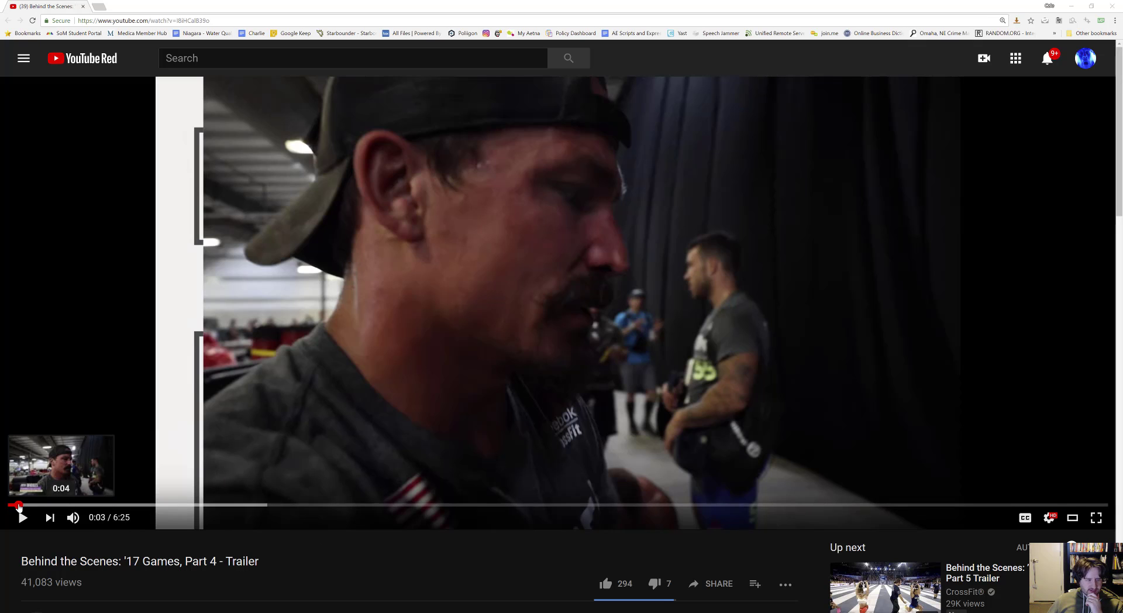
# Mute the video and replay its opening CrossFit Journal transition from the start several times to study how the panels wipe across.
pyautogui.click(6, 506)
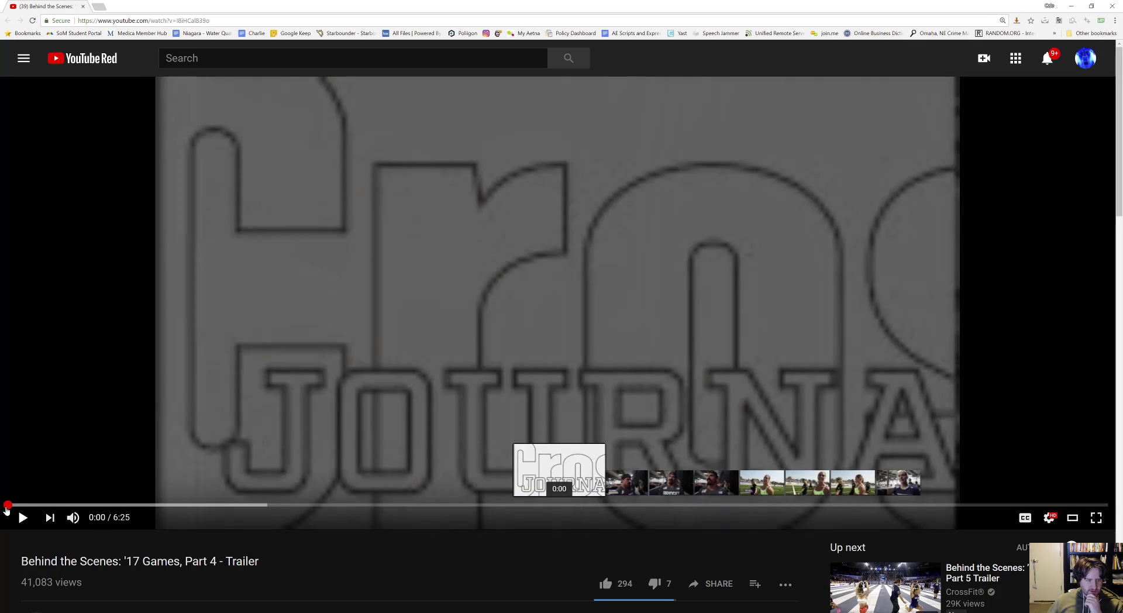
pyautogui.click(73, 517)
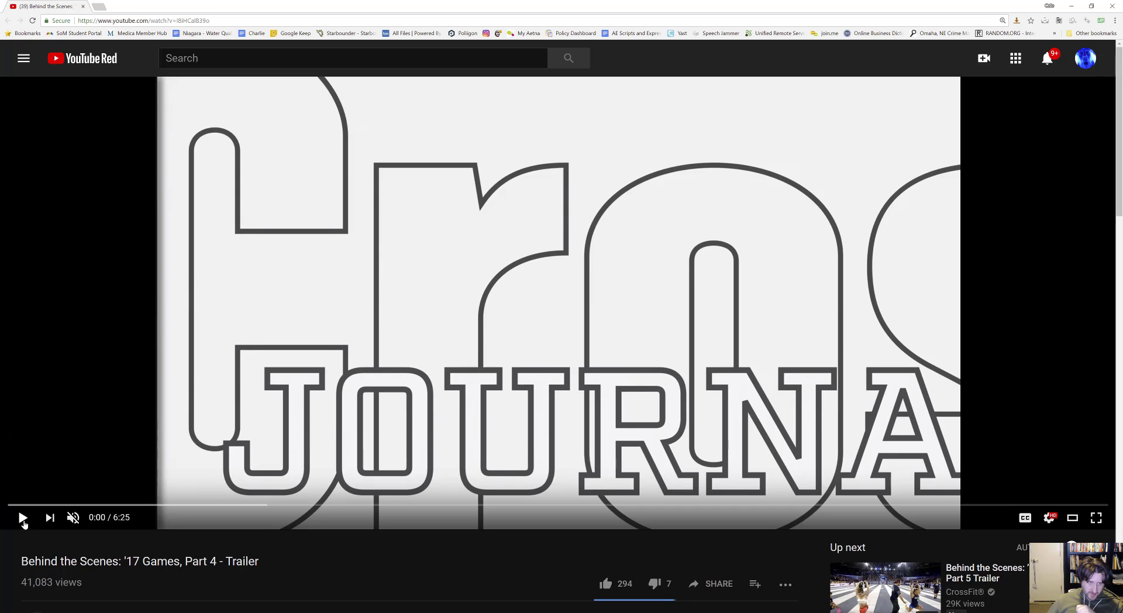
pyautogui.click(23, 518)
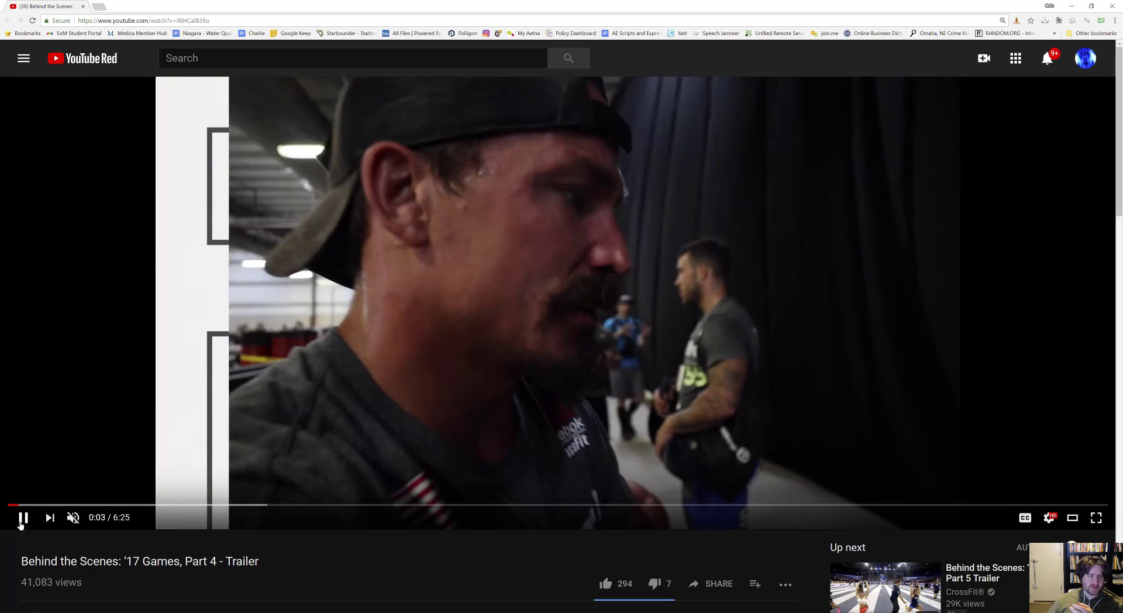
pyautogui.click(20, 522)
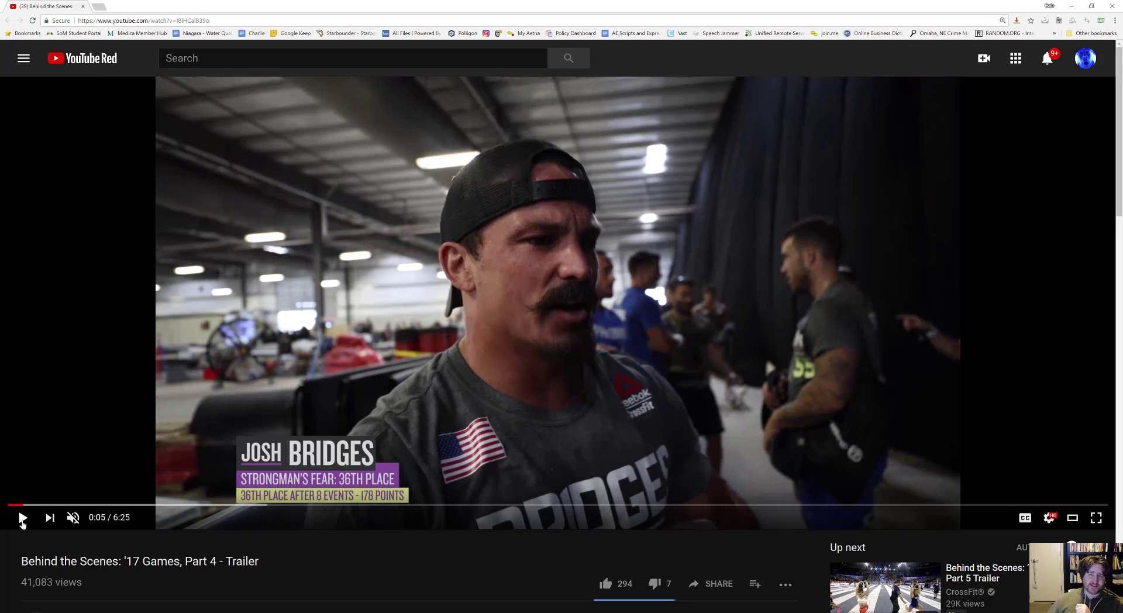
pyautogui.moveTo(23, 504); pyautogui.dragTo(10, 504)
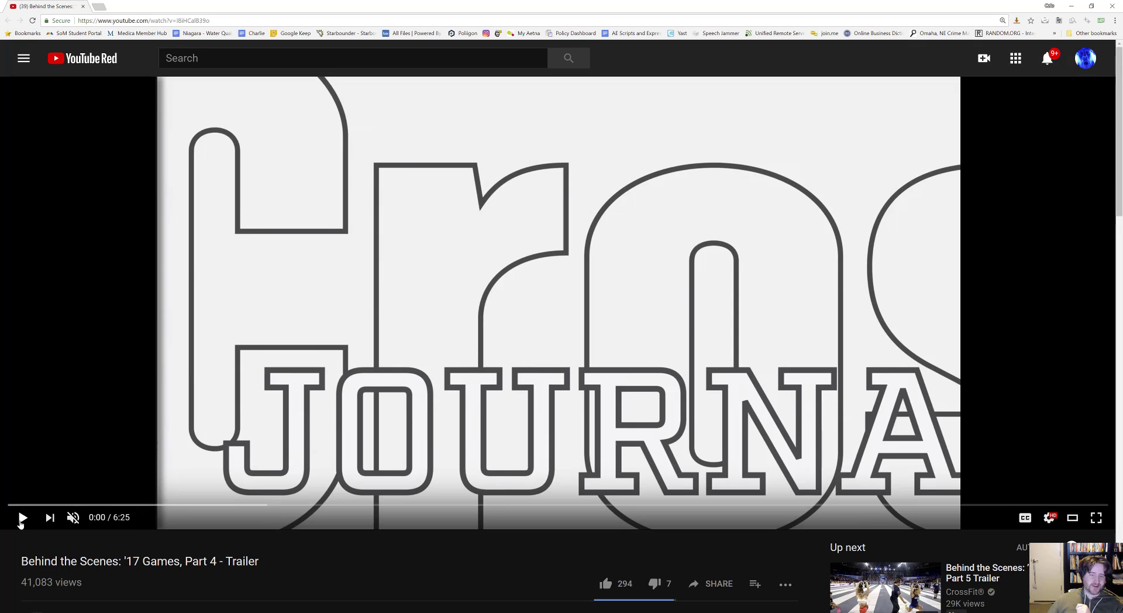
pyautogui.click(20, 522)
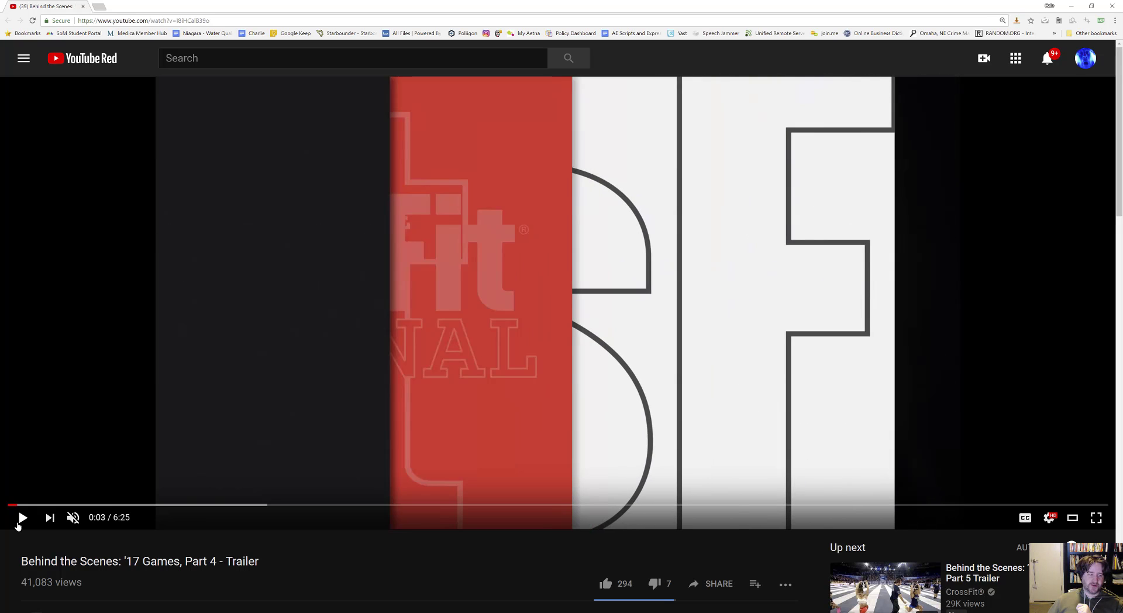
pyautogui.click(18, 524)
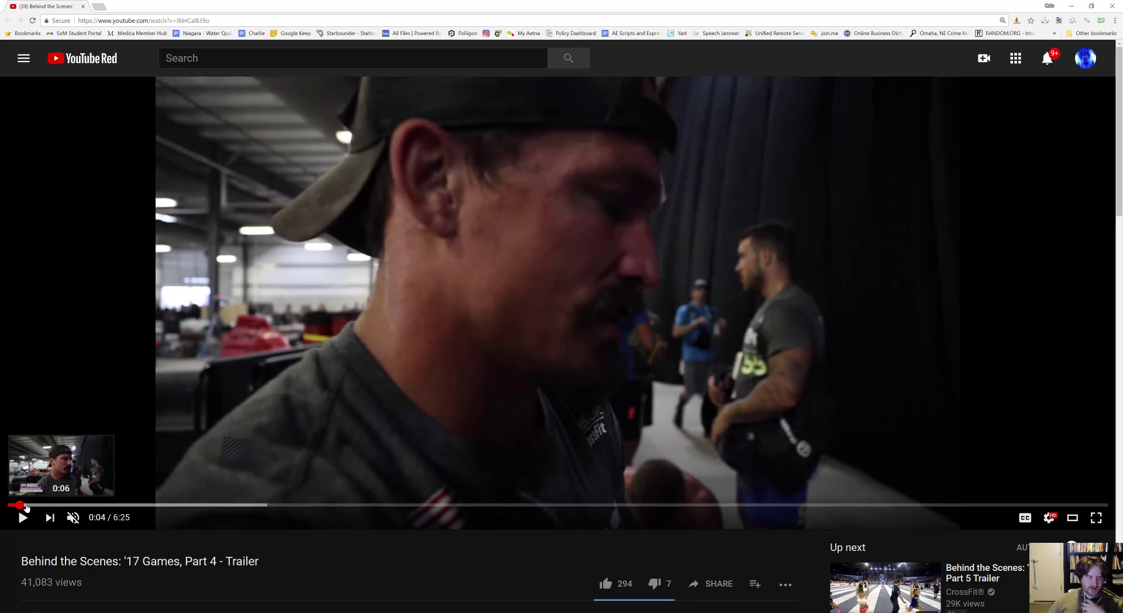
pyautogui.click(7, 506)
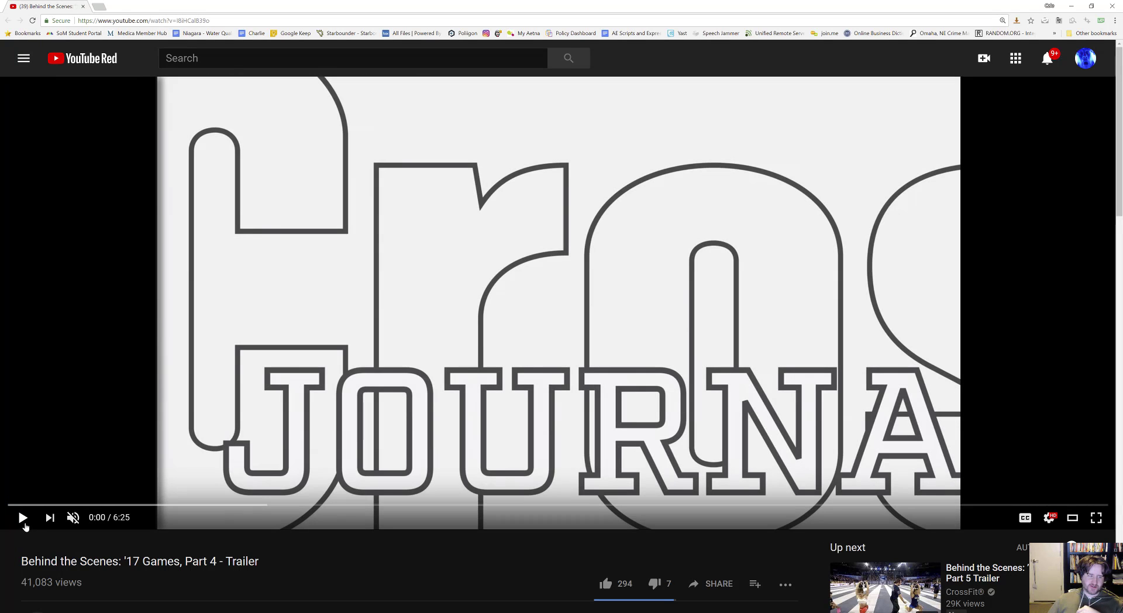
pyautogui.click(25, 524)
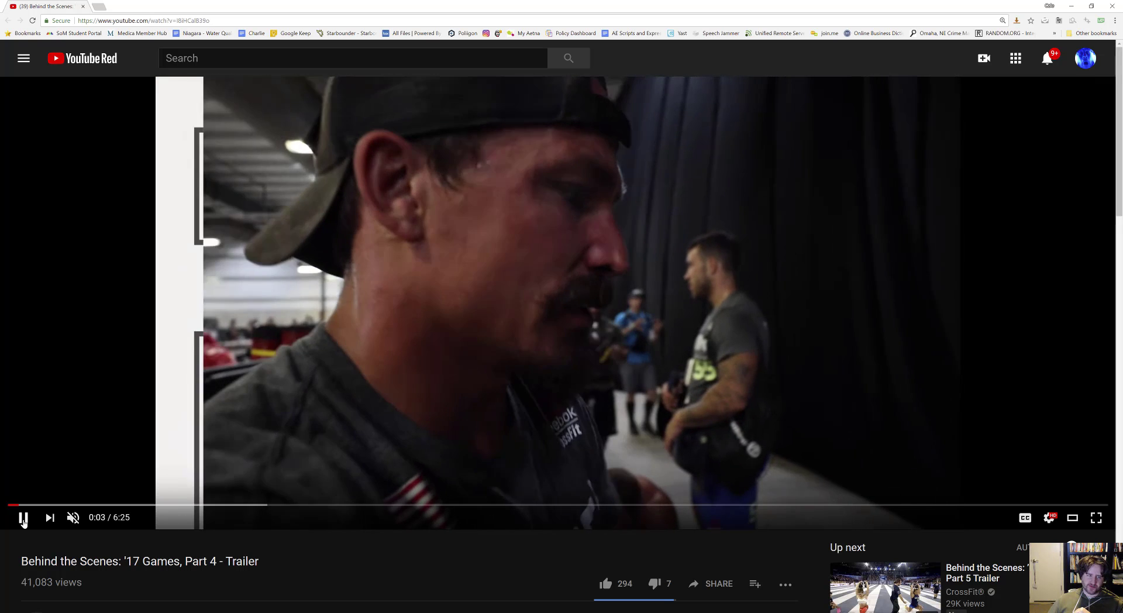
pyautogui.click(24, 521)
pyautogui.click(8, 506)
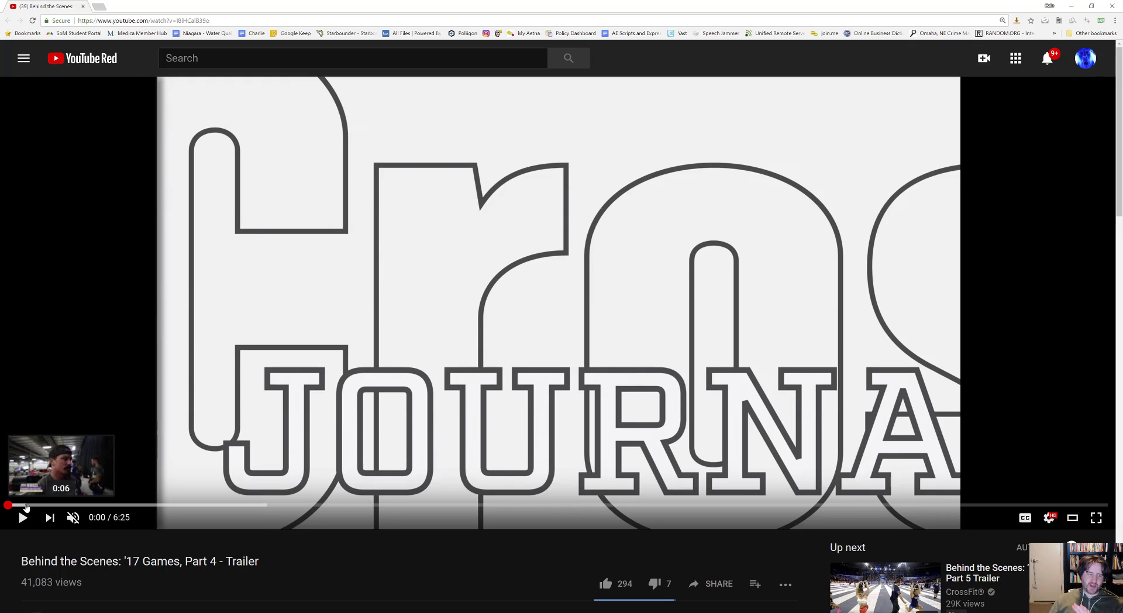
pyautogui.click(24, 517)
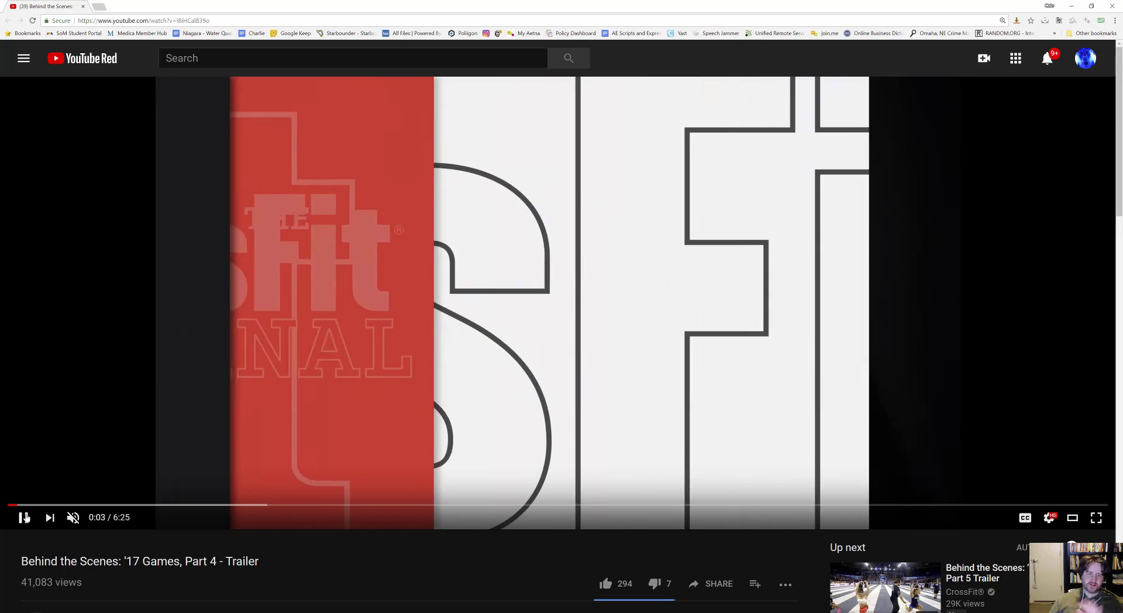
pyautogui.click(24, 517)
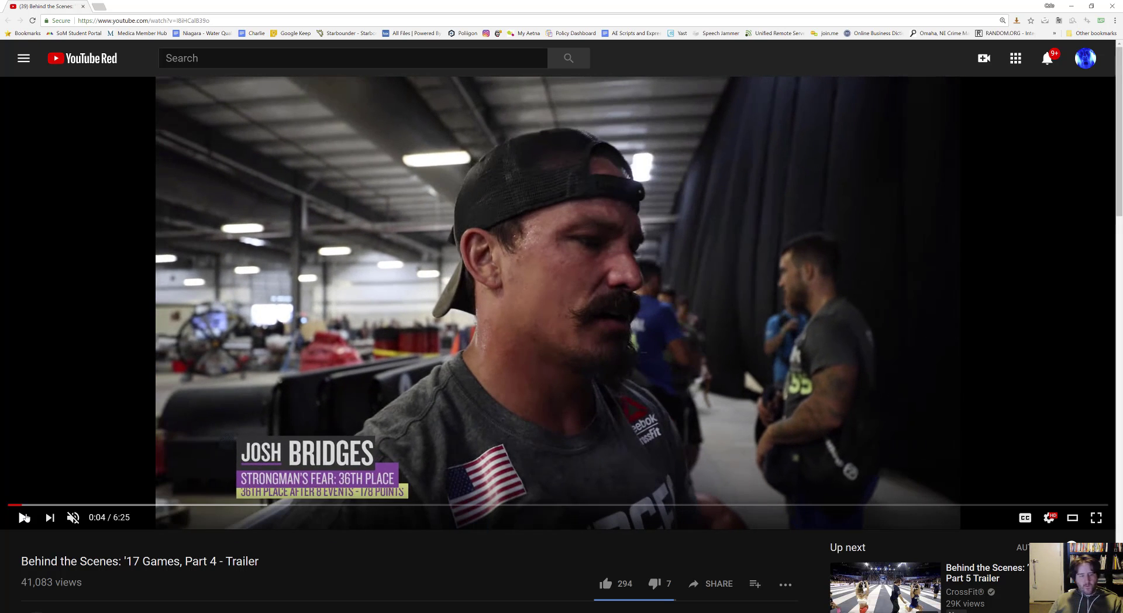
# Switch to After Effects, import "Behind the Scenes- '17 Games, Part 4 - Trailer.mp4" from the Transitions folder and make a composition from it.
pyautogui.hotkey('alt', 'Tab')
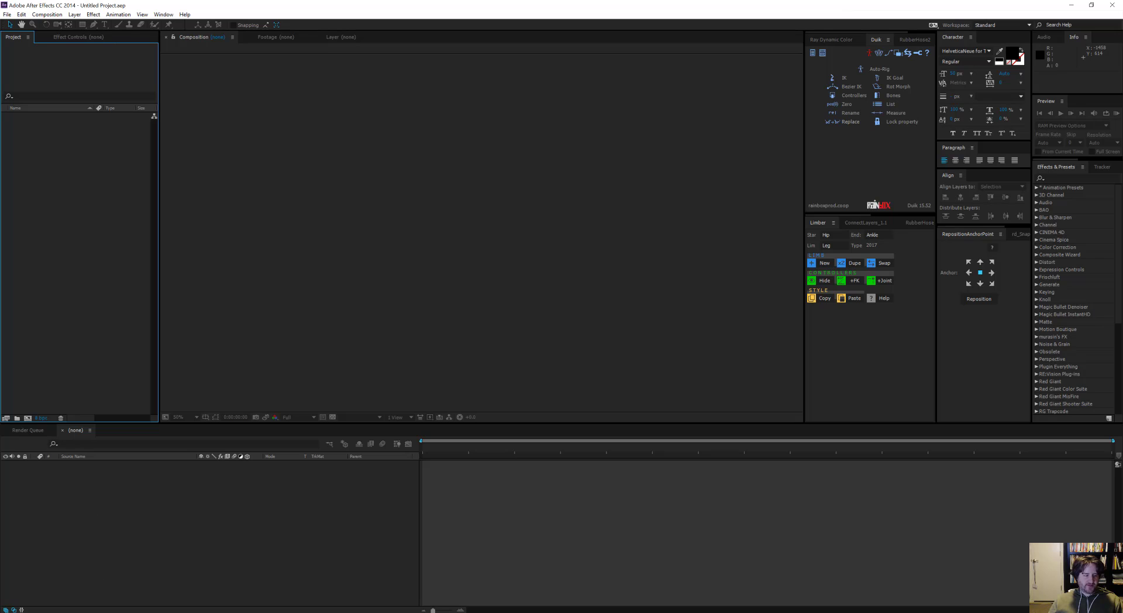
pyautogui.hotkey('alt', 'Tab')
pyautogui.moveTo(614, 296); pyautogui.dragTo(75, 235)
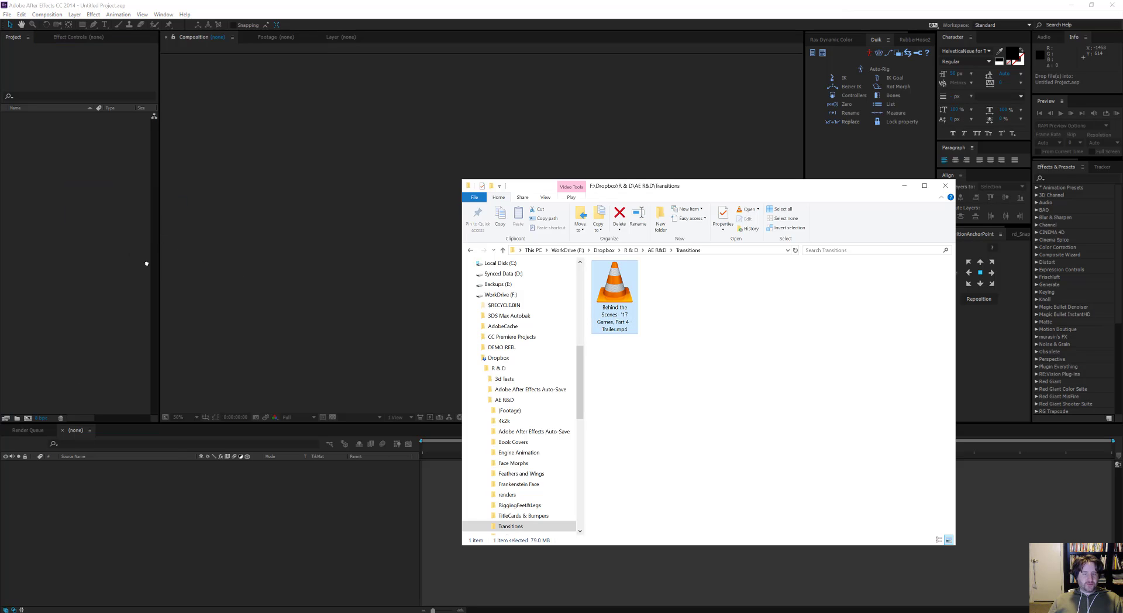
pyautogui.click(336, 3)
pyautogui.moveTo(50, 119); pyautogui.dragTo(26, 418)
pyautogui.scroll(1, 426, 335)
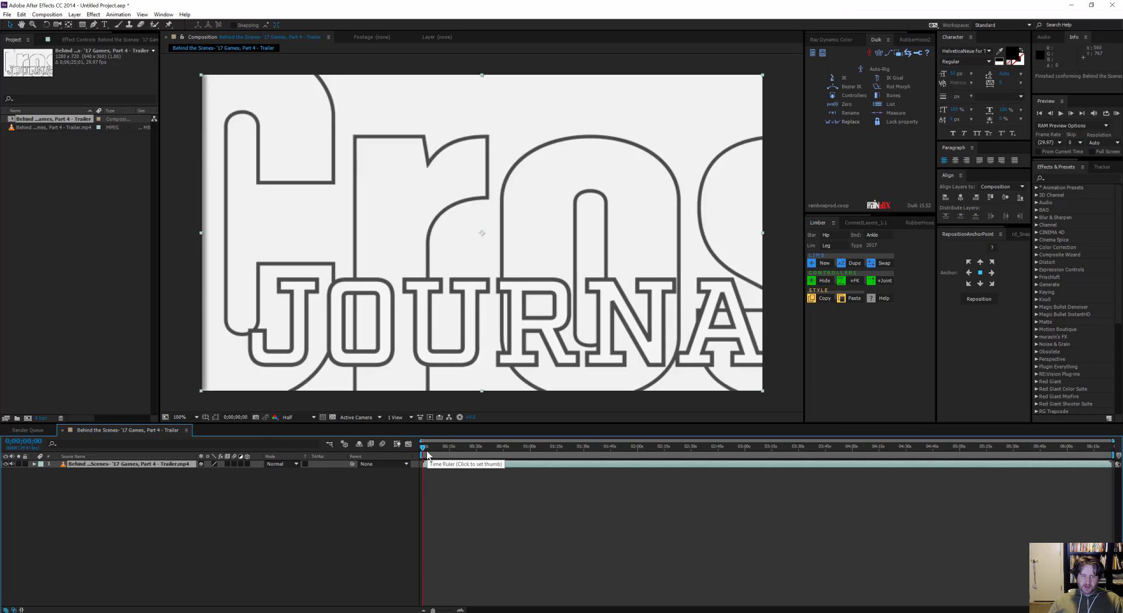
# End the work area at 0;00;04;05, just after the opening transition, and trim the composition to it.
pyautogui.moveTo(425, 448); pyautogui.dragTo(429, 450)
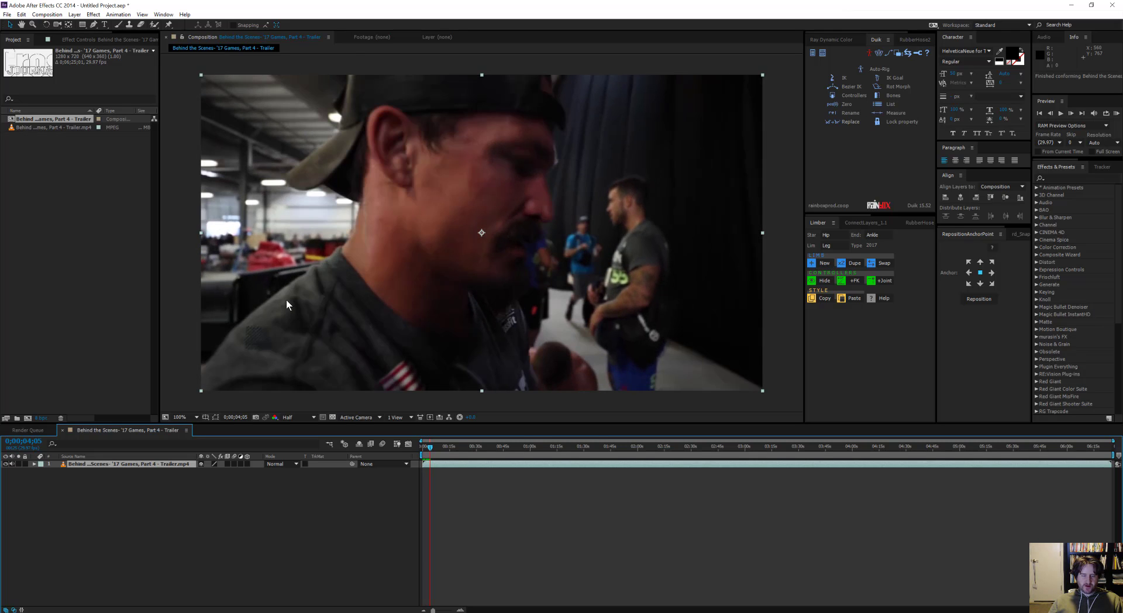
pyautogui.press('n')
pyautogui.rightClick(425, 459)
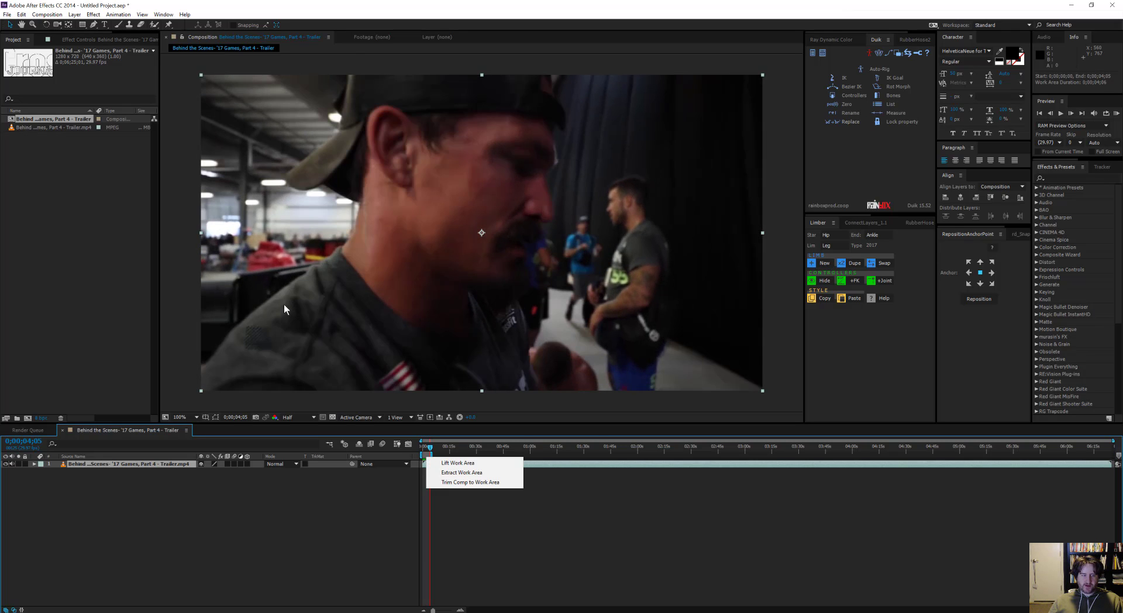
pyautogui.click(450, 482)
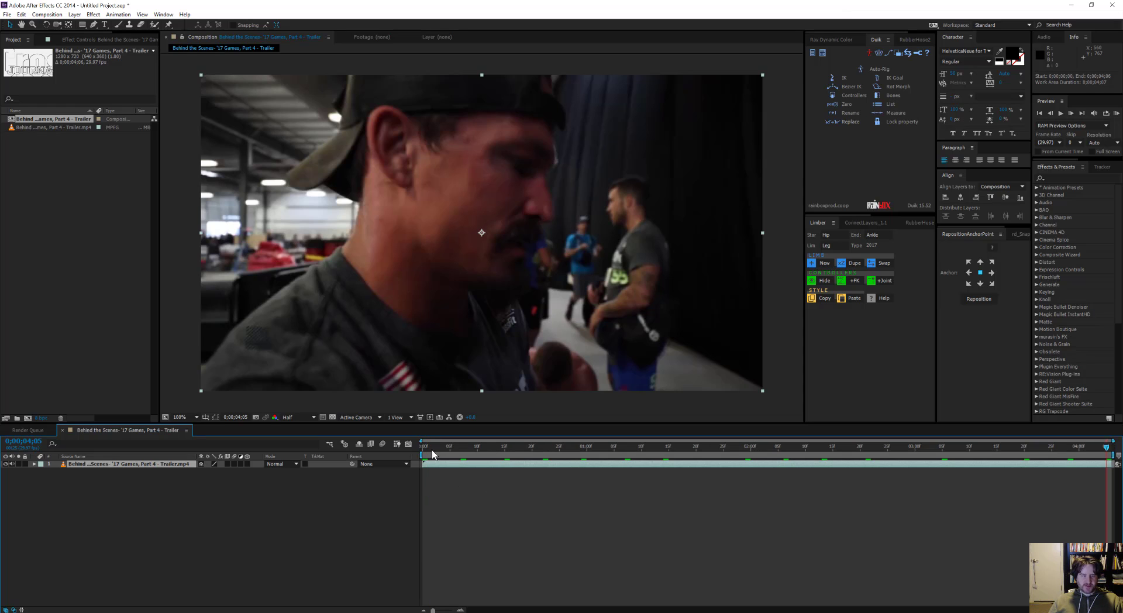
# Create a full-frame solid in the off-white sampled from the footage's first frame, and hide its layer.
pyautogui.moveTo(433, 450)
pyautogui.mouseDown()
pyautogui.moveTo(1118, 496)
pyautogui.moveTo(642, 483)
pyautogui.moveTo(387, 455)
pyautogui.moveTo(807, 478)
pyautogui.moveTo(707, 480)
pyautogui.moveTo(690, 479)
pyautogui.moveTo(1001, 469)
pyautogui.moveTo(930, 476)
pyautogui.moveTo(422, 445)
pyautogui.mouseUp()
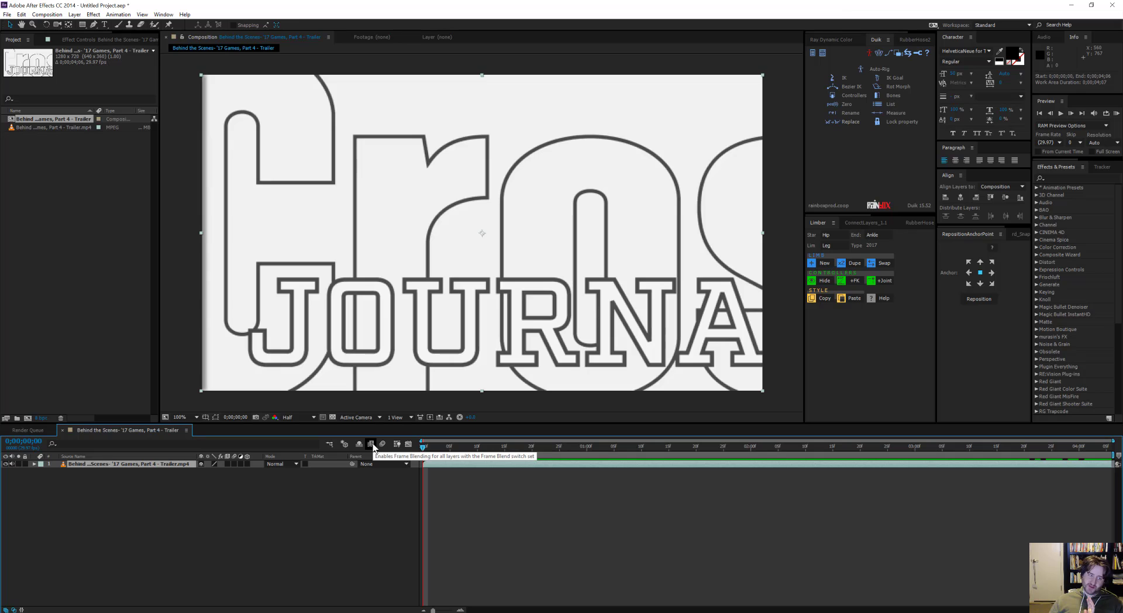
pyautogui.rightClick(125, 494)
pyautogui.moveTo(147, 501)
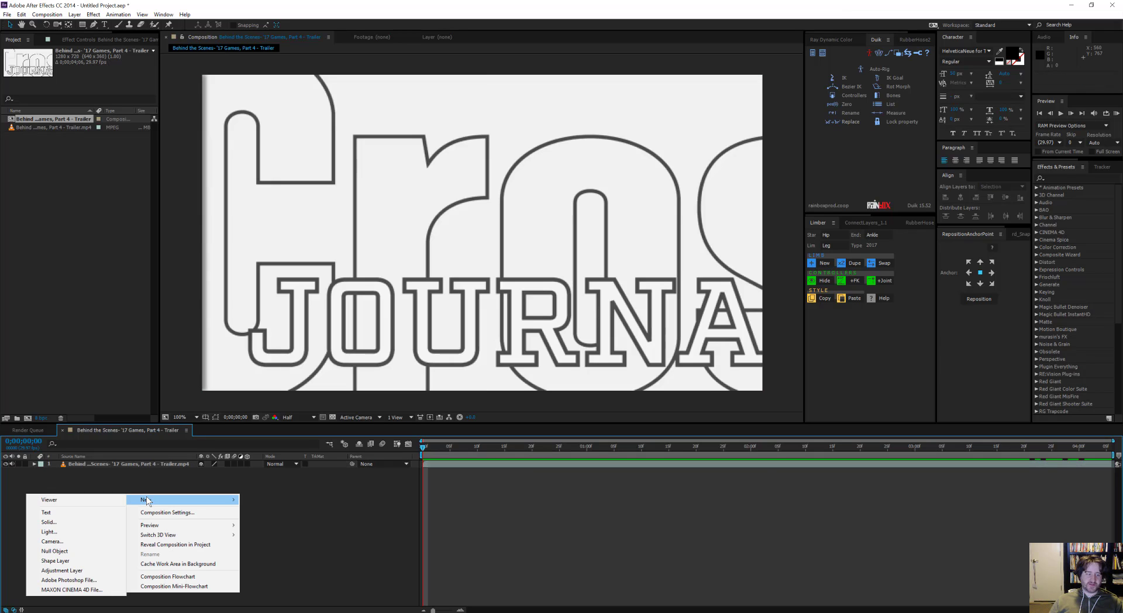
pyautogui.click(82, 522)
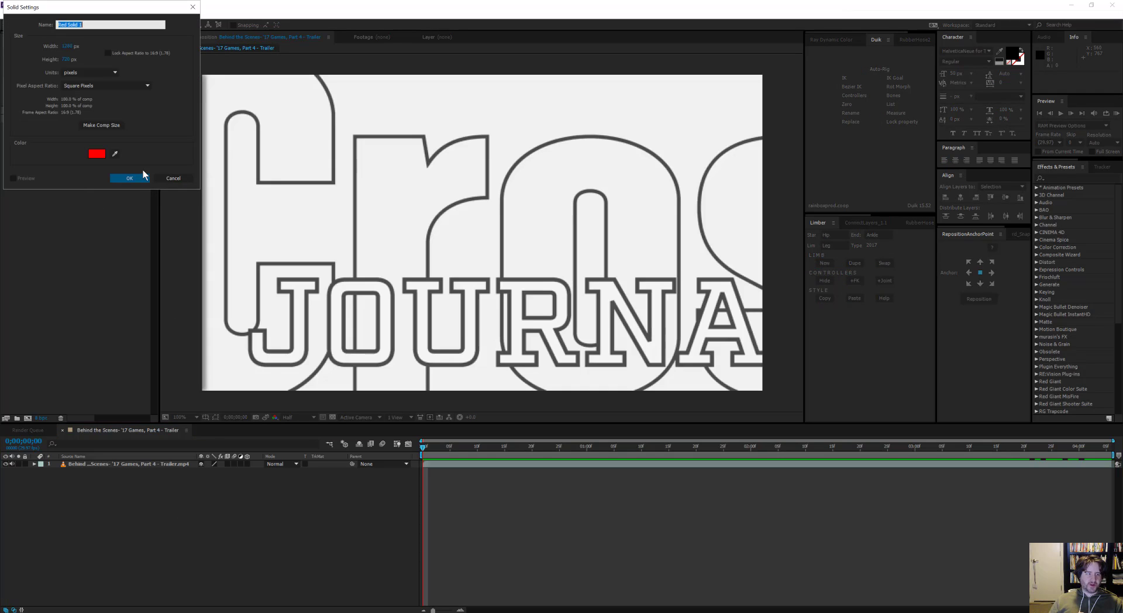
pyautogui.click(115, 153)
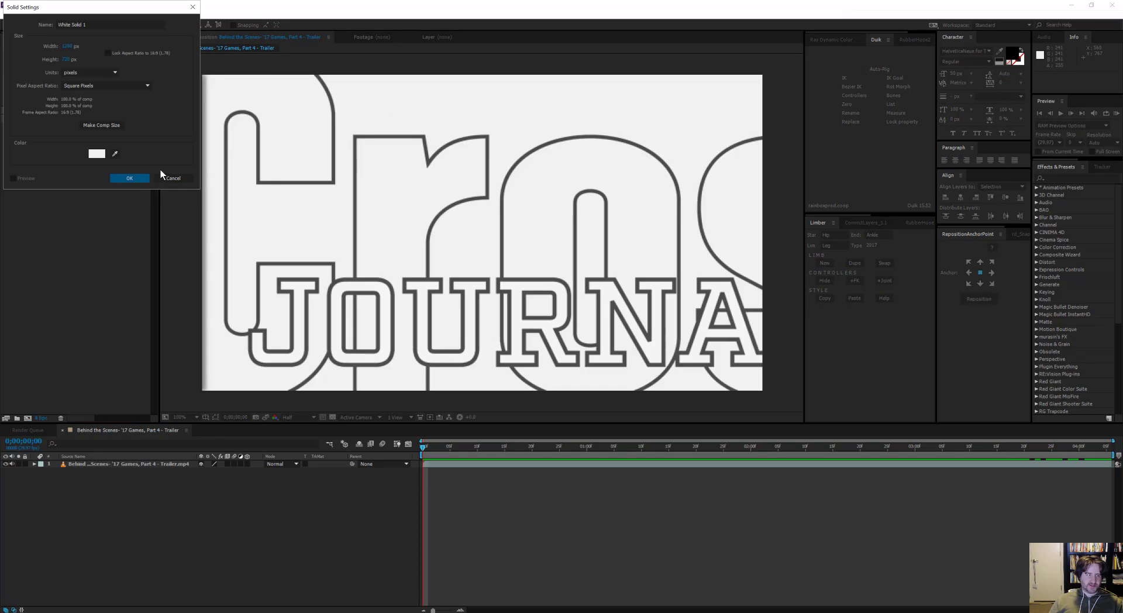
pyautogui.click(139, 177)
pyautogui.rightClick(89, 543)
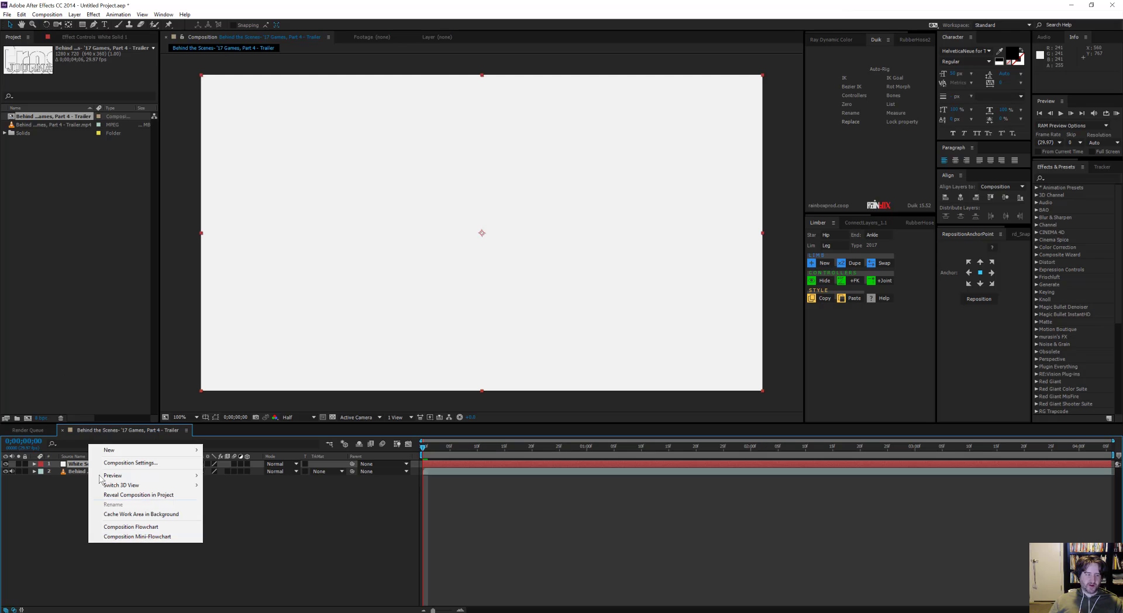
pyautogui.click(66, 294)
pyautogui.click(19, 462)
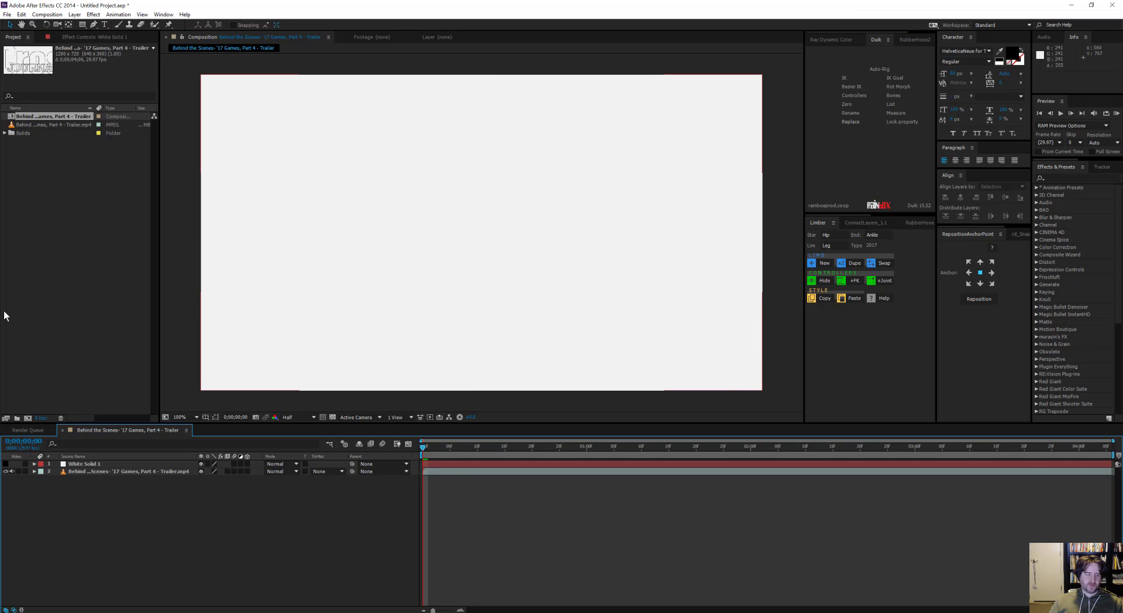
# Create a full-frame solid in the red sampled from the transition panel at 0;00;00;16, and hide its layer.
pyautogui.moveTo(459, 447); pyautogui.dragTo(509, 446)
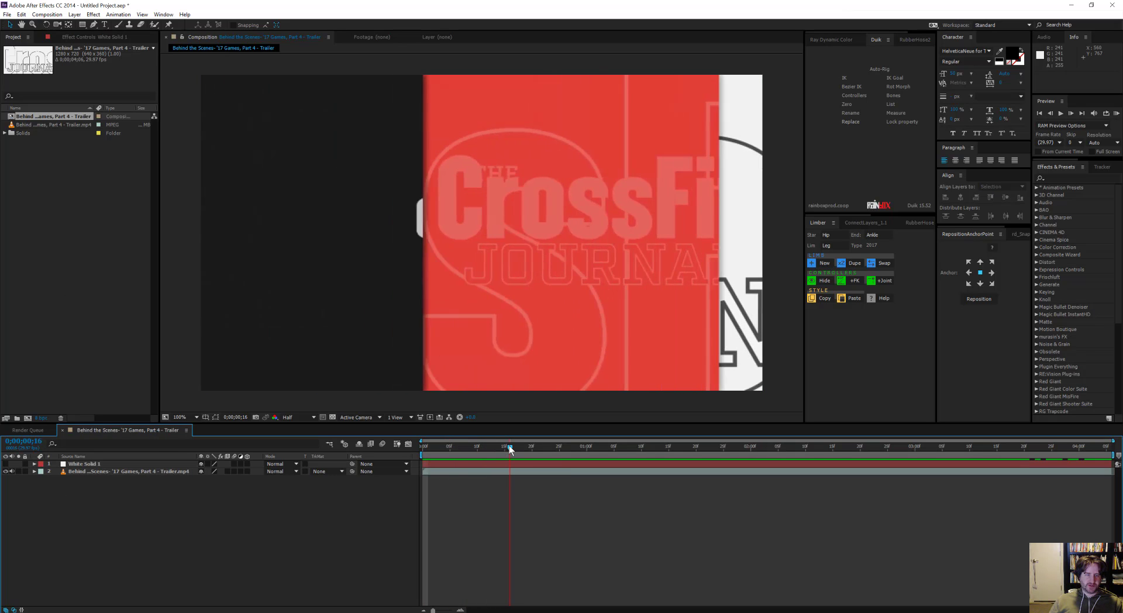
pyautogui.rightClick(182, 582)
pyautogui.rightClick(118, 511)
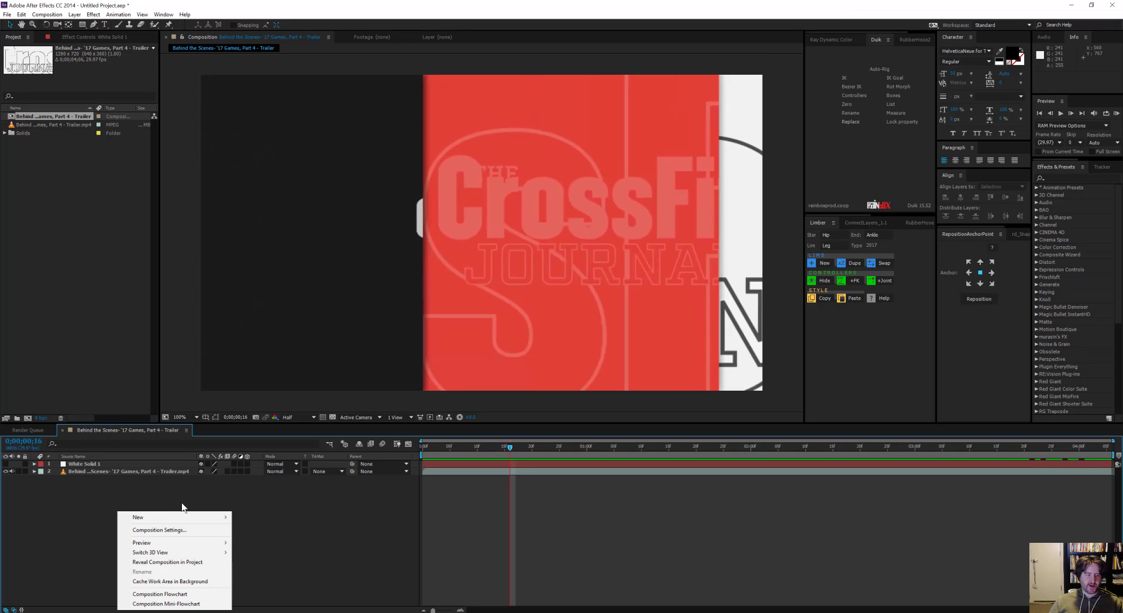
pyautogui.moveTo(135, 517)
pyautogui.click(60, 539)
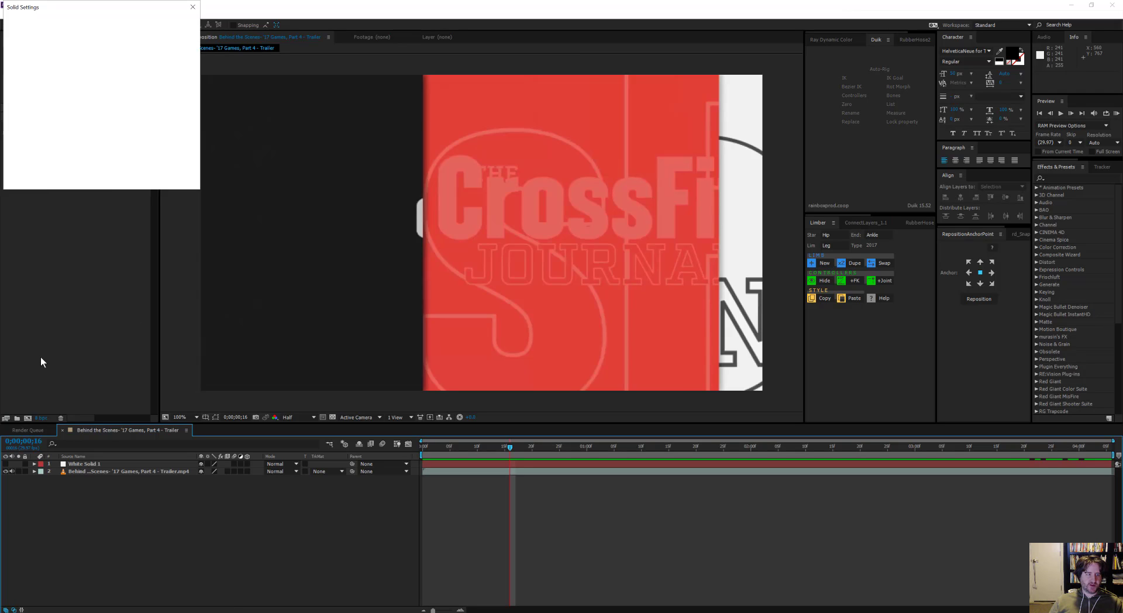
pyautogui.click(115, 153)
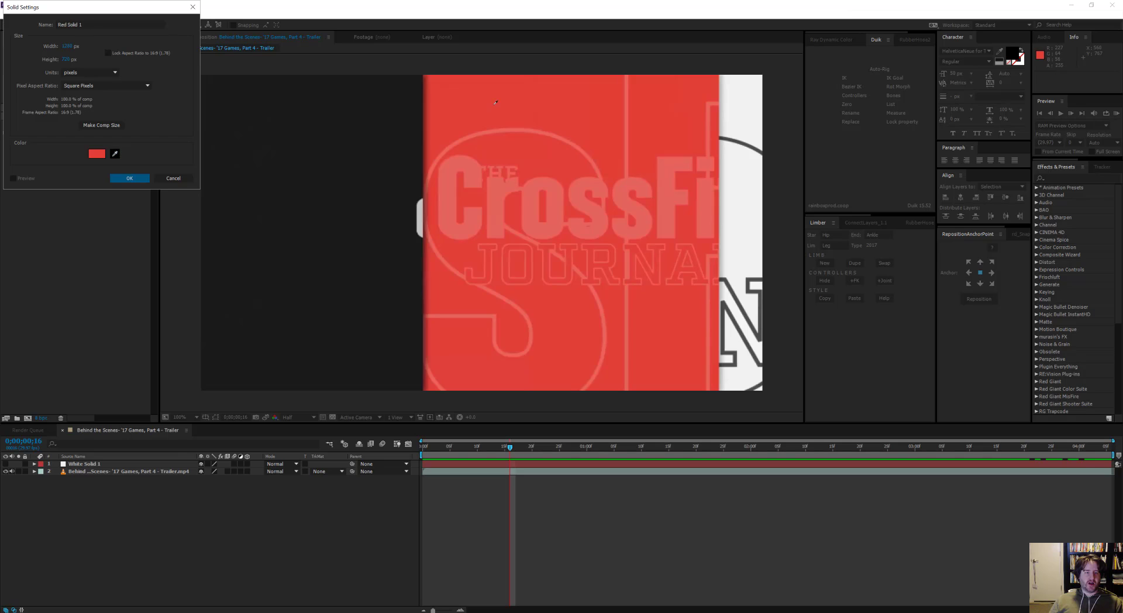
pyautogui.click(445, 154)
pyautogui.click(130, 178)
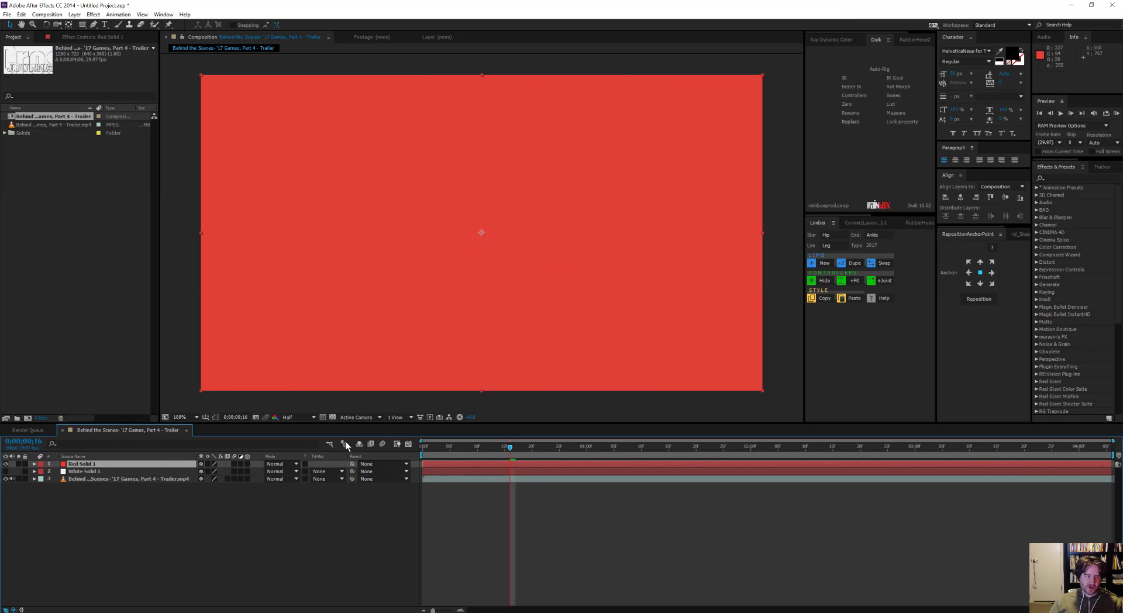
pyautogui.click(5, 464)
# Create a full-frame solid in the dark gray sampled from the background at 0;00;00;18, and hide its layer.
pyautogui.moveTo(511, 448); pyautogui.dragTo(520, 448)
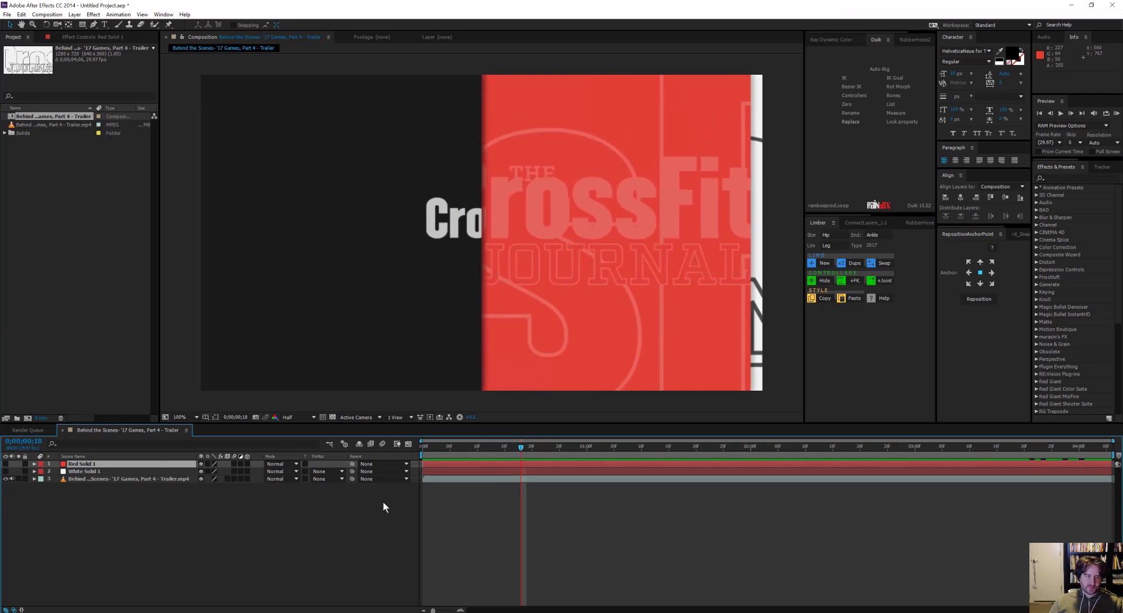
pyautogui.rightClick(152, 530)
pyautogui.moveTo(193, 437)
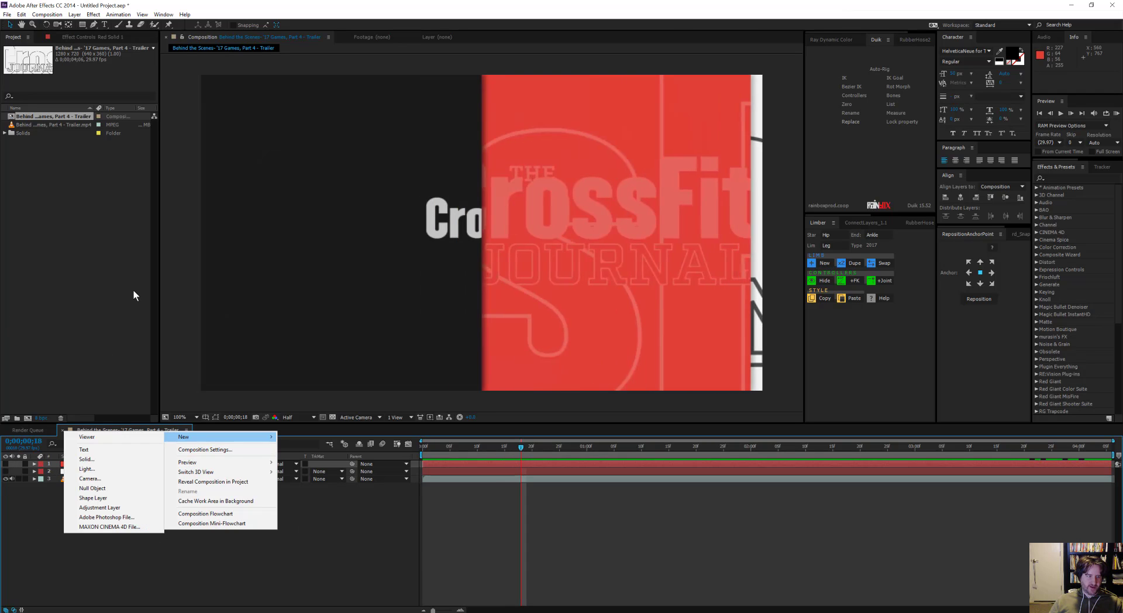
pyautogui.click(104, 460)
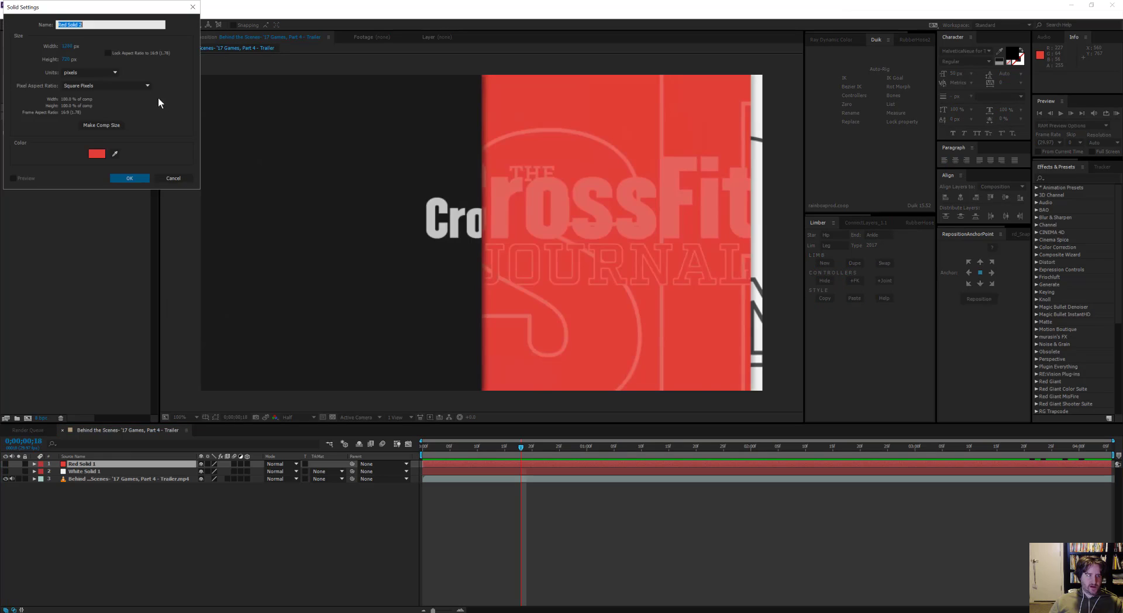
pyautogui.click(115, 153)
pyautogui.click(292, 191)
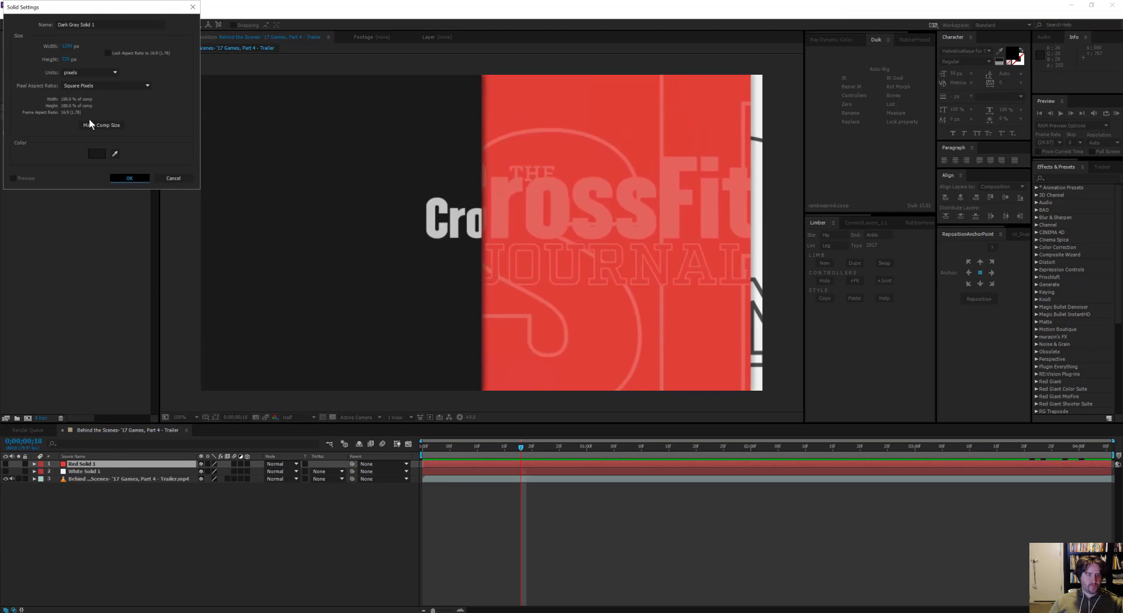
pyautogui.click(130, 178)
pyautogui.click(194, 535)
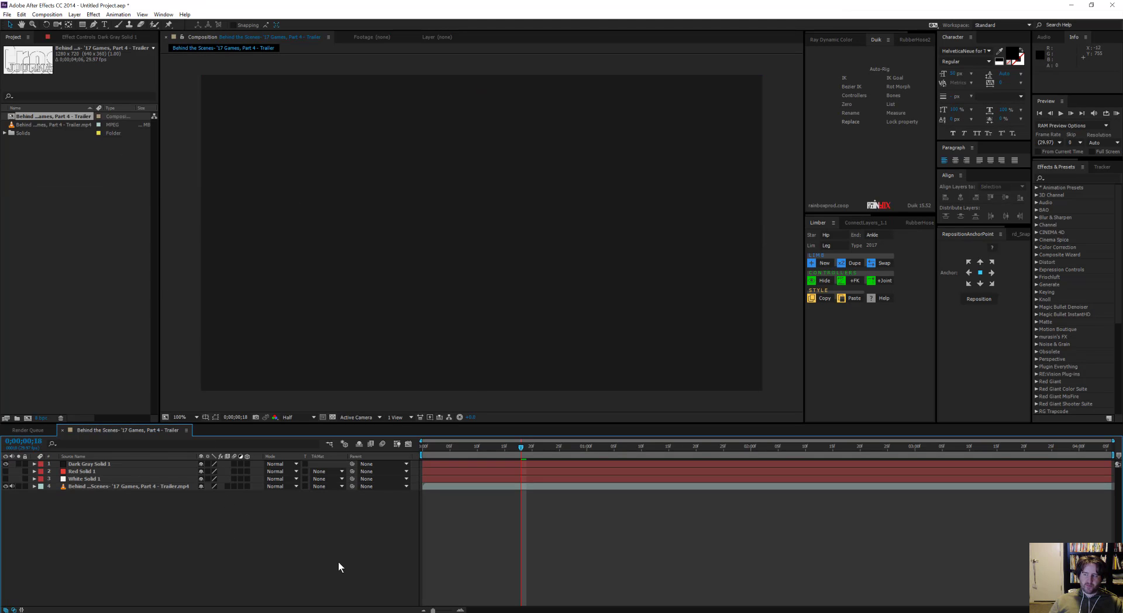
pyautogui.click(6, 464)
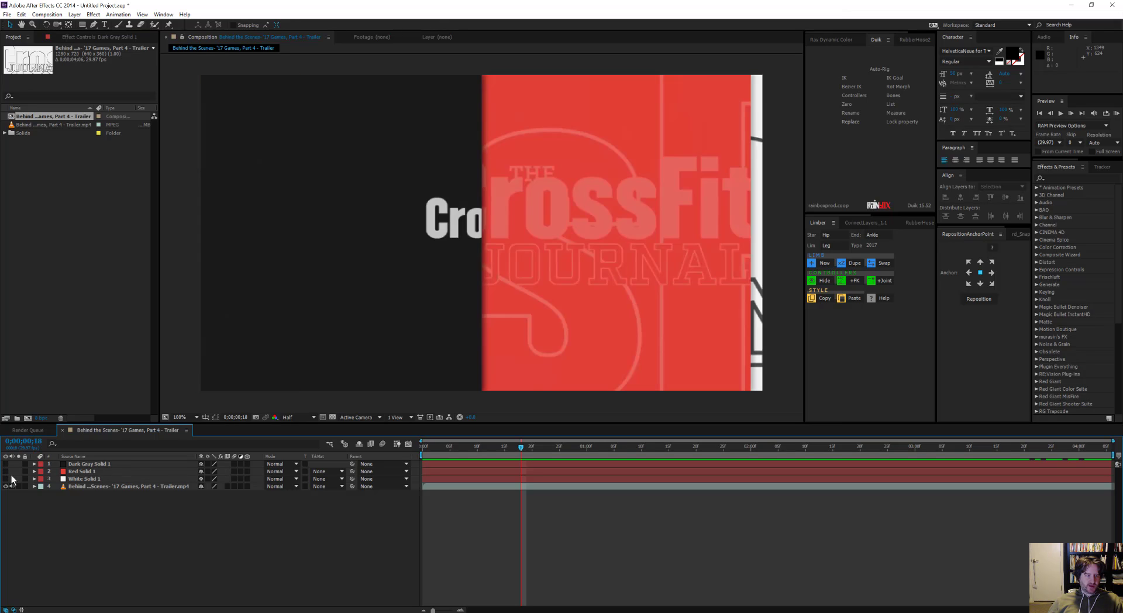
# Show the red solid, apply the Hue/Saturation effect to it, and shift its Master Hue to yellow.
pyautogui.click(6, 471)
pyautogui.hotkey('ctrl', '5')
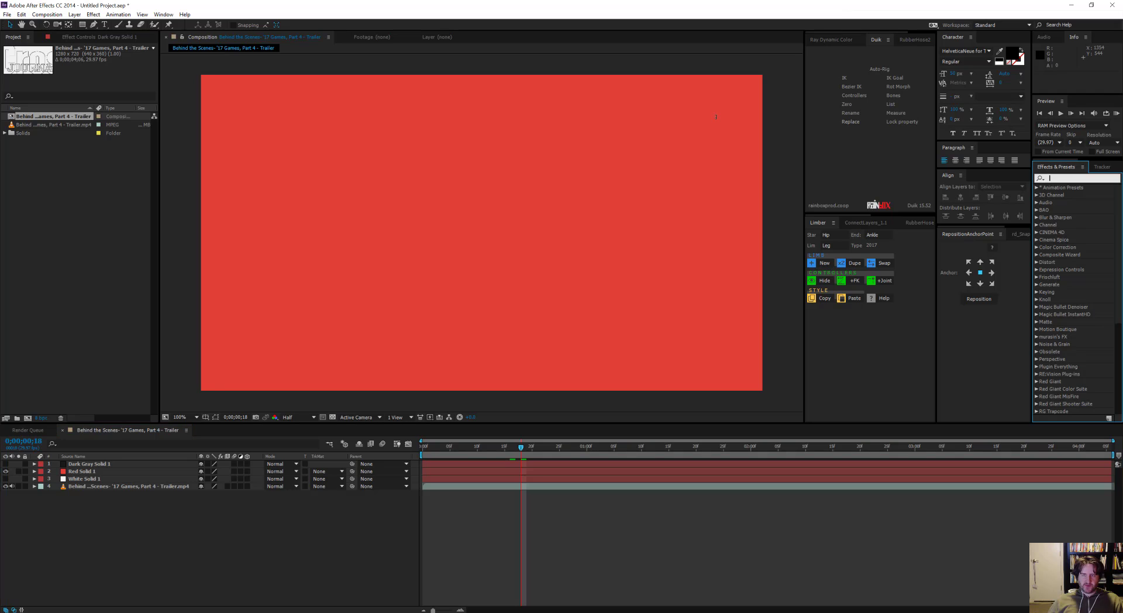
pyautogui.write('hue')
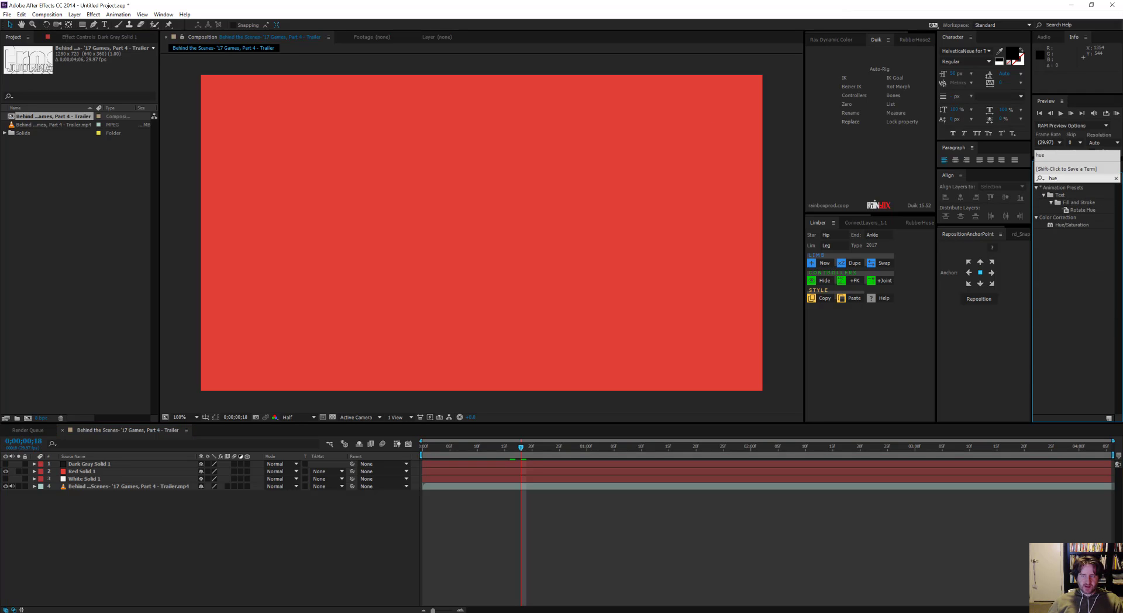
pyautogui.moveTo(1079, 226); pyautogui.dragTo(99, 470)
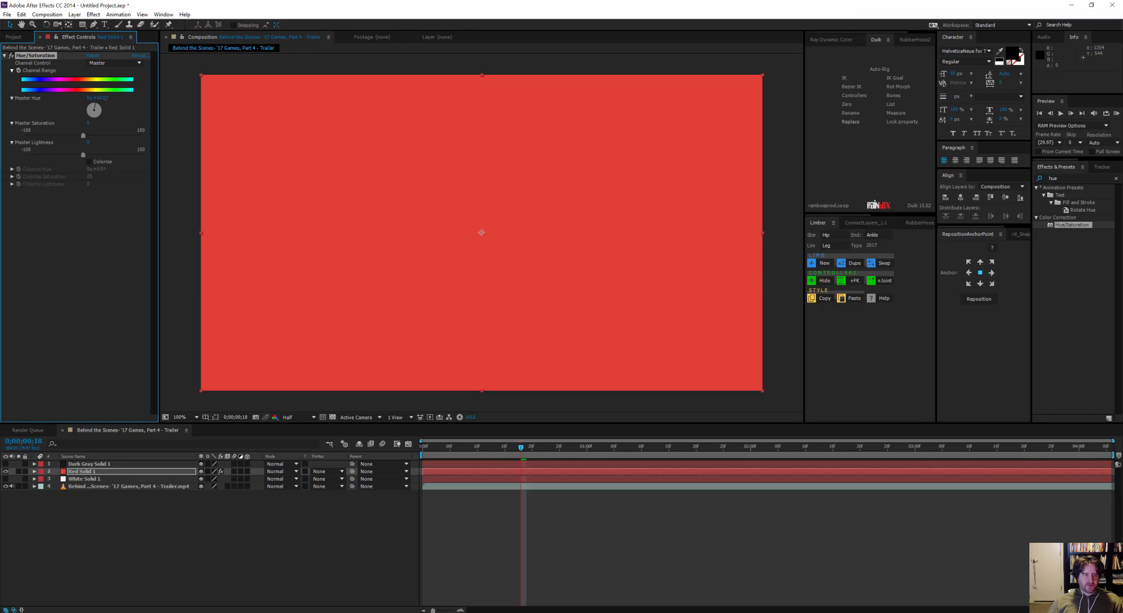
pyautogui.moveTo(94, 109); pyautogui.dragTo(98, 110)
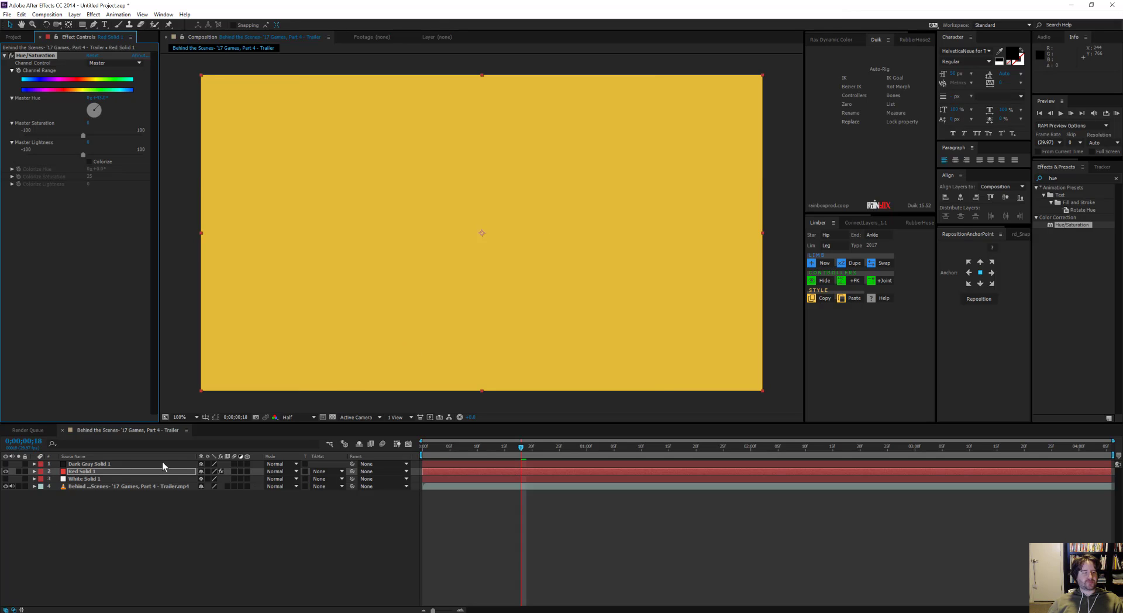
# Lower the recoloured solid's opacity so the reference footage shows through, and compare the transition back to the first frame.
pyautogui.press('t')
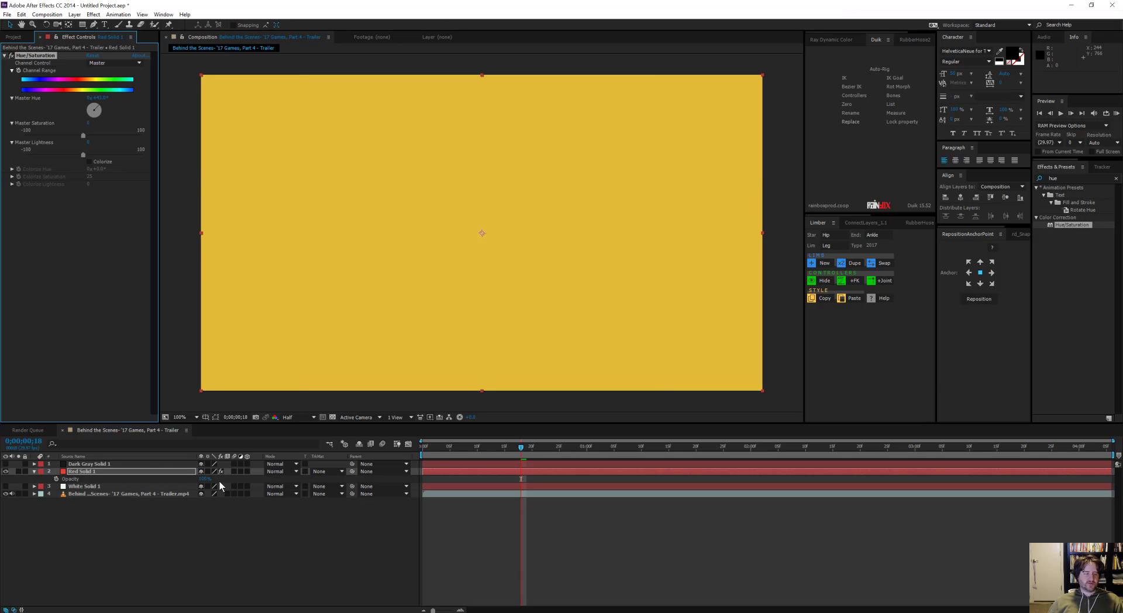
pyautogui.moveTo(205, 479); pyautogui.dragTo(161, 479)
pyautogui.moveTo(517, 452); pyautogui.dragTo(571, 455)
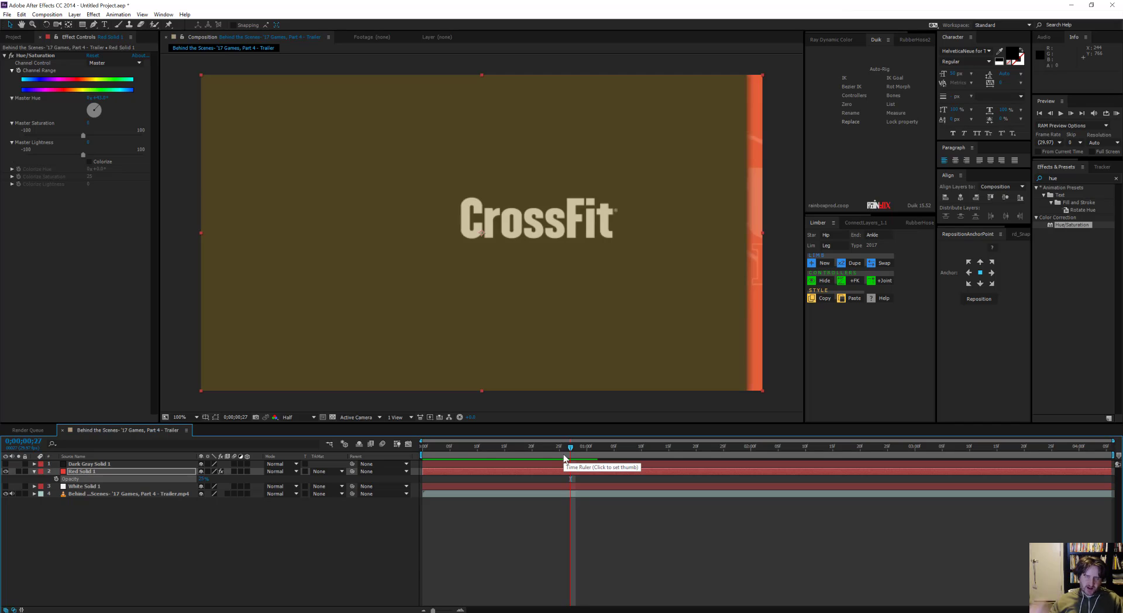
pyautogui.moveTo(573, 449); pyautogui.dragTo(401, 468)
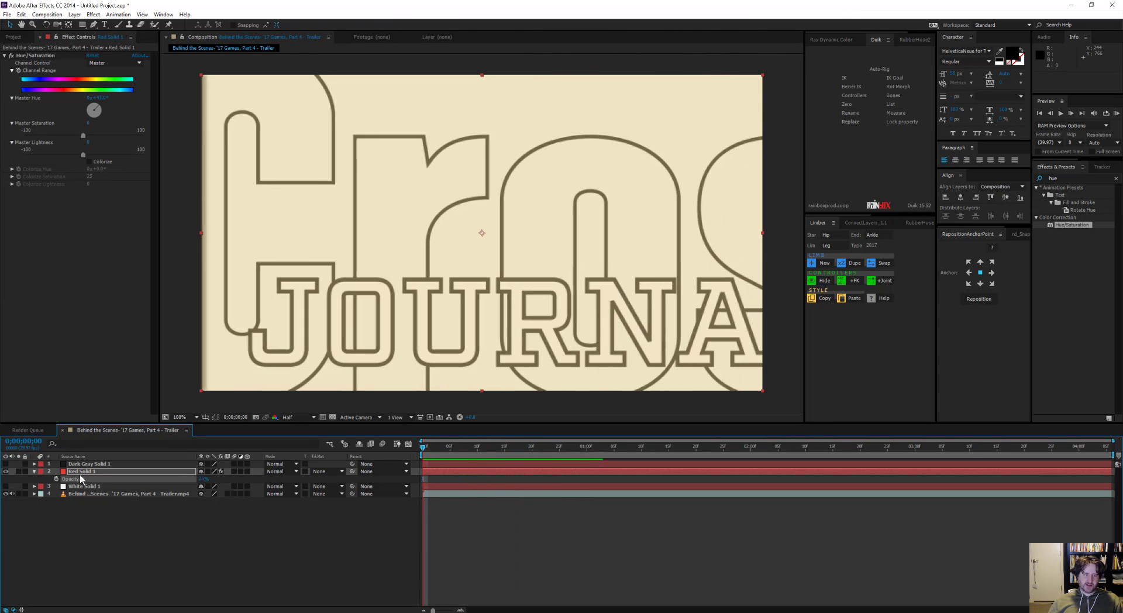
# Add a Position keyframe to the recoloured solid in its full-frame position and place it at 0;00;01;00.
pyautogui.moveTo(364, 371); pyautogui.dragTo(357, 400)
pyautogui.scroll(-1, 532, 250)
pyautogui.scroll(-1, 533, 250)
pyautogui.scroll(1, 532, 251)
pyautogui.moveTo(532, 250); pyautogui.dragTo(245, 231)
pyautogui.hotkey('ctrl', 'z')
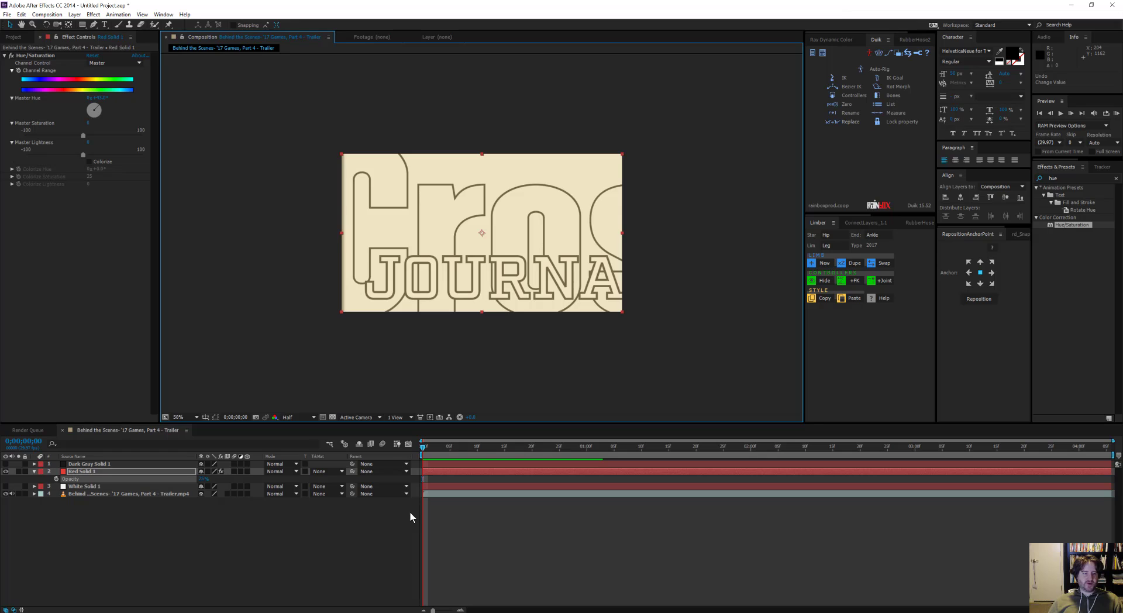
pyautogui.hotkey('alt', 'shift', 'p')
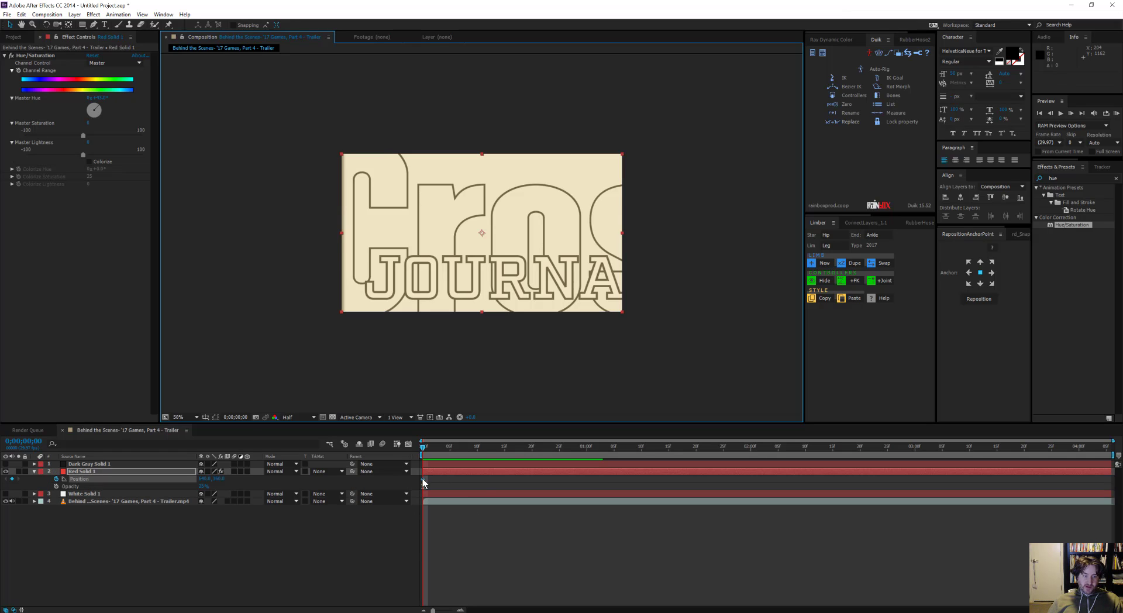
pyautogui.moveTo(423, 479); pyautogui.dragTo(503, 476)
pyautogui.moveTo(586, 474); pyautogui.dragTo(586, 473)
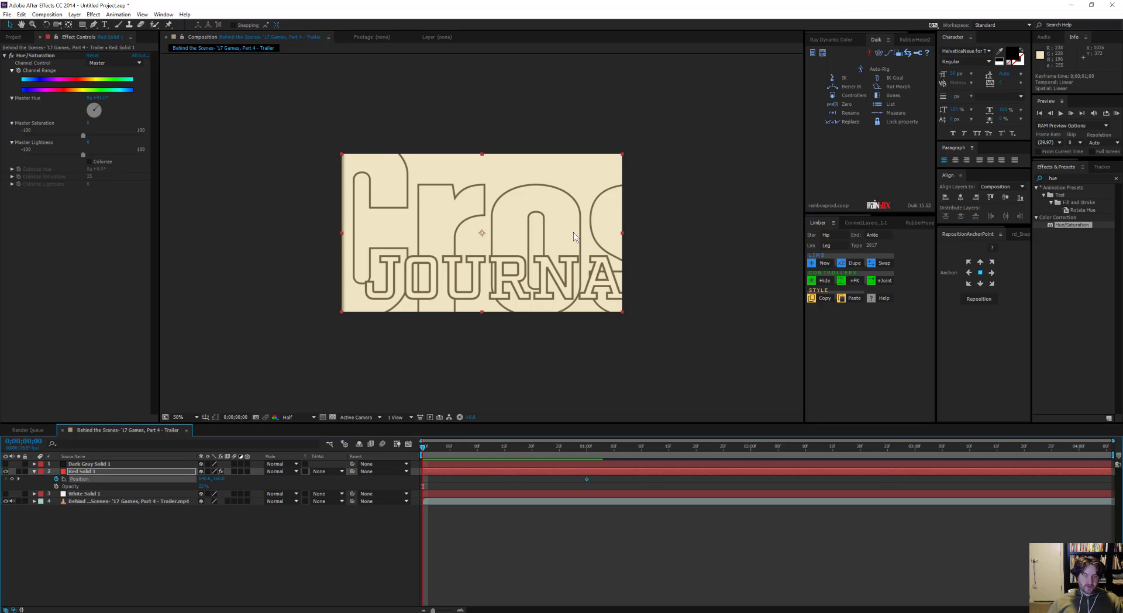
# At the first frame, move the solid horizontally out of the frame to position -660, 360 to create the wipe's starting keyframe.
pyautogui.moveTo(573, 233); pyautogui.dragTo(294, 229)
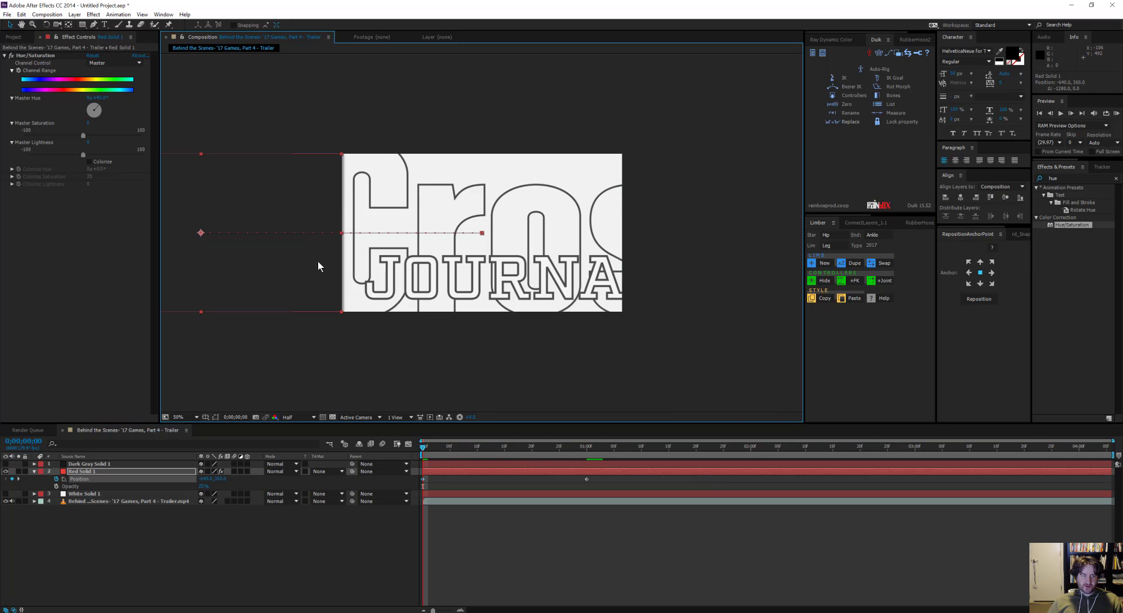
pyautogui.hotkey('shift', 'Left')
pyautogui.hotkey('shift', 'Left')
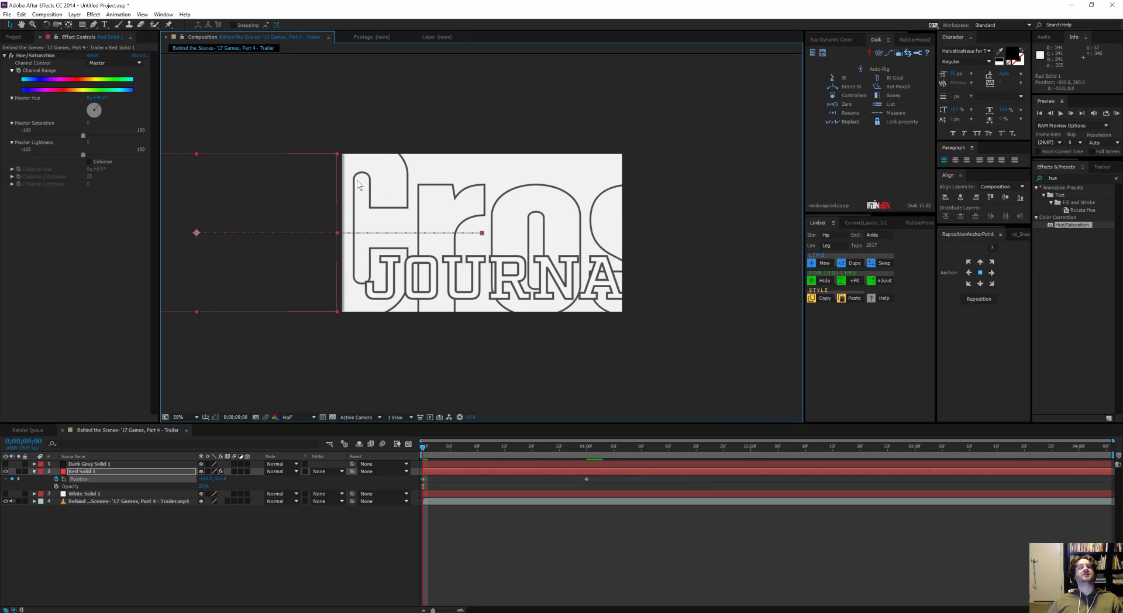
pyautogui.press('/')
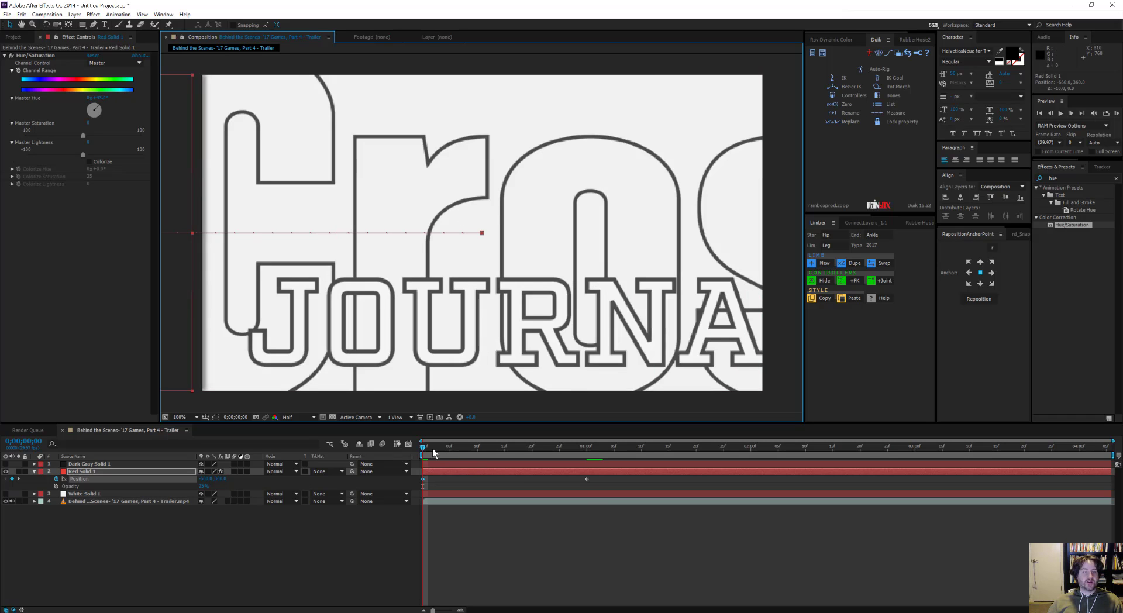
# Compare the wipe with the footage and move the full-frame Position keyframe to 0;00;00;19.
pyautogui.moveTo(433, 448); pyautogui.dragTo(588, 512)
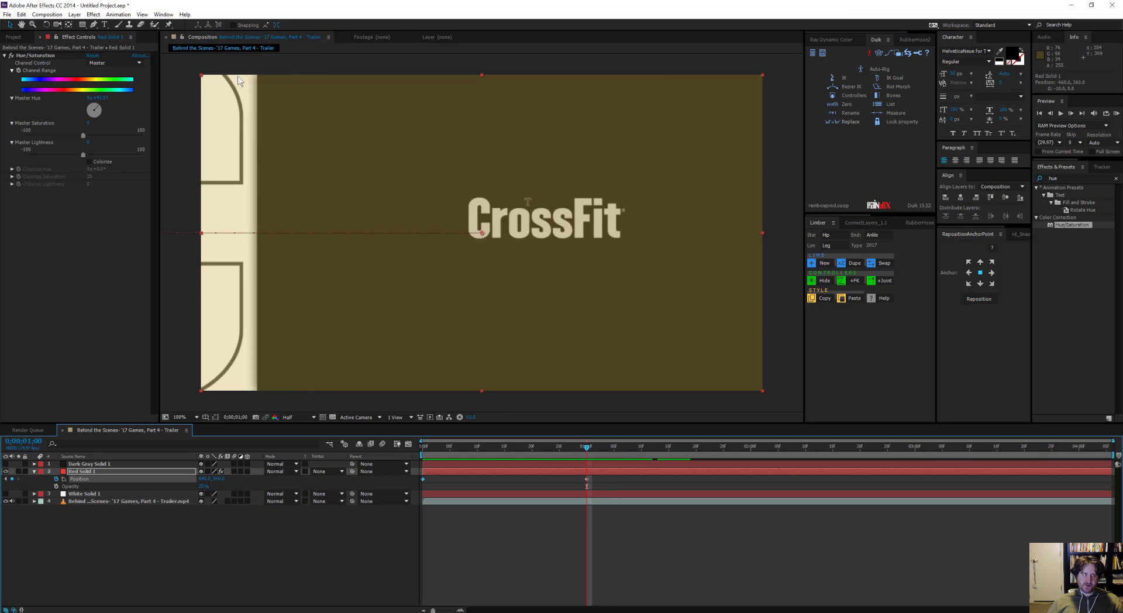
pyautogui.click(47, 15)
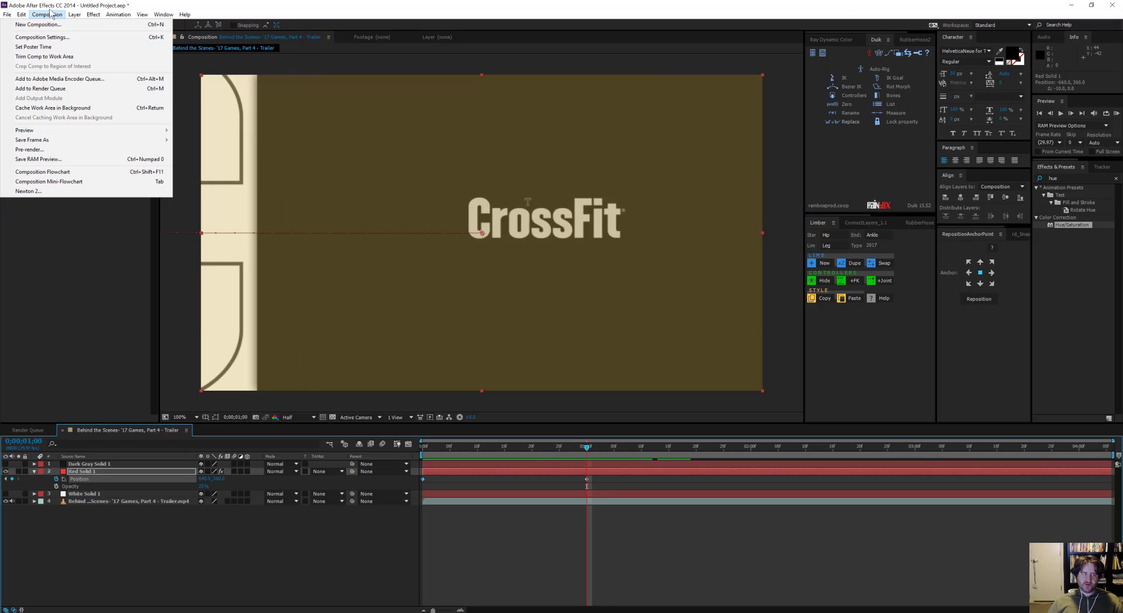
pyautogui.click(48, 17)
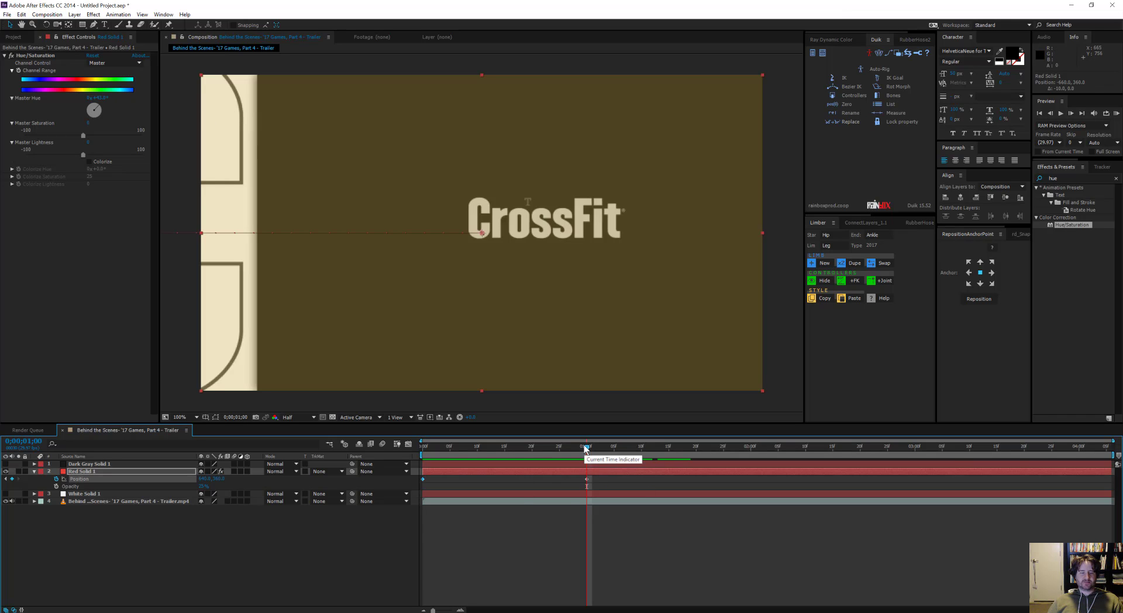
pyautogui.moveTo(585, 448); pyautogui.dragTo(523, 445)
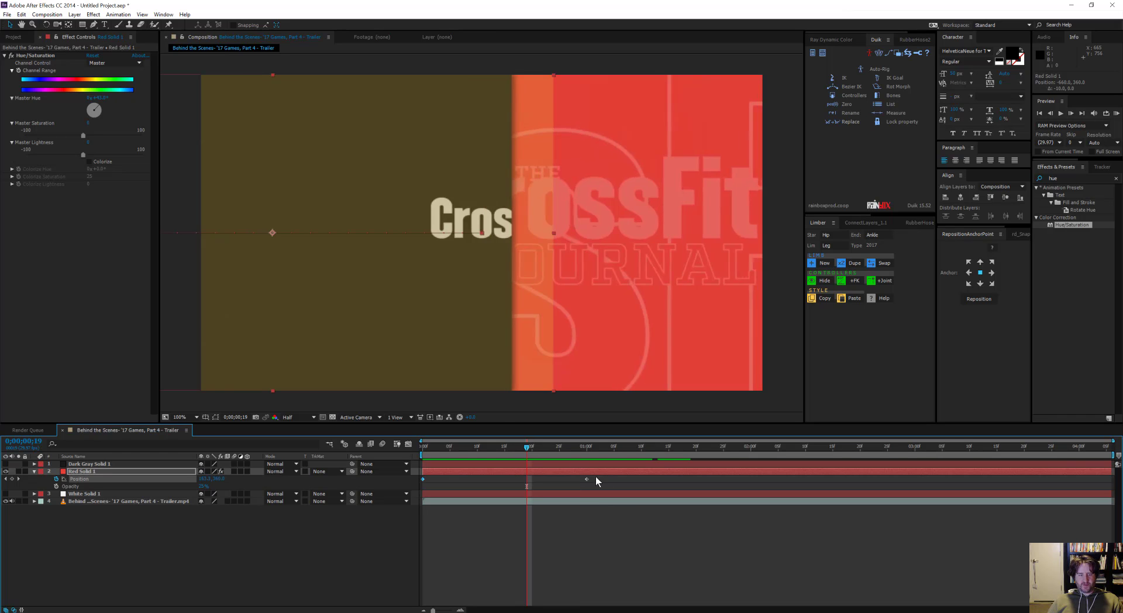
pyautogui.moveTo(587, 479); pyautogui.dragTo(473, 456)
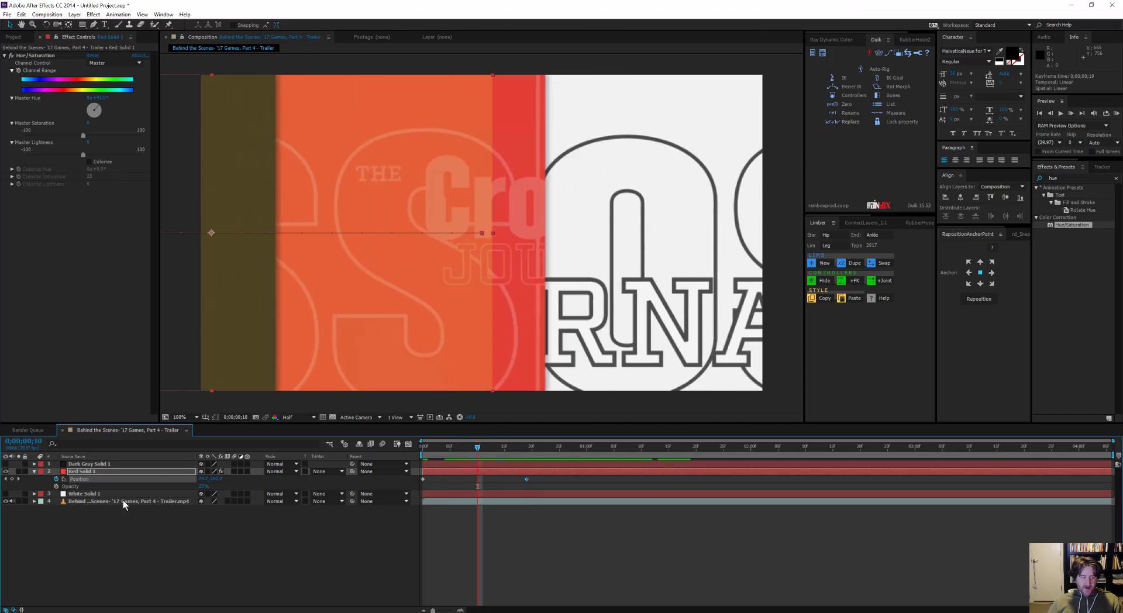
# Restore the recoloured solid's opacity to 100%.
pyautogui.moveTo(203, 486); pyautogui.dragTo(302, 488)
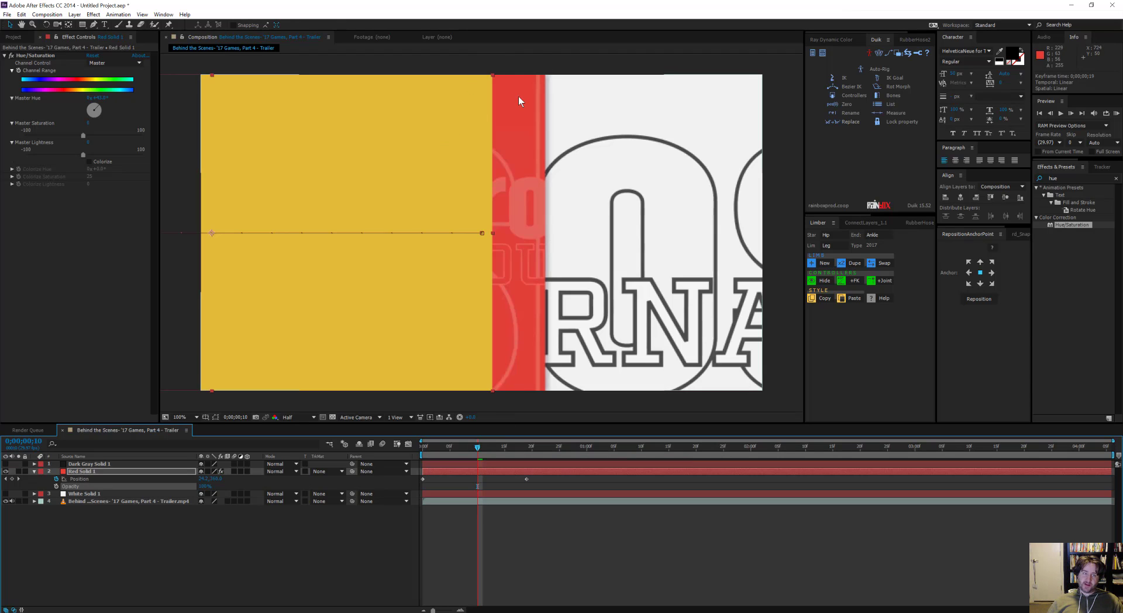
pyautogui.moveTo(536, 477); pyautogui.dragTo(411, 485)
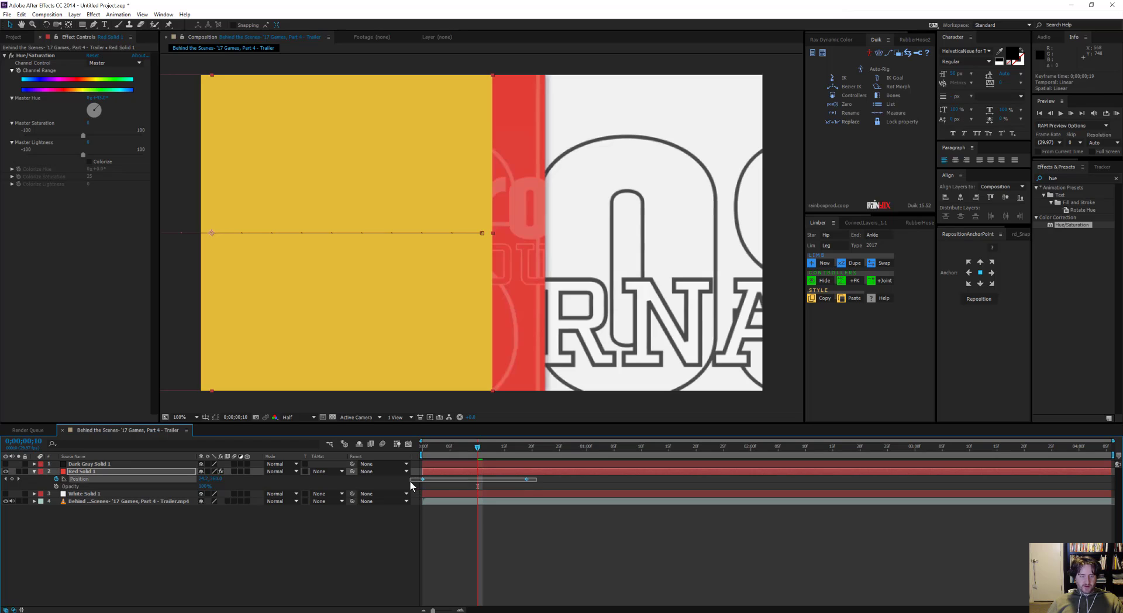
pyautogui.moveTo(498, 486); pyautogui.dragTo(568, 453)
# End the work area at 0;00;01;00 and preview the wipe.
pyautogui.click(587, 448)
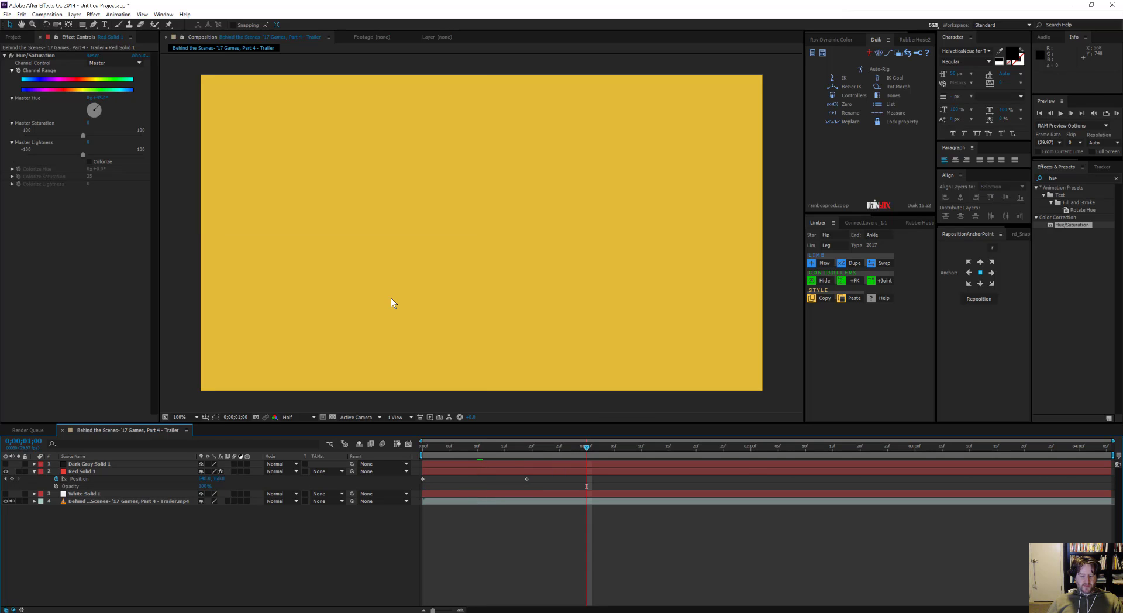
pyautogui.press('n')
pyautogui.press('KP_0')
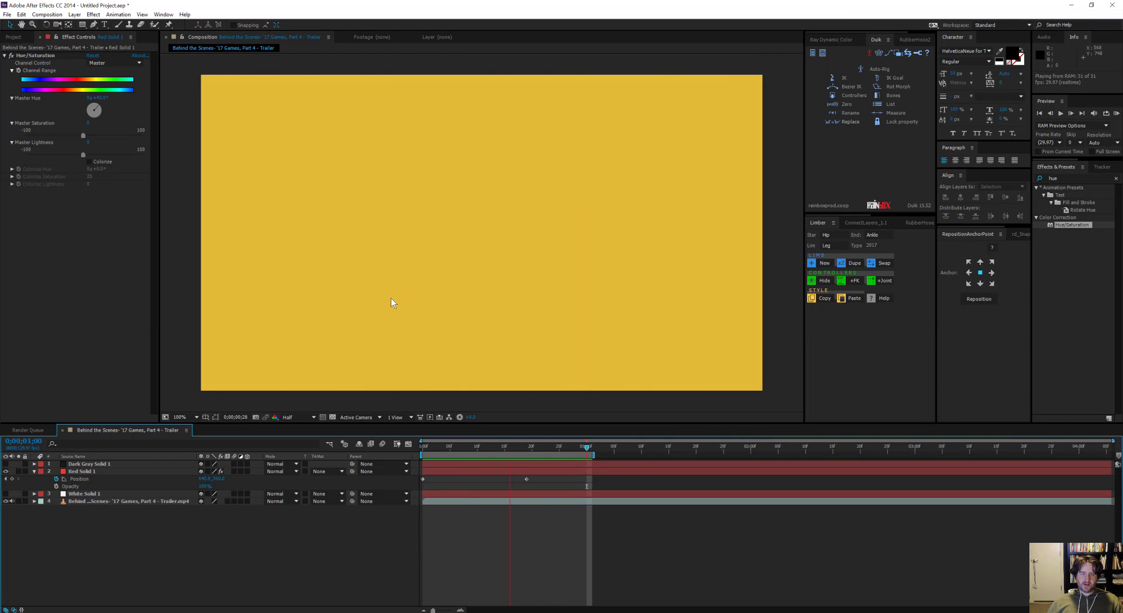
pyautogui.press('space')
# Apply Easy Ease to both Position keyframes of the recoloured solid and preview the eased wipe.
pyautogui.moveTo(551, 483); pyautogui.dragTo(393, 477)
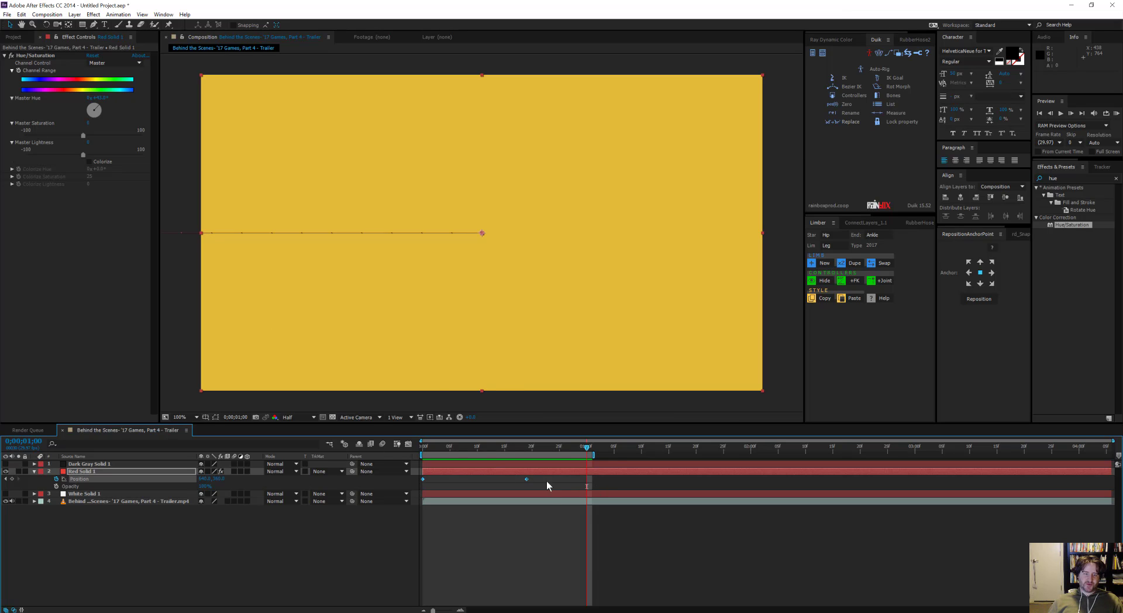
pyautogui.moveTo(549, 476); pyautogui.dragTo(417, 481)
pyautogui.rightClick(527, 480)
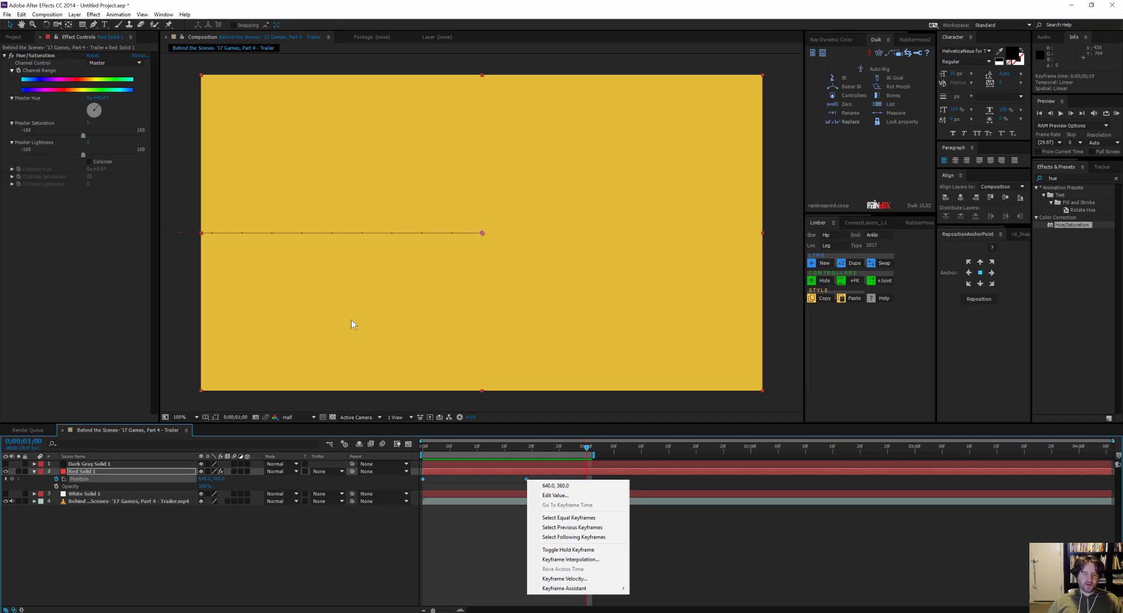
pyautogui.click(905, 54)
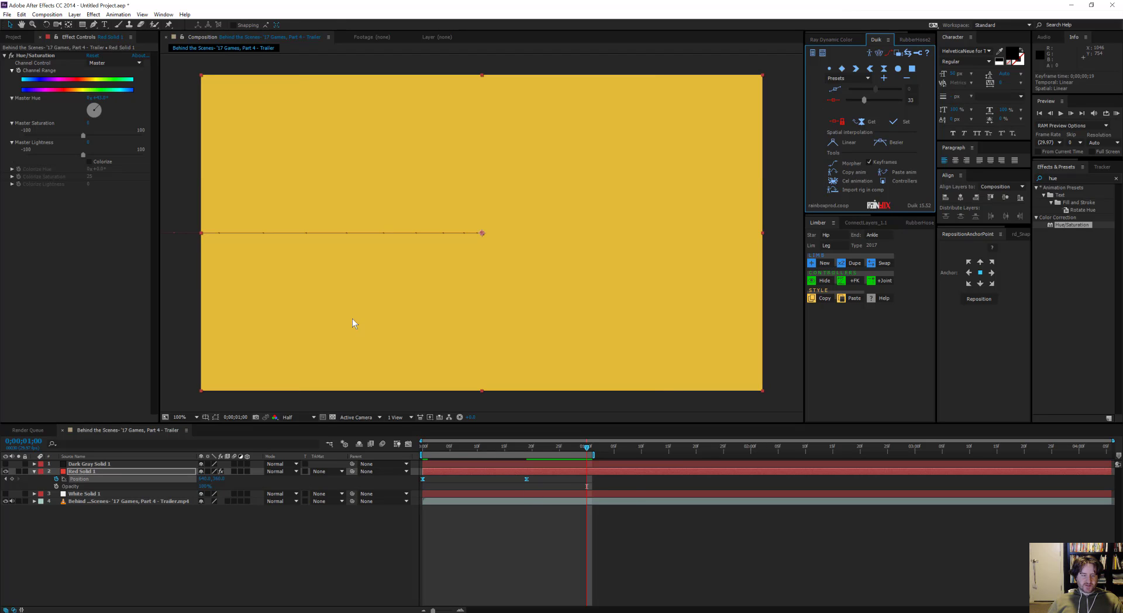
pyautogui.rightClick(527, 479)
pyautogui.moveTo(580, 586)
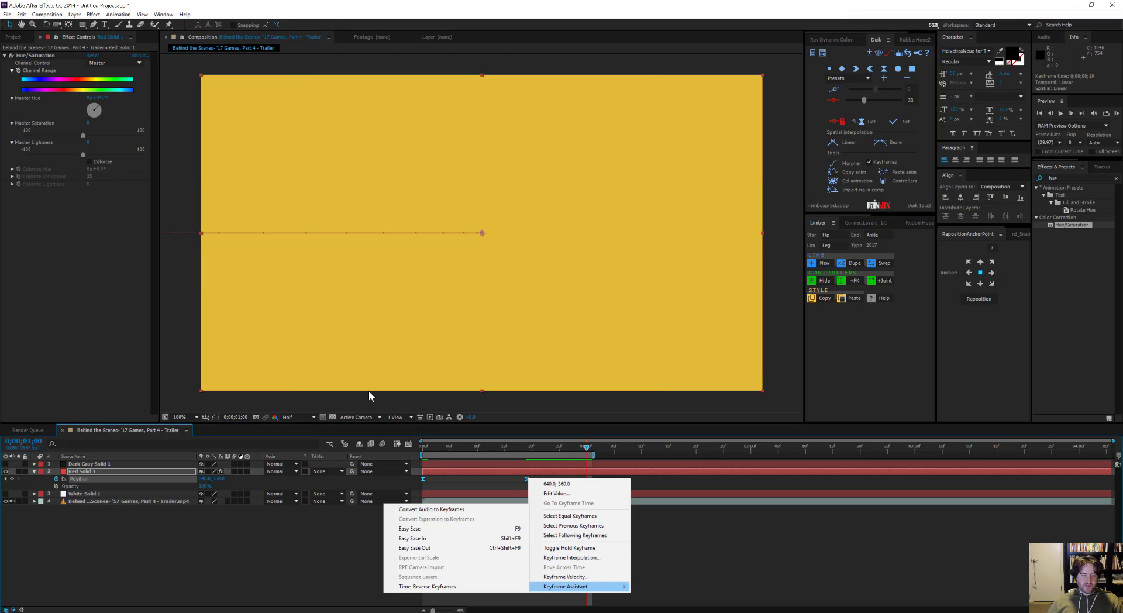
pyautogui.click(488, 529)
pyautogui.moveTo(558, 447); pyautogui.dragTo(461, 458)
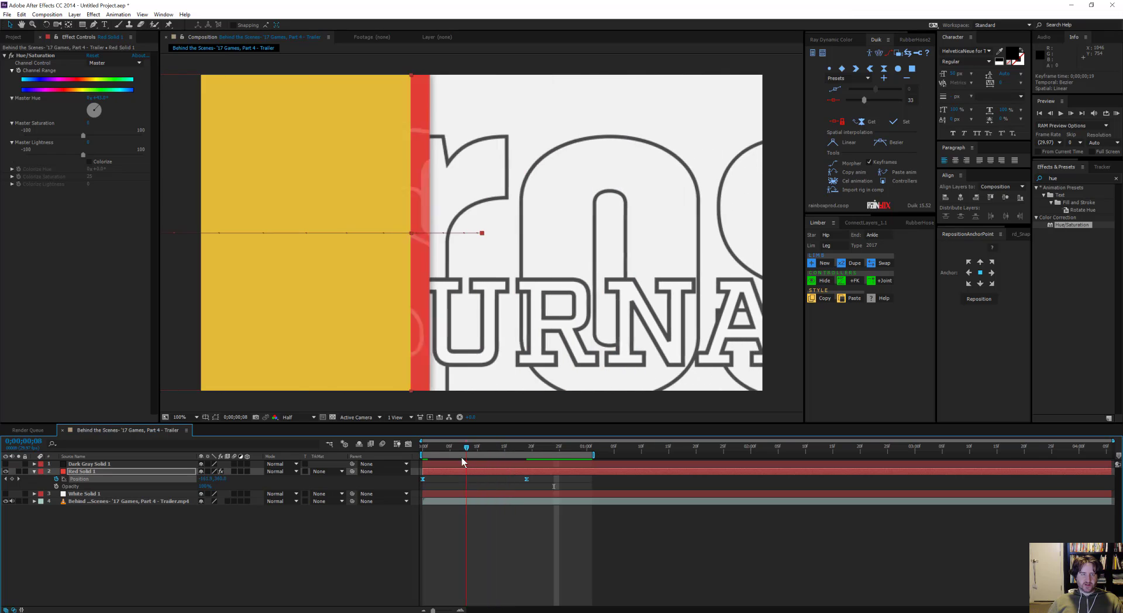
pyautogui.press('space')
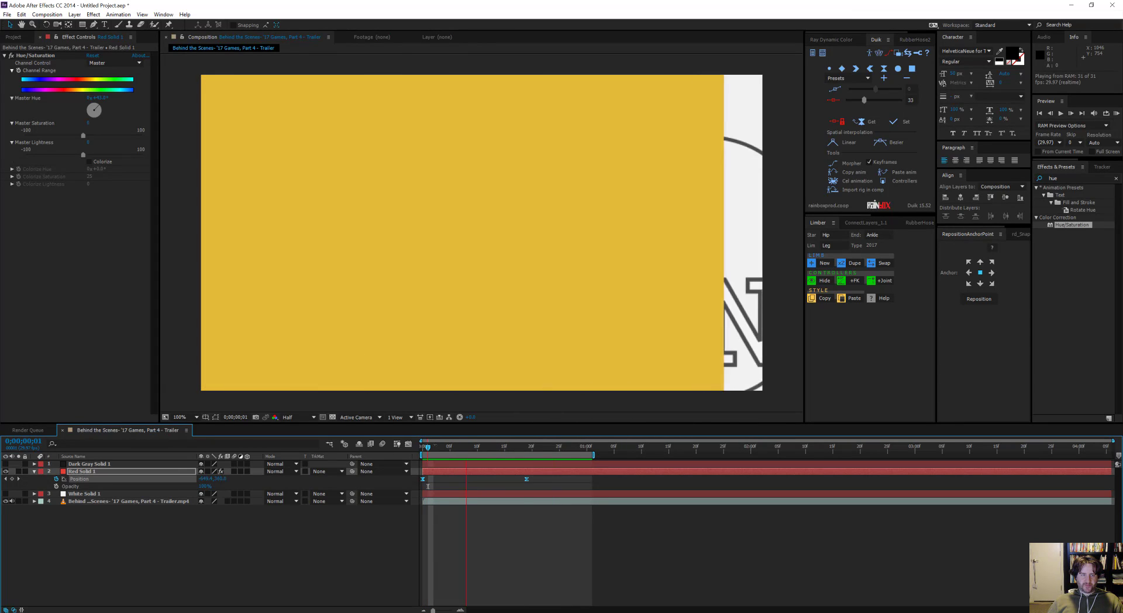
pyautogui.press('space')
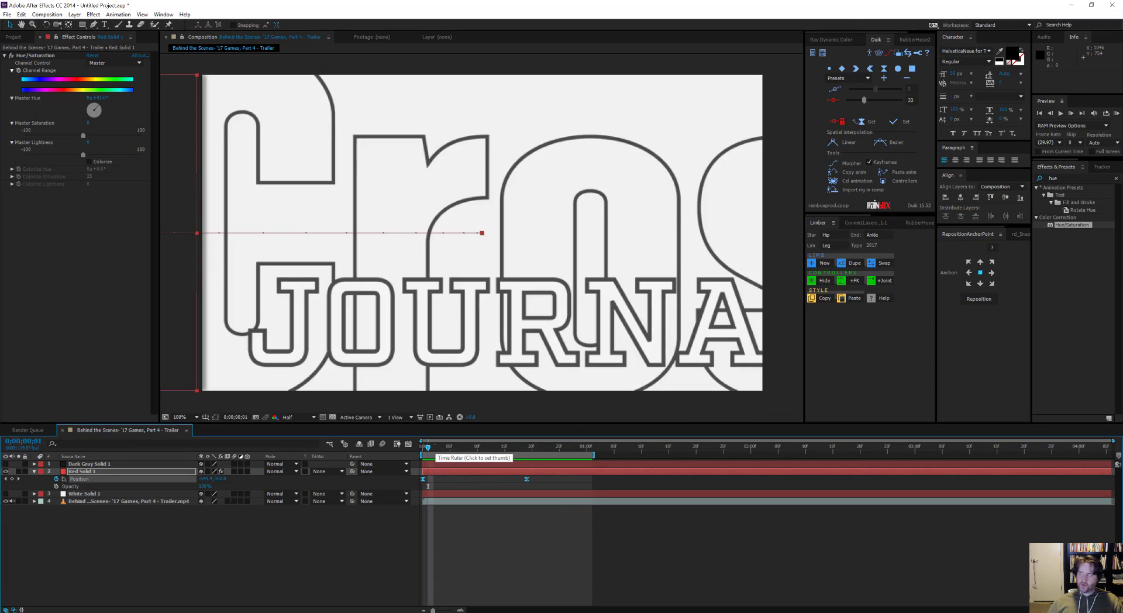
# In the Position speed graph, lengthen the last keyframe's incoming ease so the solid's edge matches the footage at 0;00;00;11.
pyautogui.moveTo(424, 448); pyautogui.dragTo(483, 451)
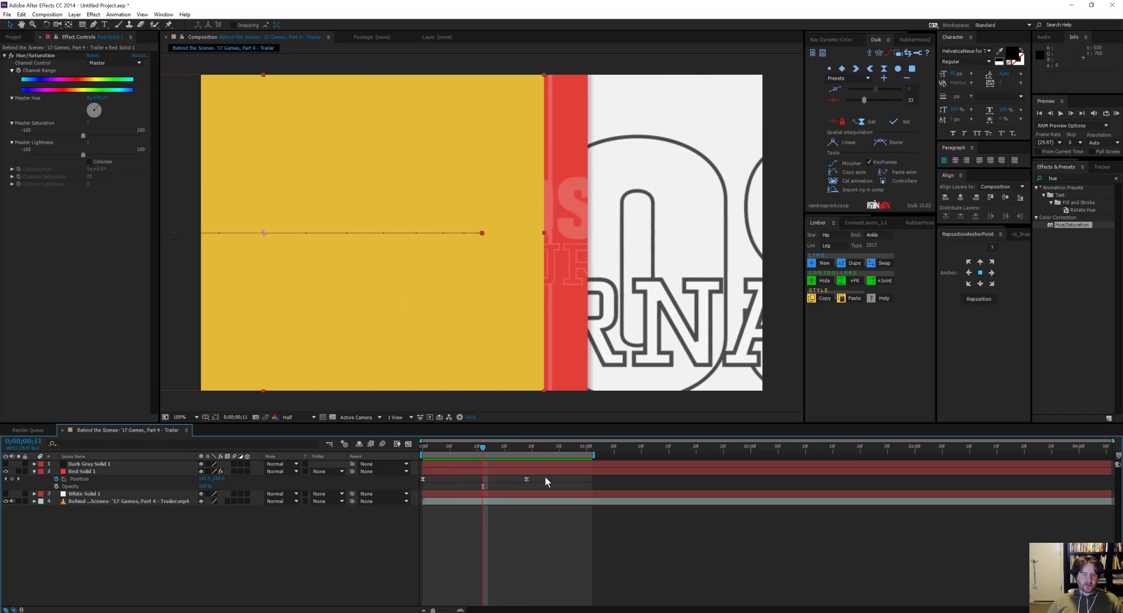
pyautogui.moveTo(546, 480); pyautogui.dragTo(485, 483)
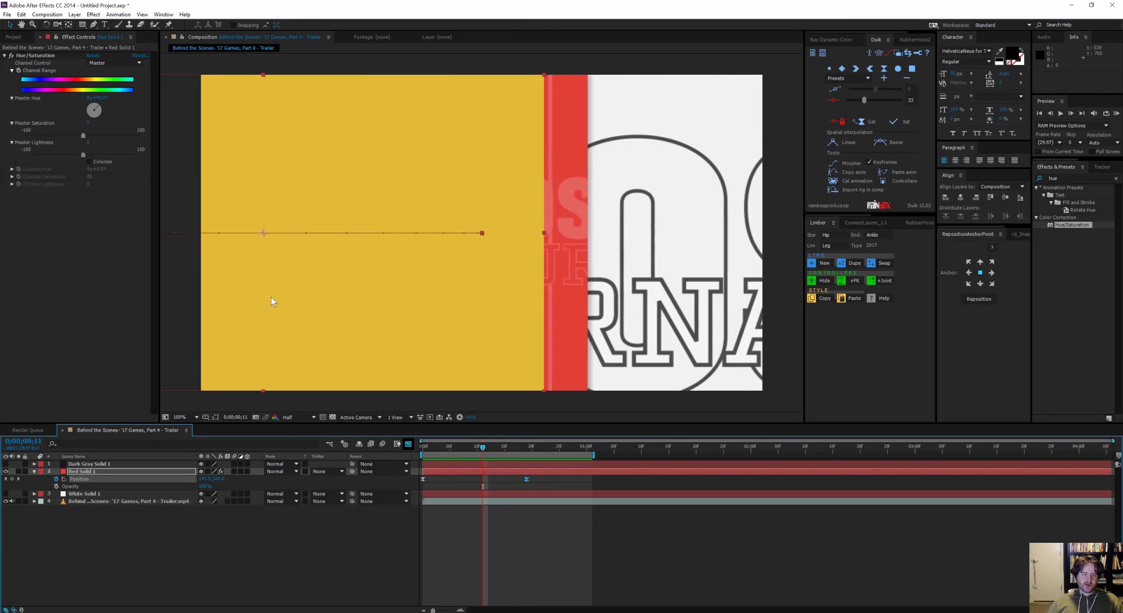
pyautogui.hotkey('shift', 'F3')
pyautogui.click(678, 601)
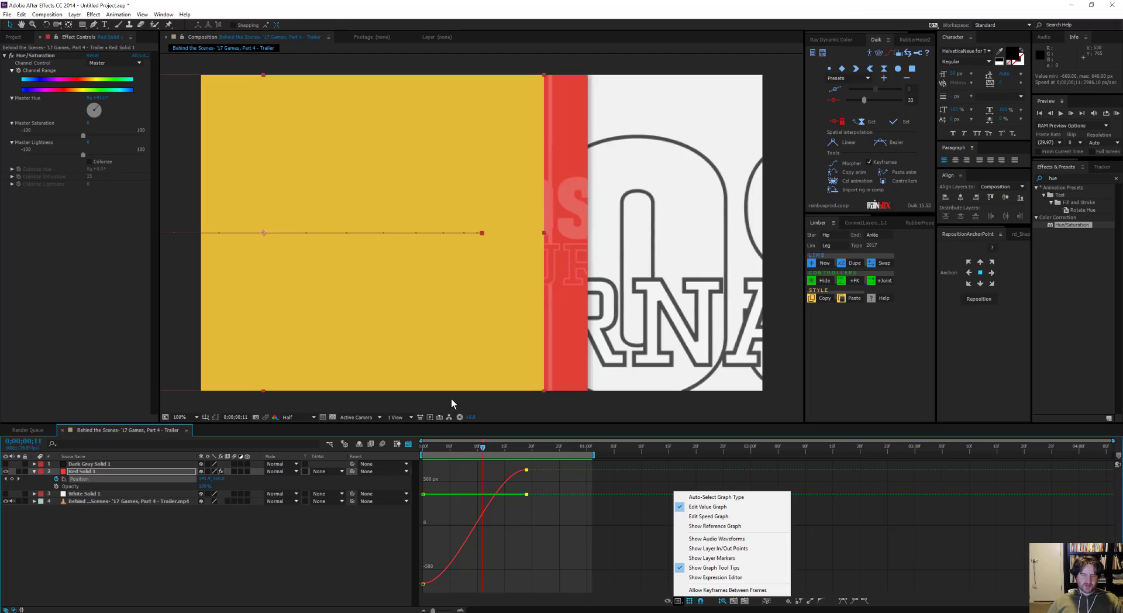
pyautogui.click(708, 517)
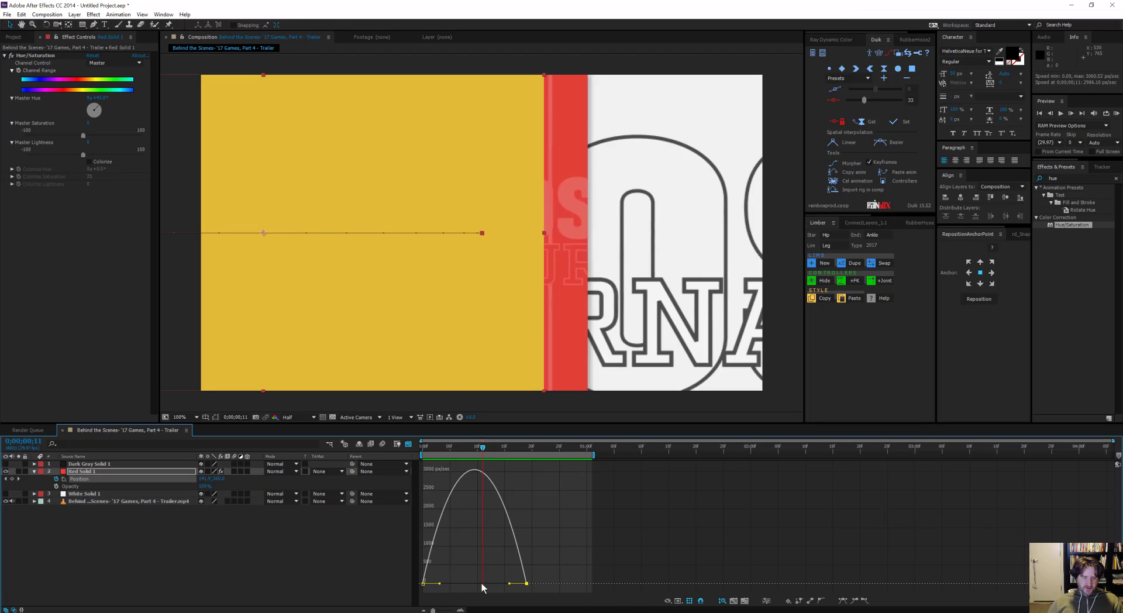
pyautogui.moveTo(510, 583); pyautogui.dragTo(503, 585)
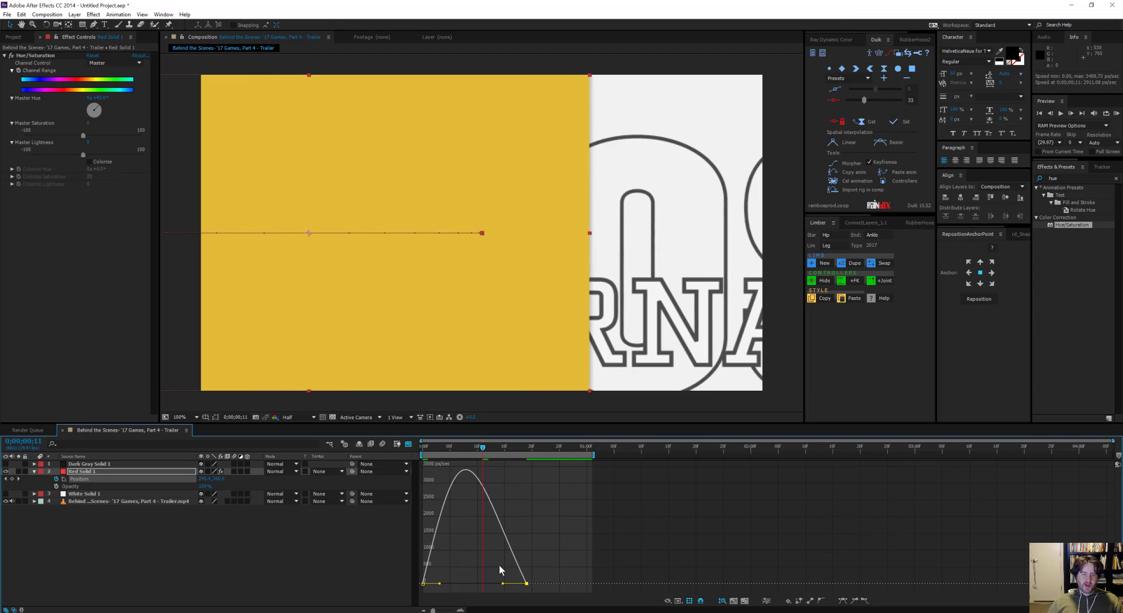
pyautogui.moveTo(487, 454); pyautogui.dragTo(522, 475)
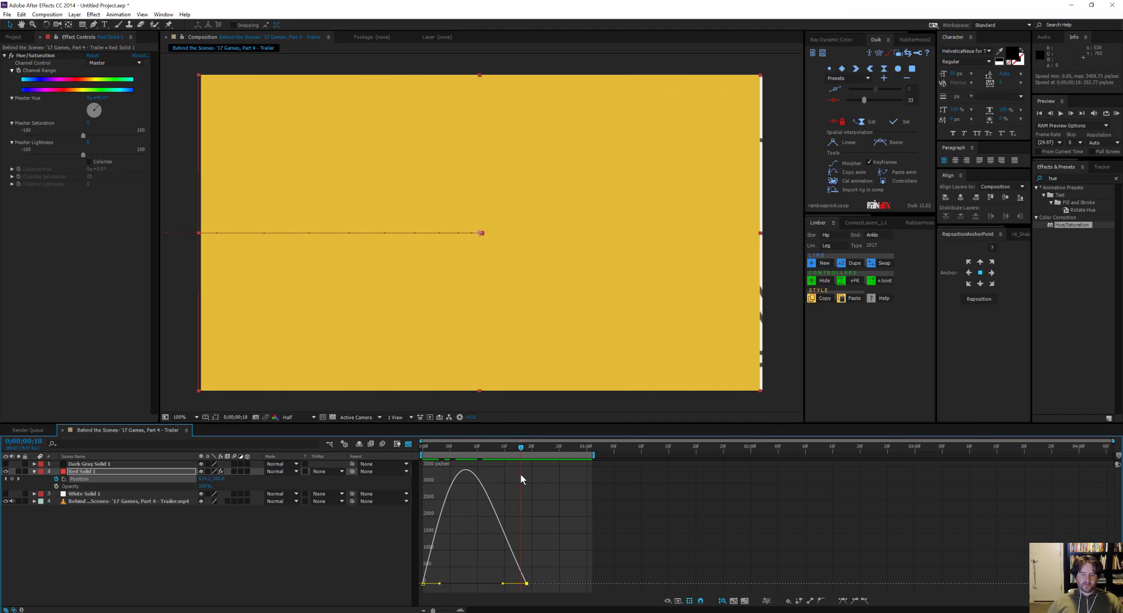
# Try a different ease on the solid's Position keyframes using Duik's separate in and out velocities.
pyautogui.press('space')
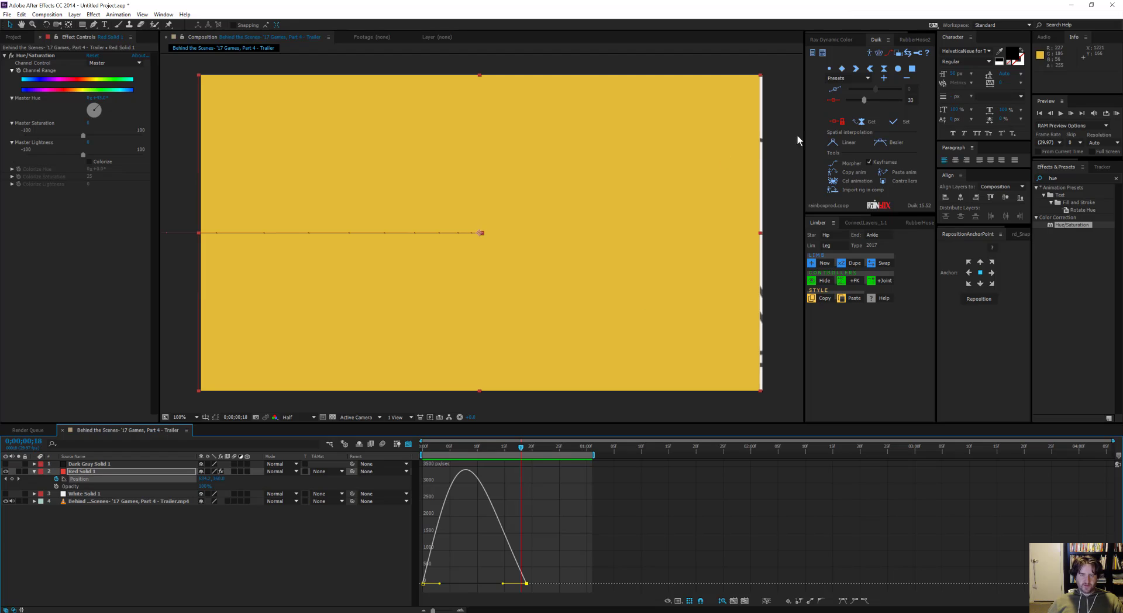
pyautogui.click(835, 123)
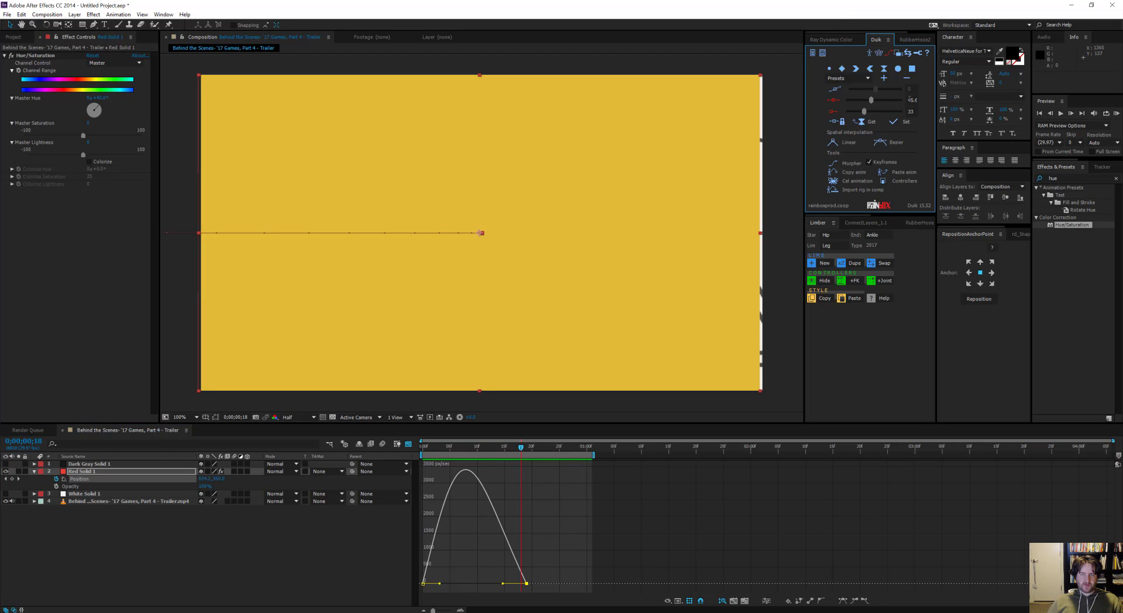
pyautogui.write('15')
pyautogui.press('Return')
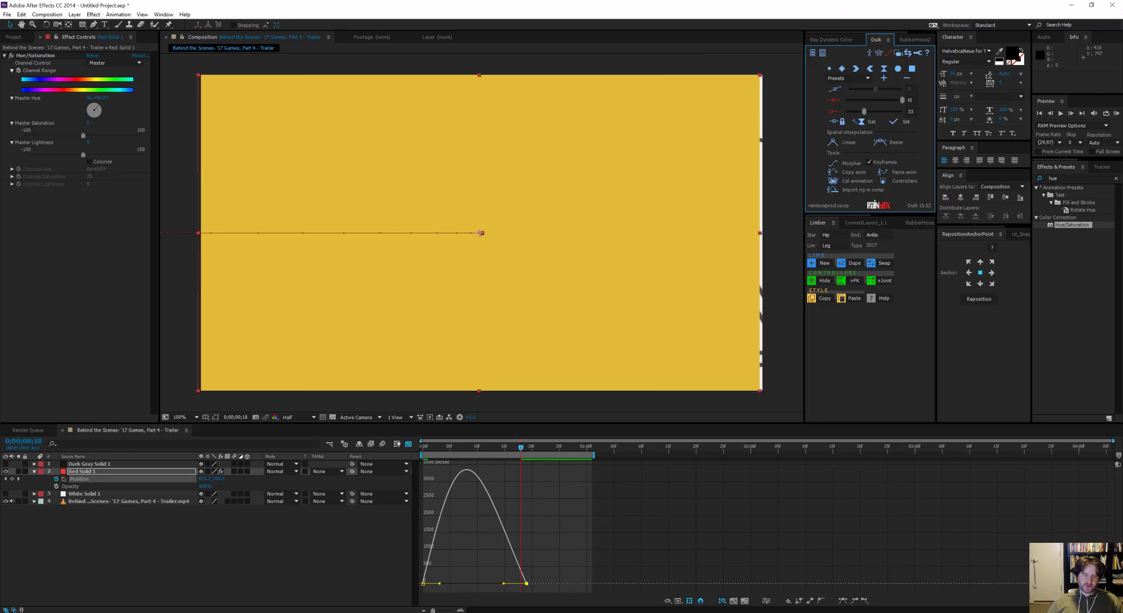
# Display the solid's Position as a value graph and scrub through the wipe to examine the curve.
pyautogui.moveTo(521, 448); pyautogui.dragTo(471, 459)
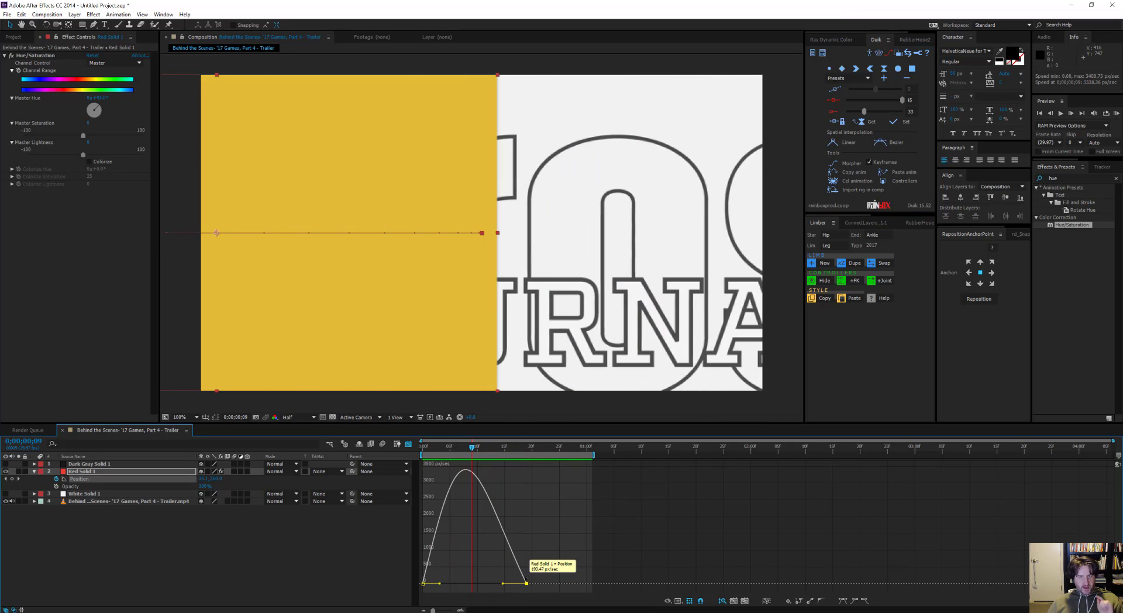
pyautogui.click(682, 600)
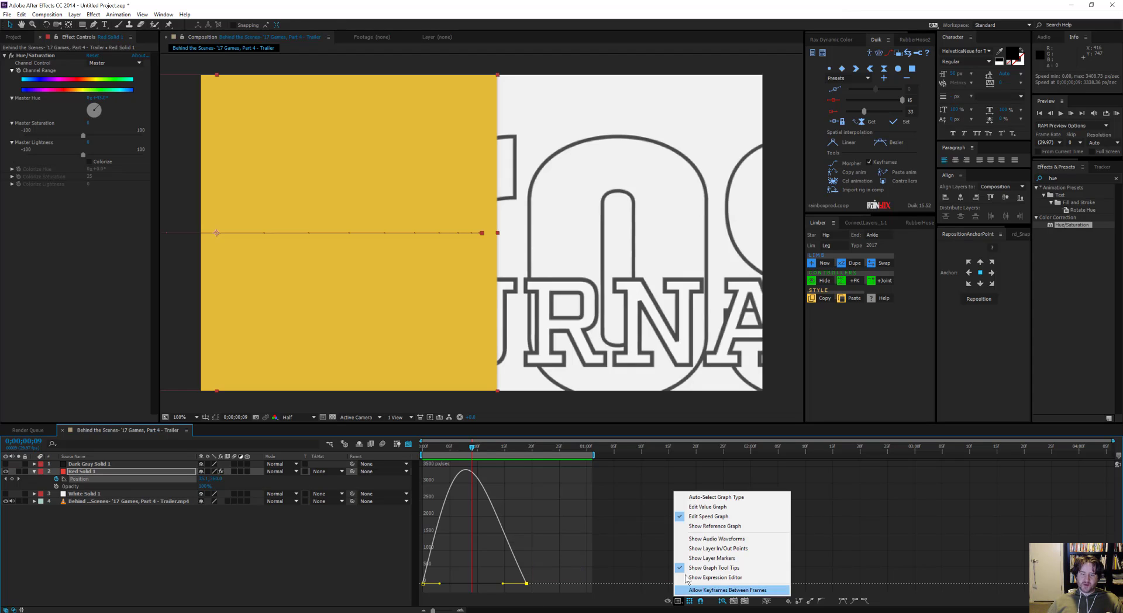
pyautogui.click(704, 506)
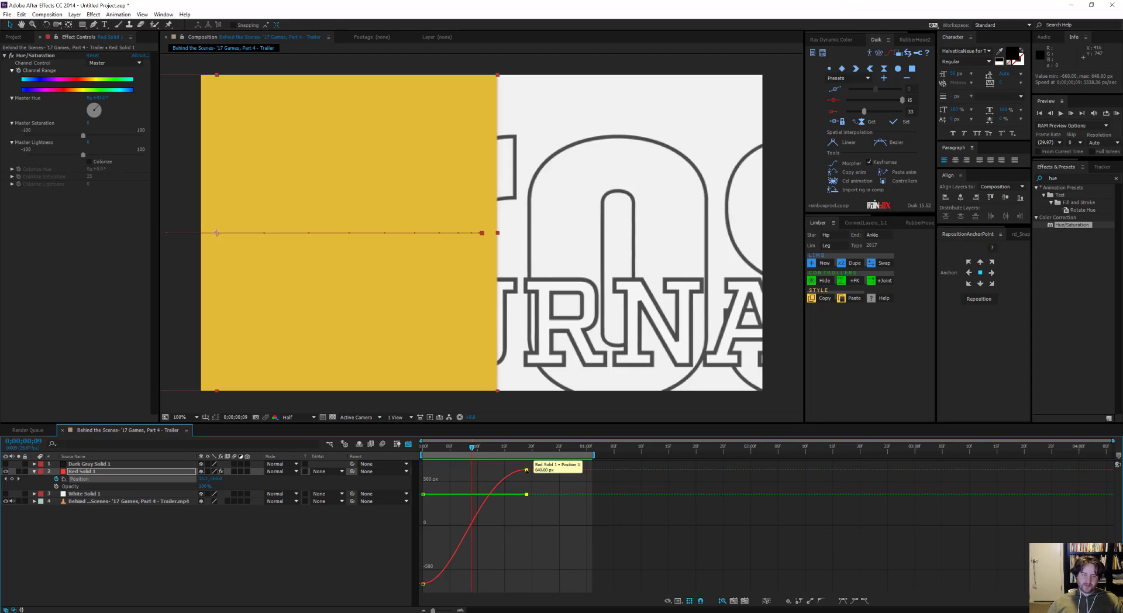
pyautogui.moveTo(526, 470)
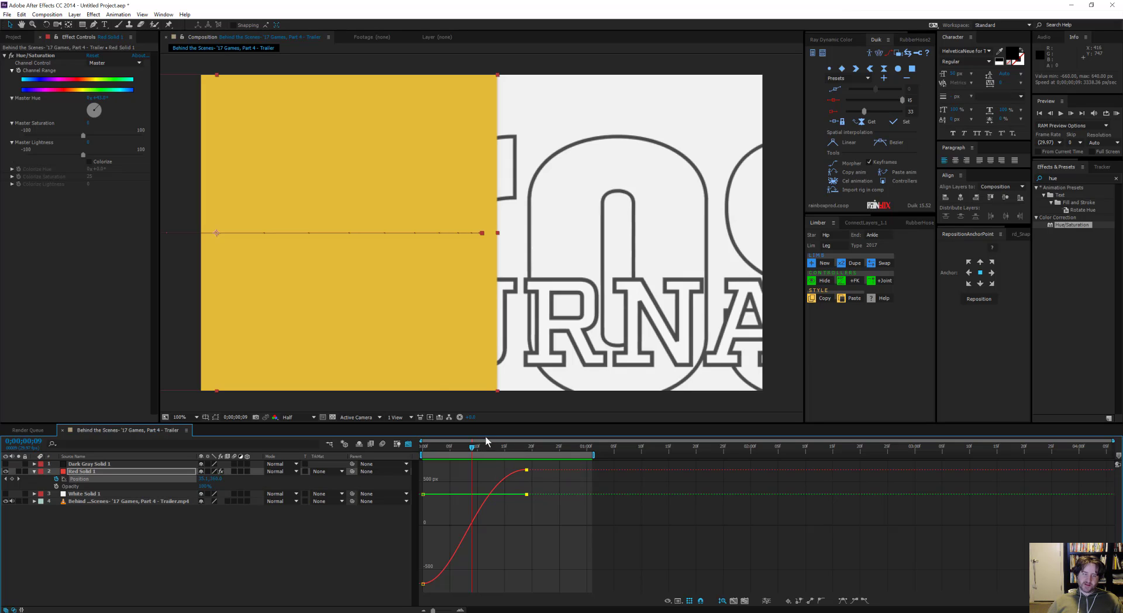
pyautogui.moveTo(487, 446); pyautogui.dragTo(532, 469)
pyautogui.press(',')
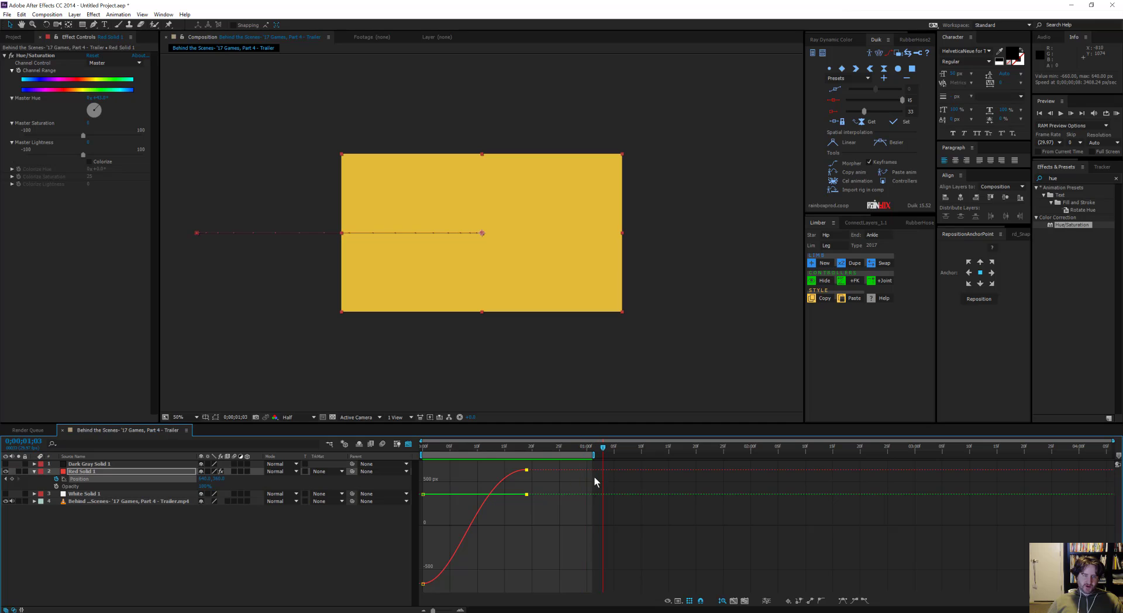
# Lower the recoloured solid's opacity so the trailer footage beneath shows through.
pyautogui.click(200, 490)
pyautogui.moveTo(204, 486); pyautogui.dragTo(166, 486)
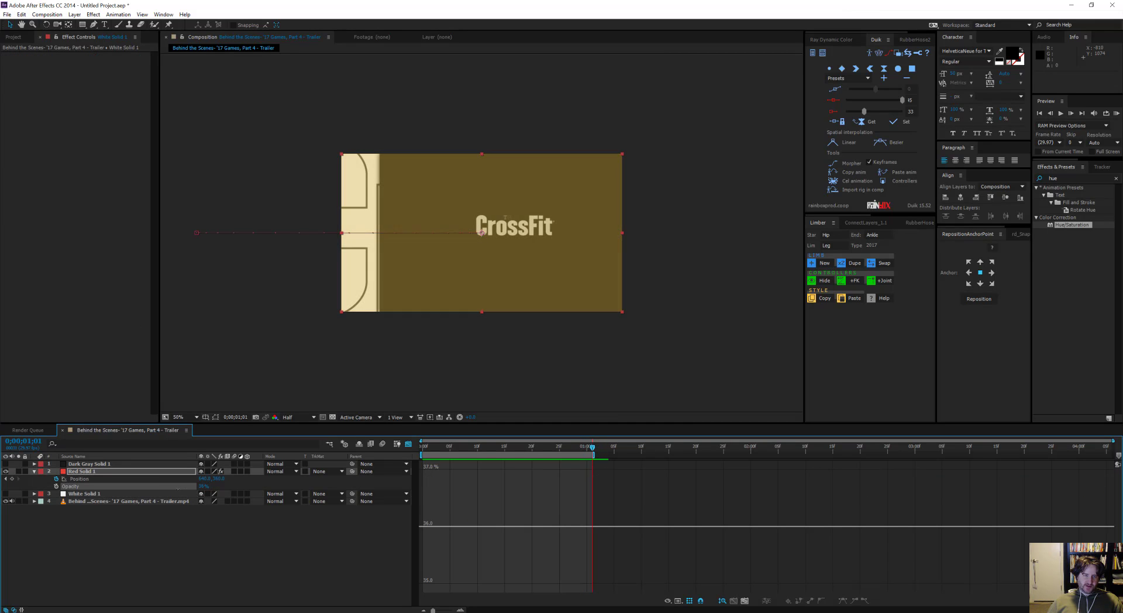
pyautogui.click(87, 472)
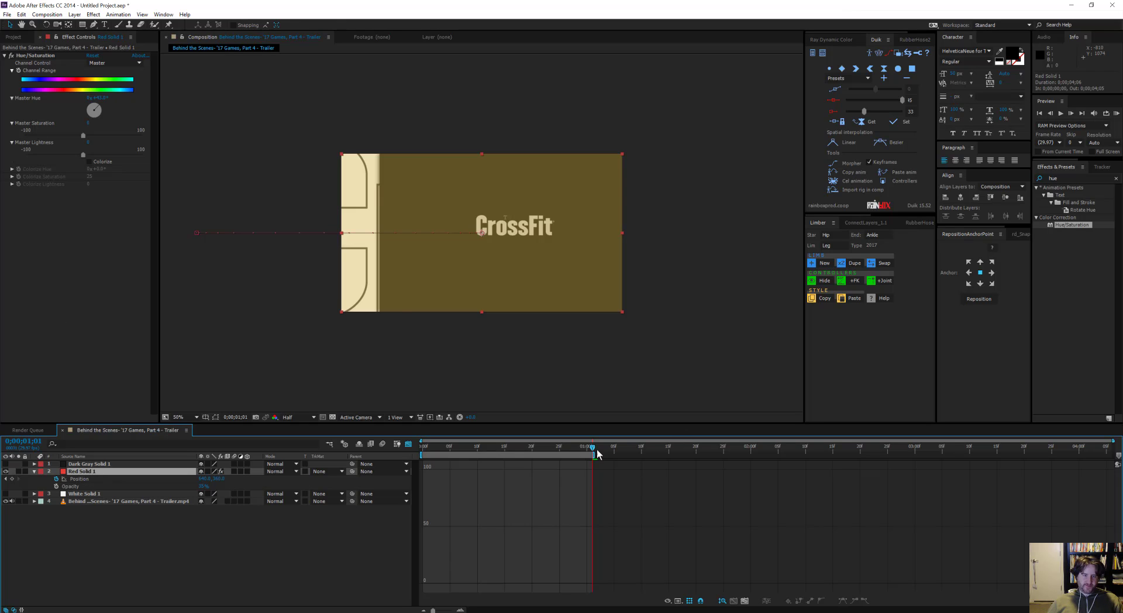
# Extend the work area's end to 0;00;03;11 and review the footage around 0;00;01;12.
pyautogui.press('pagedown')
pyautogui.moveTo(594, 455); pyautogui.dragTo(981, 455)
pyautogui.press('space')
pyautogui.moveTo(724, 456); pyautogui.dragTo(647, 452)
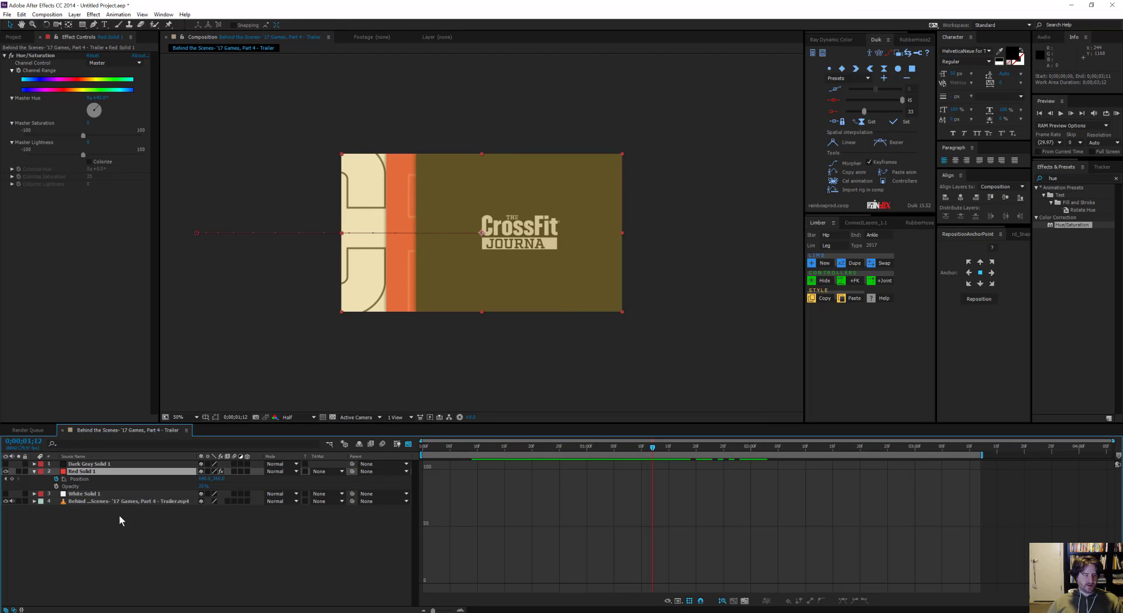
# Return to the layer bars and paste a copy of the 0;00;00;19 Position keyframe at 0;00;01;08.
pyautogui.click(678, 601)
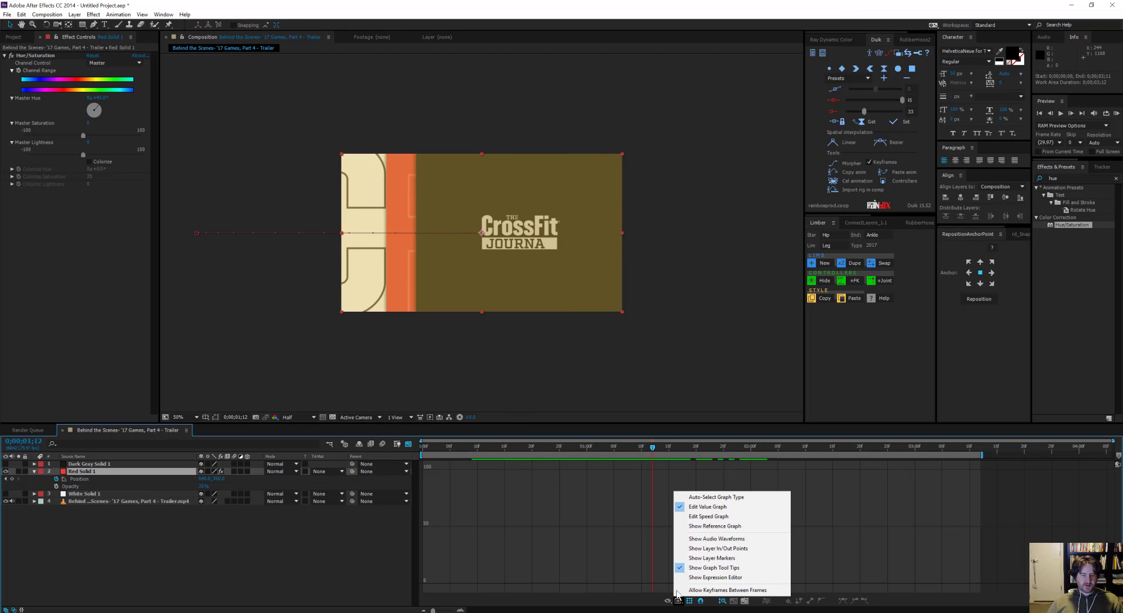
pyautogui.click(702, 507)
pyautogui.hotkey('shift', 'F3')
pyautogui.click(537, 448)
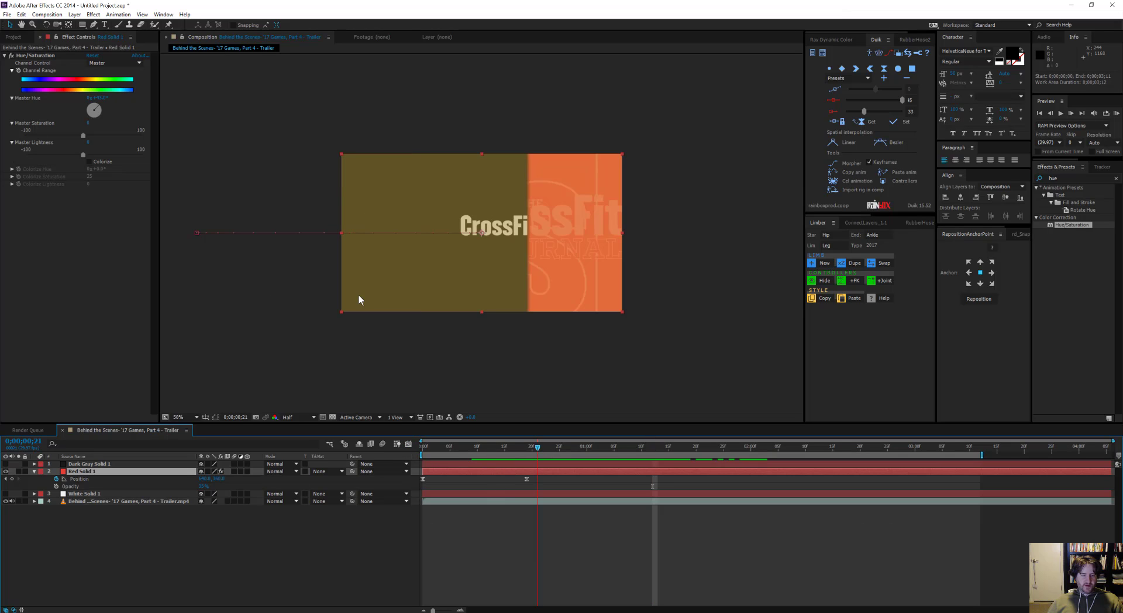
pyautogui.moveTo(537, 449); pyautogui.dragTo(527, 448)
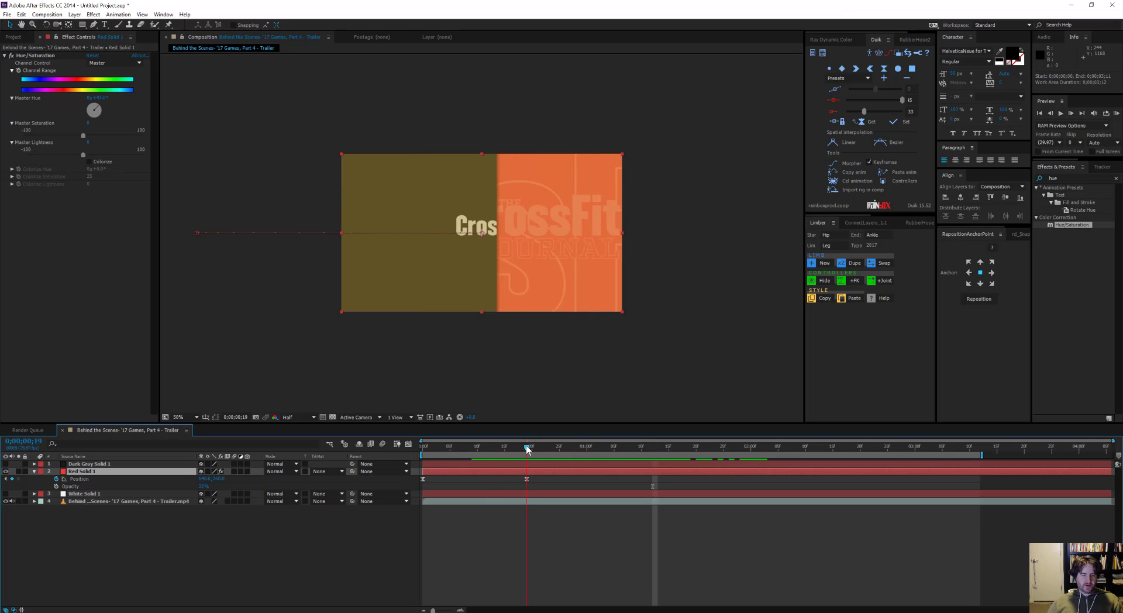
pyautogui.click(526, 479)
pyautogui.hotkey('ctrl', 'c')
pyautogui.moveTo(608, 446); pyautogui.dragTo(630, 460)
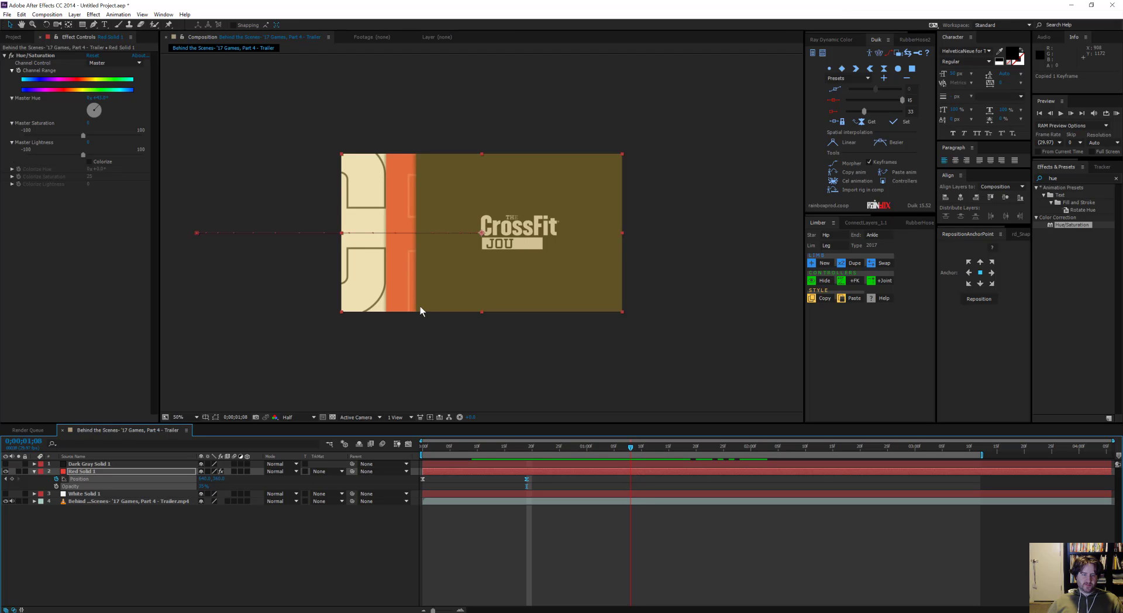
pyautogui.hotkey('ctrl', 'v')
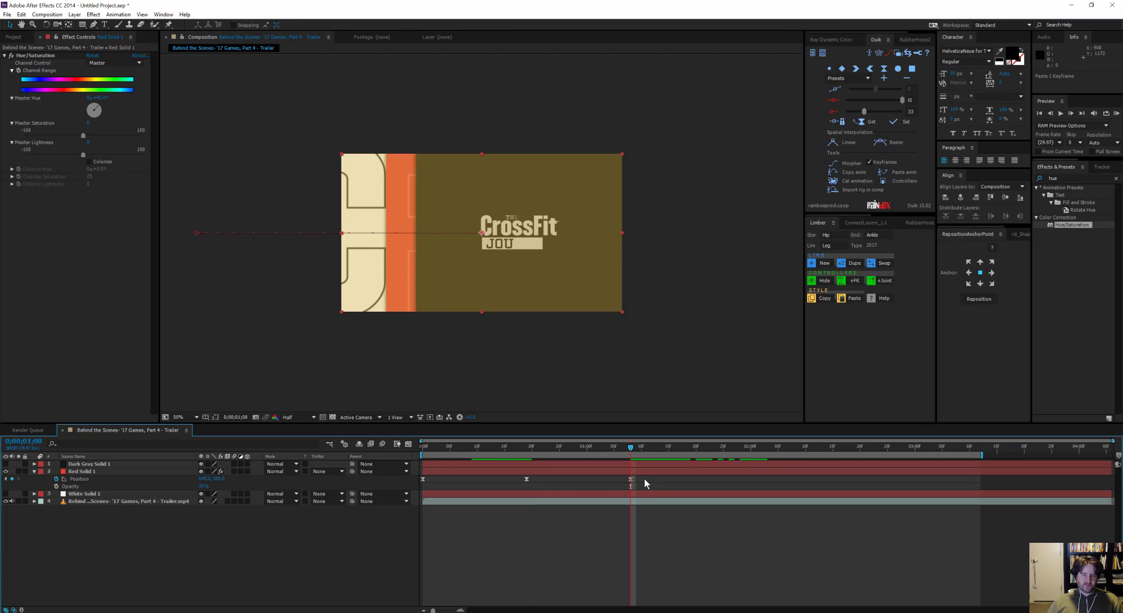
# Shift the solid's X position to about 838 at 0;00;01;08 so its left edge uncovers the footage's stripes.
pyautogui.moveTo(644, 479); pyautogui.dragTo(510, 487)
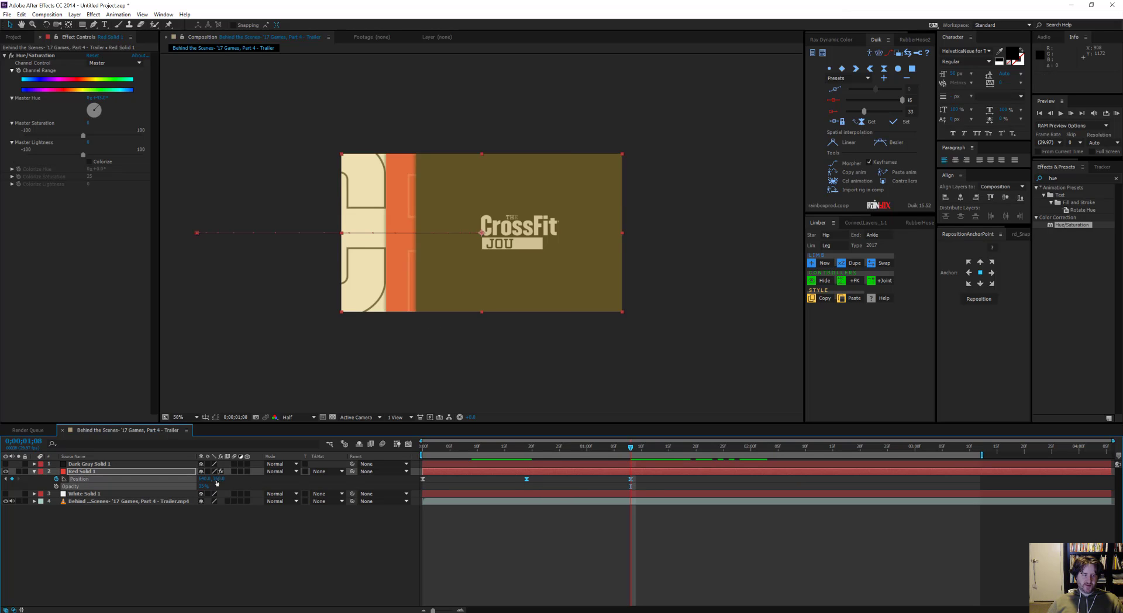
pyautogui.moveTo(205, 478); pyautogui.dragTo(337, 479)
pyautogui.moveTo(846, 494); pyautogui.dragTo(1073, 498)
pyautogui.moveTo(637, 450); pyautogui.dragTo(525, 472)
# Set the X position of the solid's keyframe at 0;00;00;19 to 640.
pyautogui.click(350, 319)
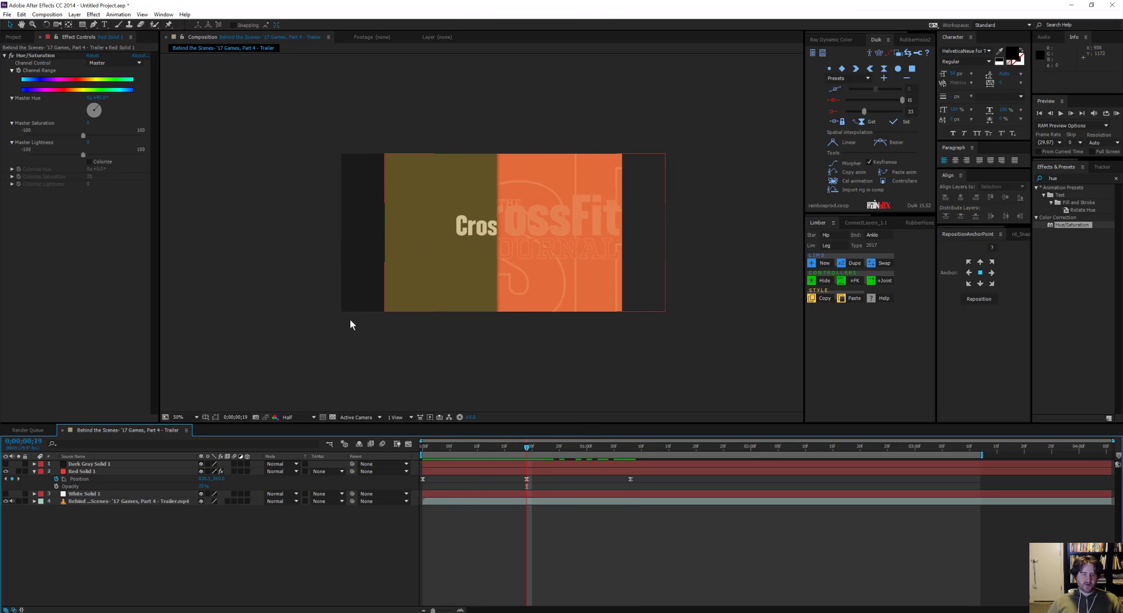
pyautogui.click(526, 479)
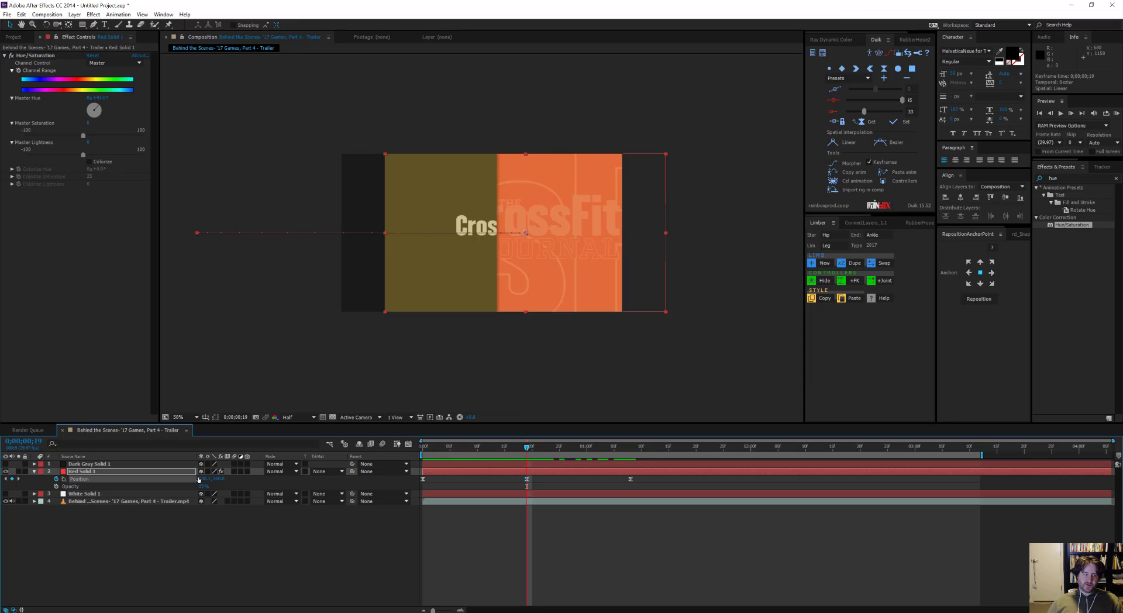
pyautogui.moveTo(198, 480); pyautogui.dragTo(202, 480)
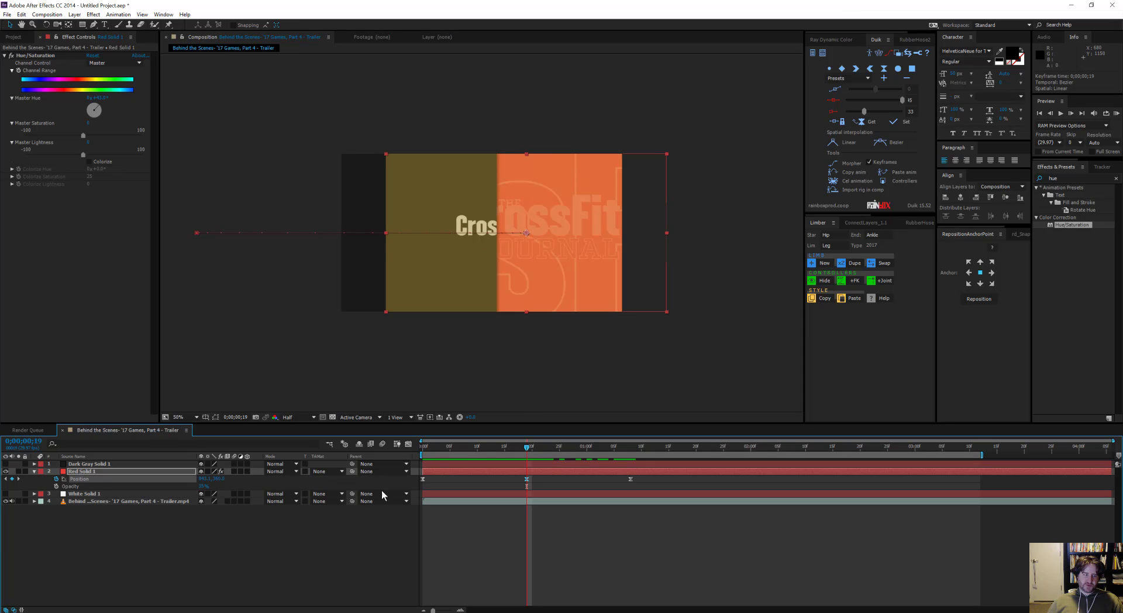
pyautogui.click(204, 480)
pyautogui.write('960')
pyautogui.press('Return')
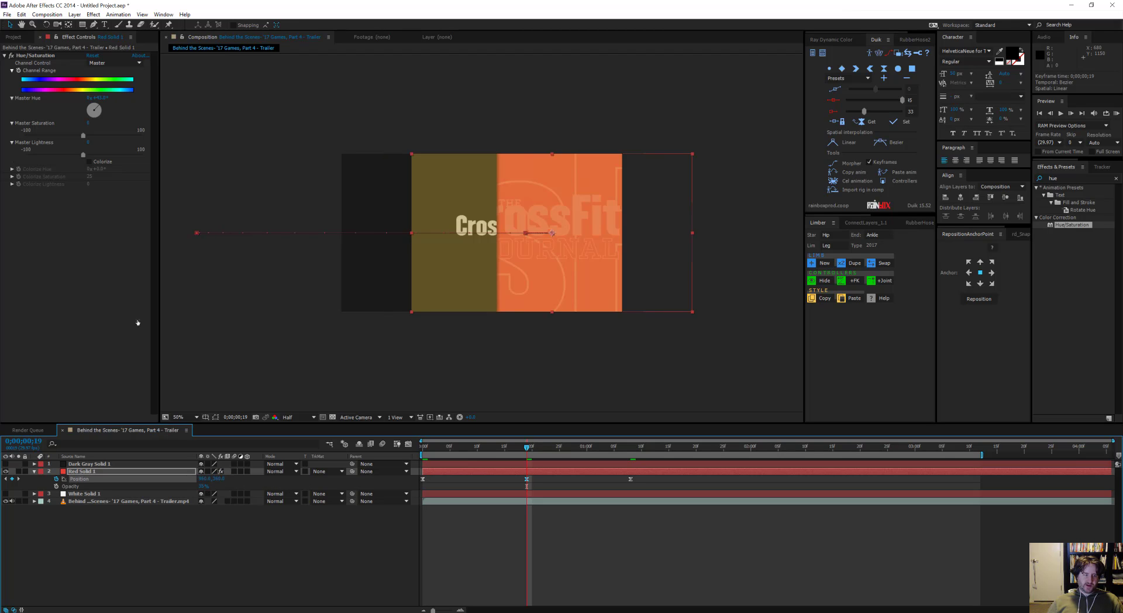
pyautogui.click(204, 479)
pyautogui.write('280/2')
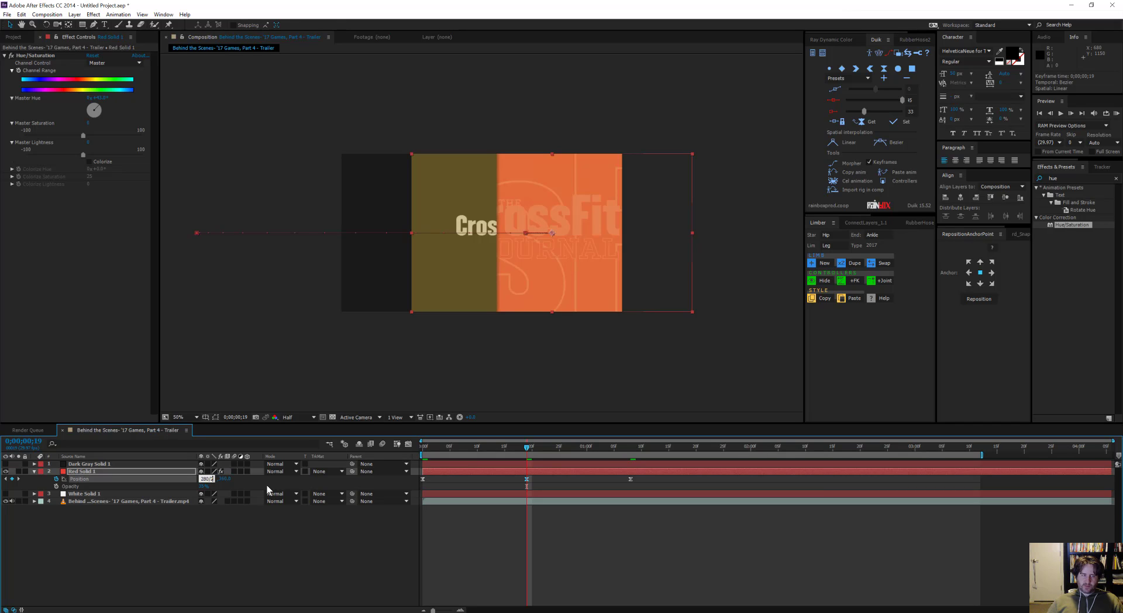
pyautogui.press('Return')
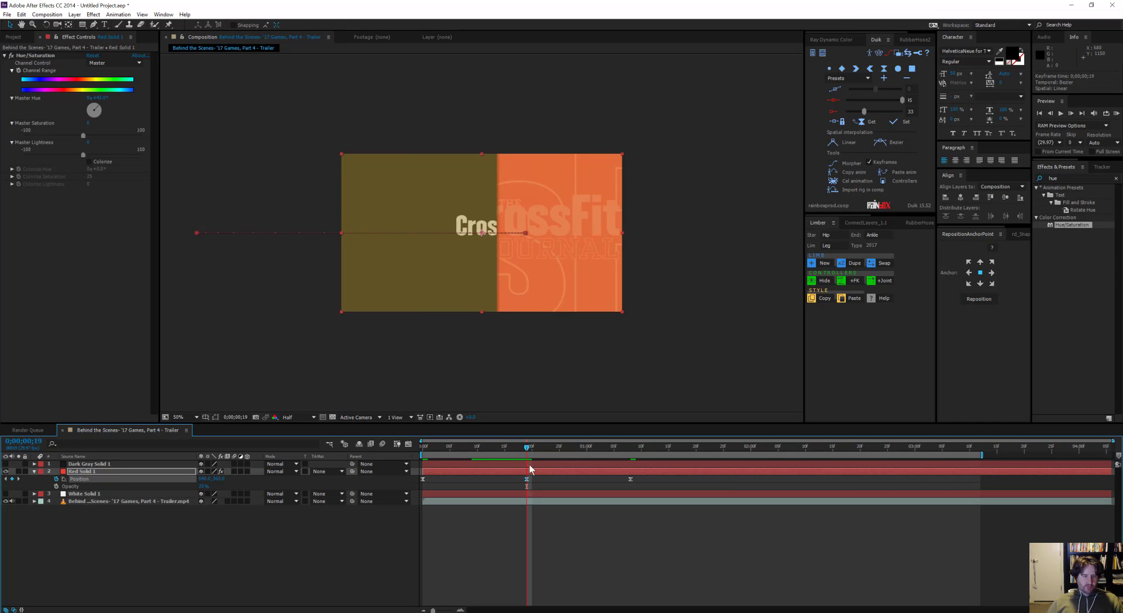
# Move the offset Position keyframe to 0;00;01;18 and paste the centred one at 0;00;01;08 as a hold keyframe.
pyautogui.click(452, 449)
pyautogui.moveTo(454, 449); pyautogui.dragTo(686, 486)
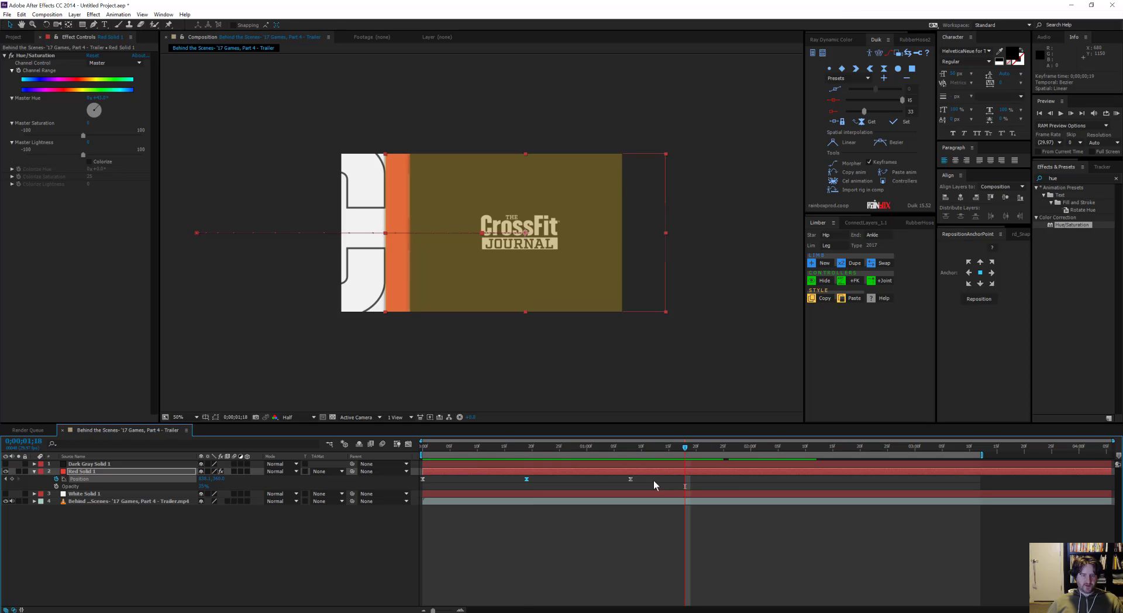
pyautogui.click(630, 479)
pyautogui.hotkey('ctrl', 'v')
pyautogui.moveTo(634, 447); pyautogui.dragTo(726, 462)
pyautogui.rightClick(631, 480)
pyautogui.click(659, 537)
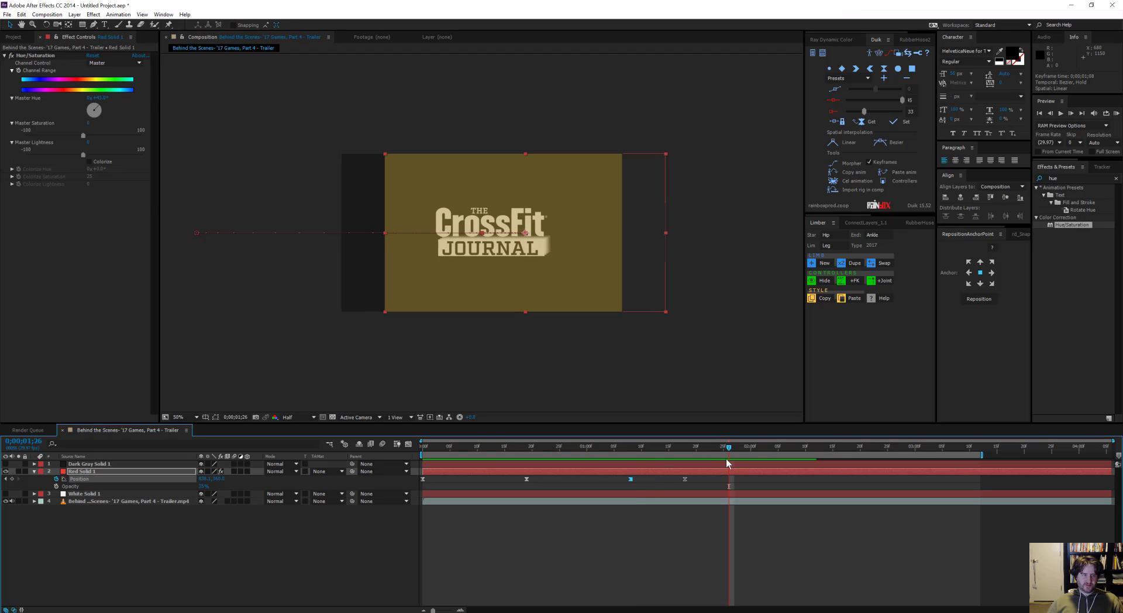
# Bring the solid back to the frame's centre at 0;00;01;26 with a pasted Position keyframe.
pyautogui.moveTo(642, 286); pyautogui.dragTo(606, 286)
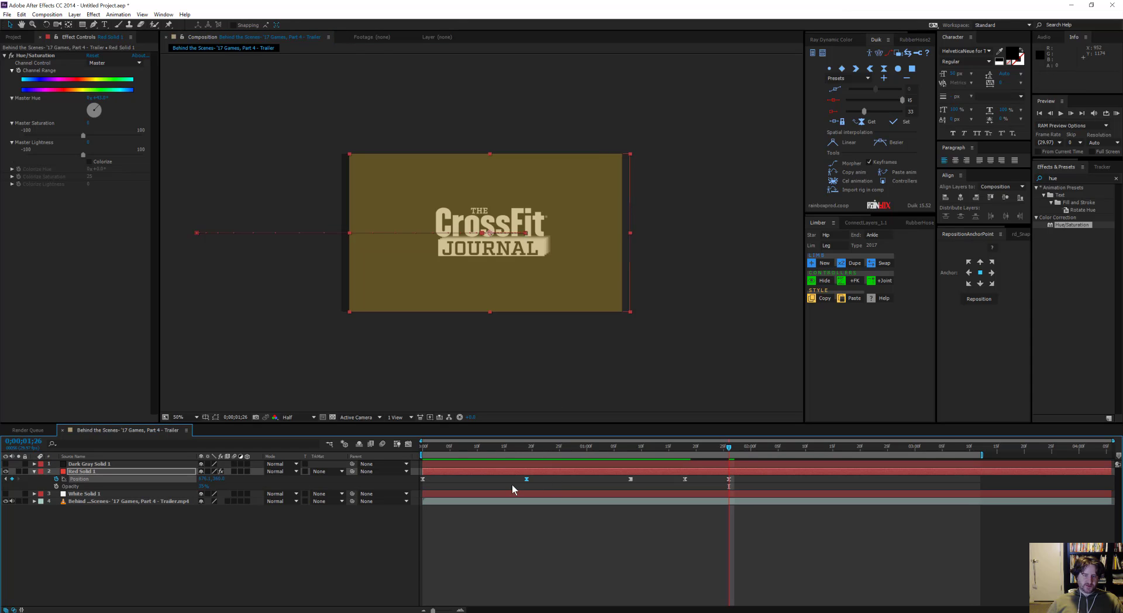
pyautogui.hotkey('ctrl', 'v')
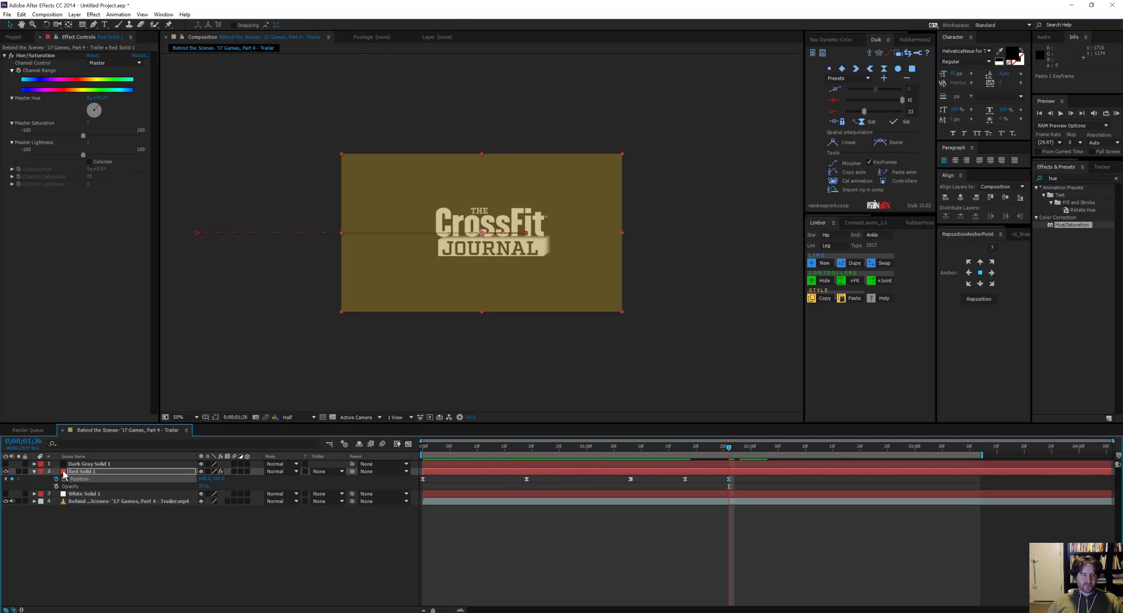
# Restore the solid's opacity to 100% and preview its full animation over the footage.
pyautogui.moveTo(205, 486); pyautogui.dragTo(462, 488)
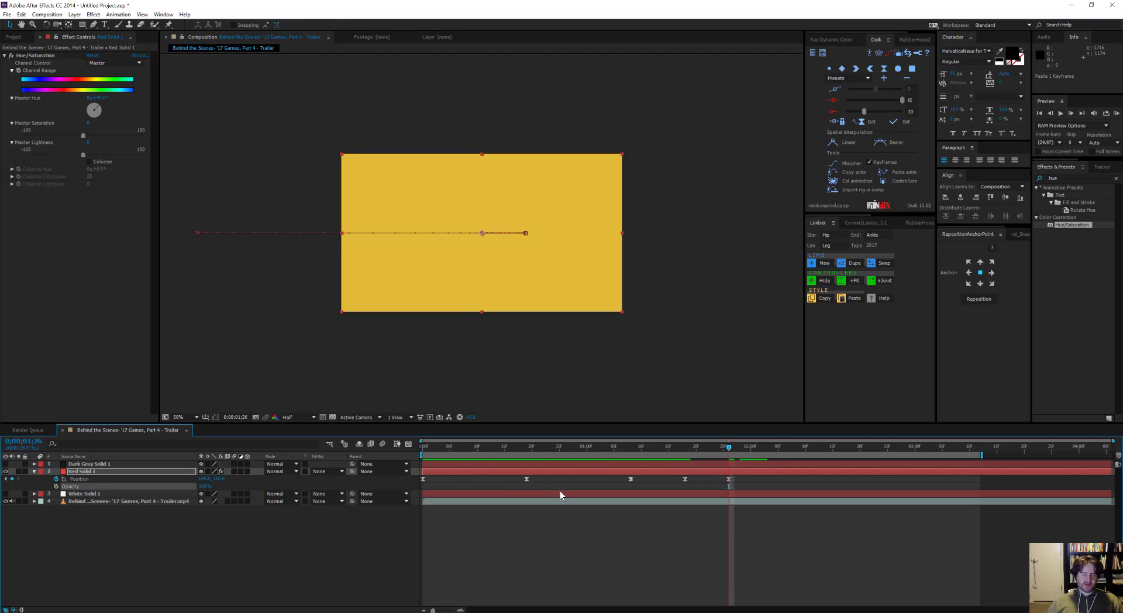
pyautogui.press('KP_0')
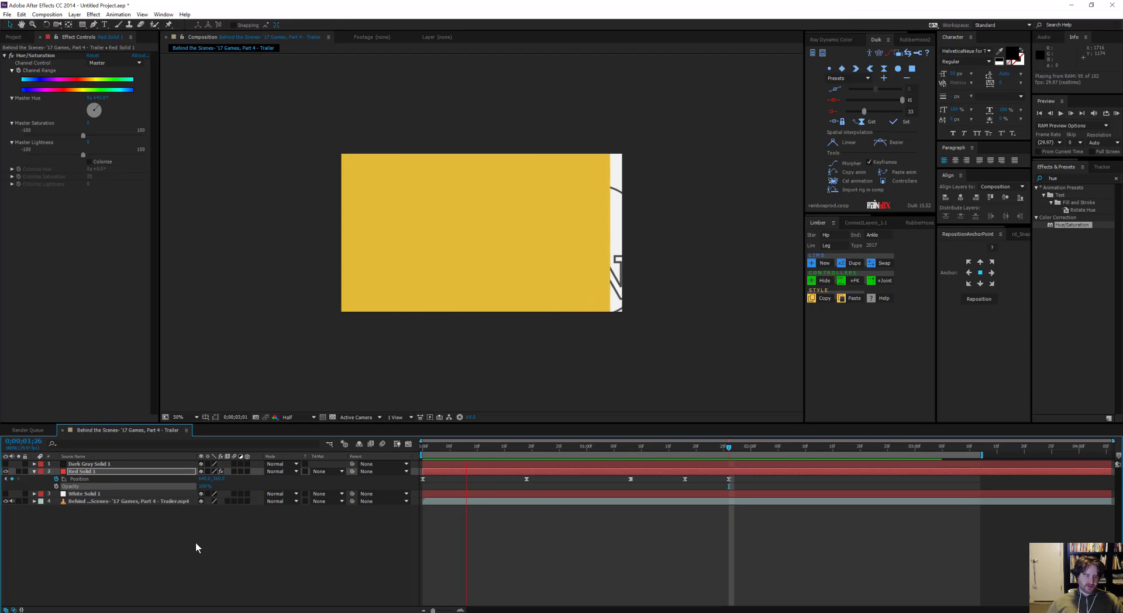
pyautogui.press('space')
# Hide and mute the trailer footage layer and preview the solid's animation on its own.
pyautogui.click(6, 501)
pyautogui.click(12, 502)
pyautogui.press('KP_0')
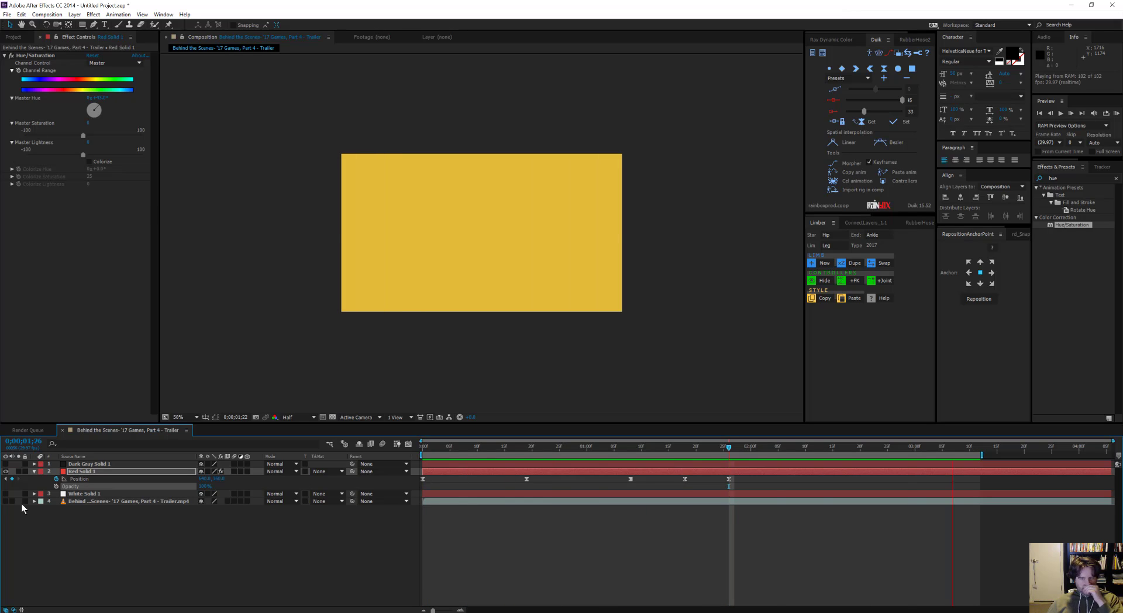
pyautogui.press('space')
# Copy all five of Red Solid 1's Position keyframes and paste them onto Dark Gray Solid 1 at 0;00;00;00, with that layer visible.
pyautogui.moveTo(437, 447); pyautogui.dragTo(318, 475)
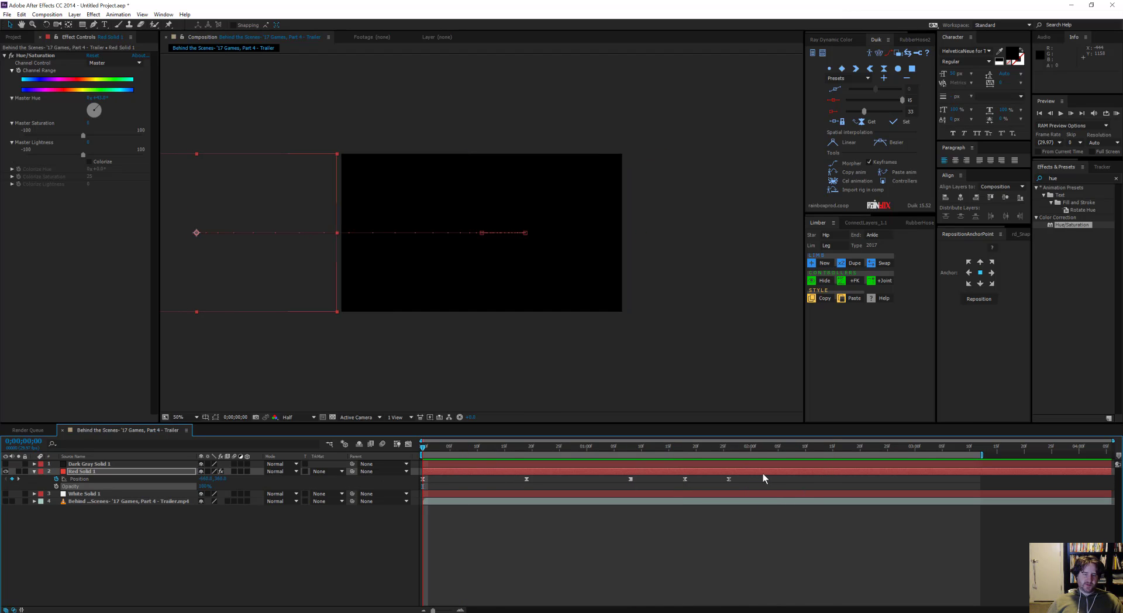
pyautogui.moveTo(762, 475); pyautogui.dragTo(410, 480)
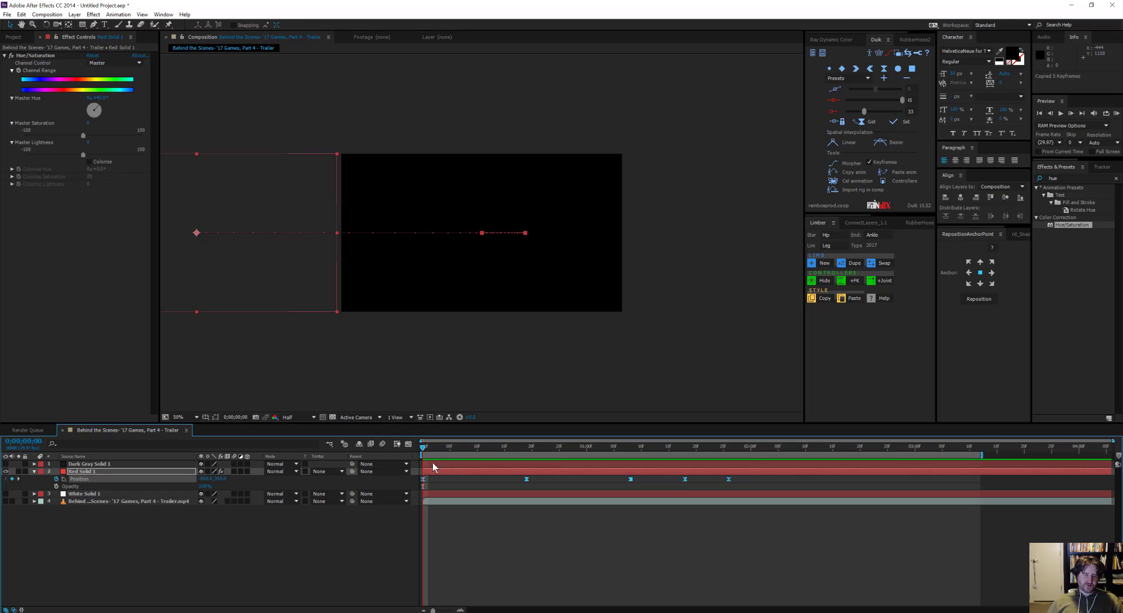
pyautogui.click(432, 463)
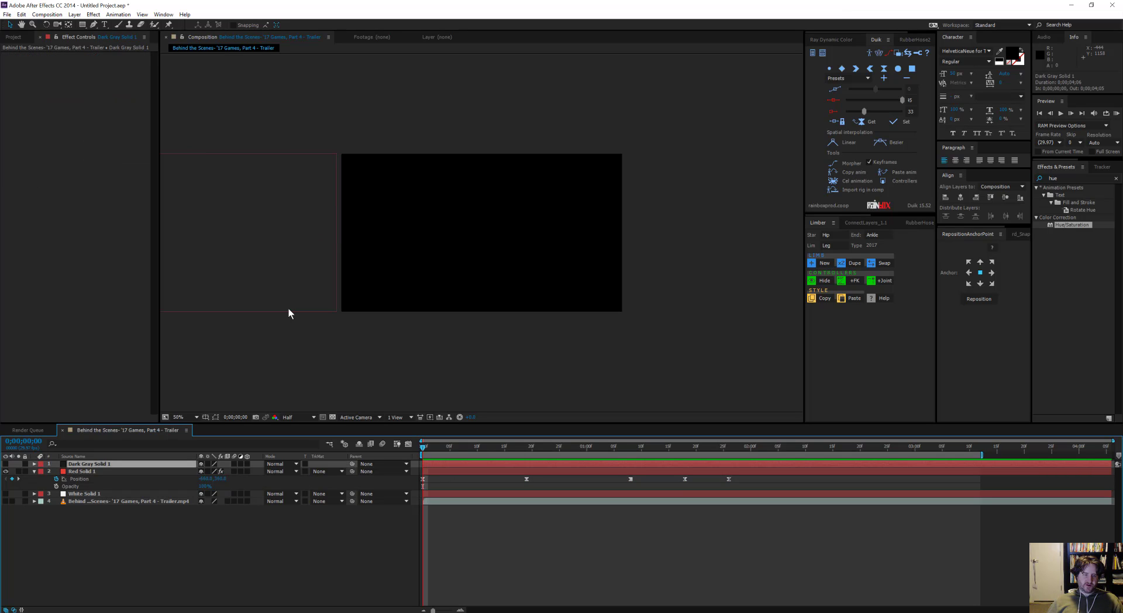
pyautogui.hotkey('ctrl', 'v')
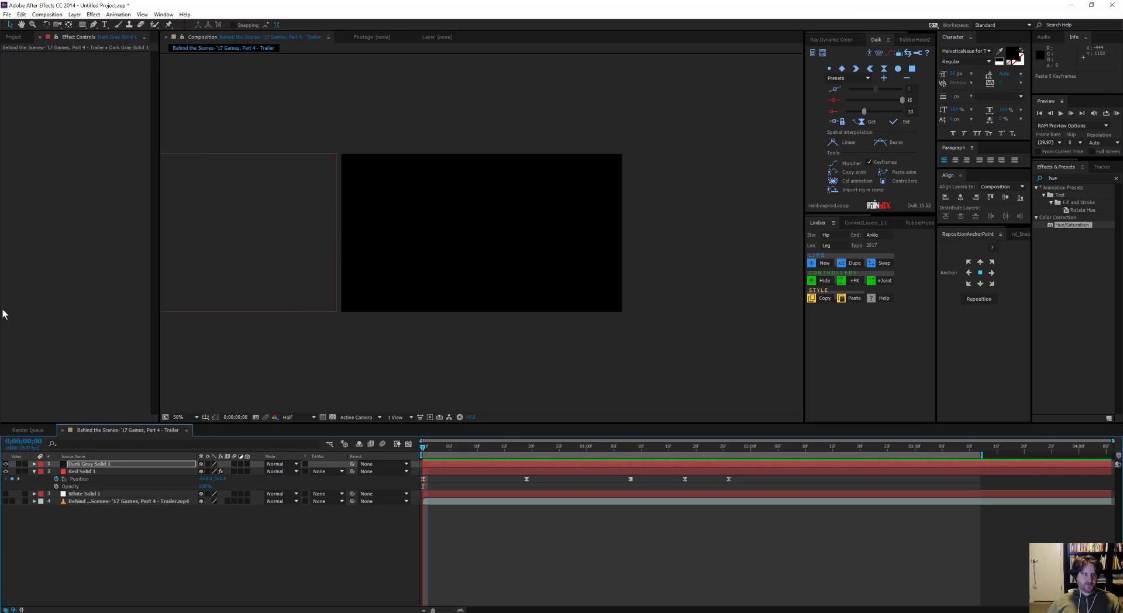
pyautogui.press('u')
# Make White Solid 1 visible and paste the same five Position keyframes onto it at the composition's start.
pyautogui.click(432, 501)
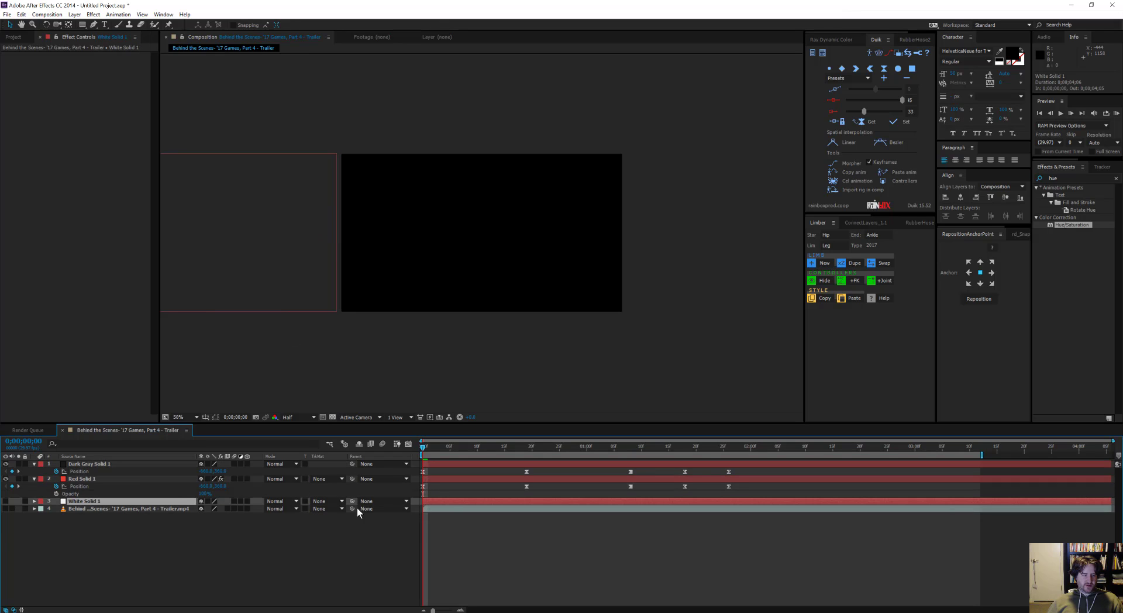
pyautogui.click(5, 502)
pyautogui.hotkey('ctrl', 'v')
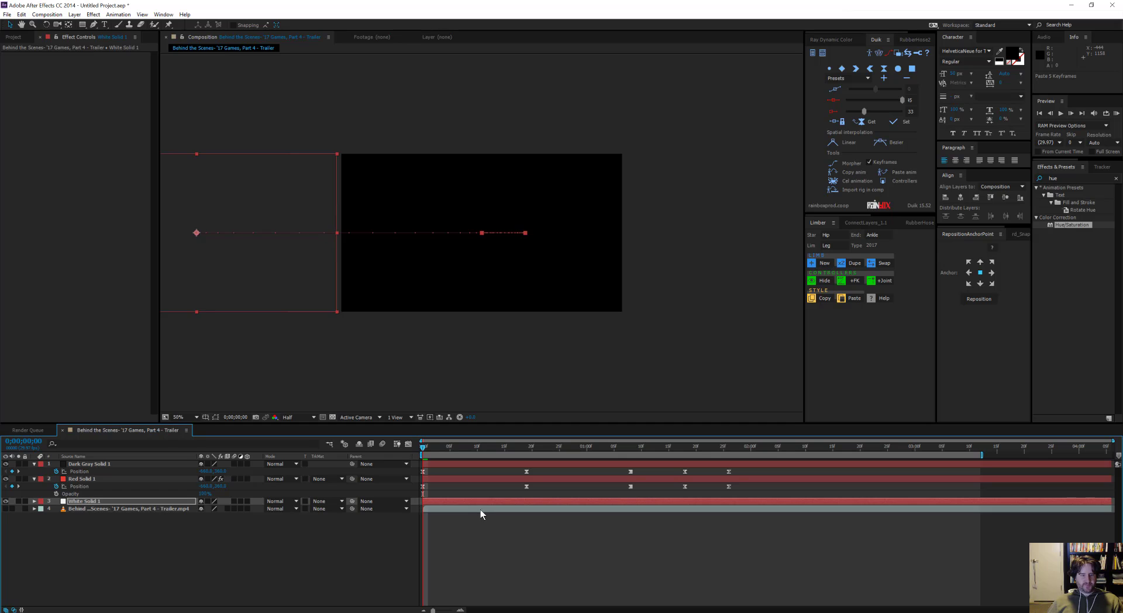
pyautogui.press('u')
# Show the trailer footage again and shift Dark Gray Solid 1 to start at 0;00;00;04.
pyautogui.moveTo(426, 447); pyautogui.dragTo(577, 461)
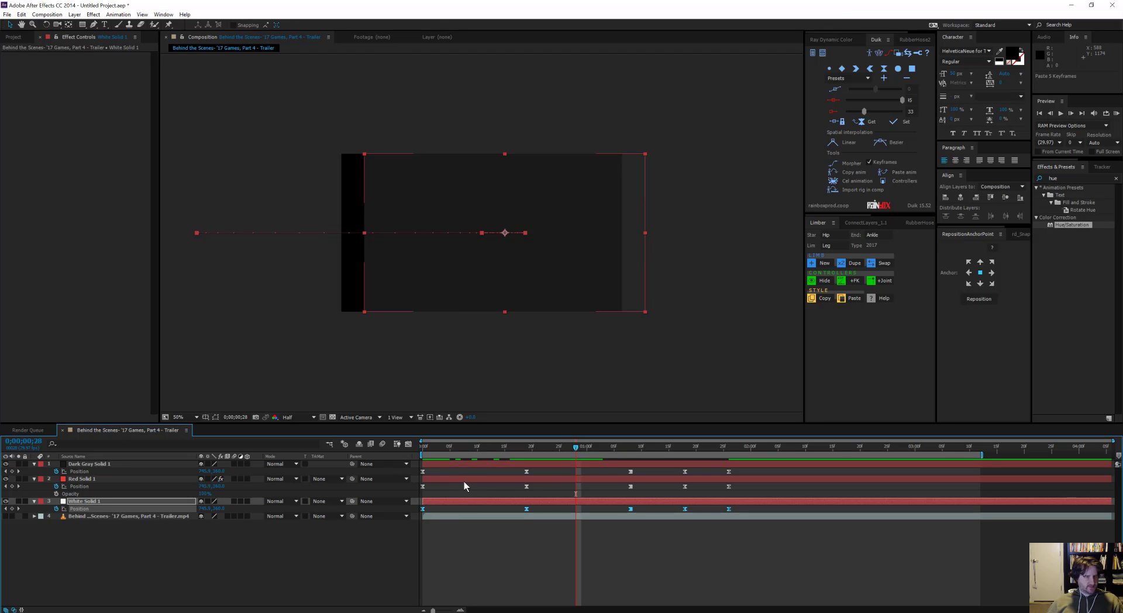
pyautogui.click(520, 447)
pyautogui.click(527, 447)
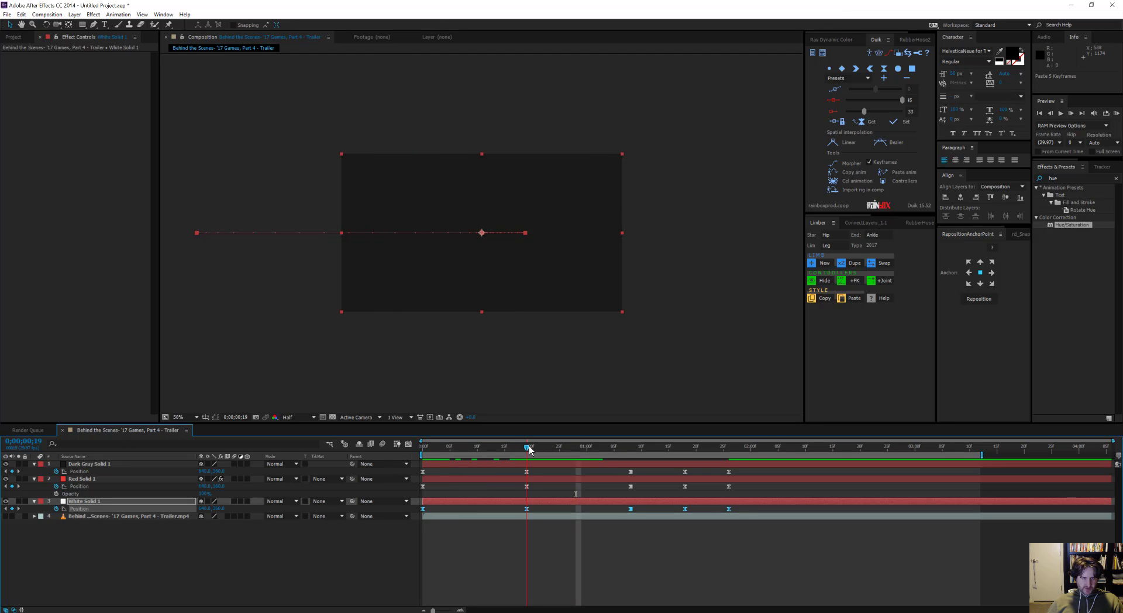
pyautogui.moveTo(445, 456); pyautogui.dragTo(409, 458)
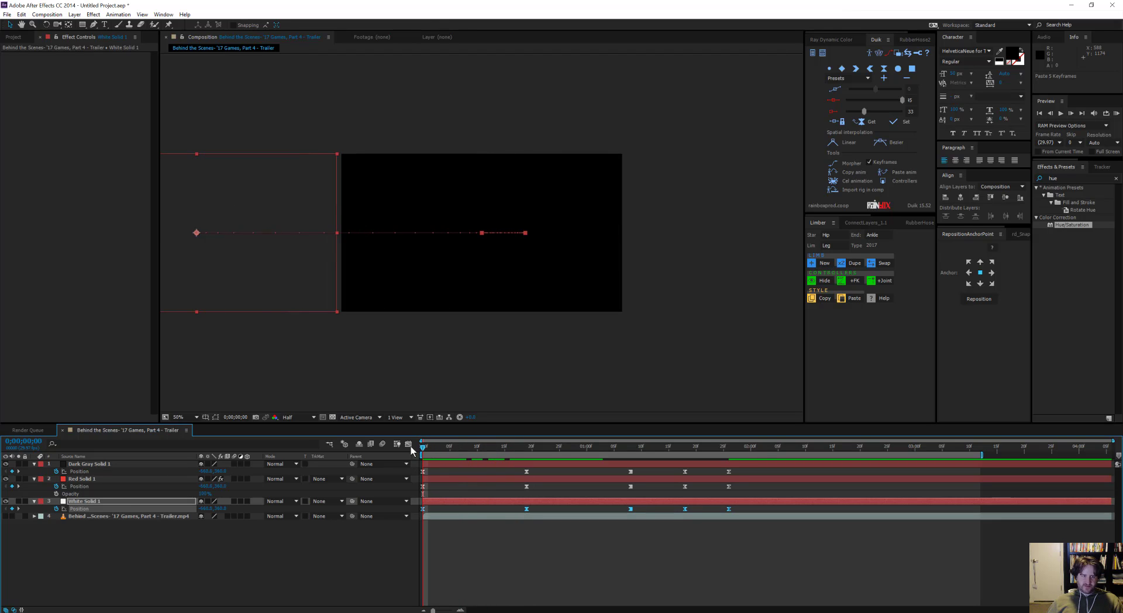
pyautogui.moveTo(424, 443); pyautogui.dragTo(549, 464)
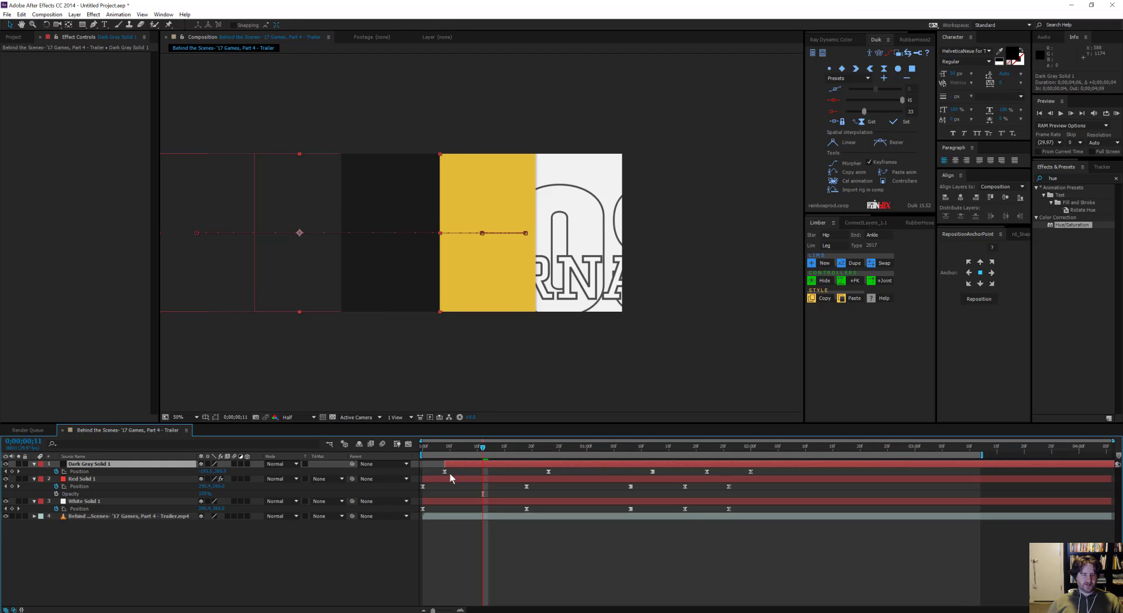
# Lower the opacity of all three solids together to about 75%.
pyautogui.click(451, 517)
pyautogui.click(310, 311)
pyautogui.keyDown('shift'); pyautogui.click(460, 498); pyautogui.keyUp('shift')
pyautogui.press('t')
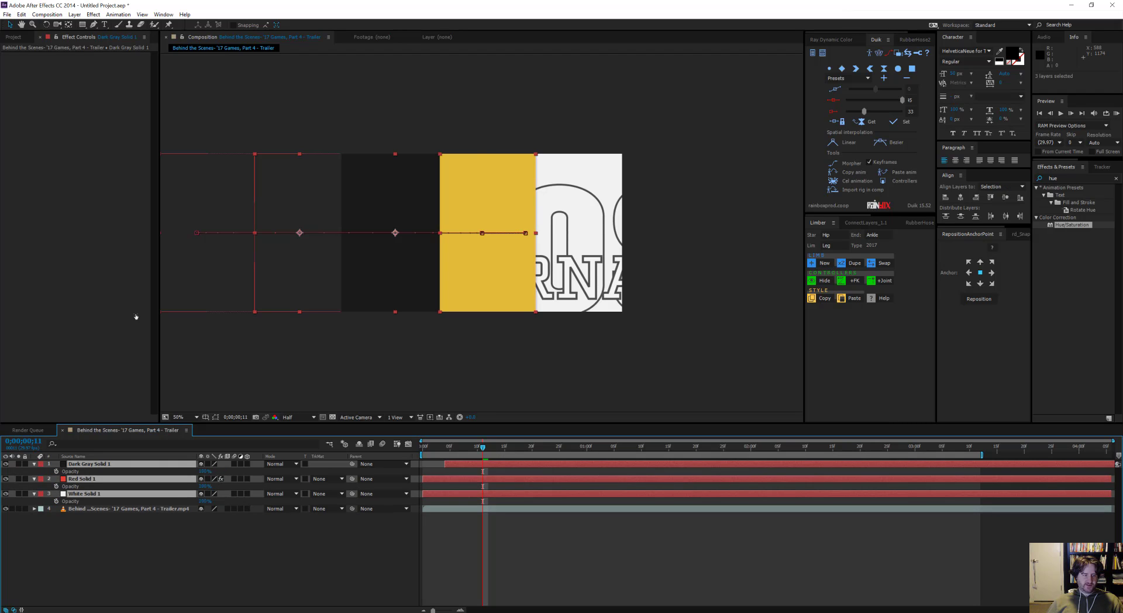
pyautogui.moveTo(203, 471); pyautogui.dragTo(189, 472)
pyautogui.click(454, 571)
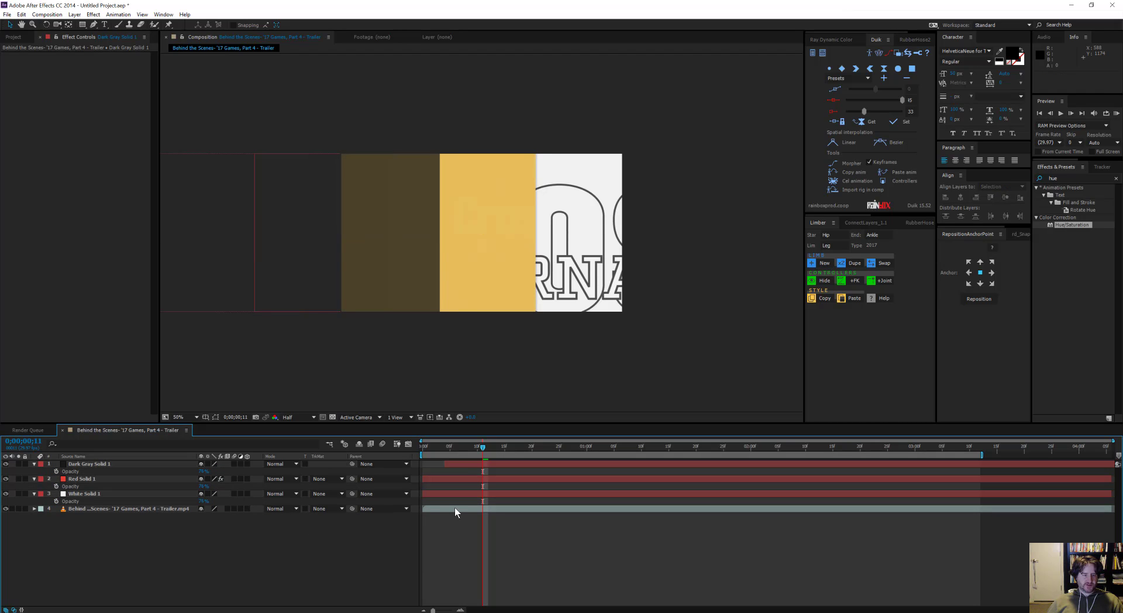
# Shift Dark Gray Solid 1 to start at 0;00;00;07 and preview it against the footage with its Position keyframes shown.
pyautogui.click(454, 509)
pyautogui.click(475, 448)
pyautogui.moveTo(475, 448); pyautogui.dragTo(402, 459)
pyautogui.click(461, 542)
pyautogui.press('space')
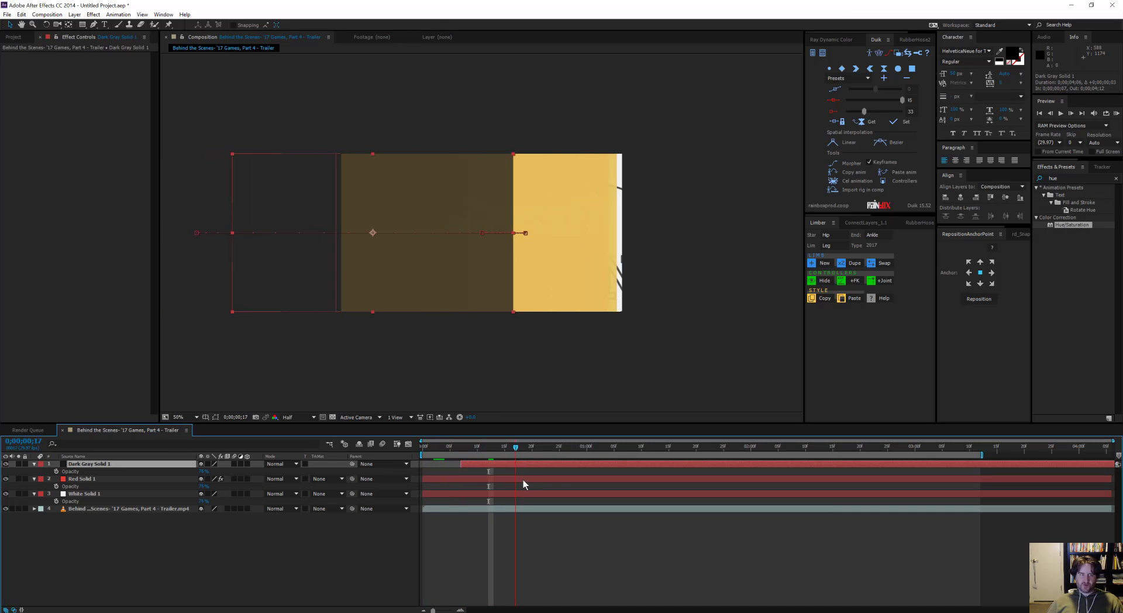
pyautogui.moveTo(656, 497); pyautogui.dragTo(592, 498)
pyautogui.press('p')
pyautogui.click(591, 496)
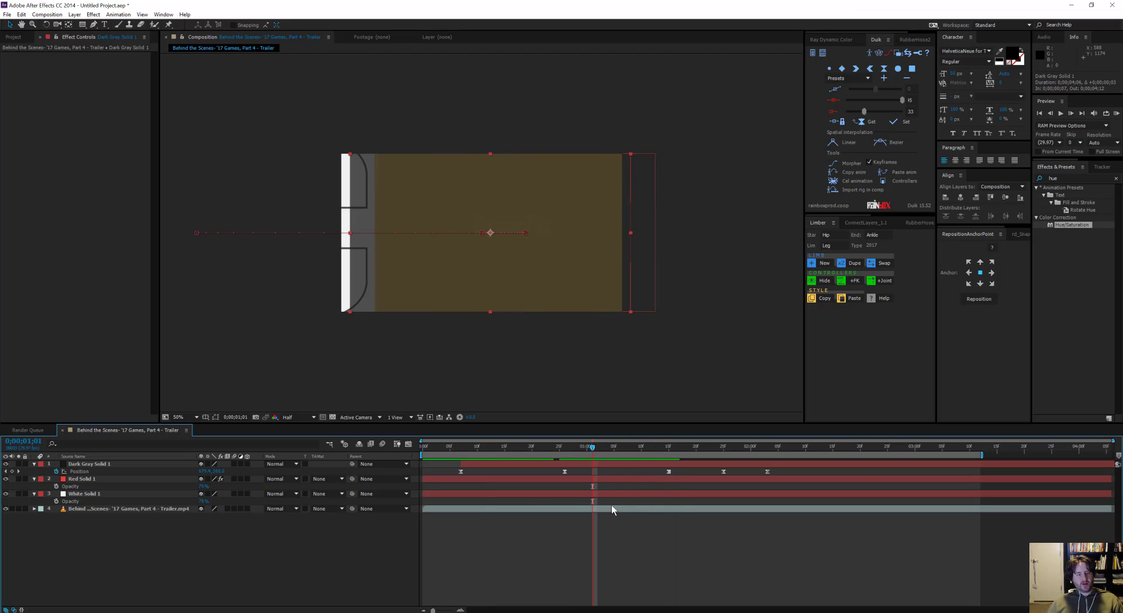
# Hide the three solids and examine the timing of the dark panel in the trailer footage.
pyautogui.moveTo(588, 449); pyautogui.dragTo(512, 469)
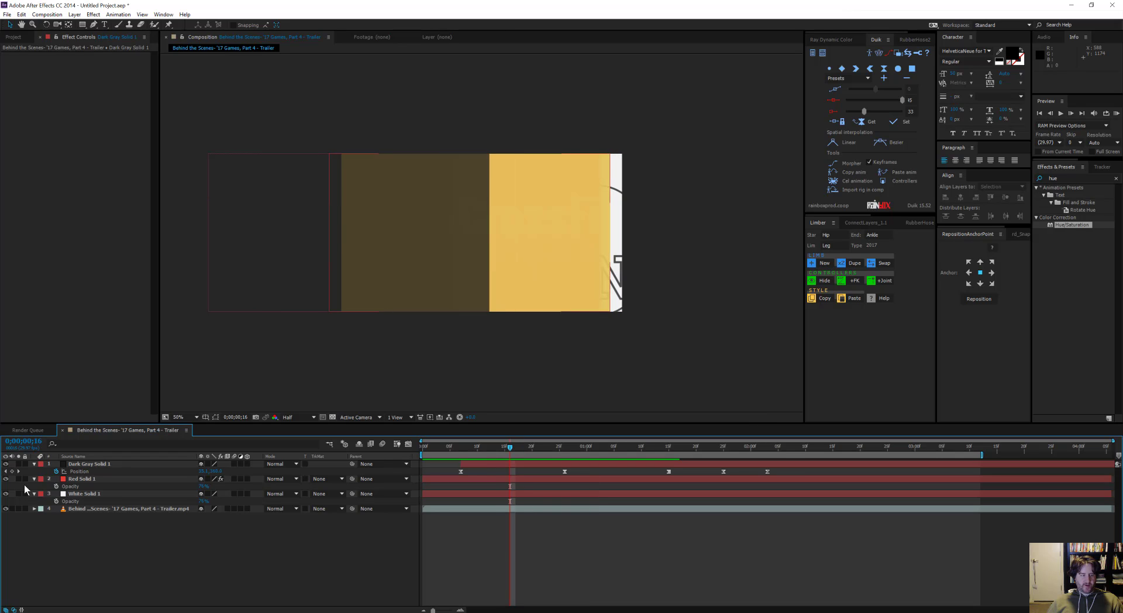
pyautogui.moveTo(5, 463); pyautogui.dragTo(3, 491)
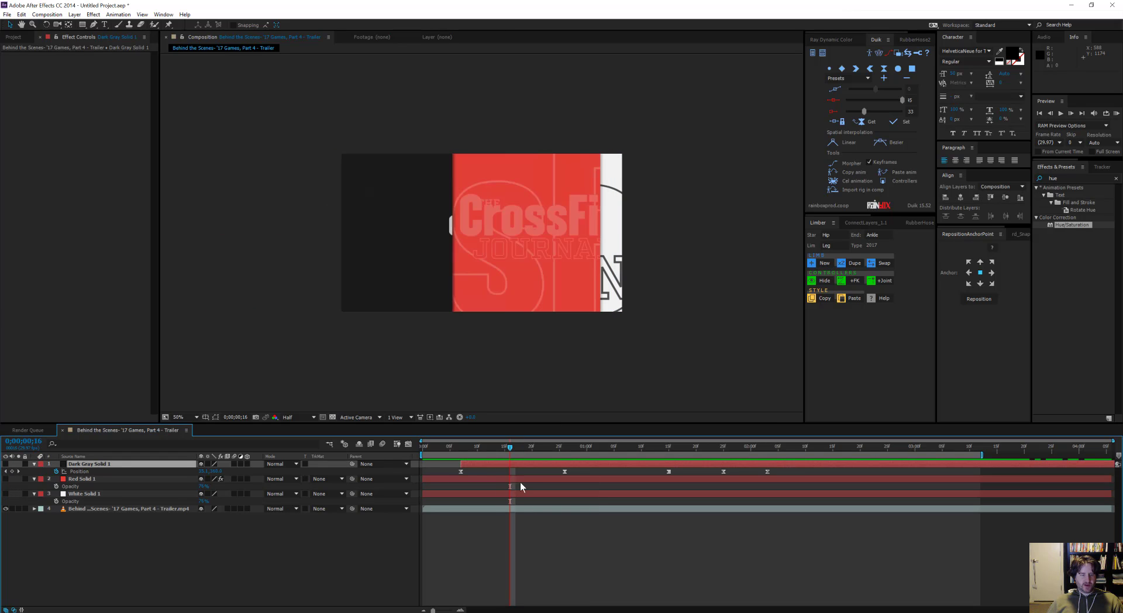
pyautogui.moveTo(509, 447); pyautogui.dragTo(664, 475)
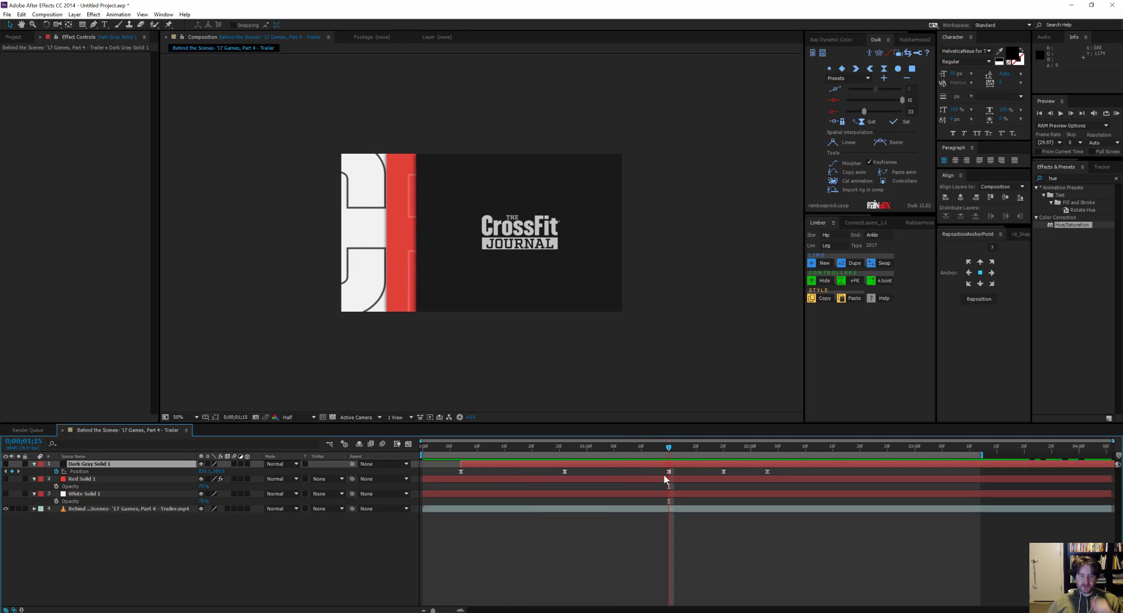
pyautogui.click(565, 448)
# Show Dark Gray Solid 1, start it at 0;00;00;00, and shift its last four Position keyframes to begin at 0;00;01;00.
pyautogui.moveTo(571, 473); pyautogui.dragTo(558, 475)
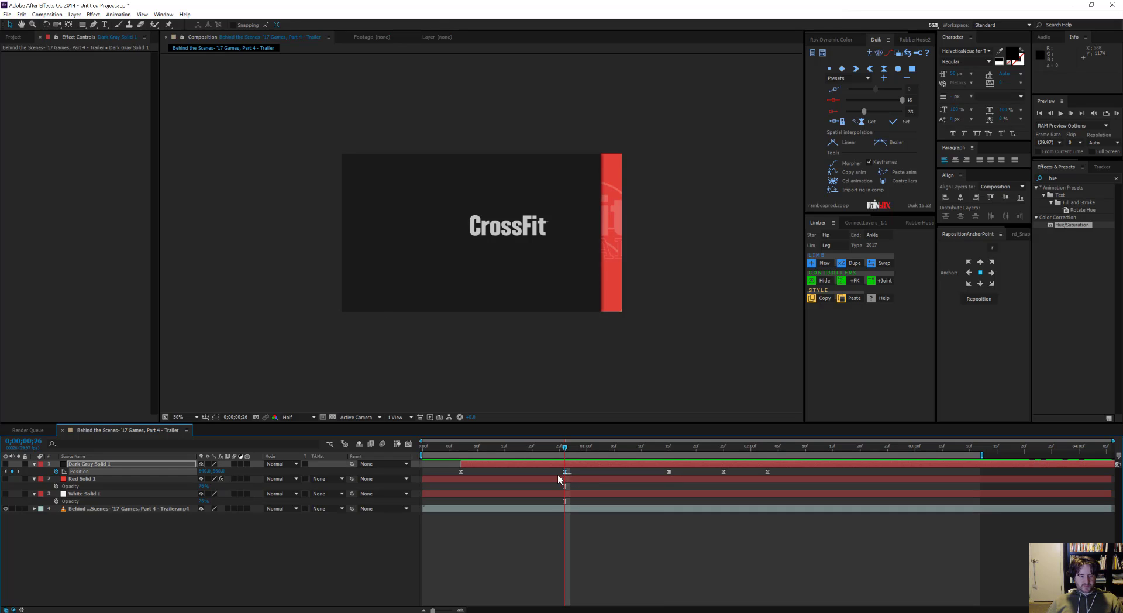
pyautogui.click(5, 464)
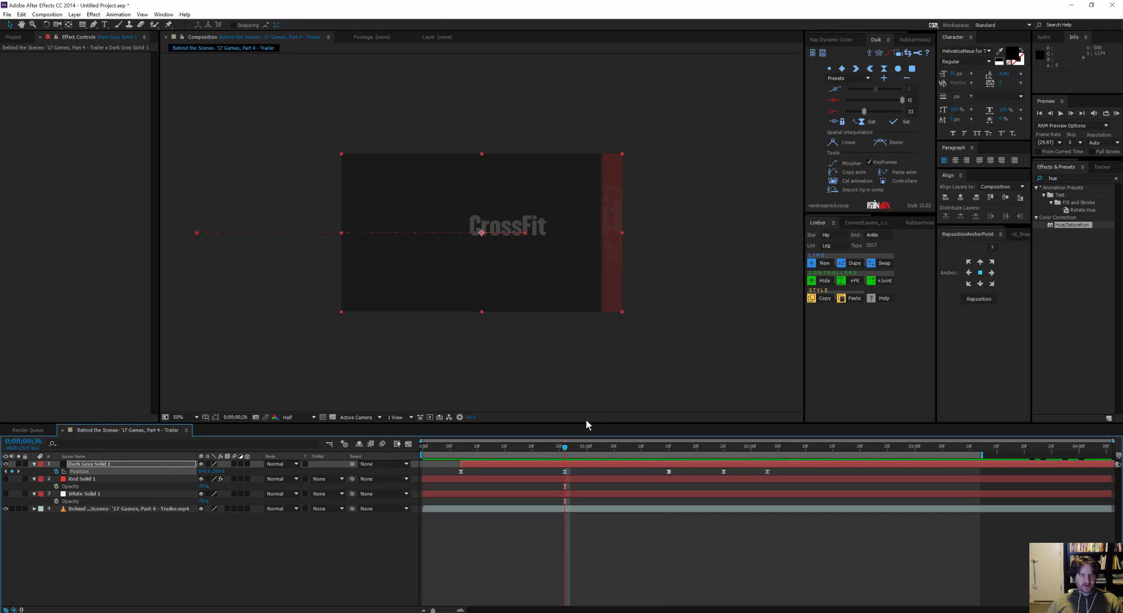
pyautogui.moveTo(565, 451); pyautogui.dragTo(796, 489)
pyautogui.press('[')
pyautogui.moveTo(729, 471); pyautogui.dragTo(786, 472)
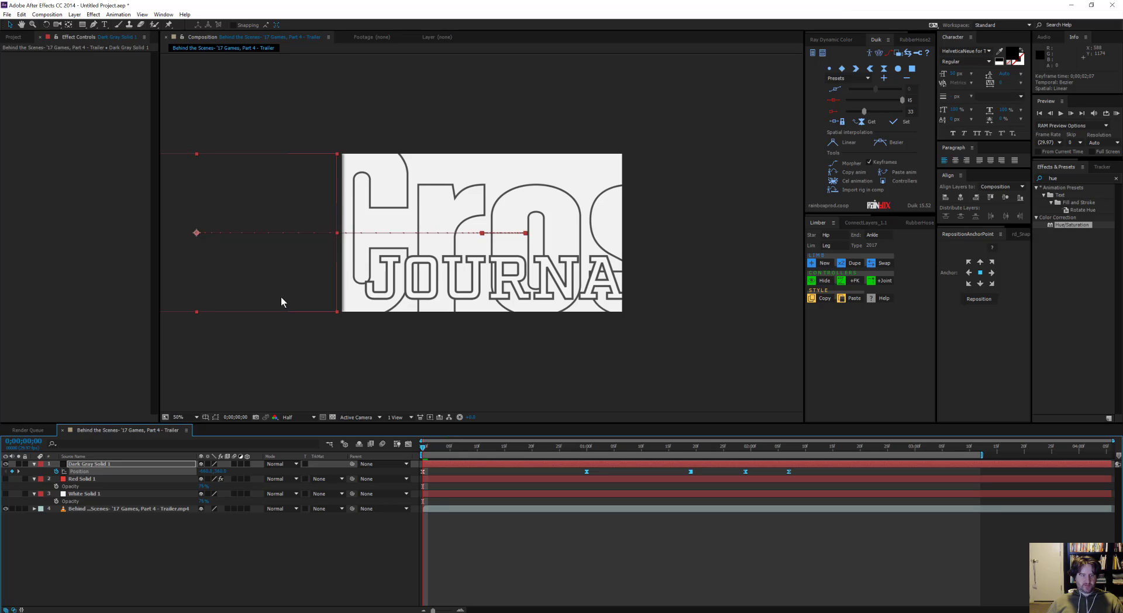
# Move Dark Gray Solid 1's last three Position keyframes earlier to begin at 0;00;01;00, replacing the centred keyframe there.
pyautogui.moveTo(436, 448); pyautogui.dragTo(589, 451)
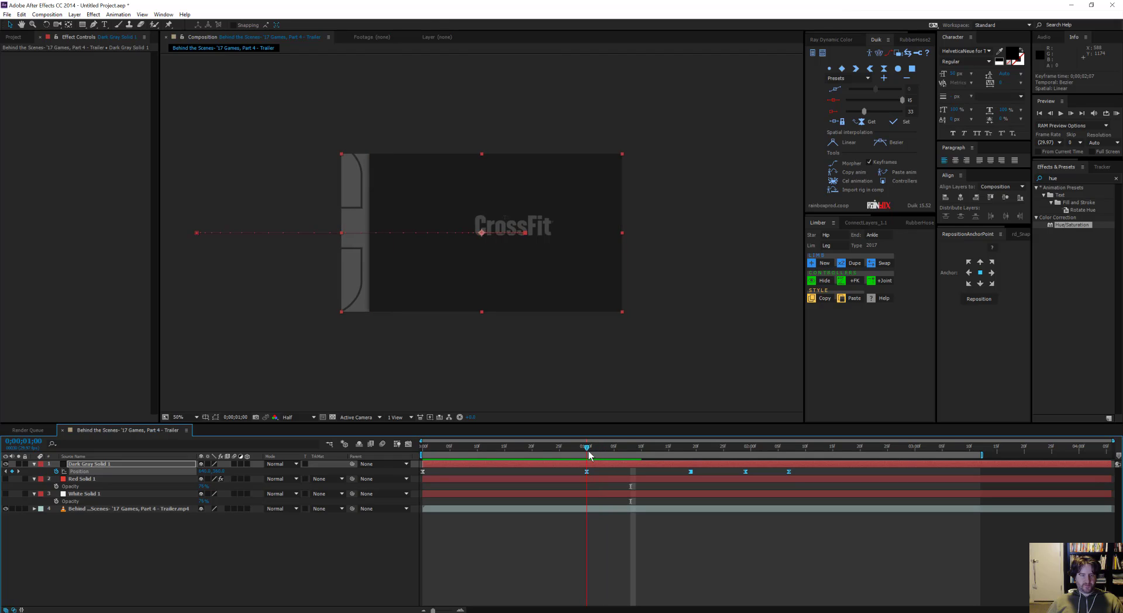
pyautogui.click(575, 471)
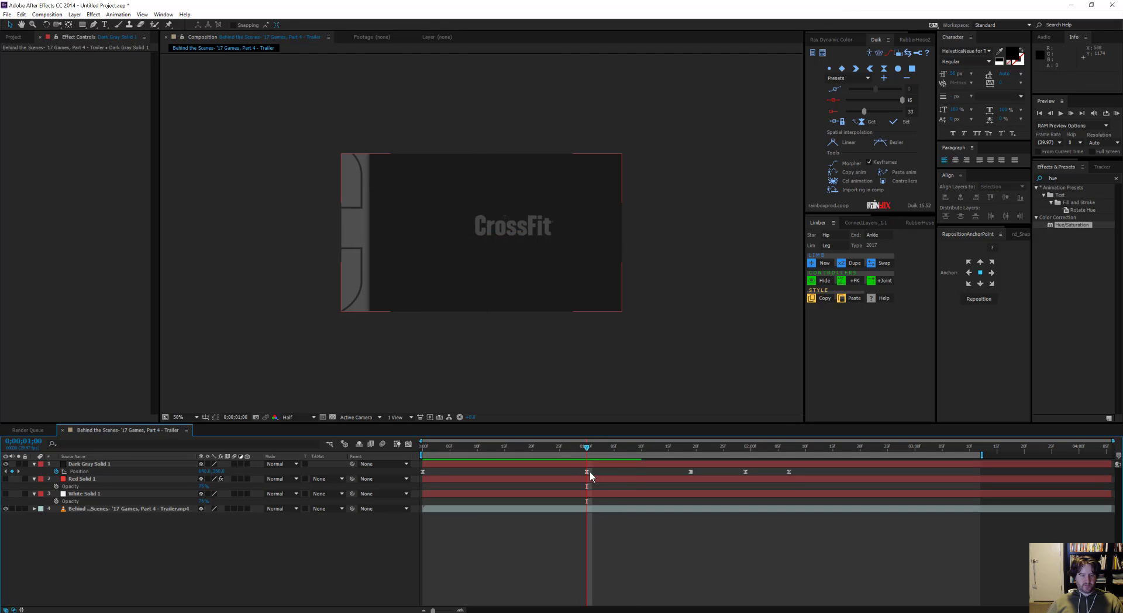
pyautogui.moveTo(753, 476); pyautogui.dragTo(795, 472)
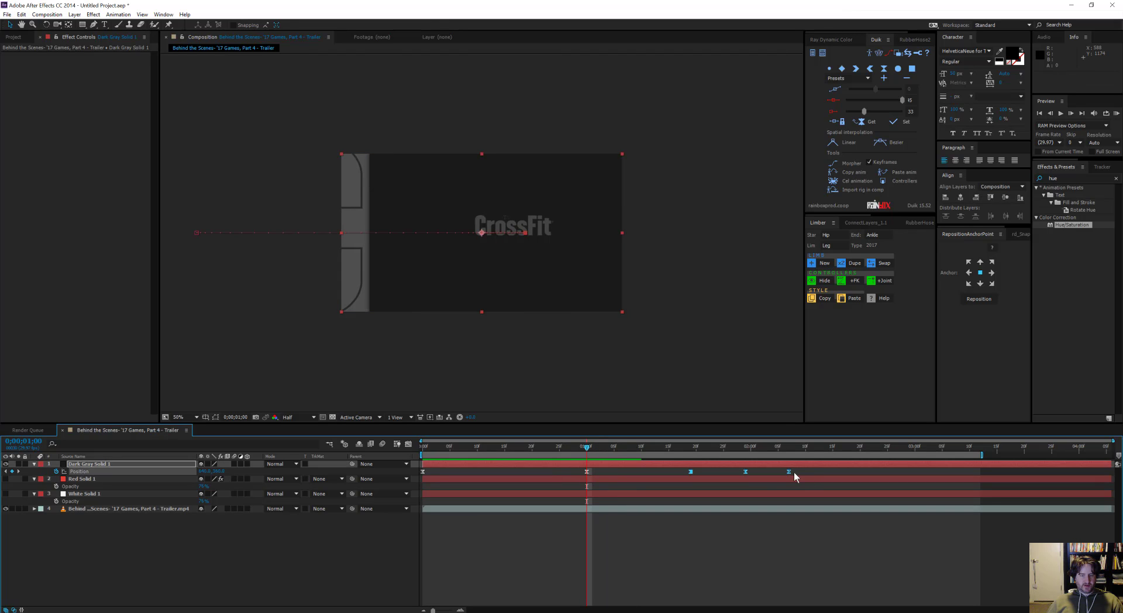
pyautogui.moveTo(692, 476); pyautogui.dragTo(686, 476)
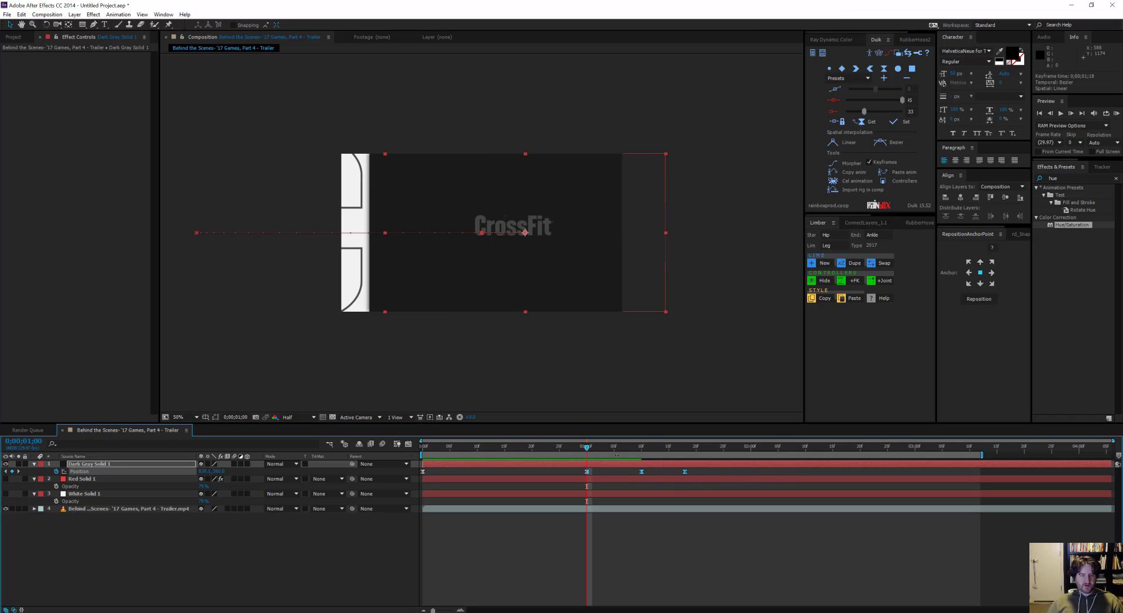
# Offset Dark Gray Solid 1 about 142 px further right at 0;00;01;10 to match the footage's dark panel edge.
pyautogui.moveTo(537, 450); pyautogui.dragTo(565, 449)
pyautogui.moveTo(608, 453); pyautogui.dragTo(647, 471)
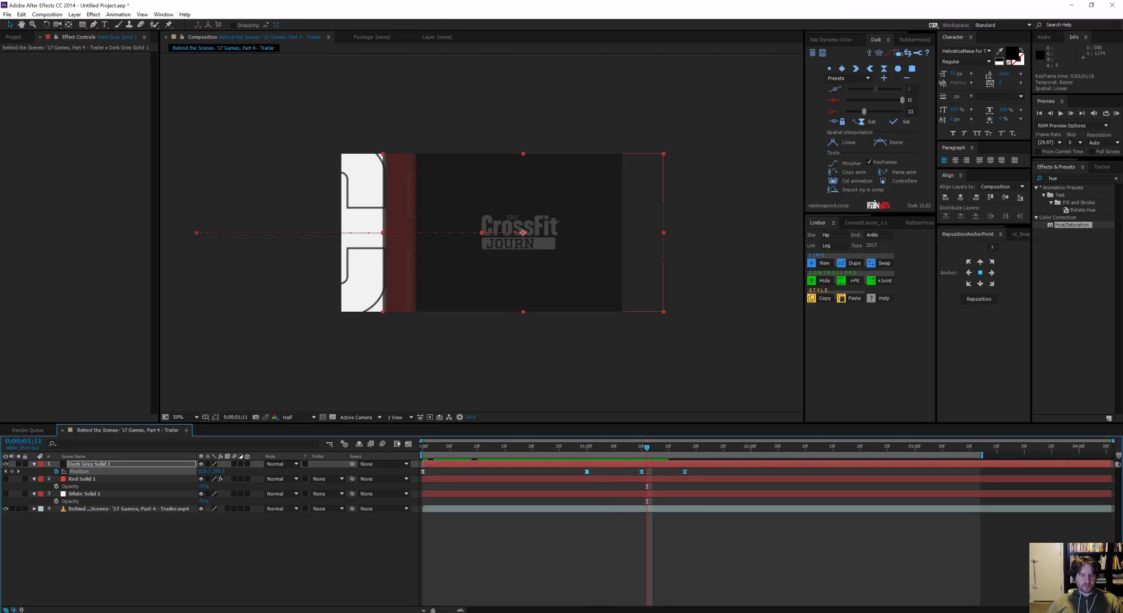
pyautogui.click(640, 446)
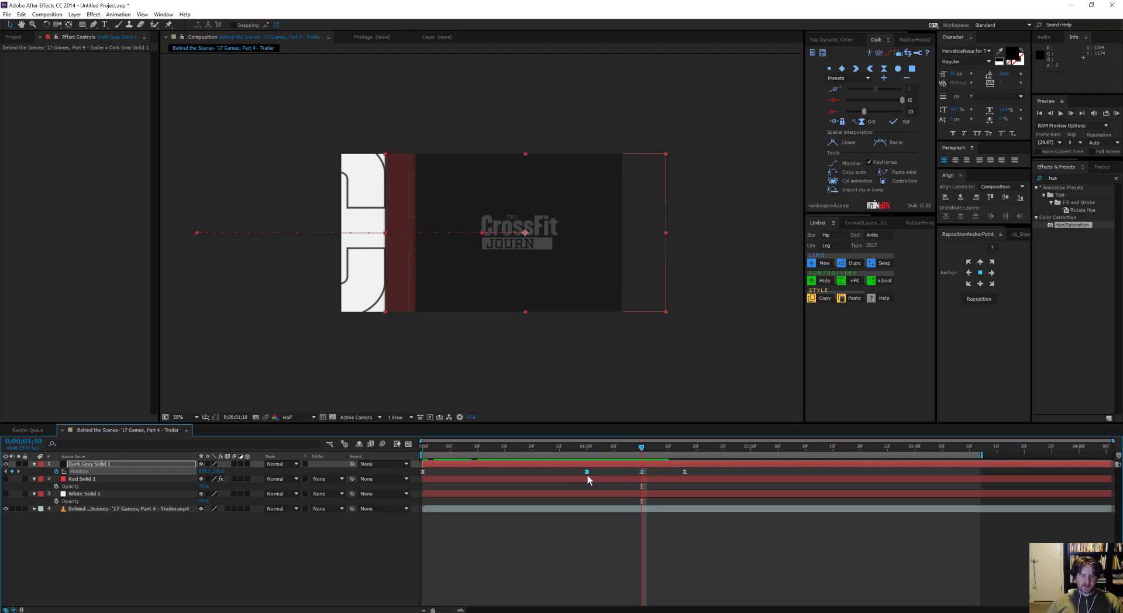
pyautogui.moveTo(609, 447); pyautogui.dragTo(641, 461)
pyautogui.moveTo(476, 270); pyautogui.dragTo(506, 272)
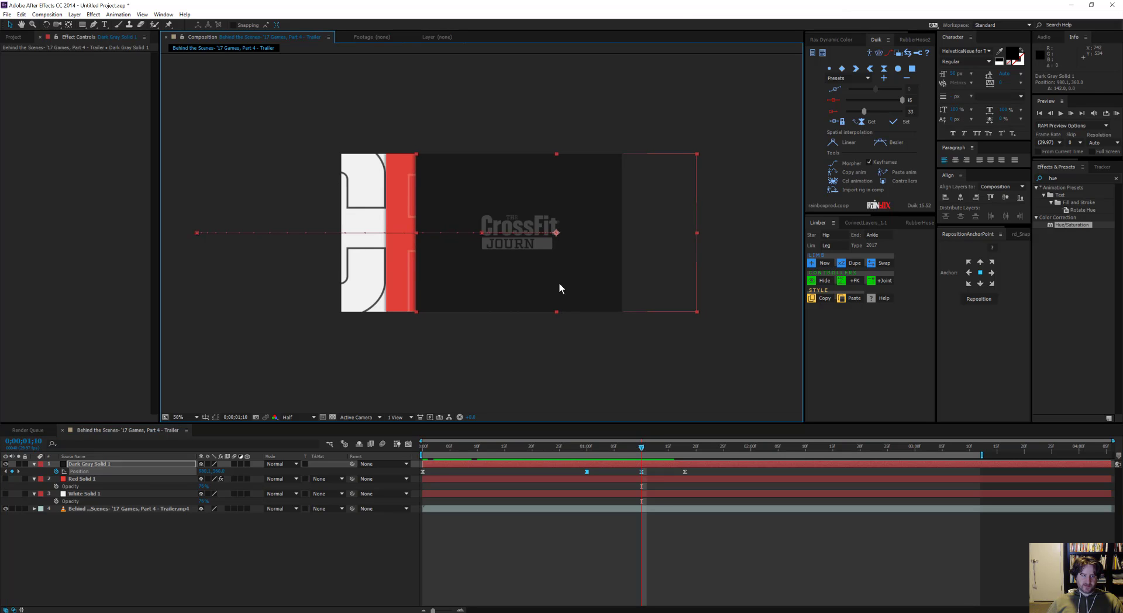
# Move Dark Gray Solid 1's last two Position keyframes to 0;00;01;18 and 0;00;01;26, aligned with Red Solid 1's keyframes.
pyautogui.moveTo(639, 448); pyautogui.dragTo(707, 465)
pyautogui.click(683, 479)
pyautogui.press('p')
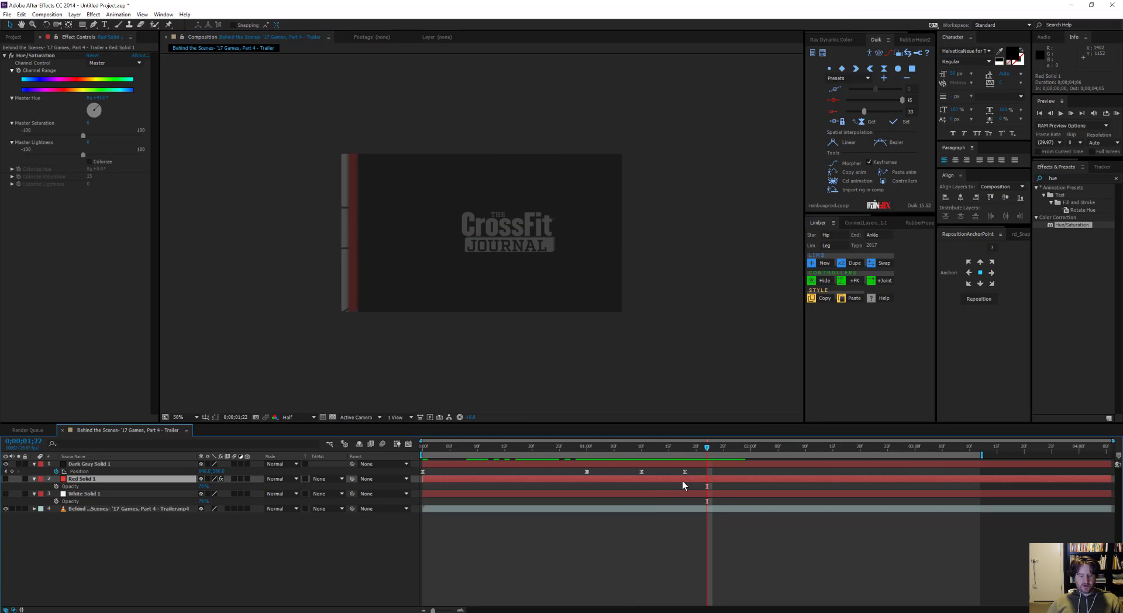
pyautogui.click(688, 447)
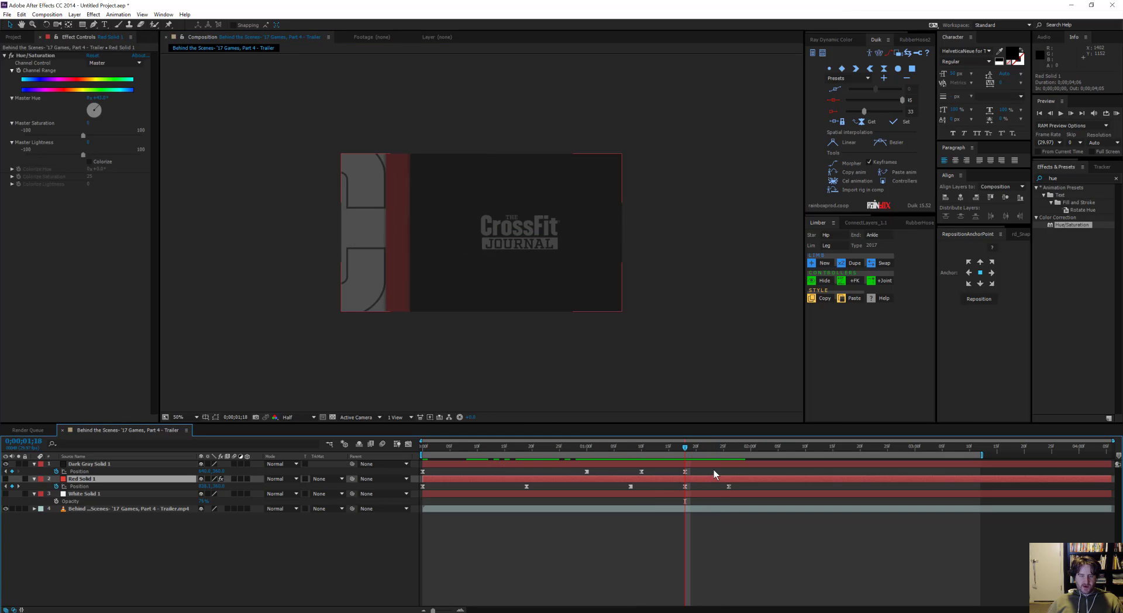
pyautogui.moveTo(678, 483); pyautogui.dragTo(627, 469)
pyautogui.click(679, 473)
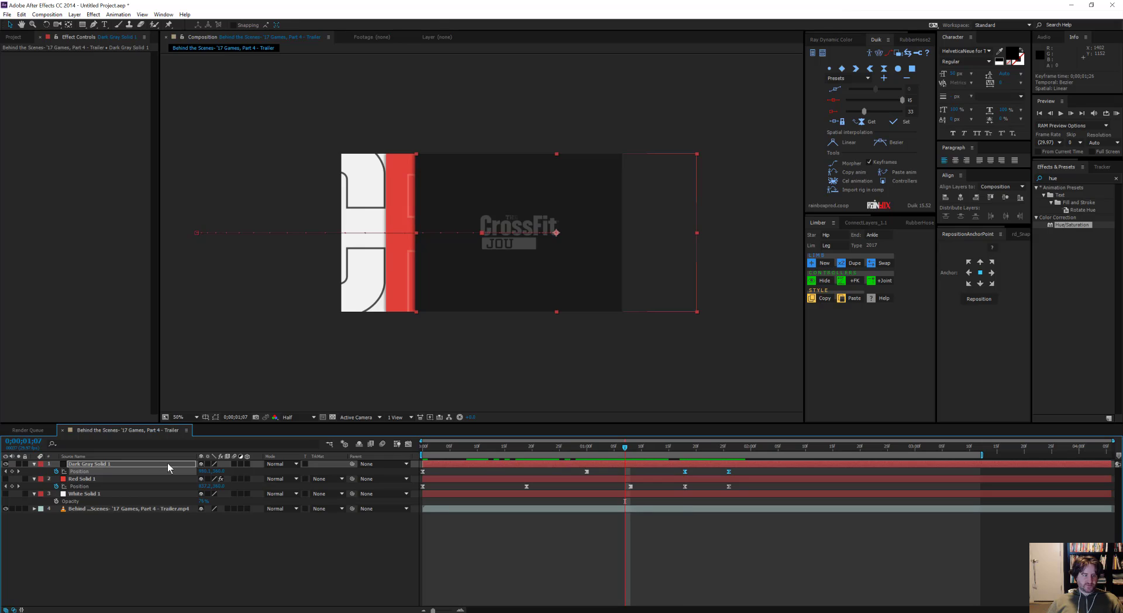
# Show White Solid 1 instead of Dark Gray Solid 1, and move its second Position keyframe to 0;00;00;00, replacing the off-screen start.
pyautogui.click(86, 492)
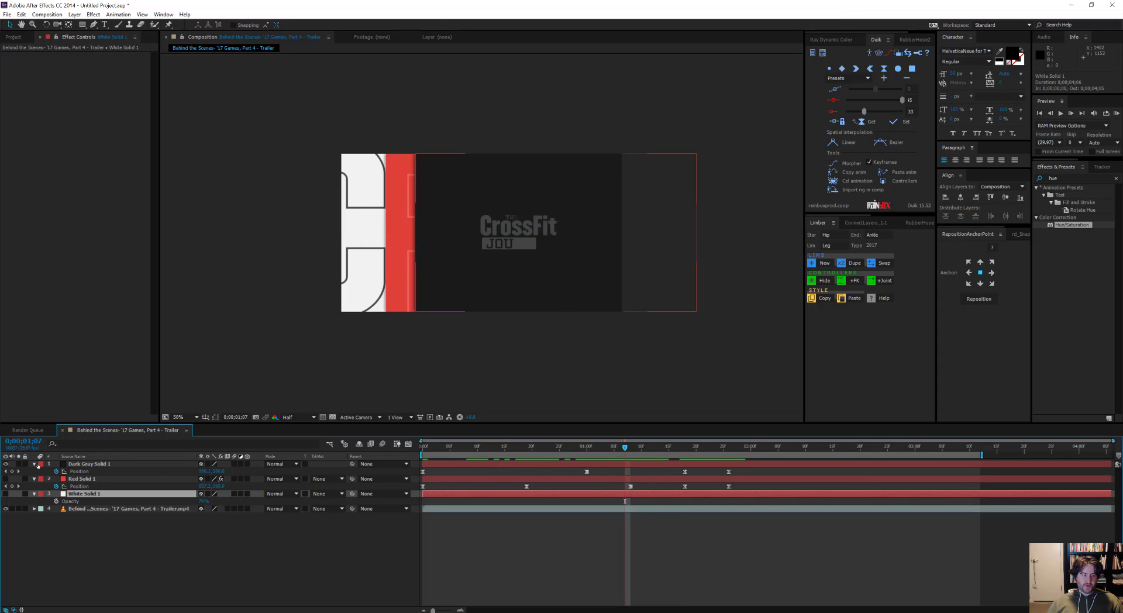
pyautogui.click(5, 464)
pyautogui.click(6, 494)
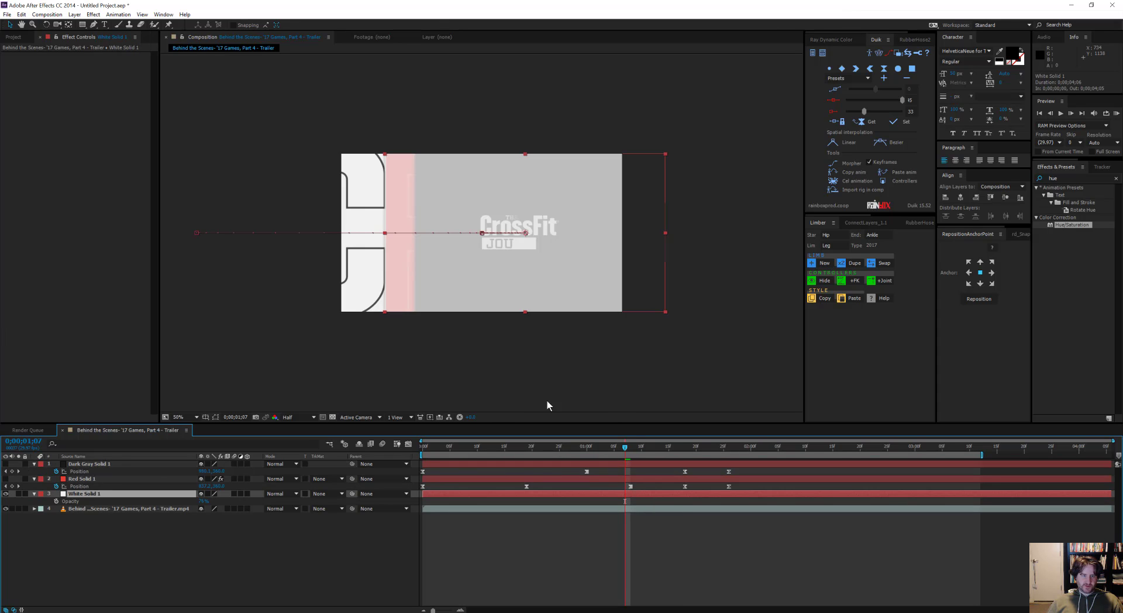
pyautogui.moveTo(624, 448); pyautogui.dragTo(303, 440)
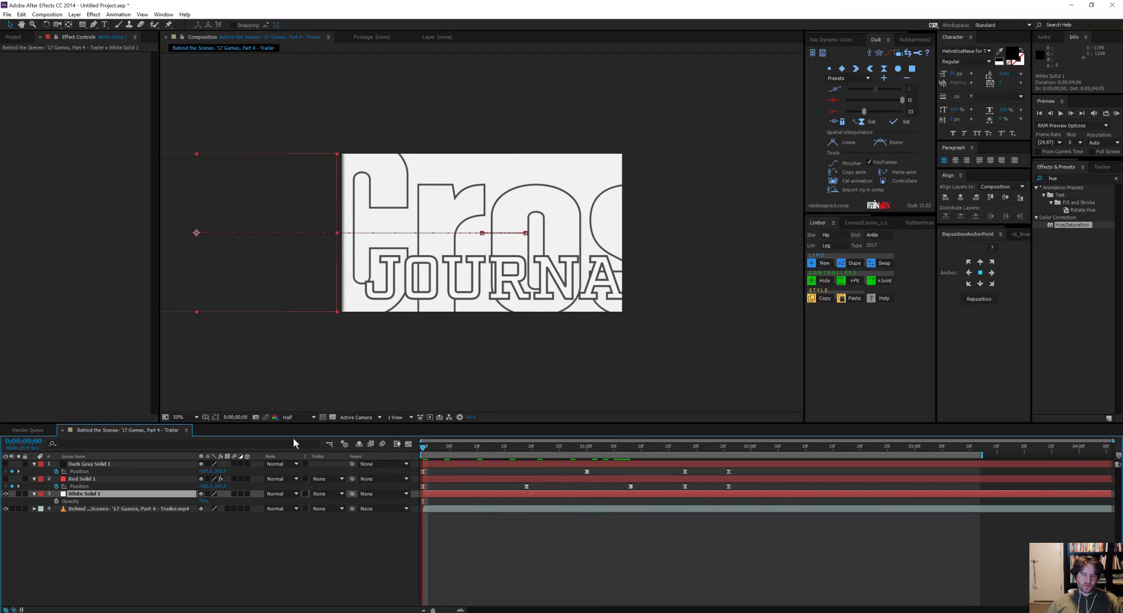
pyautogui.press('p')
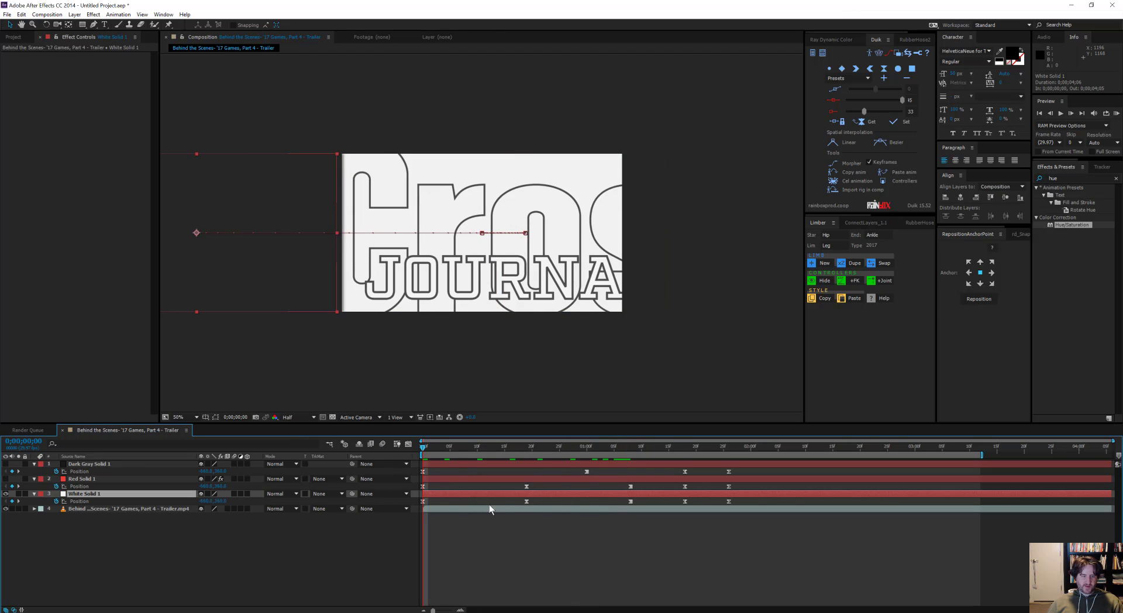
pyautogui.click(244, 501)
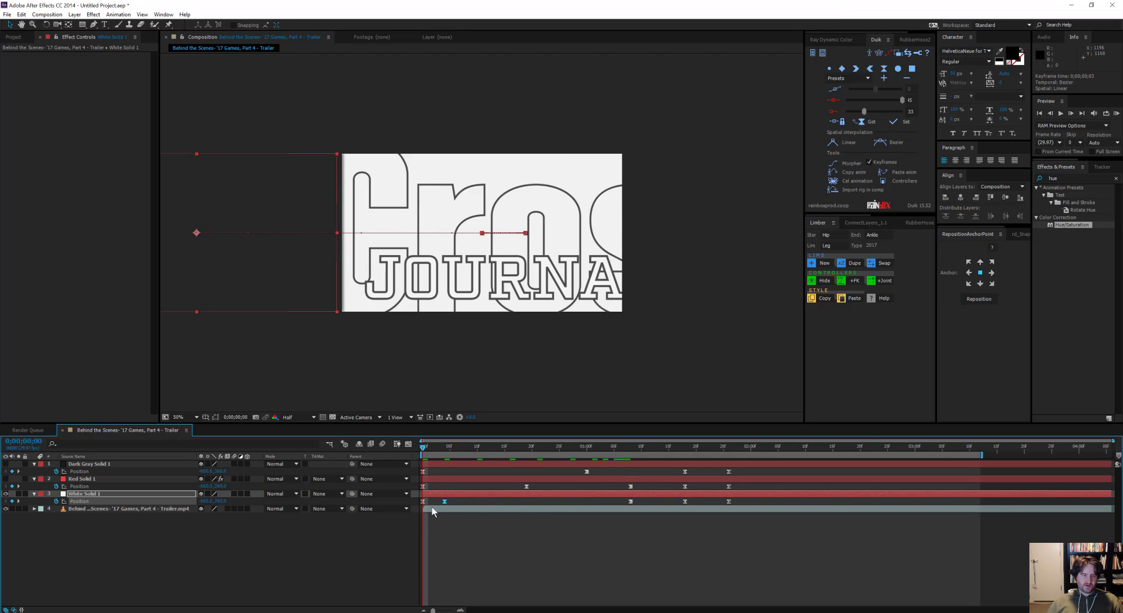
pyautogui.moveTo(432, 507); pyautogui.dragTo(425, 508)
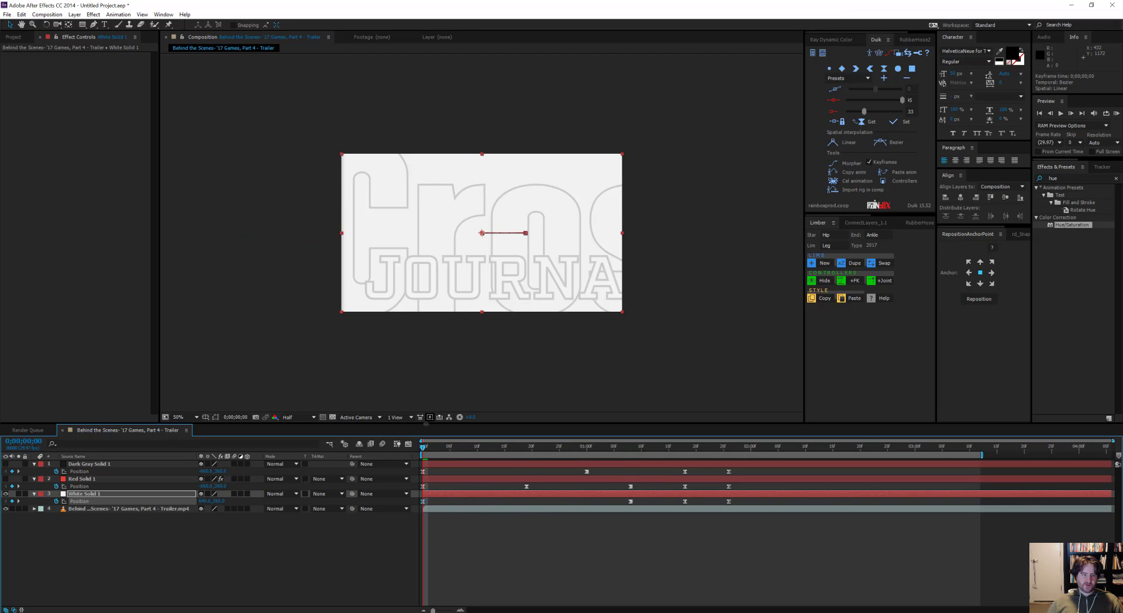
# Centre White Solid 1 in the frame at 640, 360 on its 0;00;01;08 Position keyframe.
pyautogui.moveTo(434, 447); pyautogui.dragTo(788, 517)
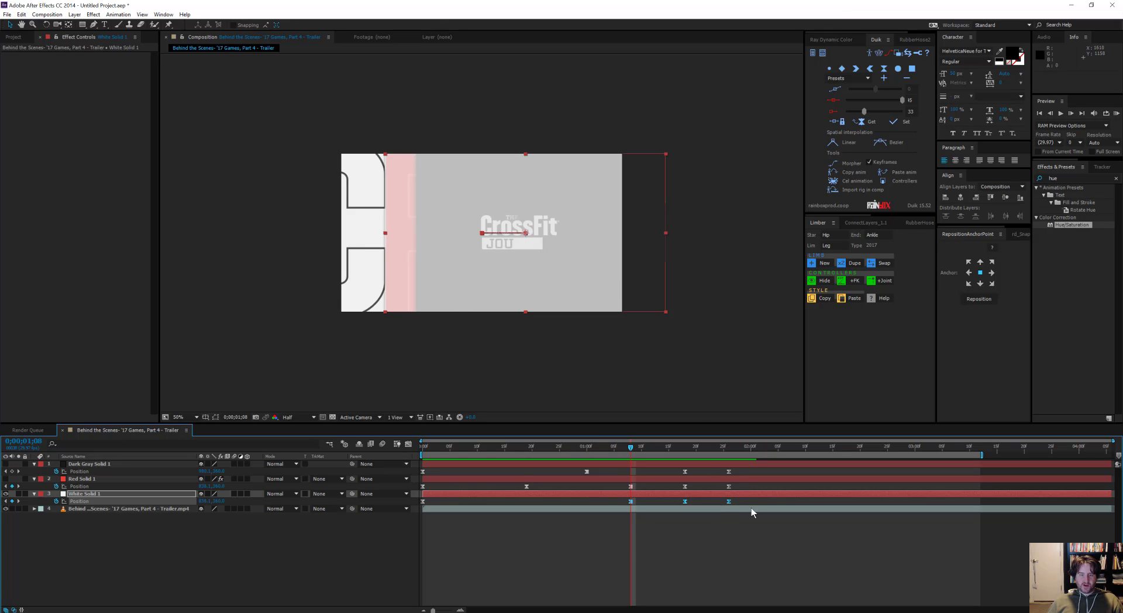
pyautogui.moveTo(716, 500); pyautogui.dragTo(631, 506)
pyautogui.moveTo(655, 291); pyautogui.dragTo(612, 292)
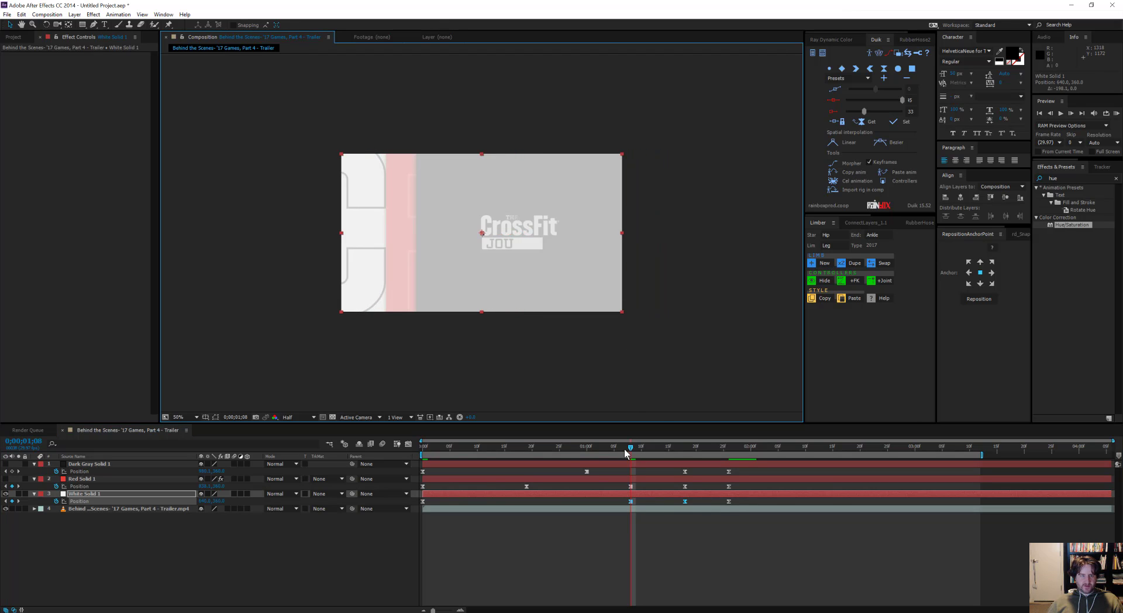
pyautogui.moveTo(625, 451); pyautogui.dragTo(351, 460)
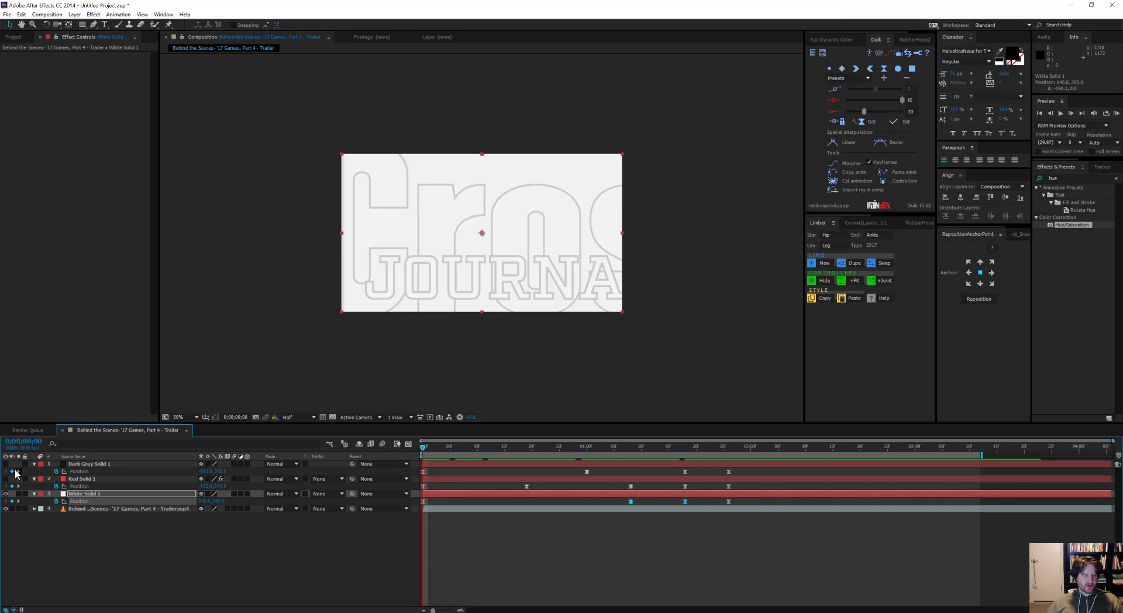
# Show all three solids without the trailer footage, and set the solids' opacity to 100%.
pyautogui.moveTo(5, 478); pyautogui.dragTo(5, 464)
pyautogui.click(108, 577)
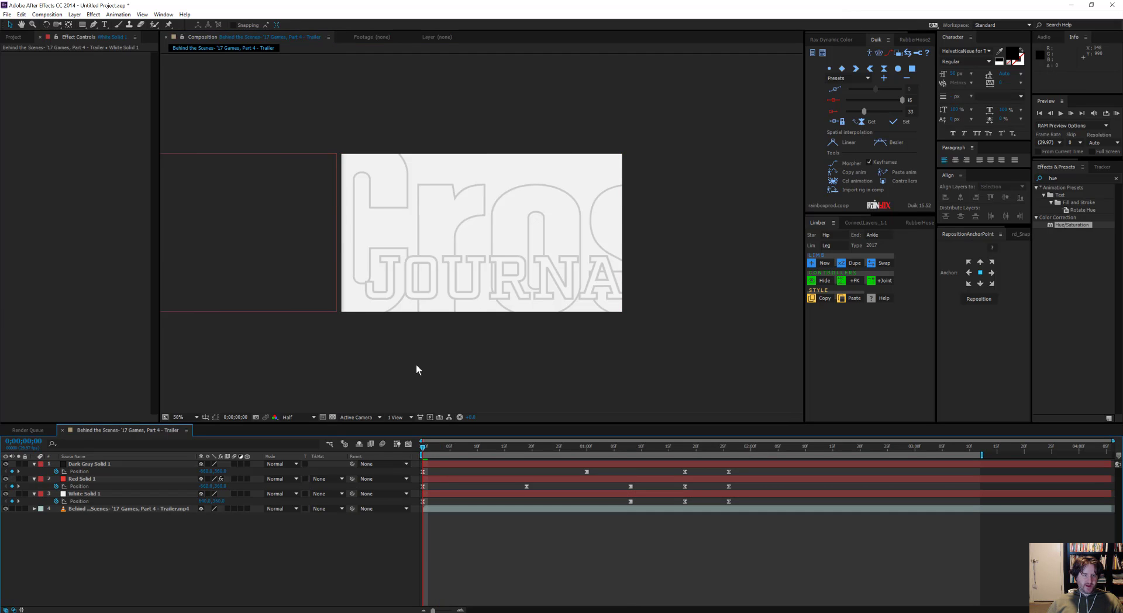
pyautogui.click(427, 443)
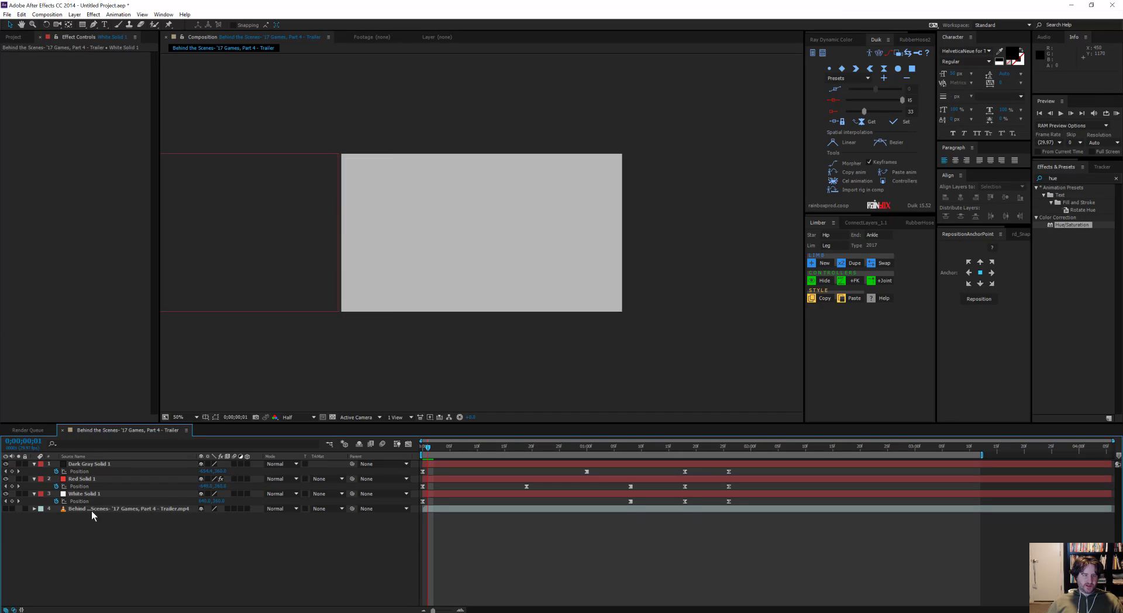
pyautogui.click(103, 494)
pyautogui.keyDown('shift'); pyautogui.click(106, 466); pyautogui.keyUp('shift')
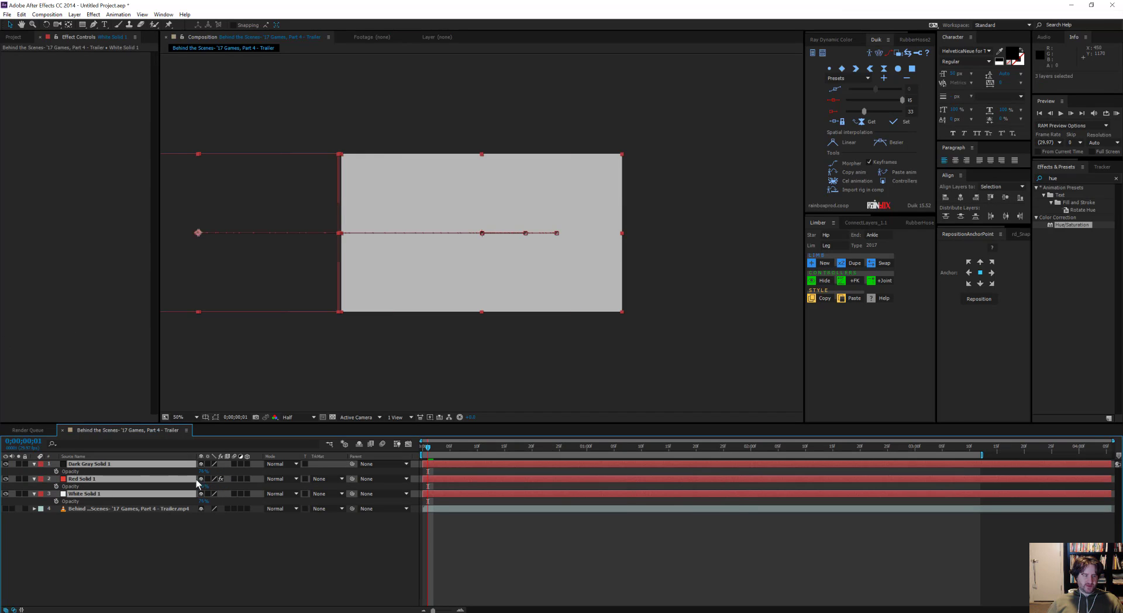
pyautogui.moveTo(202, 471); pyautogui.dragTo(391, 557)
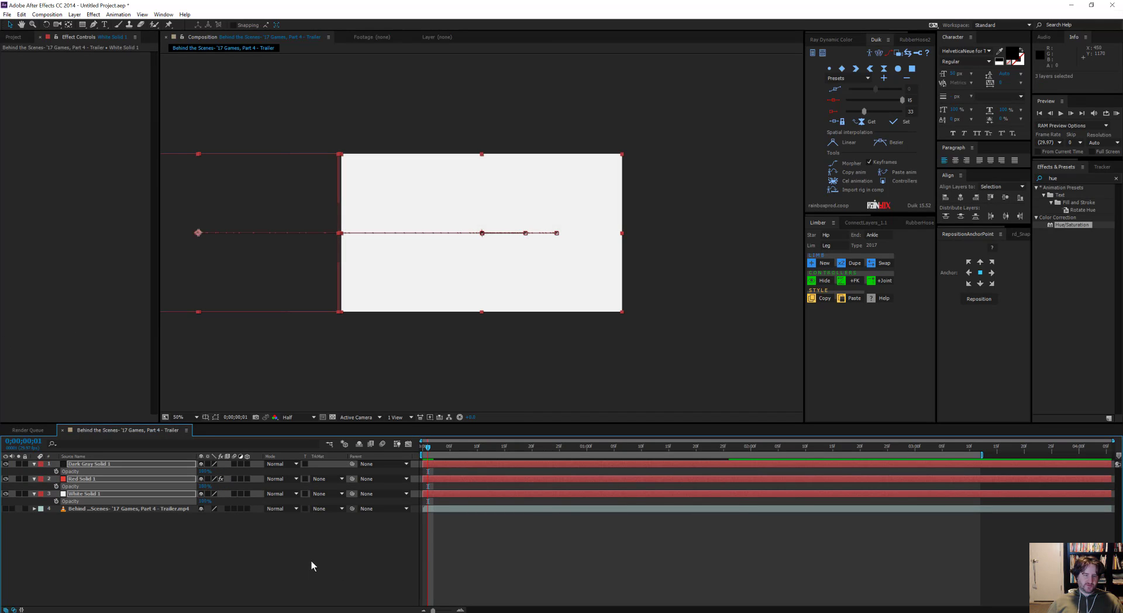
# Preview the wipe, and move Dark Gray Solid 1's second Position keyframe to 0;00;01;08.
pyautogui.press('space')
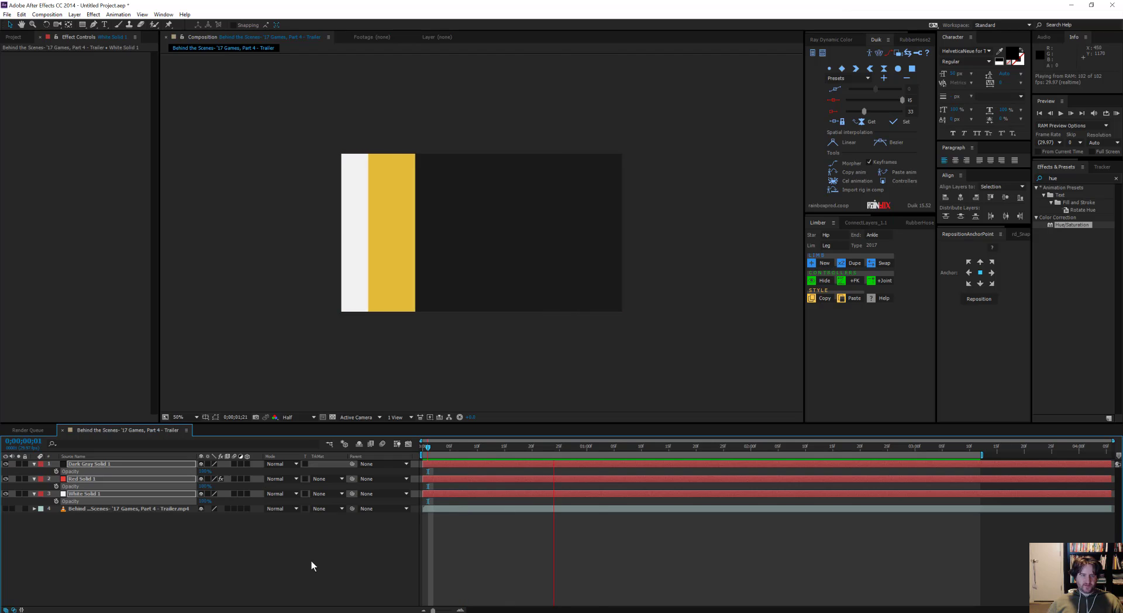
pyautogui.press('space')
pyautogui.moveTo(444, 447); pyautogui.dragTo(449, 447)
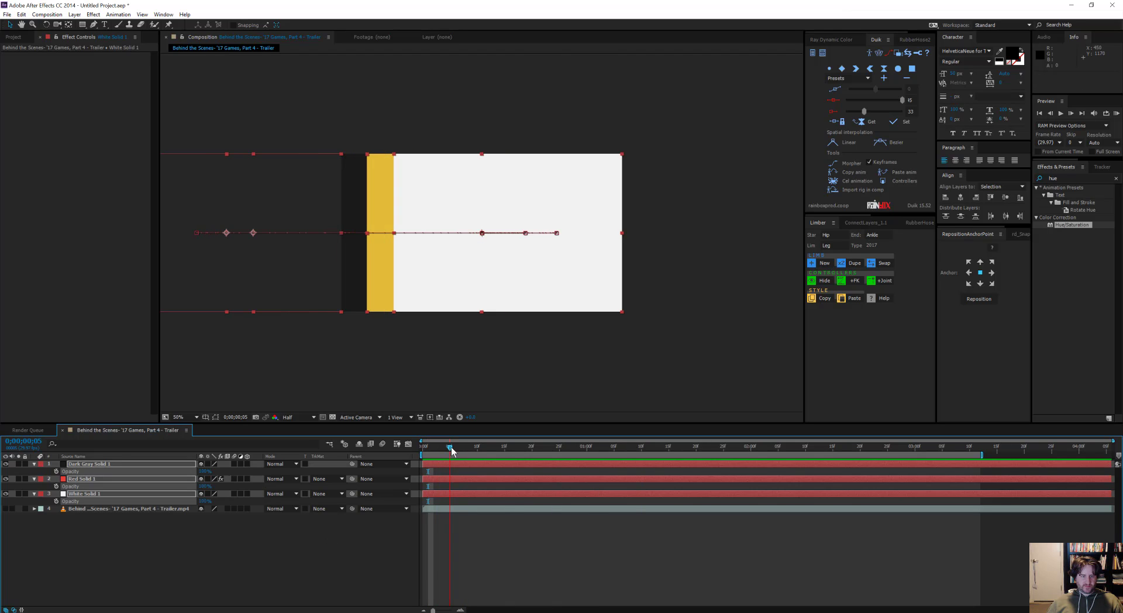
pyautogui.press('p')
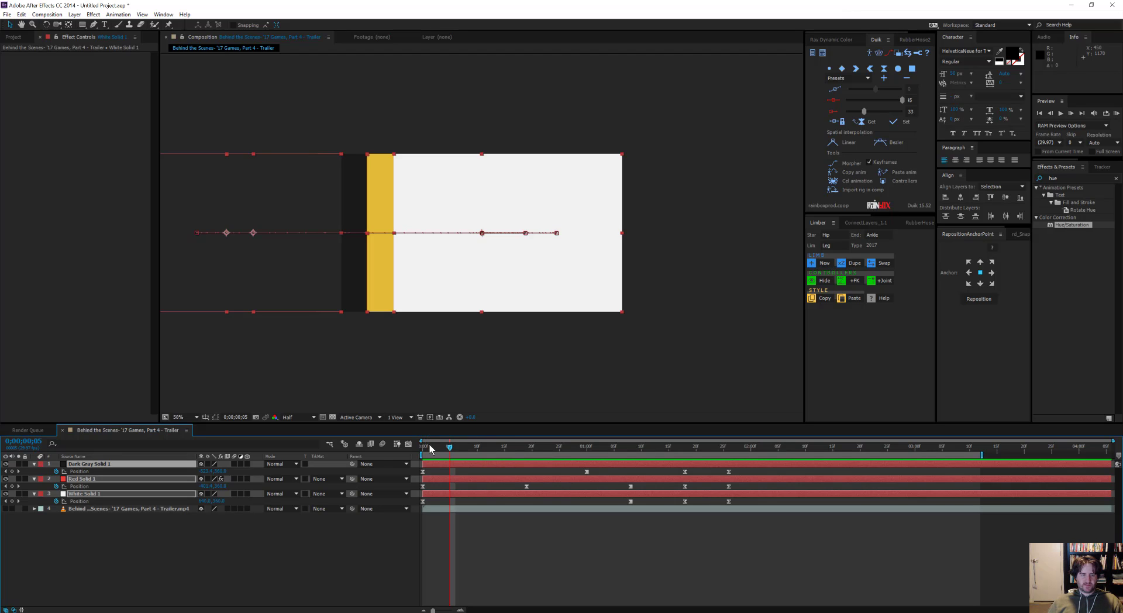
pyautogui.moveTo(429, 446); pyautogui.dragTo(777, 495)
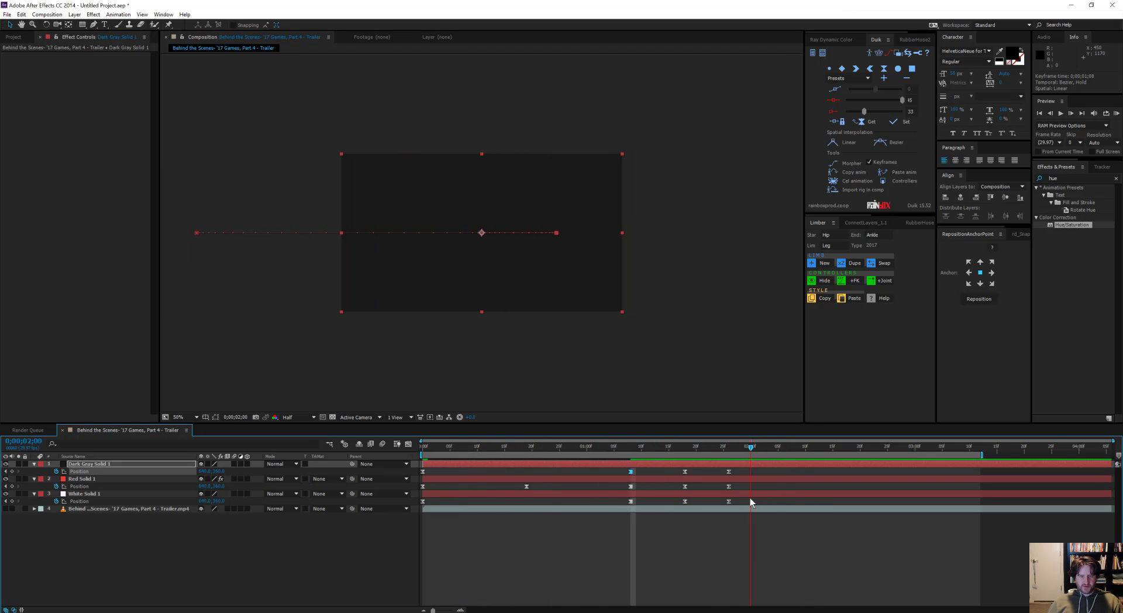
# Preview the transition with the work area ending at 0;00;02;00, and extend the work area back to 0;00;03;11.
pyautogui.press('n')
pyautogui.press('KP_0')
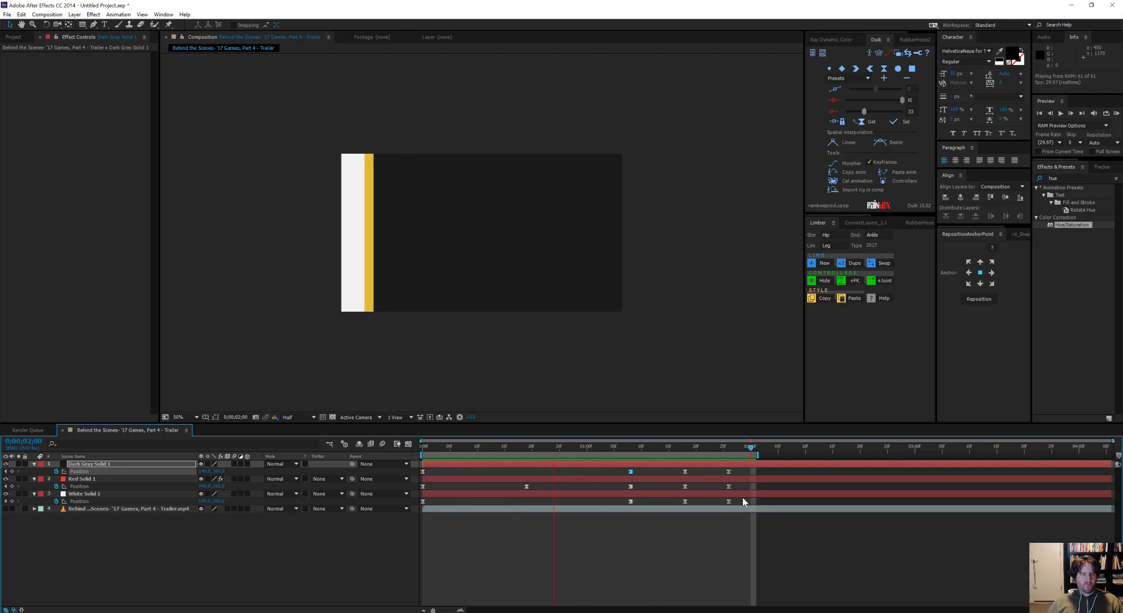
pyautogui.press('space')
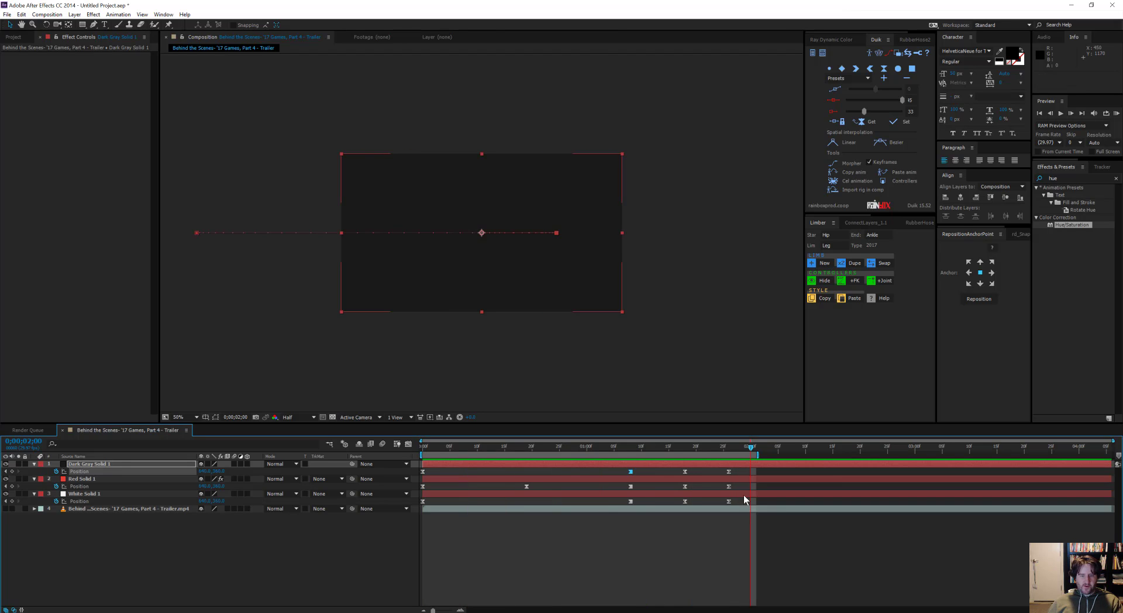
pyautogui.moveTo(757, 454); pyautogui.dragTo(981, 454)
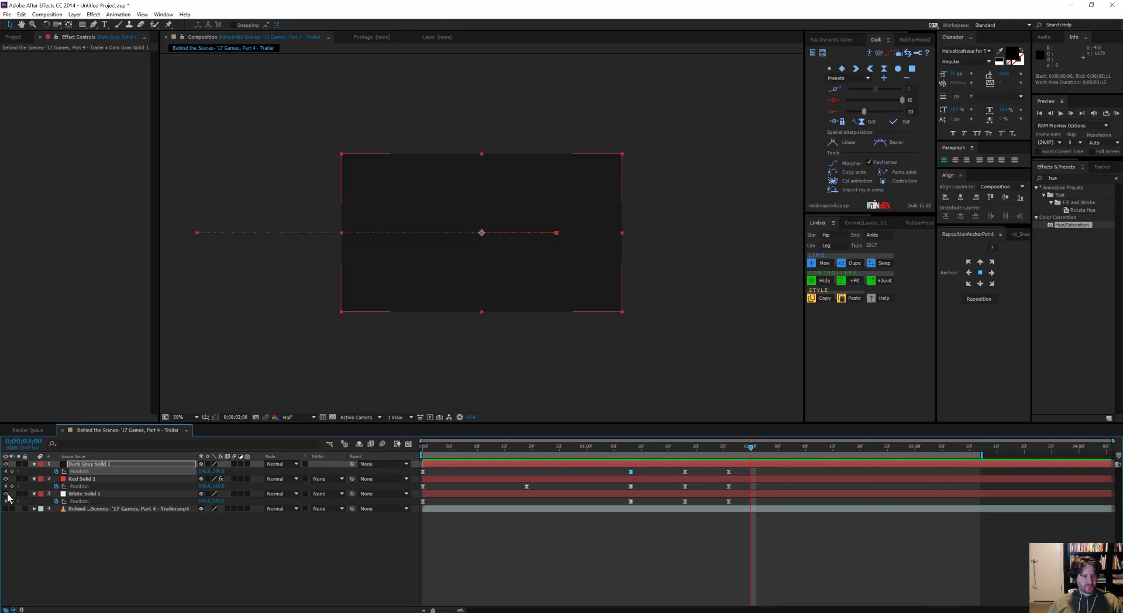
# Hide the three solids and examine the trailer footage up to 0;00;00;09 to study its outlined lettering.
pyautogui.click(5, 463)
pyautogui.click(5, 508)
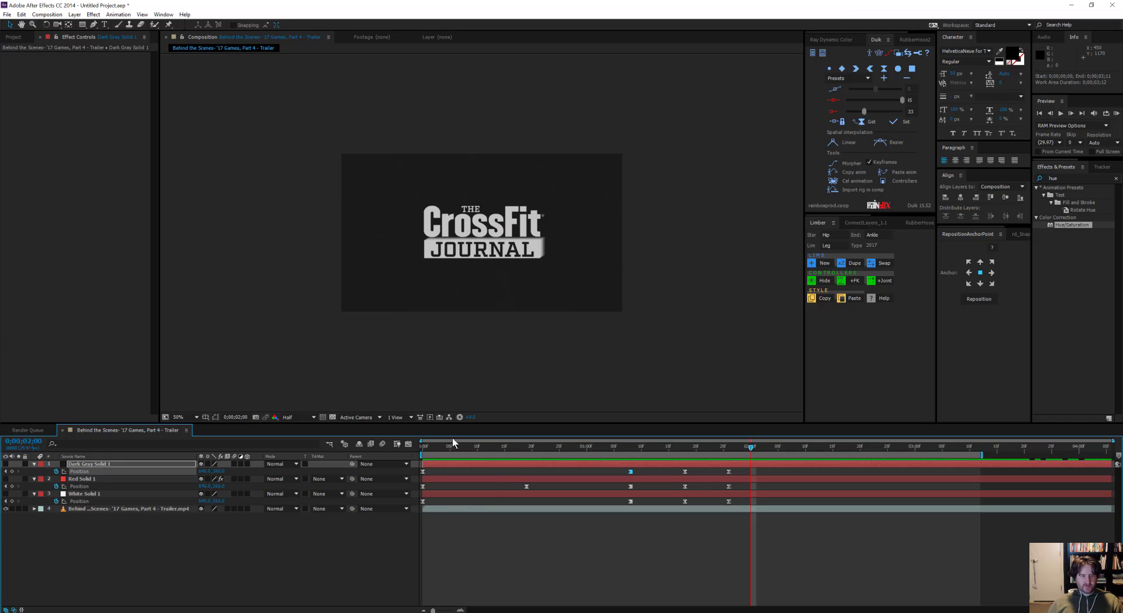
pyautogui.moveTo(437, 447); pyautogui.dragTo(470, 498)
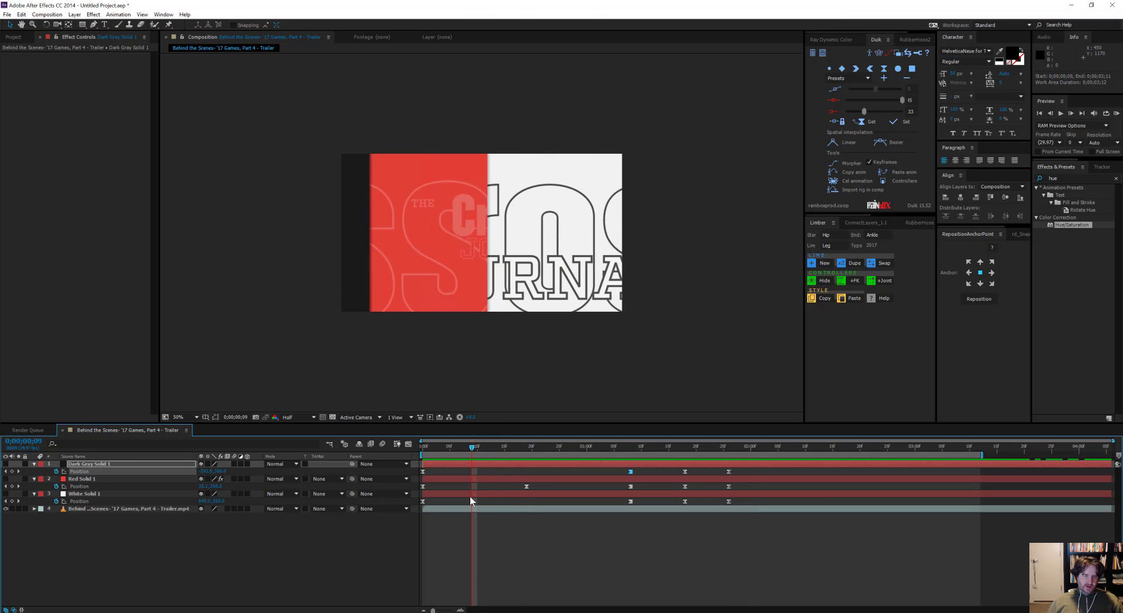
# Add the text "TRANSITIONS" over the footage's red panel and set its font to Impact.
pyautogui.click(228, 587)
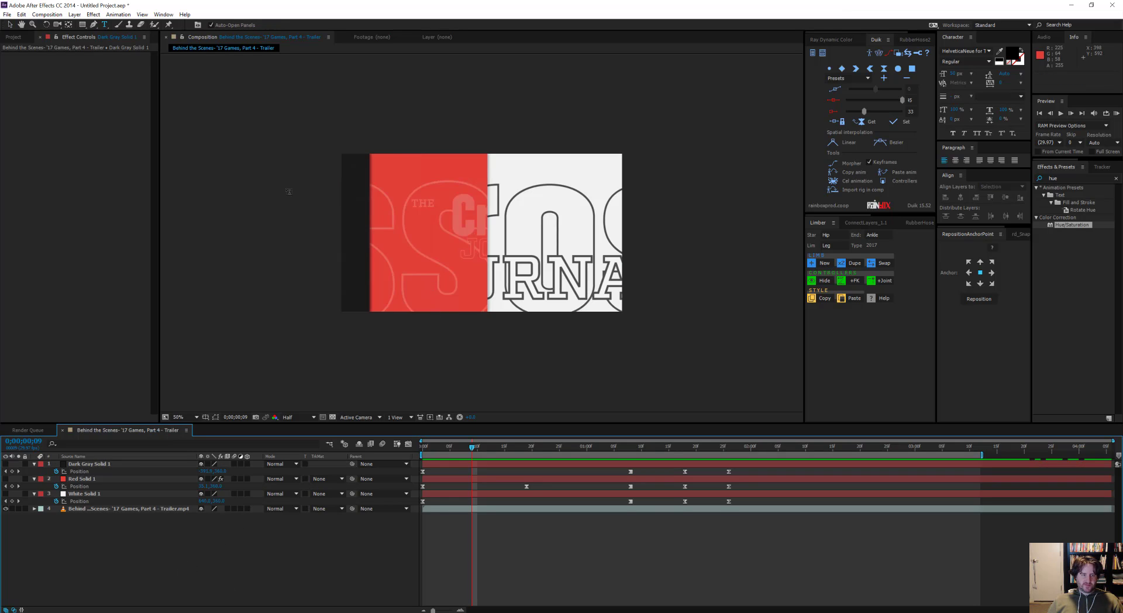
pyautogui.click(432, 286)
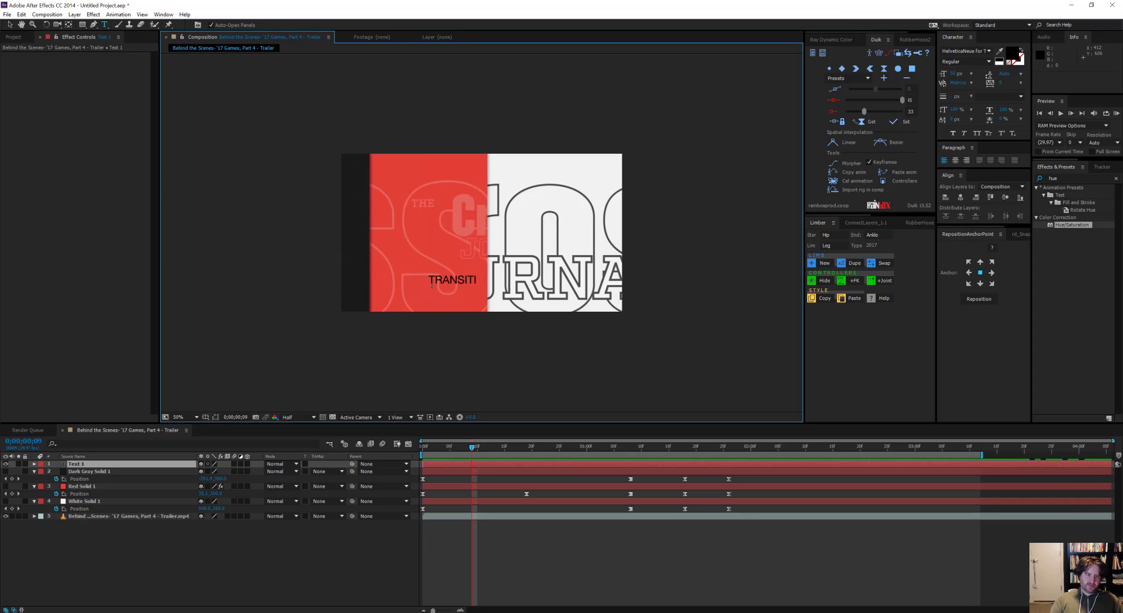
pyautogui.click(11, 25)
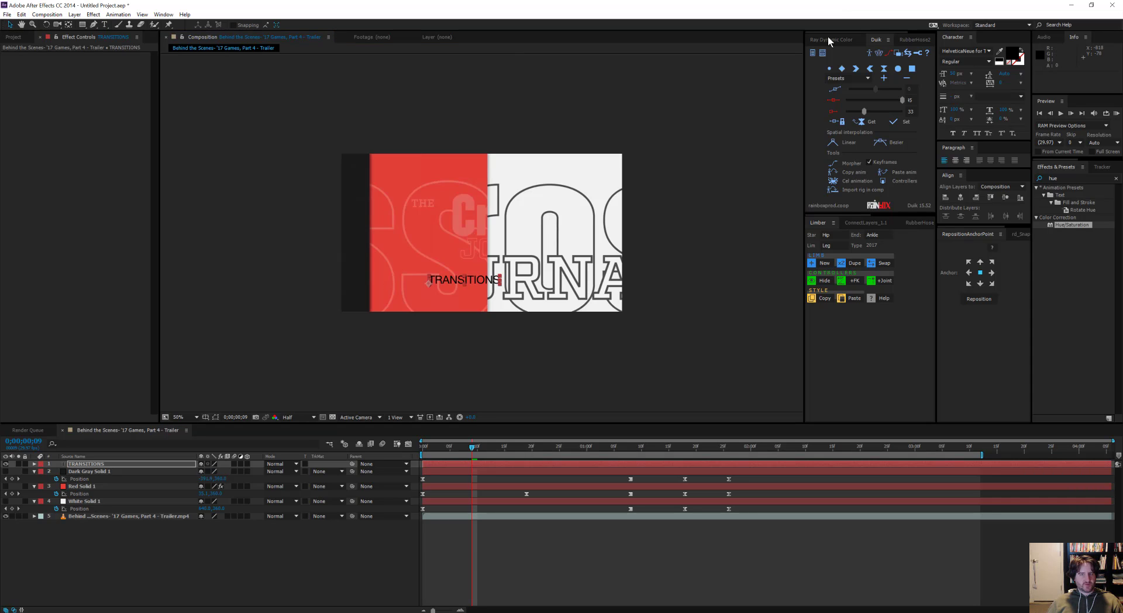
pyautogui.write('Hitchcock')
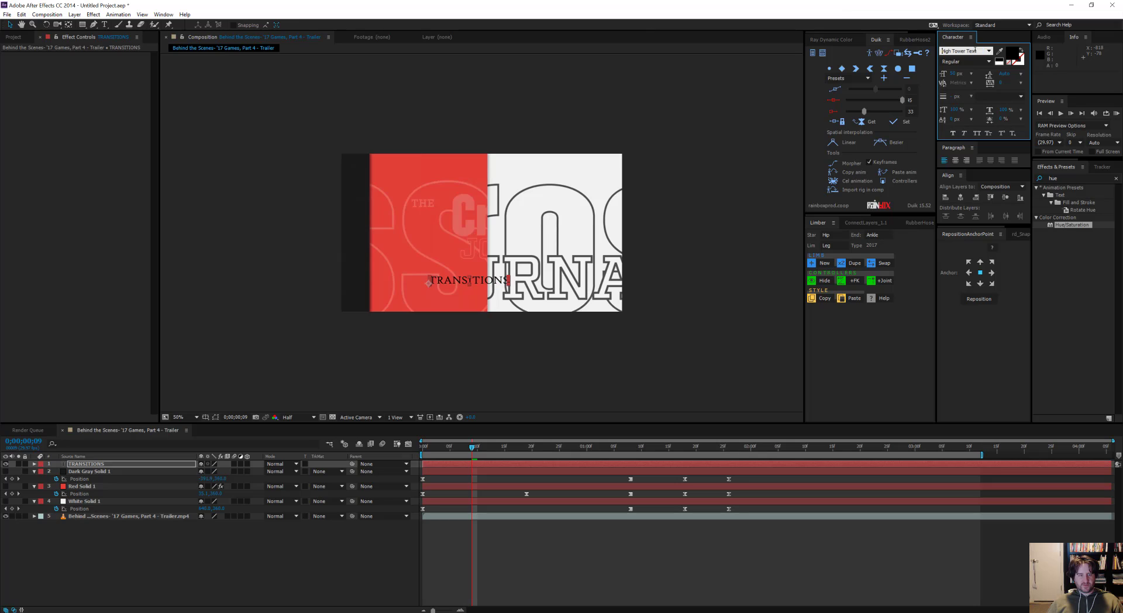
pyautogui.press('Down')
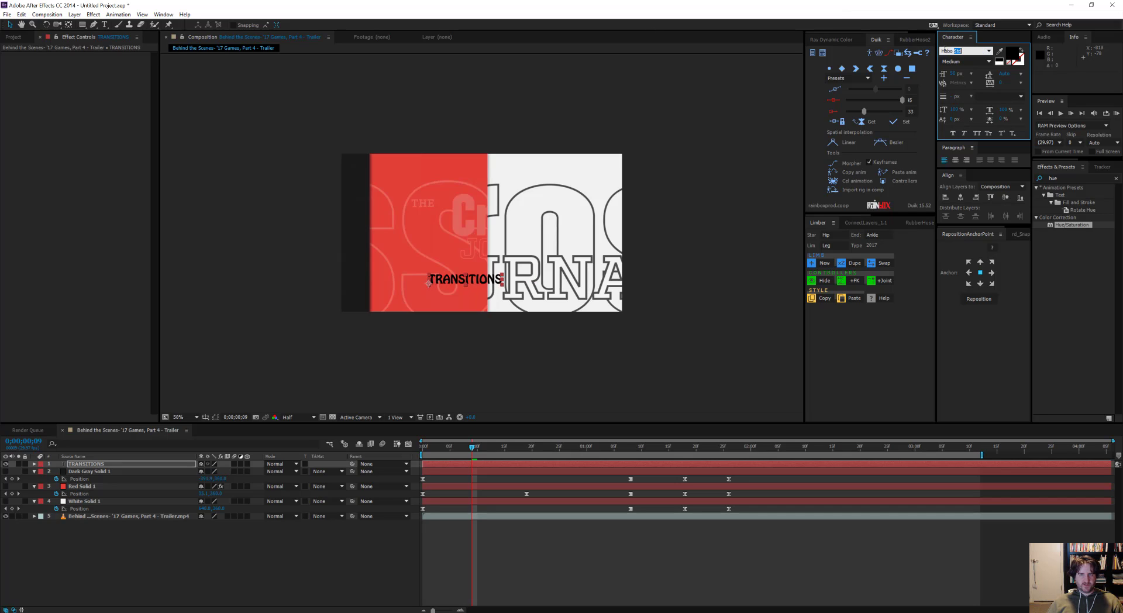
pyautogui.write('Impact')
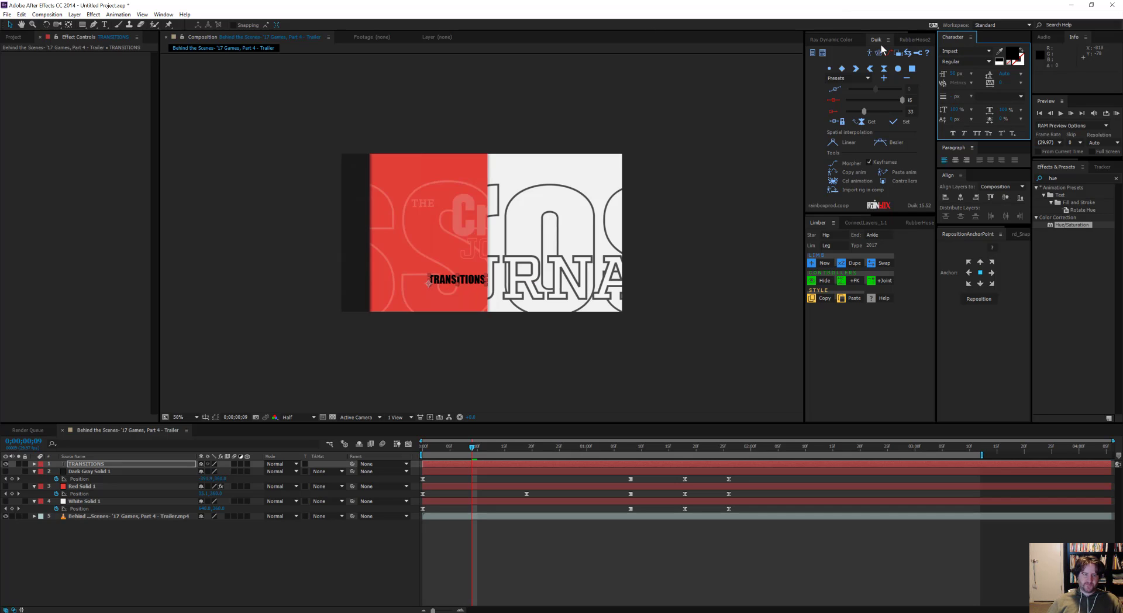
# Enlarge the TRANSITIONS text at about 314, 466, and turn it into a thin white outline without fill.
pyautogui.moveTo(953, 74); pyautogui.dragTo(1015, 74)
pyautogui.moveTo(555, 264); pyautogui.dragTo(537, 237)
pyautogui.click(999, 62)
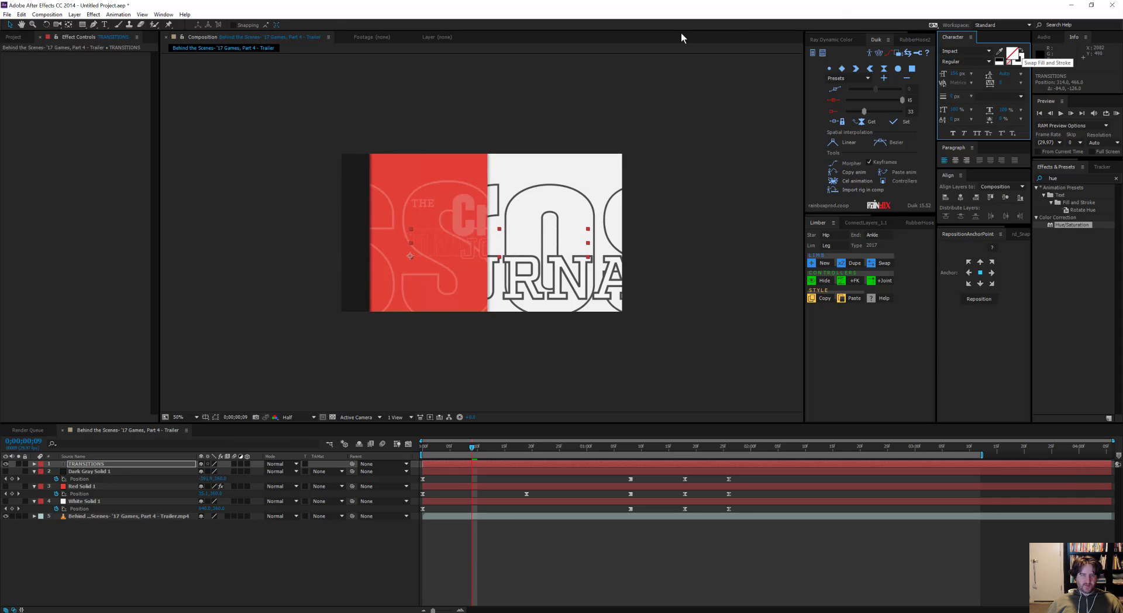
pyautogui.moveTo(950, 96); pyautogui.dragTo(969, 95)
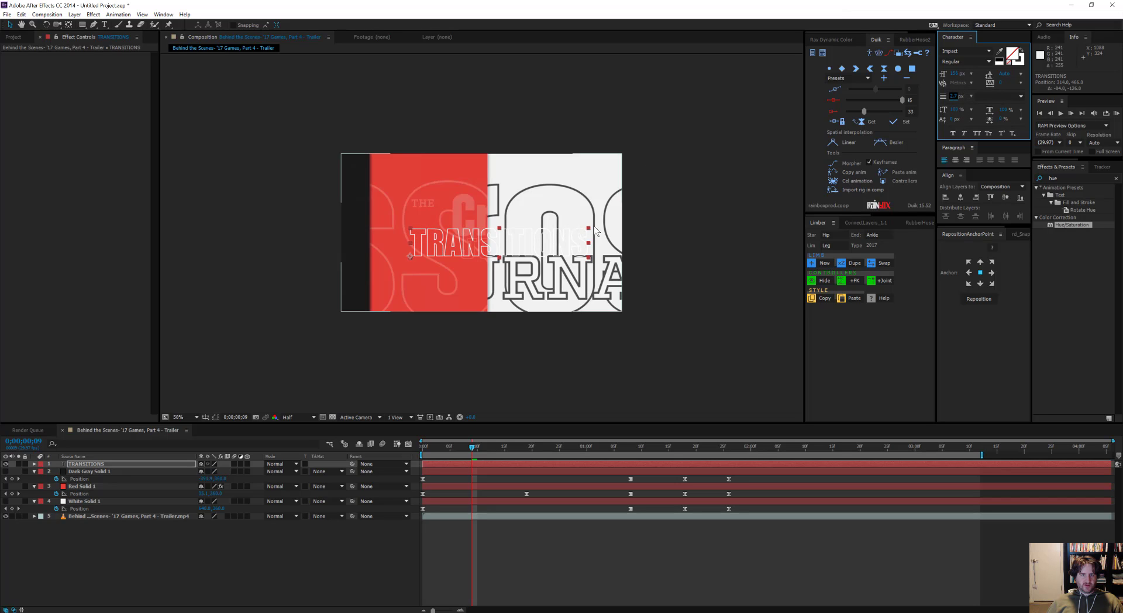
# Enlarge the TRANSITIONS outline until it extends past both frame edges, and move it to about -588, 656.
pyautogui.write('150')
pyautogui.press('Return')
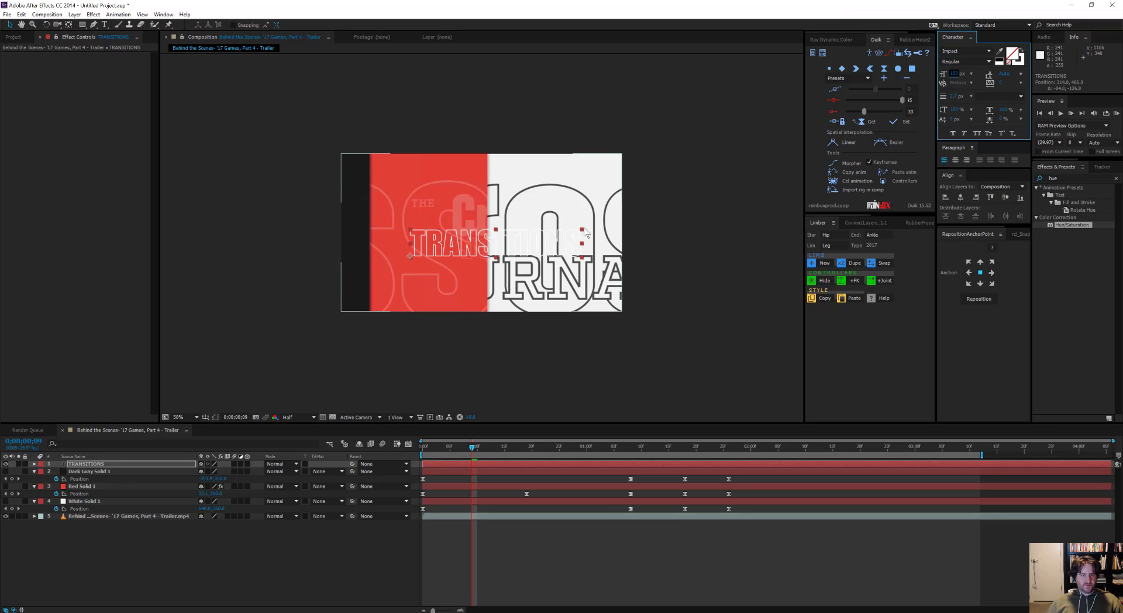
pyautogui.moveTo(582, 243); pyautogui.dragTo(550, 273)
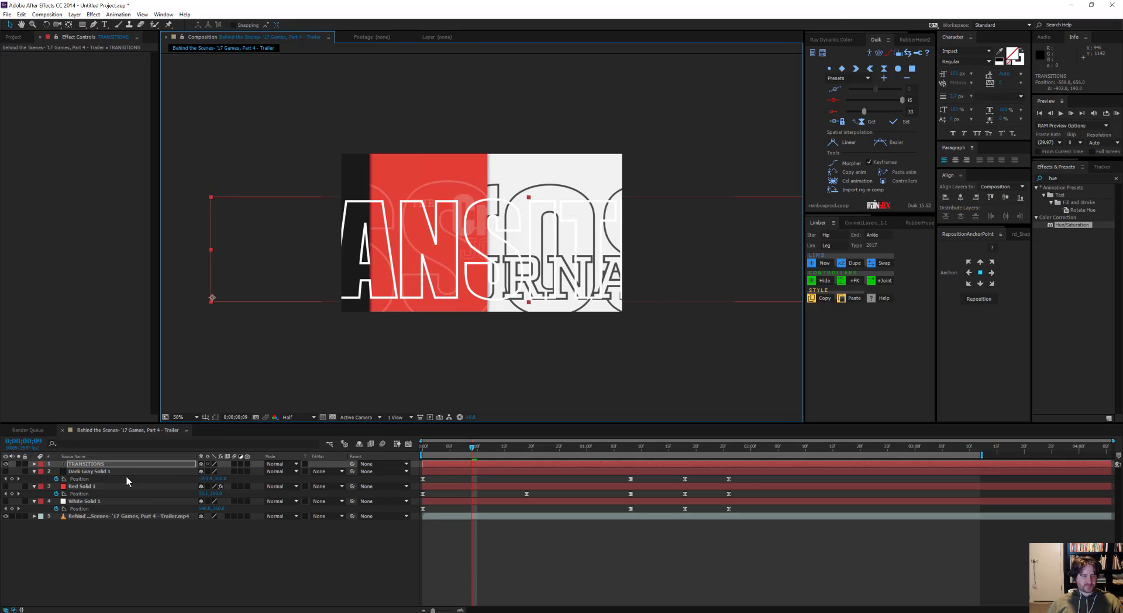
# Place the TRANSITIONS layer between Dark Gray Solid 1 and Red Solid 1, and lower its opacity to a faint outline.
pyautogui.moveTo(96, 468); pyautogui.dragTo(96, 480)
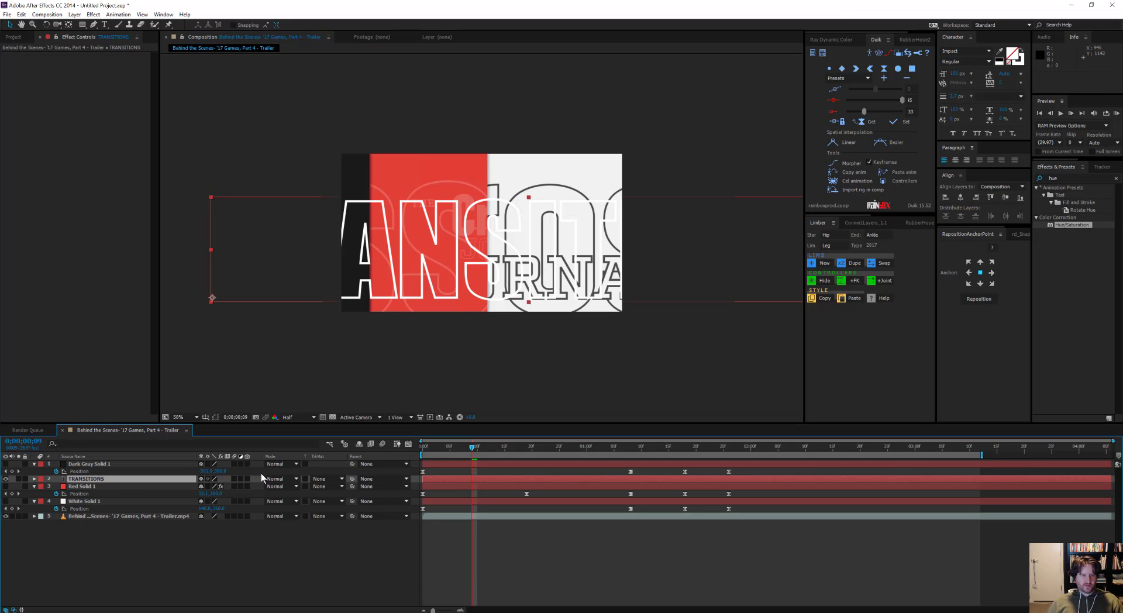
pyautogui.press('t')
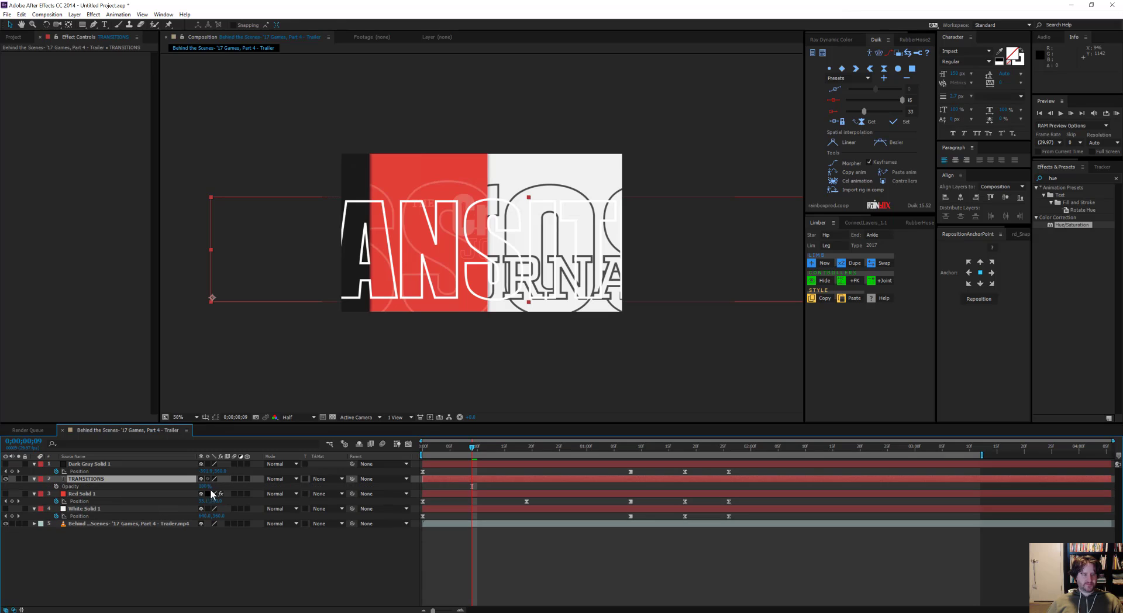
pyautogui.moveTo(189, 490)
pyautogui.mouseDown()
pyautogui.moveTo(172, 494)
pyautogui.moveTo(181, 495)
pyautogui.mouseUp()
# Apply the Set Matte effect to the TRANSITIONS layer, taking the matte from Red Solid 1's alpha channel.
pyautogui.click(1077, 174)
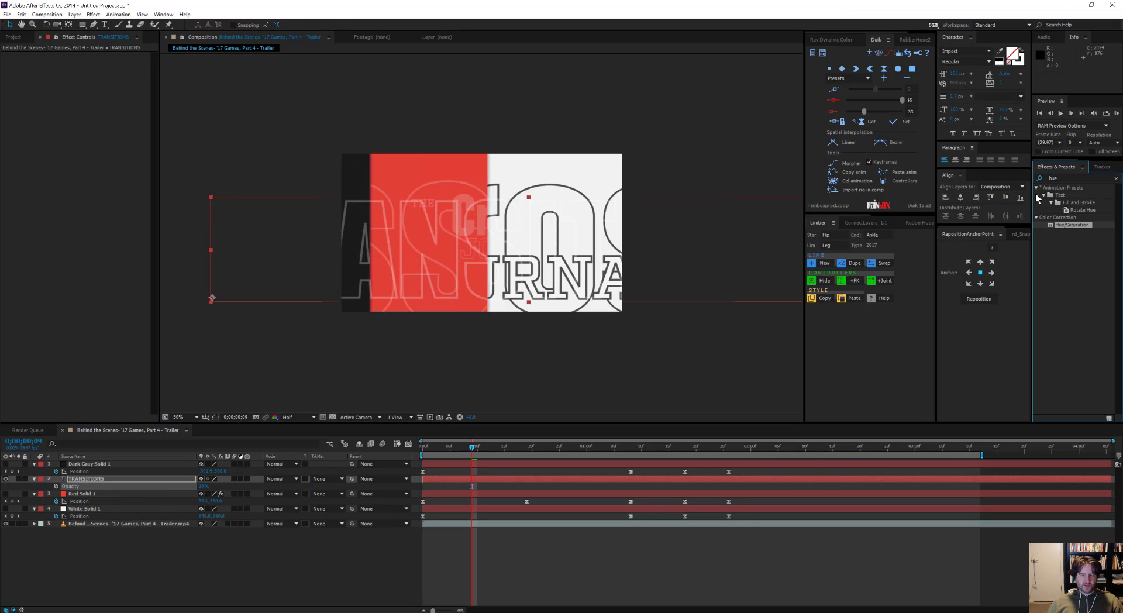
pyautogui.doubleClick(1064, 174)
pyautogui.write('set')
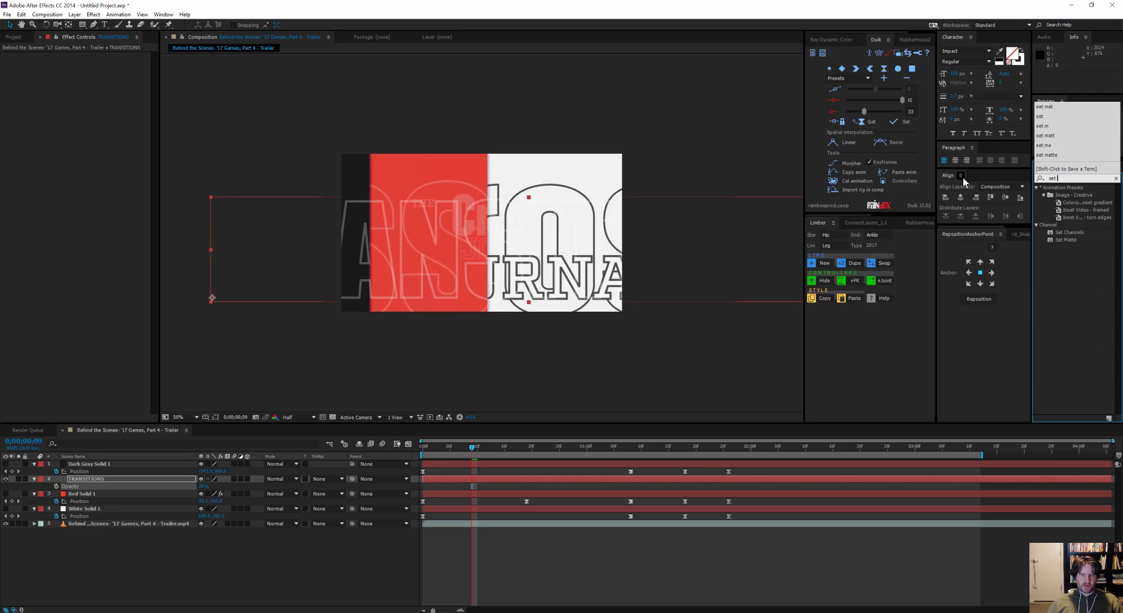
pyautogui.write(' ma')
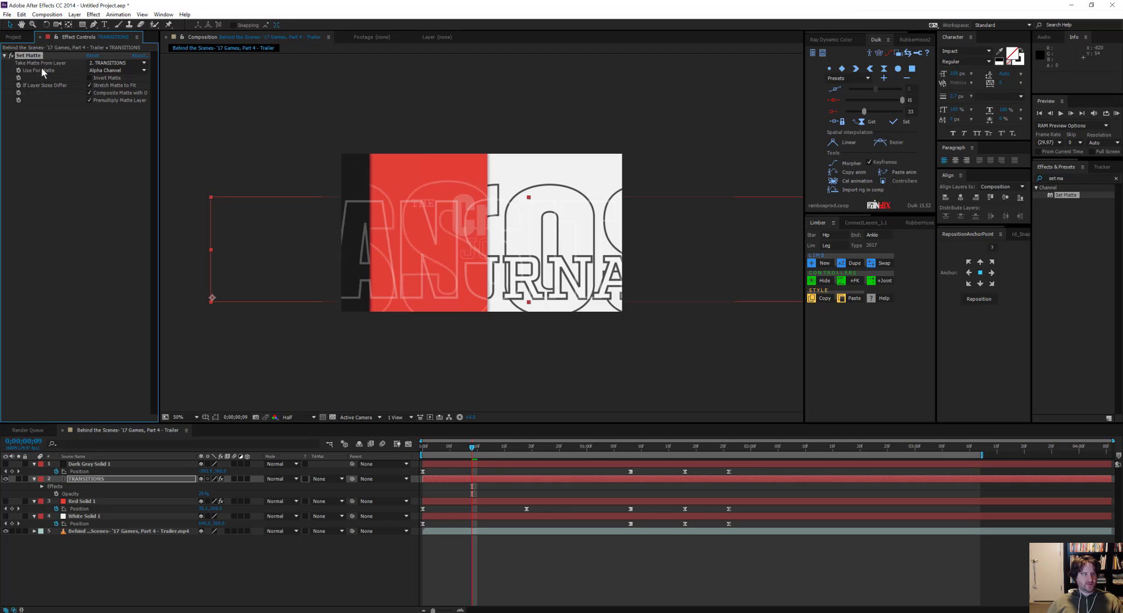
pyautogui.click(111, 70)
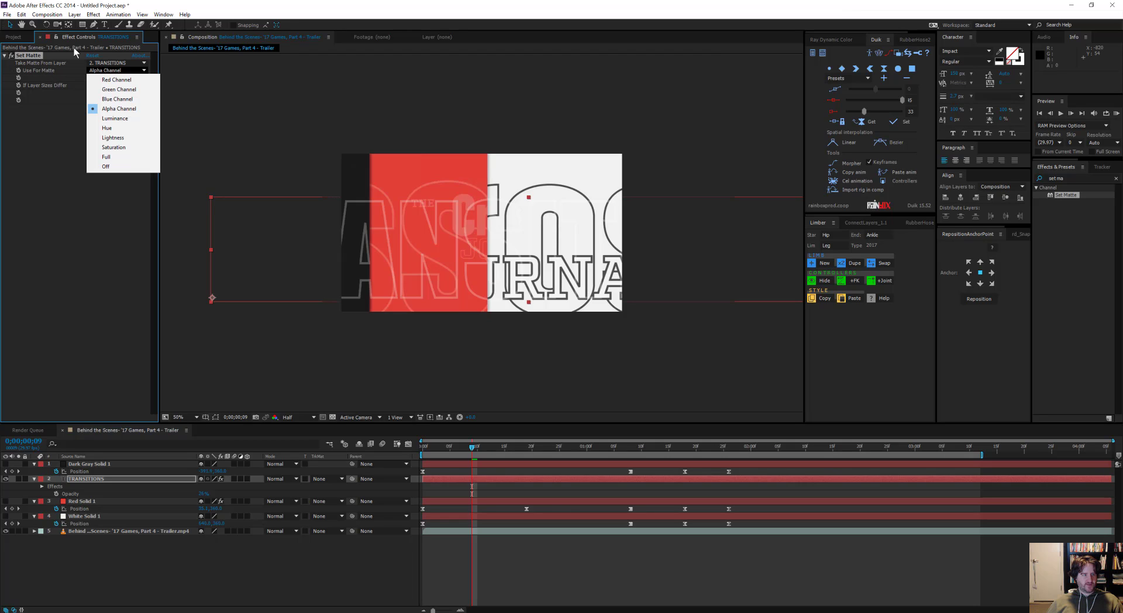
pyautogui.click(125, 63)
pyautogui.click(126, 105)
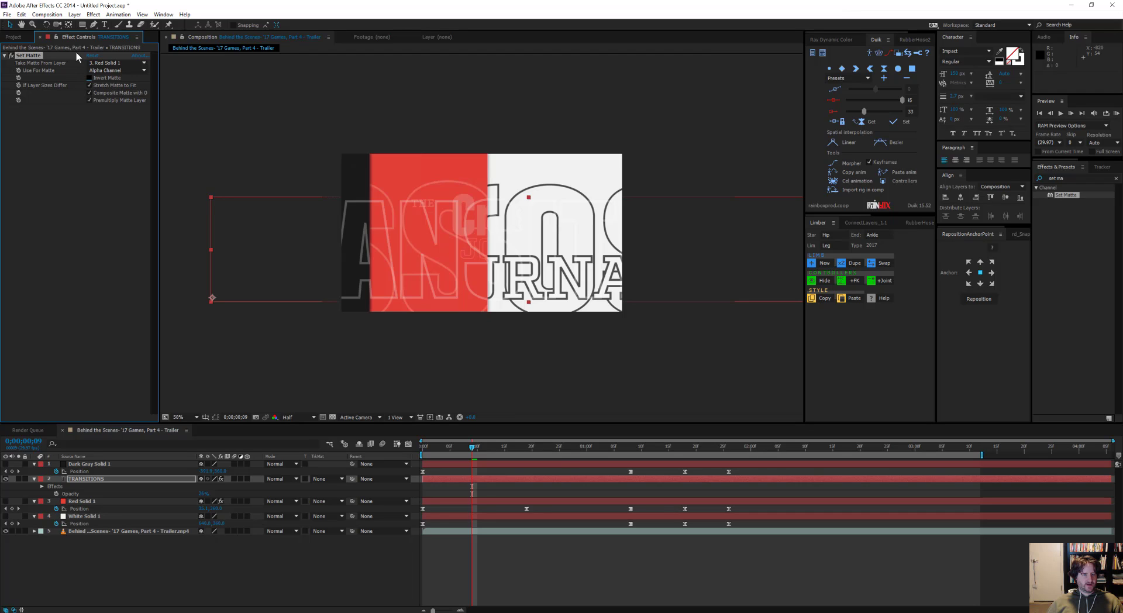
pyautogui.click(120, 86)
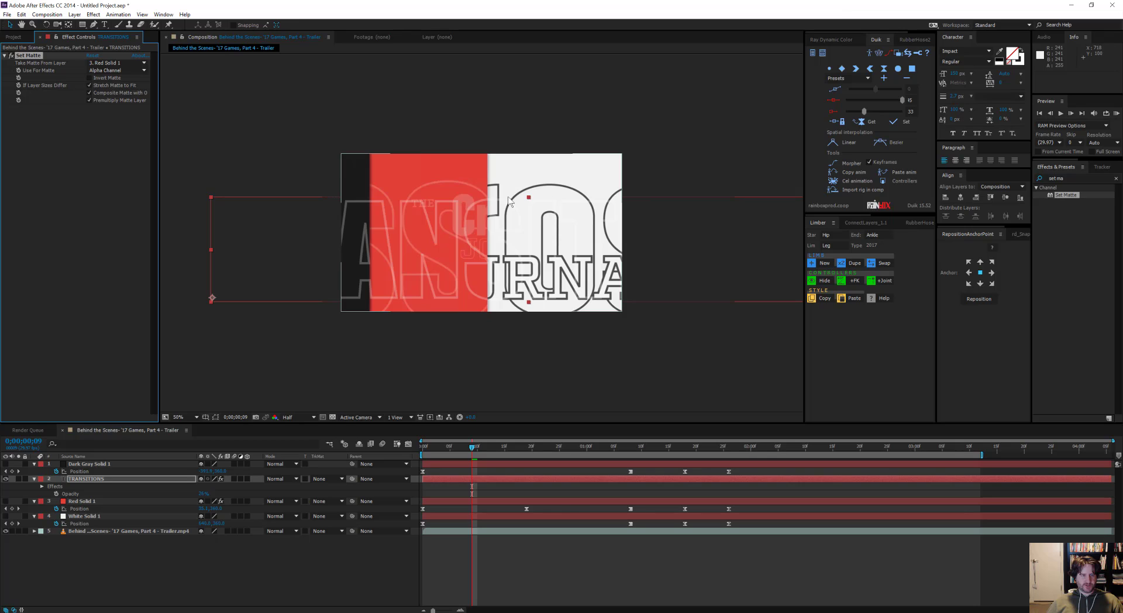
# Set the stroke width of the TRANSITIONS outline to 1.5 px.
pyautogui.click(962, 97)
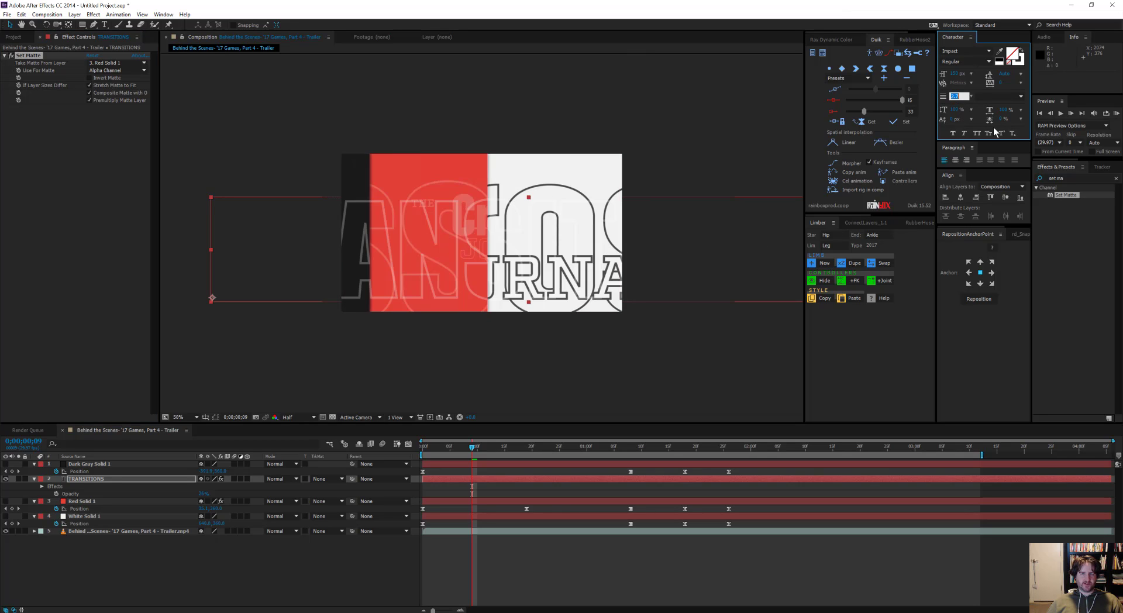
pyautogui.write('1.5')
pyautogui.press('Return')
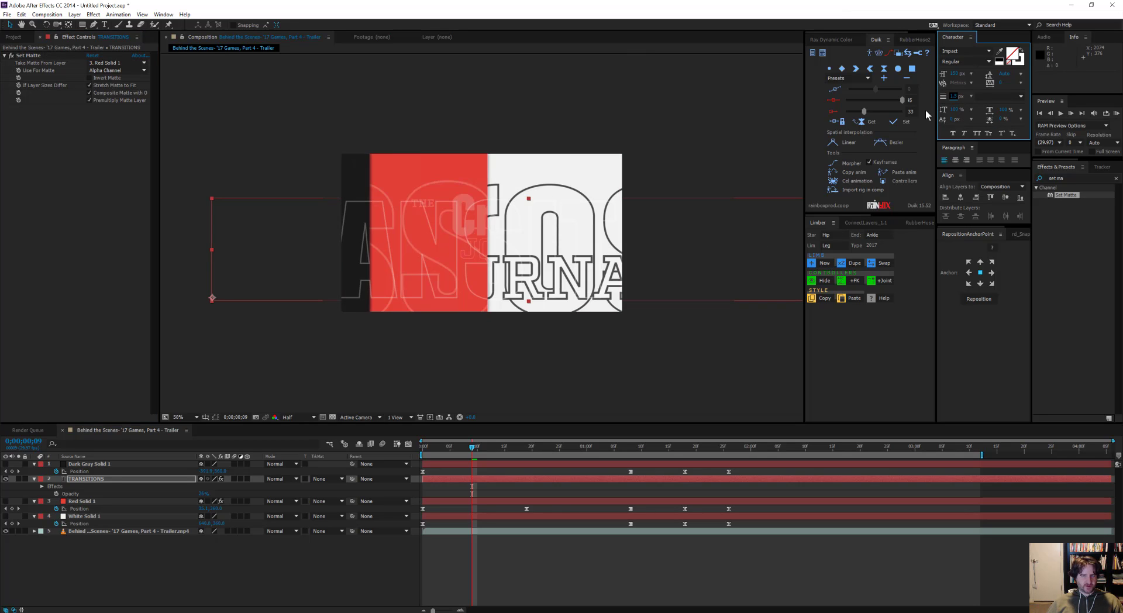
# Scale the TRANSITIONS layer to 500% and move it to about 36, 720 so the first letters fill the frame.
pyautogui.press('s')
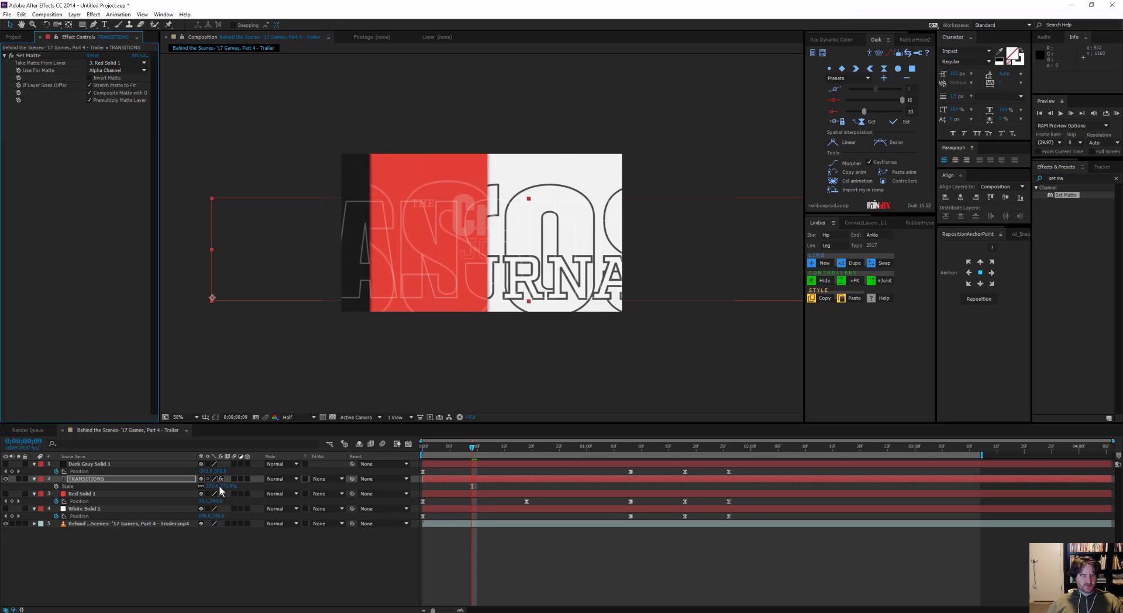
pyautogui.click(220, 486)
pyautogui.write('400')
pyautogui.press('Return')
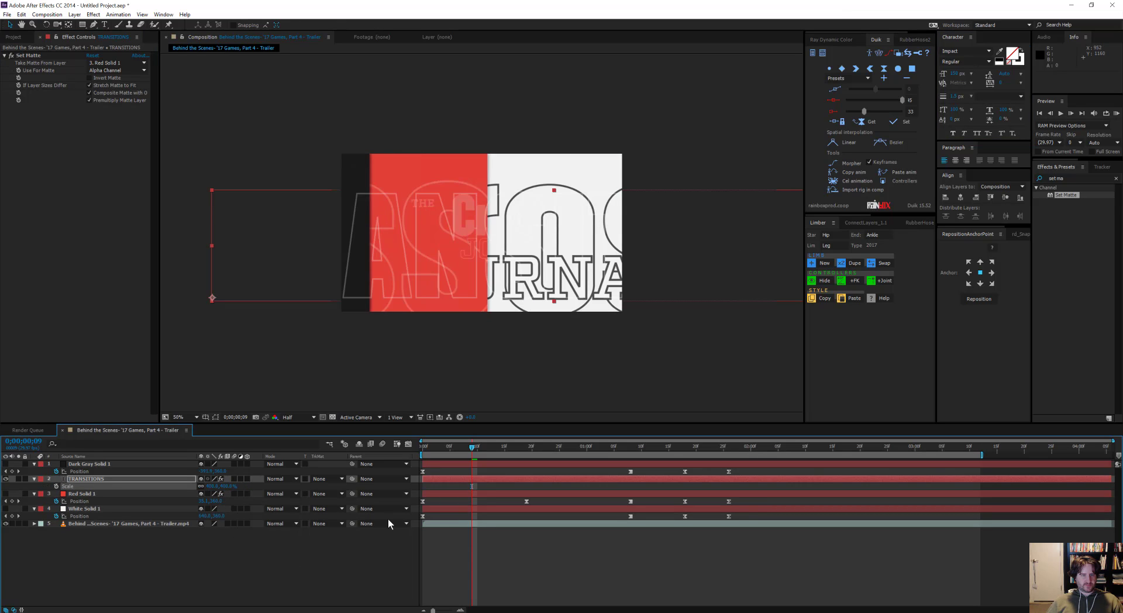
pyautogui.click(227, 486)
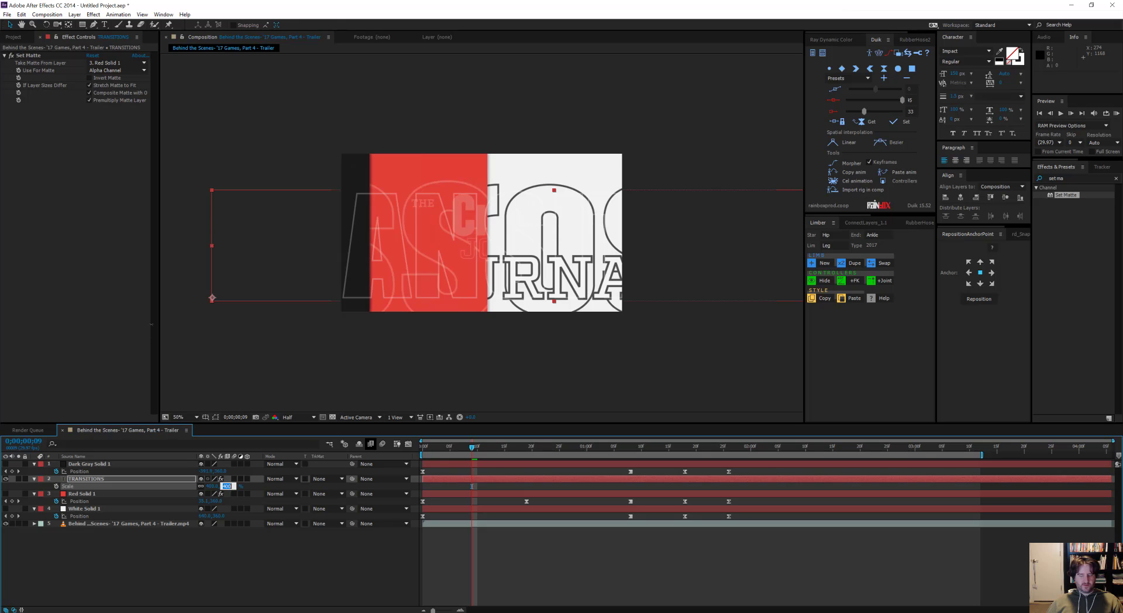
pyautogui.write('500')
pyautogui.press('Return')
pyautogui.moveTo(465, 255); pyautogui.dragTo(577, 288)
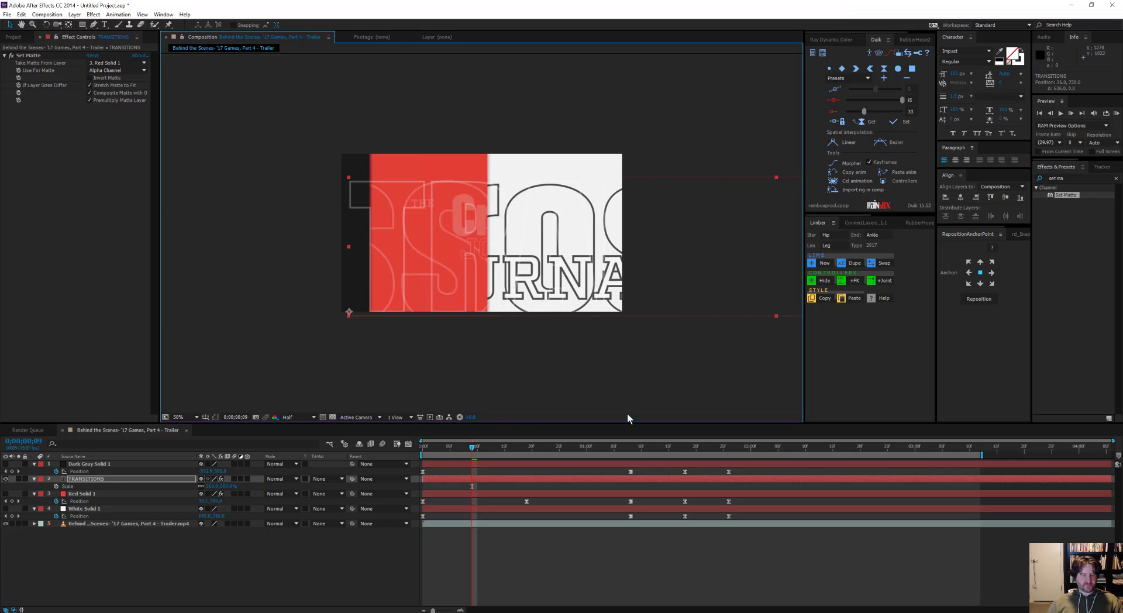
# At 0;00;00;17, solo TRANSITIONS and a visible Red Solid 1, and turn off the solid's Hue/Saturation effect.
pyautogui.moveTo(465, 447); pyautogui.dragTo(517, 451)
pyautogui.click(97, 493)
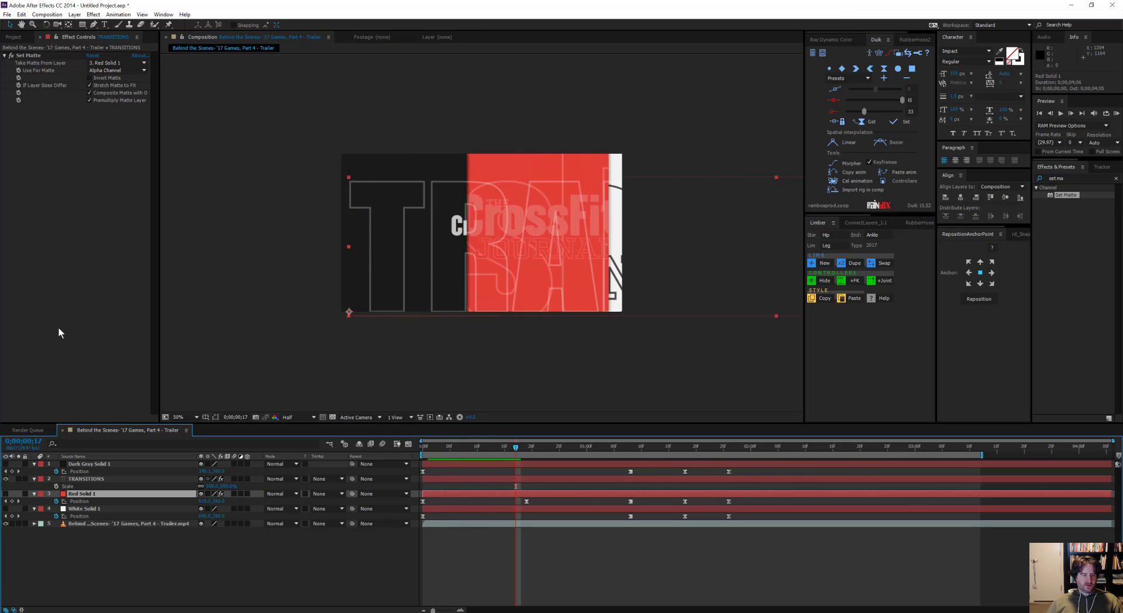
pyautogui.press('t')
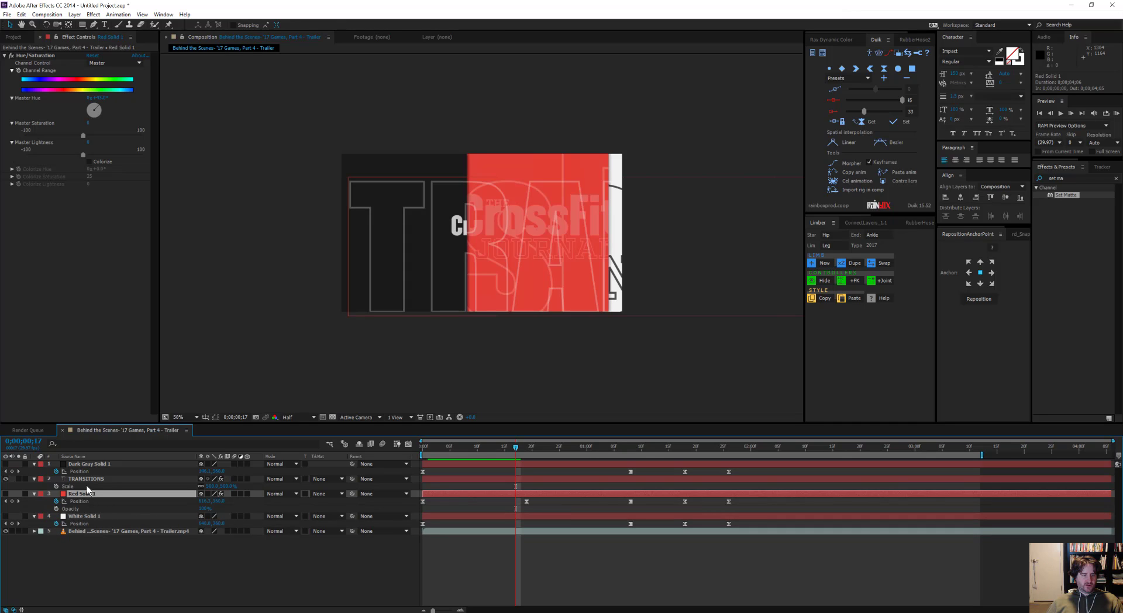
pyautogui.hotkey('ctrl', 'Up')
pyautogui.hotkey('ctrl', 'shift', 'Down')
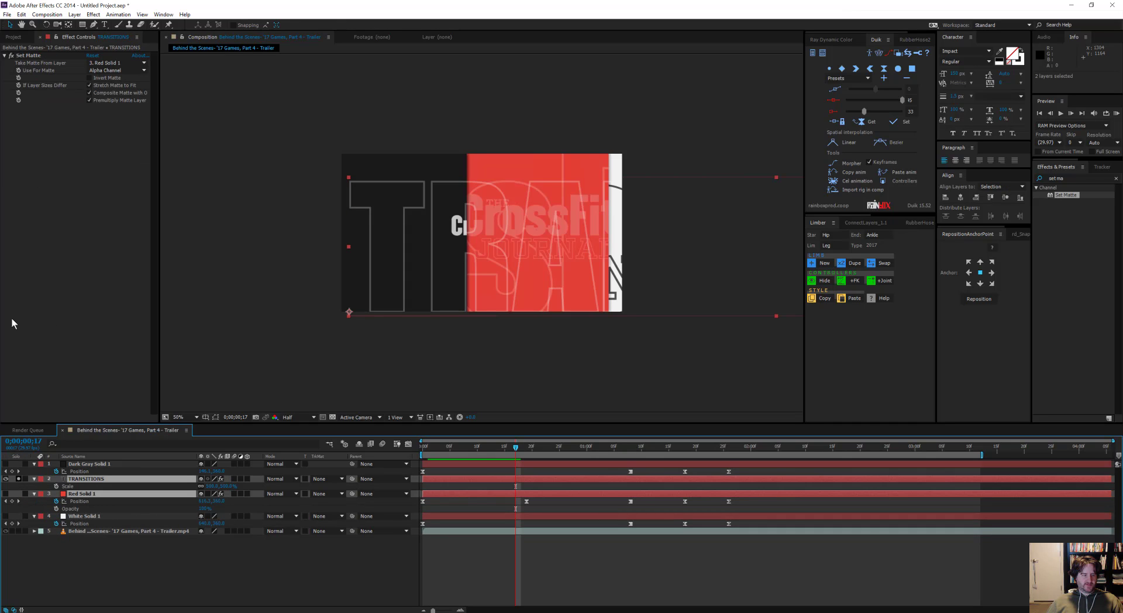
pyautogui.click(199, 569)
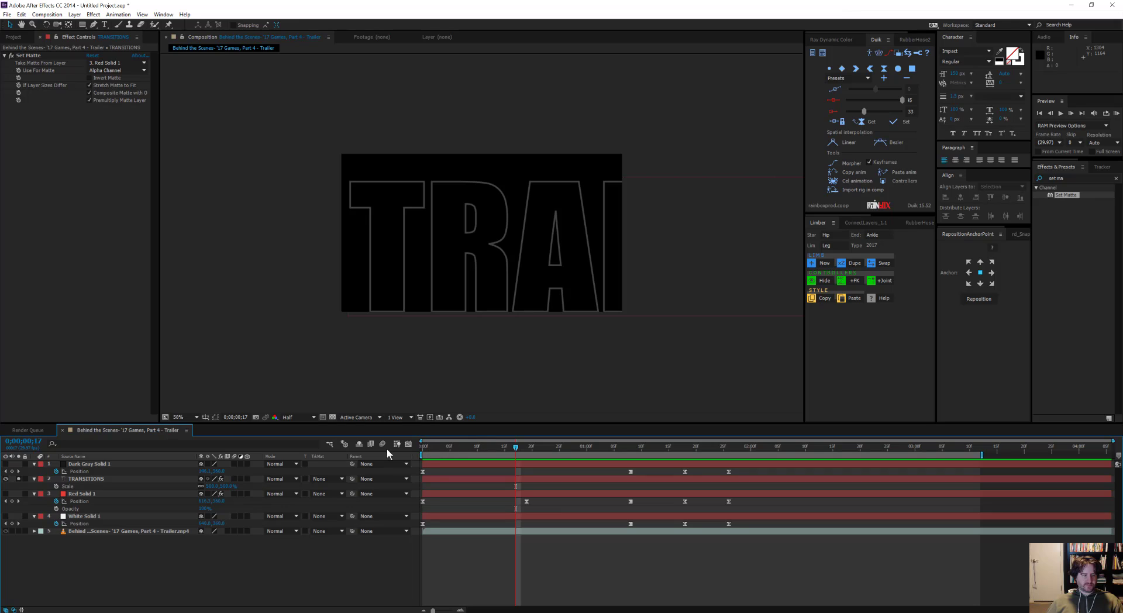
pyautogui.click(5, 493)
pyautogui.click(18, 494)
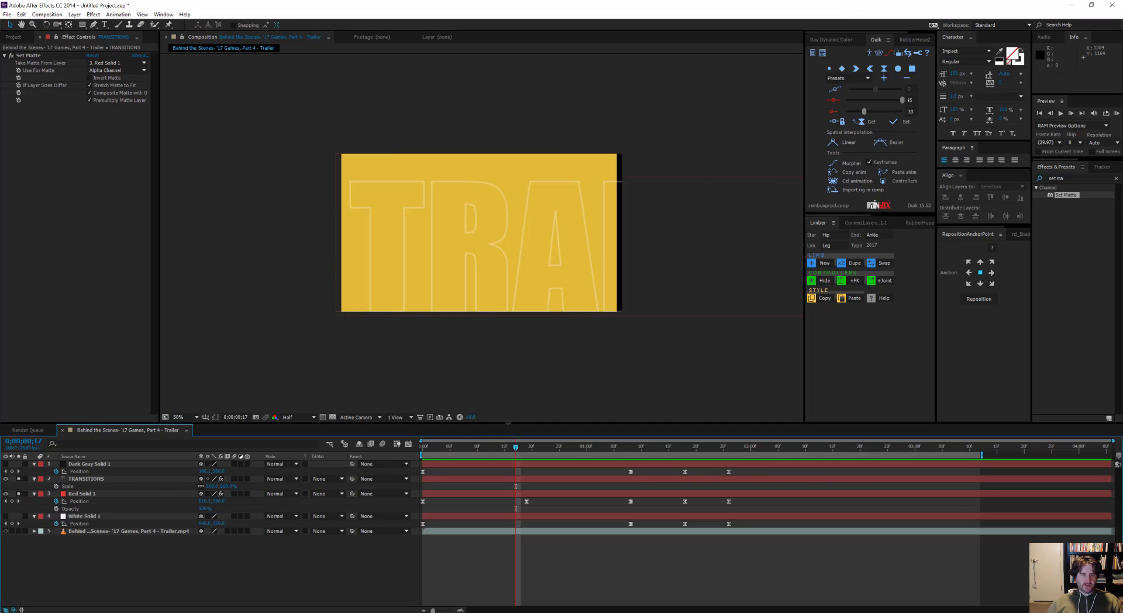
pyautogui.click(81, 494)
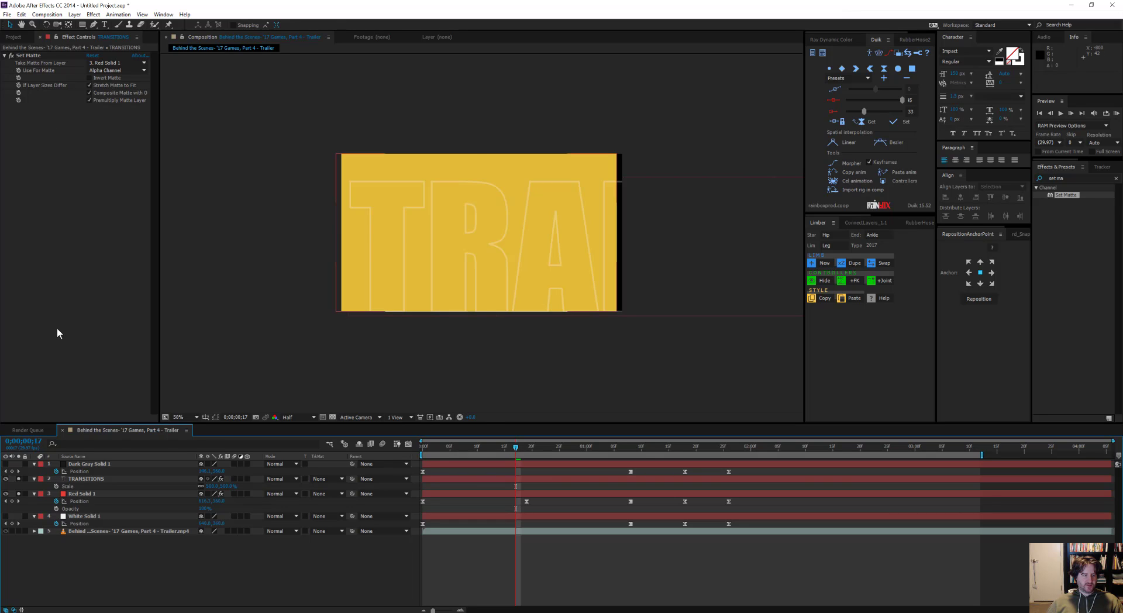
pyautogui.click(10, 55)
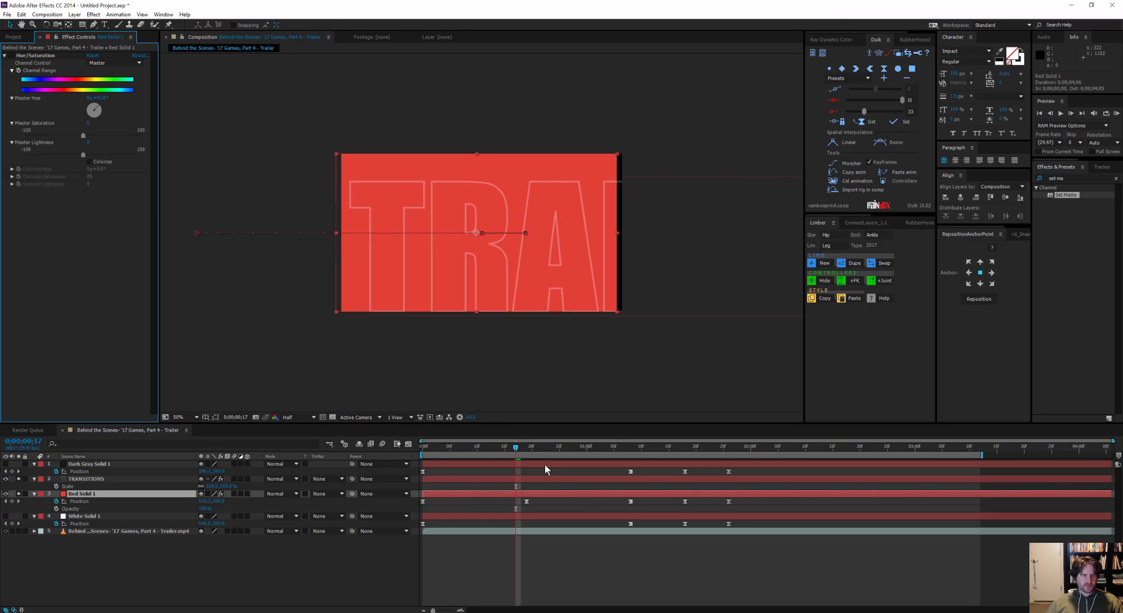
# Try the composite and invert options of the TRANSITIONS layer's Set Matte effect at 0;00;00;06.
pyautogui.moveTo(513, 448); pyautogui.dragTo(456, 469)
pyautogui.click(89, 479)
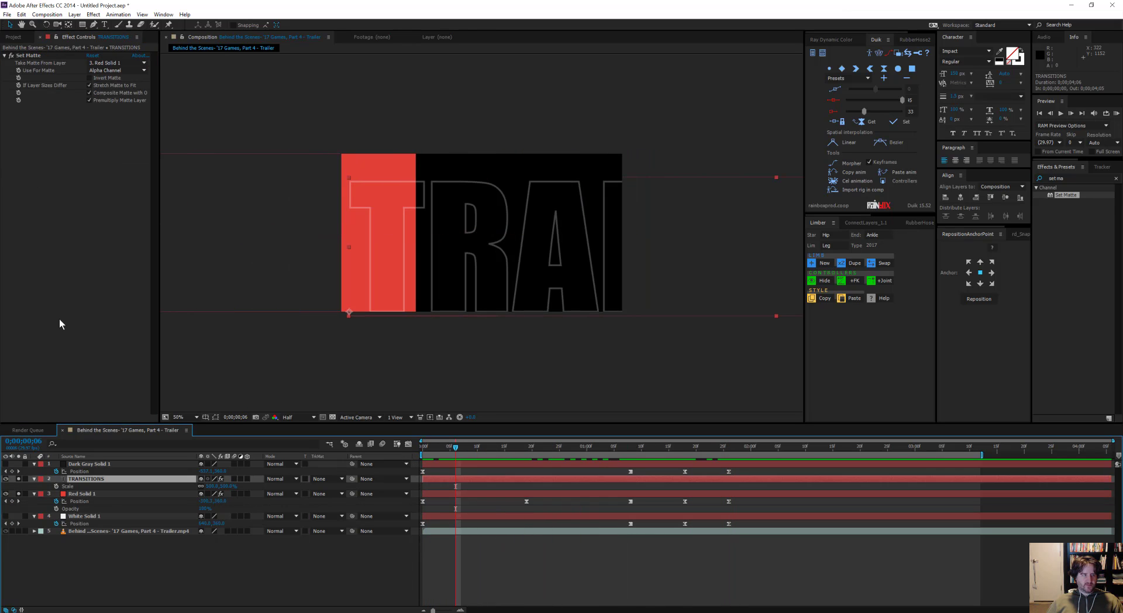
pyautogui.click(117, 93)
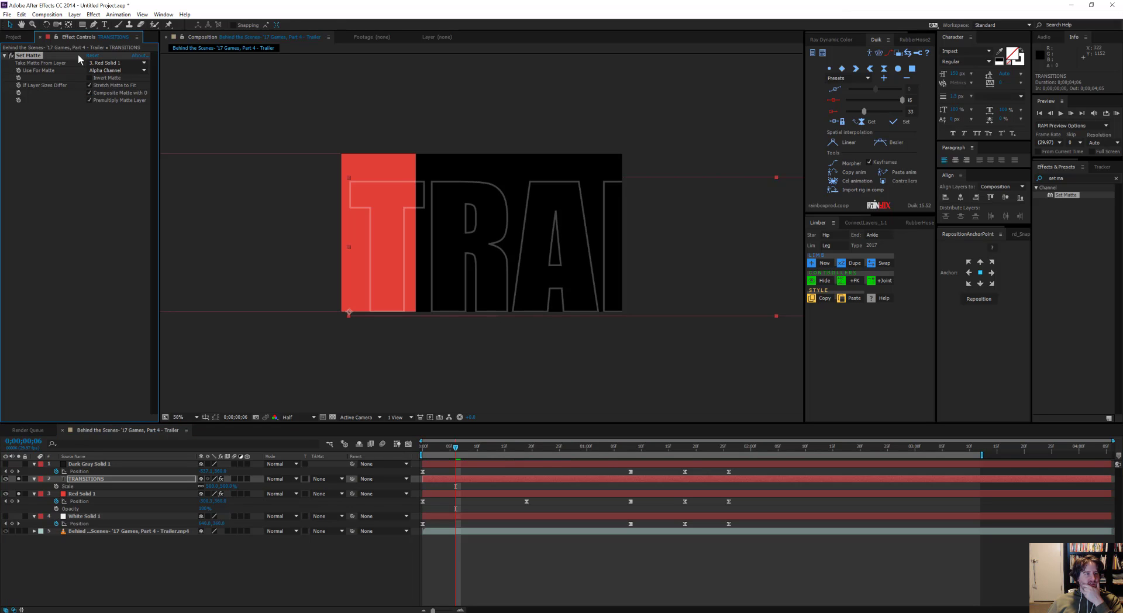
pyautogui.click(116, 77)
pyautogui.hotkey('ctrl', 'z')
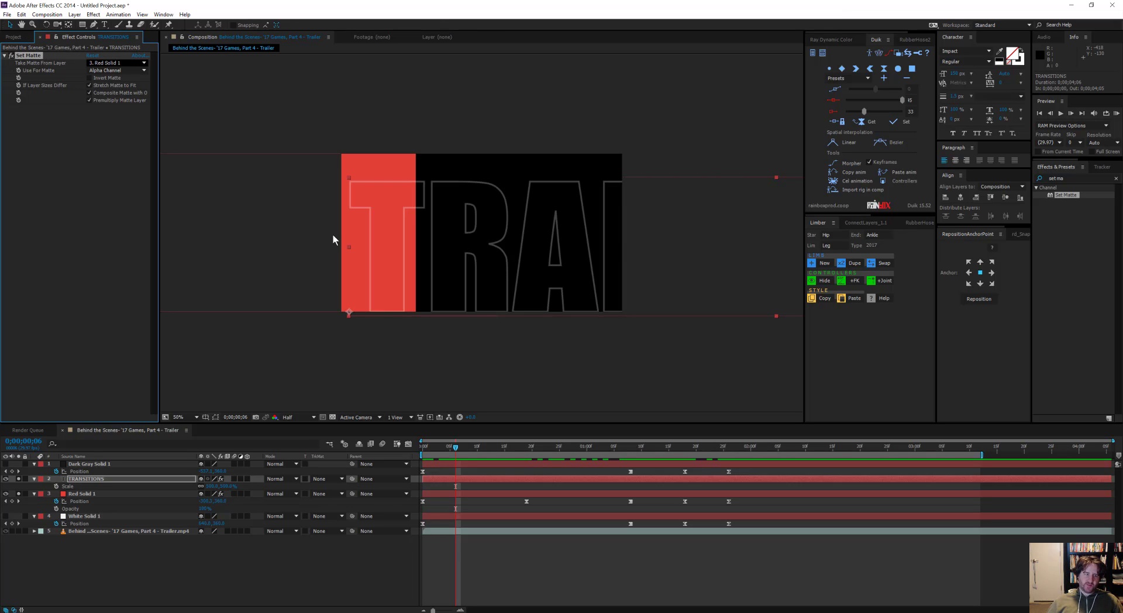
# Remove the Set Matte effect from TRANSITIONS and turn on Preserve Underlying Transparency for the layer.
pyautogui.press(',')
pyautogui.press(',')
pyautogui.press(',')
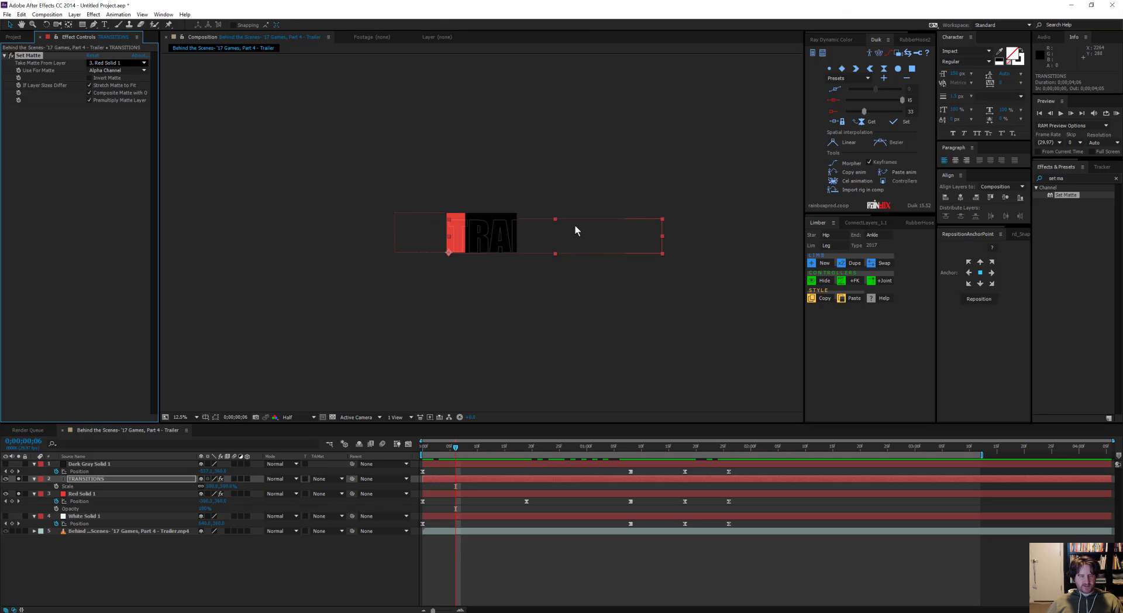
pyautogui.press('.')
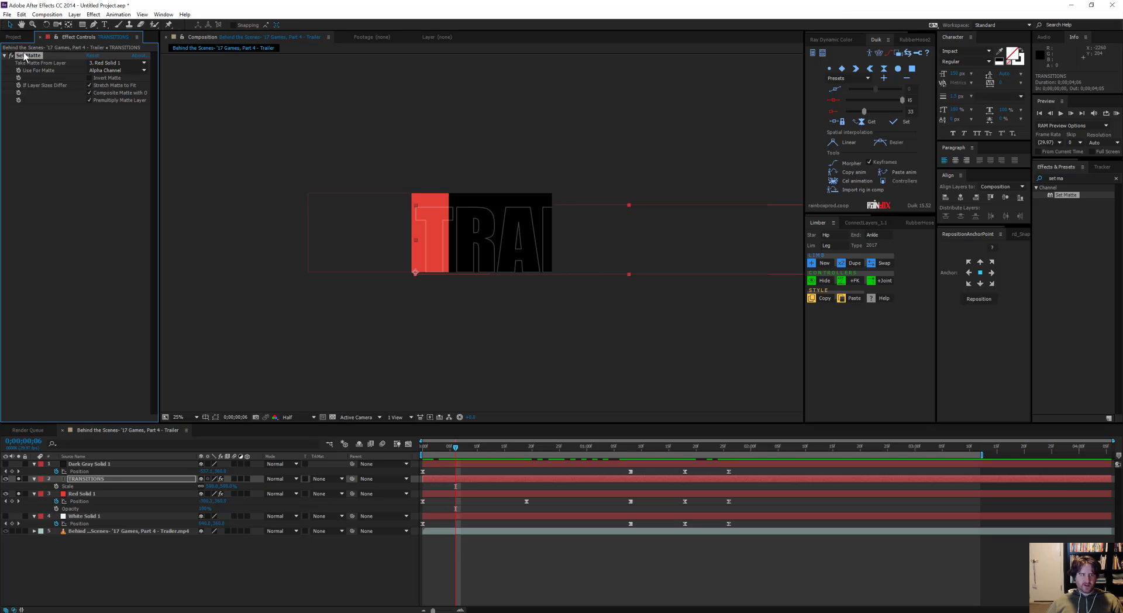
pyautogui.press('Delete')
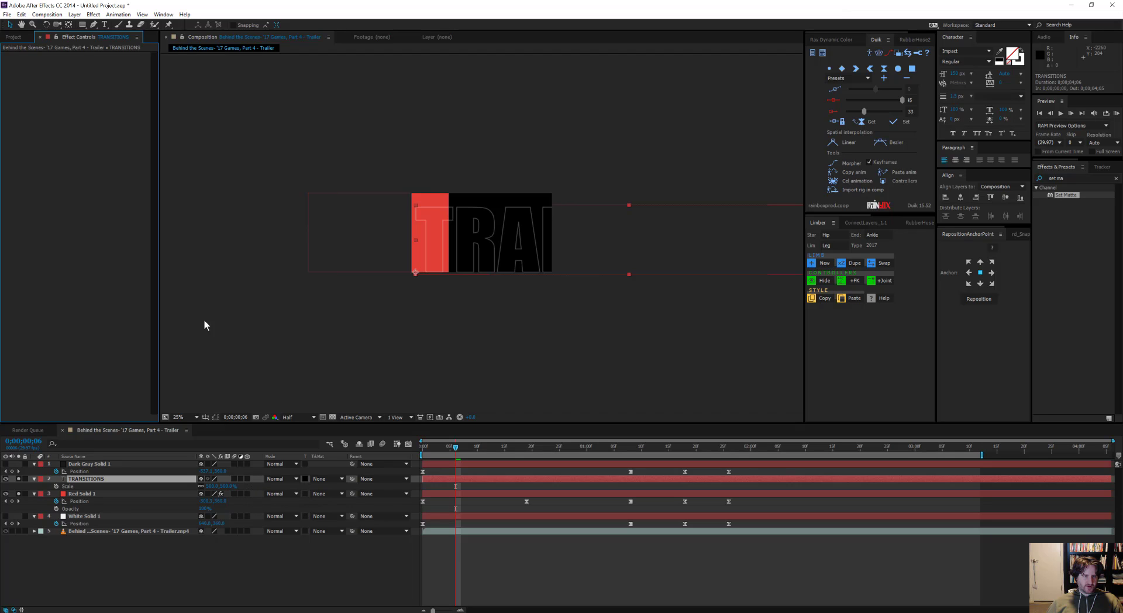
pyautogui.hotkey('ctrl', 'z')
pyautogui.press('.')
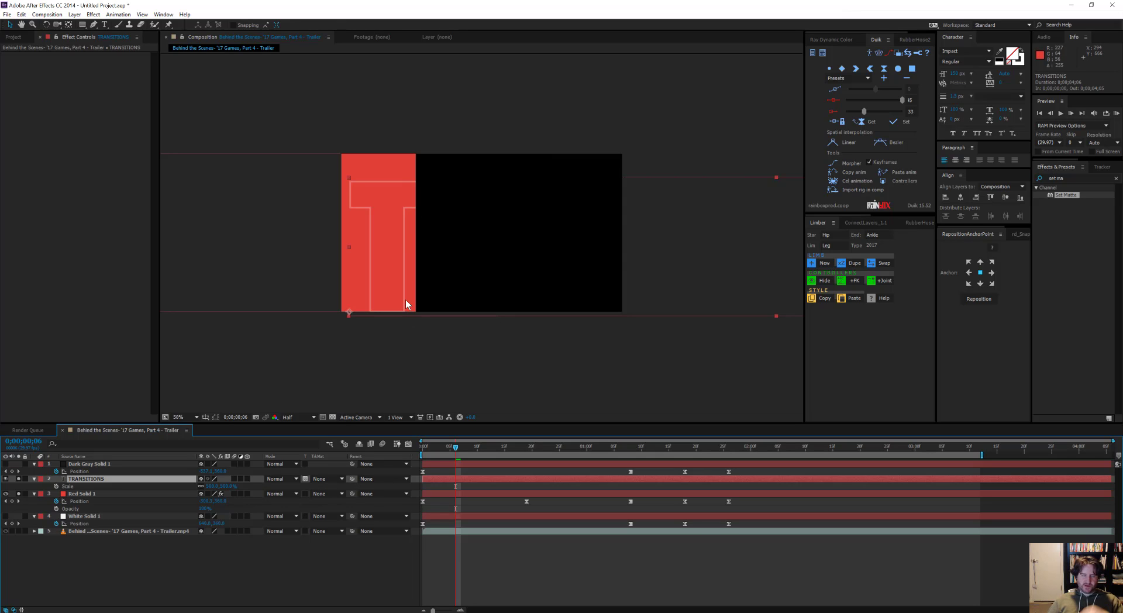
# At 0;00;00;07, show and solo White Solid 1 together with the red solid and the TRANSITIONS text.
pyautogui.moveTo(456, 451)
pyautogui.mouseDown()
pyautogui.moveTo(771, 471)
pyautogui.moveTo(386, 469)
pyautogui.moveTo(829, 484)
pyautogui.moveTo(380, 466)
pyautogui.moveTo(871, 440)
pyautogui.moveTo(413, 444)
pyautogui.moveTo(607, 449)
pyautogui.moveTo(461, 453)
pyautogui.mouseUp()
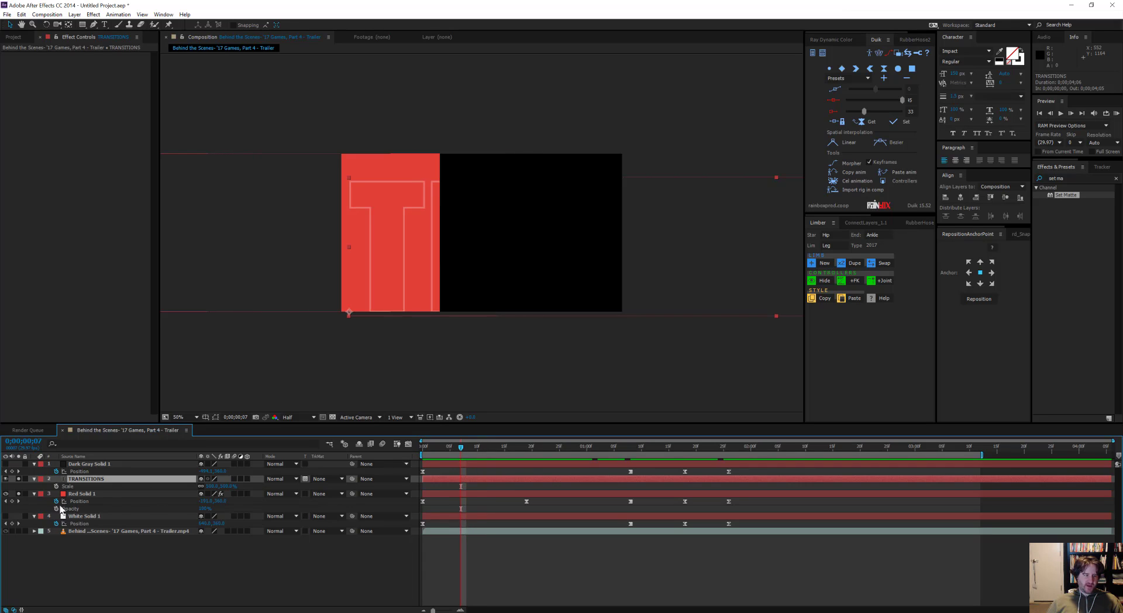
pyautogui.click(18, 516)
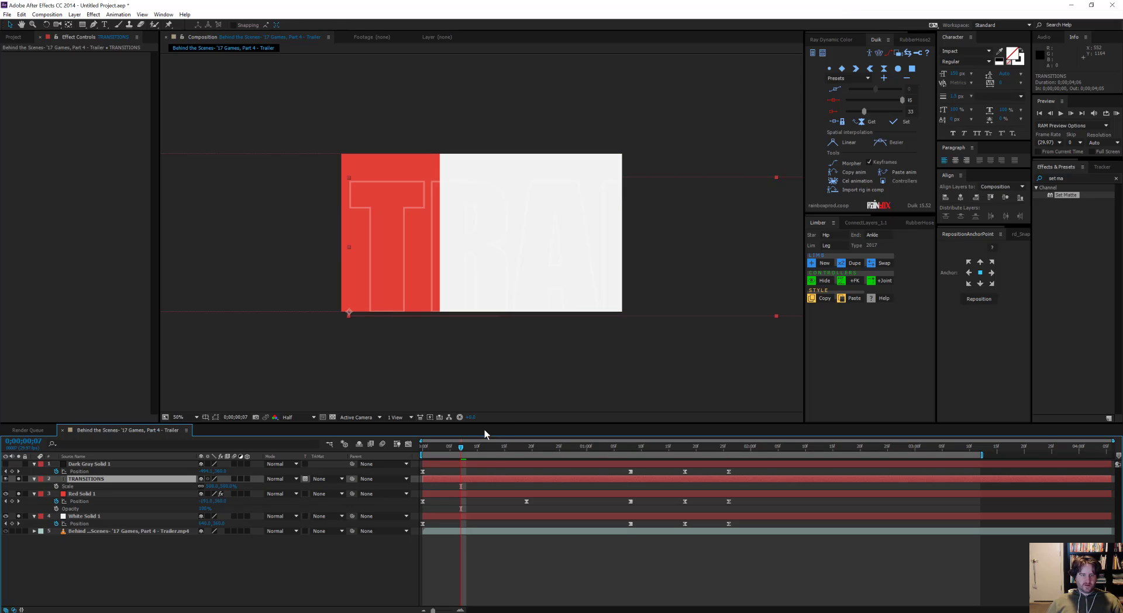
# Try a gray 868686 stroke colour on the TRANSITIONS outline.
pyautogui.click(1018, 62)
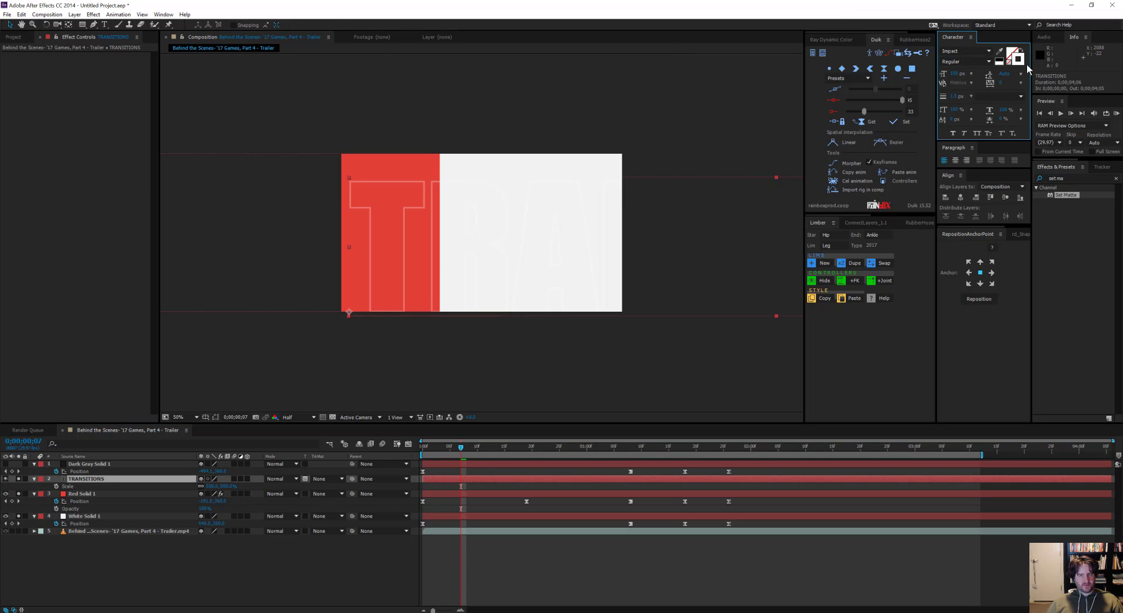
pyautogui.moveTo(138, 72); pyautogui.dragTo(136, 75)
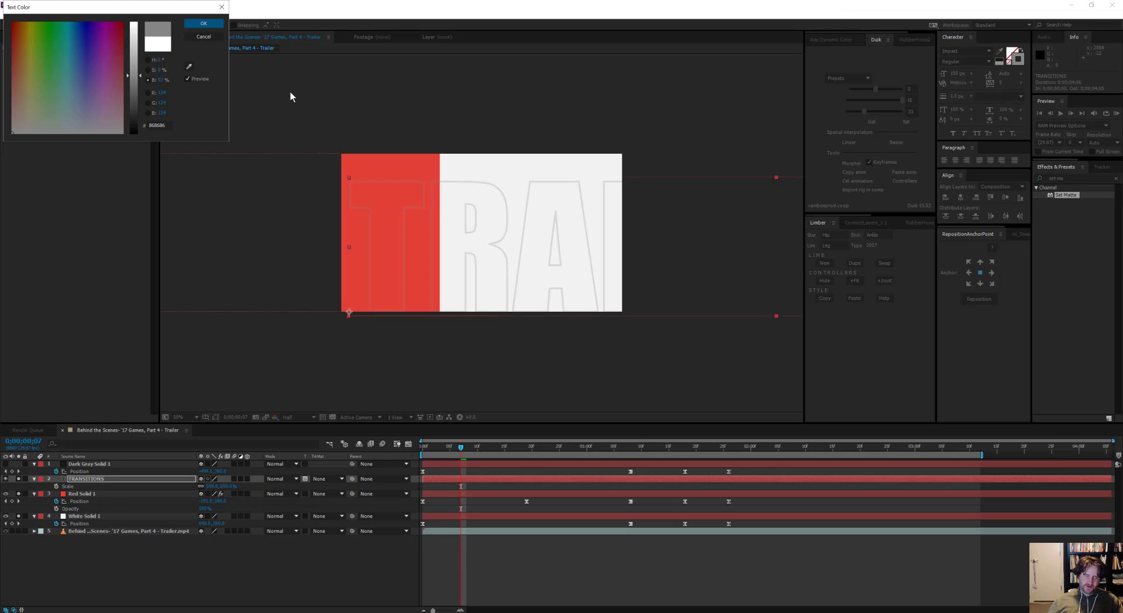
pyautogui.click(204, 36)
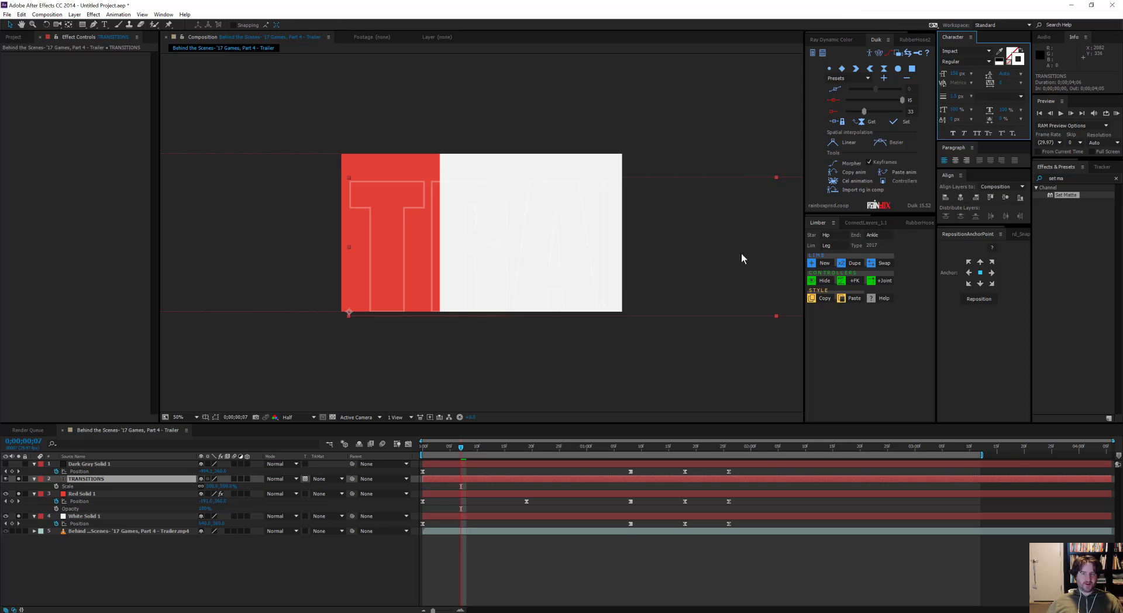
pyautogui.click(110, 581)
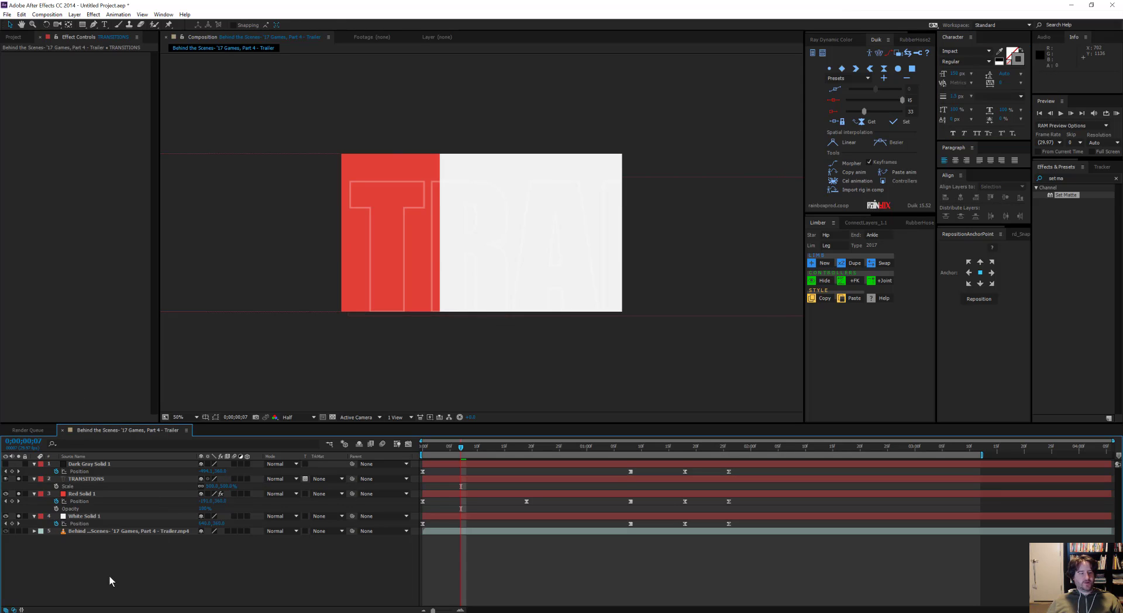
# Move the TRANSITIONS layer directly below Red Solid 1 and set its track matte to Alpha using that solid.
pyautogui.click(93, 479)
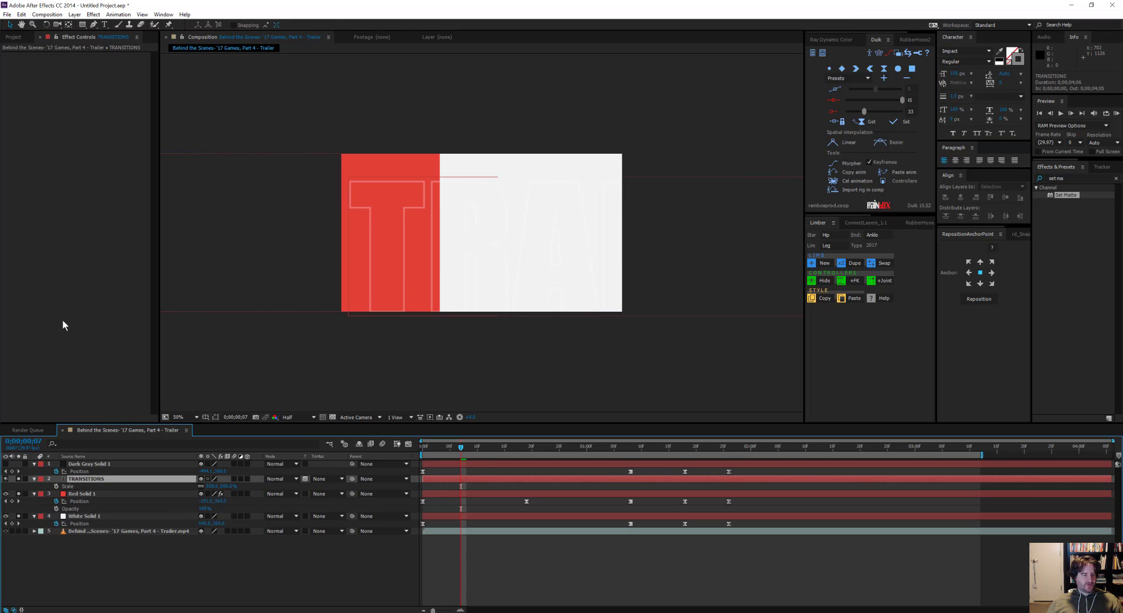
pyautogui.moveTo(88, 479); pyautogui.dragTo(78, 499)
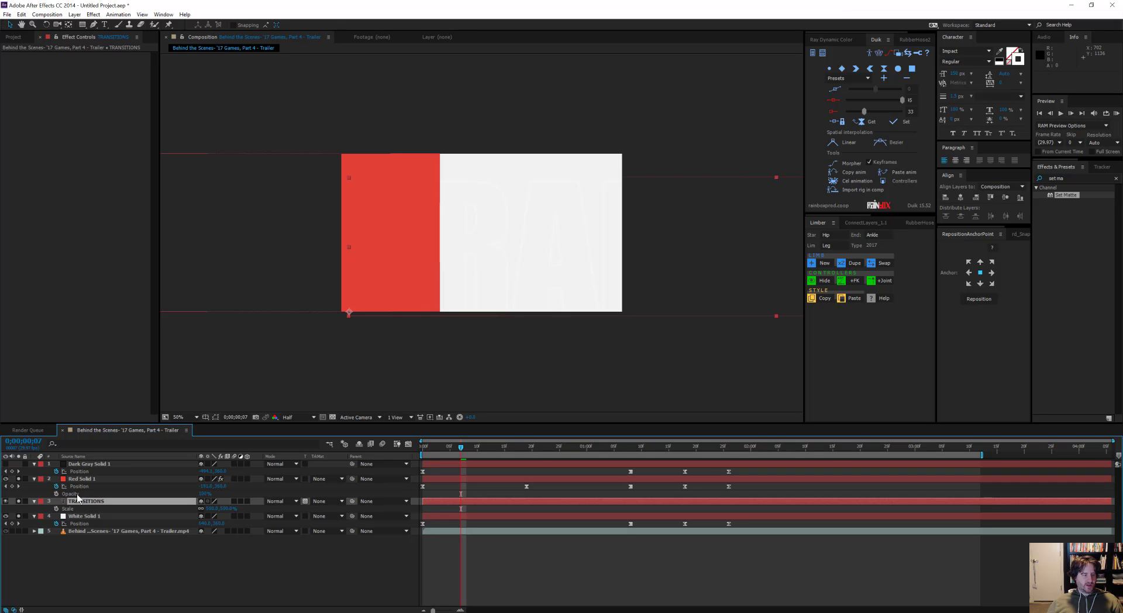
pyautogui.click(324, 501)
pyautogui.click(355, 523)
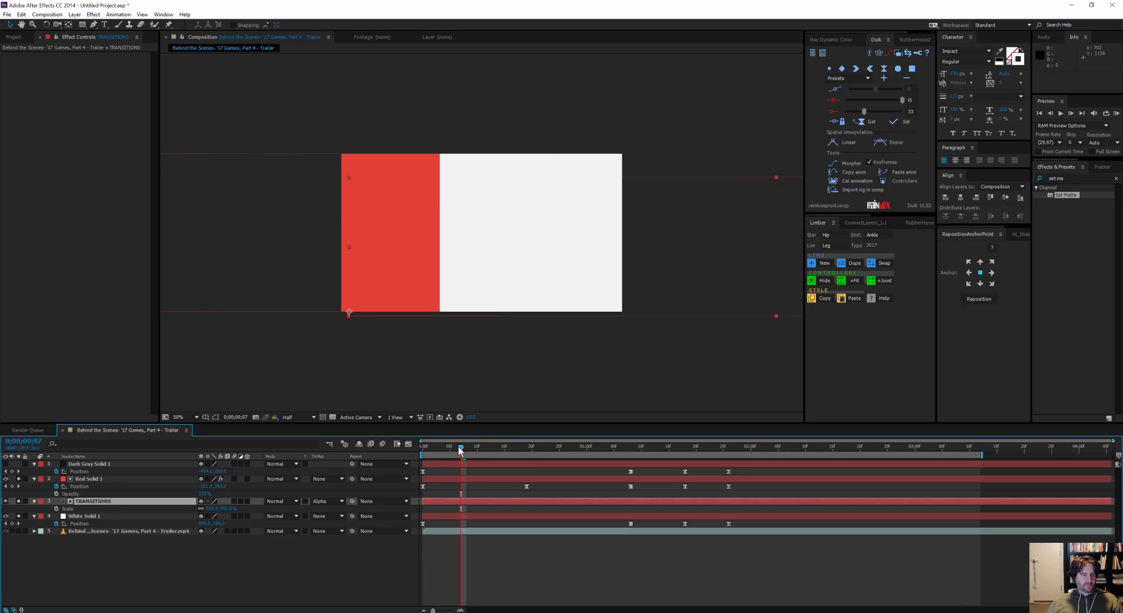
# Duplicate Red Solid 1 and rename the copy Red Solid MATTE.
pyautogui.moveTo(461, 451)
pyautogui.mouseDown()
pyautogui.moveTo(513, 453)
pyautogui.moveTo(468, 459)
pyautogui.mouseUp()
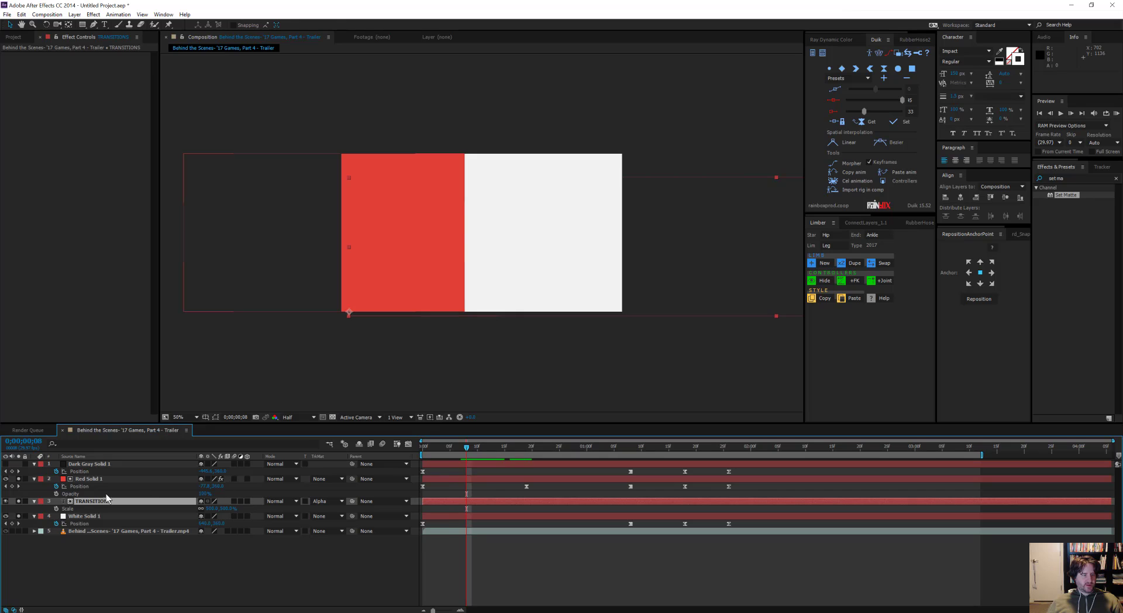
pyautogui.click(92, 480)
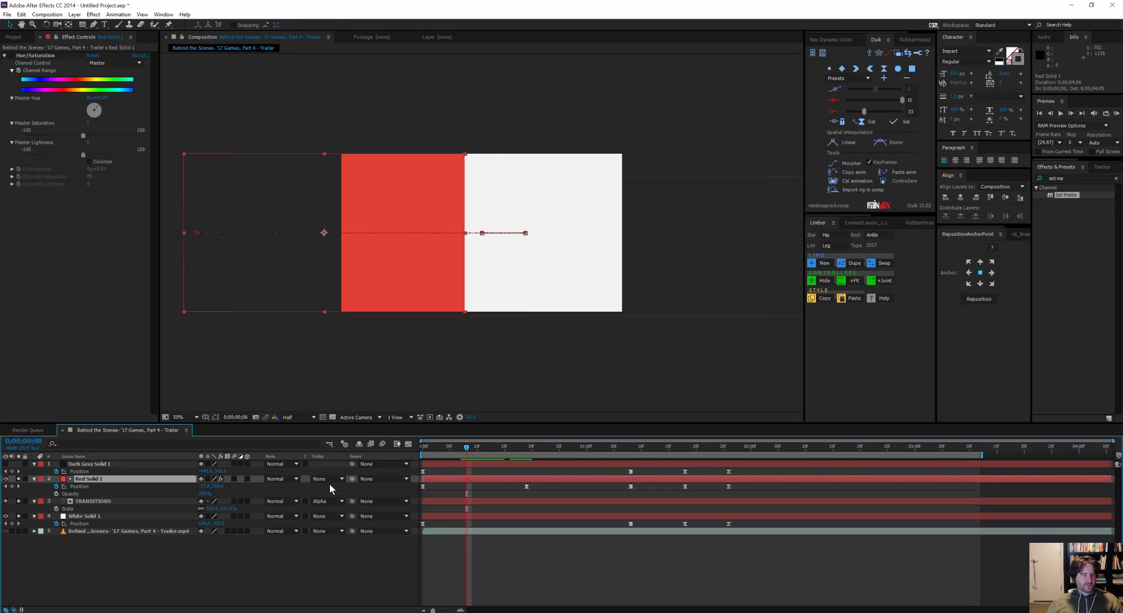
pyautogui.hotkey('ctrl', 'd')
pyautogui.press(']')
pyautogui.press('Return')
pyautogui.press('Right')
pyautogui.press('BackSpace')
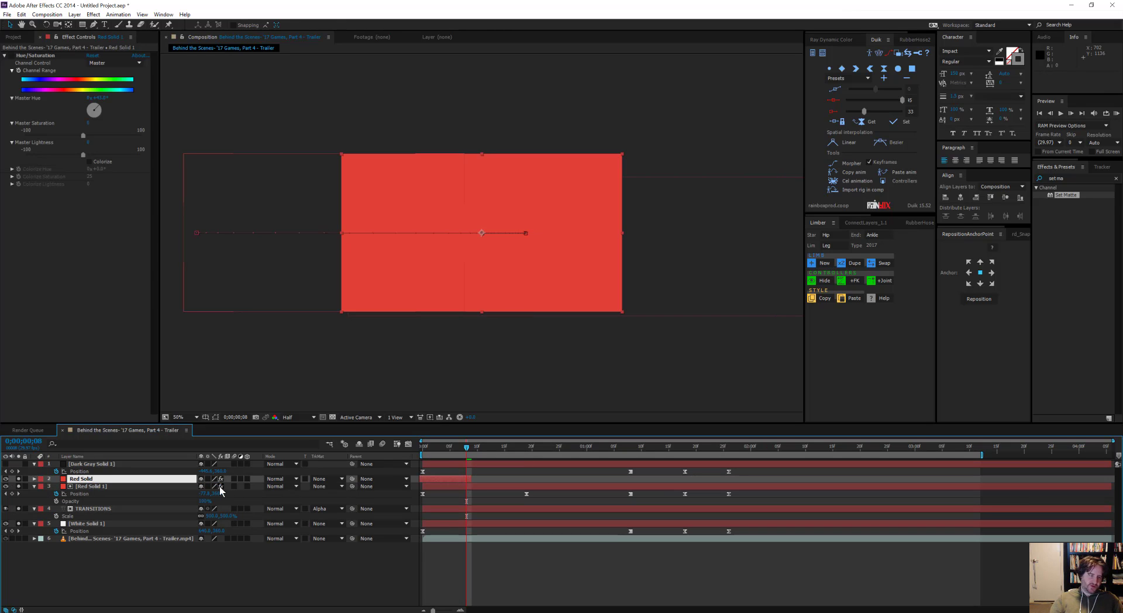
pyautogui.write('MATTE')
pyautogui.press('Return')
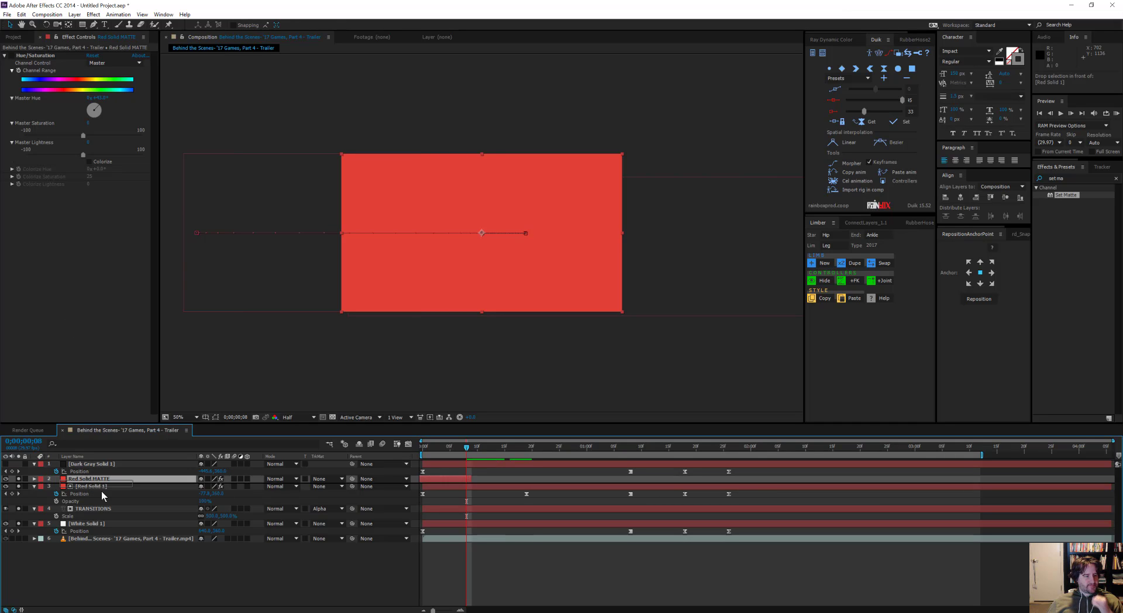
# Place Red Solid MATTE directly above TRANSITIONS, move the pair above Red Solid 1, and hide the matte solid.
pyautogui.hotkey('ctrl', '[')
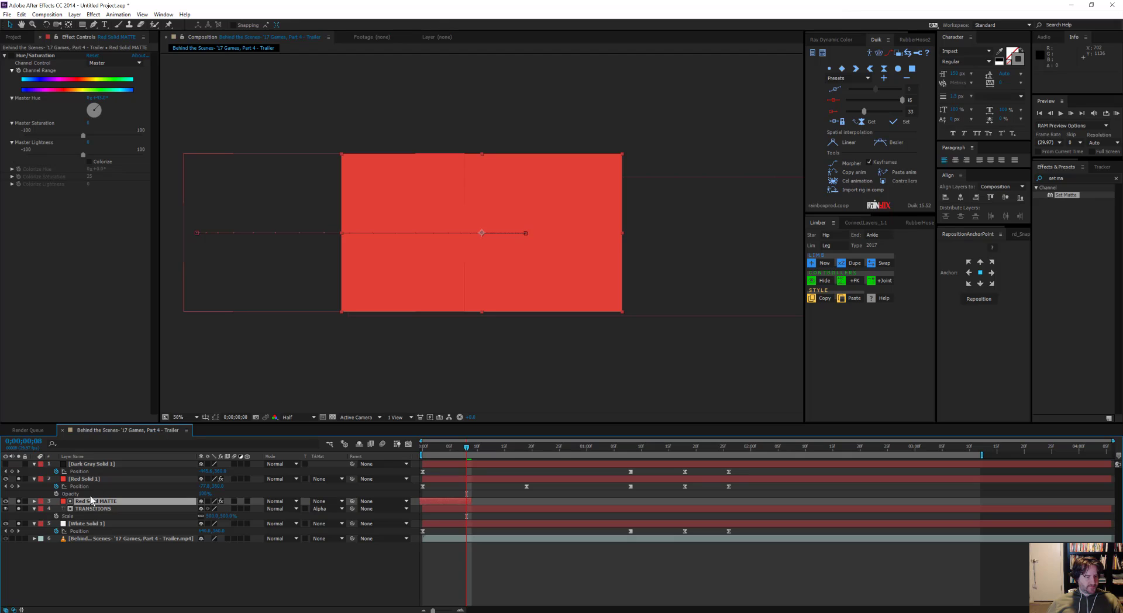
pyautogui.keyDown('ctrl'); pyautogui.click(93, 508); pyautogui.keyUp('ctrl')
pyautogui.hotkey('ctrl', ']')
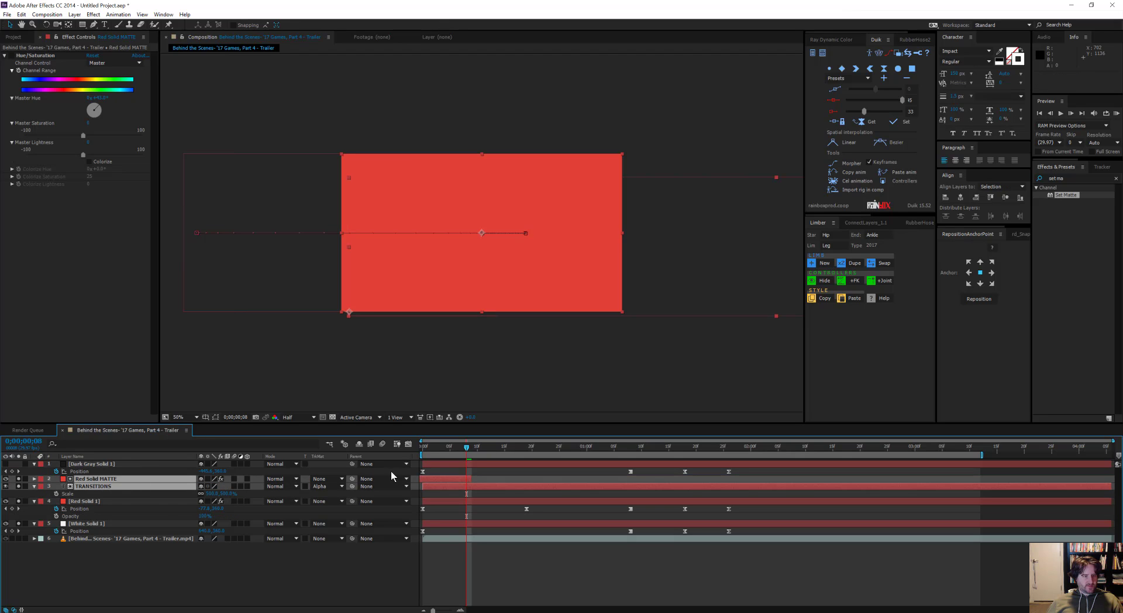
pyautogui.click(86, 579)
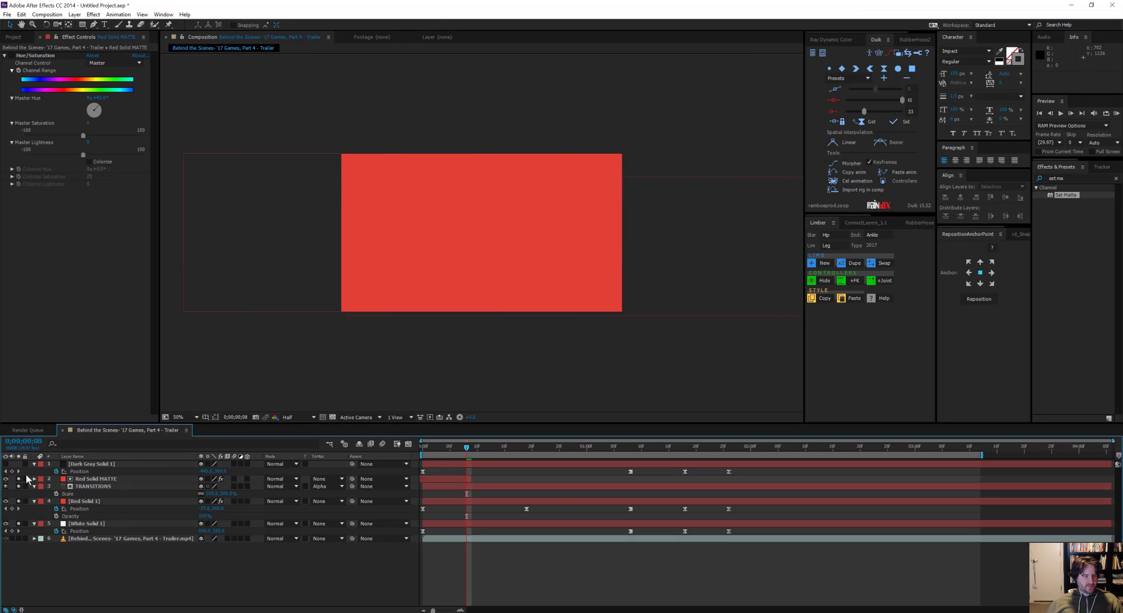
pyautogui.click(5, 478)
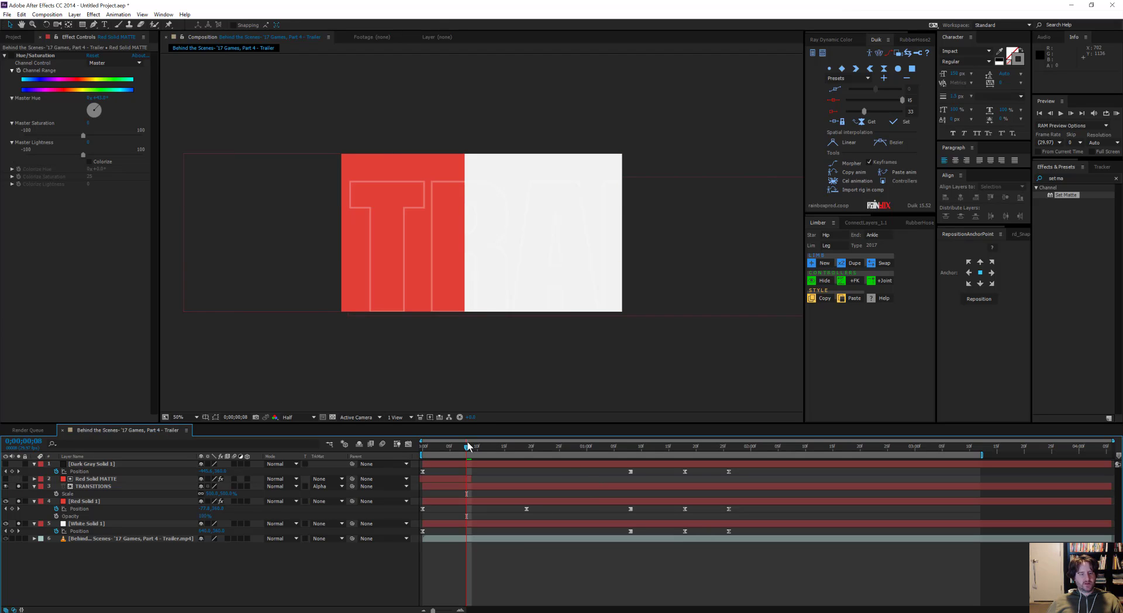
# Reveal the Position keyframes of Red Solid MATTE, shift the layer to start at 0;00;00;00, and check the wipe.
pyautogui.moveTo(473, 446); pyautogui.dragTo(557, 484)
pyautogui.click(435, 478)
pyautogui.press('i')
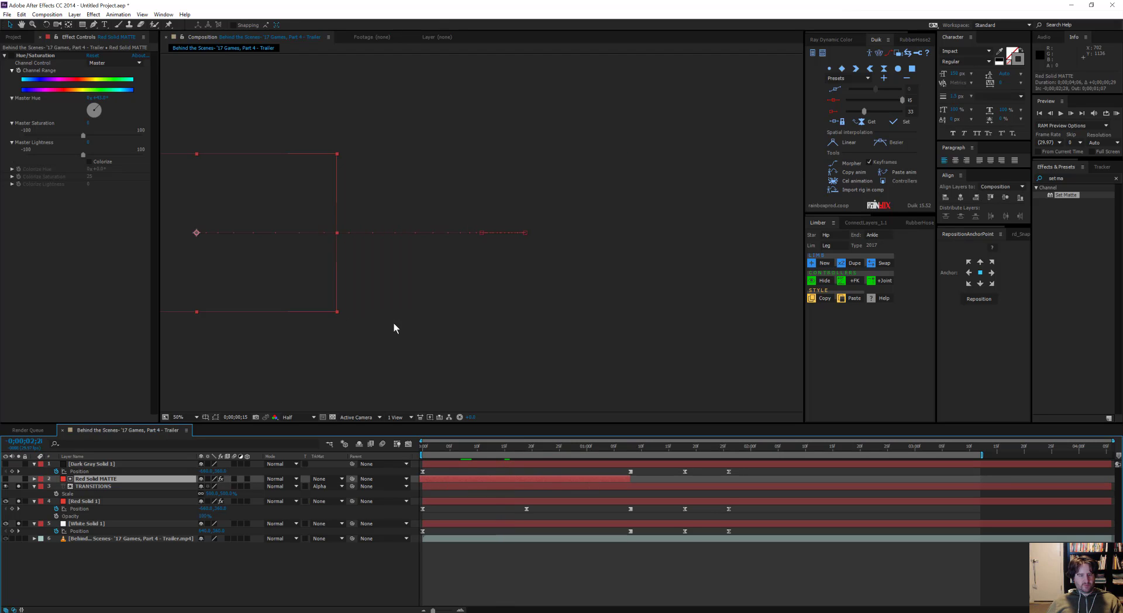
pyautogui.press('p')
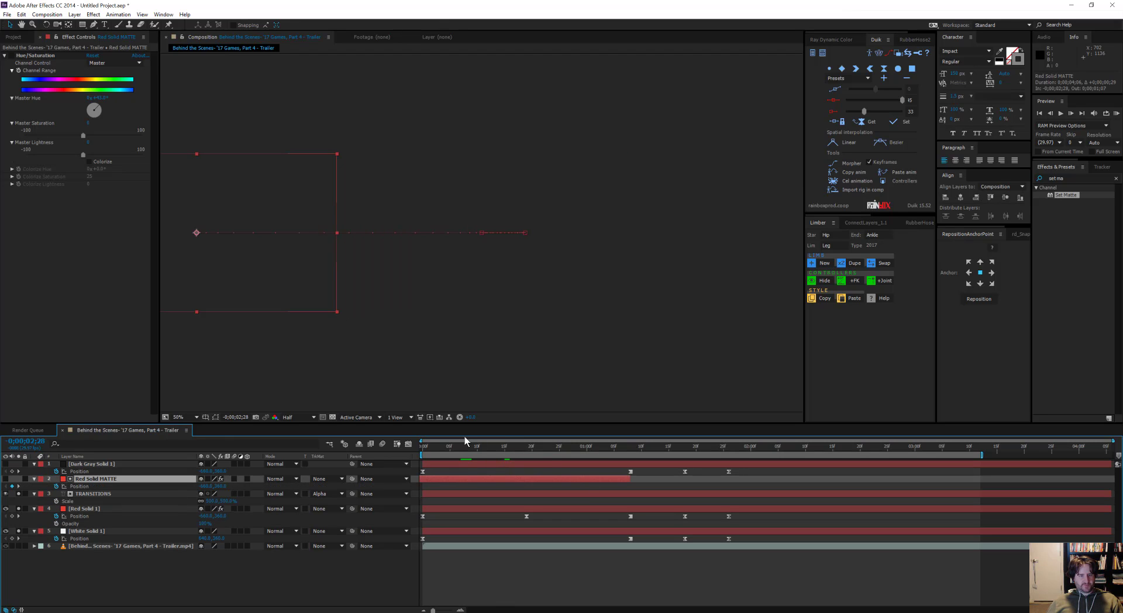
pyautogui.press('Home')
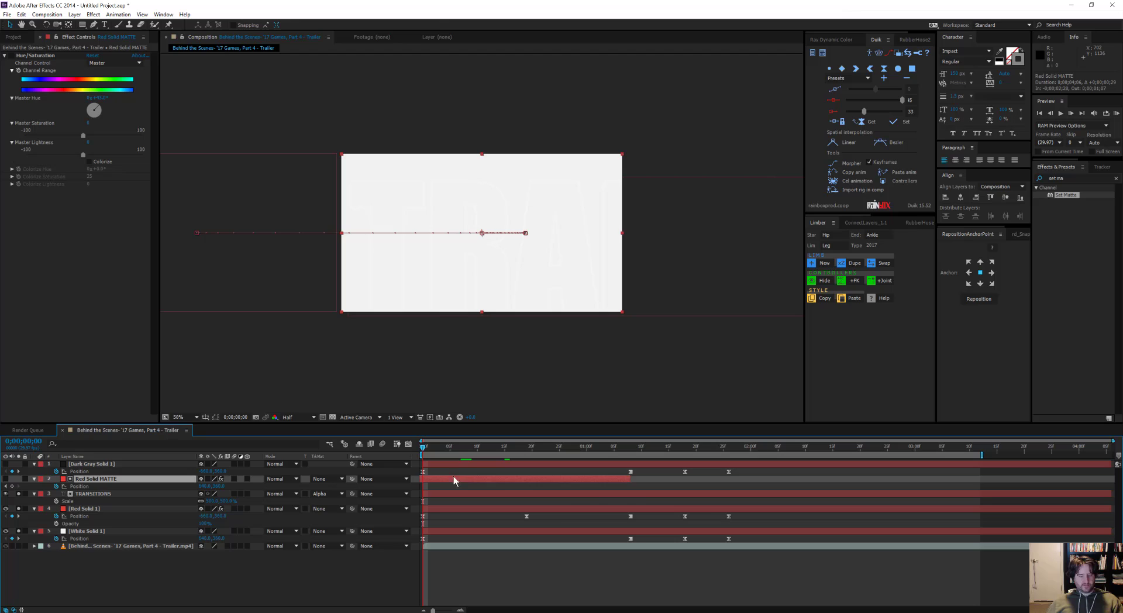
pyautogui.press('[')
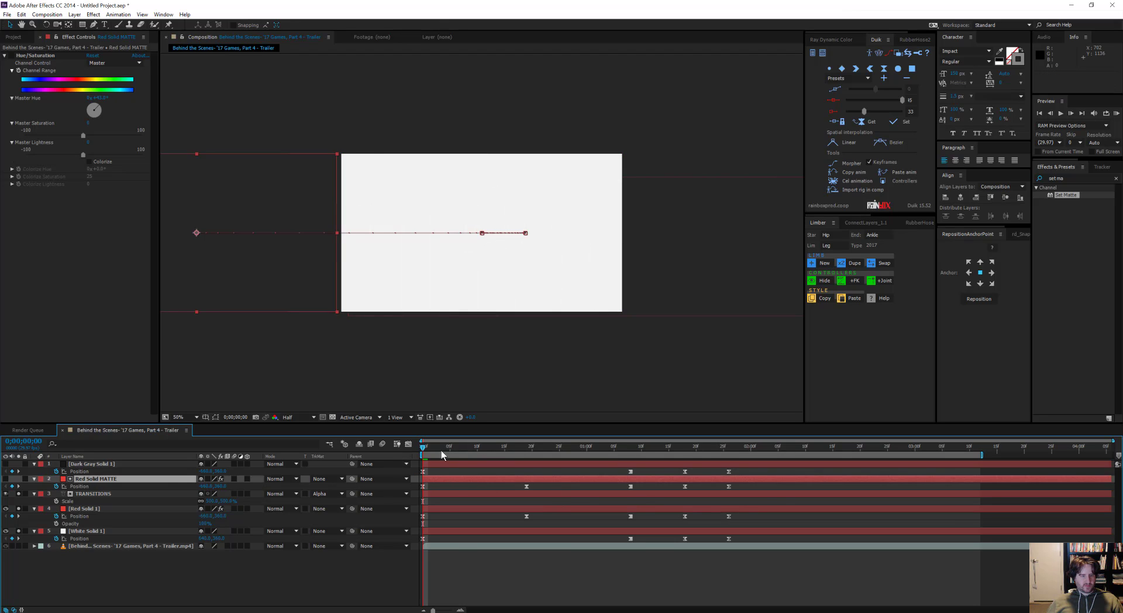
pyautogui.moveTo(442, 455); pyautogui.dragTo(478, 451)
pyautogui.moveTo(552, 452); pyautogui.dragTo(750, 464)
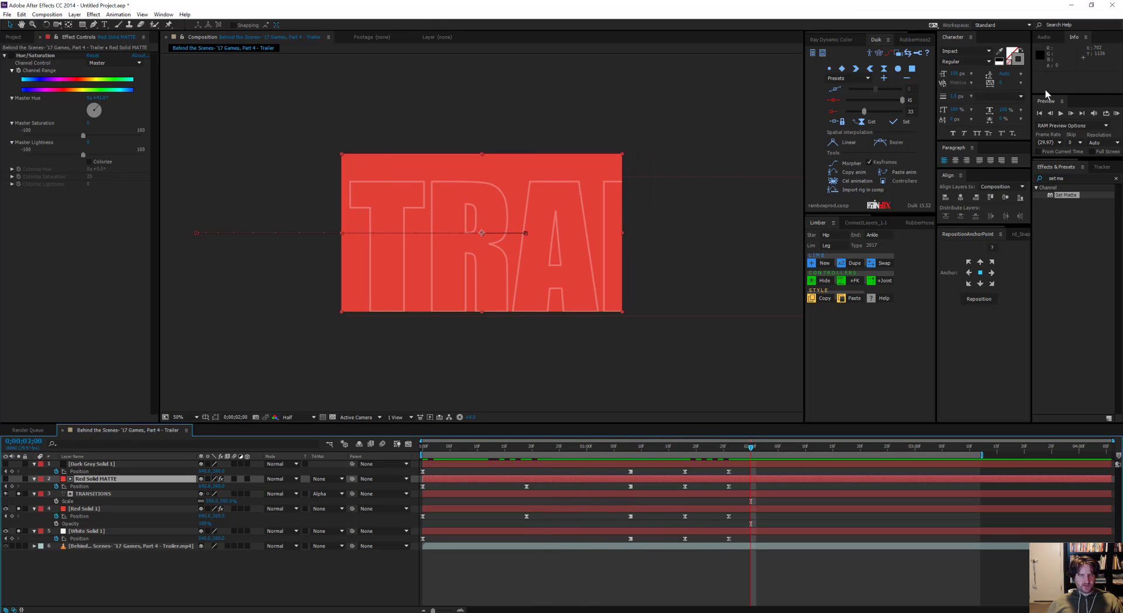
# Try a blue stroke on the TRANSITIONS outline across the wipe and restore the white stroke.
pyautogui.click(1021, 62)
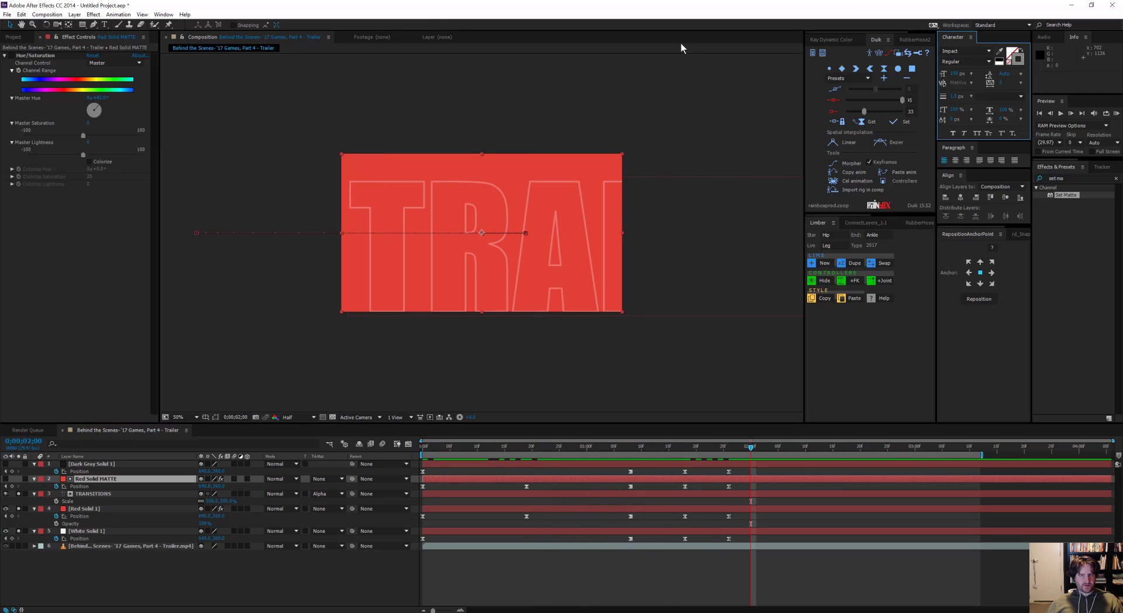
pyautogui.press('Escape')
pyautogui.click(97, 496)
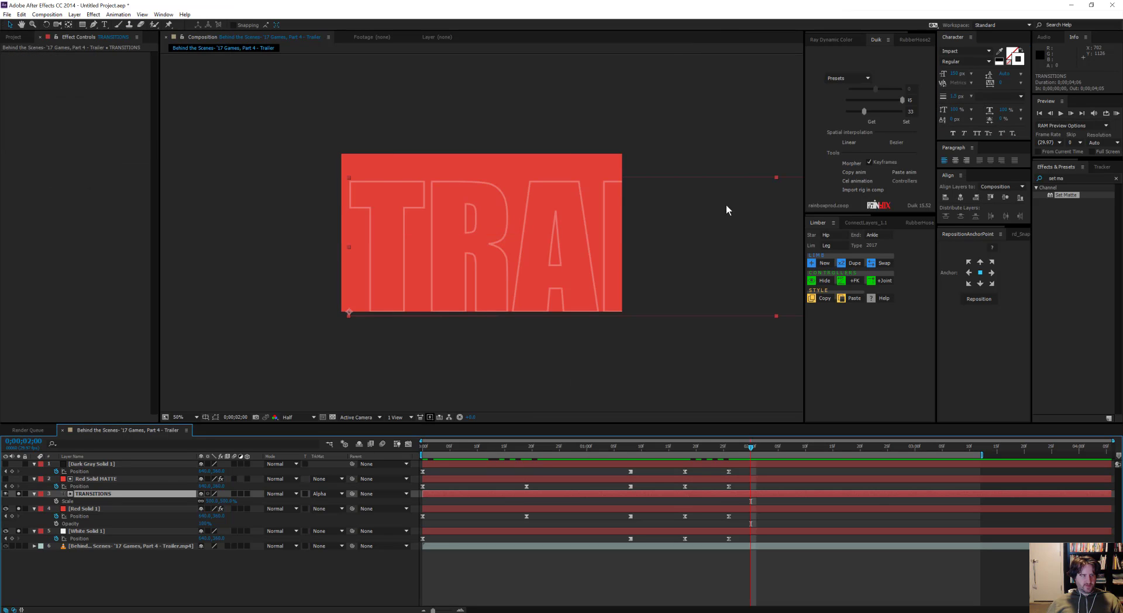
pyautogui.click(1012, 54)
pyautogui.moveTo(108, 74); pyautogui.dragTo(52, 34)
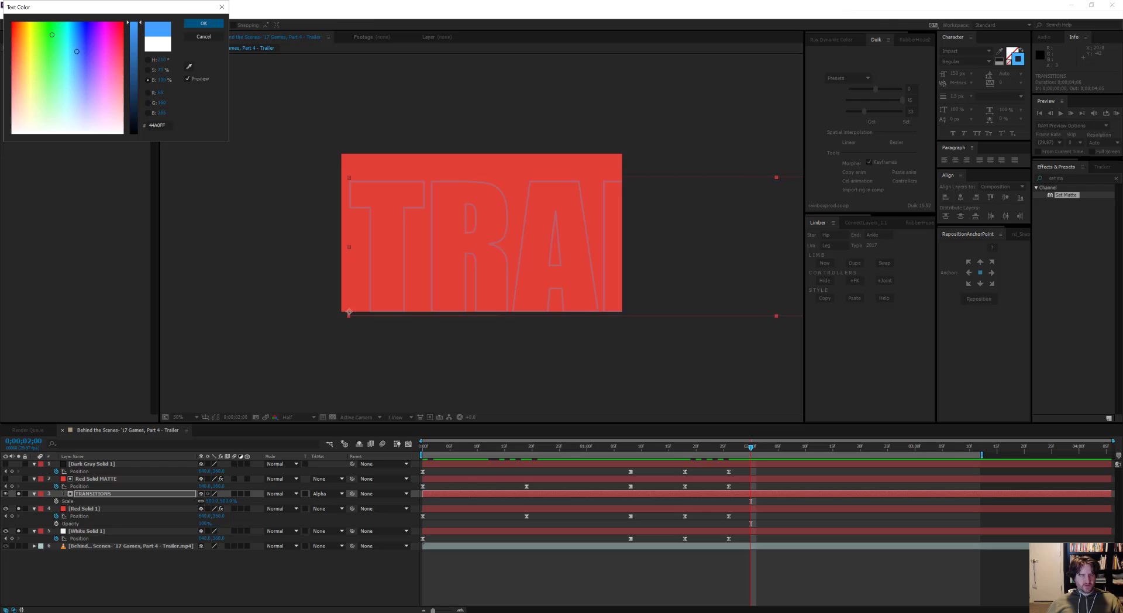
pyautogui.click(205, 25)
pyautogui.moveTo(751, 450)
pyautogui.mouseDown()
pyautogui.moveTo(637, 478)
pyautogui.moveTo(819, 489)
pyautogui.mouseUp()
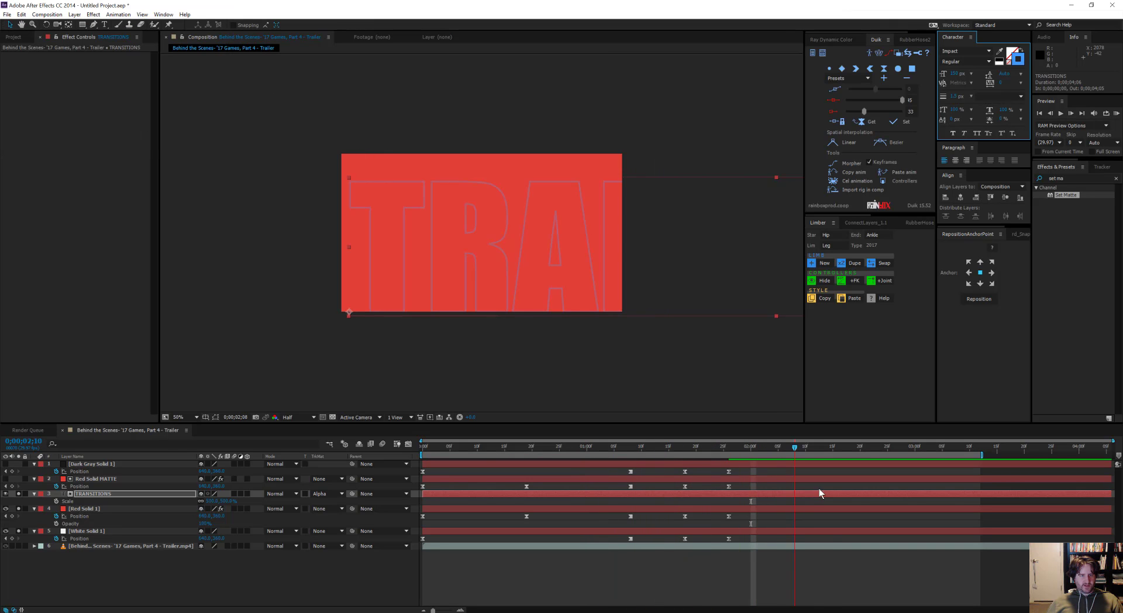
pyautogui.moveTo(701, 496); pyautogui.dragTo(485, 508)
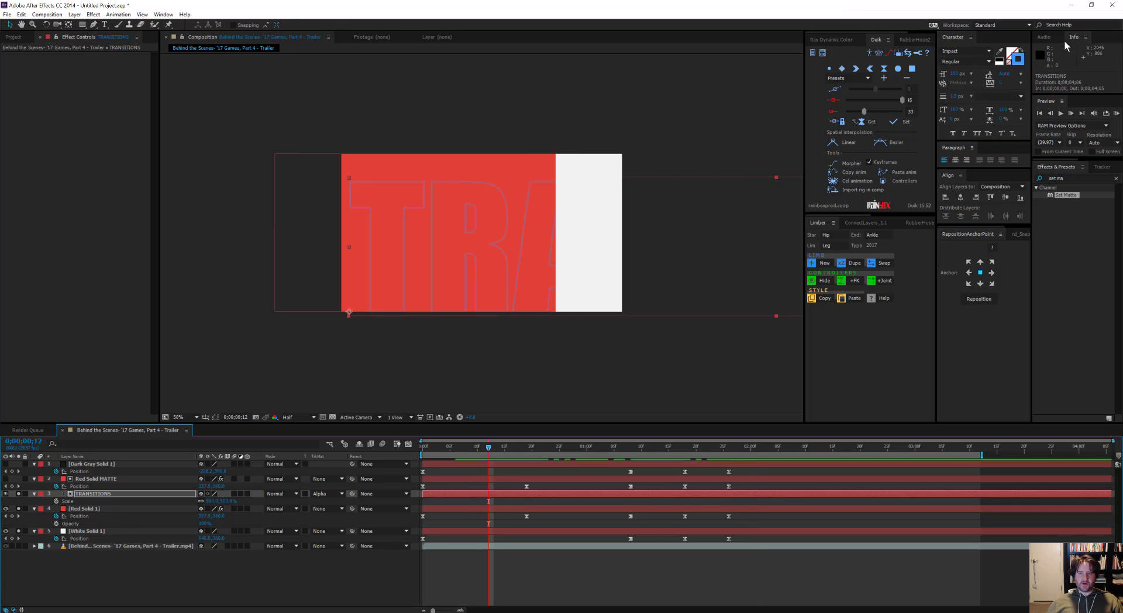
pyautogui.click(999, 64)
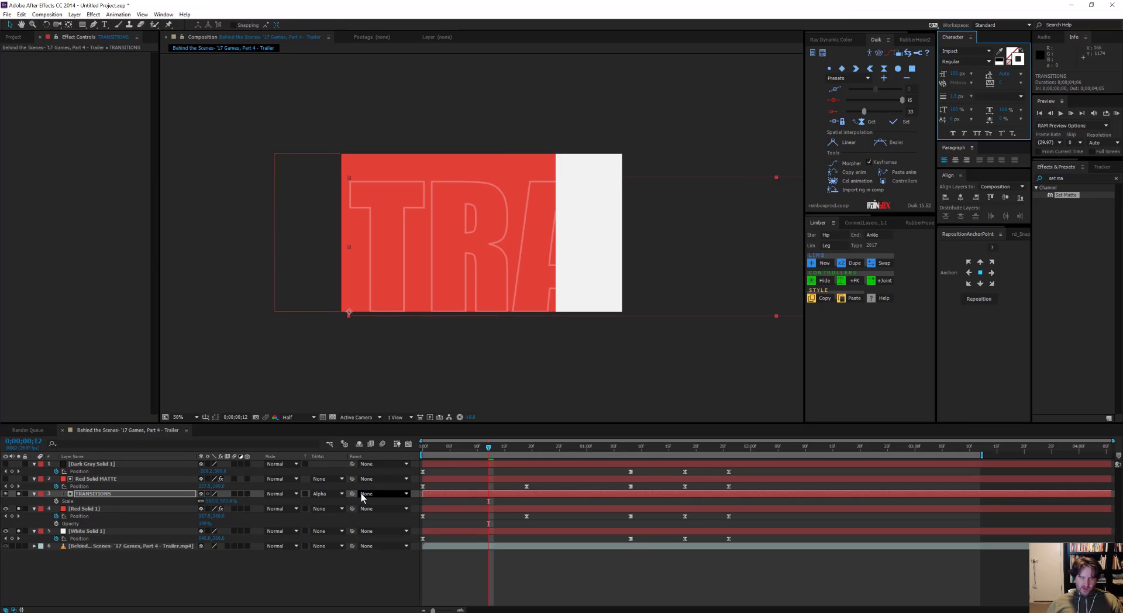
# At 0;00;00;00, remove the Position keyframes from Red Solid MATTE and parent the layer to Red Solid 1.
pyautogui.click(100, 479)
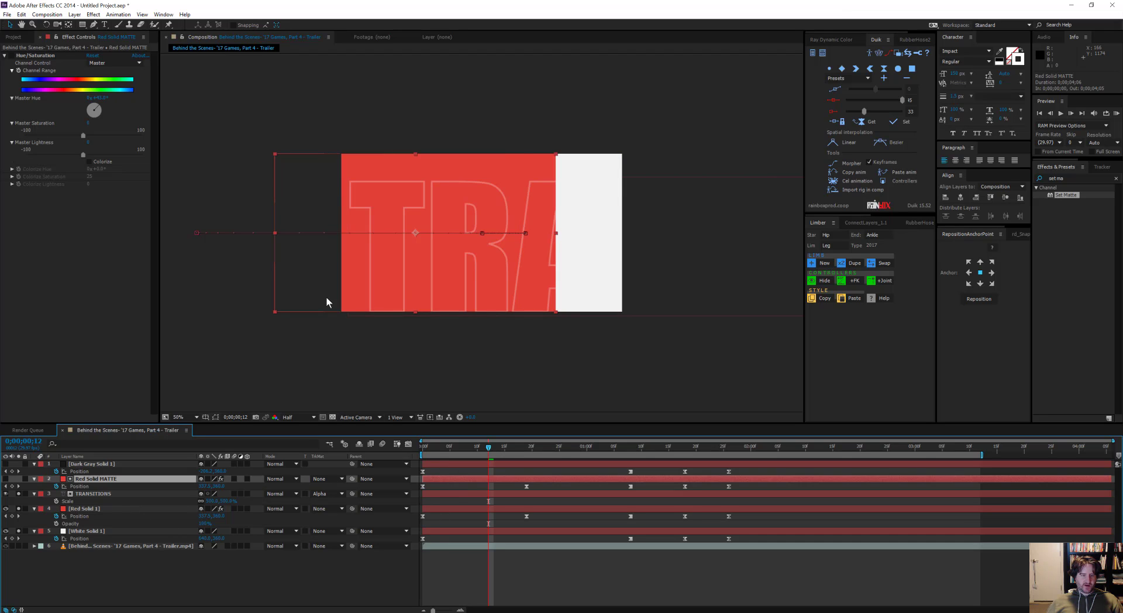
pyautogui.press('Home')
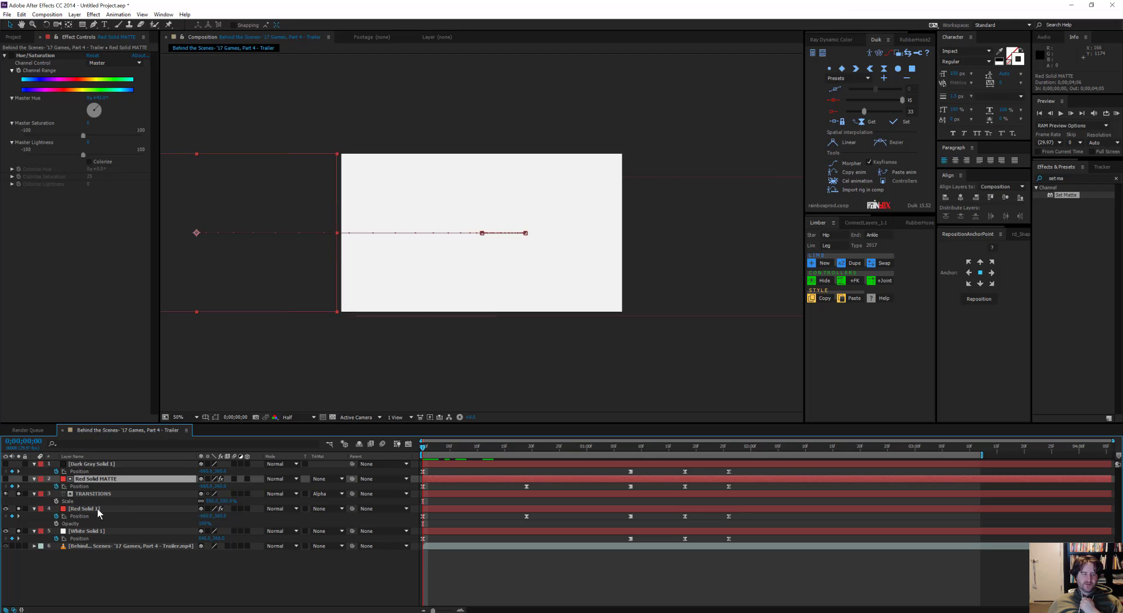
pyautogui.click(56, 486)
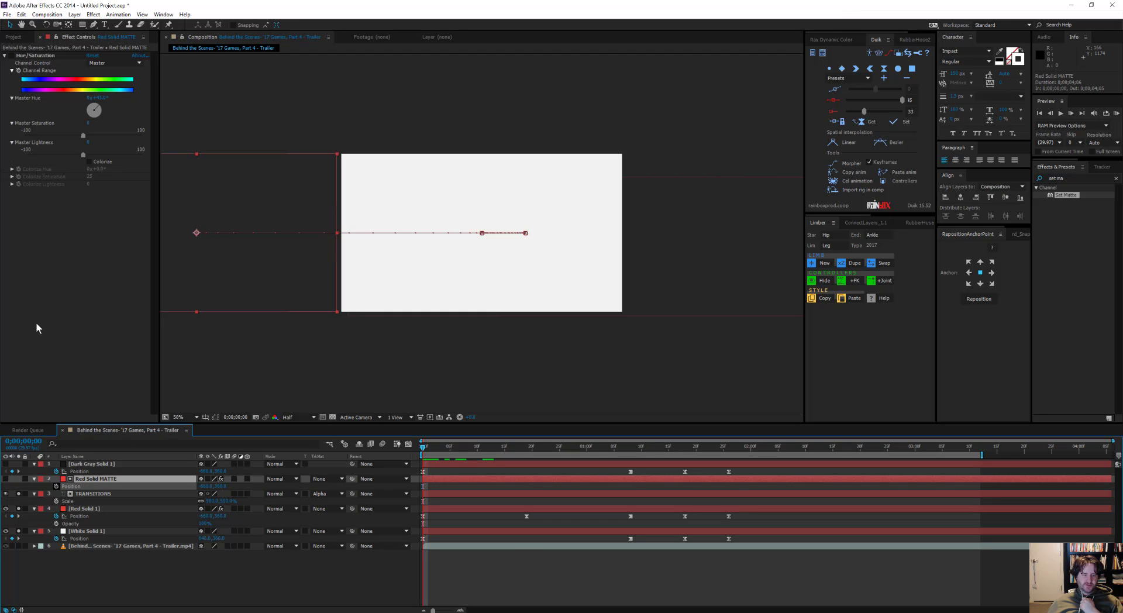
pyautogui.click(111, 480)
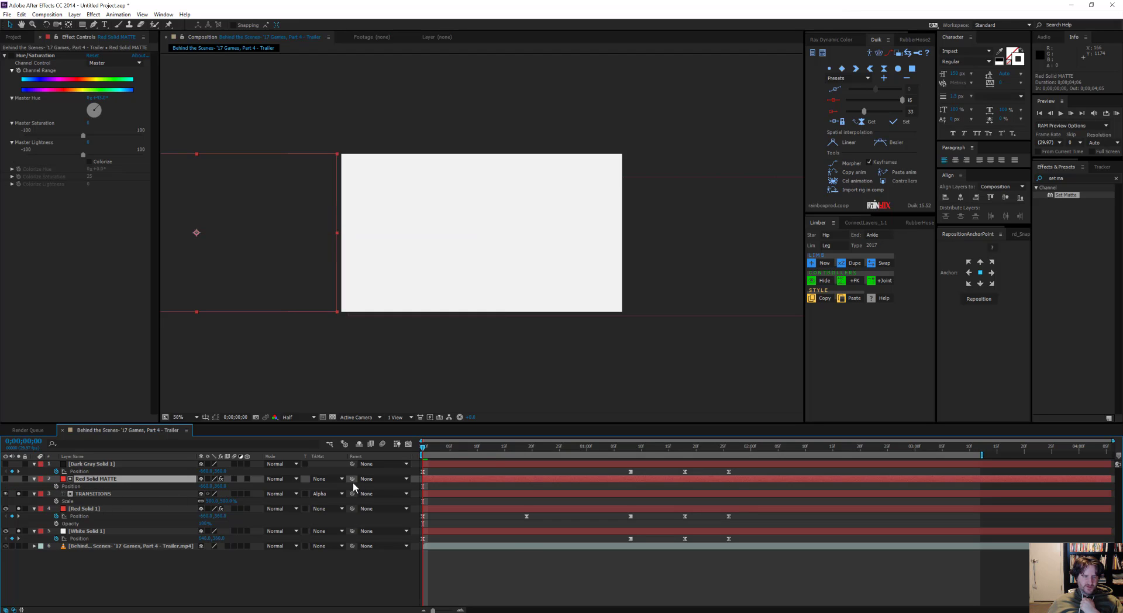
pyautogui.moveTo(352, 479); pyautogui.dragTo(89, 509)
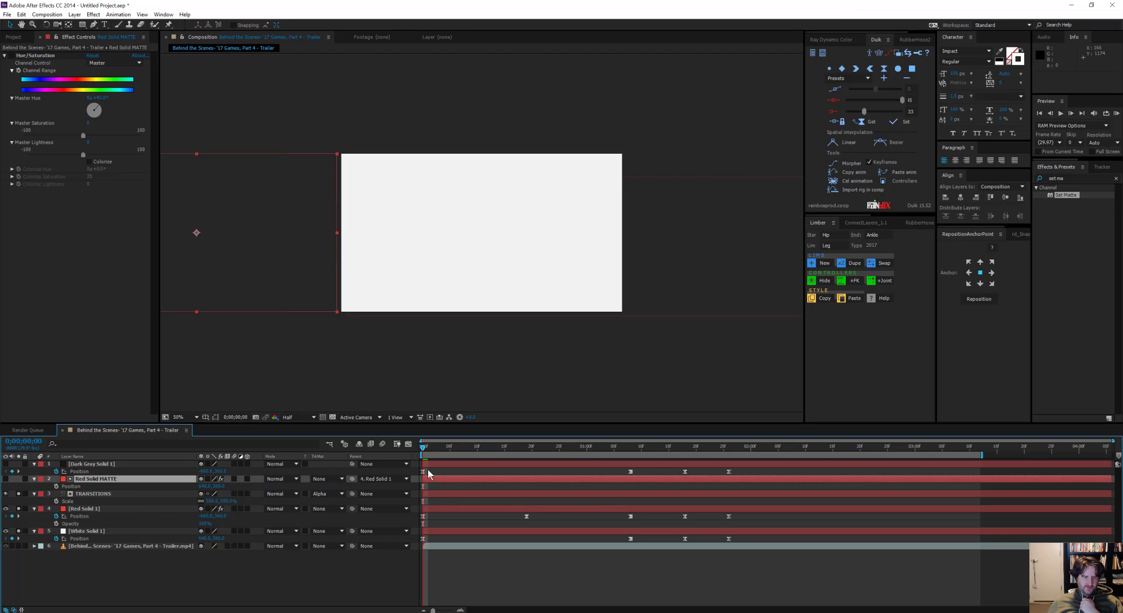
pyautogui.moveTo(424, 450); pyautogui.dragTo(407, 474)
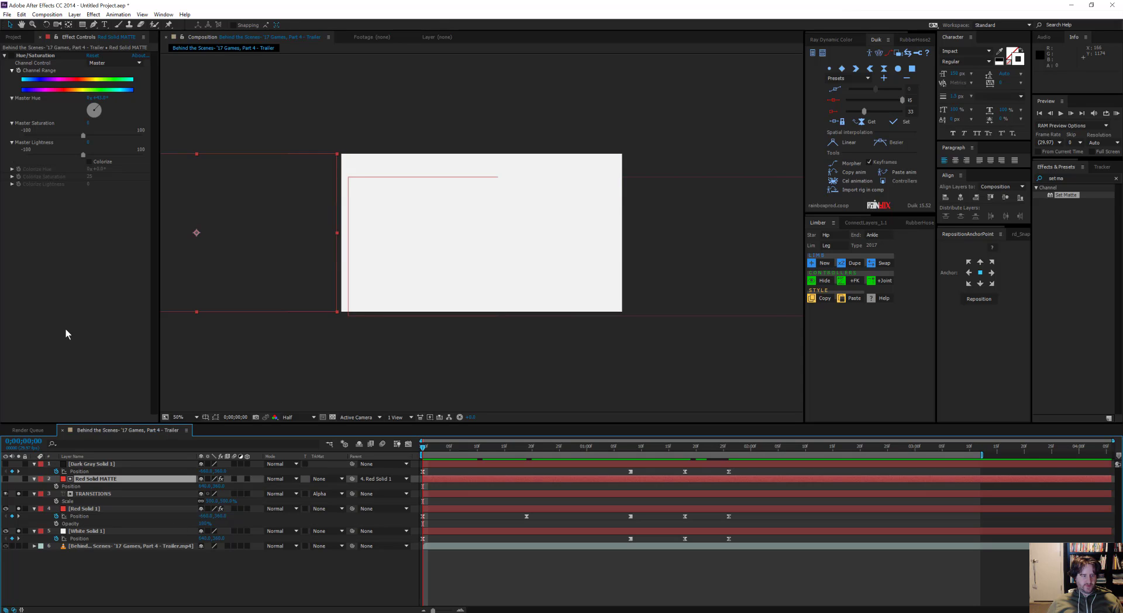
# Paste a copy of the TRANSITIONS text layer directly above White Solid 1 and set it to No Track Matte.
pyautogui.hotkey('ctrl', 'v')
pyautogui.moveTo(106, 479); pyautogui.dragTo(106, 535)
pyautogui.click(328, 530)
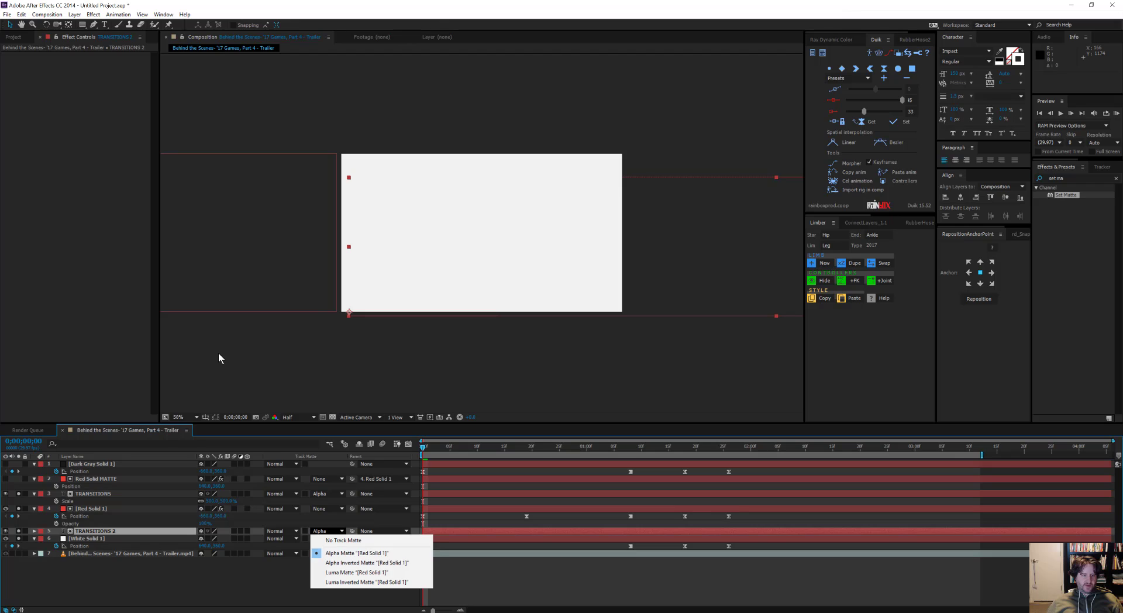
pyautogui.click(343, 541)
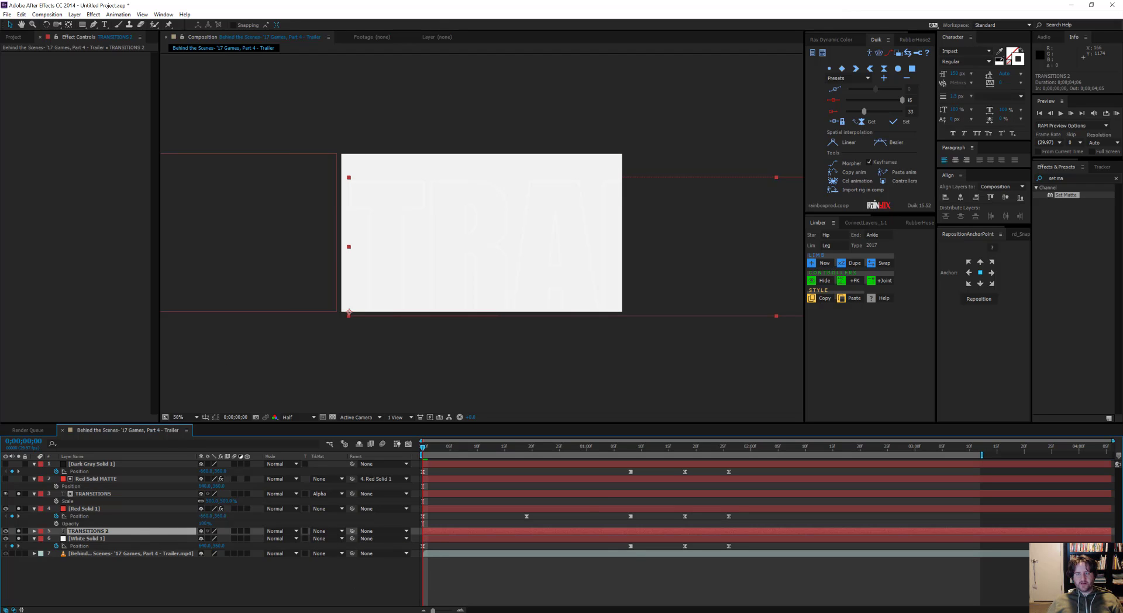
# Give the TRANSITIONS 2 text a black stroke, reposition it over the white solid, and set its scale to 250%.
pyautogui.click(997, 62)
pyautogui.moveTo(730, 251)
pyautogui.mouseDown()
pyautogui.moveTo(260, 243)
pyautogui.moveTo(588, 225)
pyautogui.mouseUp()
pyautogui.press('s')
pyautogui.click(212, 538)
pyautogui.write('250')
pyautogui.press('Return')
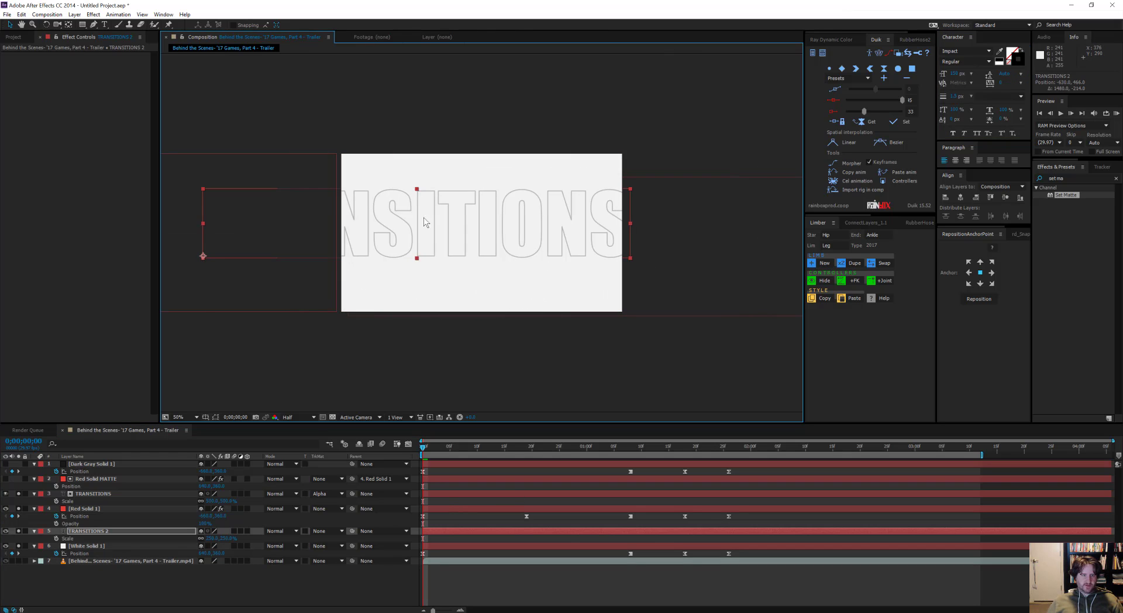
# Break the copied text into two lines, TRANS and ITIONS, and move it into the white frame.
pyautogui.hotkey('ctrl', 't')
pyautogui.click(435, 221)
pyautogui.press('Return')
pyautogui.click(10, 25)
pyautogui.moveTo(293, 244); pyautogui.dragTo(461, 227)
pyautogui.hotkey('ctrl', 't')
pyautogui.click(586, 228)
pyautogui.press('Return')
pyautogui.press('Right')
pyautogui.press('Delete')
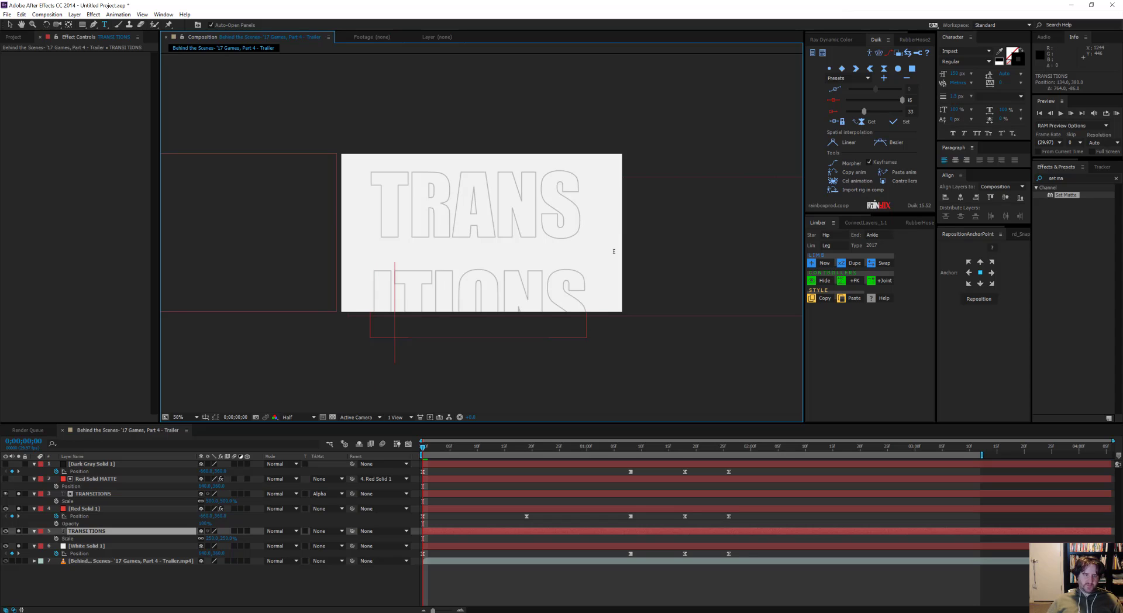
# Tighten the leading between TRANS and ITIONS and centre the two-line text in the composition.
pyautogui.click(10, 25)
pyautogui.moveTo(1002, 74); pyautogui.dragTo(925, 74)
pyautogui.moveTo(491, 215); pyautogui.dragTo(552, 199)
pyautogui.moveTo(1003, 74); pyautogui.dragTo(983, 73)
pyautogui.moveTo(544, 197); pyautogui.dragTo(532, 208)
pyautogui.click(1006, 197)
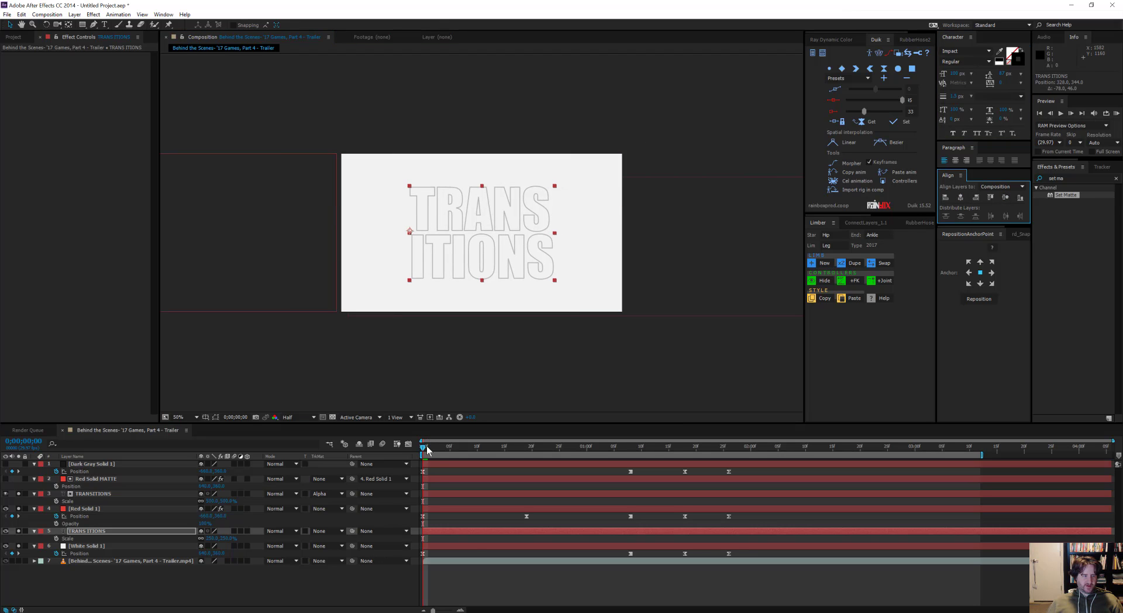
# Scrub through the wipe and hide the solid and text layers to examine the opening frames of the reference trailer.
pyautogui.moveTo(427, 446); pyautogui.dragTo(789, 447)
pyautogui.moveTo(673, 448); pyautogui.dragTo(456, 462)
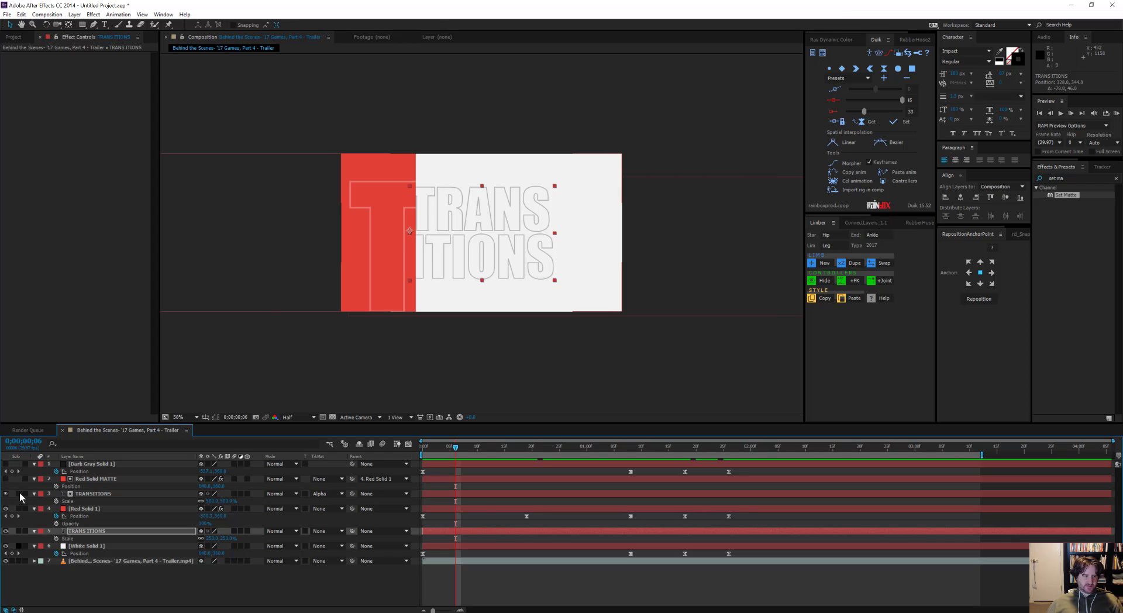
pyautogui.moveTo(6, 545); pyautogui.dragTo(5, 494)
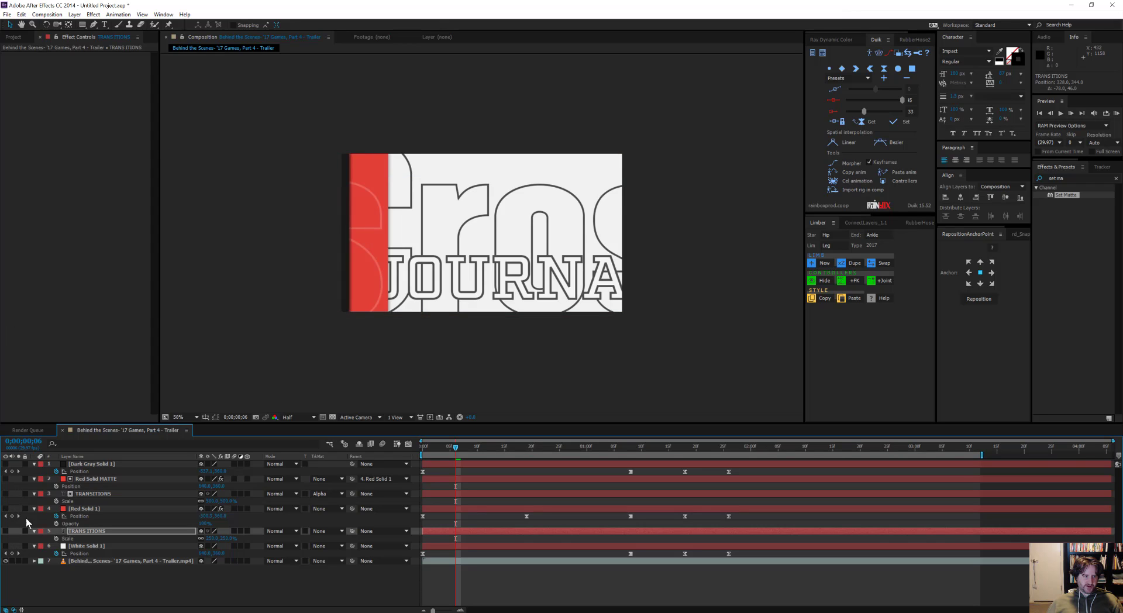
pyautogui.click(44, 561)
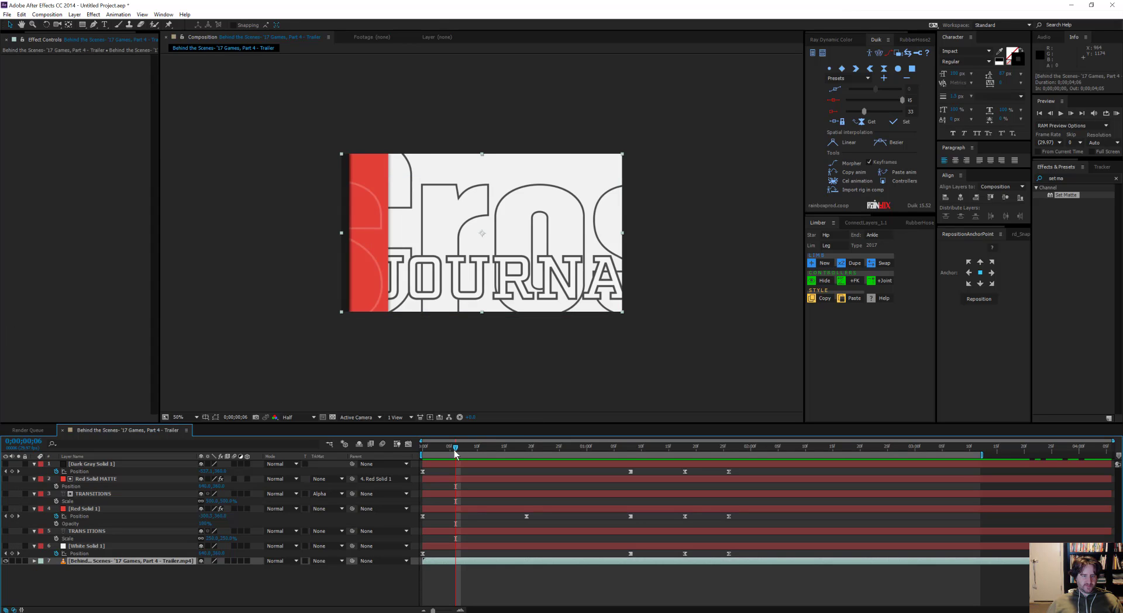
pyautogui.moveTo(457, 448); pyautogui.dragTo(395, 466)
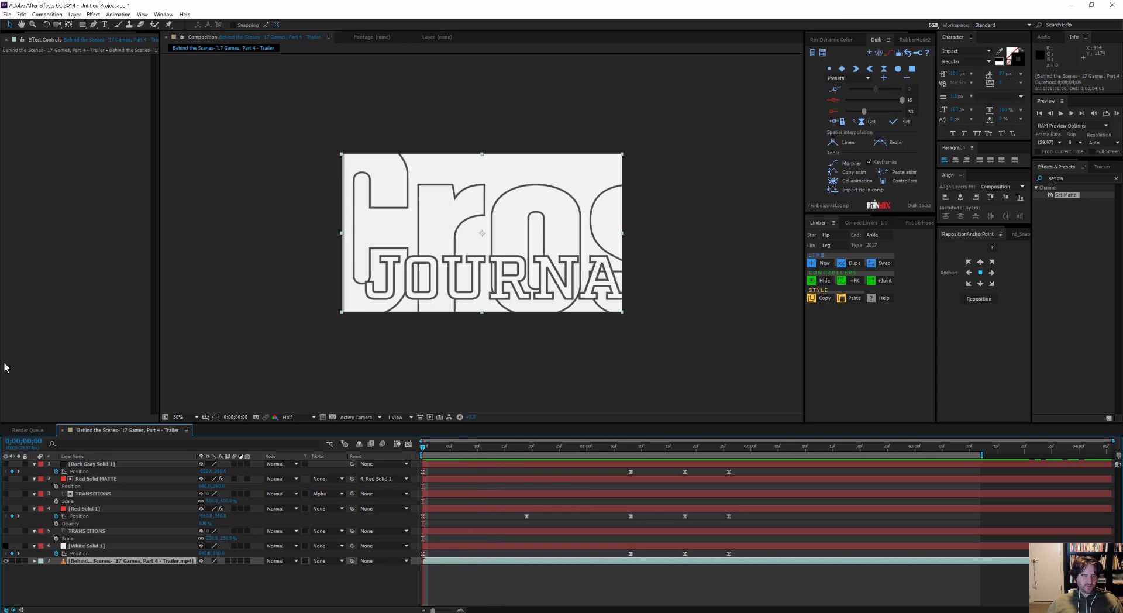
# At 0;00;00;00, show White Solid 1 and the two-line TRANS ITIONS text again.
pyautogui.click(5, 546)
pyautogui.click(5, 531)
pyautogui.press('space')
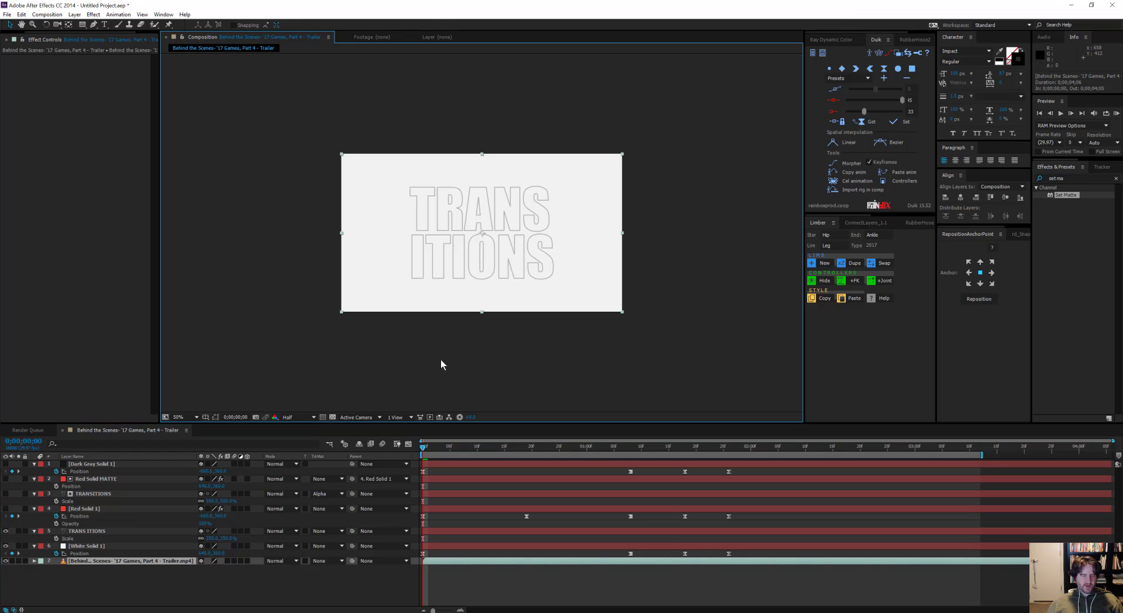
pyautogui.click(101, 546)
pyautogui.keyDown('shift'); pyautogui.click(165, 531); pyautogui.keyUp('shift')
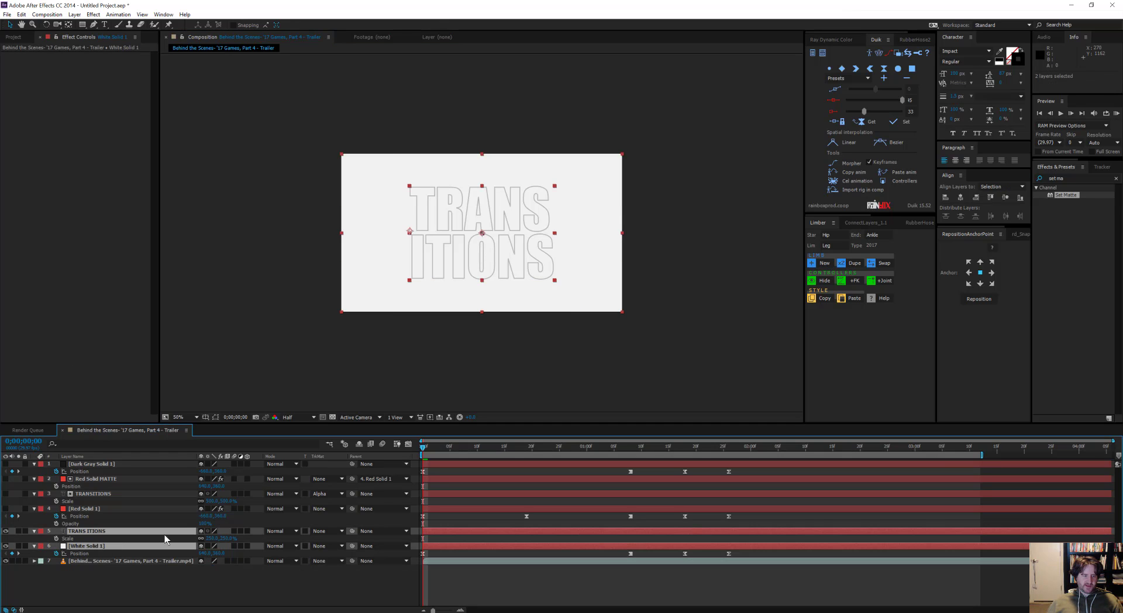
pyautogui.click(97, 546)
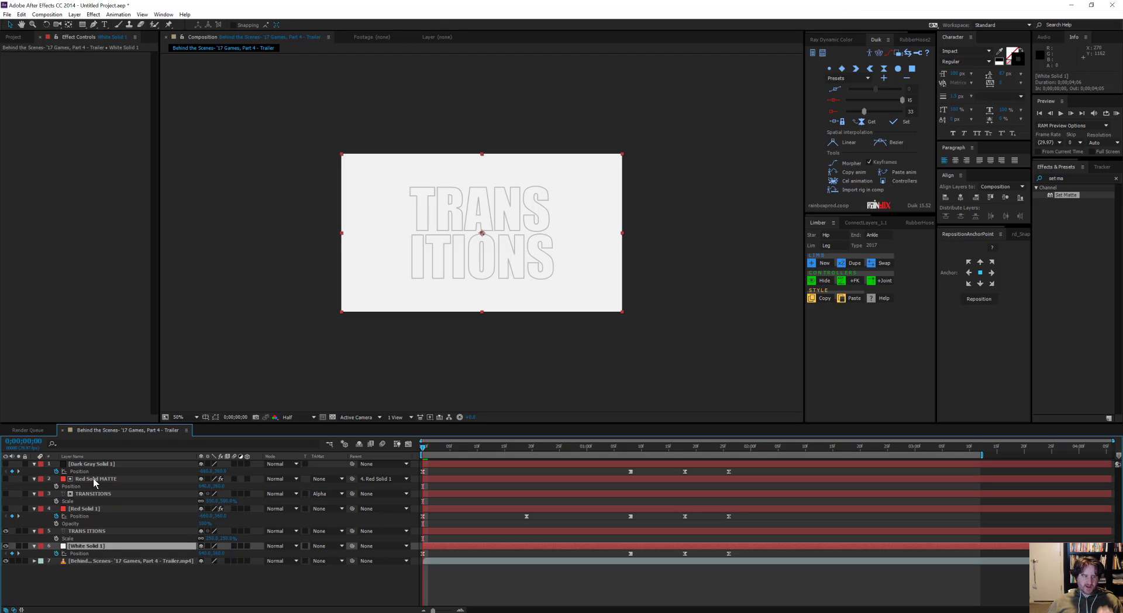
pyautogui.keyDown('ctrl'); pyautogui.click(95, 528); pyautogui.keyUp('ctrl')
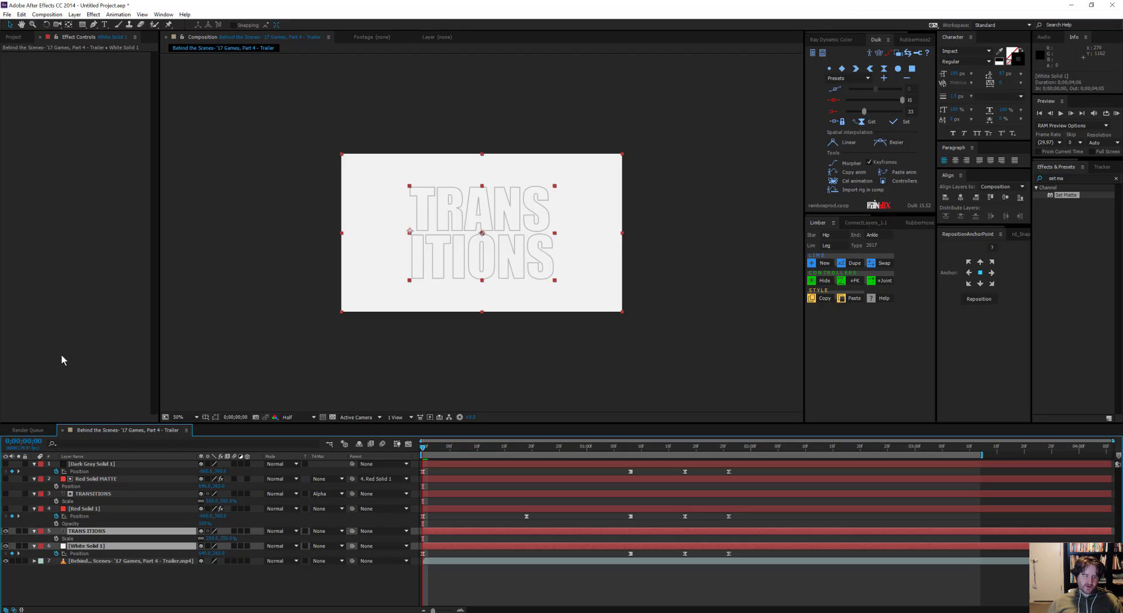
pyautogui.click(86, 575)
# Scale the two-line TRANS ITIONS text on the white solid to 750% and move it to about 75, 326.
pyautogui.click(92, 532)
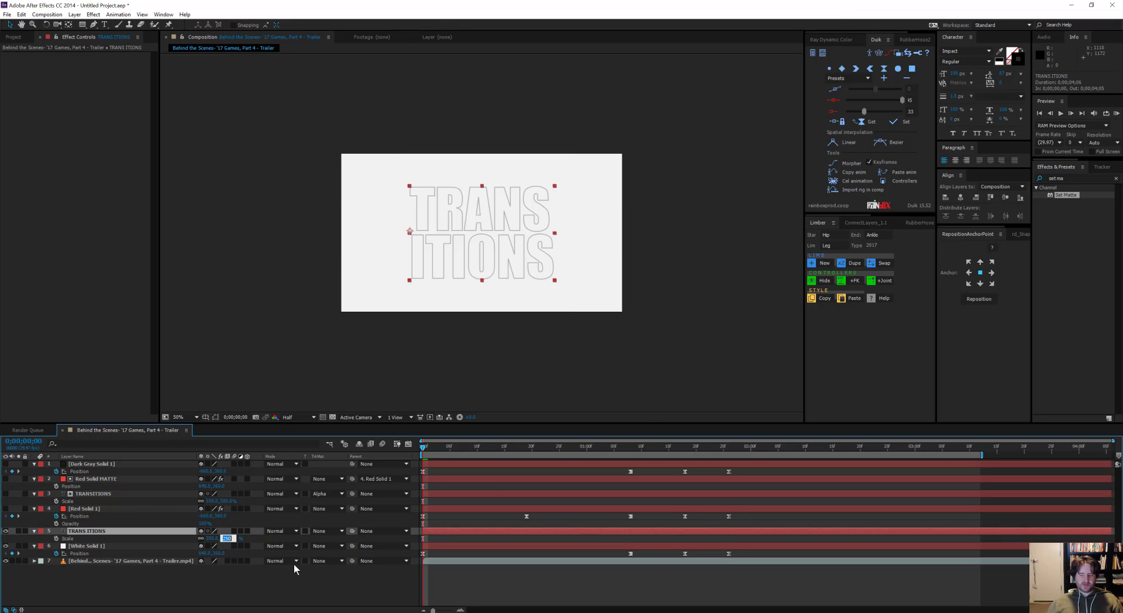
pyautogui.write('750')
pyautogui.press('Return')
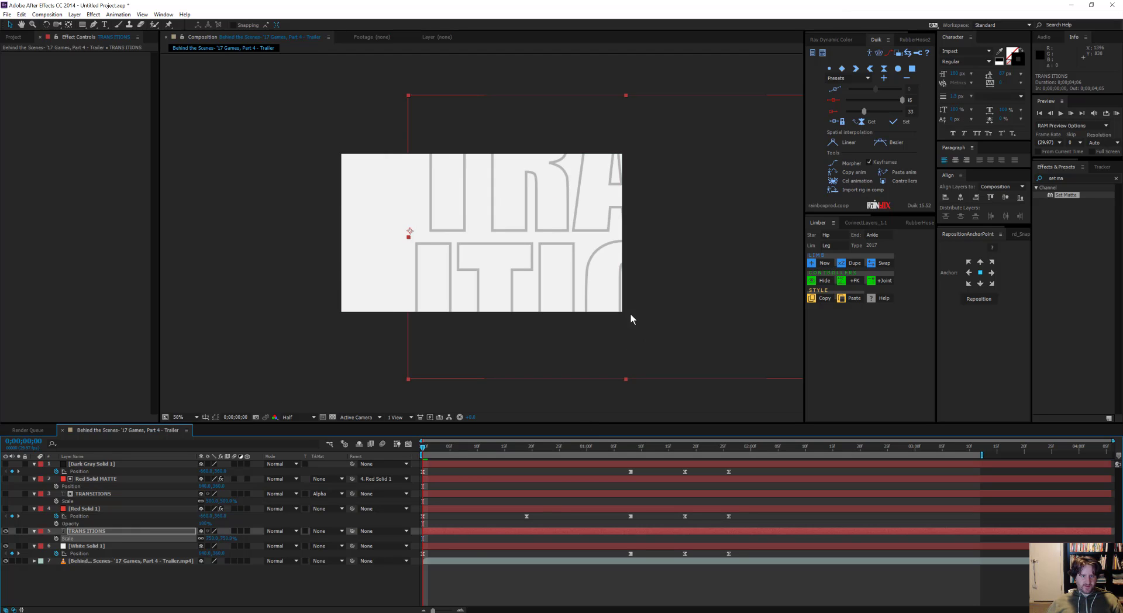
pyautogui.moveTo(608, 251); pyautogui.dragTo(557, 246)
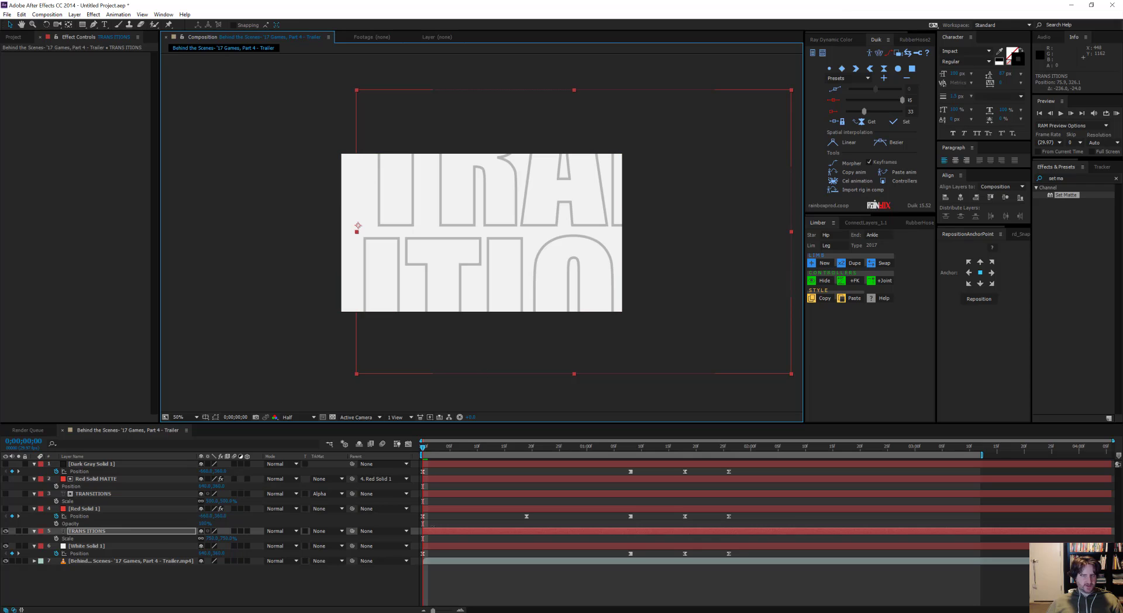
# Show Red Solid 1, its TRANSITIONS text and Dark Gray Solid 1 again, and scrub through the wipe.
pyautogui.click(6, 508)
pyautogui.click(6, 494)
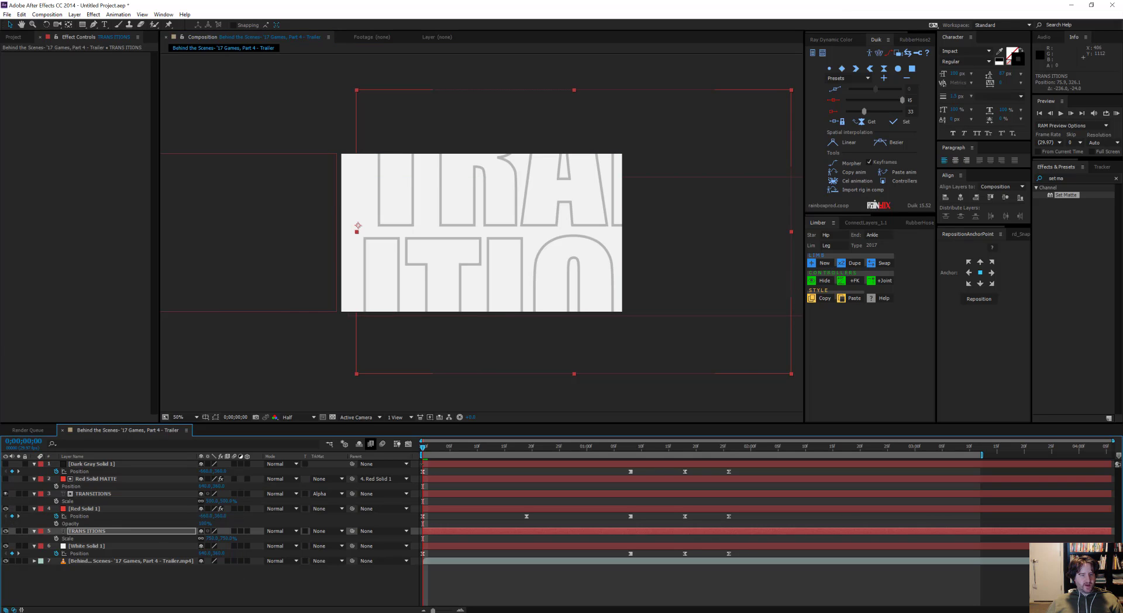
pyautogui.moveTo(434, 449); pyautogui.dragTo(795, 497)
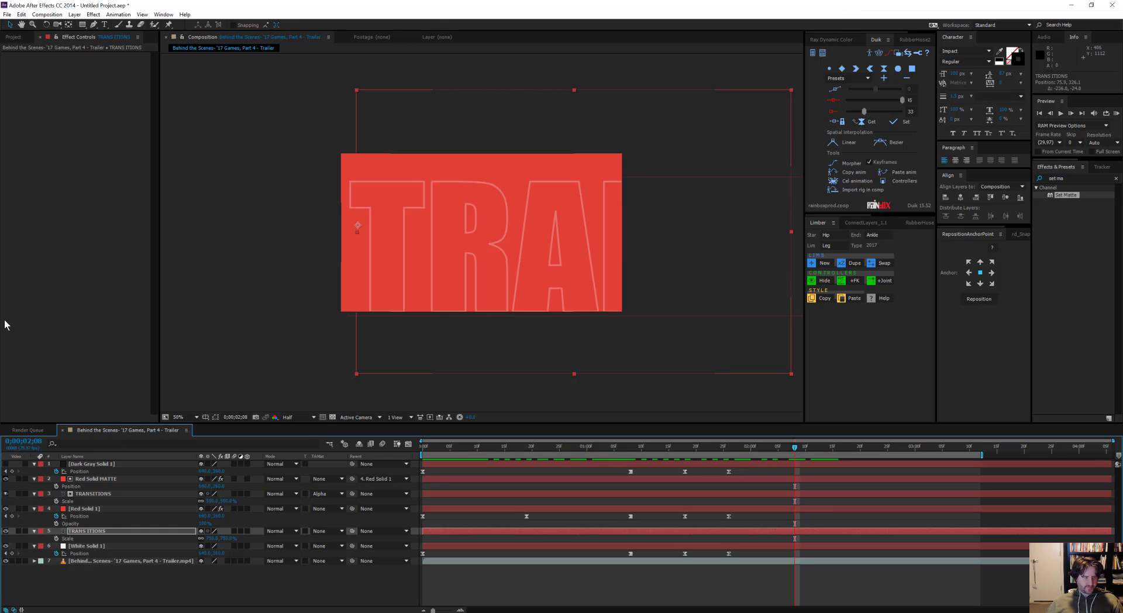
pyautogui.click(6, 464)
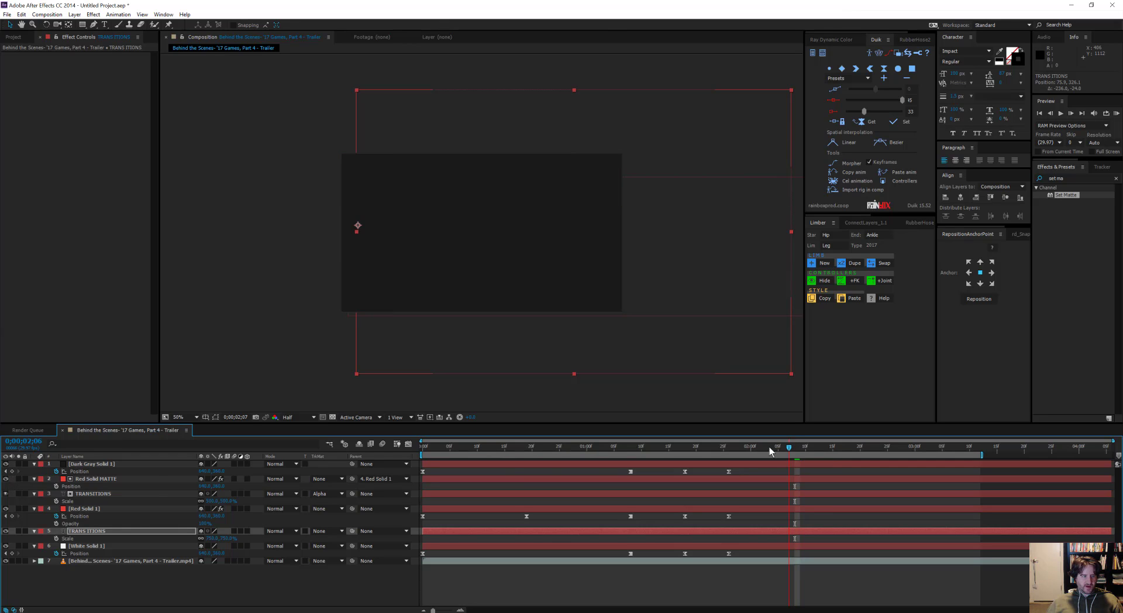
pyautogui.moveTo(771, 450); pyautogui.dragTo(530, 451)
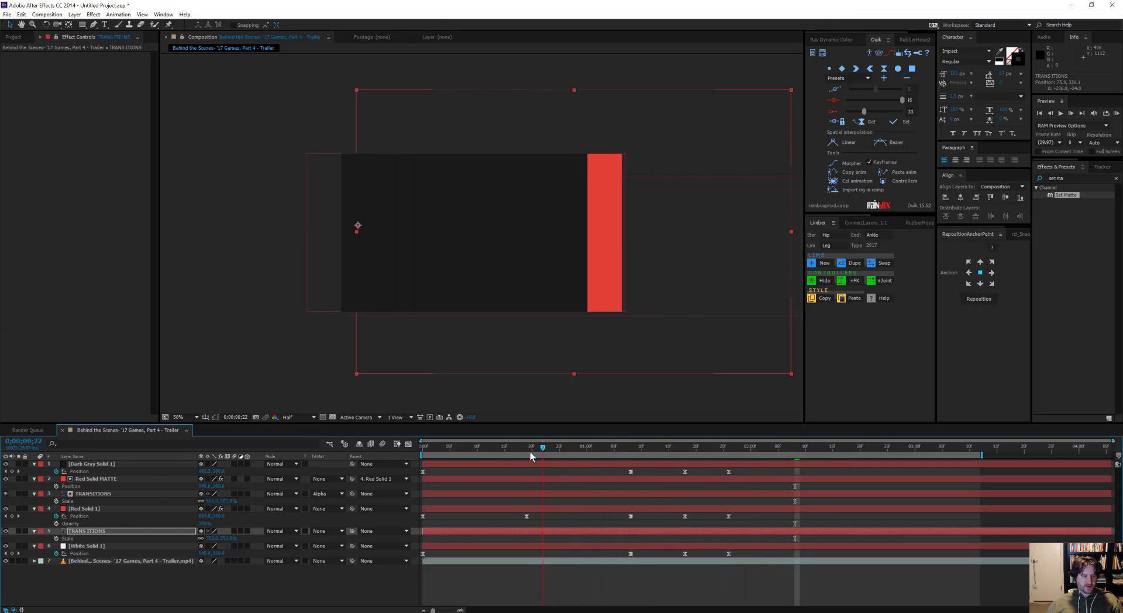
# Hide Red Solid MATTE and scrub the wipe to 0;00;01;11 to check the outlined text.
pyautogui.click(5, 478)
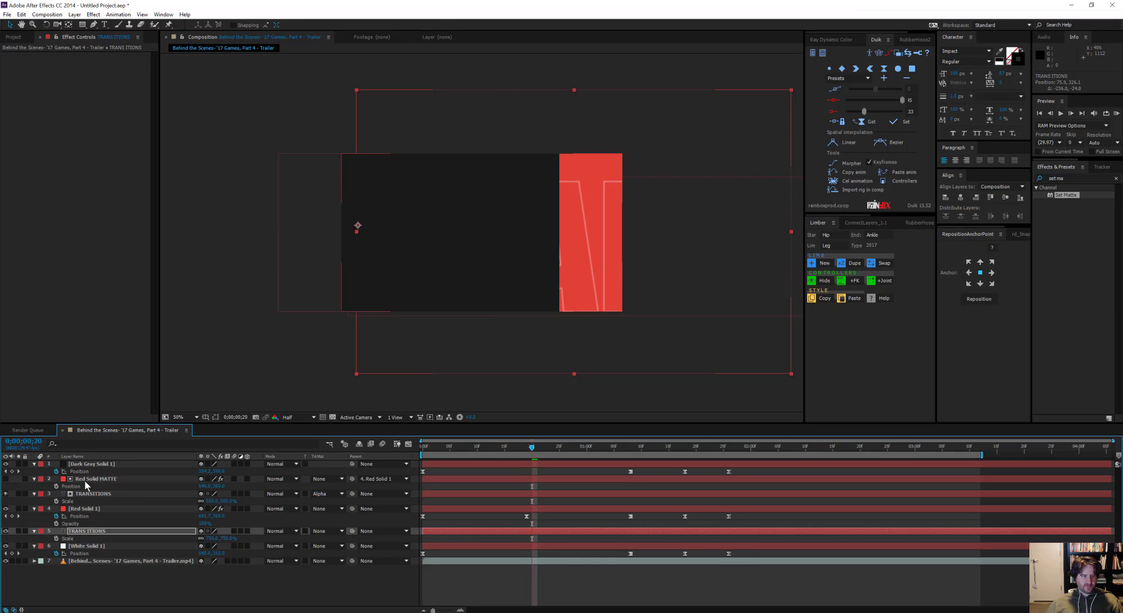
pyautogui.click(59, 480)
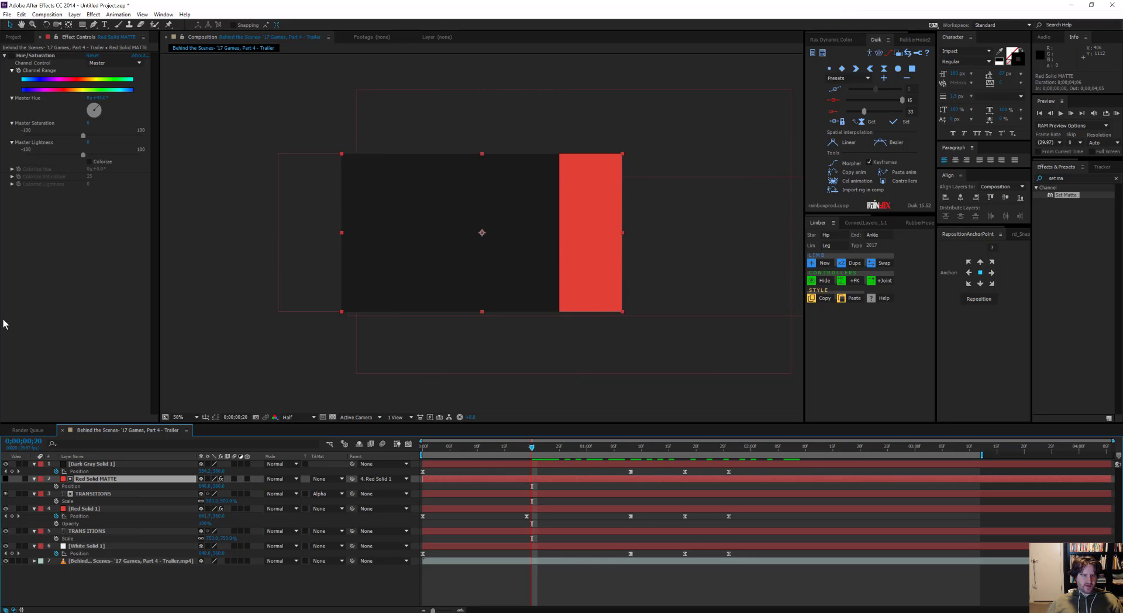
pyautogui.moveTo(531, 447); pyautogui.dragTo(499, 455)
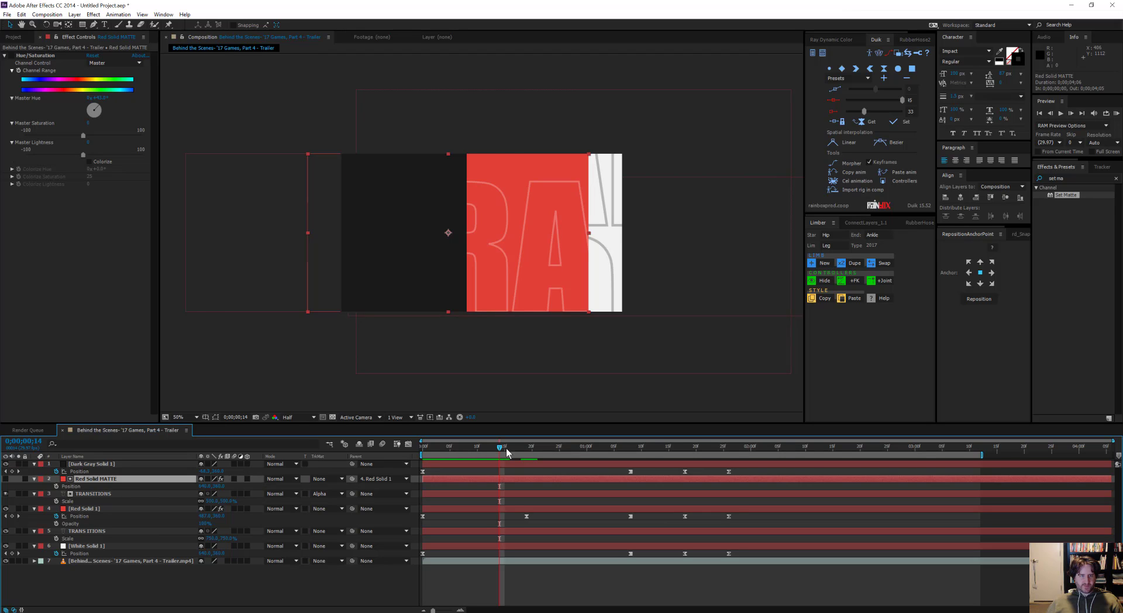
pyautogui.moveTo(506, 448); pyautogui.dragTo(651, 465)
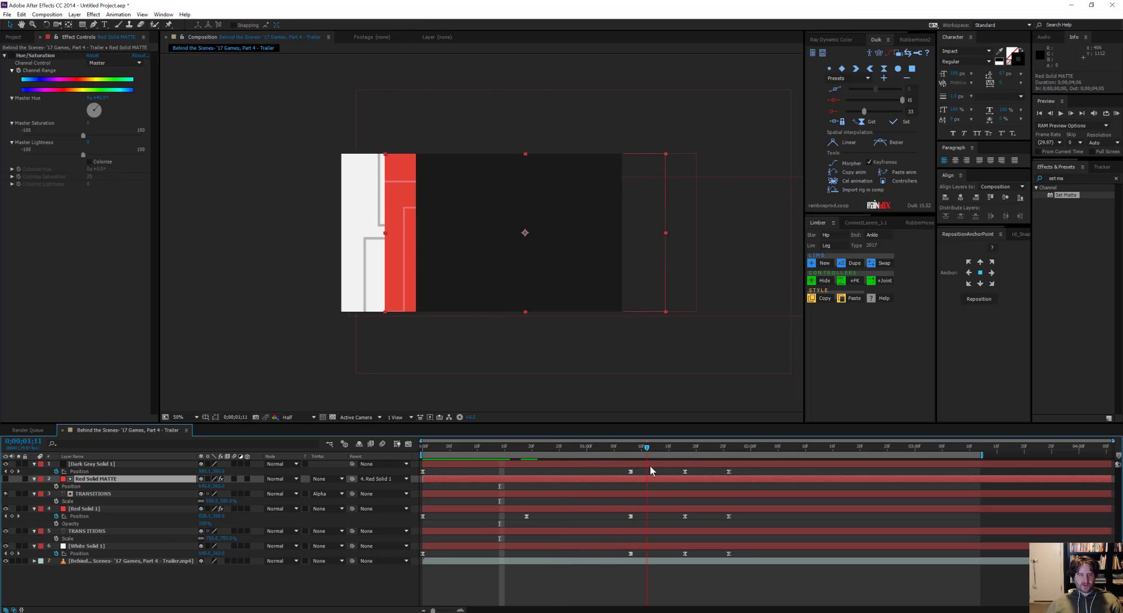
# Paste a copy of the two-line TRANS ITIONS text above the dark gray solid, scale it to 150% and place it over the dark area.
pyautogui.click(93, 532)
pyautogui.hotkey('ctrl', 'c')
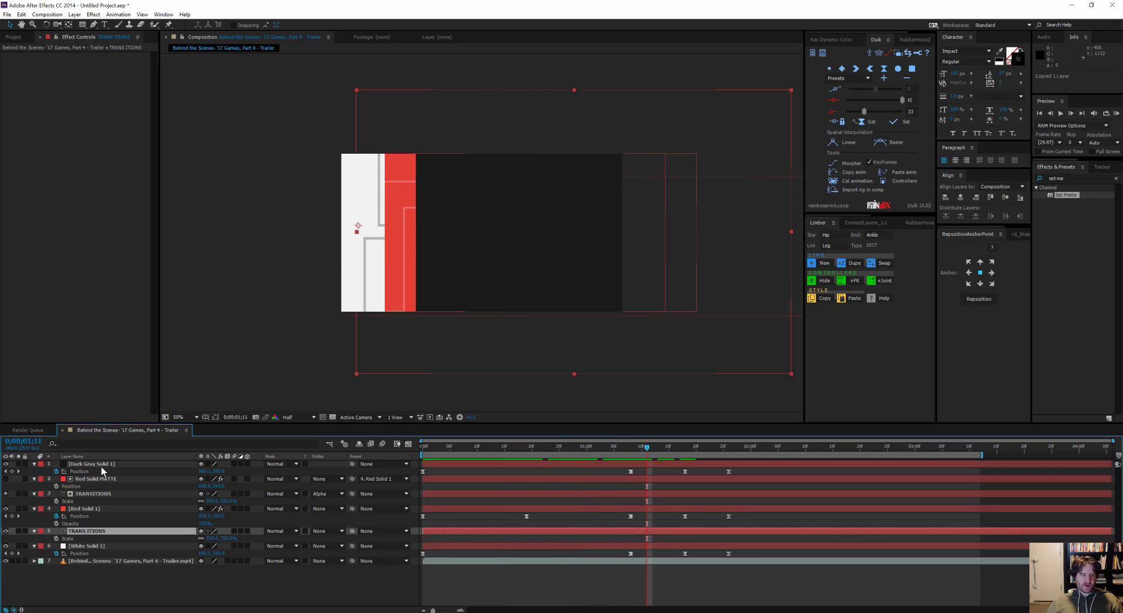
pyautogui.hotkey('ctrl', 'v')
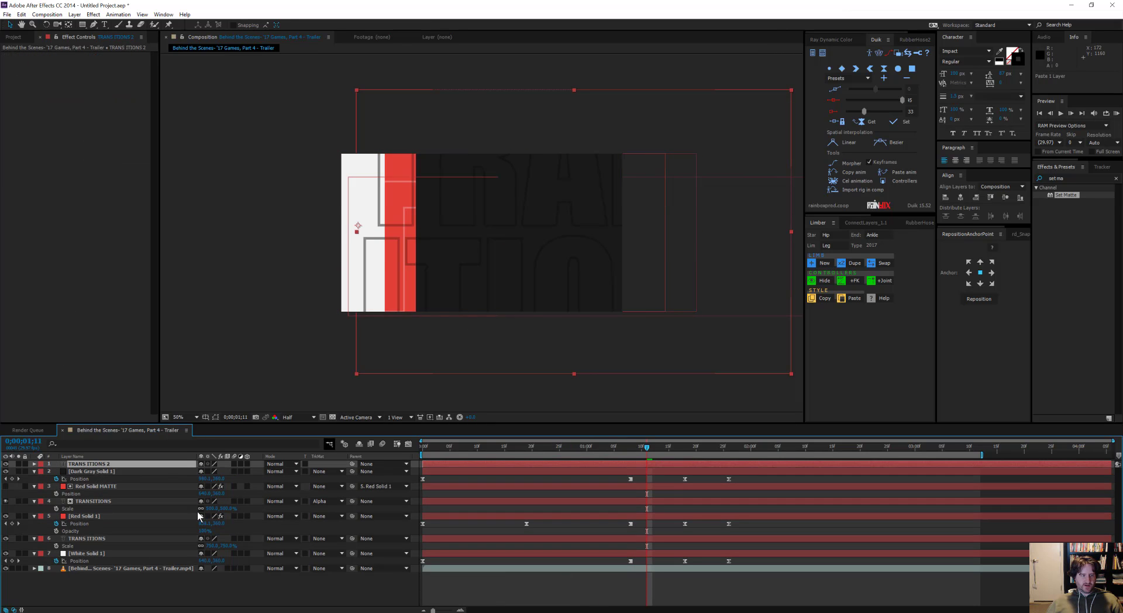
pyautogui.write('s100')
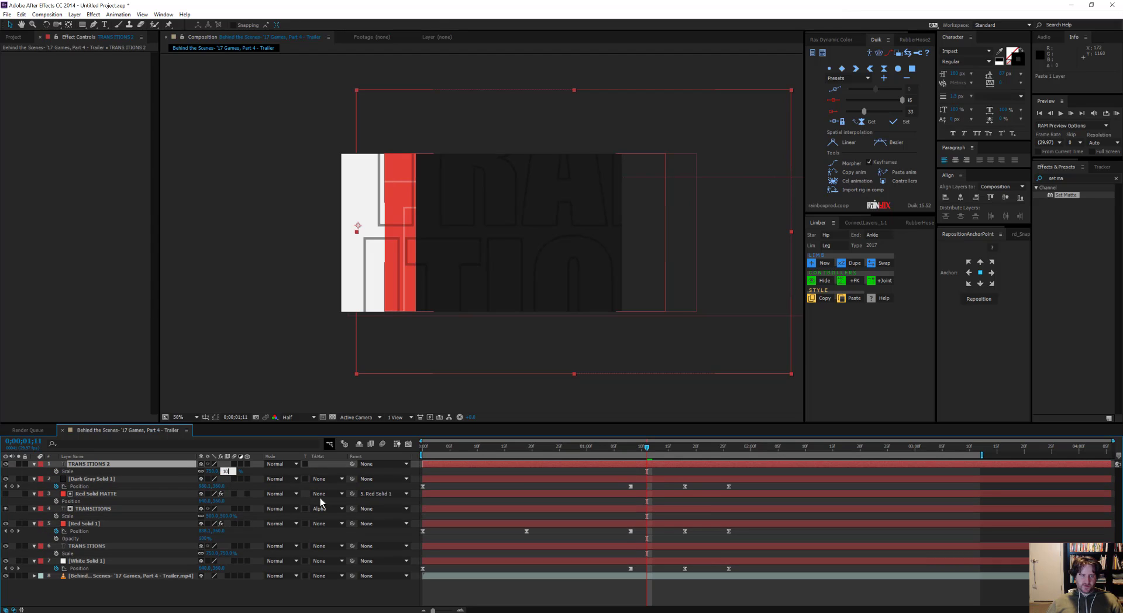
pyautogui.press('Return')
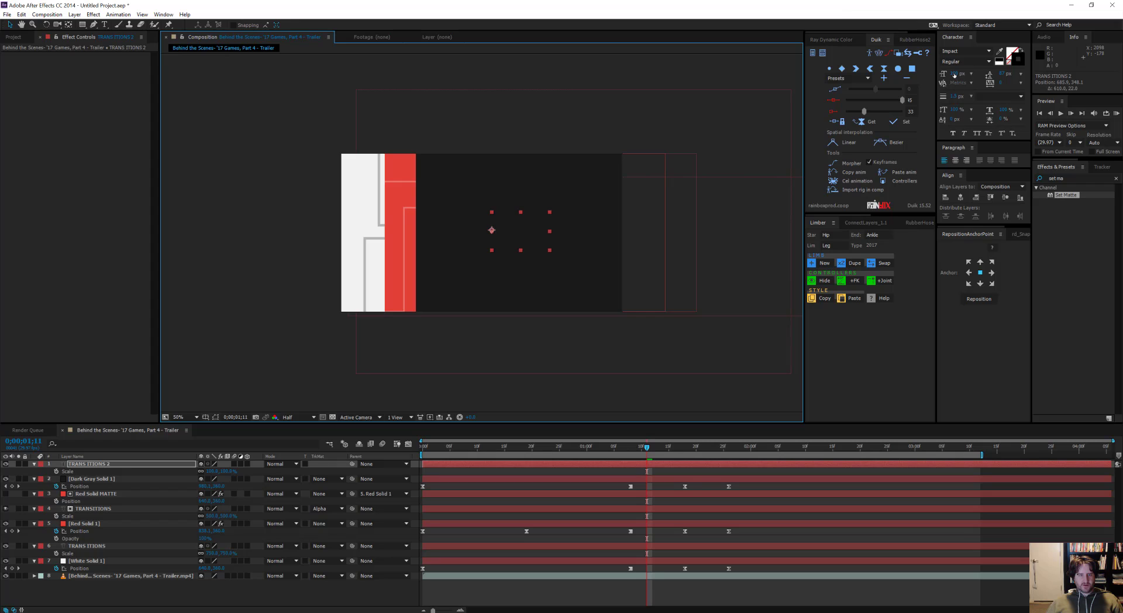
pyautogui.click(227, 471)
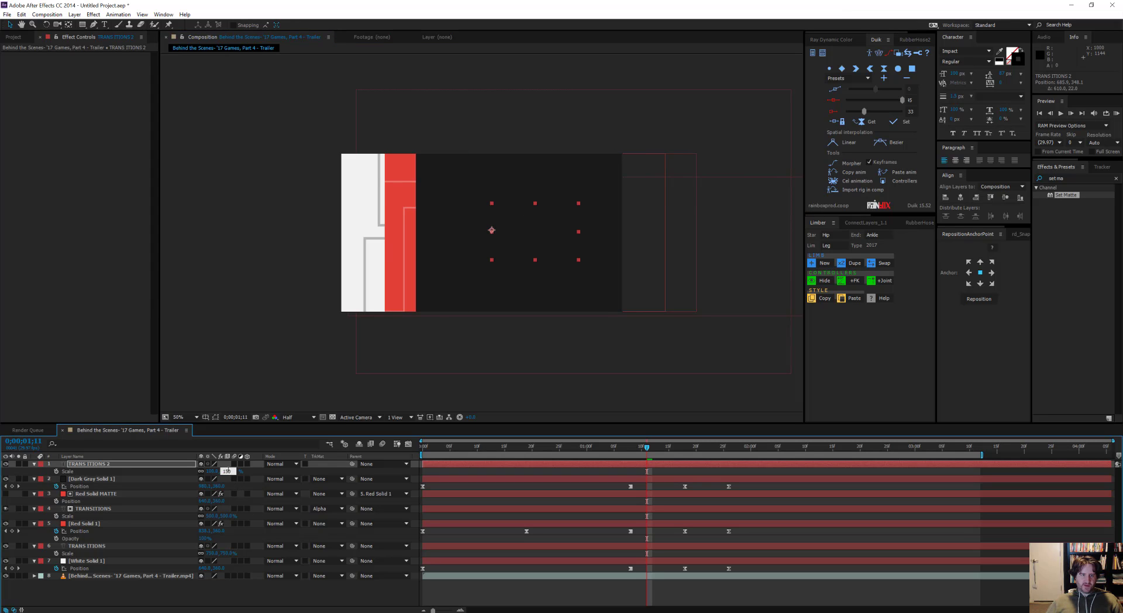
pyautogui.press('Return')
# Make the copied text white, swap its outline for a solid fill, and raise its opacity to nearly full.
pyautogui.click(1000, 66)
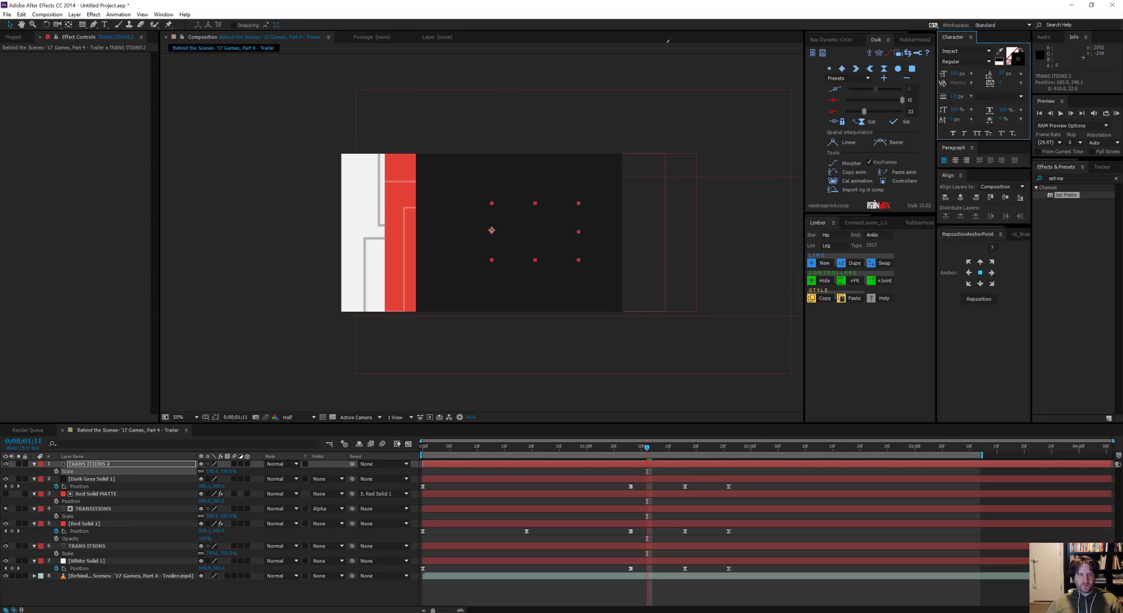
pyautogui.press('t')
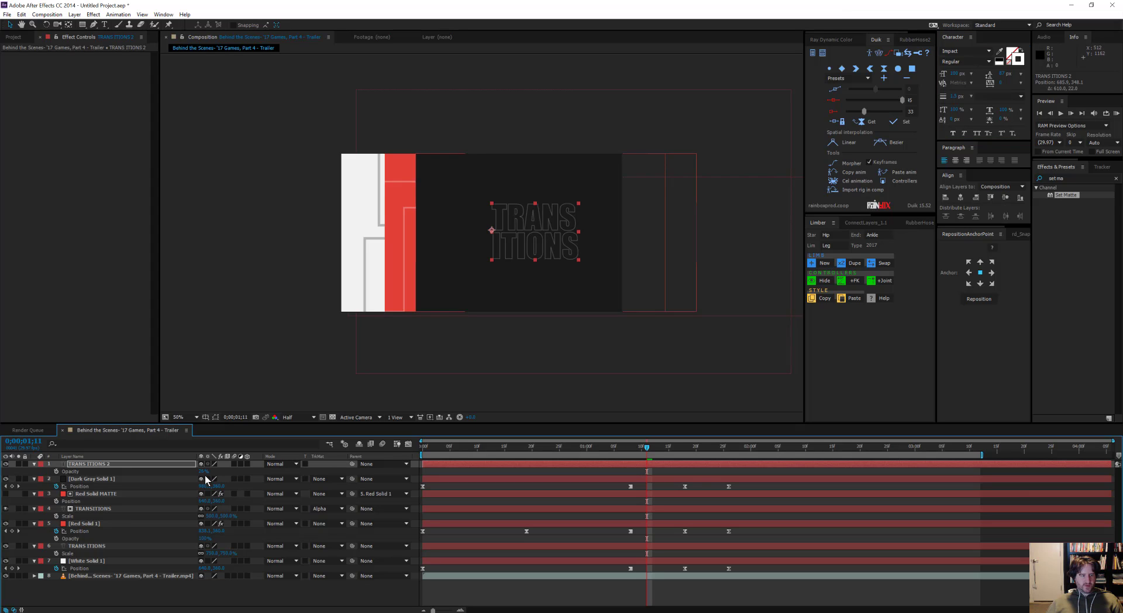
pyautogui.moveTo(205, 471); pyautogui.dragTo(298, 448)
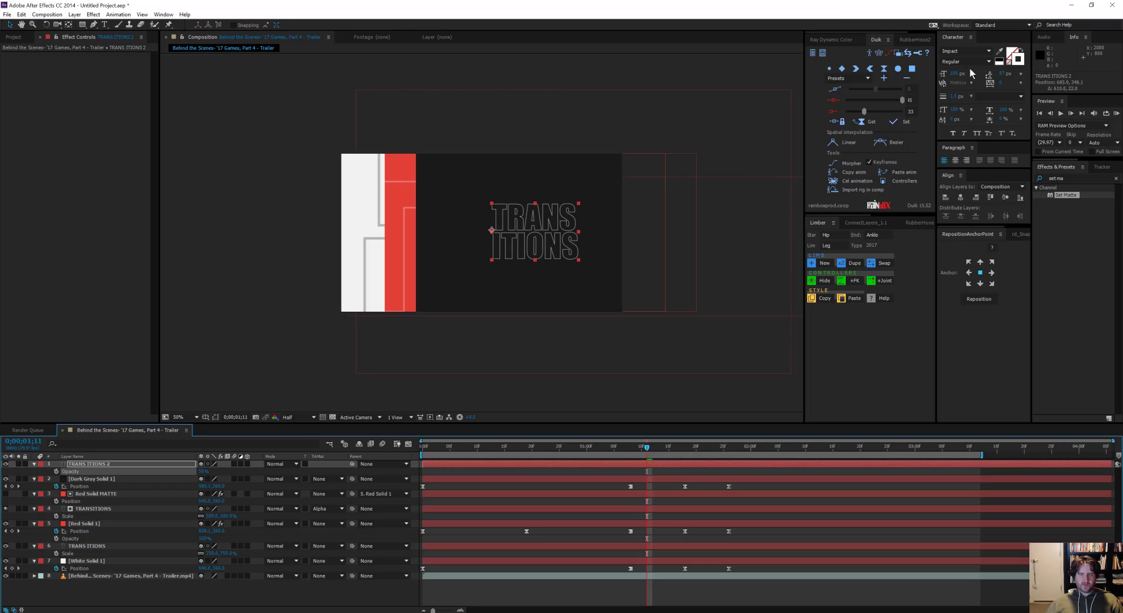
pyautogui.click(1022, 54)
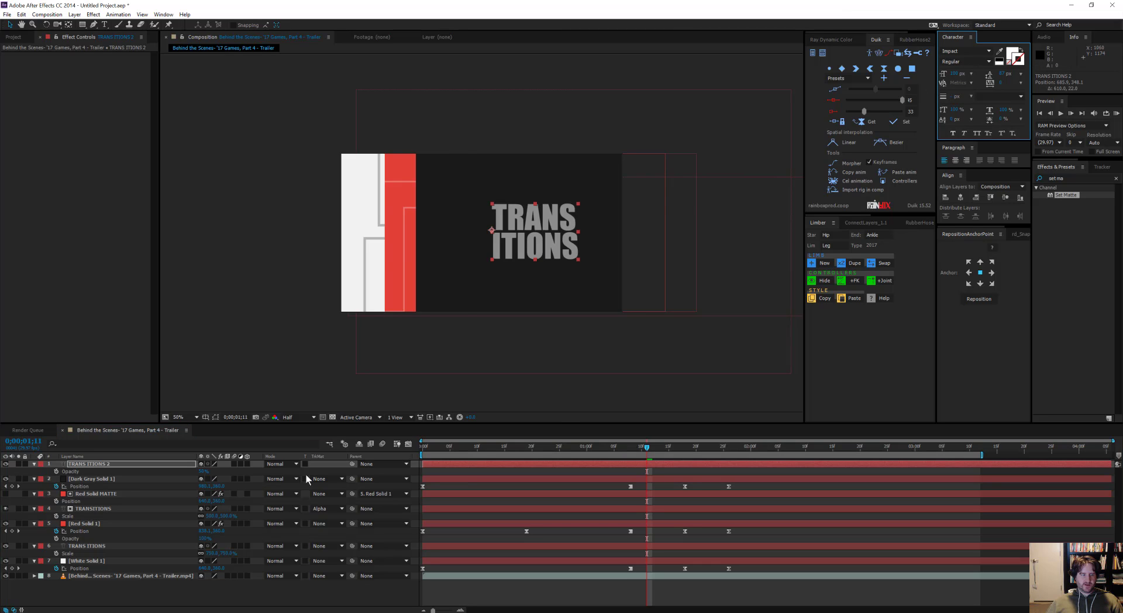
pyautogui.moveTo(204, 471); pyautogui.dragTo(233, 470)
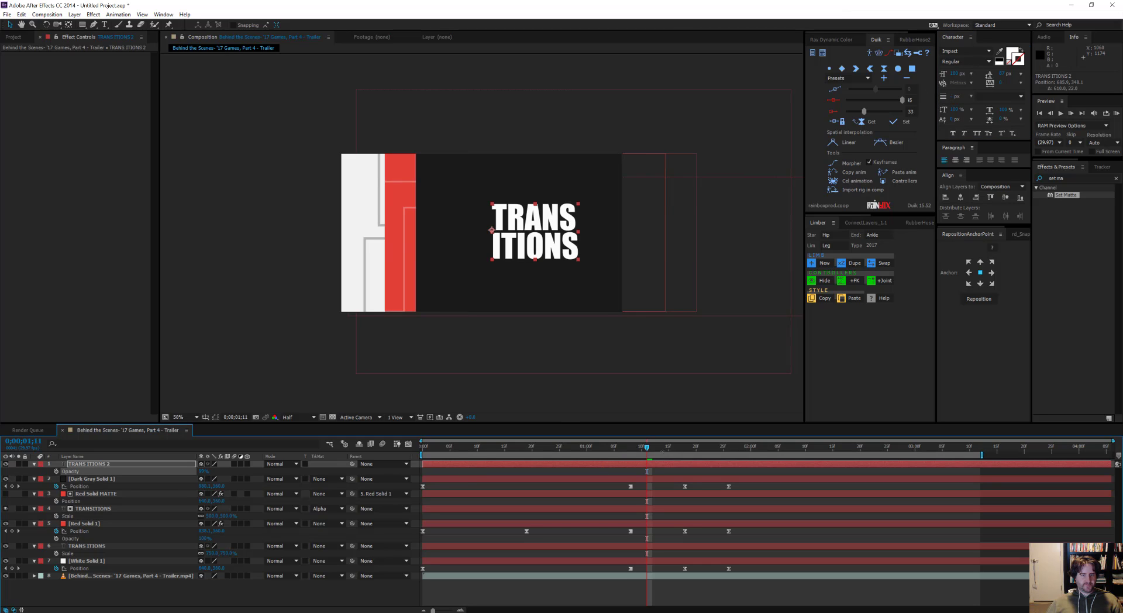
# At 0;00;01;18, parent the solid white text to Dark Gray Solid 1 and scrub through its movement.
pyautogui.moveTo(640, 447); pyautogui.dragTo(686, 461)
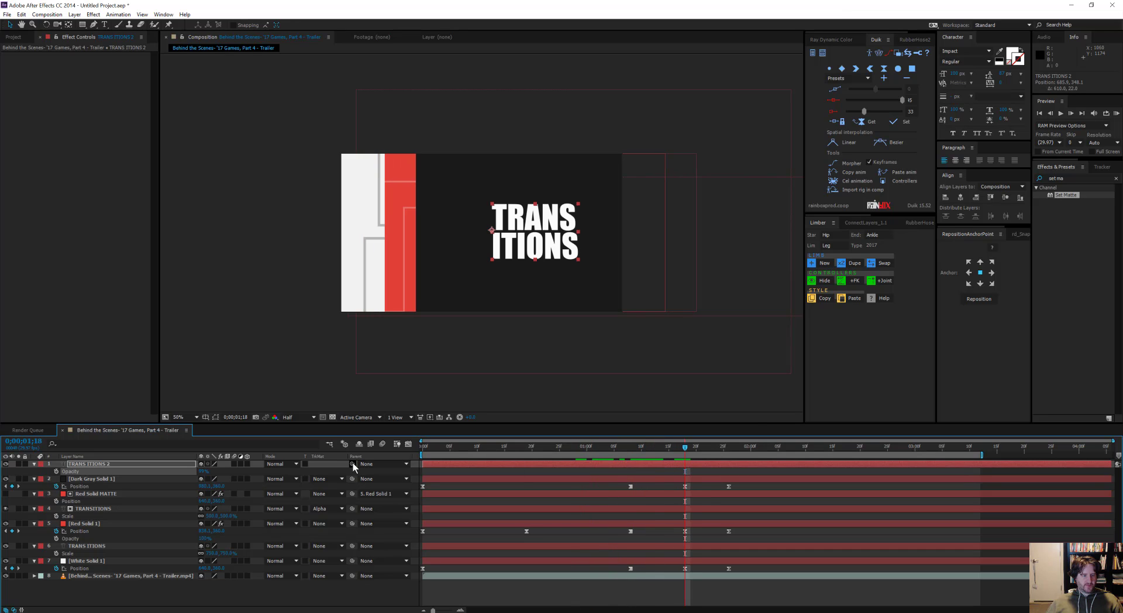
pyautogui.moveTo(72, 477); pyautogui.dragTo(83, 480)
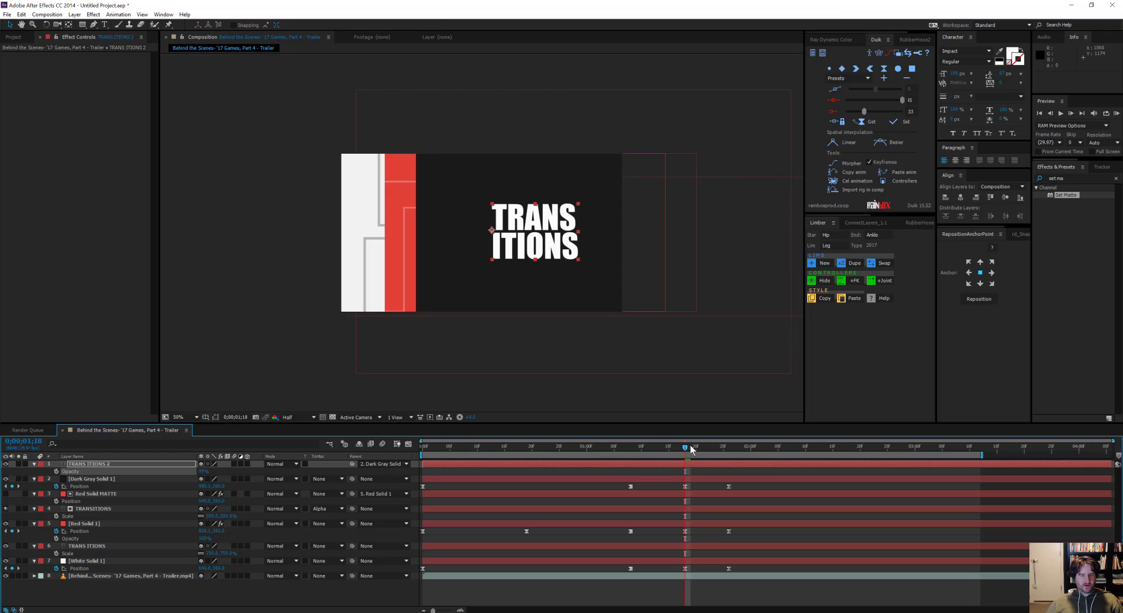
pyautogui.moveTo(639, 451); pyautogui.dragTo(798, 489)
pyautogui.moveTo(728, 499)
pyautogui.mouseDown()
pyautogui.moveTo(402, 507)
pyautogui.moveTo(819, 511)
pyautogui.moveTo(708, 515)
pyautogui.moveTo(728, 514)
pyautogui.mouseUp()
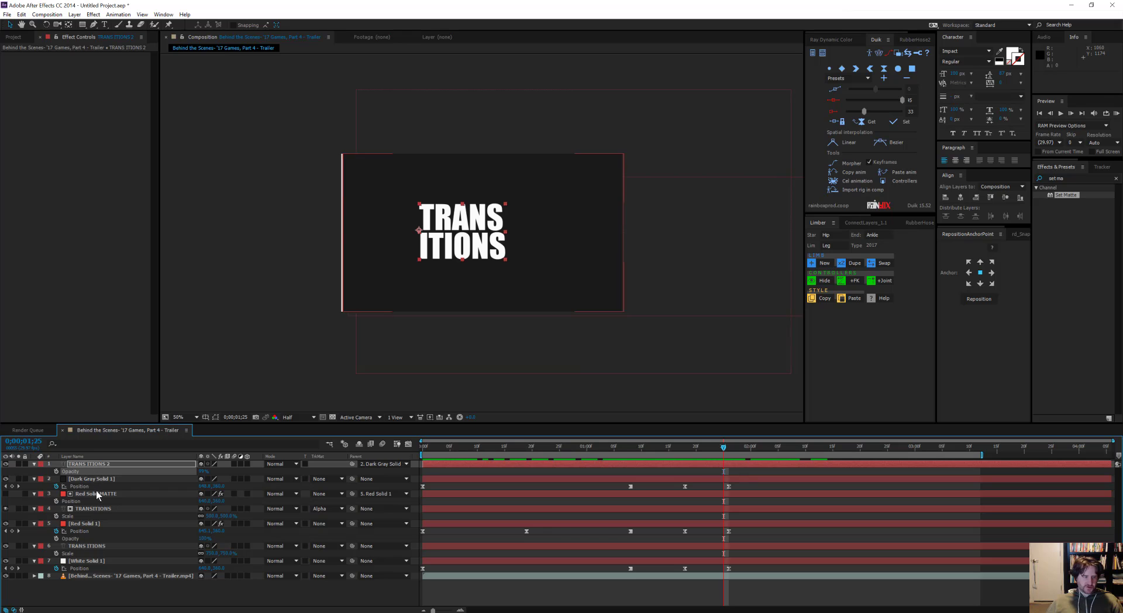
# Collapse the properties of all the solid and text layers in the timeline and deselect them.
pyautogui.keyDown('shift'); pyautogui.click(94, 561); pyautogui.keyUp('shift')
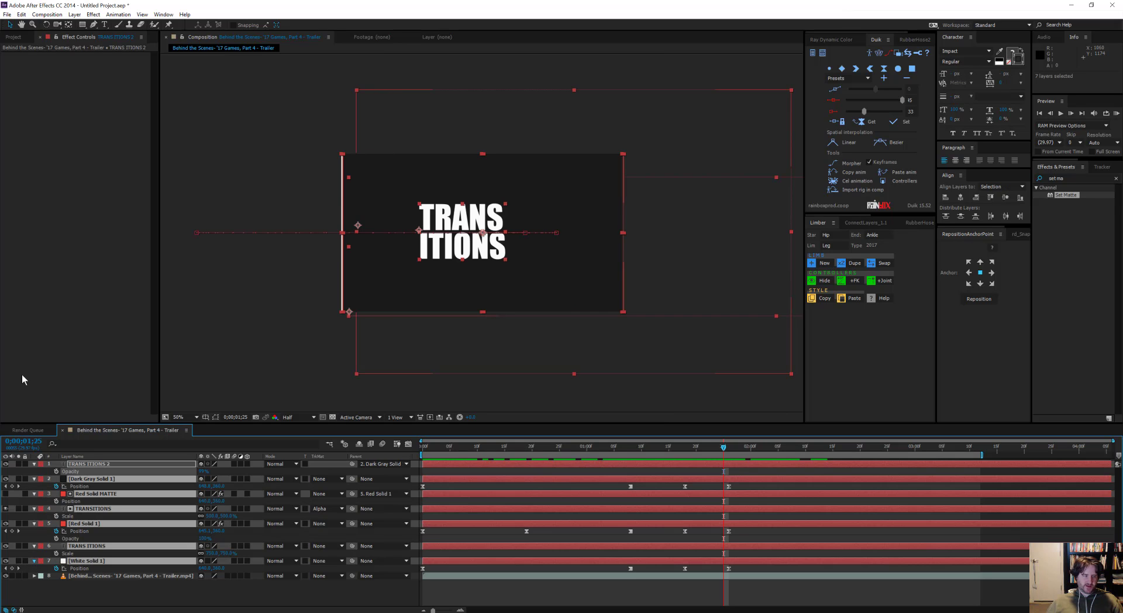
pyautogui.press('u')
pyautogui.click(103, 574)
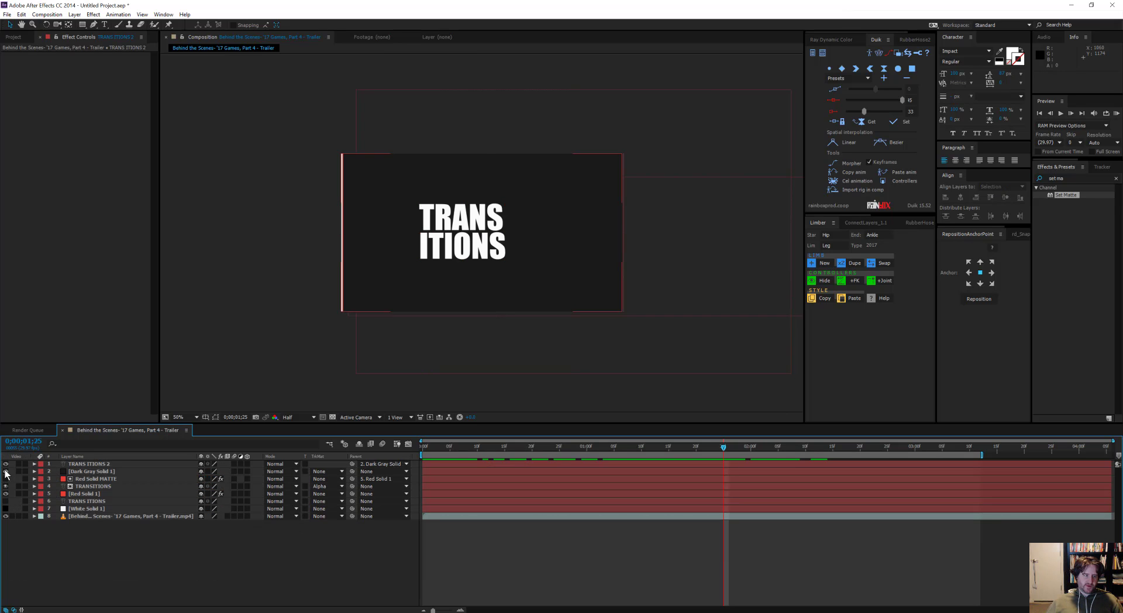
# Solo the reference trailer footage, scrub it back to 0;00;00;00 to examine its opening frames, and turn solo off again.
pyautogui.keyDown('alt'); pyautogui.click(5, 516); pyautogui.keyUp('alt')
pyautogui.hotkey('ctrl', 'z')
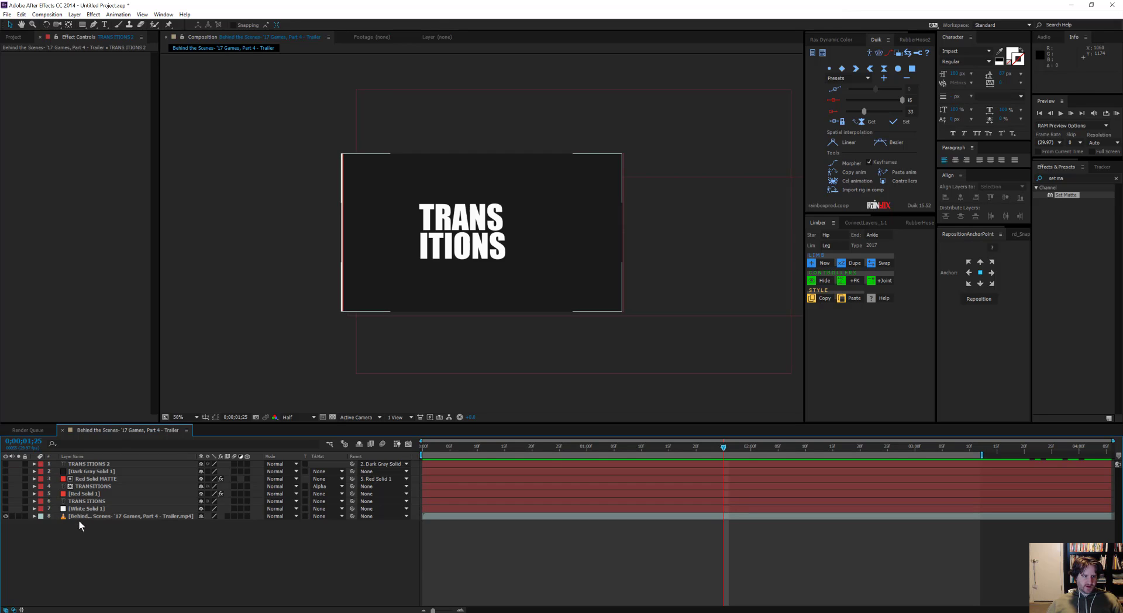
pyautogui.click(18, 516)
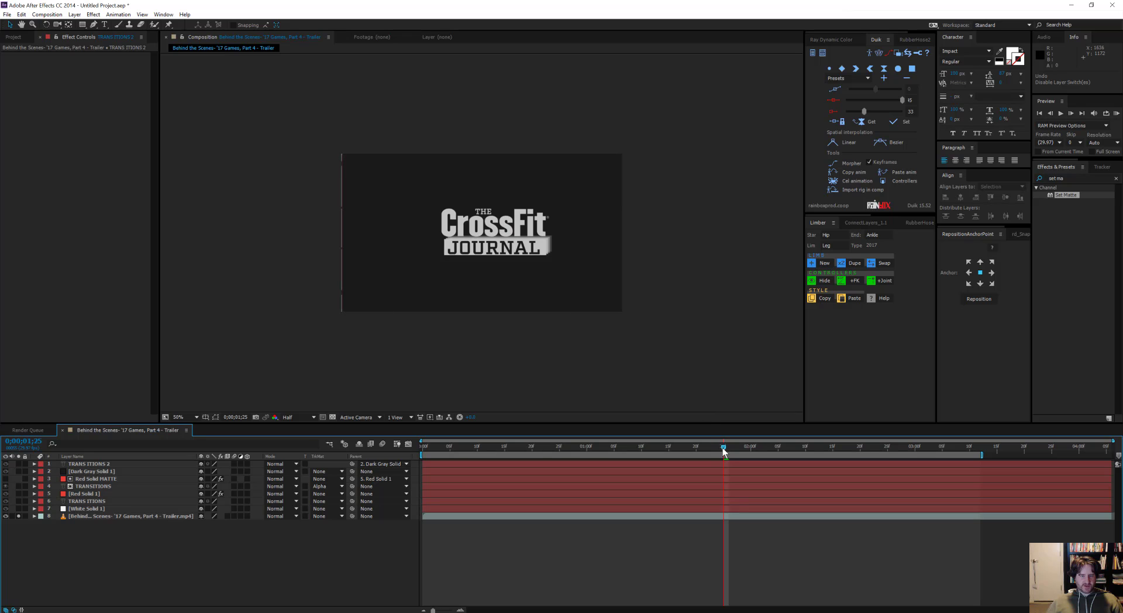
pyautogui.moveTo(722, 448); pyautogui.dragTo(357, 464)
pyautogui.moveTo(449, 459); pyautogui.dragTo(429, 471)
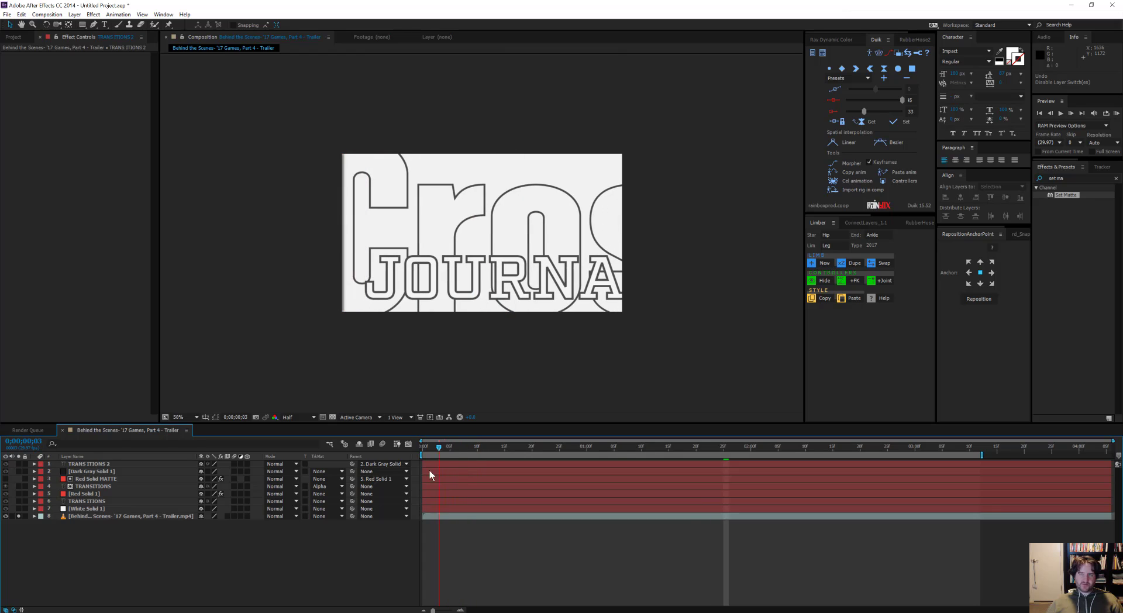
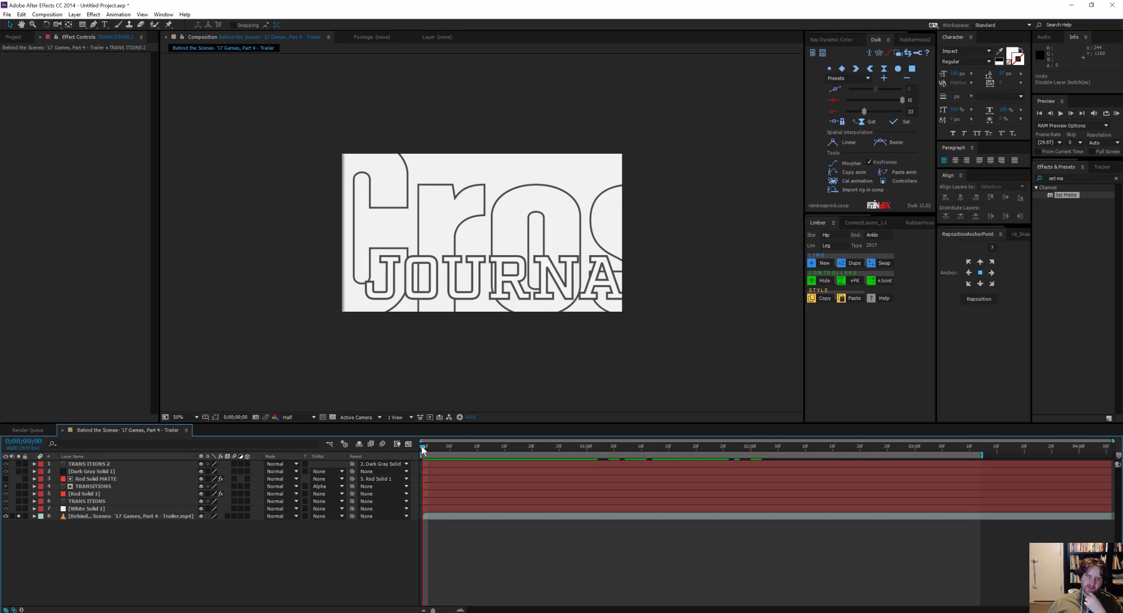
pyautogui.moveTo(422, 445); pyautogui.dragTo(348, 491)
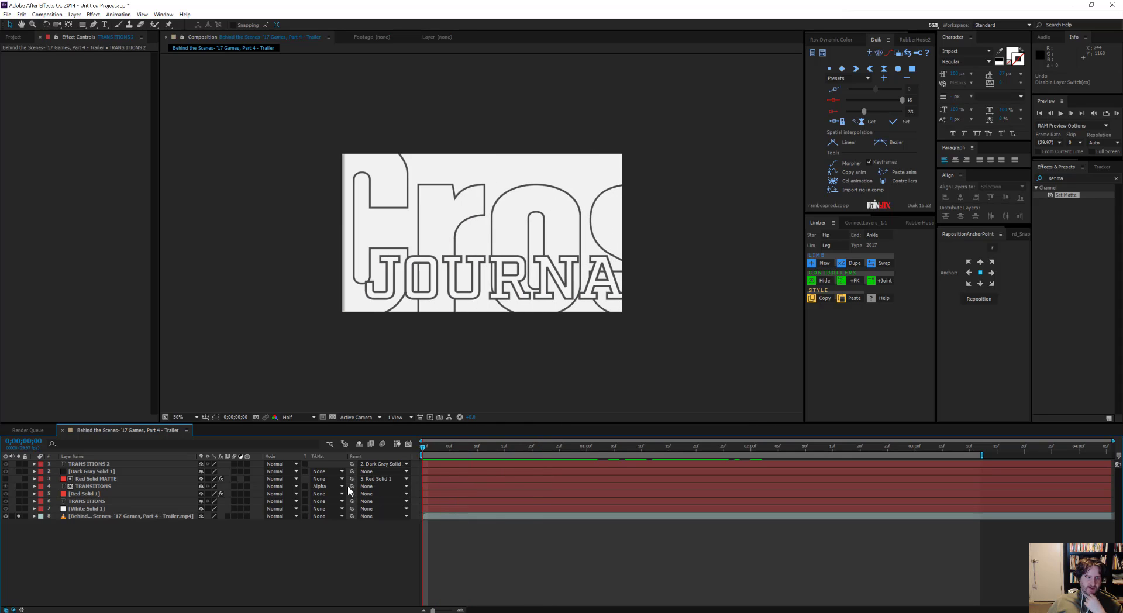
pyautogui.click(18, 516)
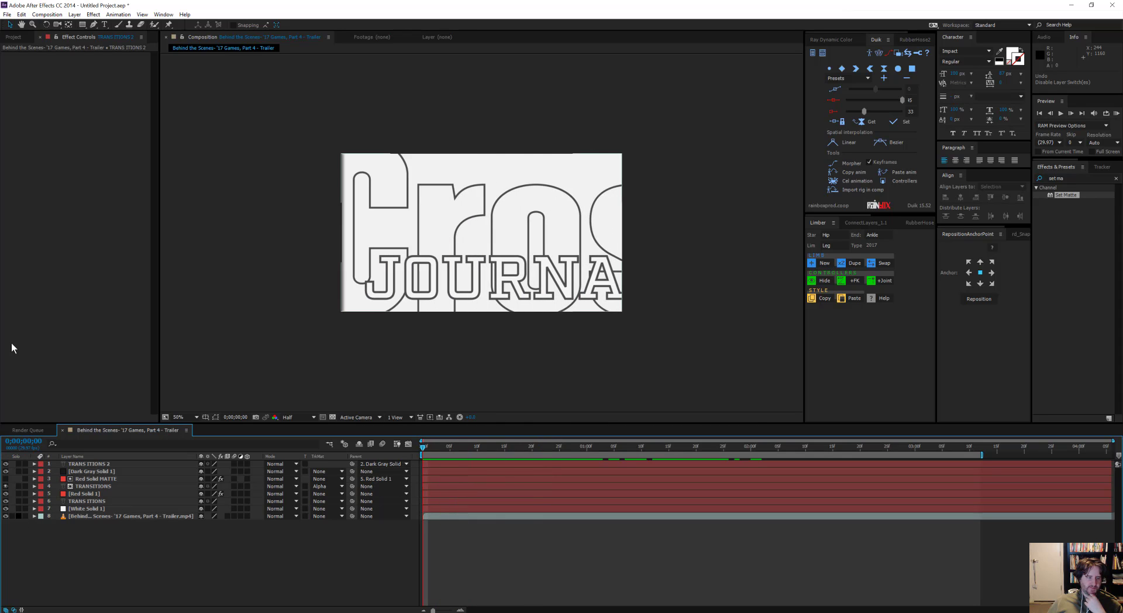
# Keyframe the position of the large gray outlined text on the white solid so it drifts right by 0;00;02;00.
pyautogui.click(88, 501)
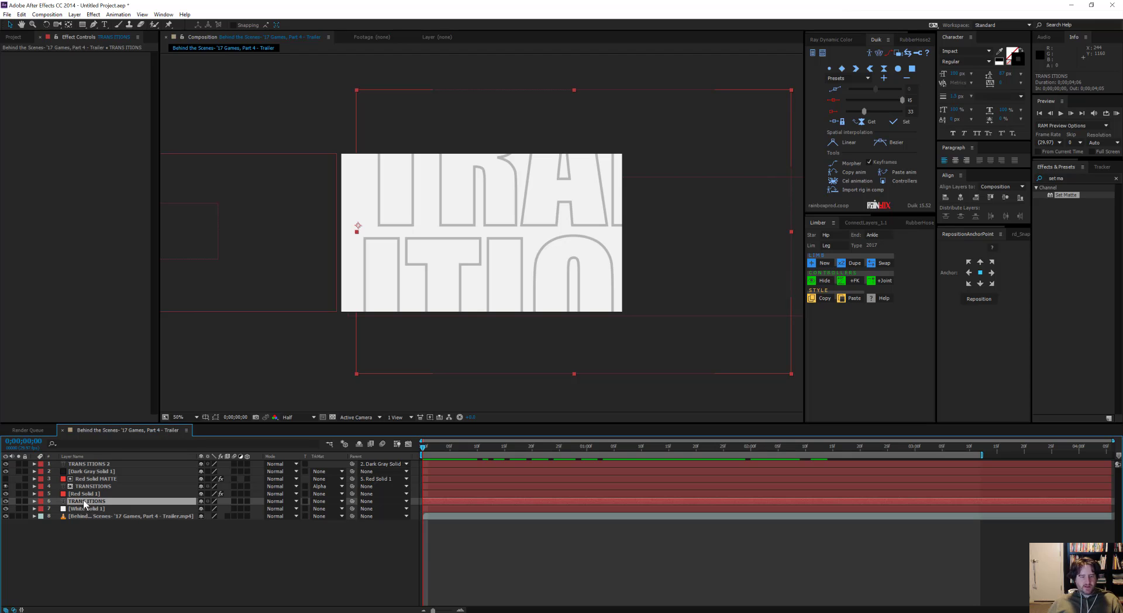
pyautogui.press('p')
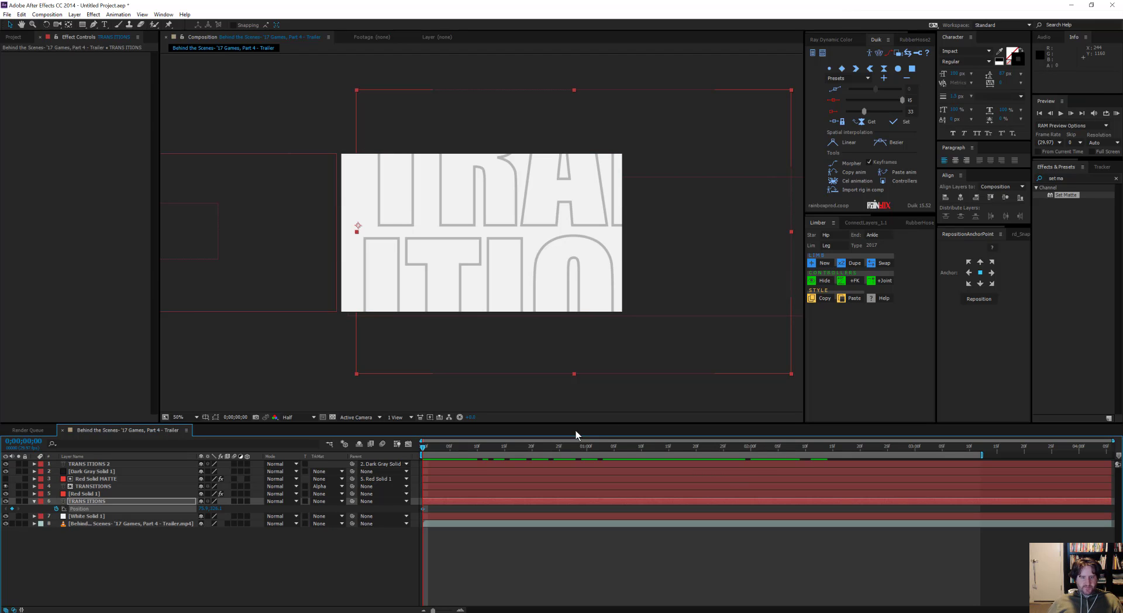
pyautogui.moveTo(543, 445); pyautogui.dragTo(750, 463)
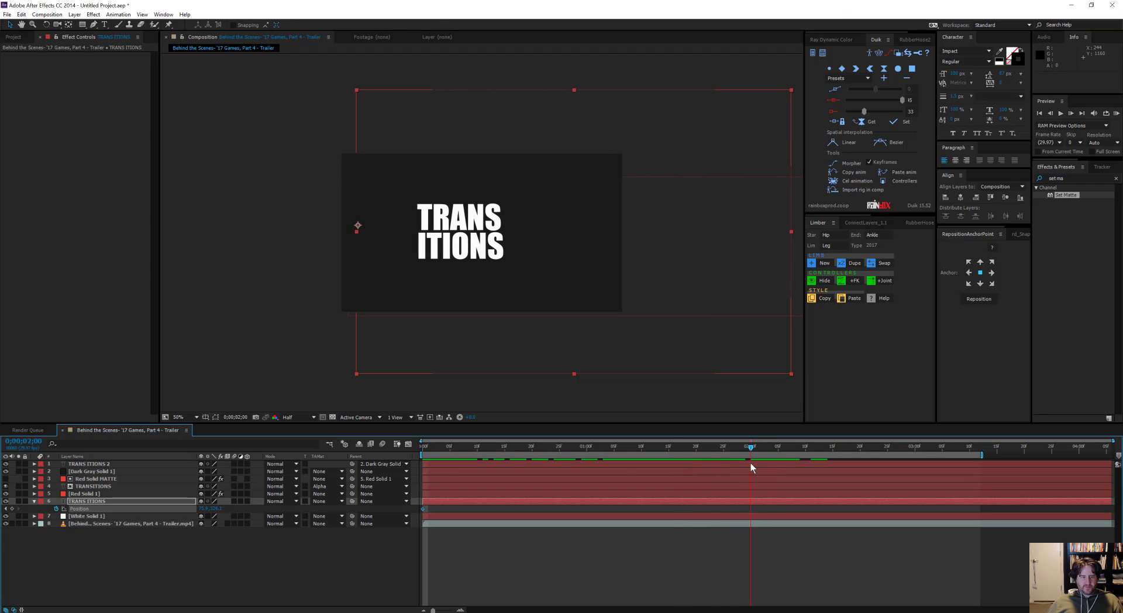
pyautogui.moveTo(202, 507); pyautogui.dragTo(332, 507)
pyautogui.moveTo(753, 451); pyautogui.dragTo(422, 479)
pyautogui.press('space')
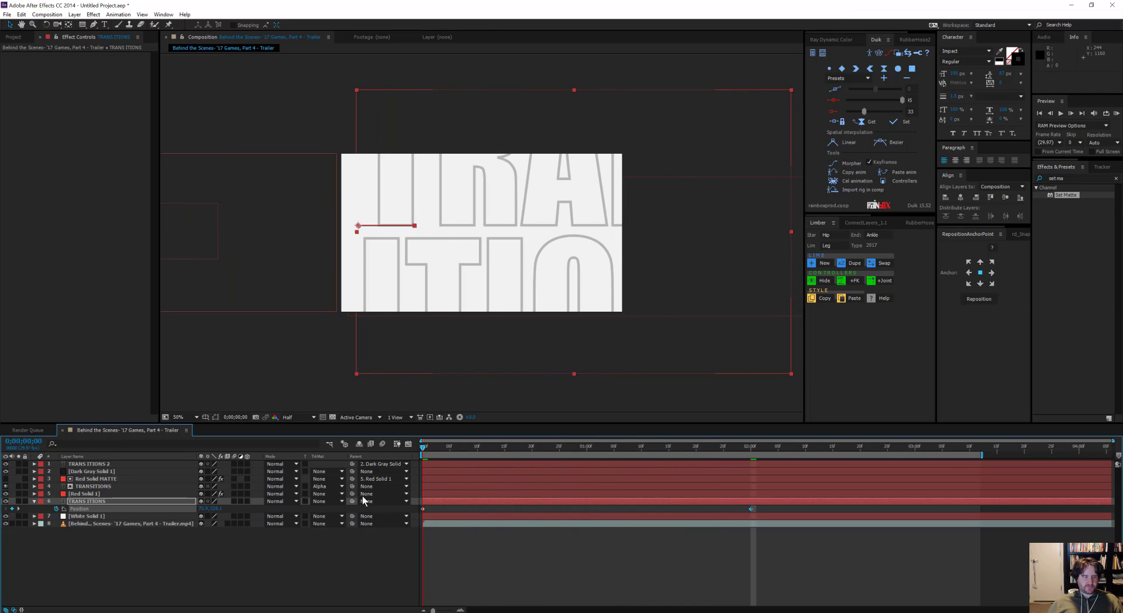
# Keyframe the position of the outlined text on the red solid so it slides farther right by 0;00;02;00.
pyautogui.click(92, 492)
pyautogui.click(92, 487)
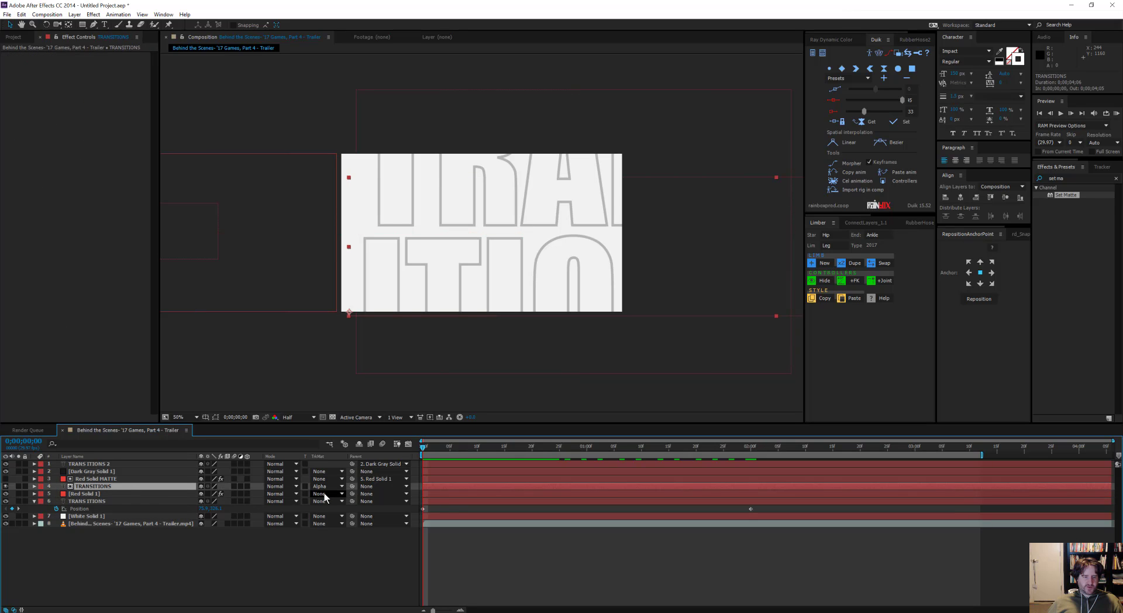
pyautogui.hotkey('alt', 'shift', 'p')
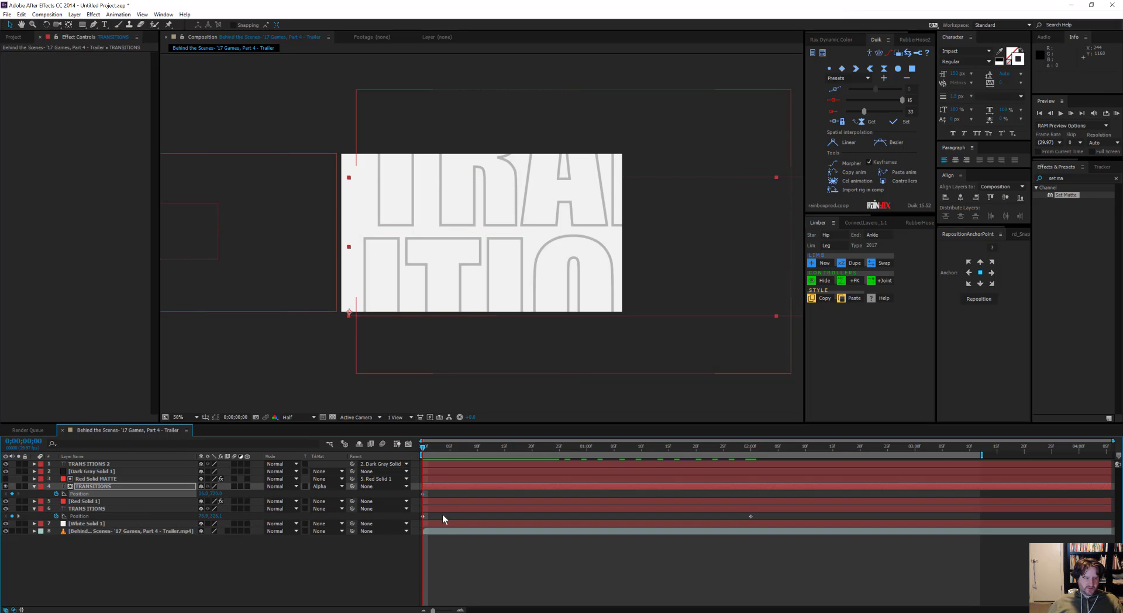
pyautogui.moveTo(437, 448); pyautogui.dragTo(751, 463)
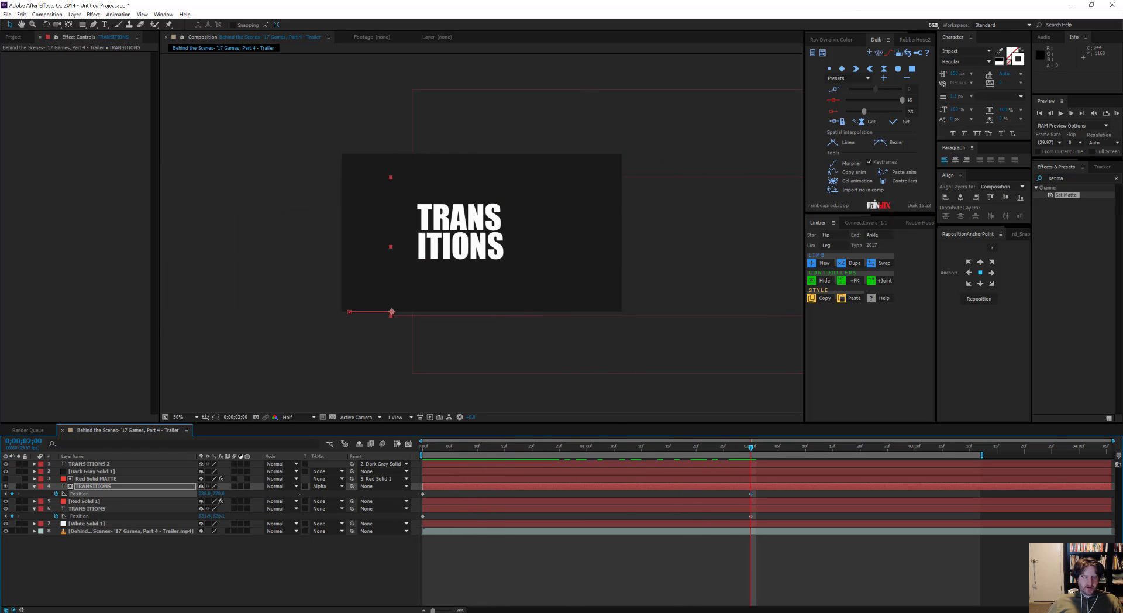
pyautogui.moveTo(299, 495); pyautogui.dragTo(373, 495)
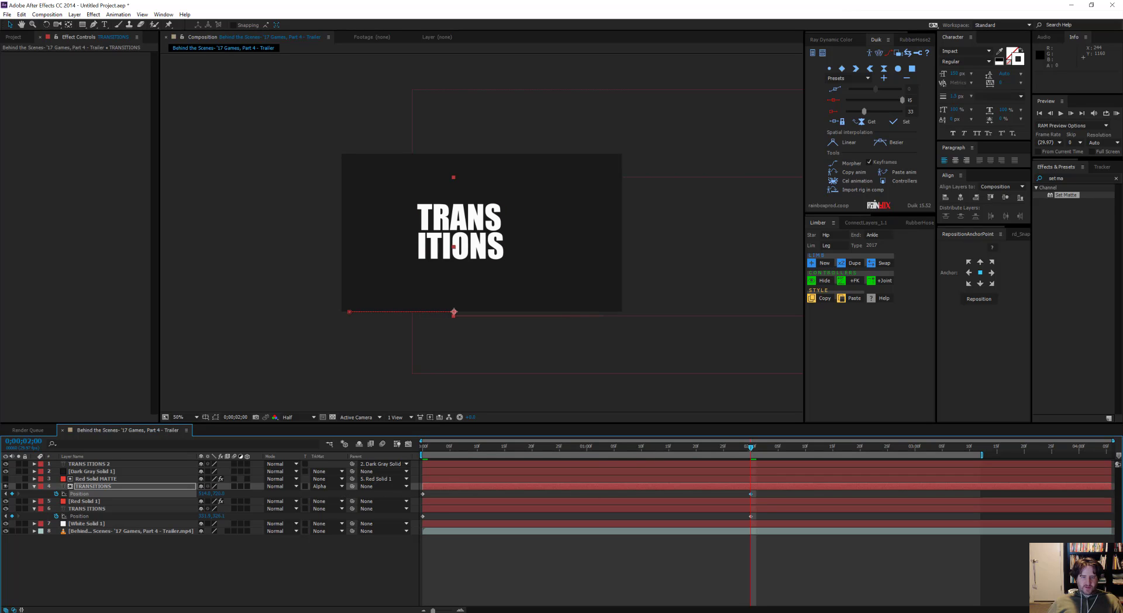
# Preview the drifting outlined text and scrub through the wipe up to 0;00;01;03.
pyautogui.moveTo(731, 447); pyautogui.dragTo(445, 480)
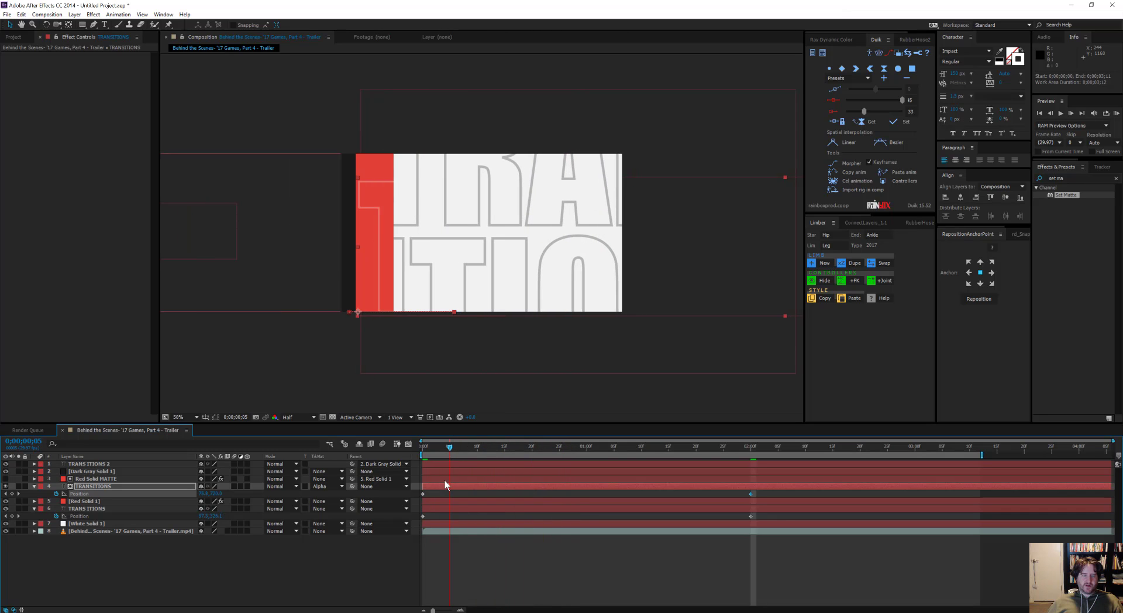
pyautogui.press('KP_0')
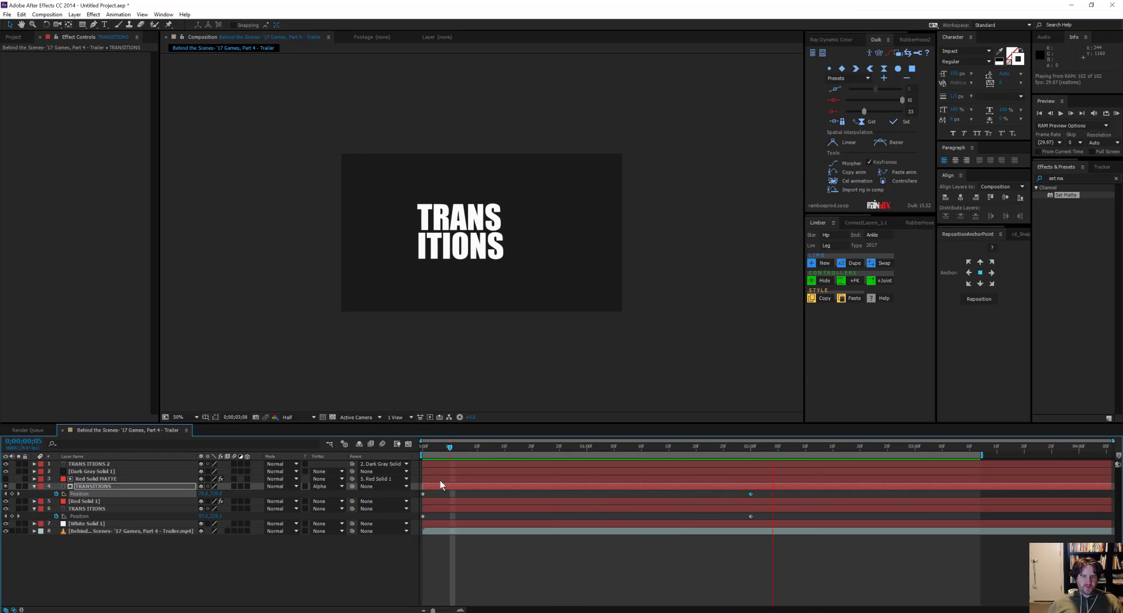
pyautogui.press('space')
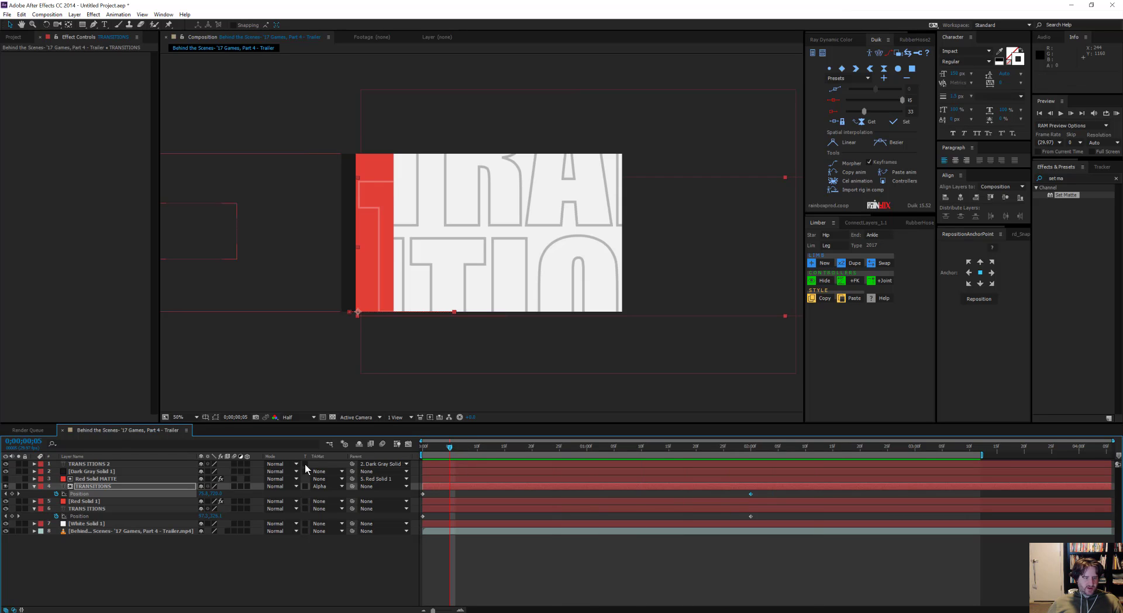
pyautogui.moveTo(448, 449); pyautogui.dragTo(571, 463)
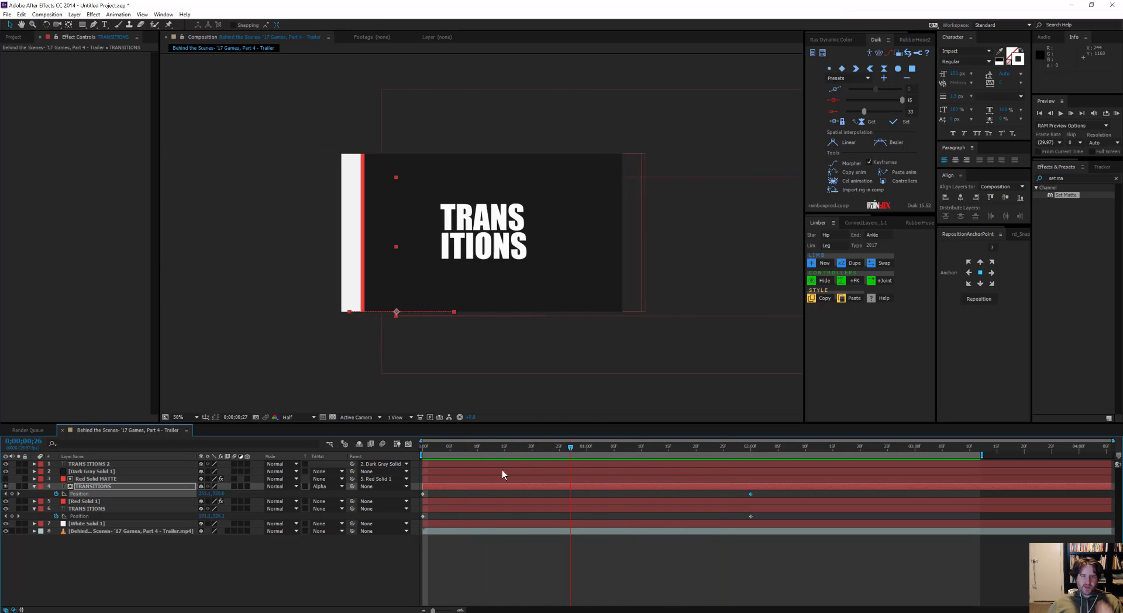
pyautogui.moveTo(502, 469); pyautogui.dragTo(603, 465)
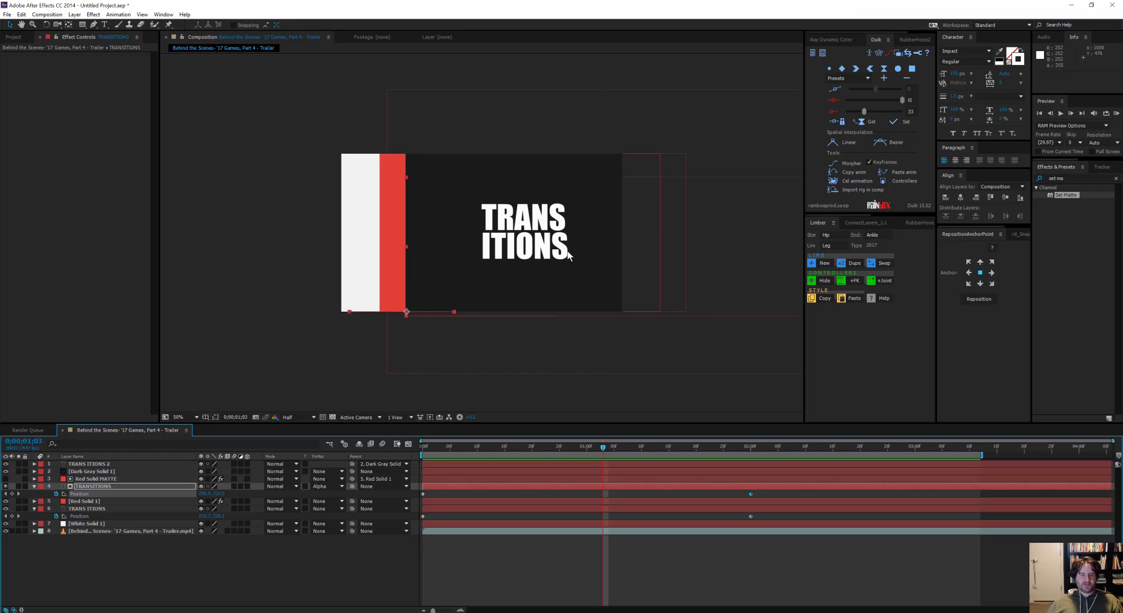
# Remove the line break from the solid white title so it reads TRANSITIONS on one line.
pyautogui.hotkey('ctrl', 't')
pyautogui.click(591, 240)
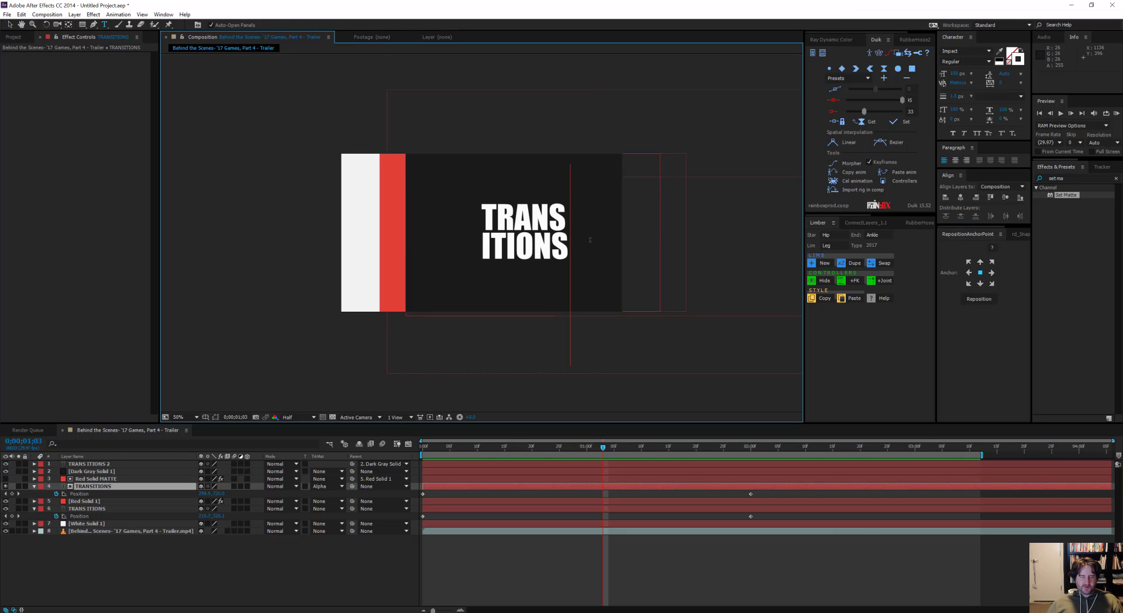
pyautogui.press('Escape')
pyautogui.click(84, 462)
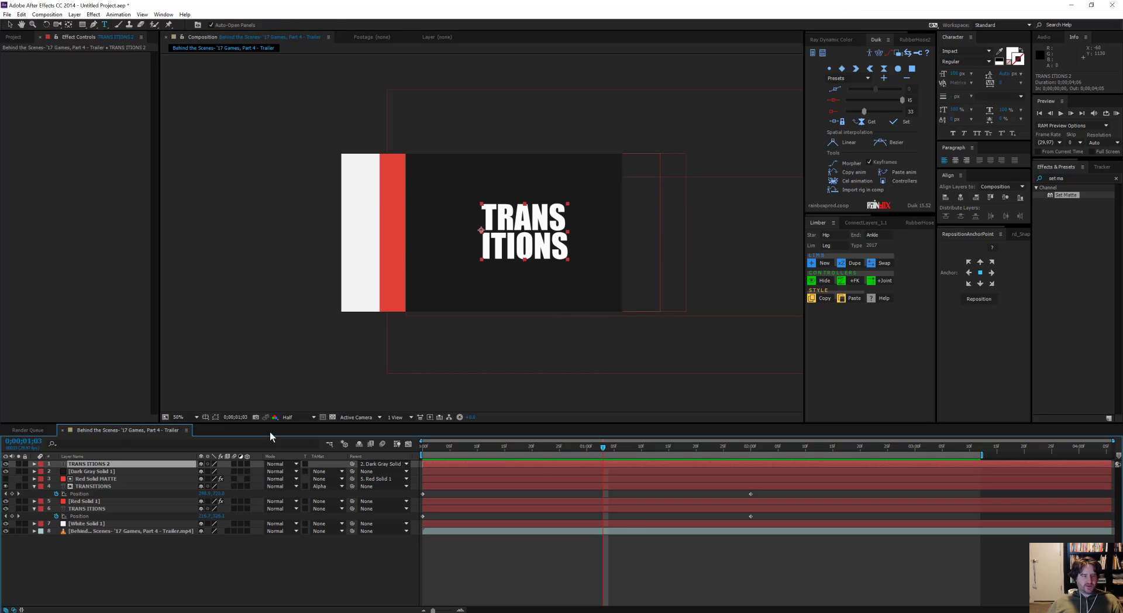
pyautogui.click(586, 258)
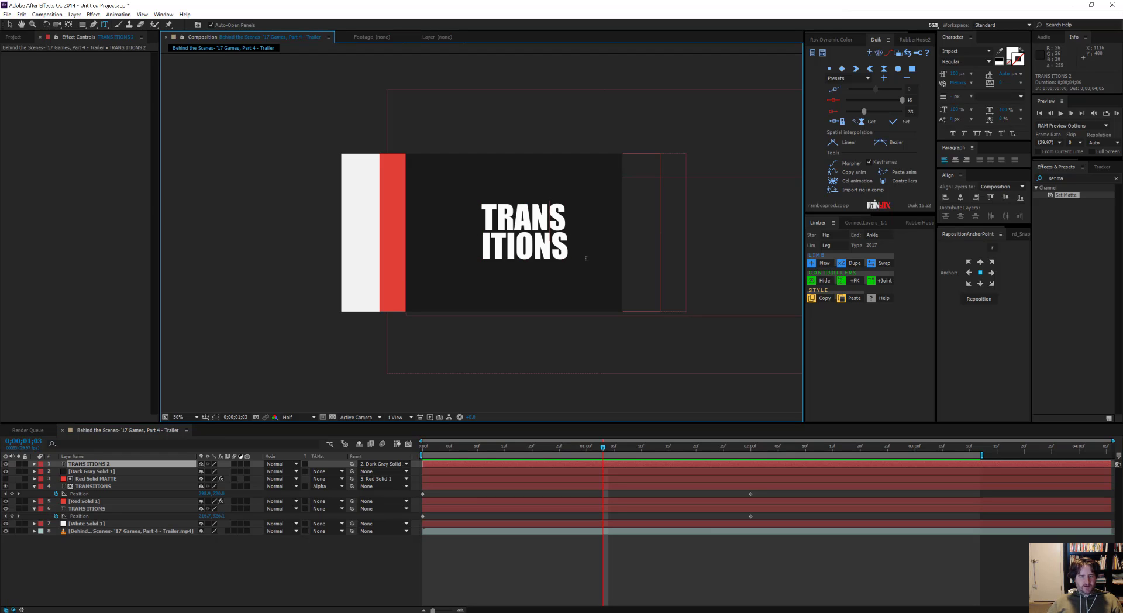
pyautogui.press('Return')
pyautogui.press('BackSpace')
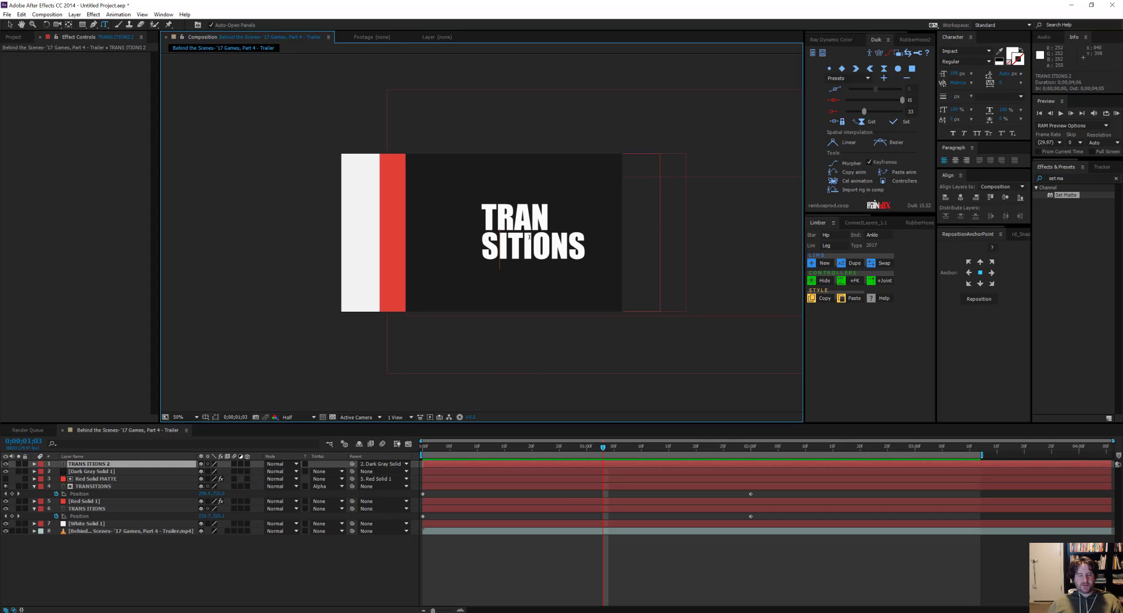
pyautogui.press('Delete')
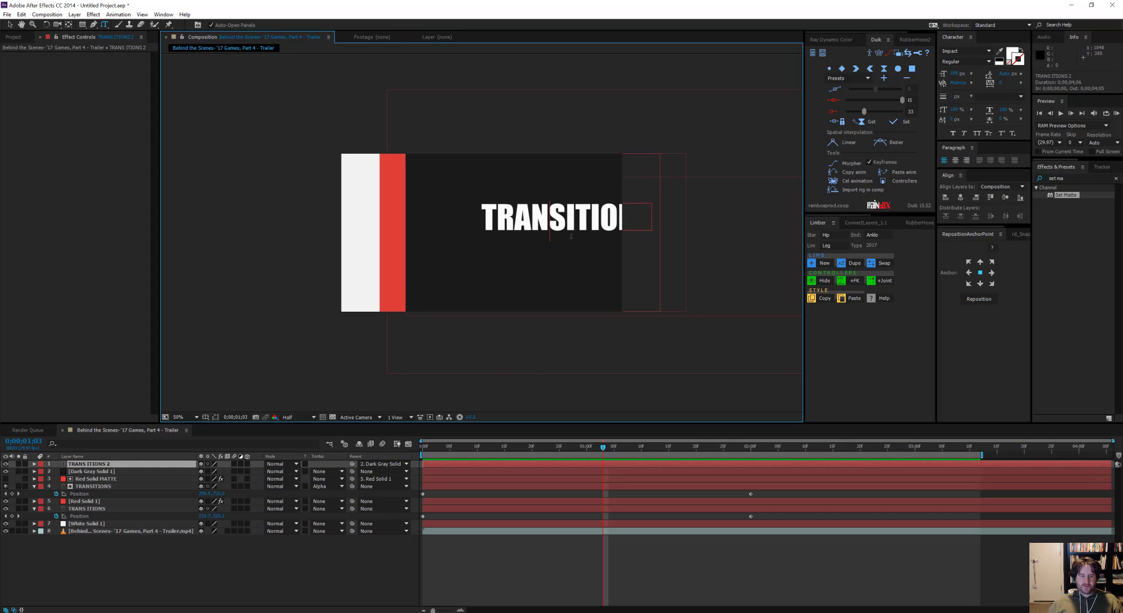
pyautogui.click(9, 24)
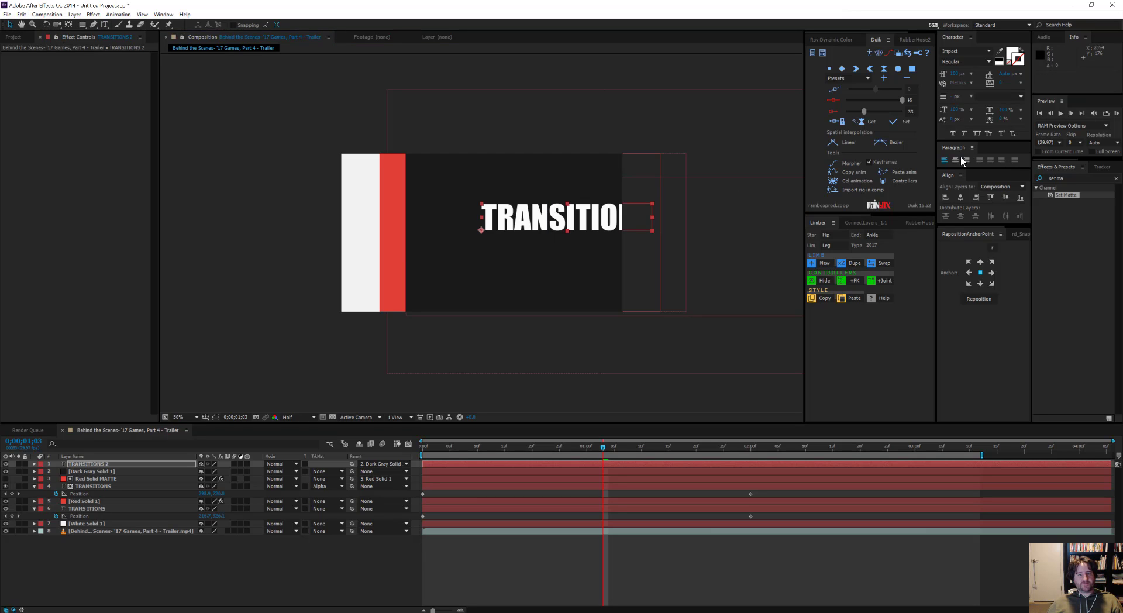
# At 0;00;02;00, center the one-line white title horizontally and vertically in the composition.
pyautogui.moveTo(603, 447); pyautogui.dragTo(751, 448)
pyautogui.click(960, 197)
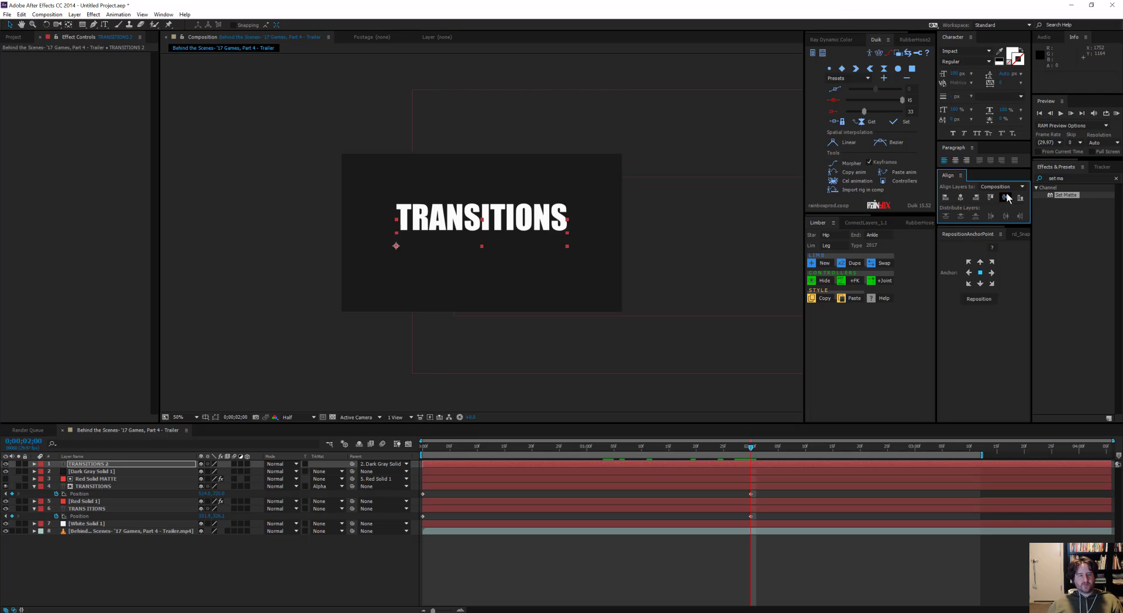
pyautogui.click(1006, 197)
pyautogui.moveTo(745, 455); pyautogui.dragTo(495, 465)
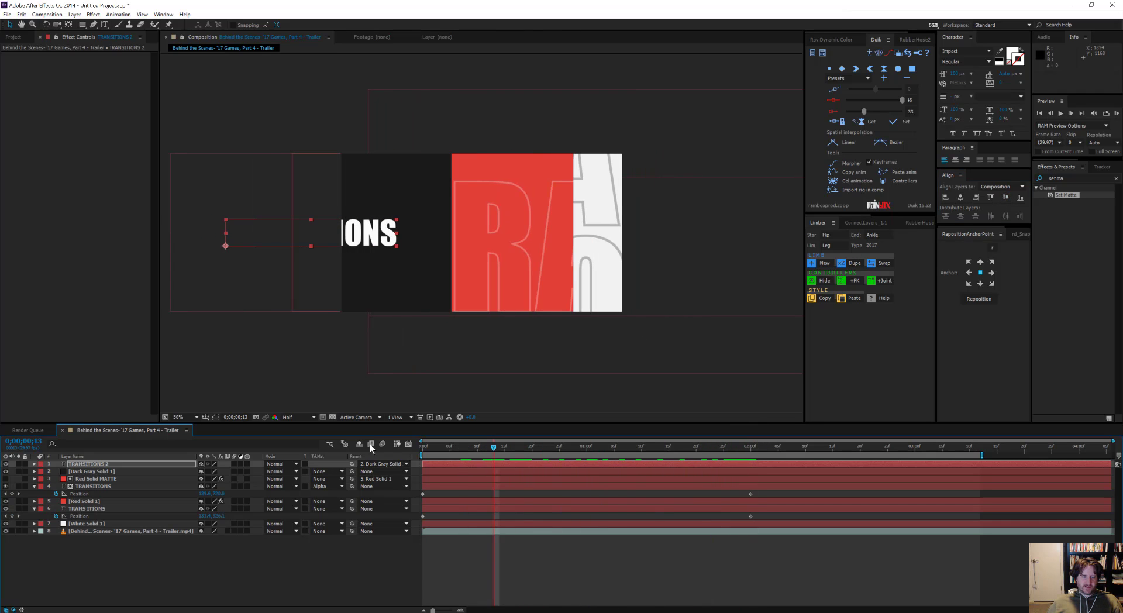
# Try to unparent the white title from Dark Gray Solid 1 at 0;00;00;13.
pyautogui.click(364, 464)
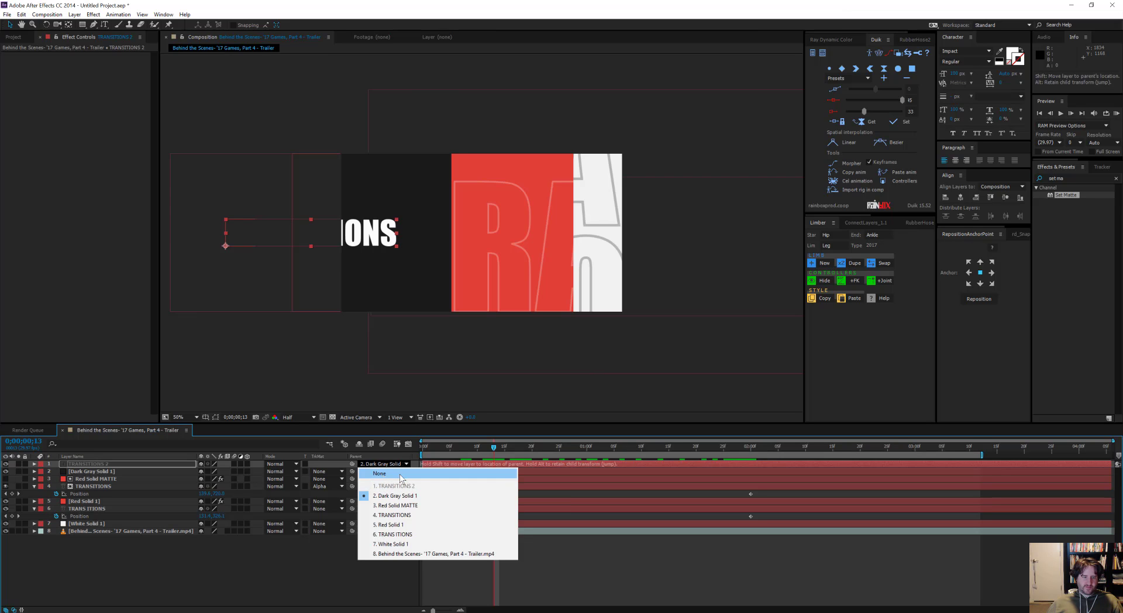
pyautogui.click(399, 474)
pyautogui.press('Home')
pyautogui.moveTo(470, 456); pyautogui.dragTo(502, 464)
pyautogui.rightClick(502, 465)
pyautogui.click(503, 537)
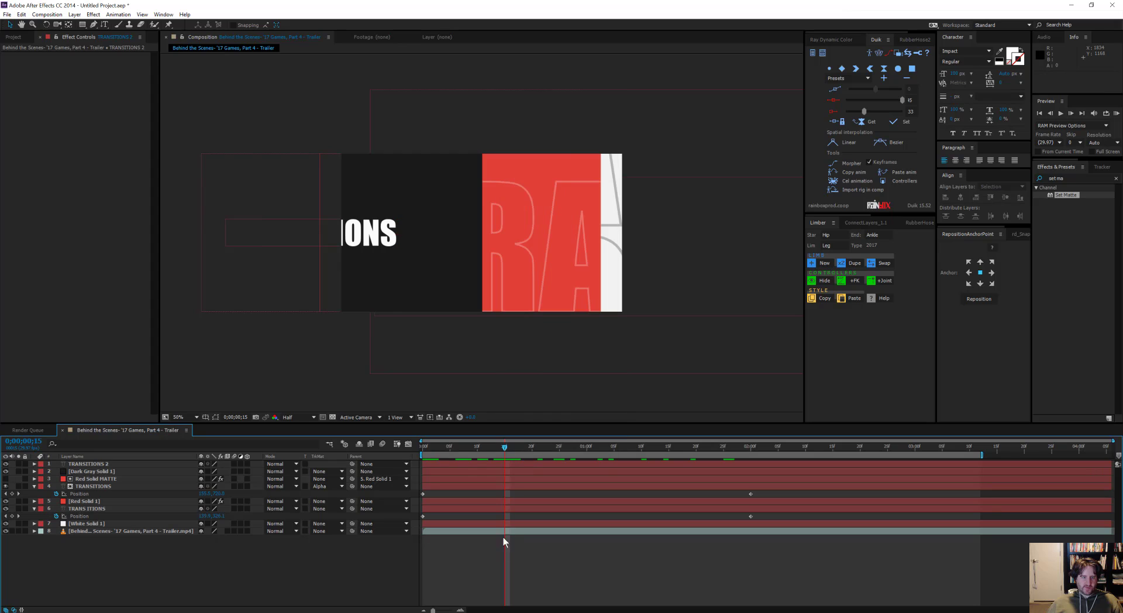
pyautogui.press('pageup')
pyautogui.press('pageup')
pyautogui.hotkey('ctrl', 'z')
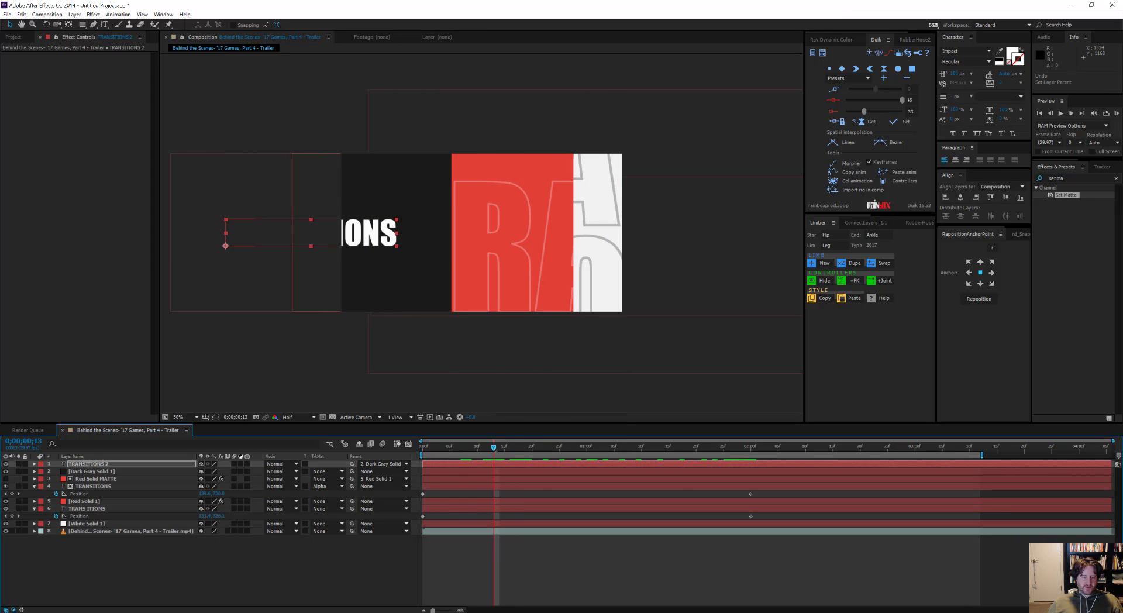
# At 0;00;02;00, unparent the white title from Dark Gray Solid 1 and deselect it.
pyautogui.moveTo(501, 445); pyautogui.dragTo(751, 470)
pyautogui.click(366, 463)
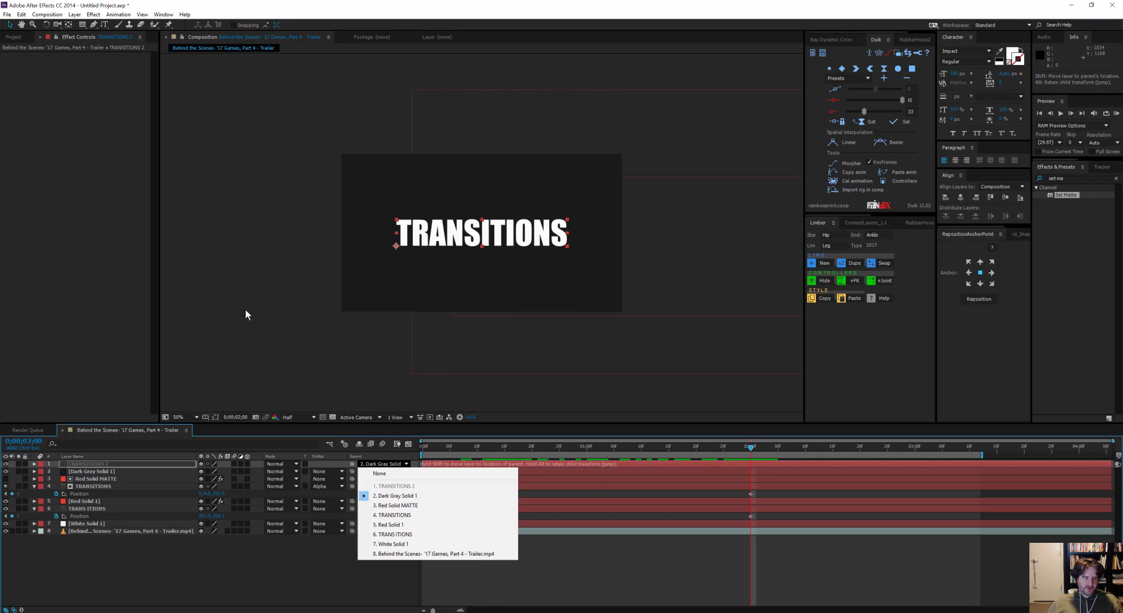
pyautogui.click(367, 473)
pyautogui.click(633, 606)
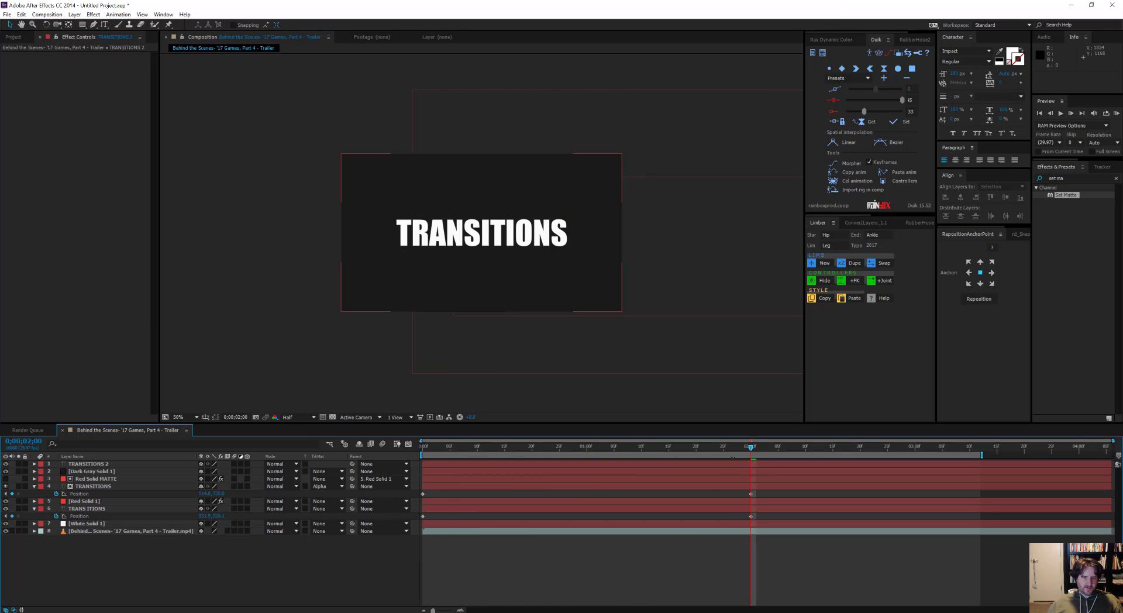
# At 0;00;00;24, solo the reference trailer footage together with the white title for comparison.
pyautogui.moveTo(752, 454); pyautogui.dragTo(554, 474)
pyautogui.click(19, 531)
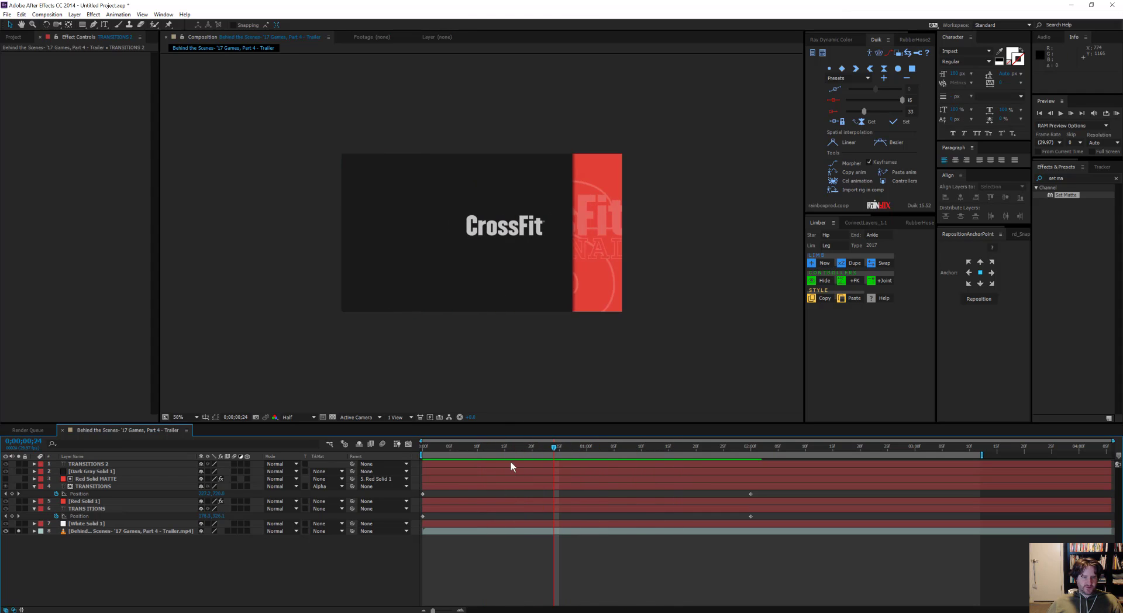
pyautogui.click(81, 465)
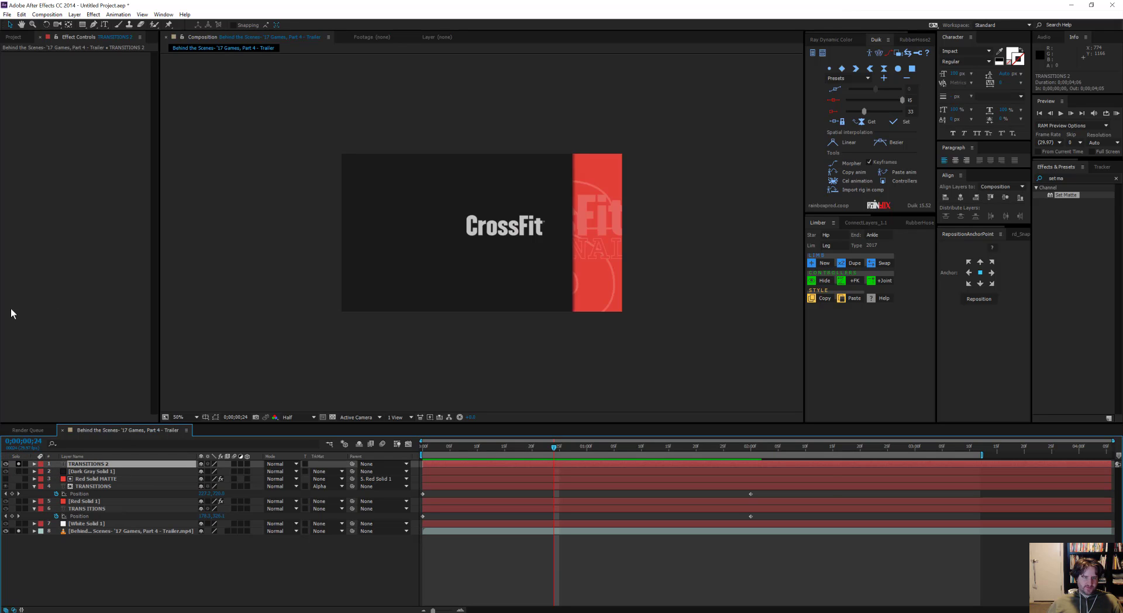
pyautogui.click(18, 463)
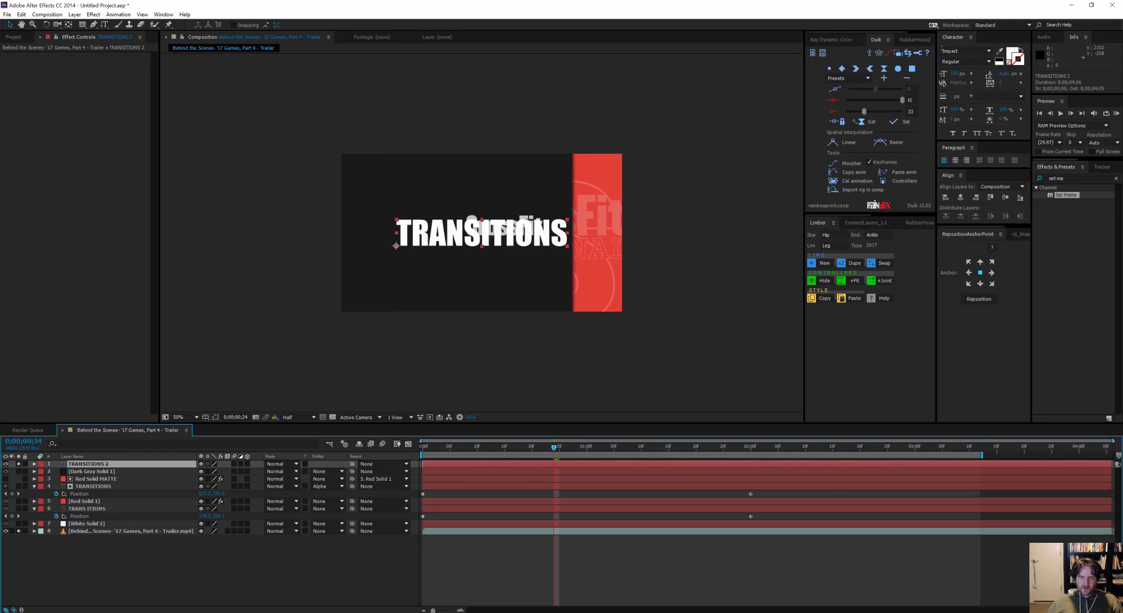
# Set the white title's scale to 100% and its font size to 100 px to suit the reference text.
pyautogui.click(963, 78)
pyautogui.write('50')
pyautogui.press('Return')
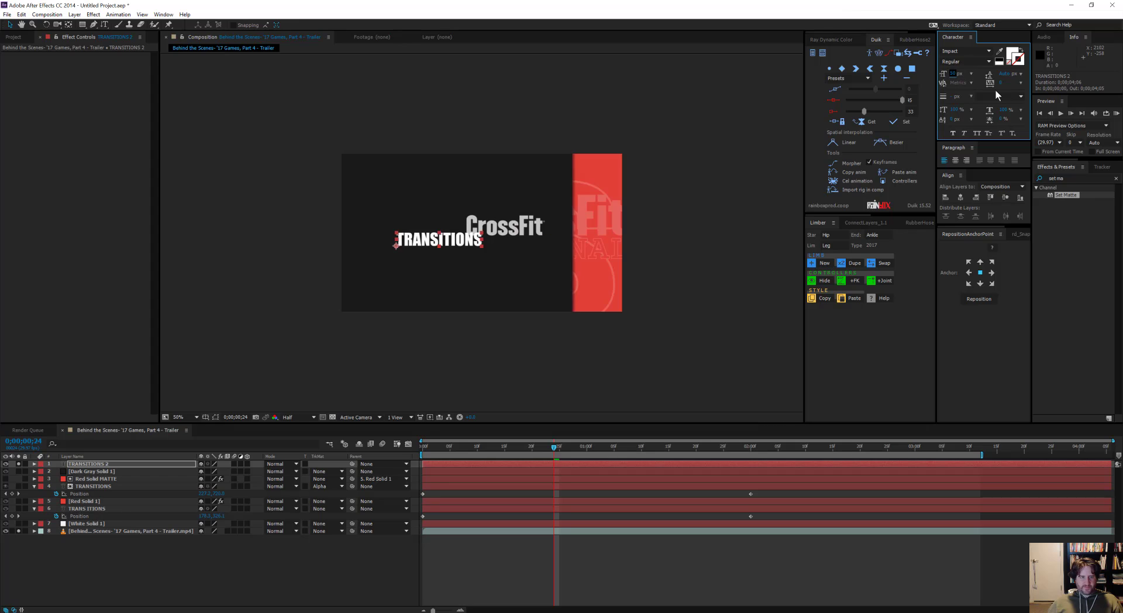
pyautogui.press('s')
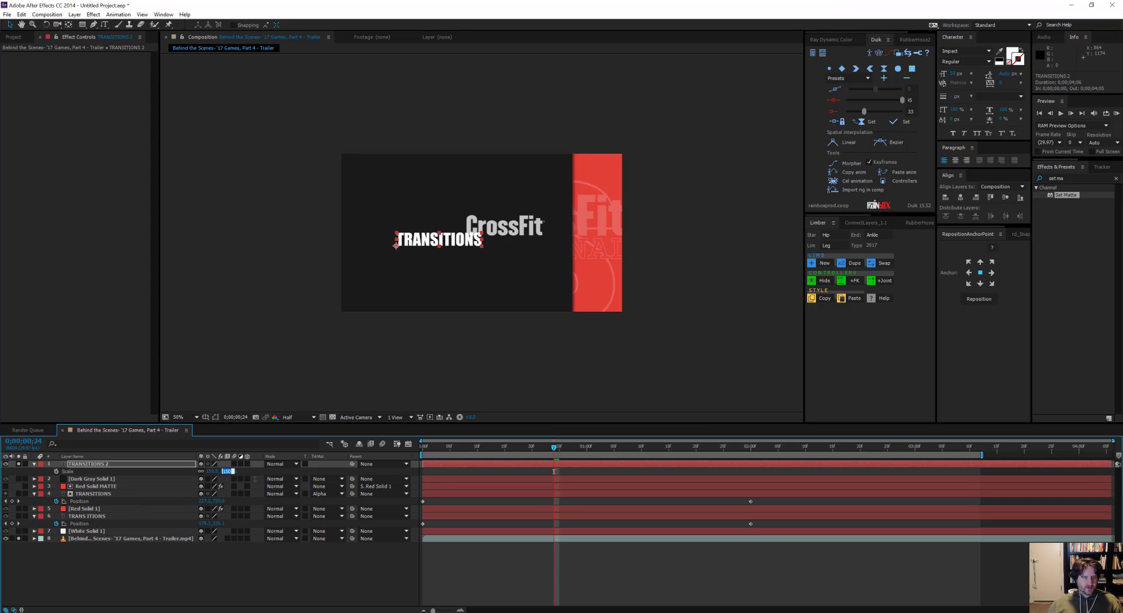
pyautogui.write('100')
pyautogui.press('Return')
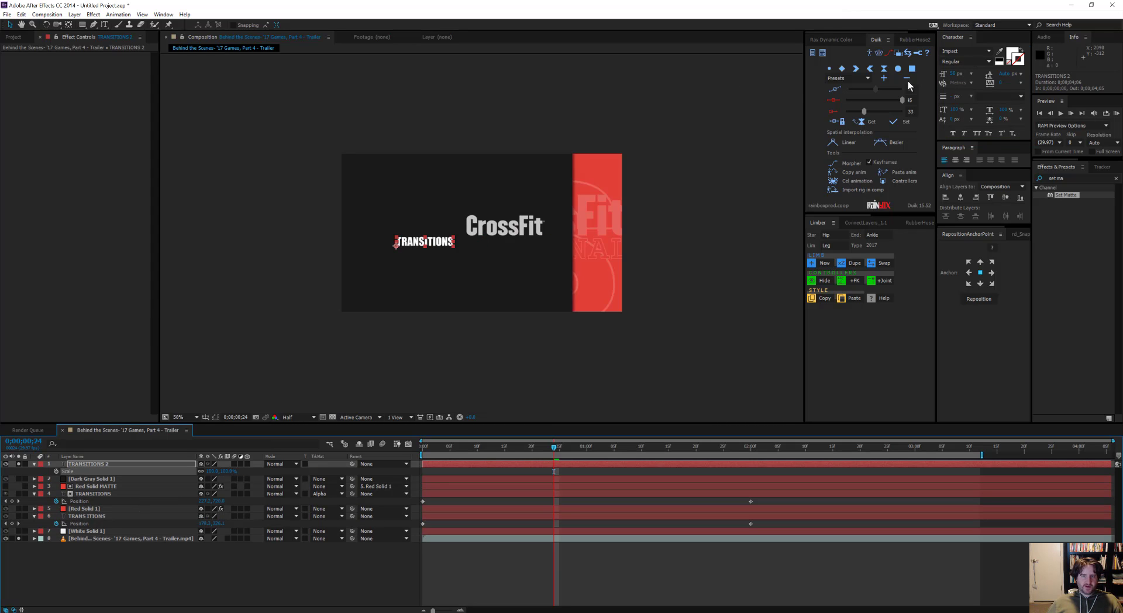
pyautogui.moveTo(954, 74); pyautogui.dragTo(984, 74)
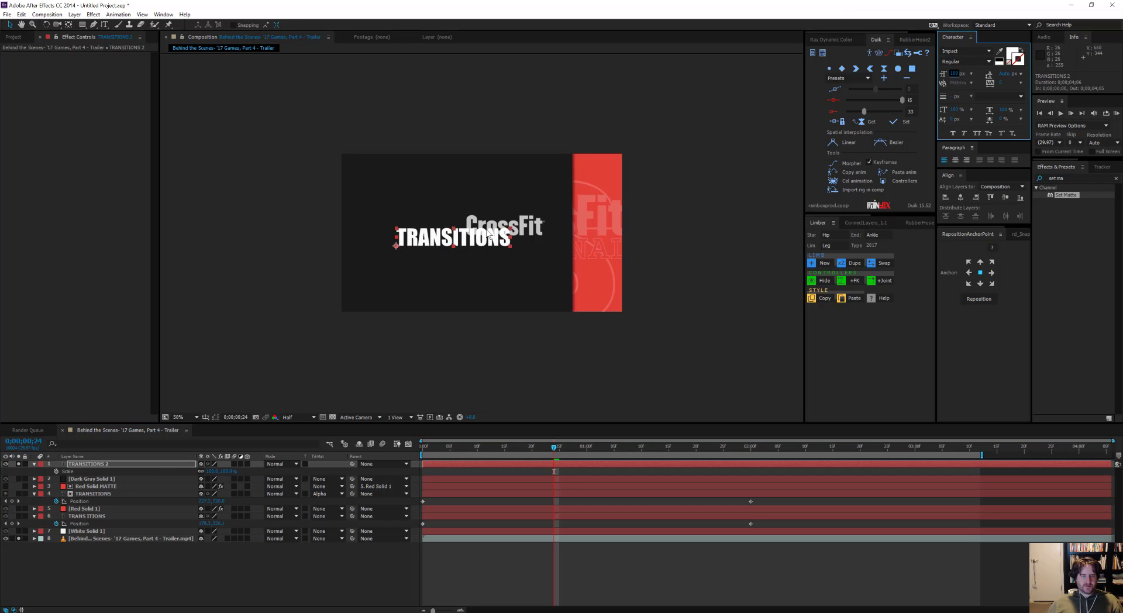
# Replace the white title's all-caps text with "Transitions" in mixed case.
pyautogui.hotkey('ctrl', 't')
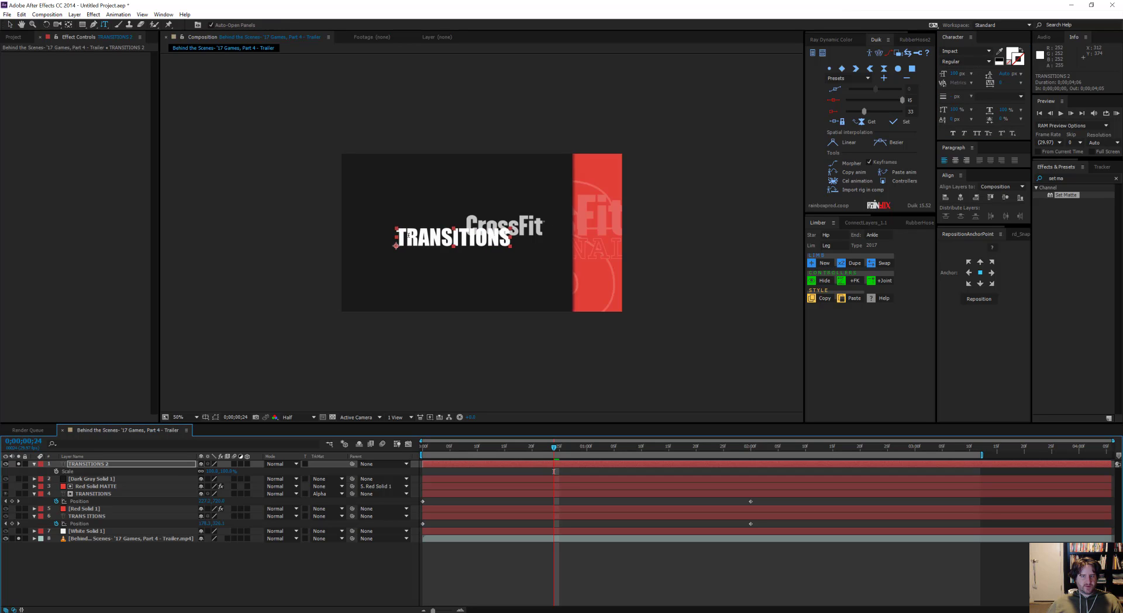
pyautogui.moveTo(408, 234); pyautogui.dragTo(663, 243)
pyautogui.write('rans')
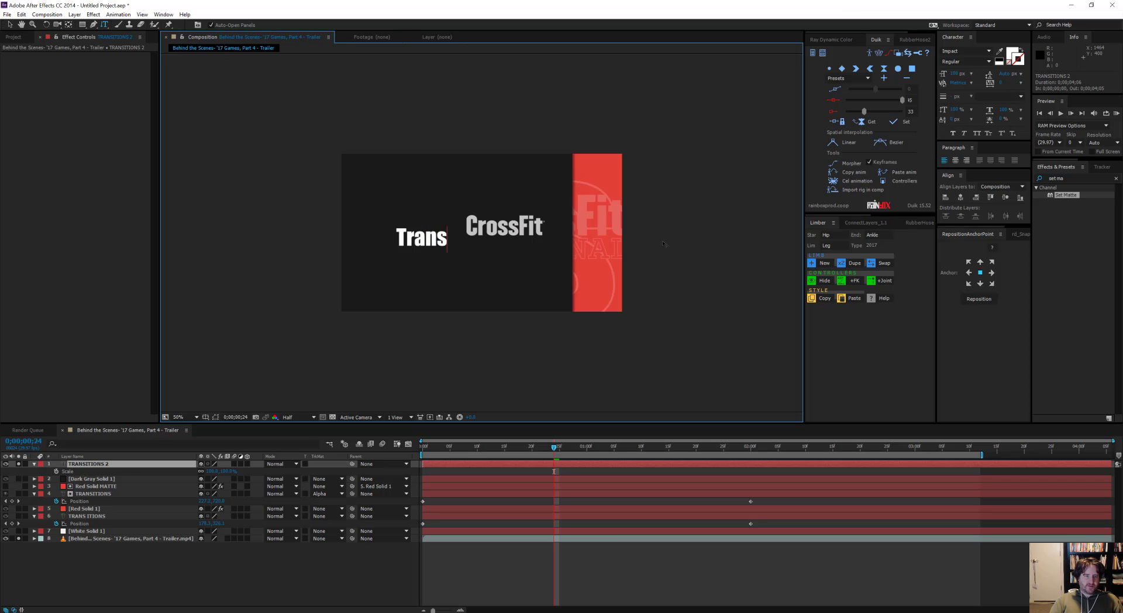
pyautogui.write('itions')
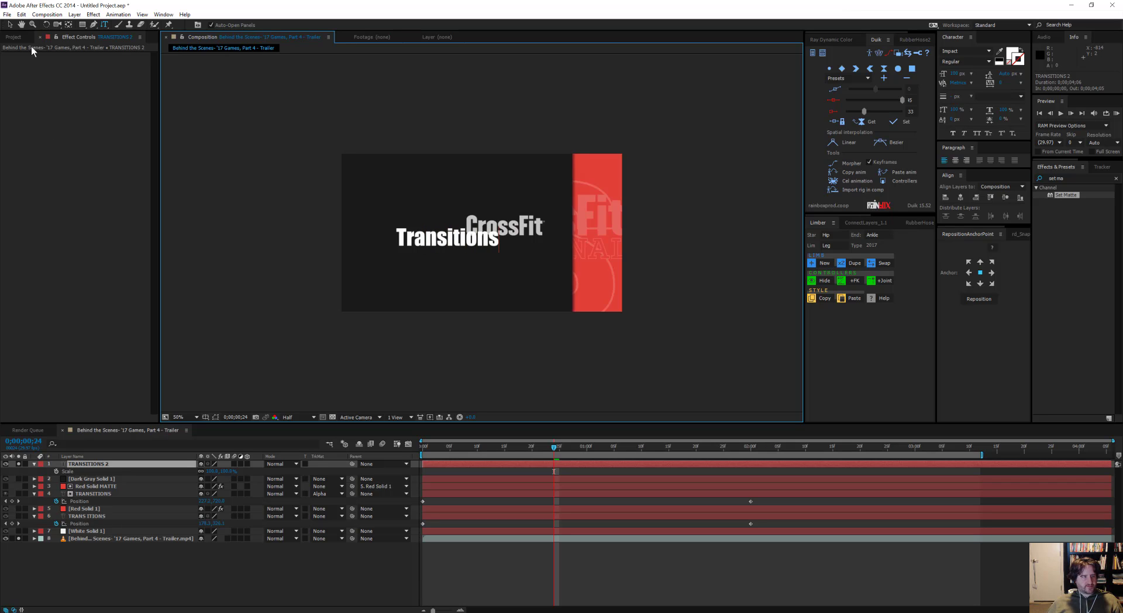
pyautogui.click(8, 24)
# At 0;00;01;15, shift the white title right and slightly up over the reference logo and set a Position keyframe.
pyautogui.press('.')
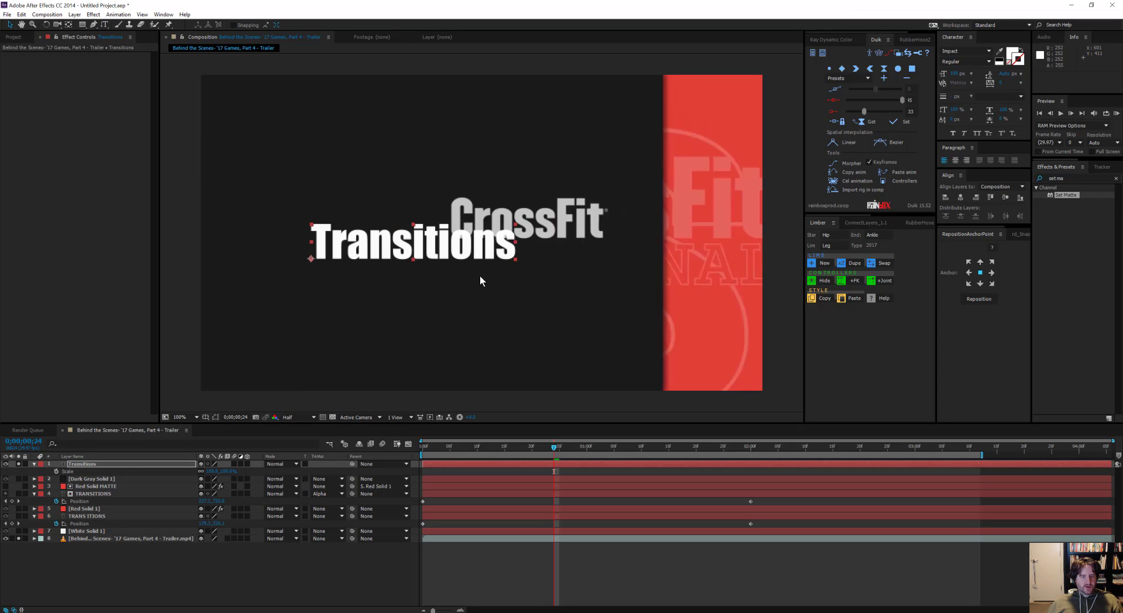
pyautogui.moveTo(554, 446); pyautogui.dragTo(669, 479)
pyautogui.hotkey('shift', 'Up')
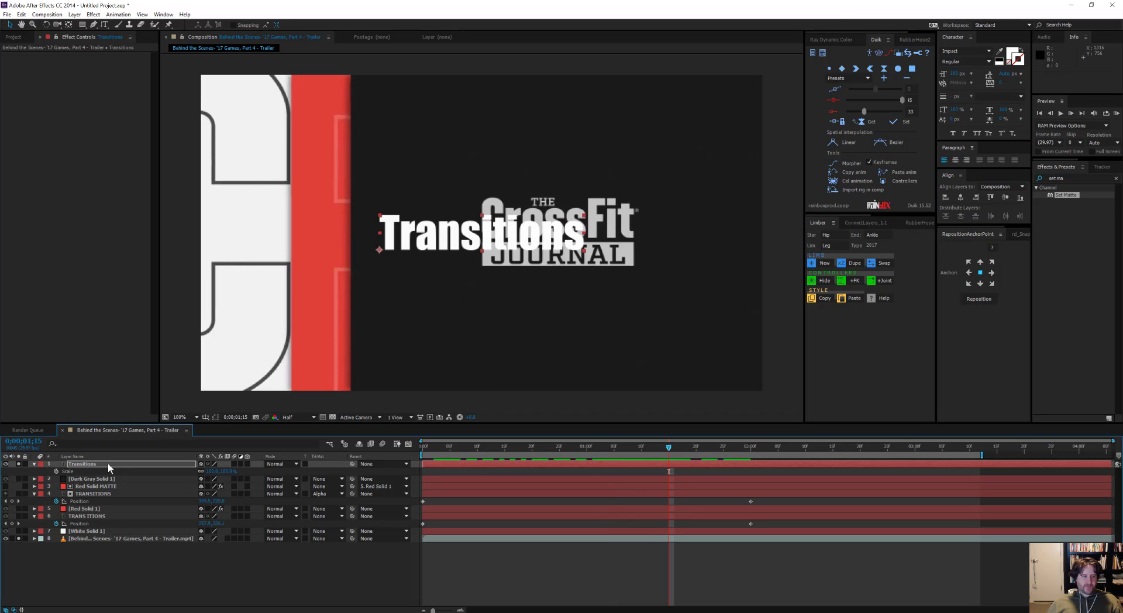
pyautogui.hotkey('alt', 'shift', 'p')
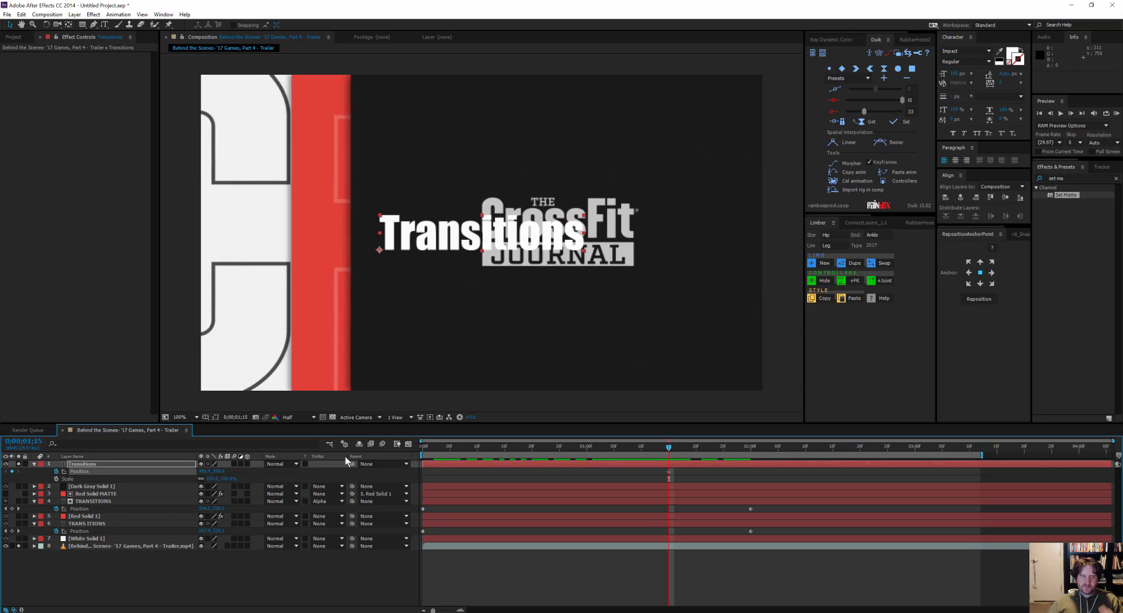
# Duplicate the white title's Position keyframe at 0;00;00;15.
pyautogui.moveTo(641, 450); pyautogui.dragTo(505, 466)
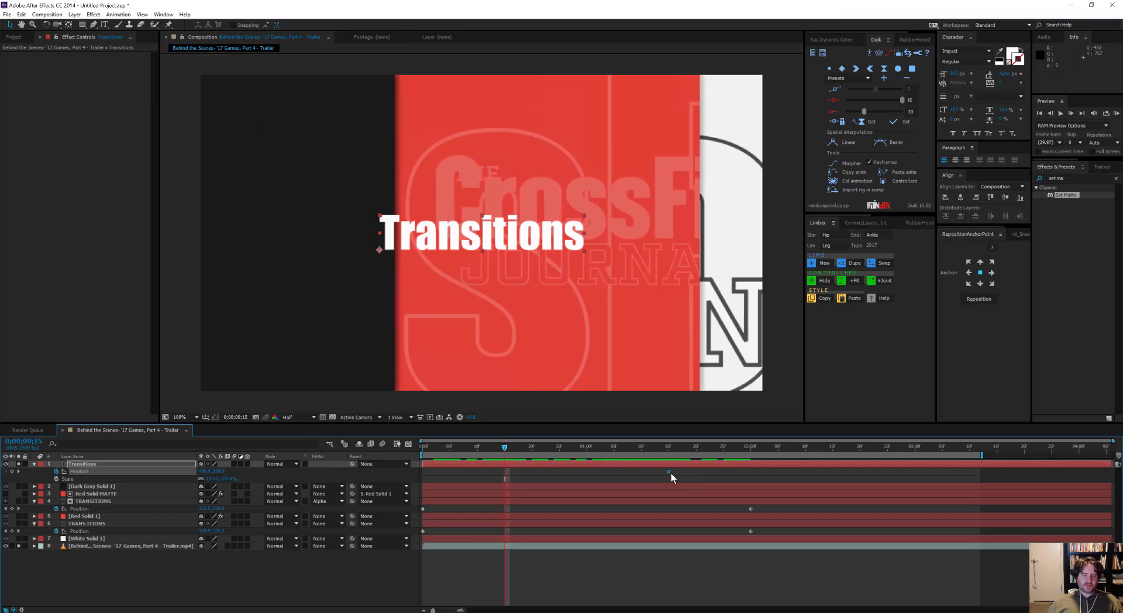
pyautogui.hotkey('ctrl', 'c')
pyautogui.hotkey('ctrl', 'v')
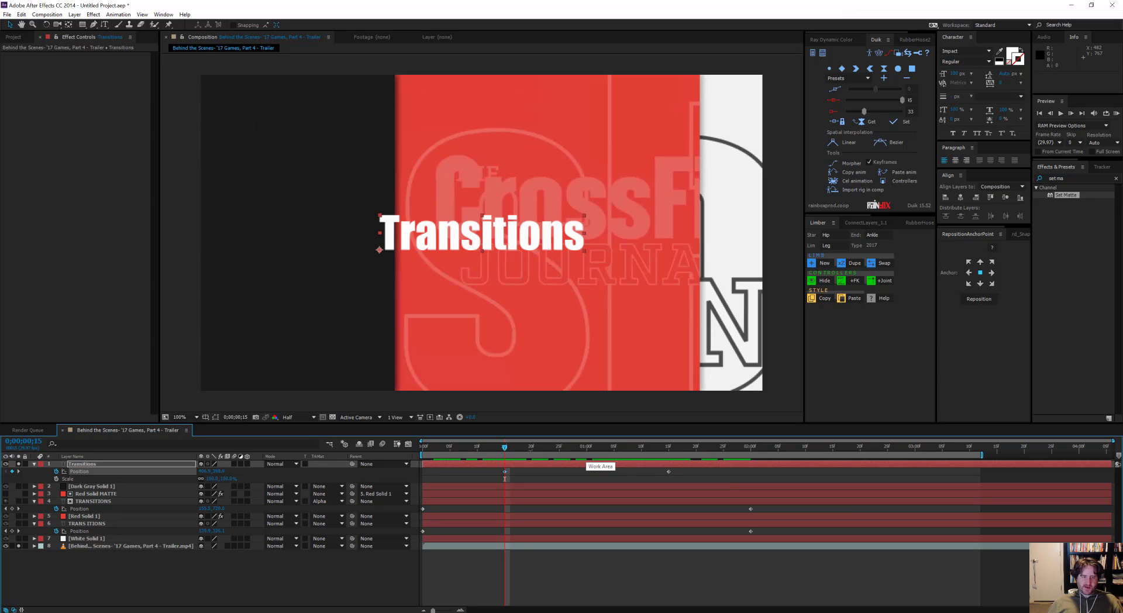
# Move the Transitions title about 205 px right at 0;00;01;15, and add Position and Scale keyframes to it at 0;00;02;00.
pyautogui.moveTo(537, 447); pyautogui.dragTo(668, 464)
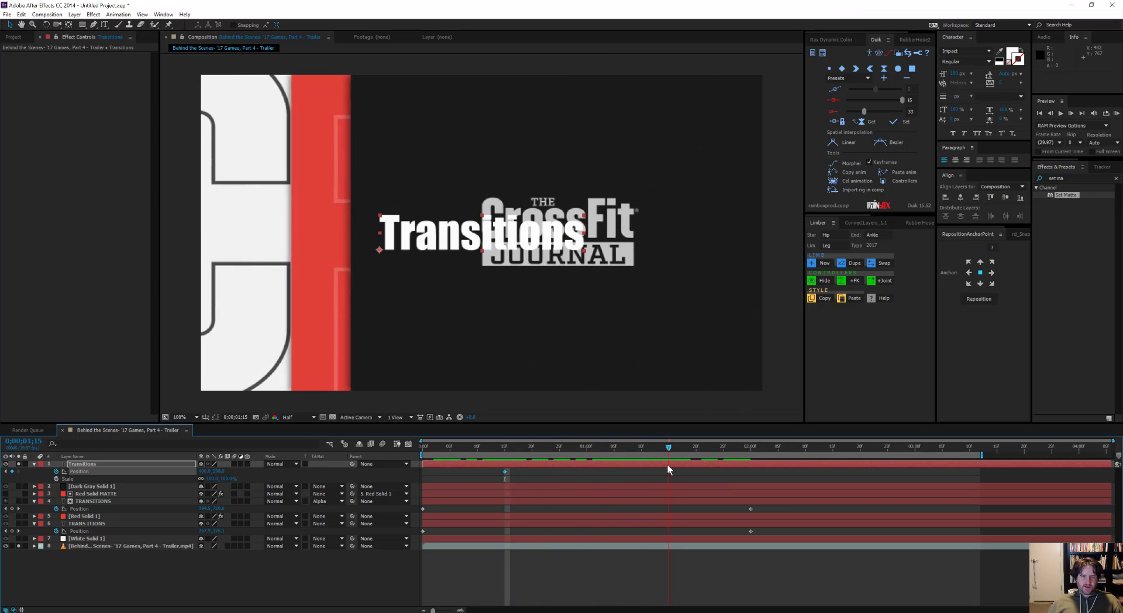
pyautogui.moveTo(587, 252); pyautogui.dragTo(678, 253)
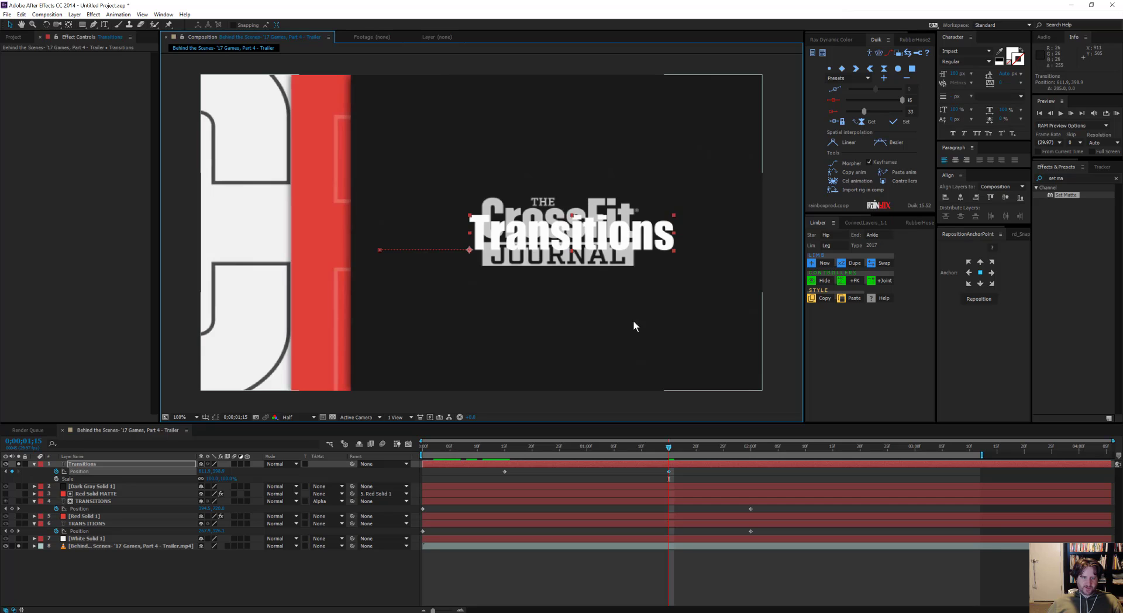
pyautogui.moveTo(671, 448); pyautogui.dragTo(749, 474)
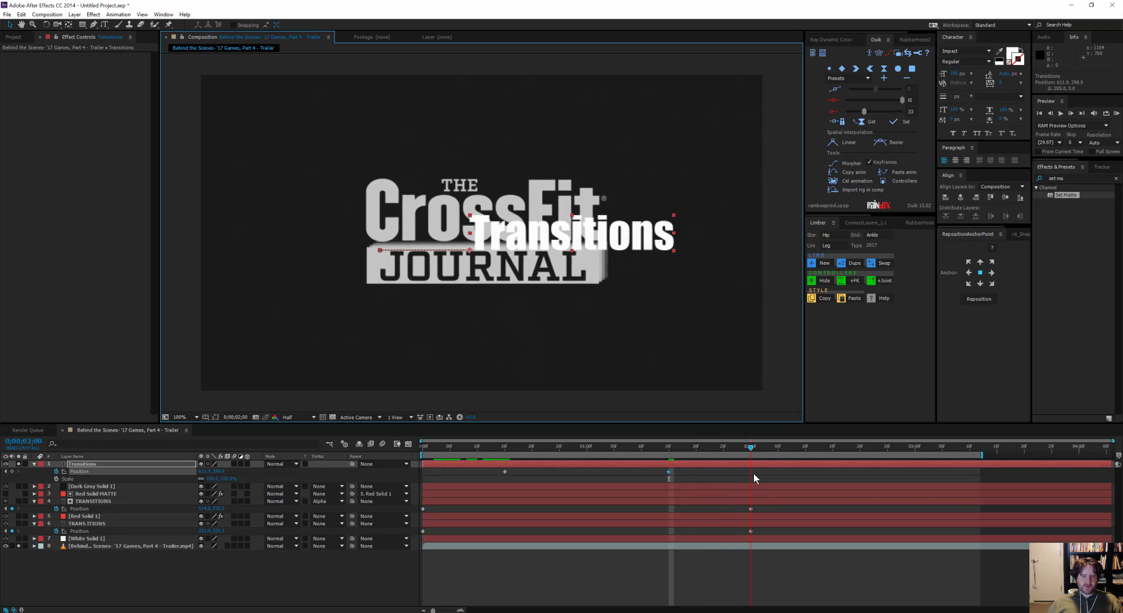
pyautogui.click(57, 479)
pyautogui.click(12, 471)
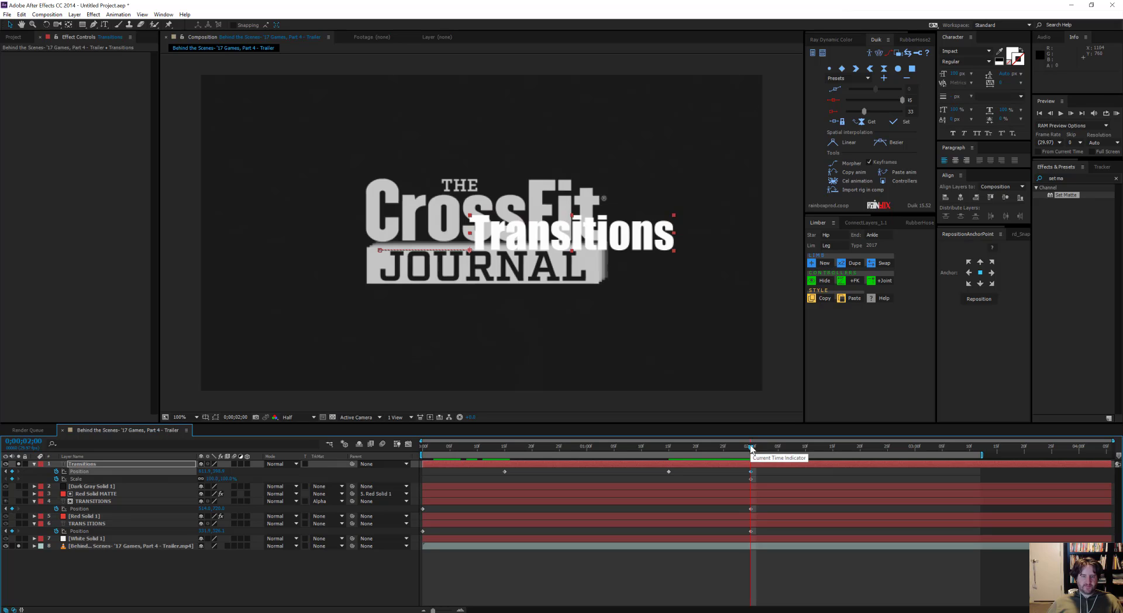
# Add Position and Scale keyframes to the Transitions title at 0;00;01;16.
pyautogui.click(680, 447)
pyautogui.moveTo(672, 456)
pyautogui.mouseDown()
pyautogui.moveTo(659, 454)
pyautogui.moveTo(693, 457)
pyautogui.moveTo(675, 459)
pyautogui.mouseUp()
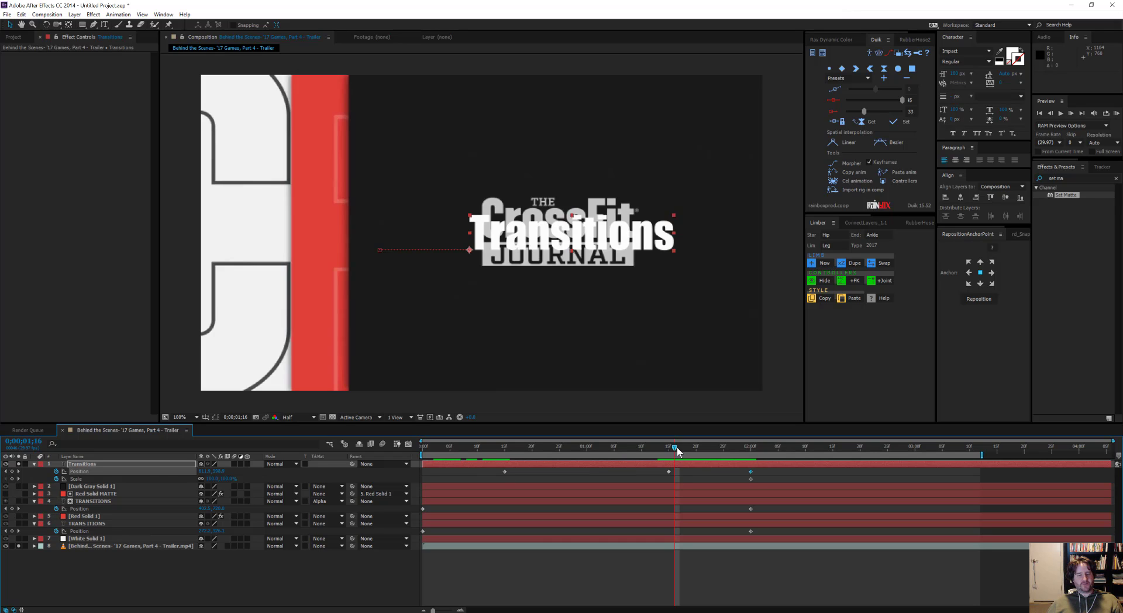
pyautogui.moveTo(676, 447); pyautogui.dragTo(676, 472)
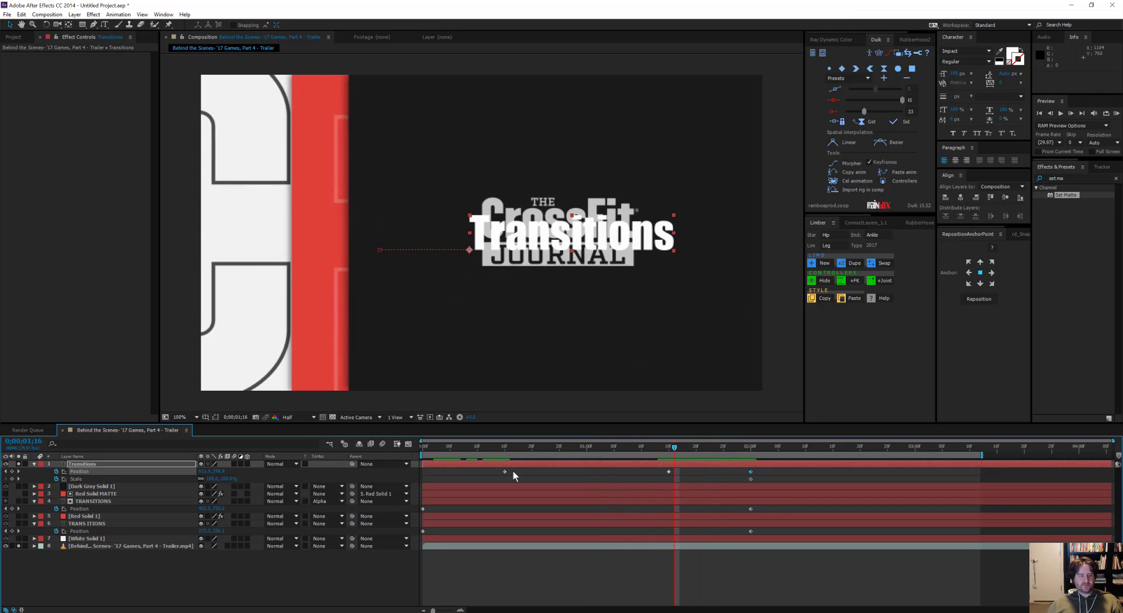
pyautogui.click(12, 471)
pyautogui.click(12, 478)
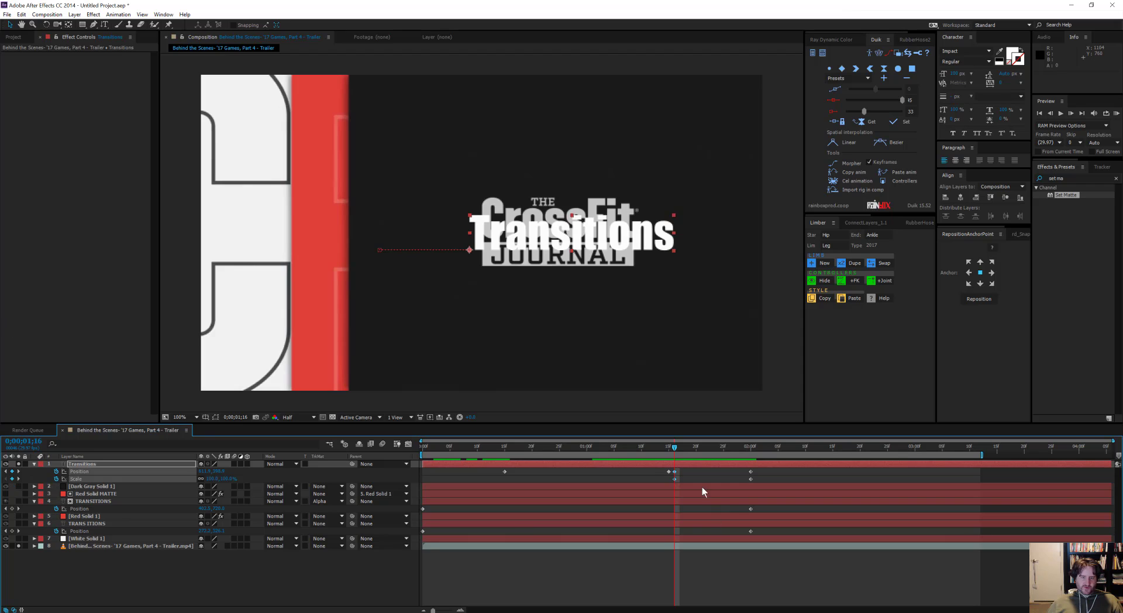
# Apply Easy Ease to the Transitions title's Position and Scale keyframes at 0;00;01;16 and 0;00;02;00.
pyautogui.moveTo(677, 482); pyautogui.dragTo(673, 481)
pyautogui.click(884, 70)
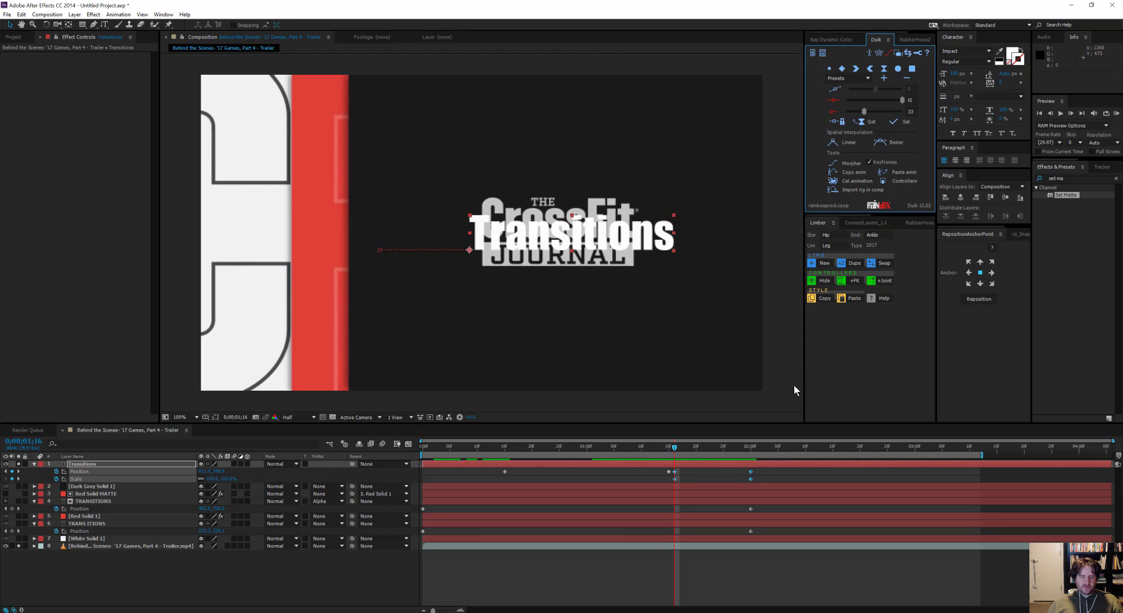
pyautogui.moveTo(771, 471); pyautogui.dragTo(672, 482)
pyautogui.click(883, 68)
pyautogui.rightClick(676, 473)
pyautogui.moveTo(681, 581)
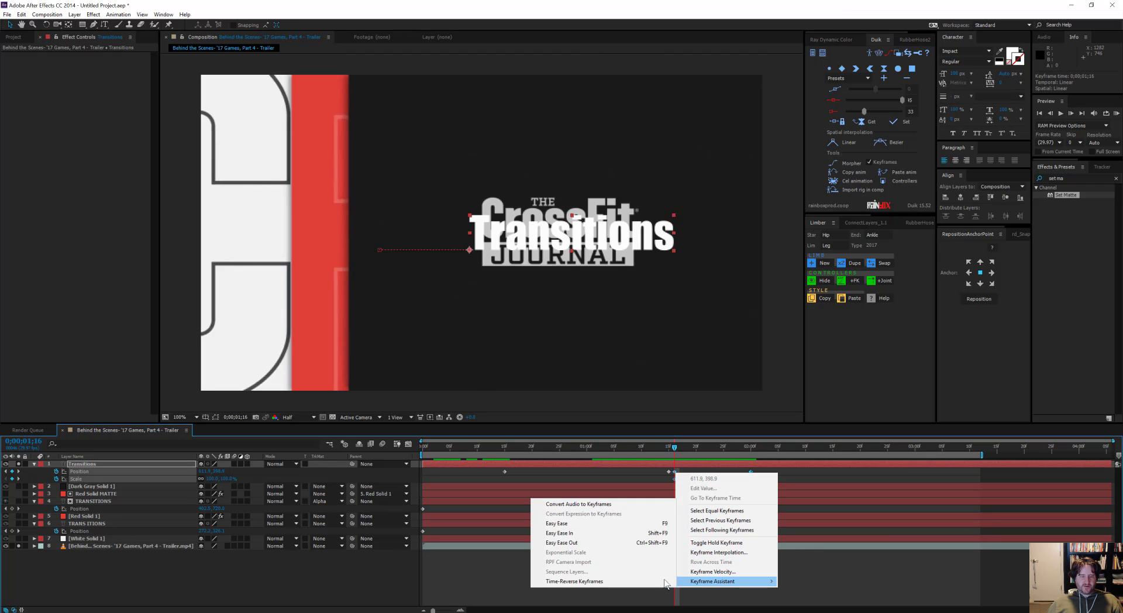
pyautogui.click(664, 523)
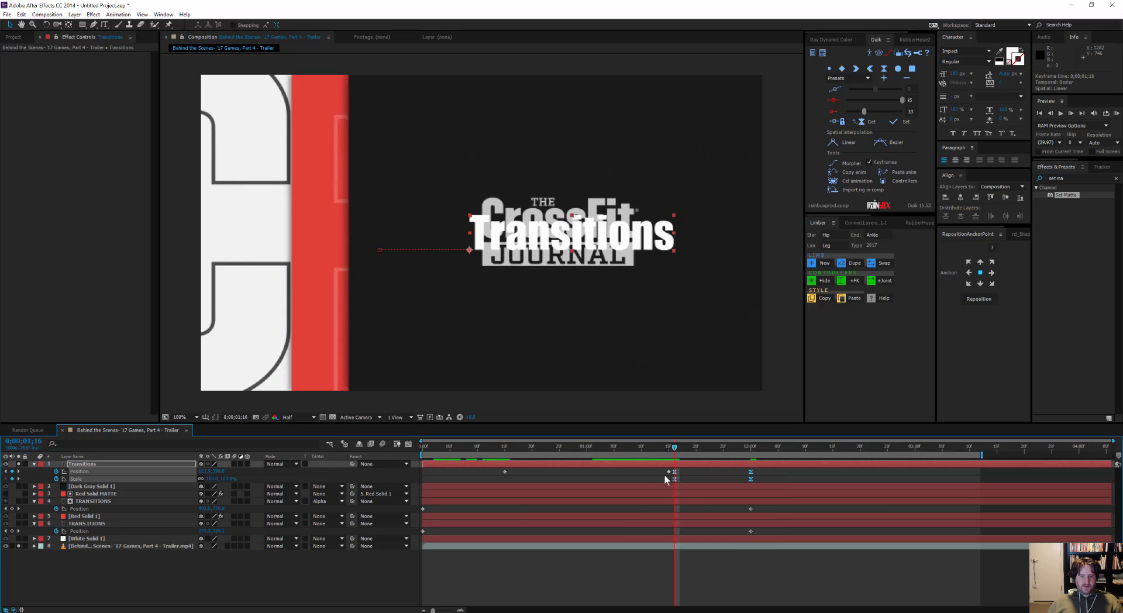
# Center the Transitions title horizontally in the composition at 0;00;02;00.
pyautogui.moveTo(675, 449); pyautogui.dragTo(752, 455)
pyautogui.click(760, 475)
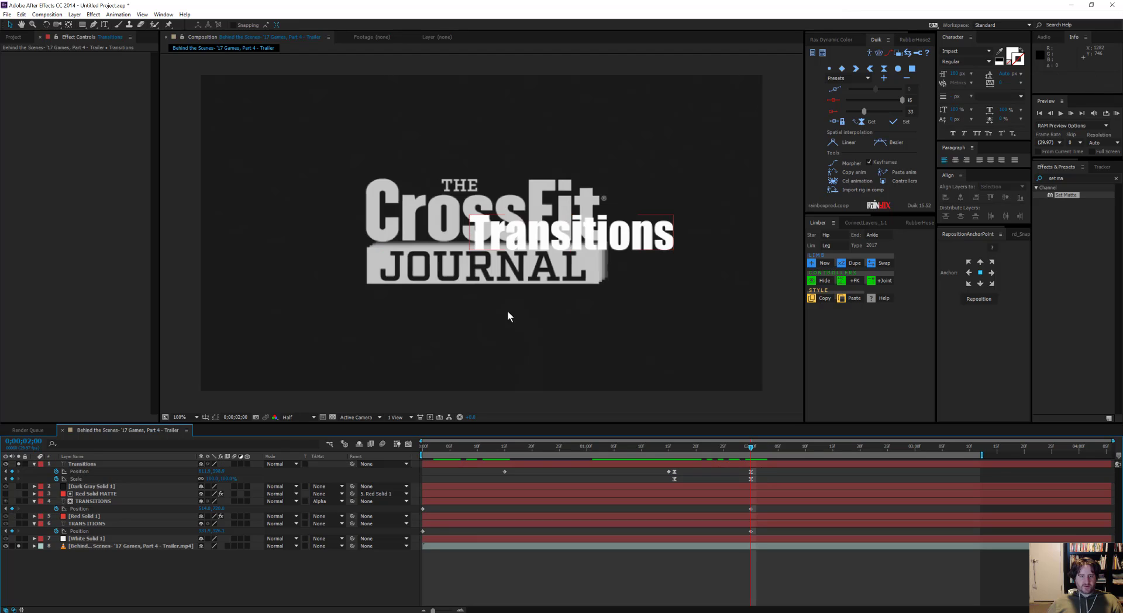
pyautogui.click(623, 236)
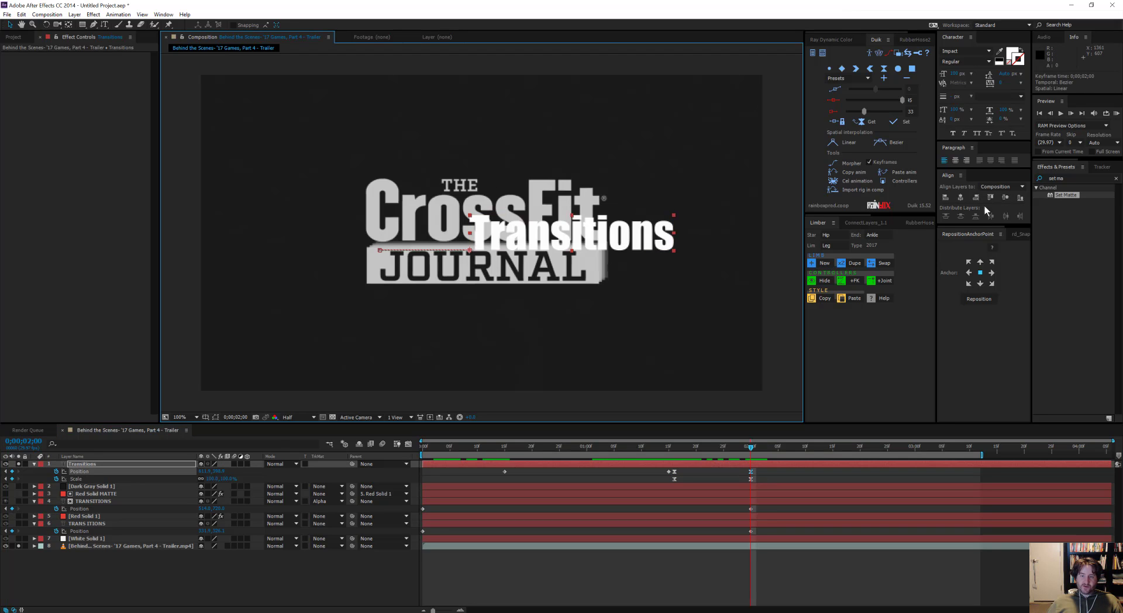
pyautogui.click(960, 198)
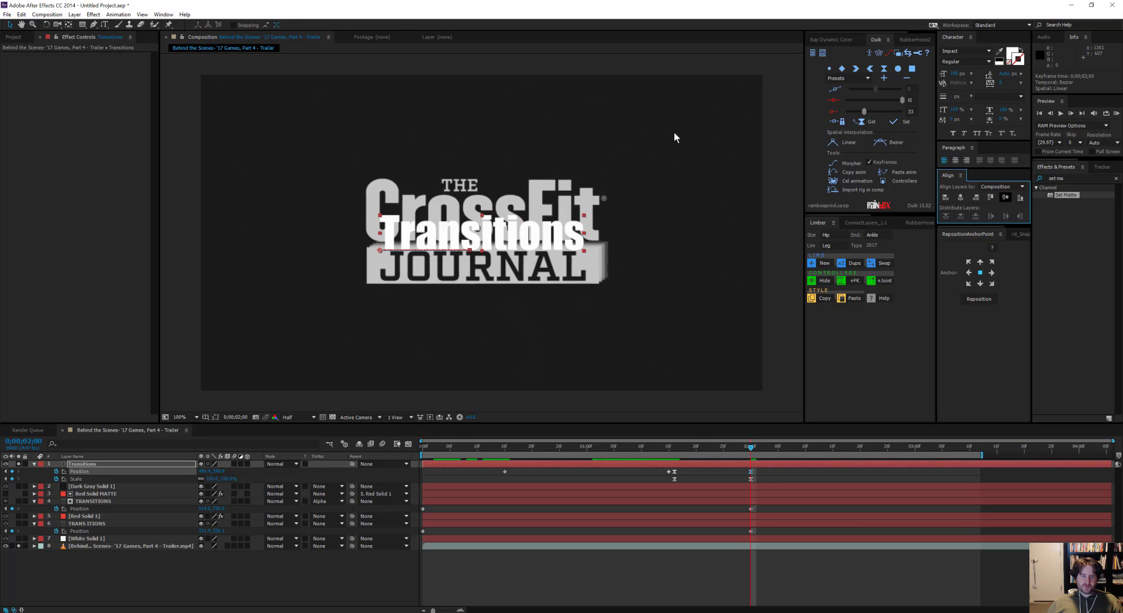
pyautogui.click(585, 215)
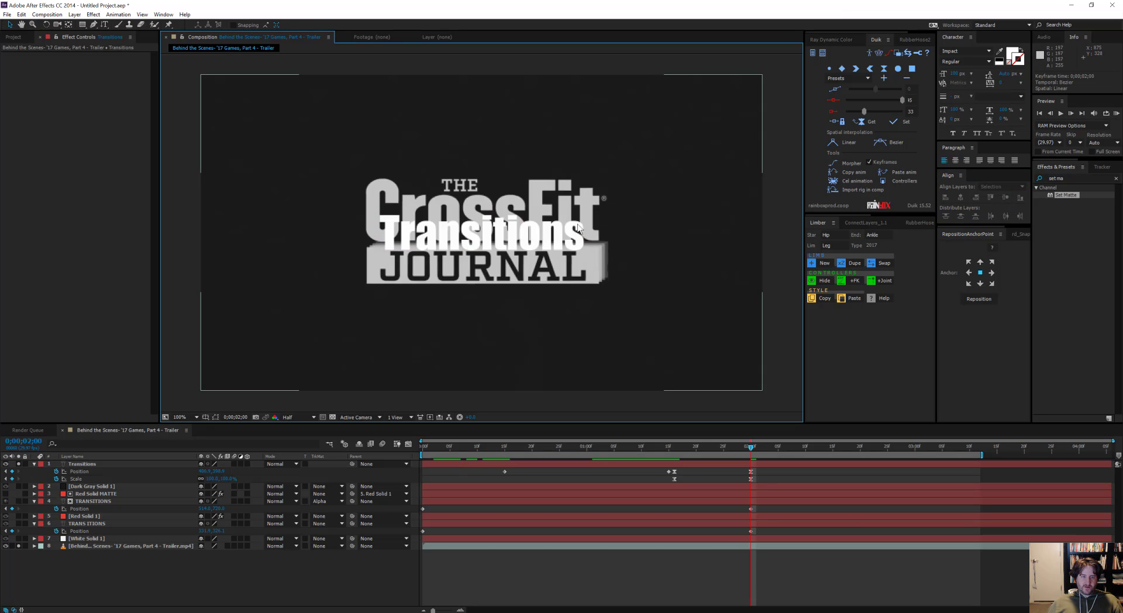
pyautogui.press('F2')
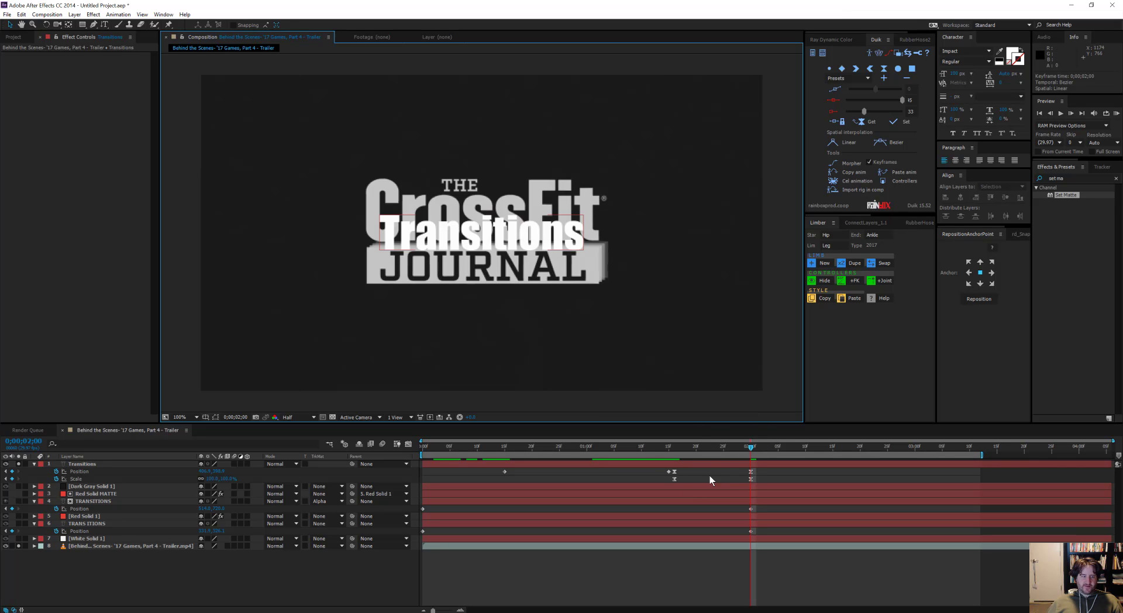
# Scale the Transitions title to 150% at 0;00;02;00 and set its paragraph alignment to centered.
pyautogui.click(218, 479)
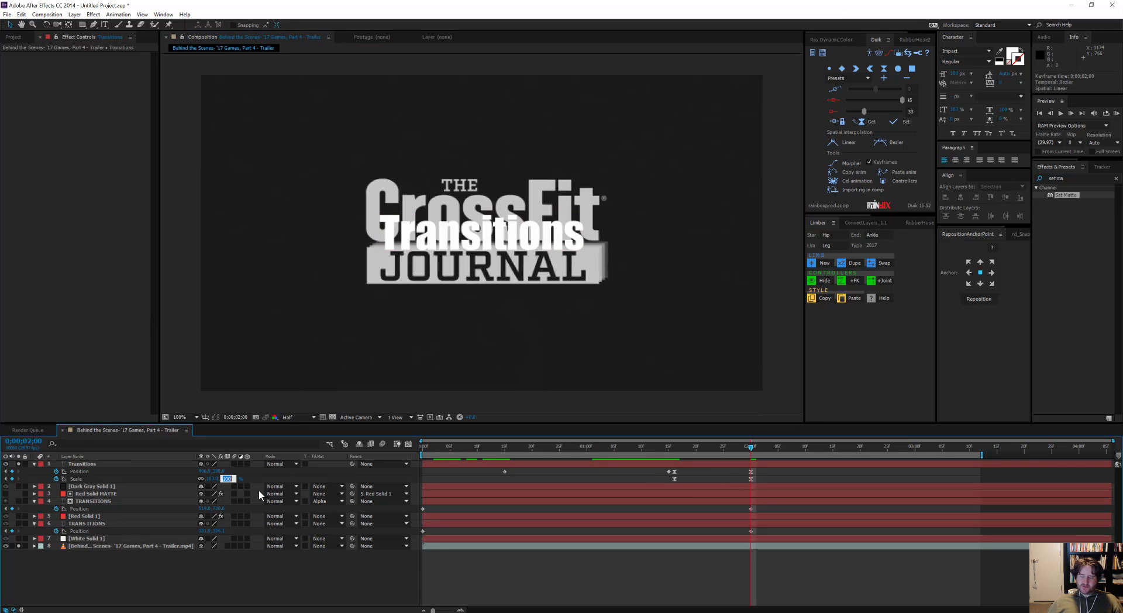
pyautogui.write('150')
pyautogui.press('Return')
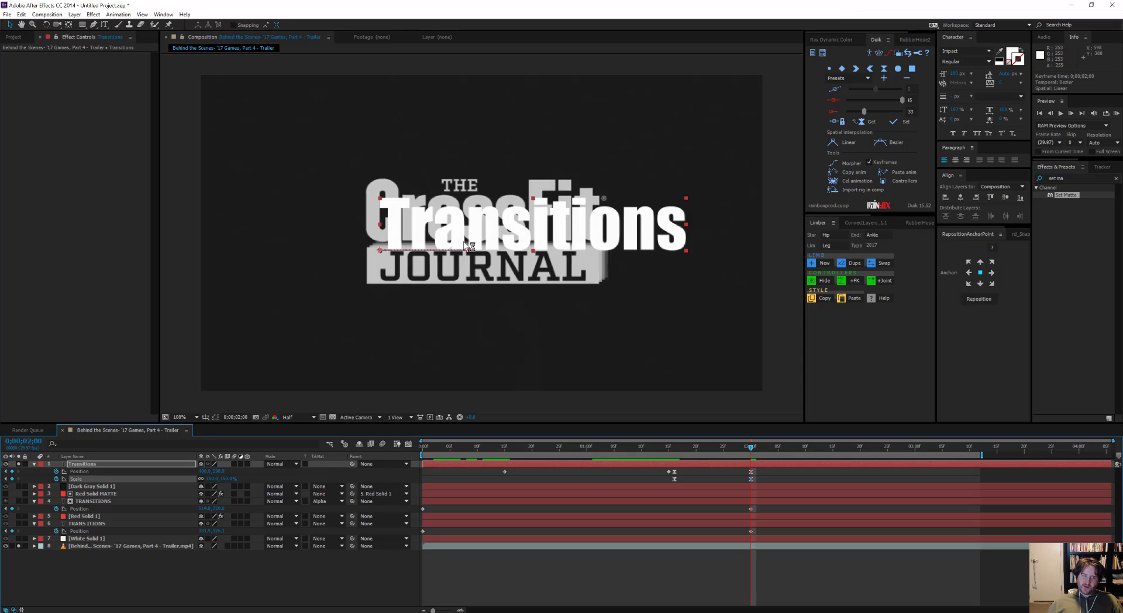
pyautogui.click(946, 162)
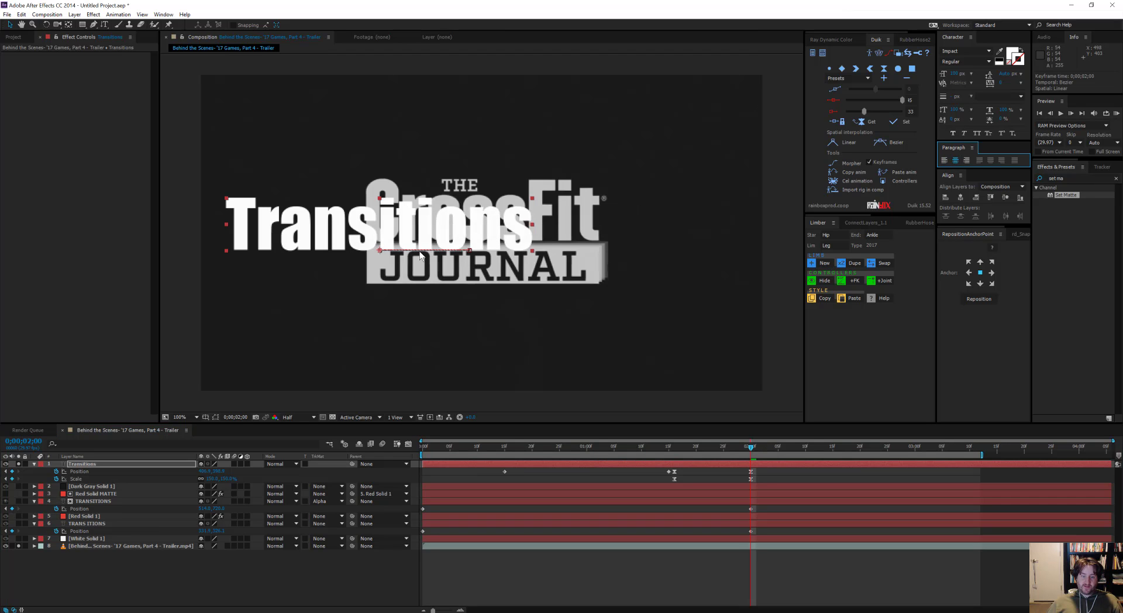
# Select all of the title's Position keyframes and shift the title about 248 px right to recenter it at 0;00;02;00.
pyautogui.moveTo(753, 450); pyautogui.dragTo(482, 449)
pyautogui.moveTo(558, 450); pyautogui.dragTo(399, 470)
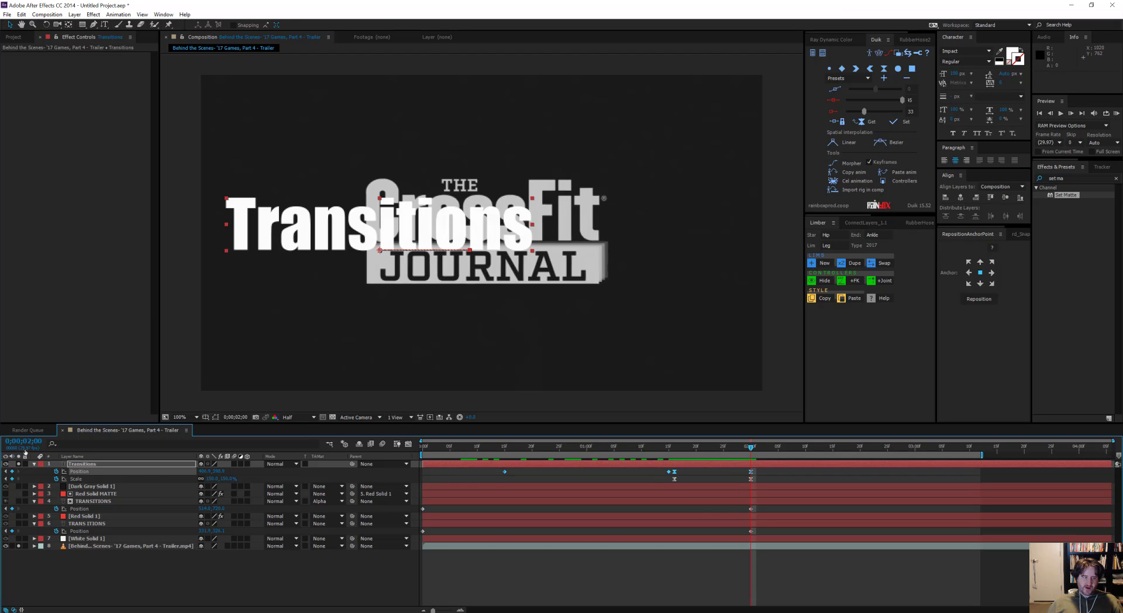
pyautogui.click(31, 474)
pyautogui.click(78, 472)
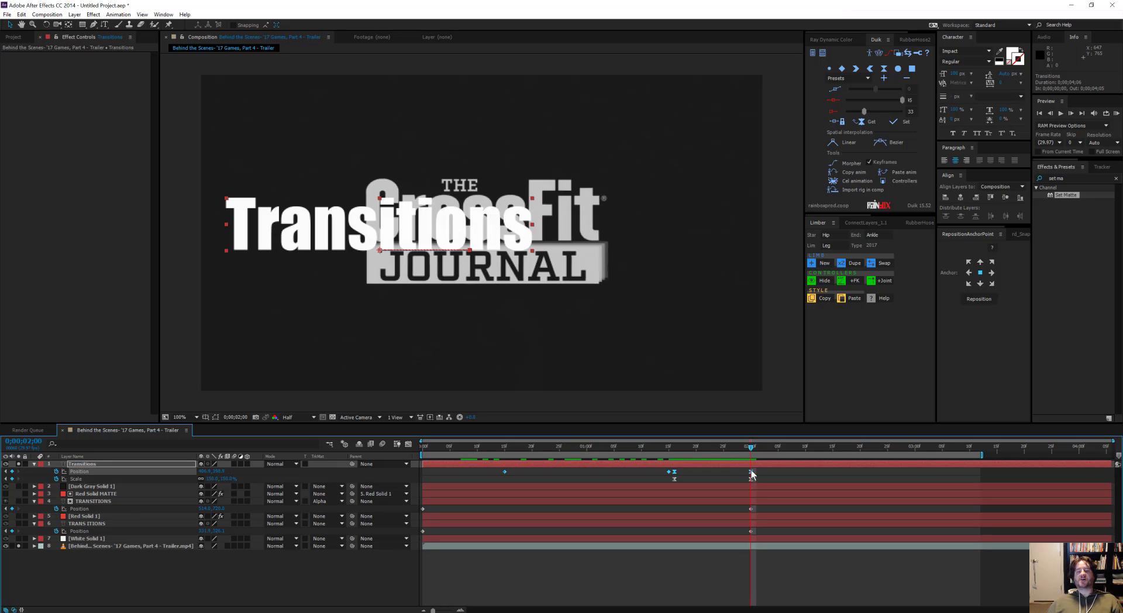
pyautogui.moveTo(447, 231); pyautogui.dragTo(586, 231)
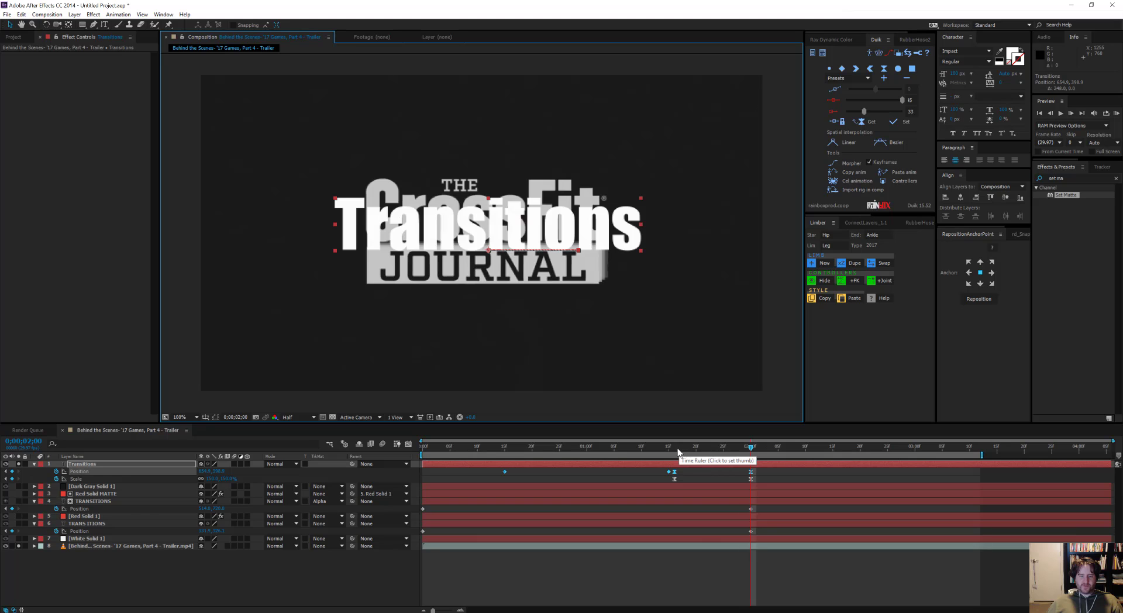
# Apply Easy Ease to the title's Position keyframe at 0;00;01;15 and play back the title movement.
pyautogui.moveTo(745, 447); pyautogui.dragTo(667, 477)
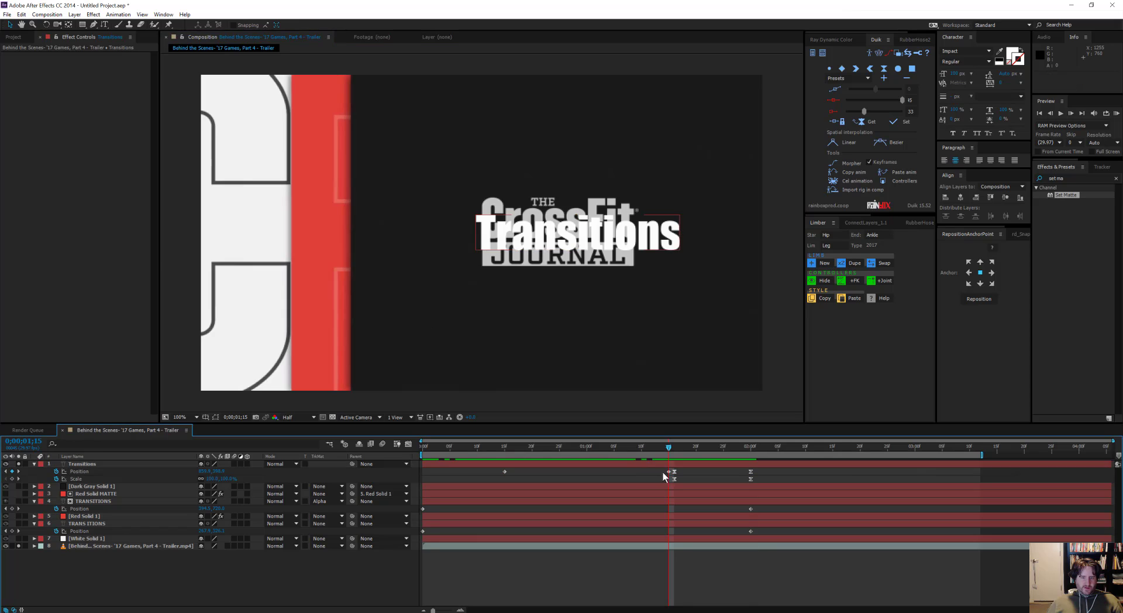
pyautogui.rightClick(669, 471)
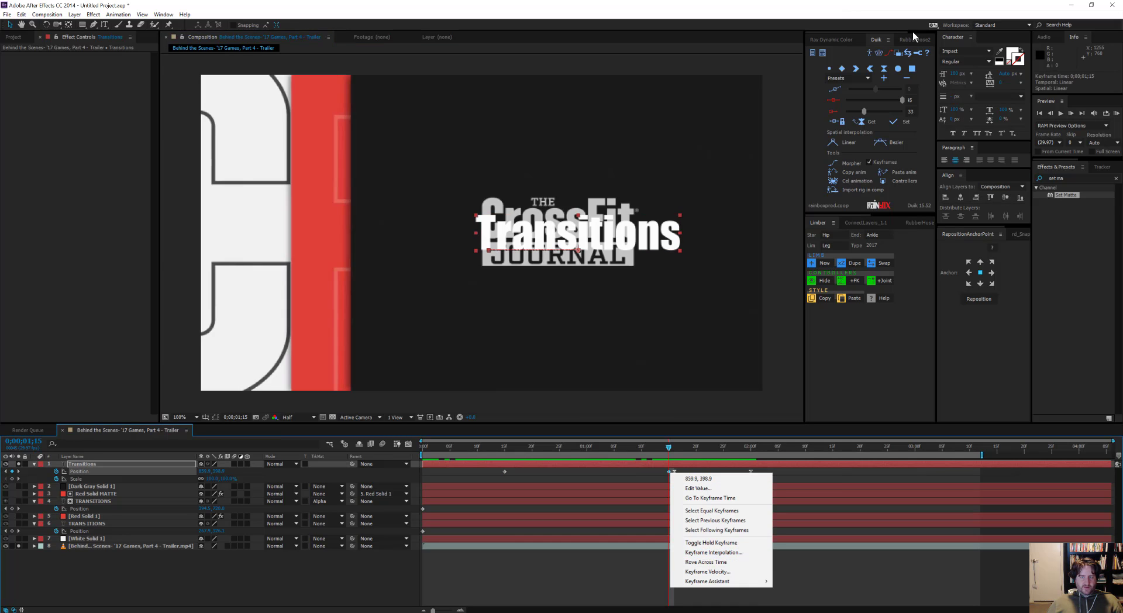
pyautogui.click(886, 69)
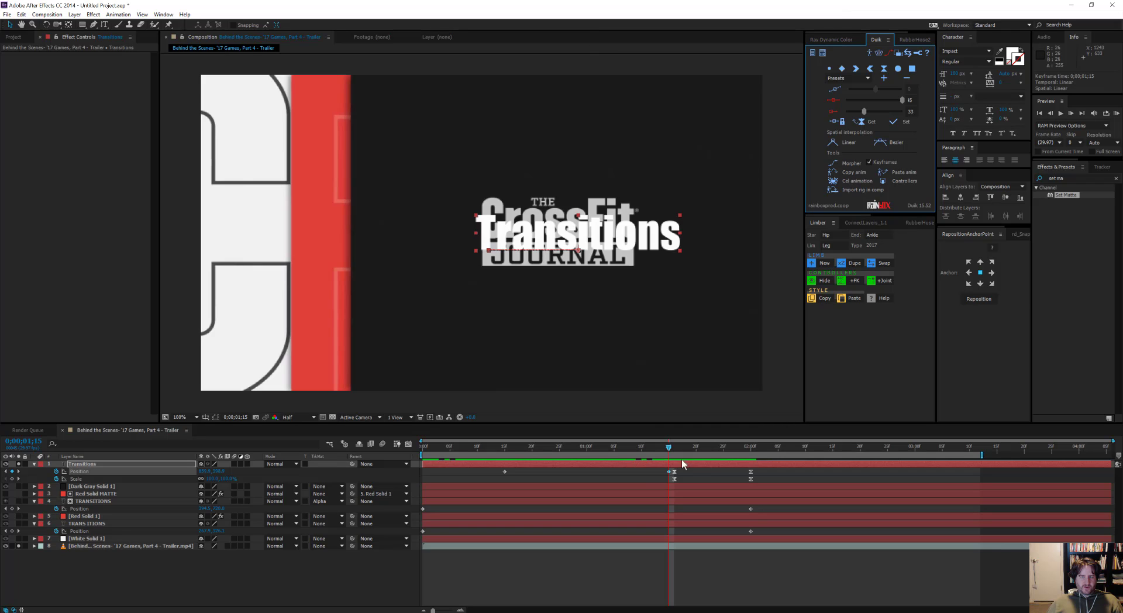
pyautogui.rightClick(670, 473)
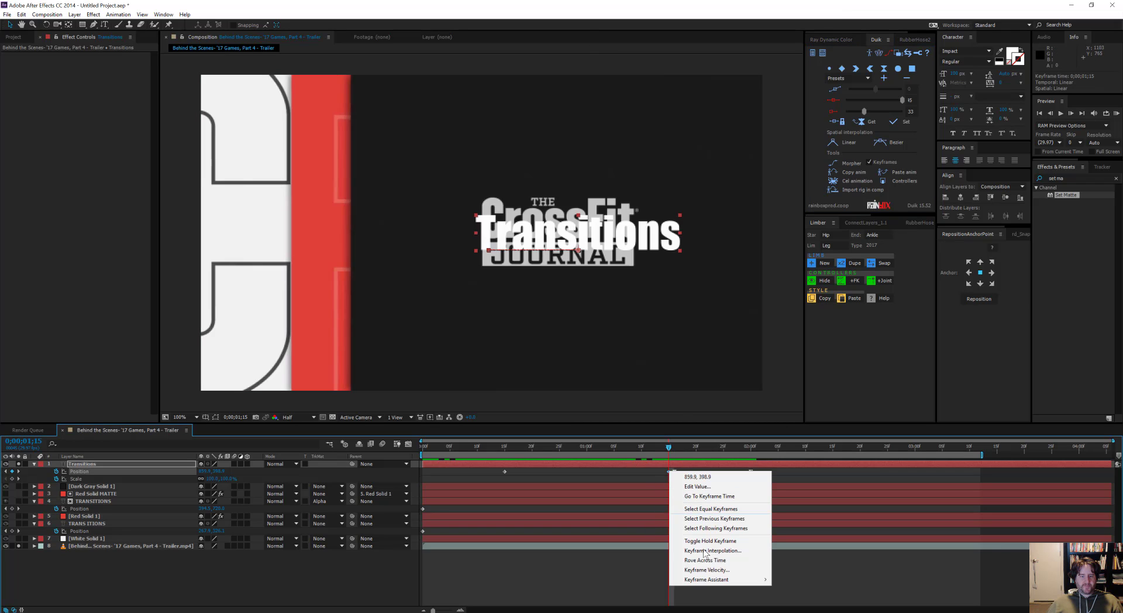
pyautogui.moveTo(726, 580)
pyautogui.click(609, 522)
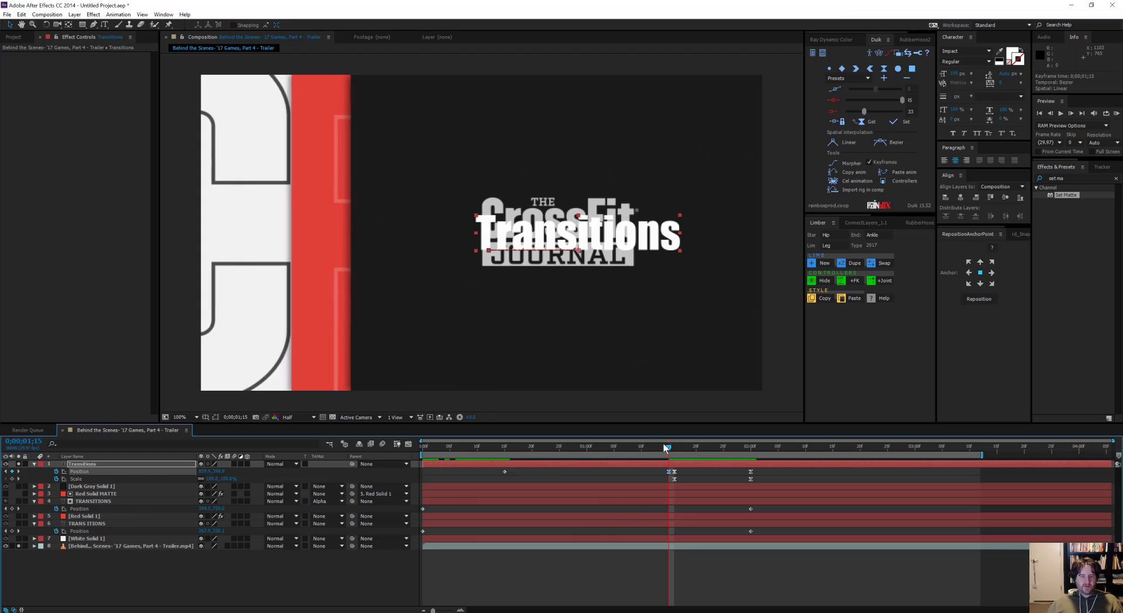
pyautogui.moveTo(663, 447); pyautogui.dragTo(480, 472)
pyautogui.press('space')
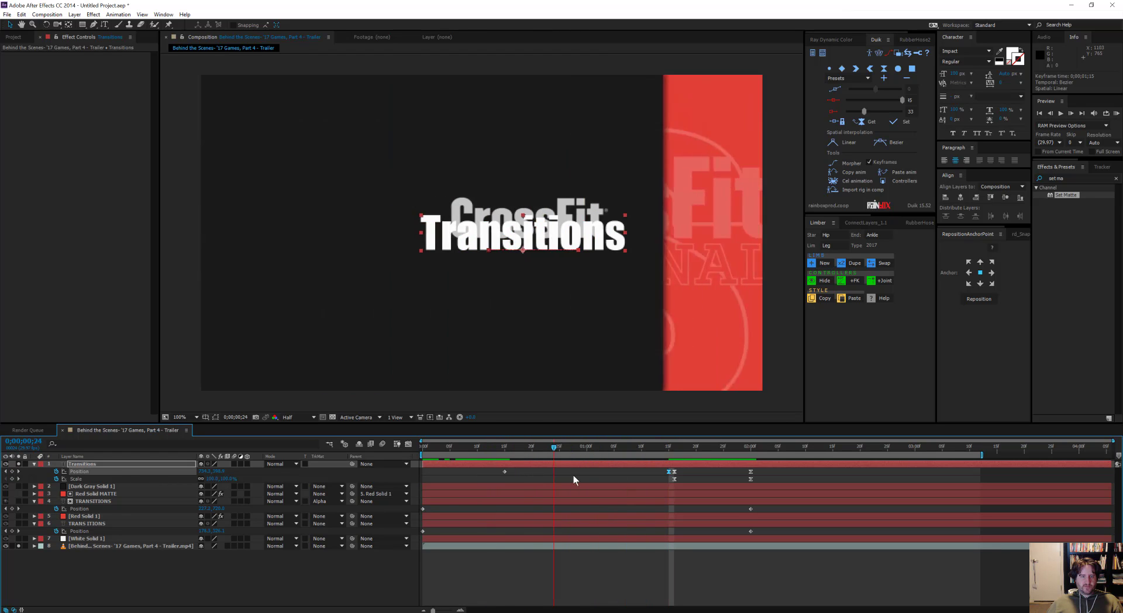
# Duplicate the Dark Gray Solid 1 layer and remove all Position keyframes from the copy.
pyautogui.click(109, 487)
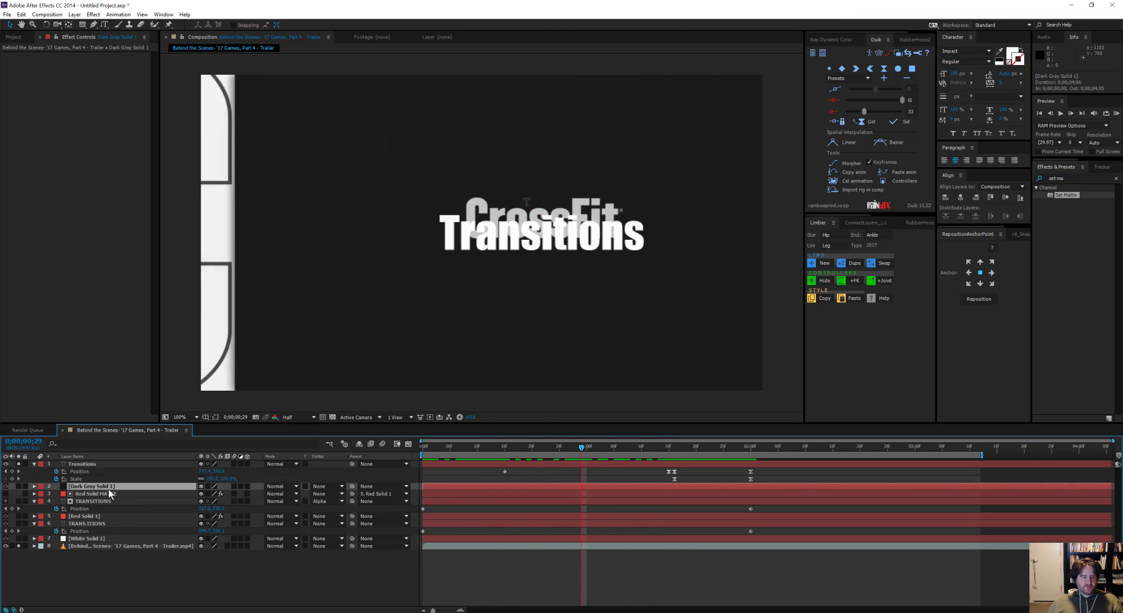
pyautogui.hotkey('ctrl', 'd')
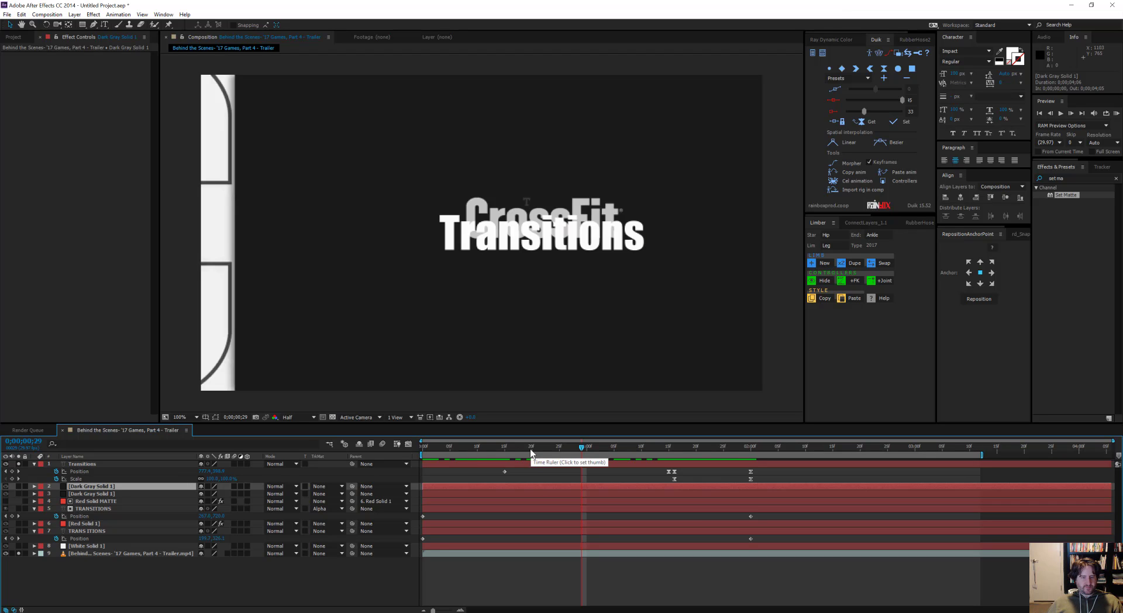
pyautogui.press('u')
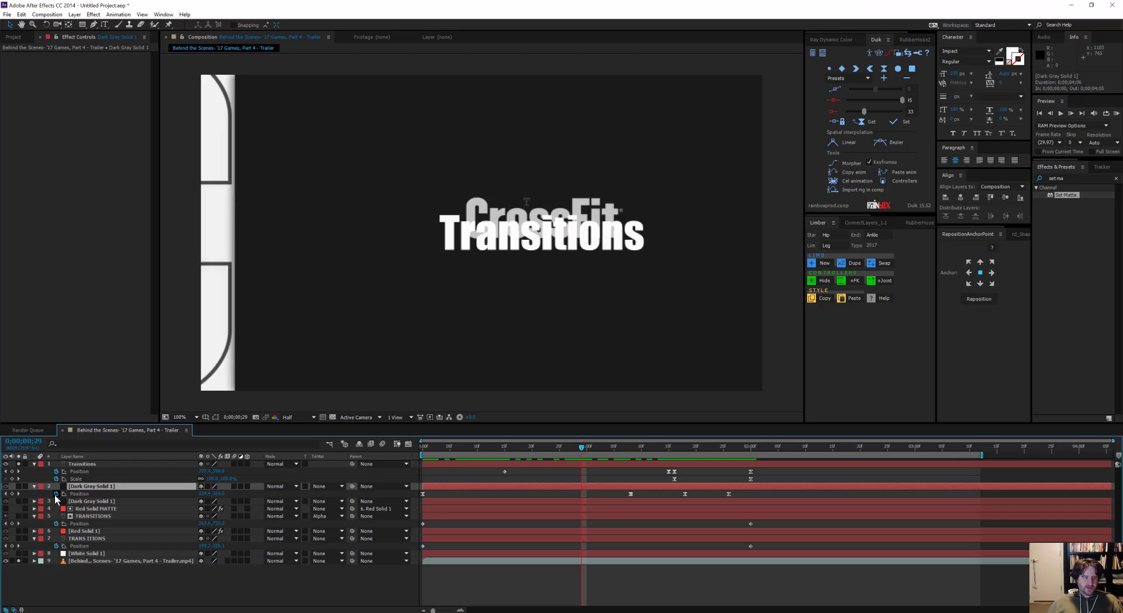
pyautogui.click(56, 494)
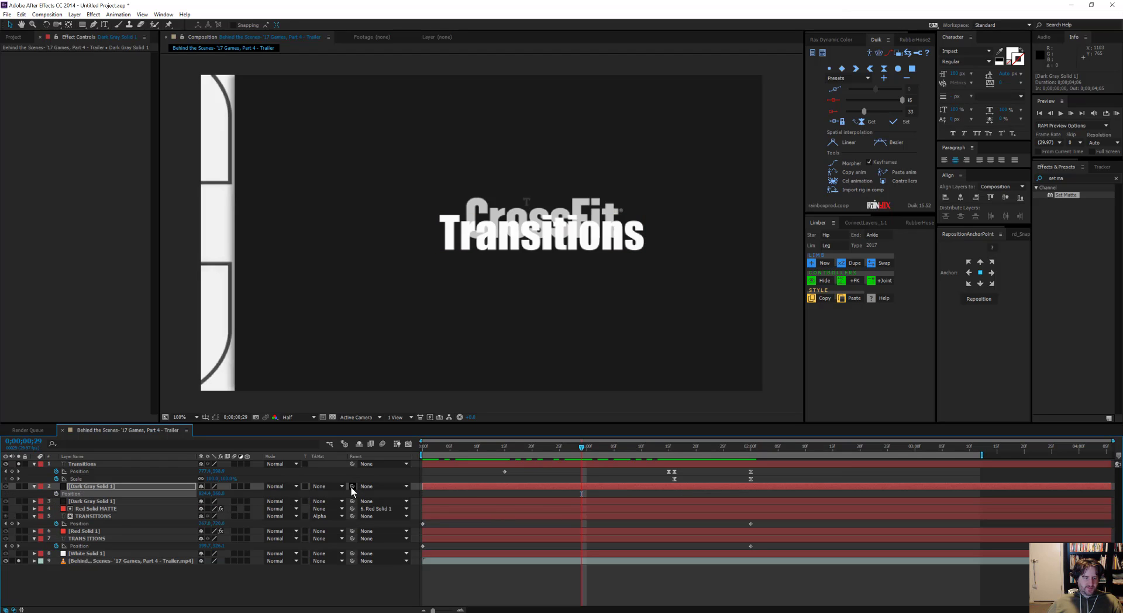
# Parent the Dark Gray Solid copy to the original solid, place it above Transitions, and use it as that layer's Alpha Matte.
pyautogui.moveTo(351, 487); pyautogui.dragTo(115, 461)
pyautogui.click(94, 479)
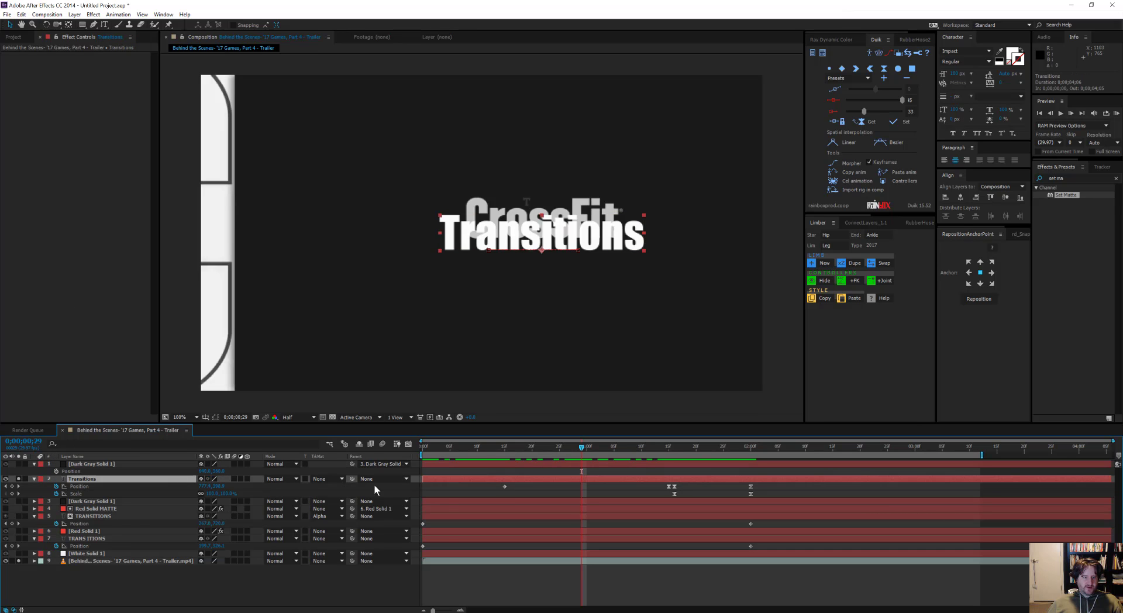
pyautogui.click(328, 478)
pyautogui.click(351, 497)
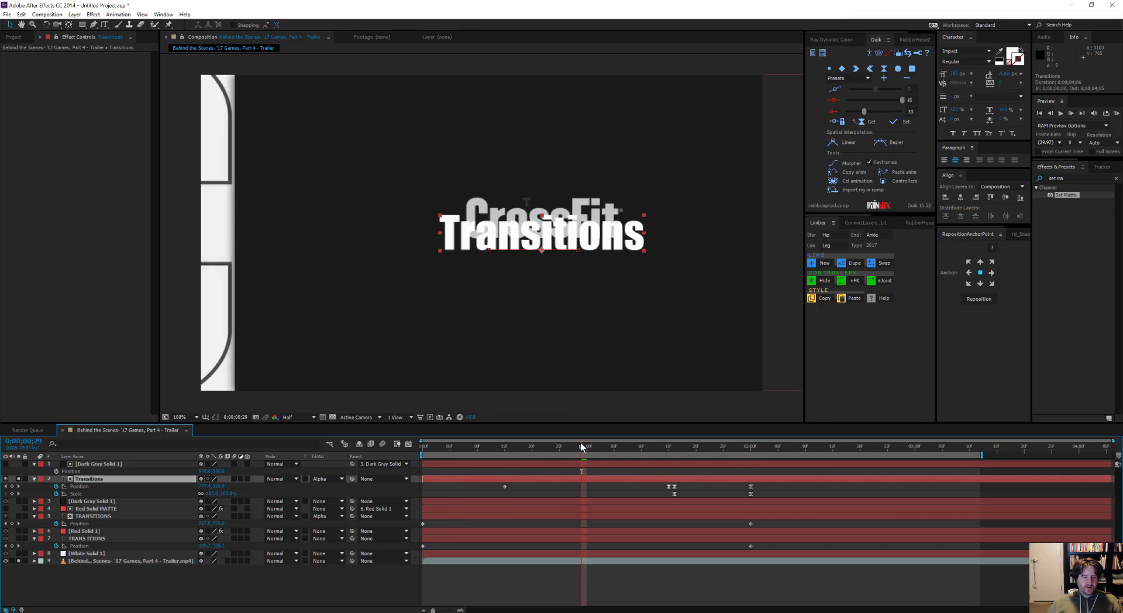
# Go to 0;00;00;19 and turn off solo for the Transitions title and the trailer footage layer.
pyautogui.moveTo(580, 445); pyautogui.dragTo(526, 454)
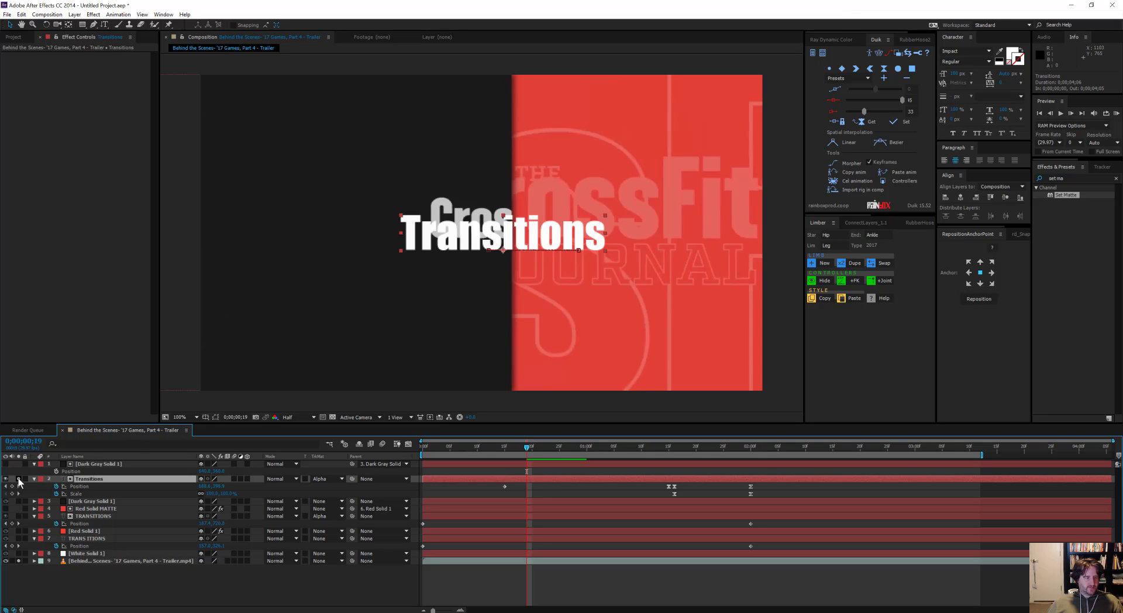
pyautogui.click(19, 561)
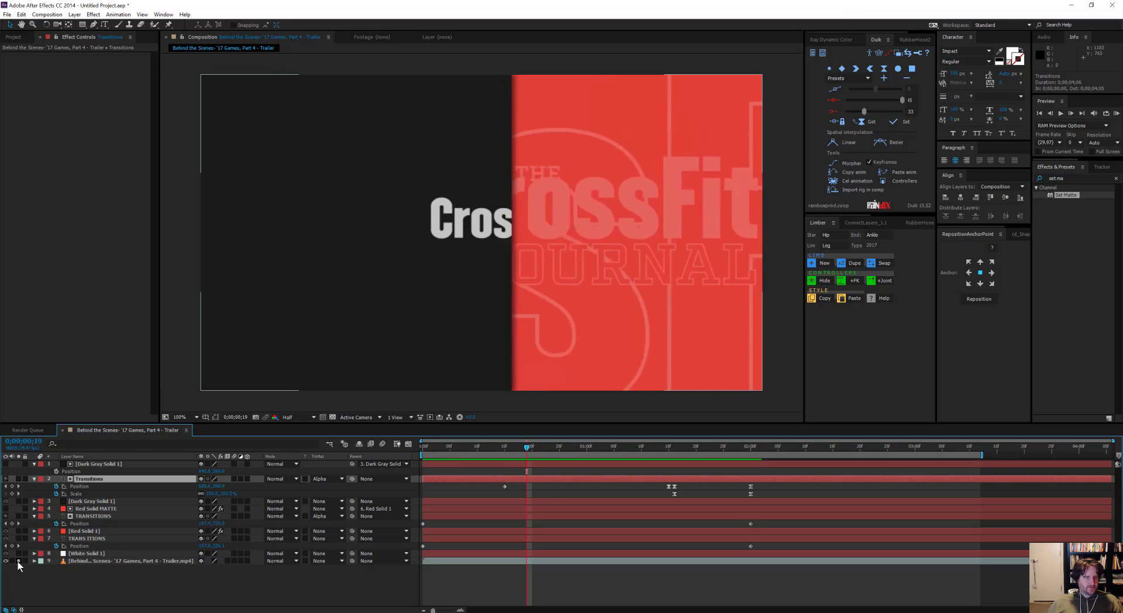
# Turn off solo for the trailer footage layer and preview the complete transition with the Transitions title.
pyautogui.click(18, 561)
pyautogui.moveTo(524, 448); pyautogui.dragTo(472, 445)
pyautogui.press('space')
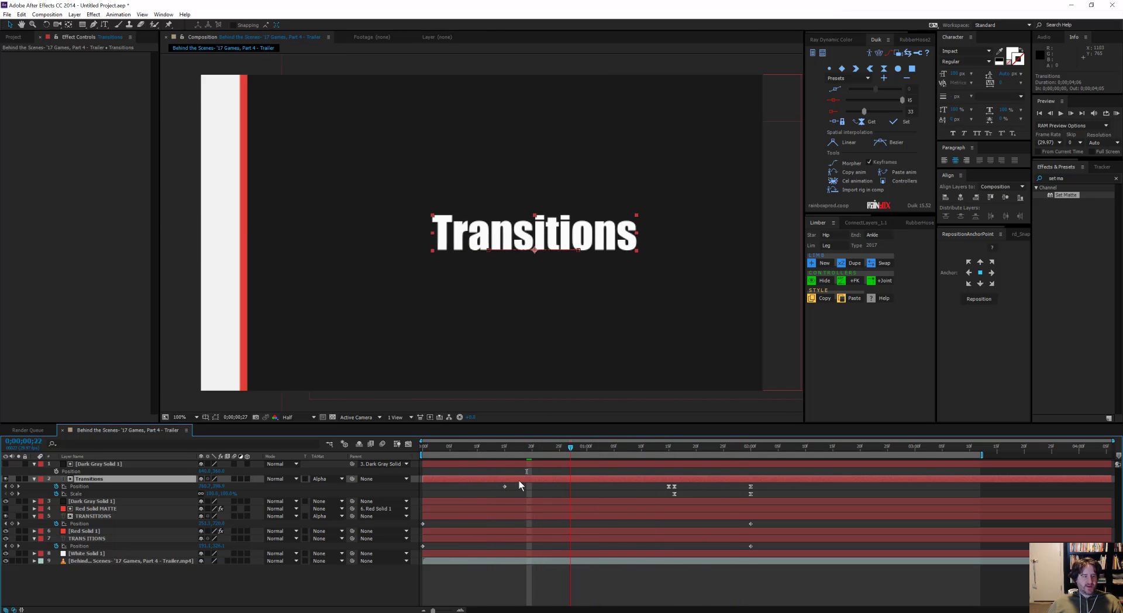
pyautogui.moveTo(519, 481); pyautogui.dragTo(458, 484)
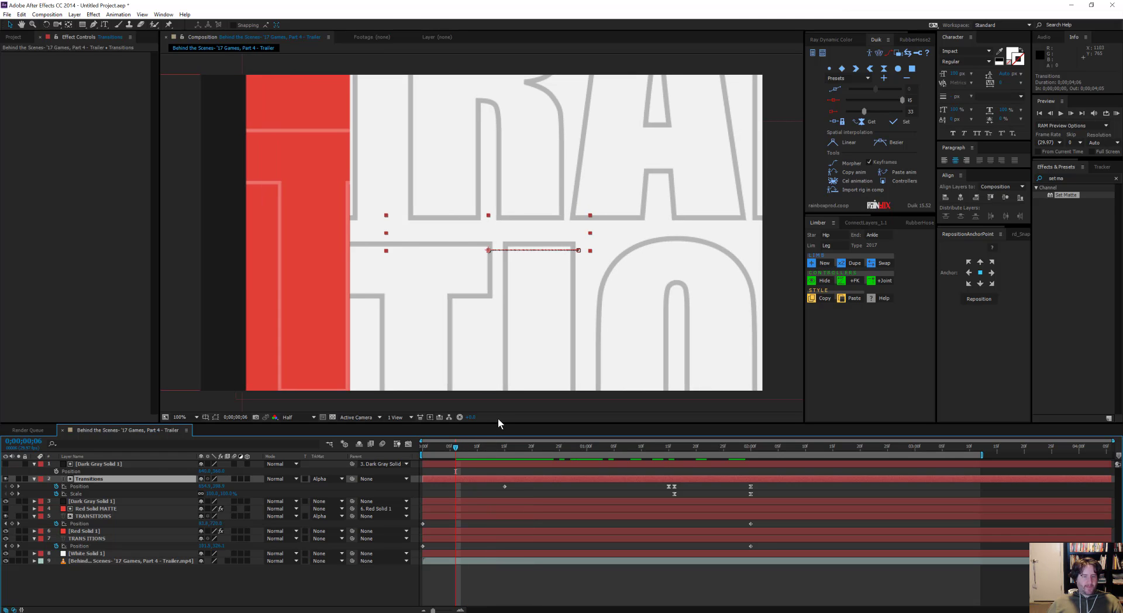
pyautogui.press('KP_0')
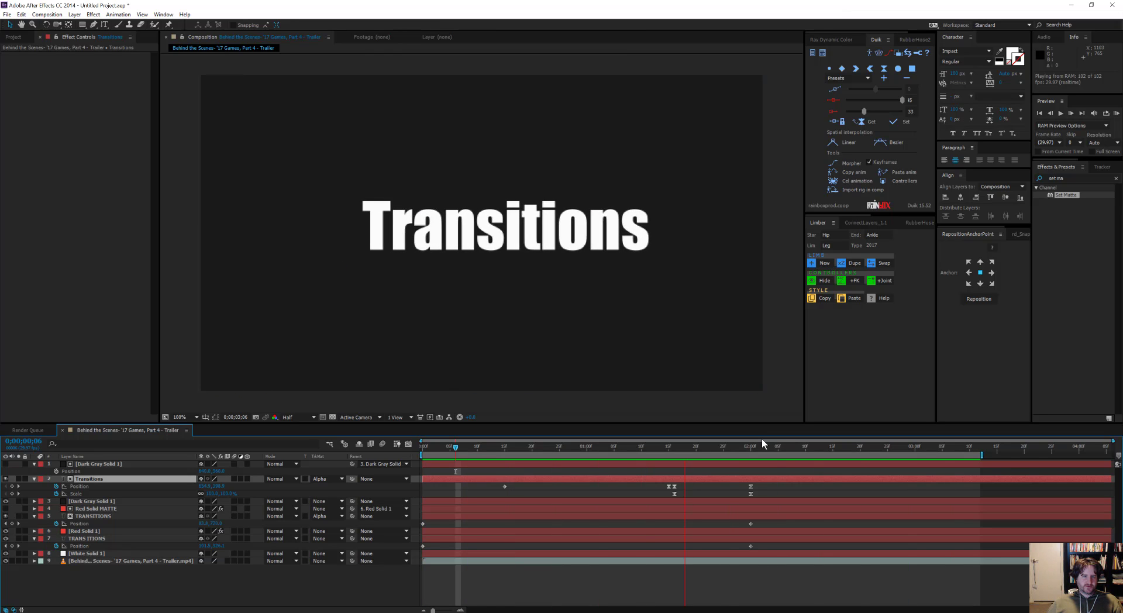
pyautogui.press('space')
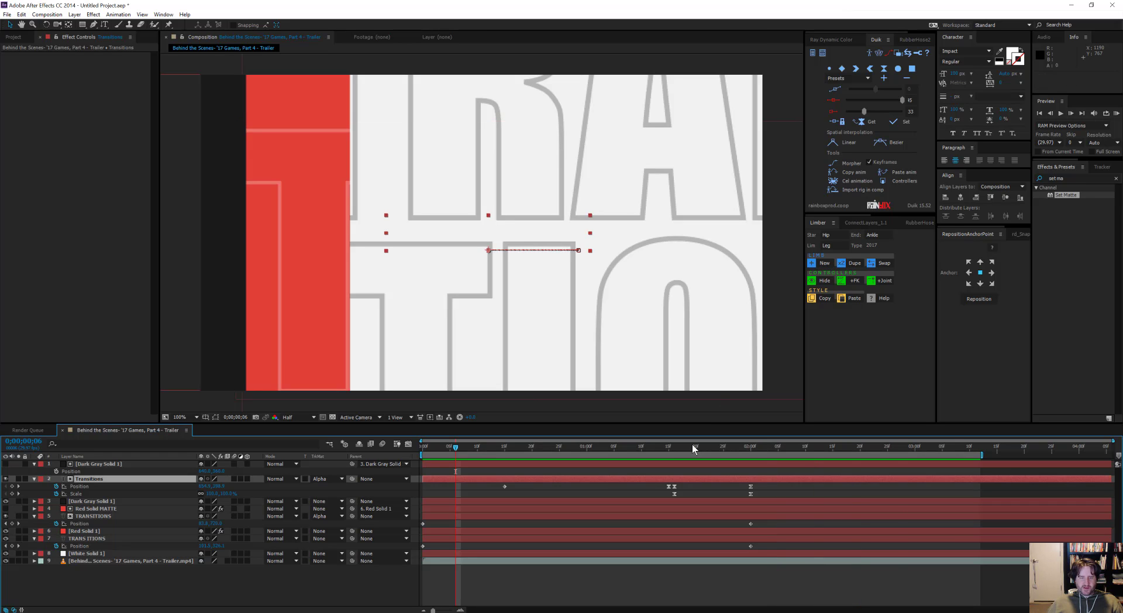
pyautogui.press('space')
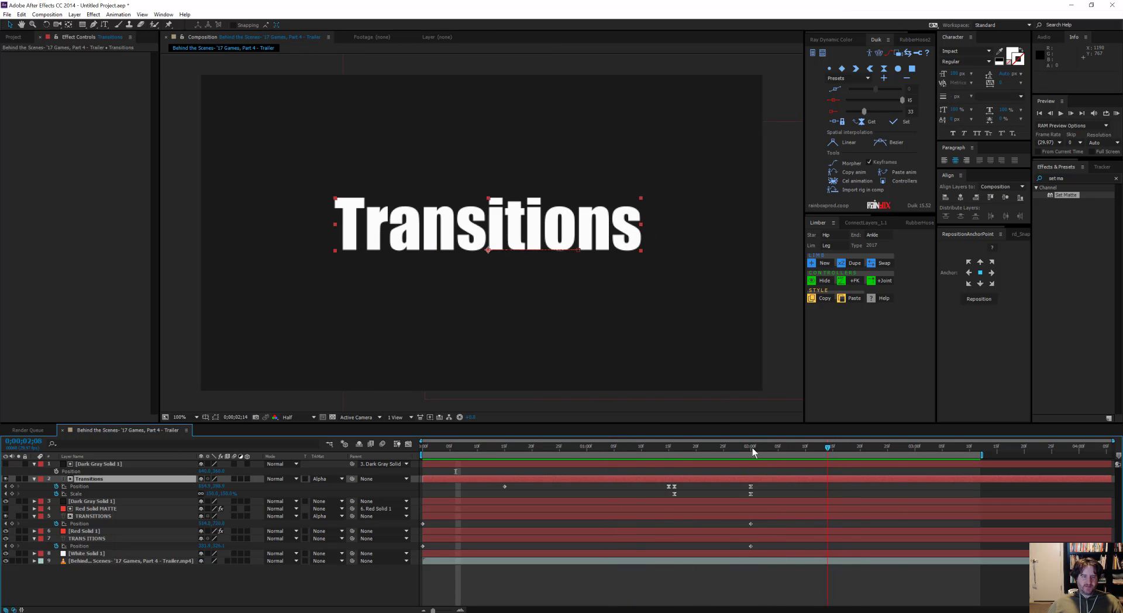
# Set the Duik ease influence of the Transitions title's Position keyframe at 0;00;01;15 to 75 and preview the motion.
pyautogui.moveTo(752, 448); pyautogui.dragTo(671, 492)
pyautogui.click(669, 487)
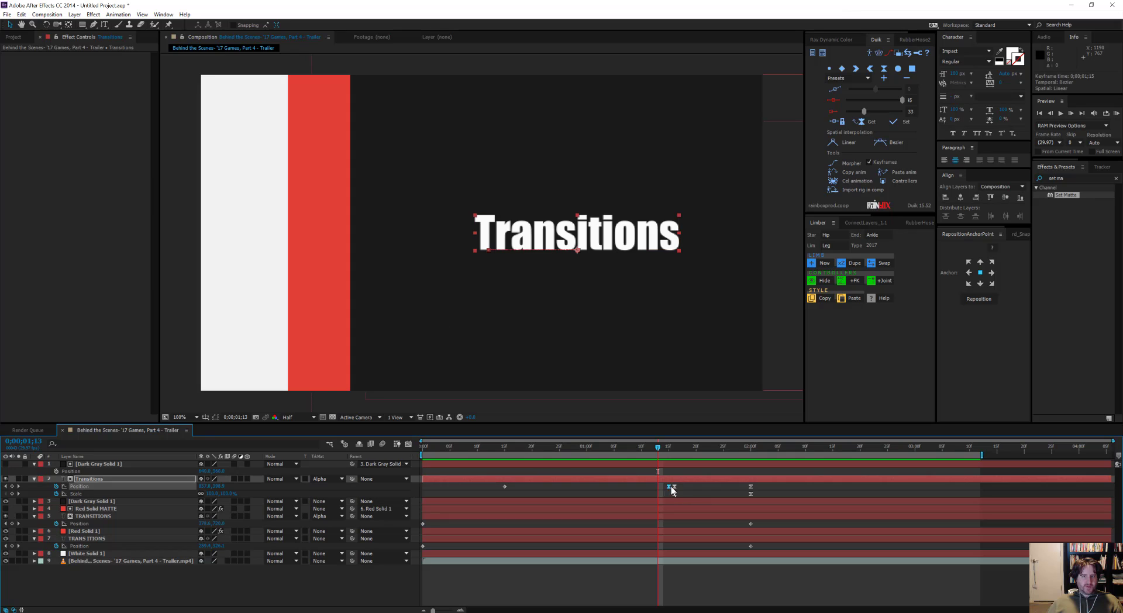
pyautogui.click(903, 100)
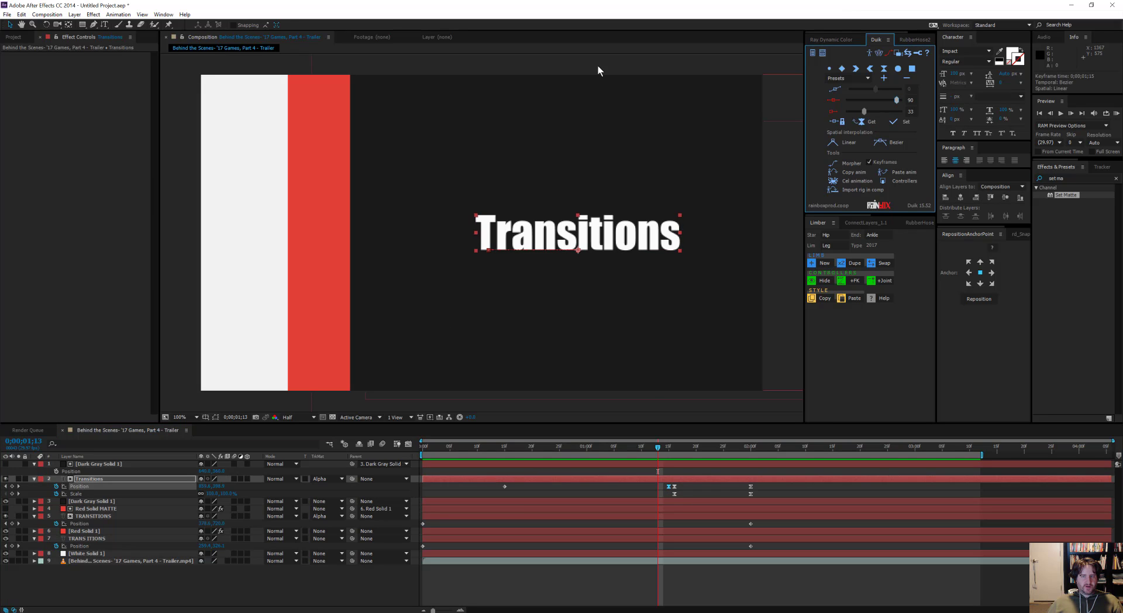
pyautogui.moveTo(895, 99); pyautogui.dragTo(873, 100)
pyautogui.press('space')
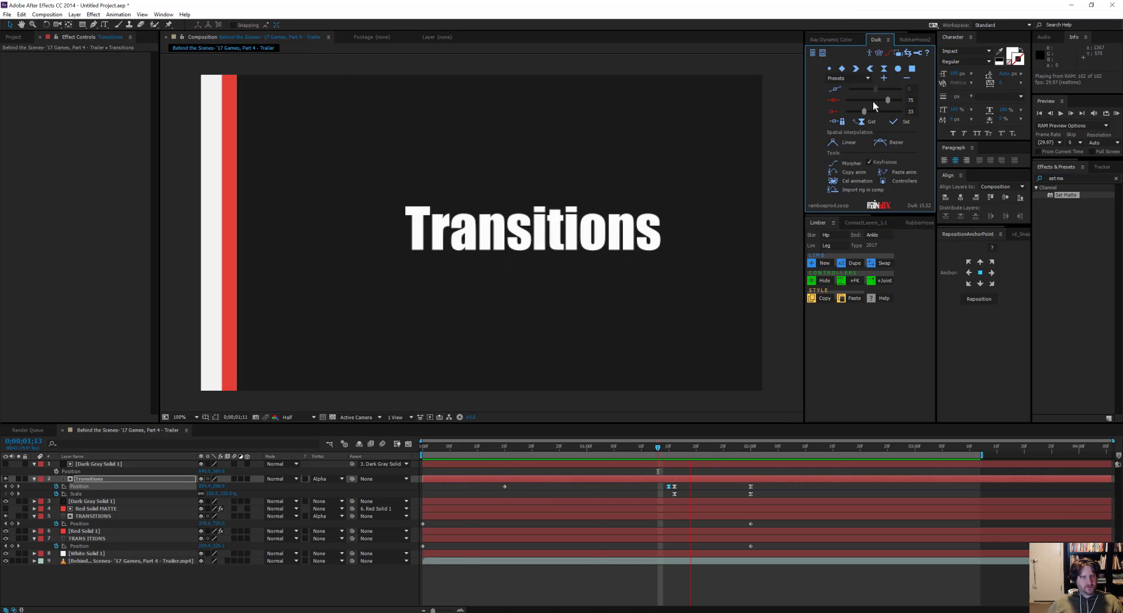
pyautogui.press('space')
# Move the Transitions title's first Position keyframe to the start of the composition and RAM-preview the slower drift.
pyautogui.moveTo(507, 448); pyautogui.dragTo(423, 489)
pyautogui.moveTo(438, 448); pyautogui.dragTo(705, 459)
pyautogui.press('KP_0')
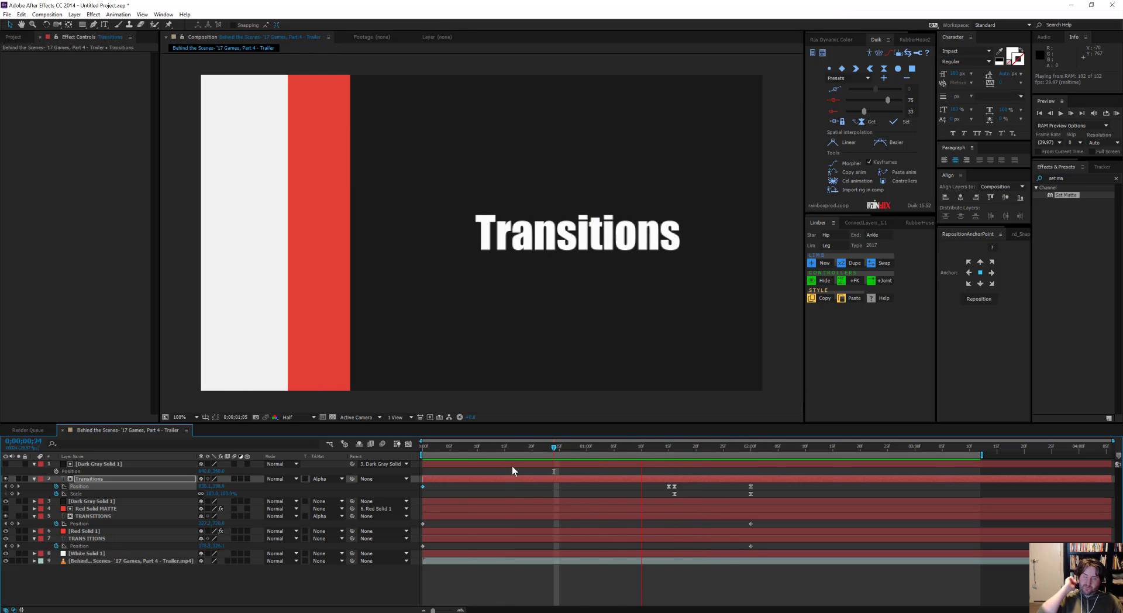
pyautogui.press('space')
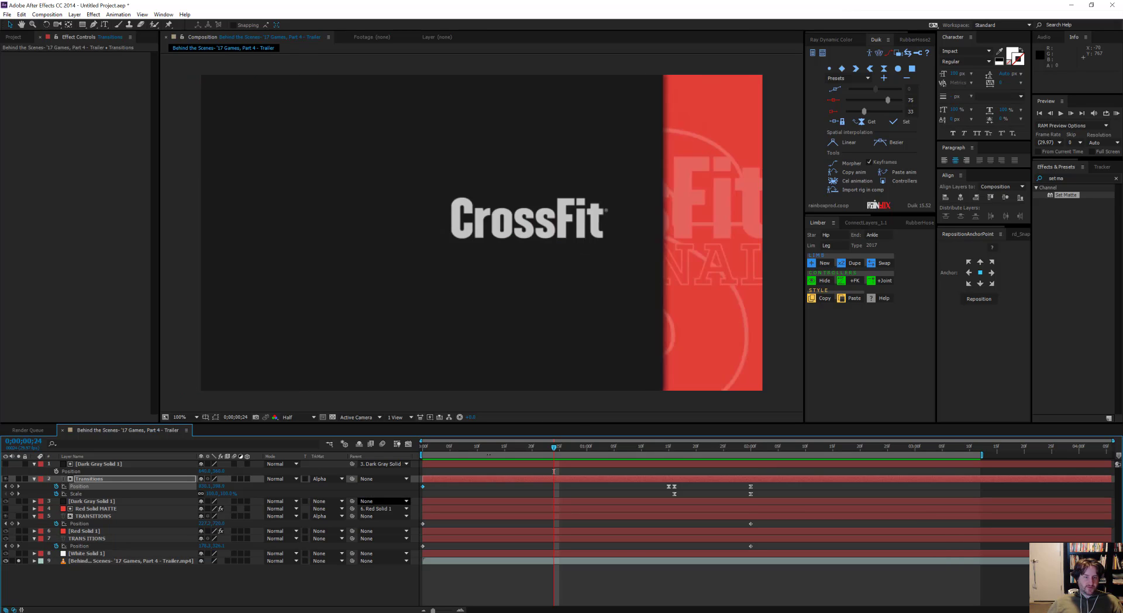
# Examine the soloed trailer footage between 0;00;00;24 and 0;00;01;15 to study the bar and logo timing.
pyautogui.press(',')
pyautogui.press('.')
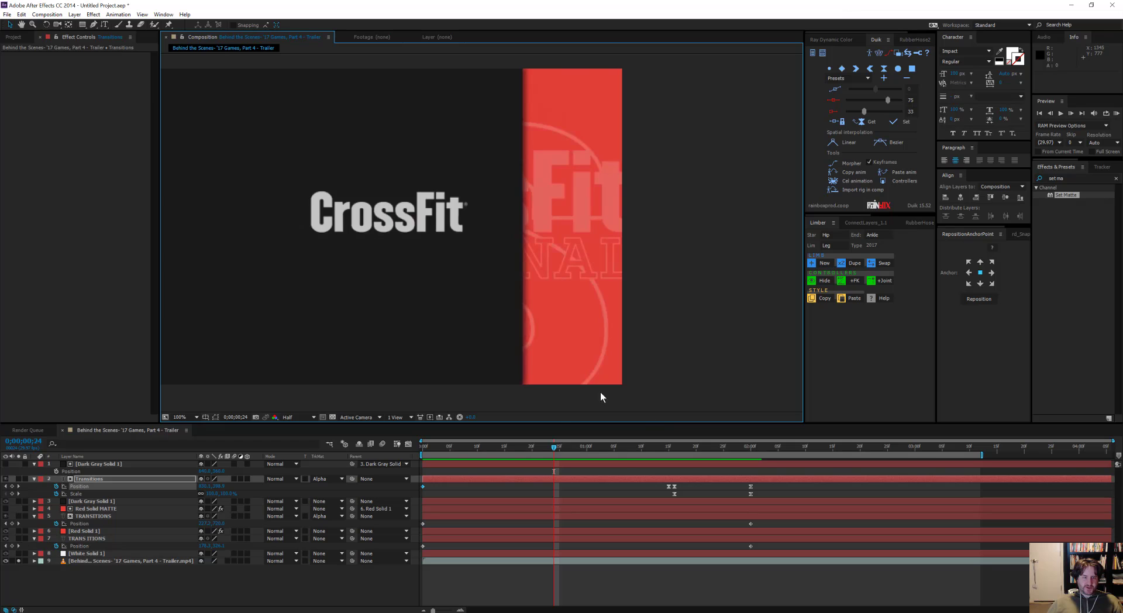
pyautogui.moveTo(557, 449); pyautogui.dragTo(670, 468)
pyautogui.scroll(-1, 461, 343)
pyautogui.moveTo(468, 345); pyautogui.dragTo(520, 356)
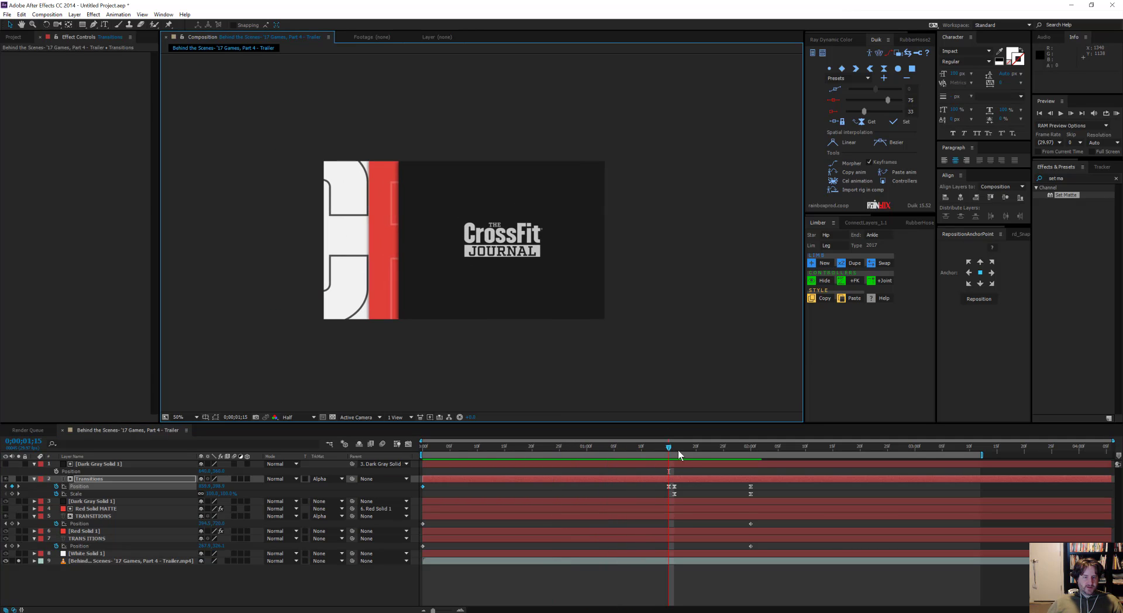
pyautogui.moveTo(677, 449); pyautogui.dragTo(647, 477)
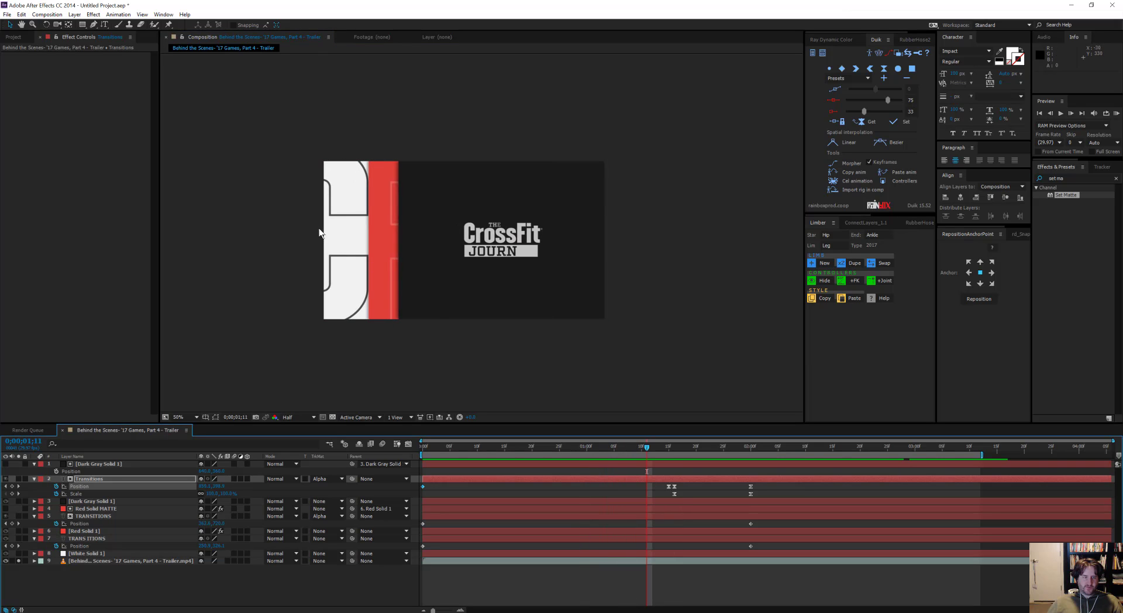
# Reveal White Solid 1's Position keyframes and briefly solo the layer at 0;00;01;08 to compare it with the footage.
pyautogui.click(477, 537)
pyautogui.click(104, 553)
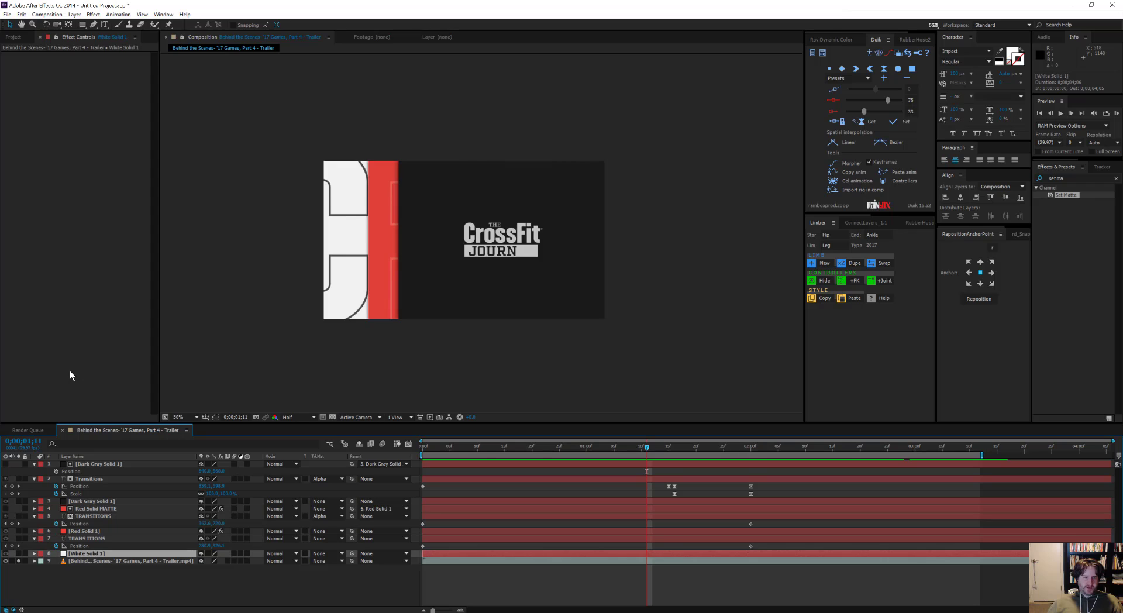
pyautogui.press('p')
pyautogui.moveTo(648, 453); pyautogui.dragTo(632, 450)
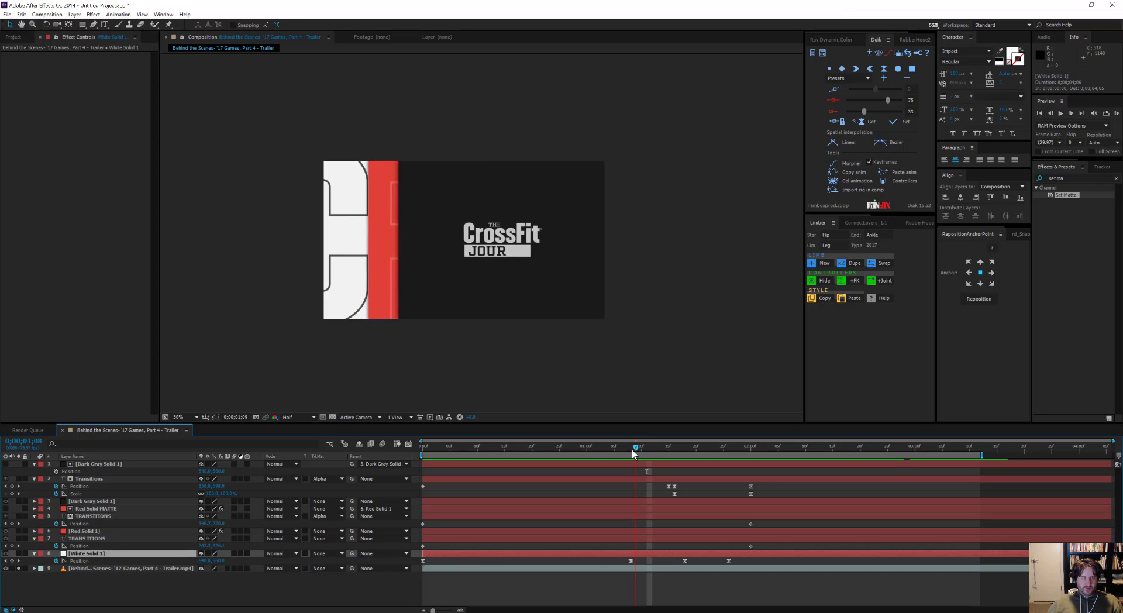
pyautogui.click(19, 554)
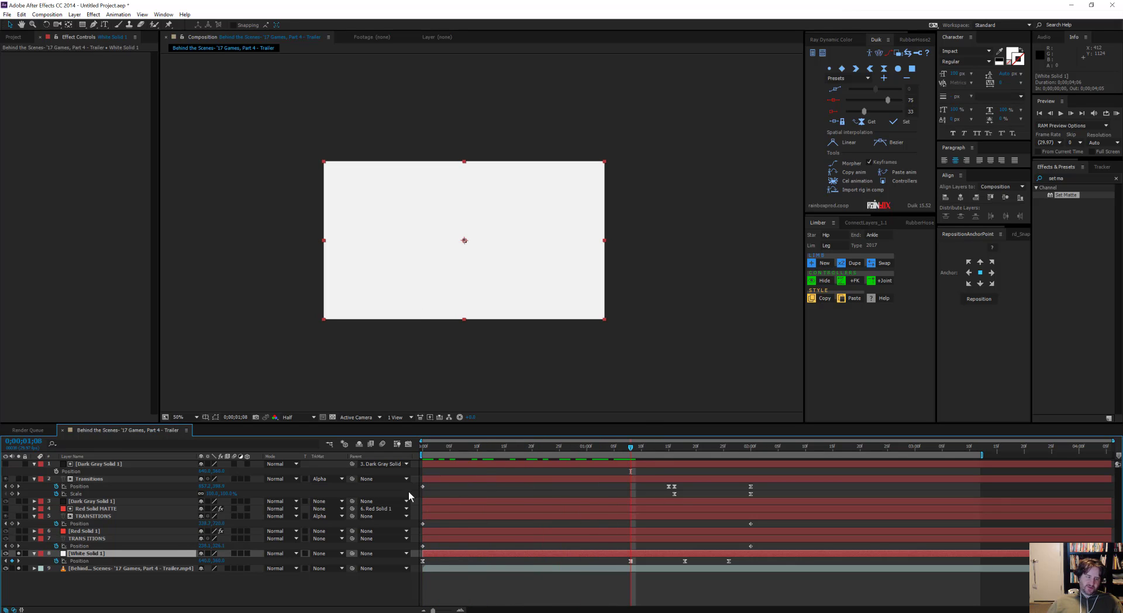
pyautogui.click(18, 554)
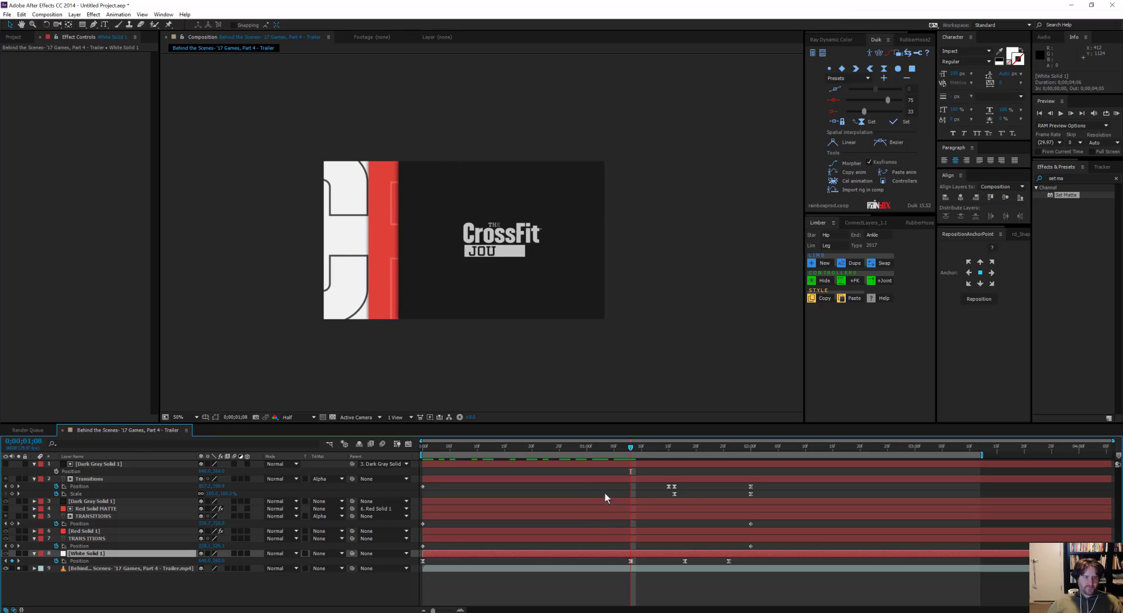
# Select White Solid 1's later Position keyframes, try a position change at 0;00;01;10, and undo it.
pyautogui.moveTo(628, 561); pyautogui.dragTo(793, 566)
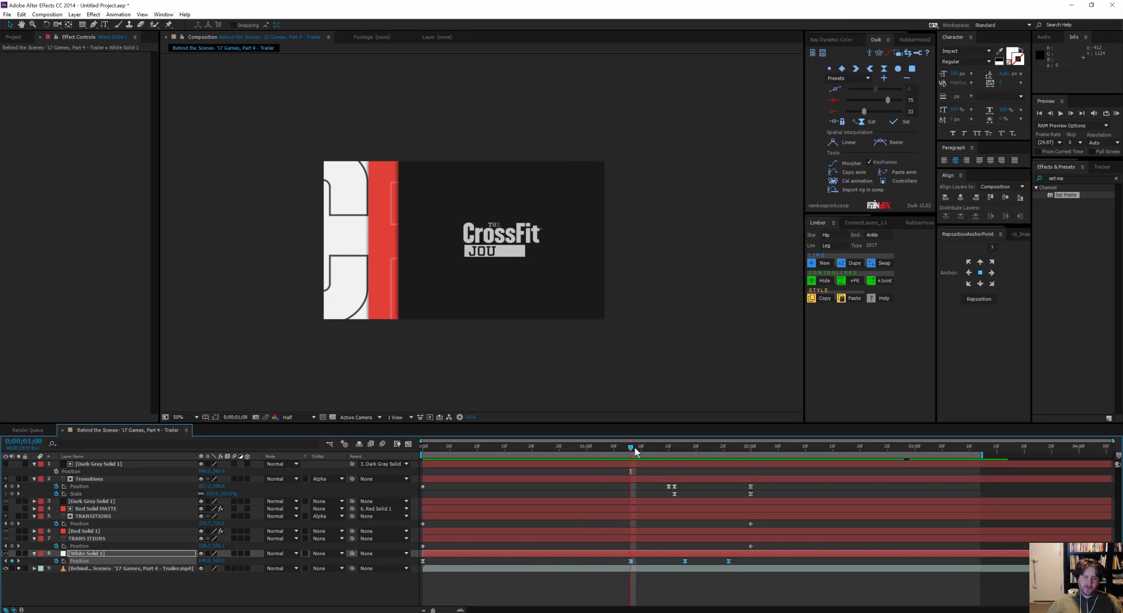
pyautogui.moveTo(634, 447)
pyautogui.mouseDown()
pyautogui.moveTo(693, 448)
pyautogui.moveTo(642, 461)
pyautogui.mouseUp()
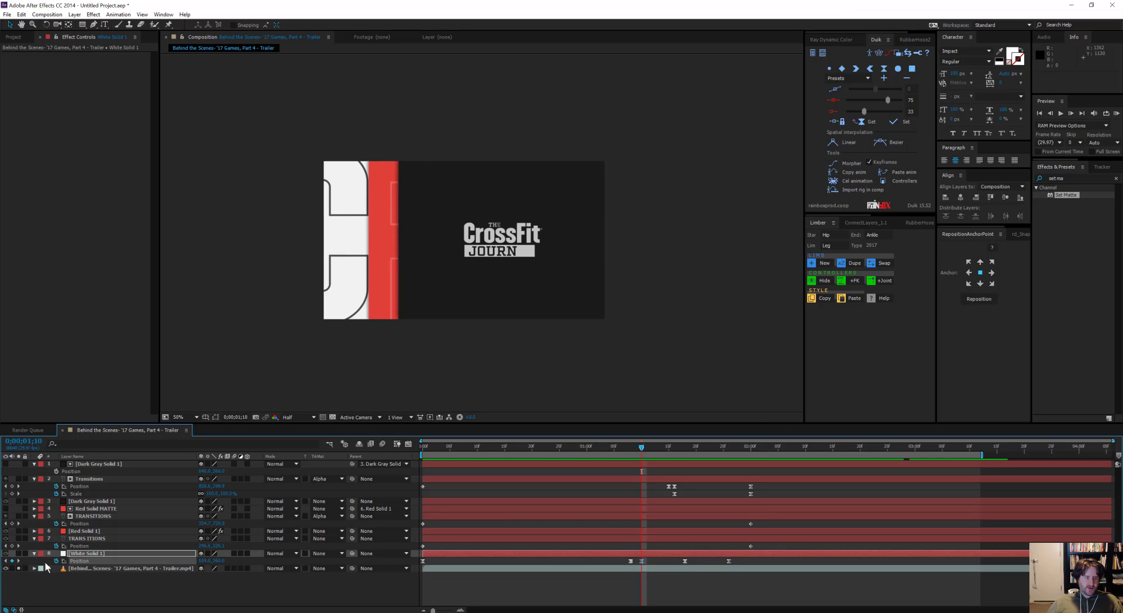
pyautogui.hotkey('ctrl', 'z')
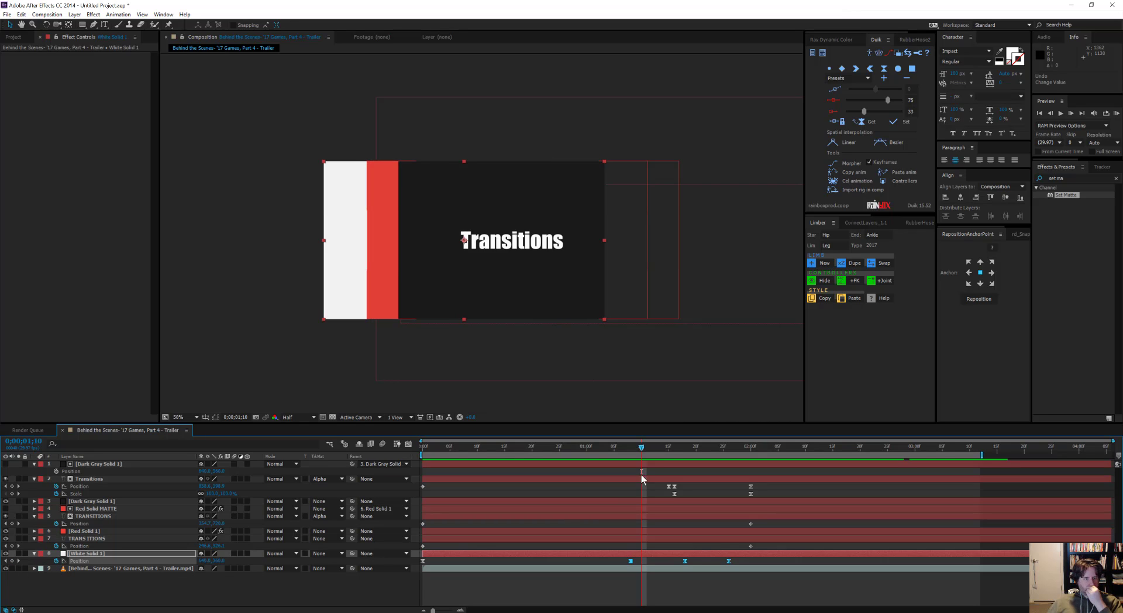
# Solo the trailer footage layer and go to 0;00;02;20, just before the colored bars re-enter the frame.
pyautogui.moveTo(636, 448); pyautogui.dragTo(913, 517)
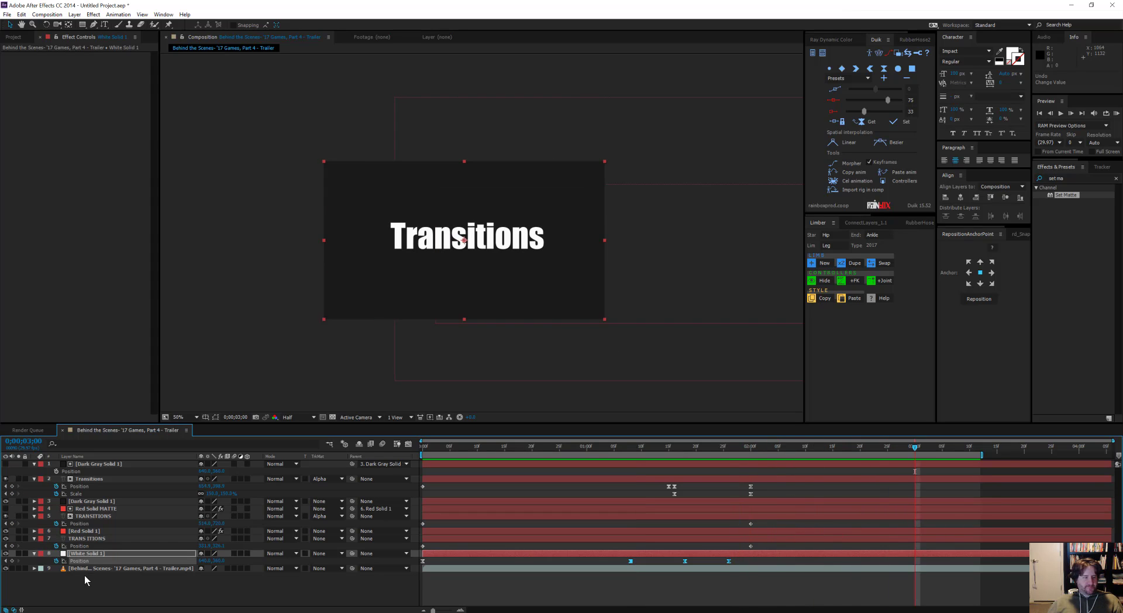
pyautogui.click(18, 568)
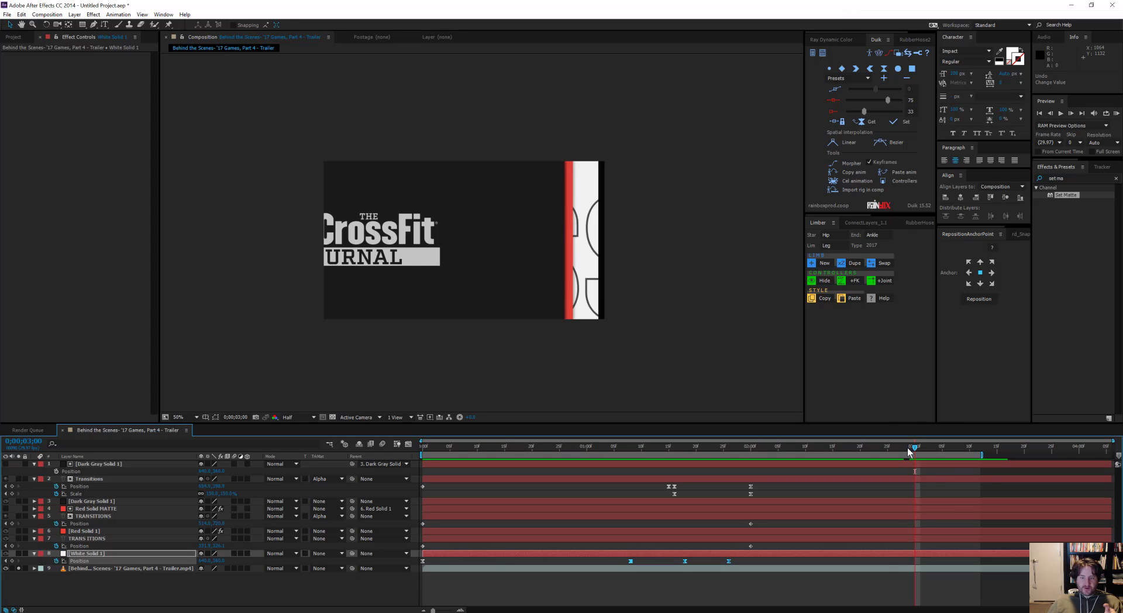
pyautogui.click(892, 568)
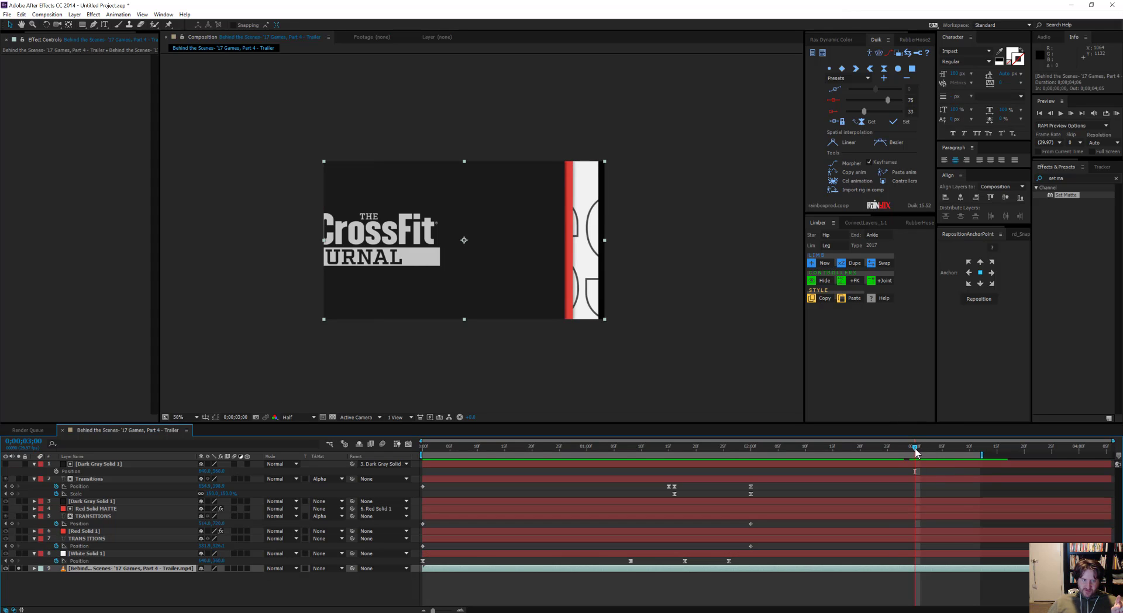
pyautogui.moveTo(917, 451); pyautogui.dragTo(869, 455)
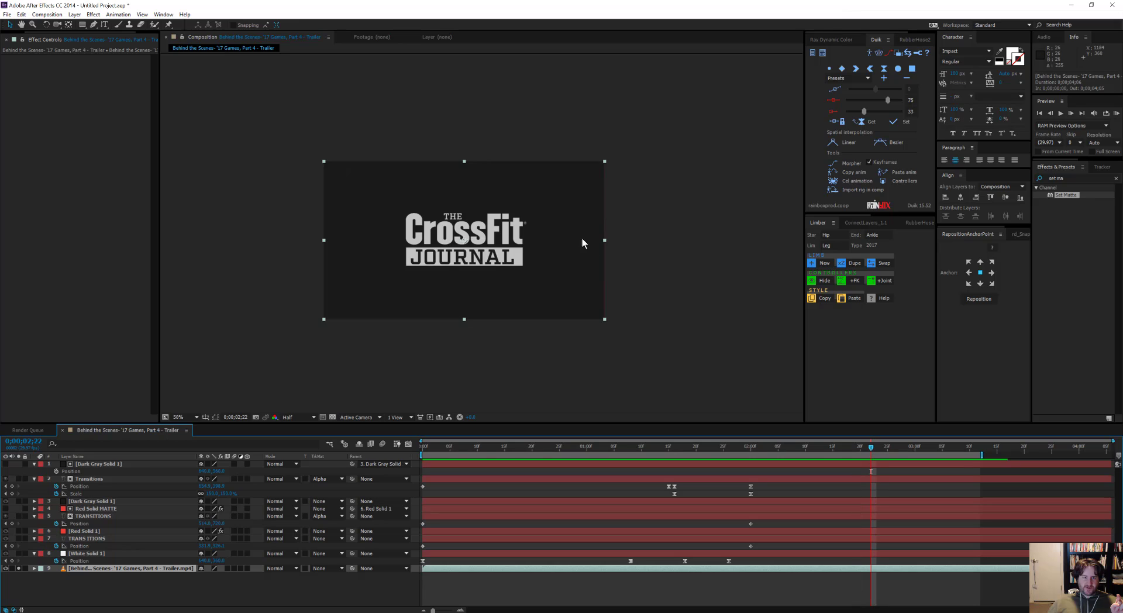
pyautogui.scroll(2, 582, 244)
pyautogui.hscroll(5, 641, 268)
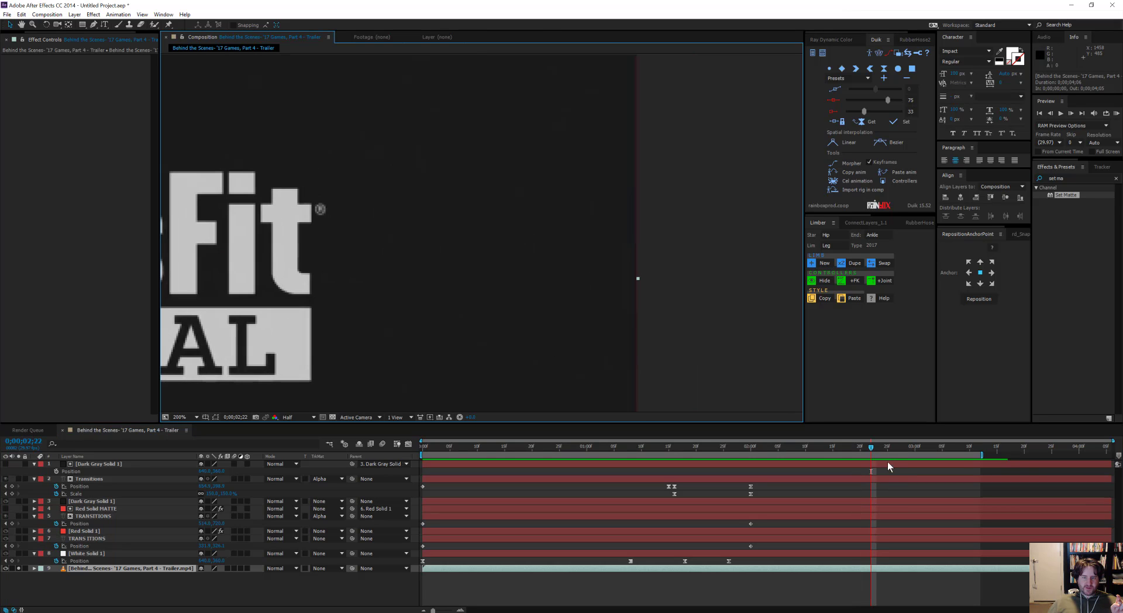
pyautogui.moveTo(871, 448); pyautogui.dragTo(860, 452)
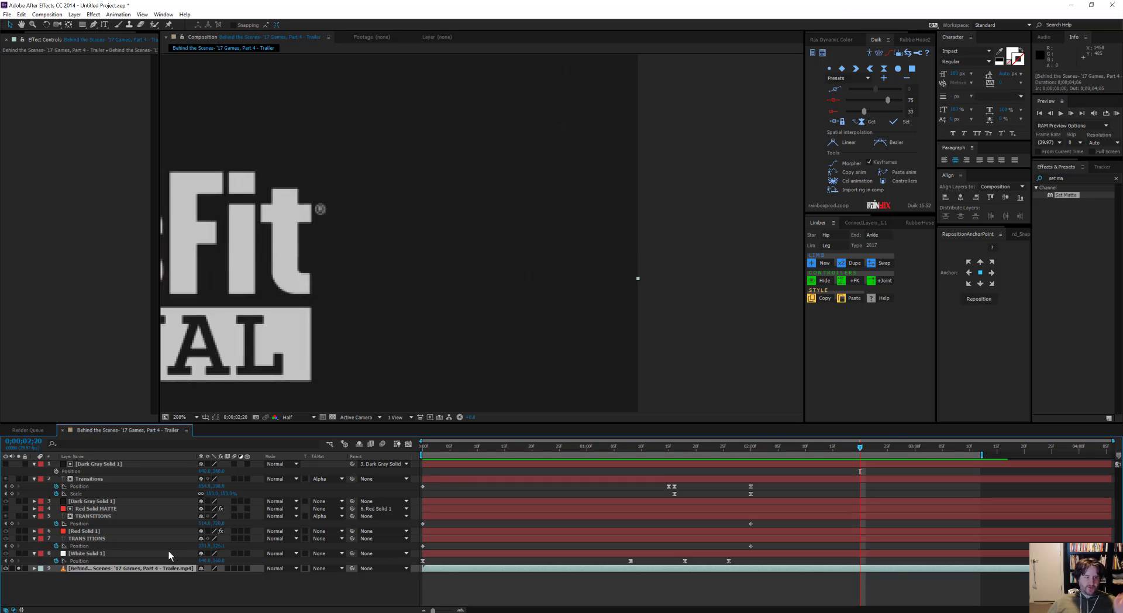
# Reveal the Position keyframes of Dark Gray Solid 1, Red Solid 1 and White Solid 1, and clear the layer selection.
pyautogui.click(90, 509)
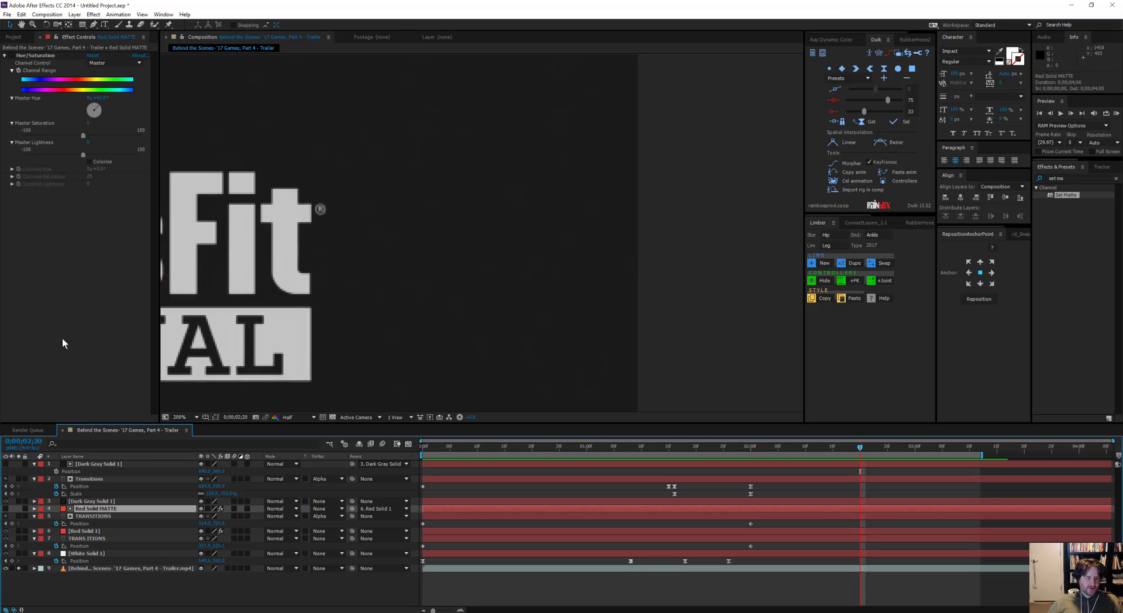
pyautogui.click(82, 531)
pyautogui.keyDown('ctrl'); pyautogui.click(100, 501); pyautogui.keyUp('ctrl')
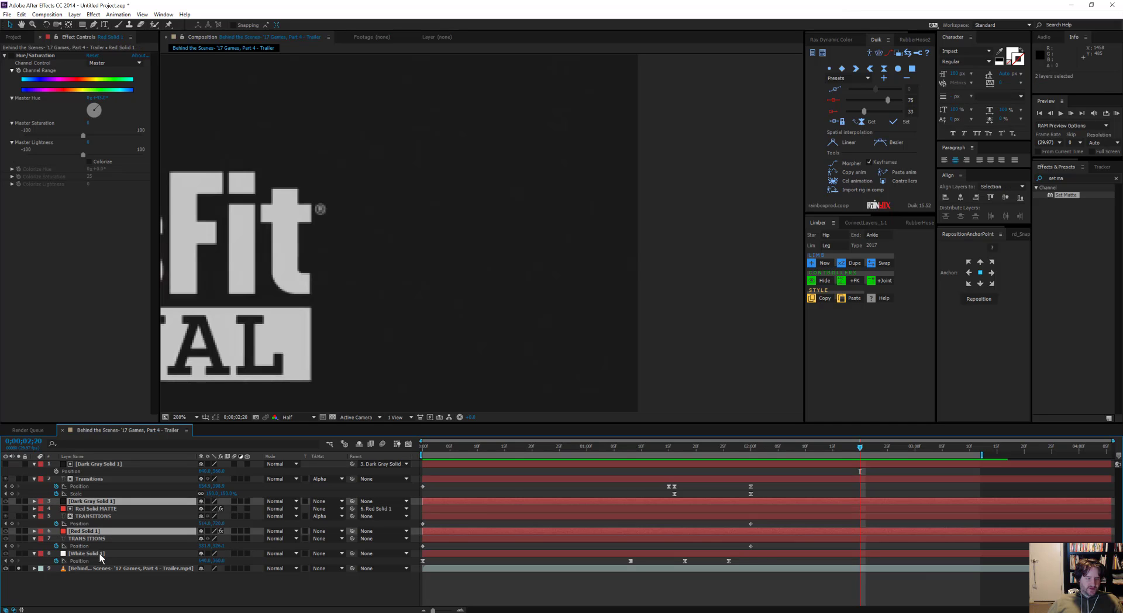
pyautogui.keyDown('ctrl'); pyautogui.click(100, 554); pyautogui.keyUp('ctrl')
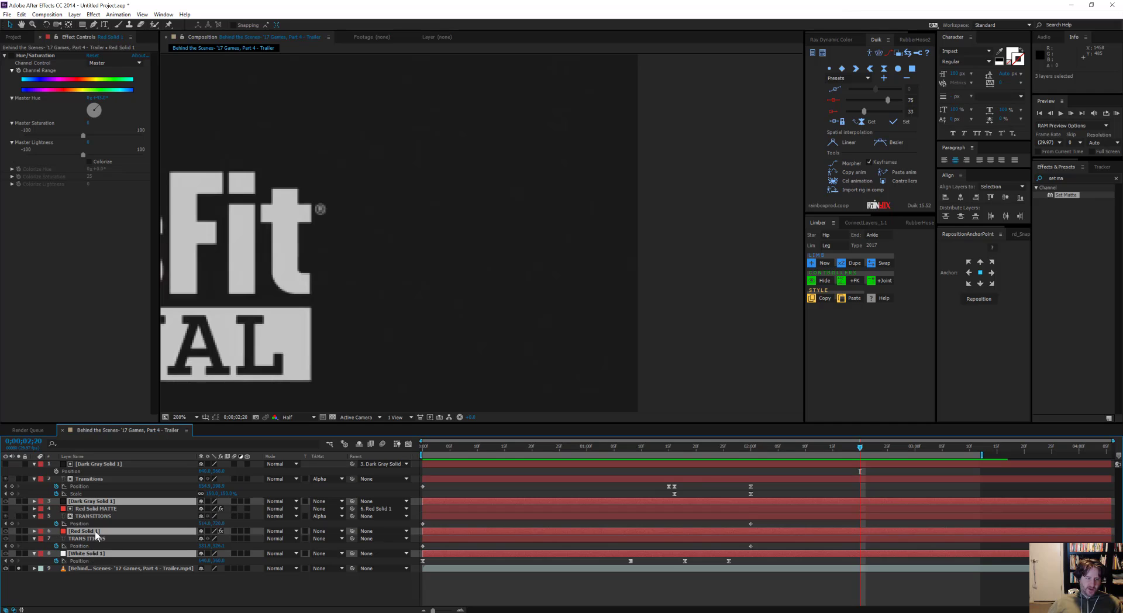
pyautogui.press('p')
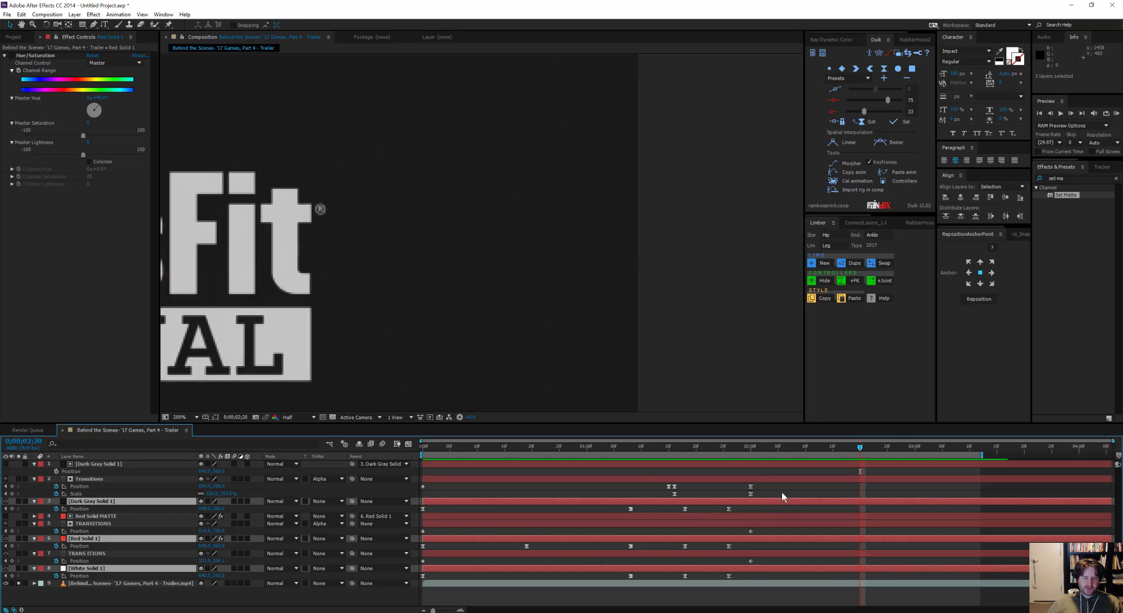
pyautogui.press('p')
pyautogui.press('p')
pyautogui.click(168, 600)
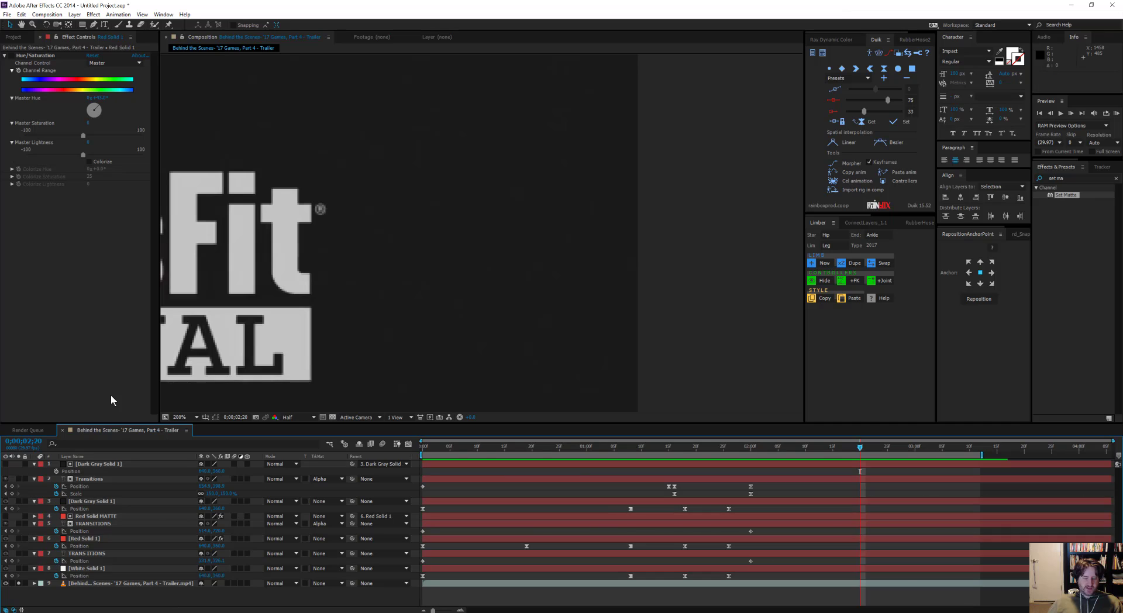
# Collapse all layer properties and show only the keyframes of the original Dark Gray Solid 1, Red Solid 1 and White Solid 1.
pyautogui.press('u')
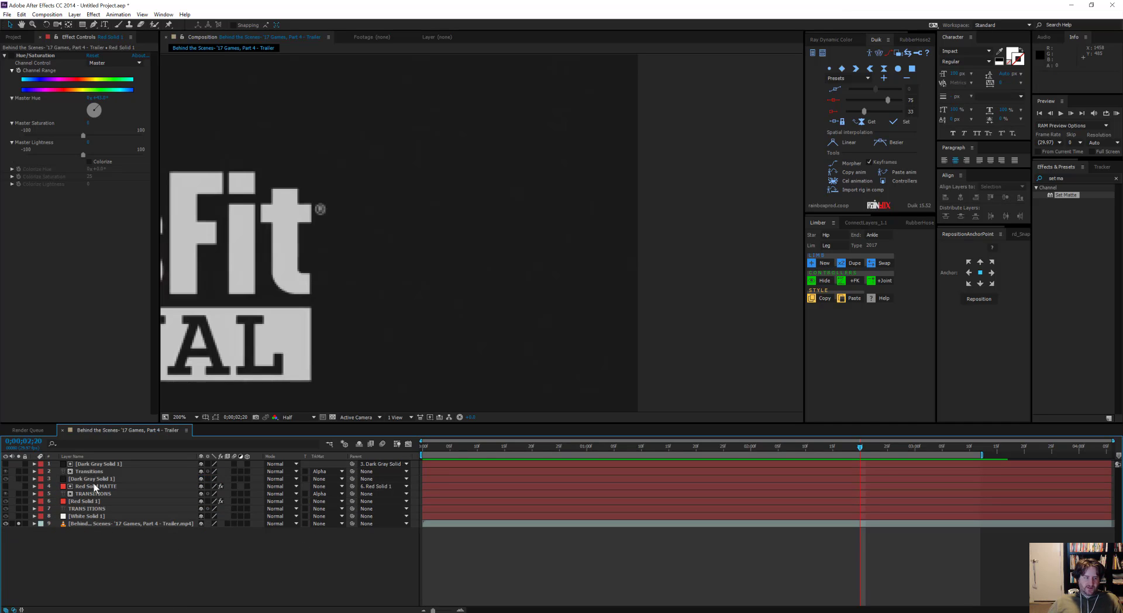
pyautogui.click(93, 498)
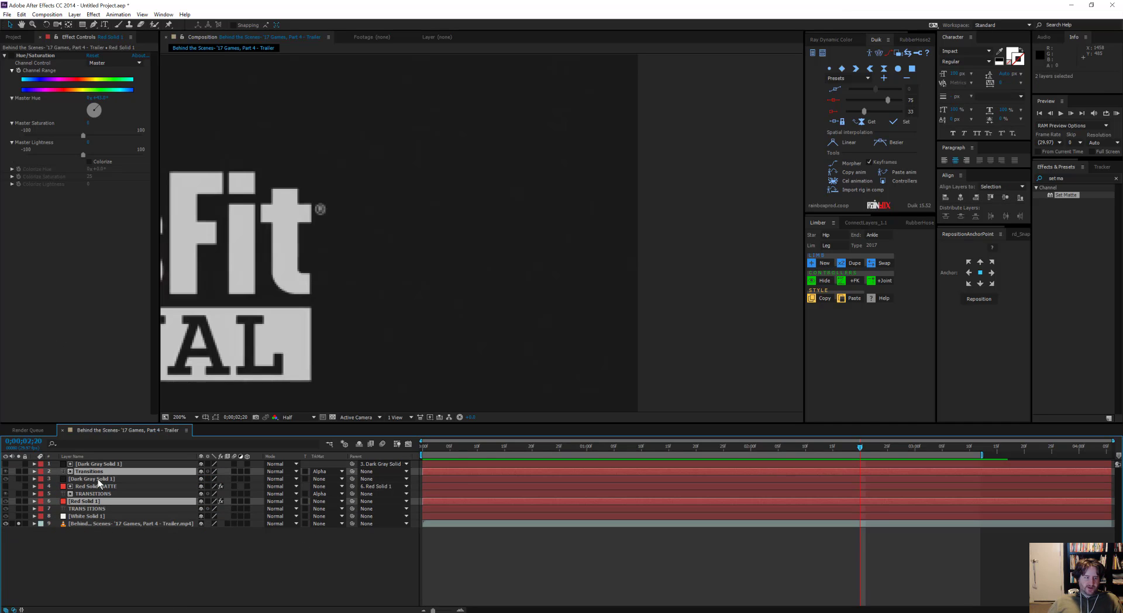
pyautogui.click(95, 479)
pyautogui.press('ctrl+KP_6')
pyautogui.press('ctrl+KP_8')
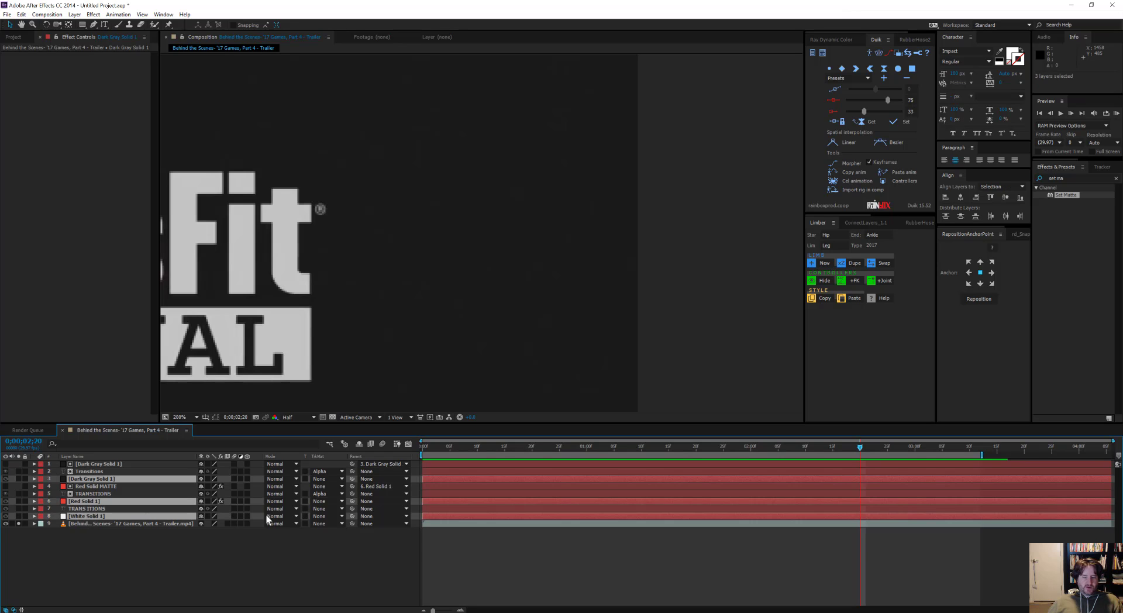
pyautogui.press('u')
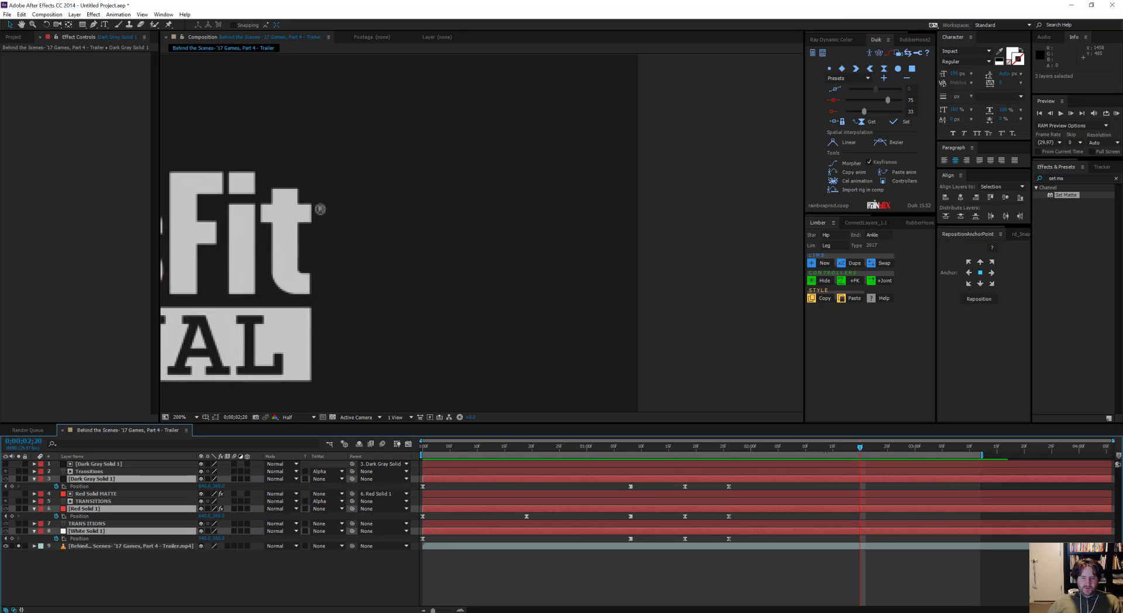
# Add Position keyframes to Dark Gray Solid 1, Red Solid 1 and White Solid 1, and go to 0;00;03;15, where the footage's red bar has exited.
pyautogui.click(12, 486)
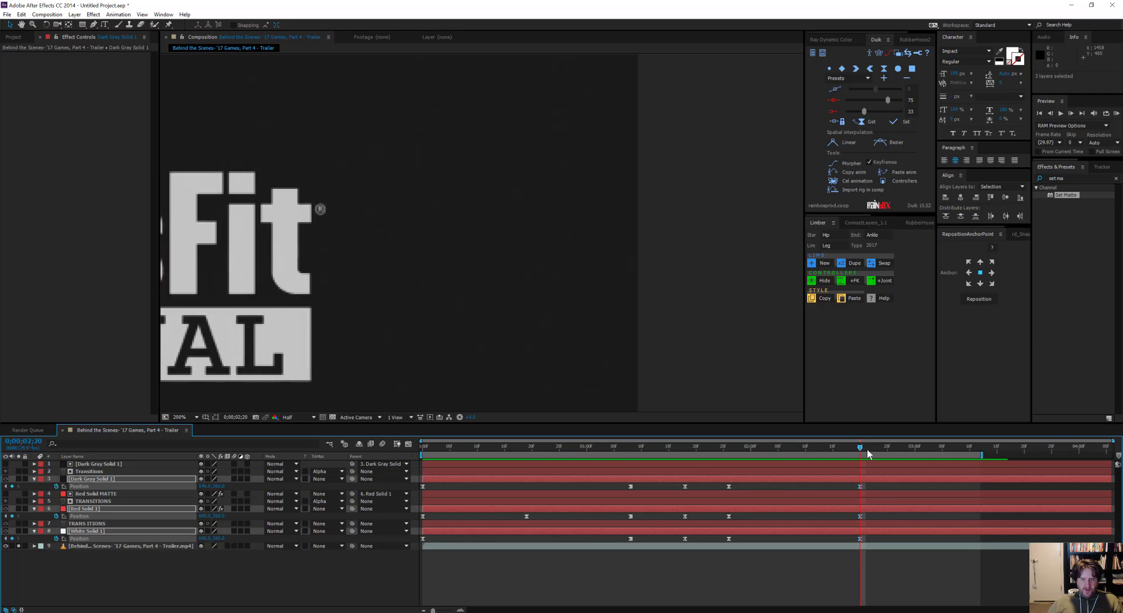
pyautogui.moveTo(867, 449); pyautogui.dragTo(901, 458)
pyautogui.scroll(-1, 585, 301)
pyautogui.moveTo(585, 301); pyautogui.dragTo(724, 290)
pyautogui.moveTo(705, 329); pyautogui.dragTo(799, 331)
pyautogui.moveTo(911, 450); pyautogui.dragTo(998, 455)
pyautogui.scroll(-1, 581, 294)
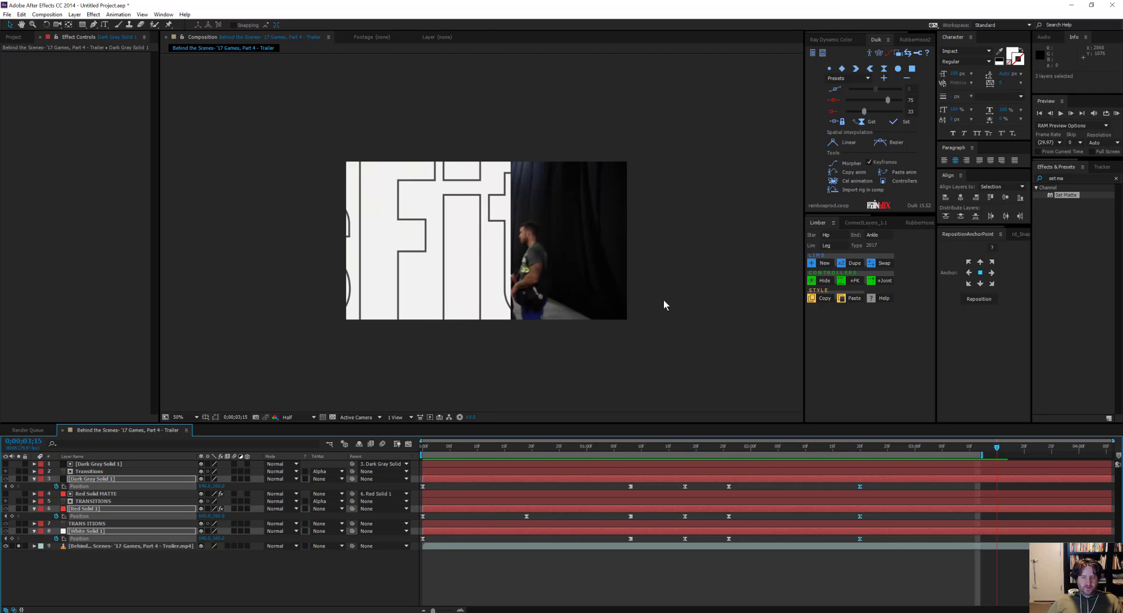
# Keyframe Red Solid 1 just outside the left edge of the frame, at position -640, 360, at 0;00;03;15.
pyautogui.click(200, 587)
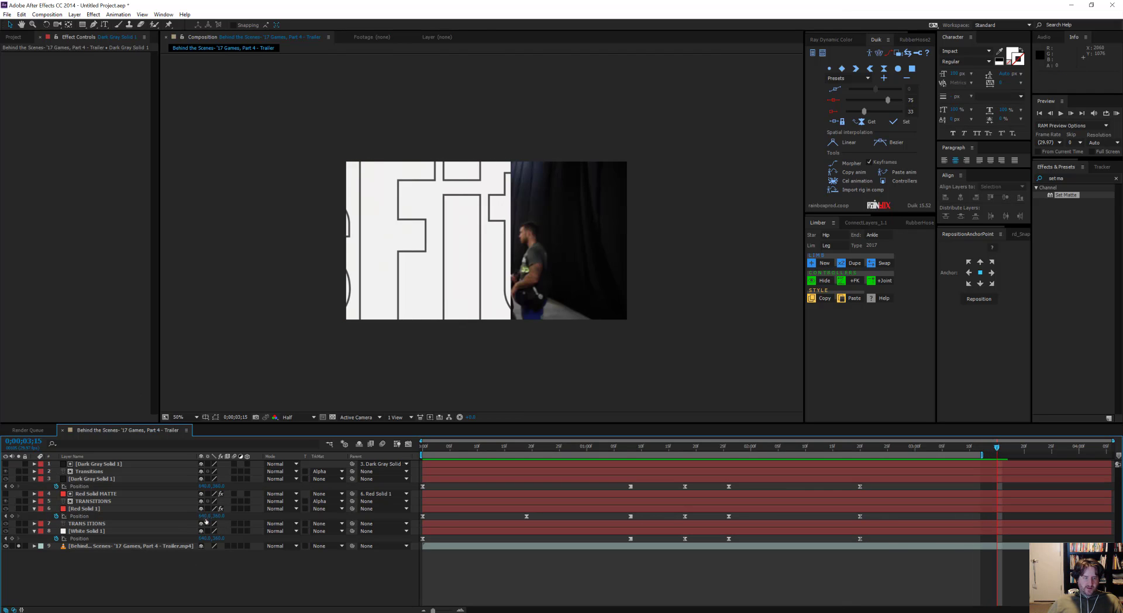
pyautogui.moveTo(204, 517); pyautogui.dragTo(186, 517)
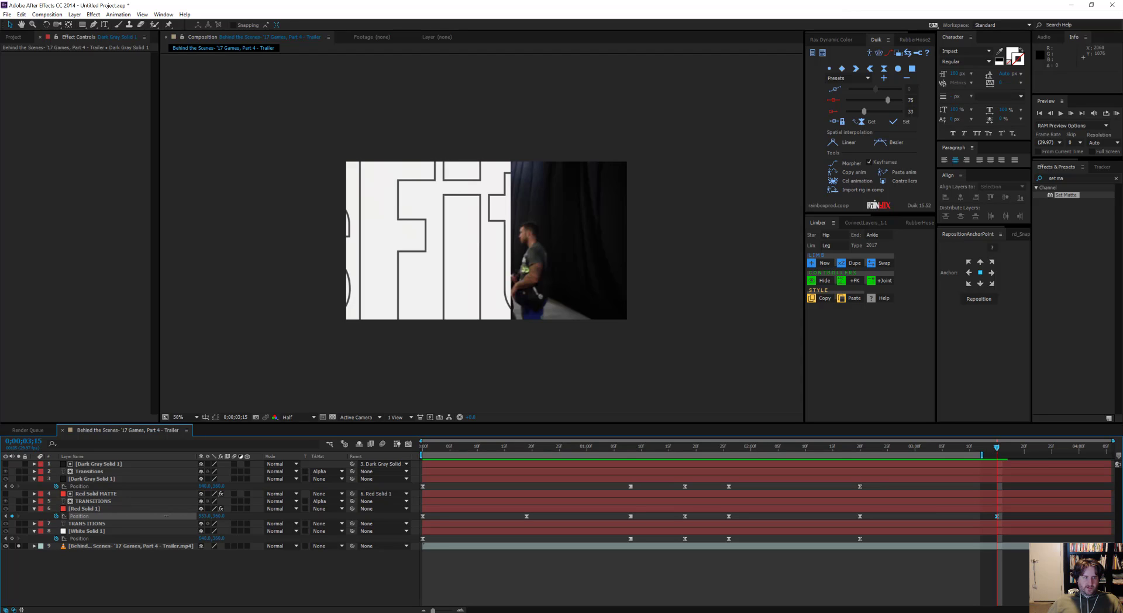
pyautogui.moveTo(185, 517); pyautogui.dragTo(182, 517)
pyautogui.scroll(-2, 342, 220)
pyautogui.scroll(1, 472, 292)
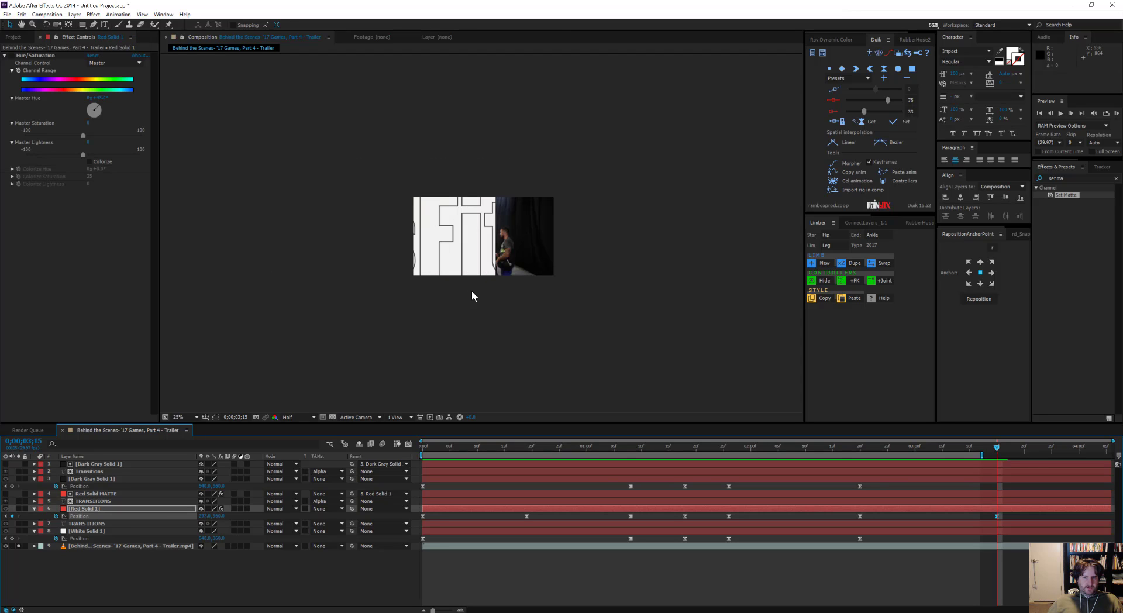
pyautogui.click(18, 546)
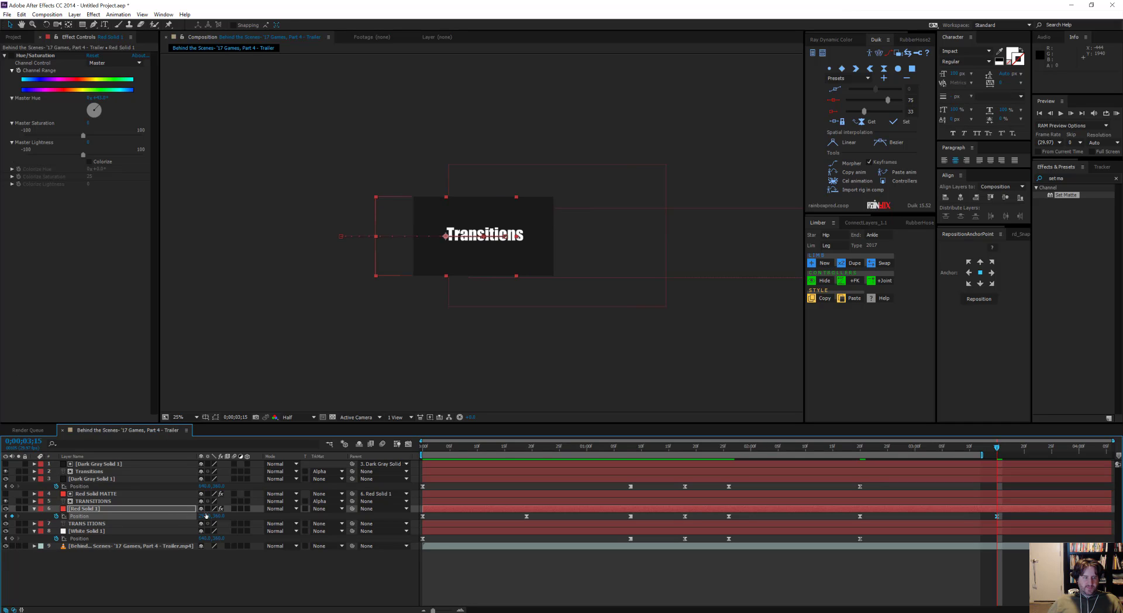
pyautogui.moveTo(200, 516); pyautogui.dragTo(377, 251)
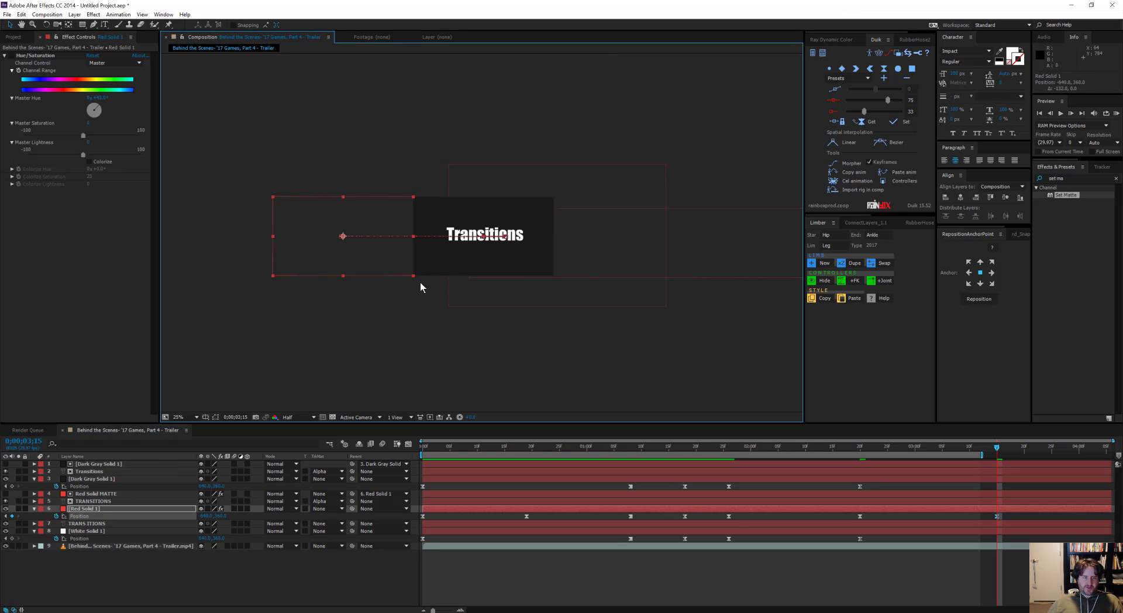
# Find the dark gray bar's exit in the soloed footage and keyframe Dark Gray Solid 1 at position -640, 360 at 0;00;03;11.
pyautogui.click(94, 531)
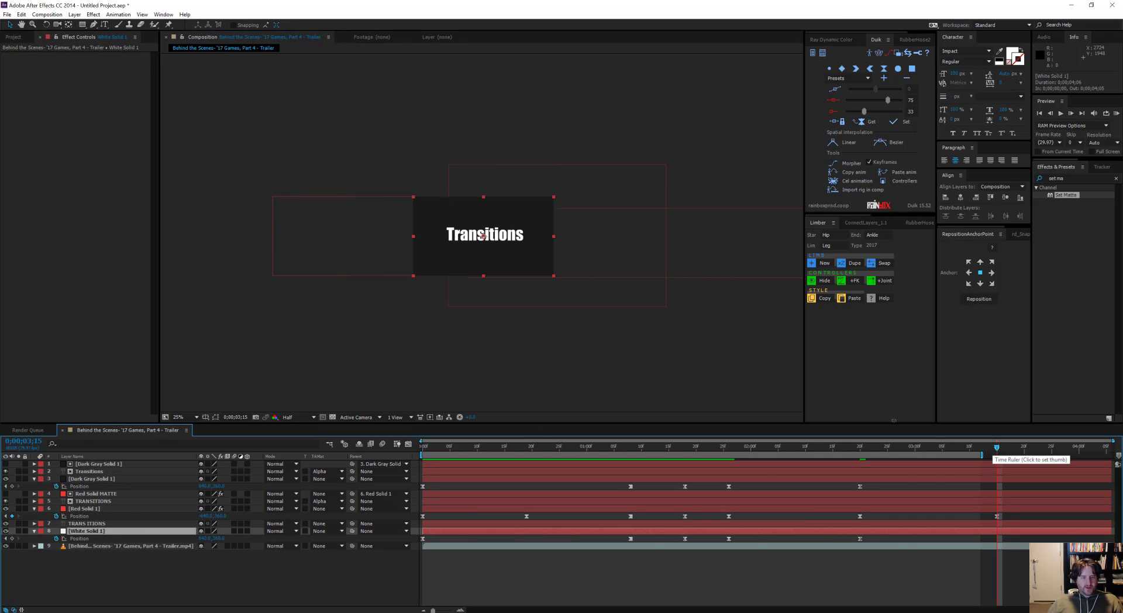
pyautogui.click(19, 546)
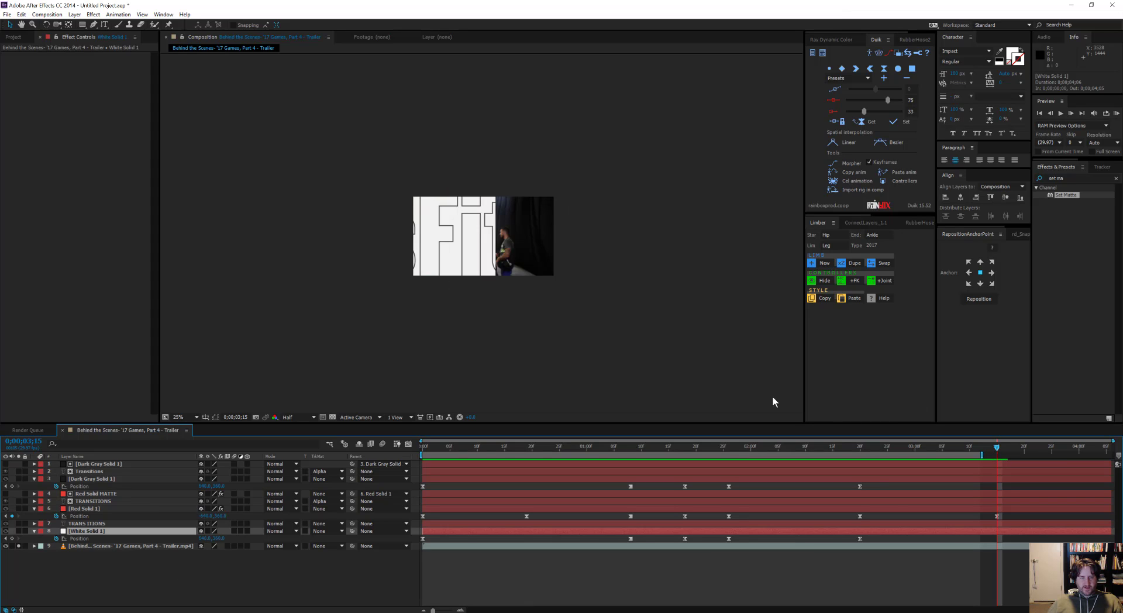
pyautogui.moveTo(996, 450); pyautogui.dragTo(965, 454)
pyautogui.press('pagedown')
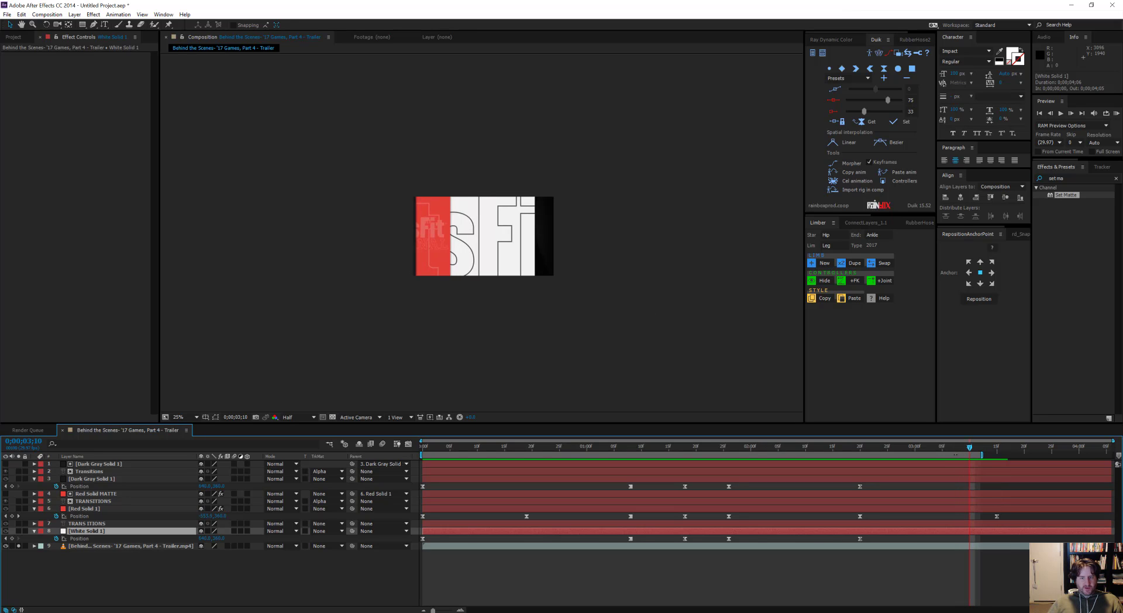
pyautogui.press('pagedown')
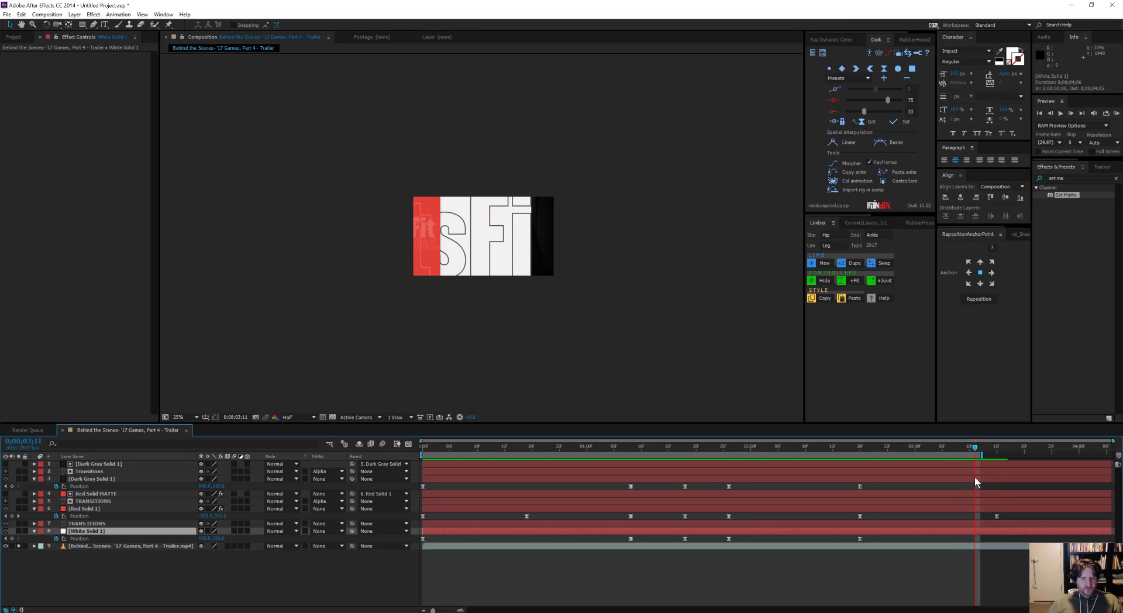
pyautogui.click(111, 479)
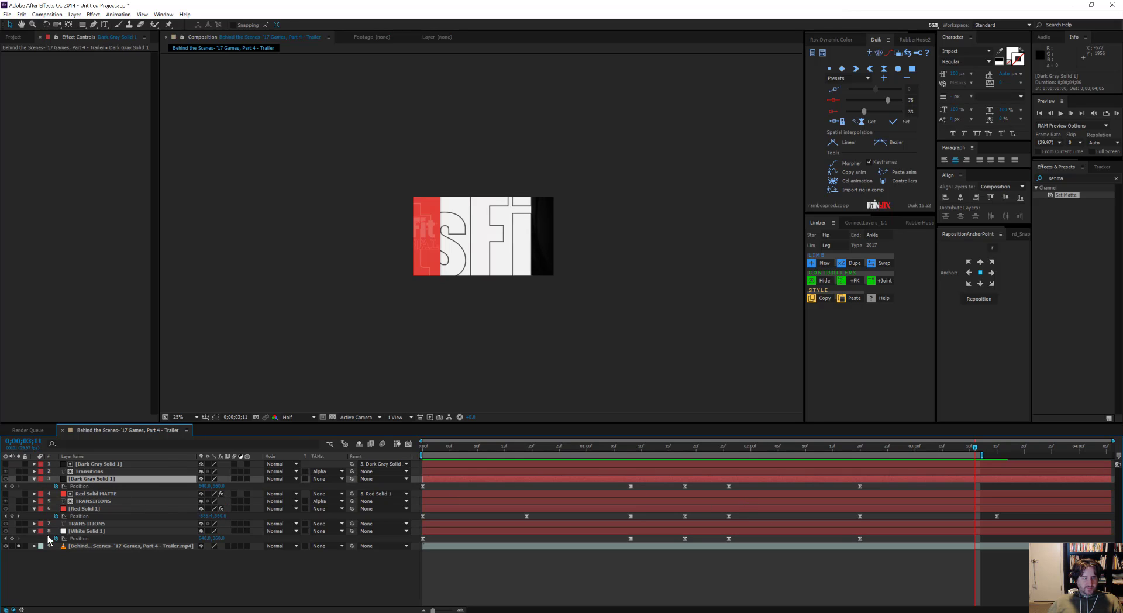
pyautogui.click(18, 546)
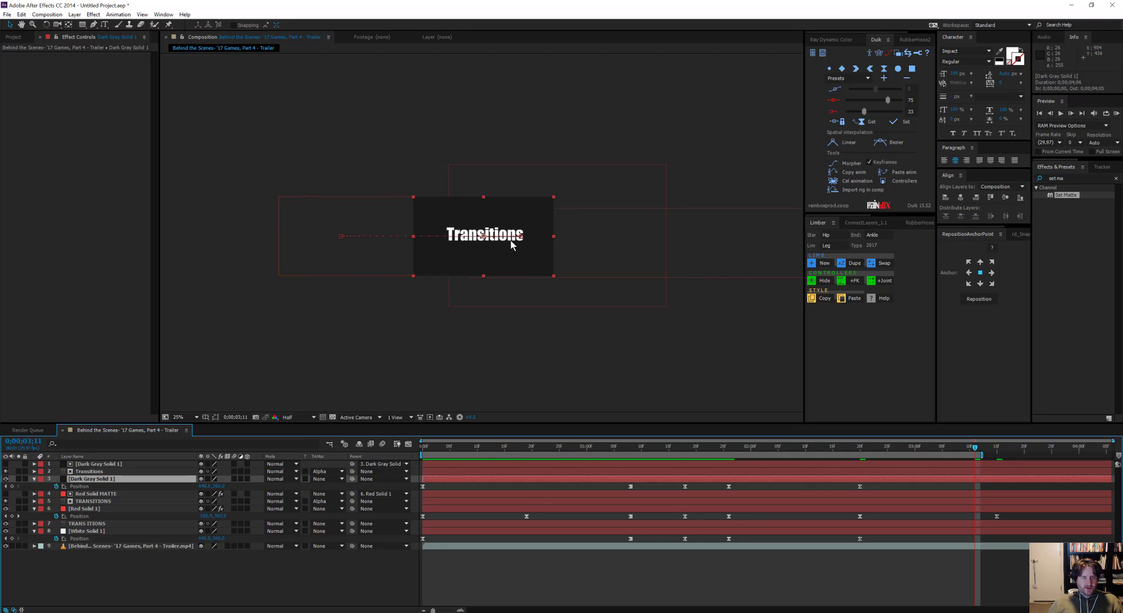
pyautogui.moveTo(500, 250); pyautogui.dragTo(360, 249)
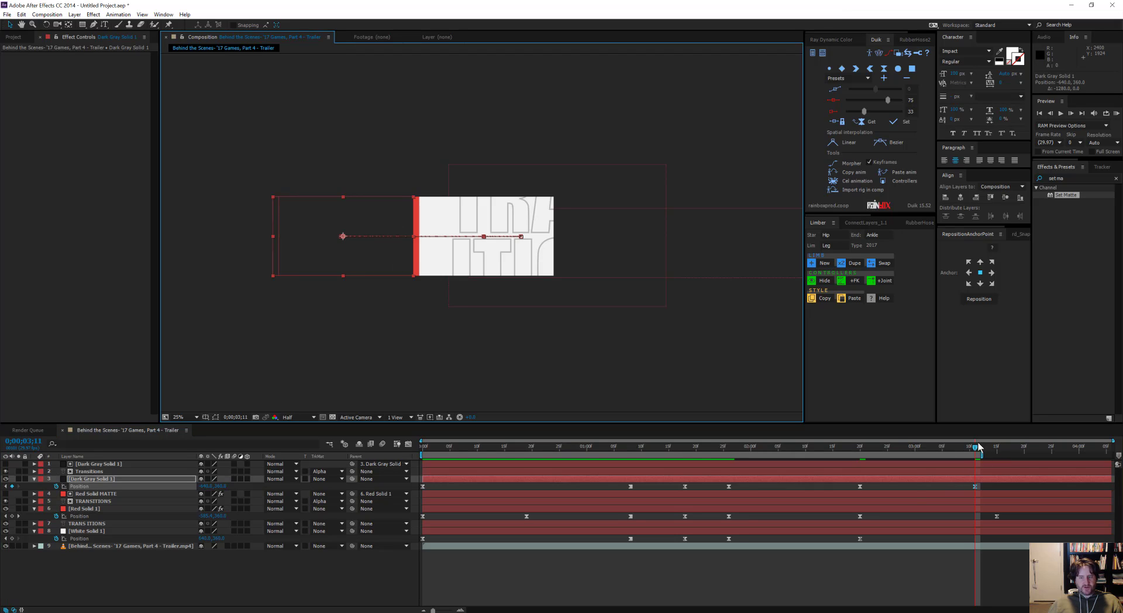
# Find the white bar's exit in the soloed footage and keyframe White Solid 1 at position -640, 360 at 0;00;04;03.
pyautogui.moveTo(975, 447); pyautogui.dragTo(995, 467)
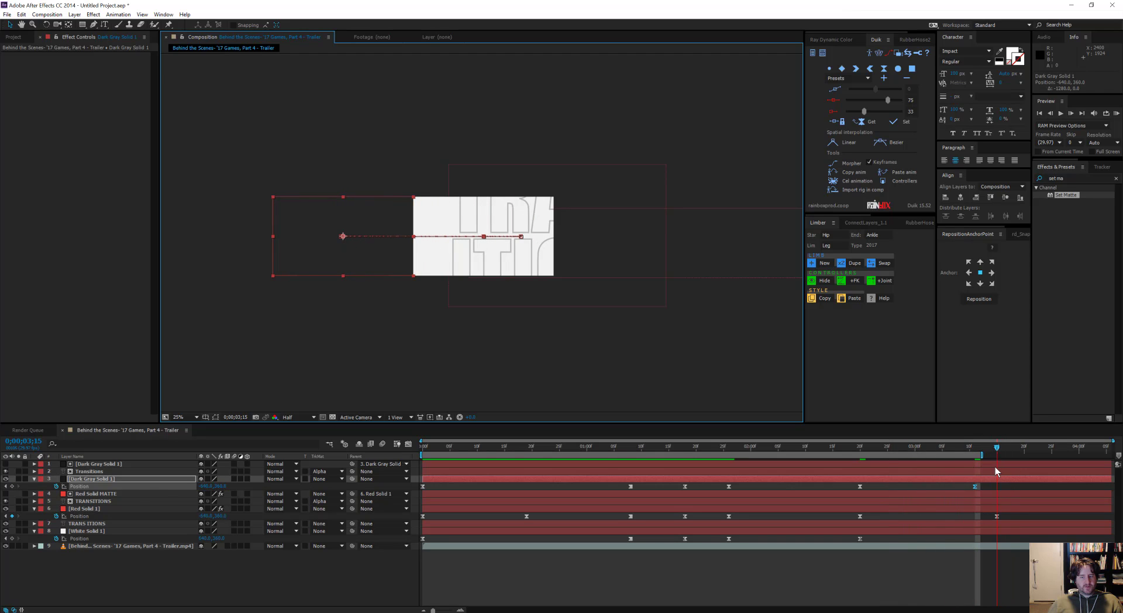
pyautogui.click(109, 532)
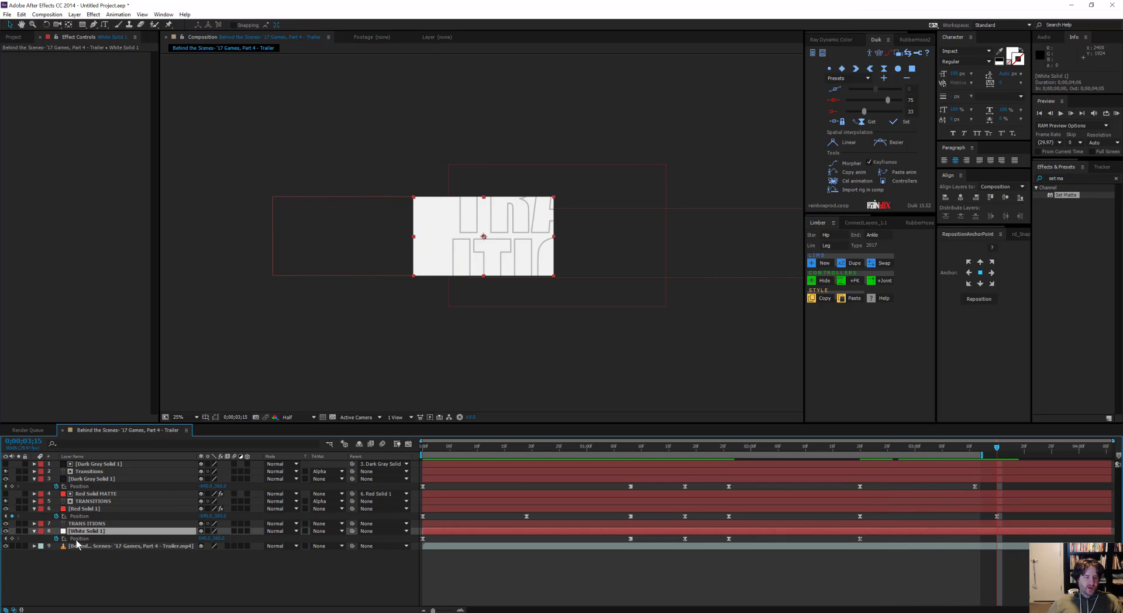
pyautogui.click(18, 546)
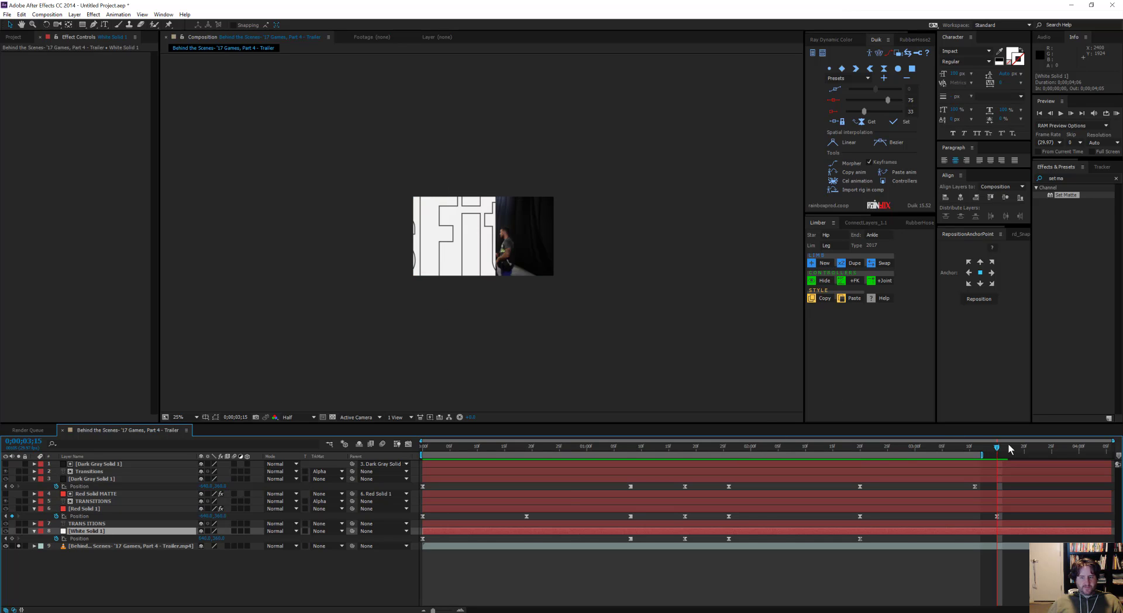
pyautogui.moveTo(984, 446); pyautogui.dragTo(1096, 466)
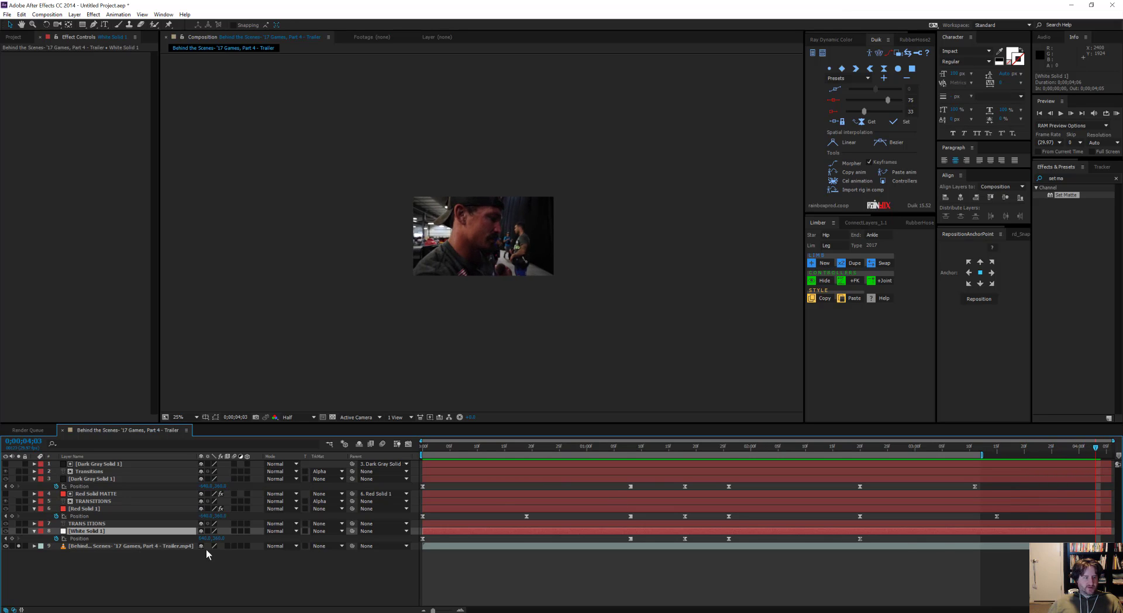
pyautogui.click(18, 546)
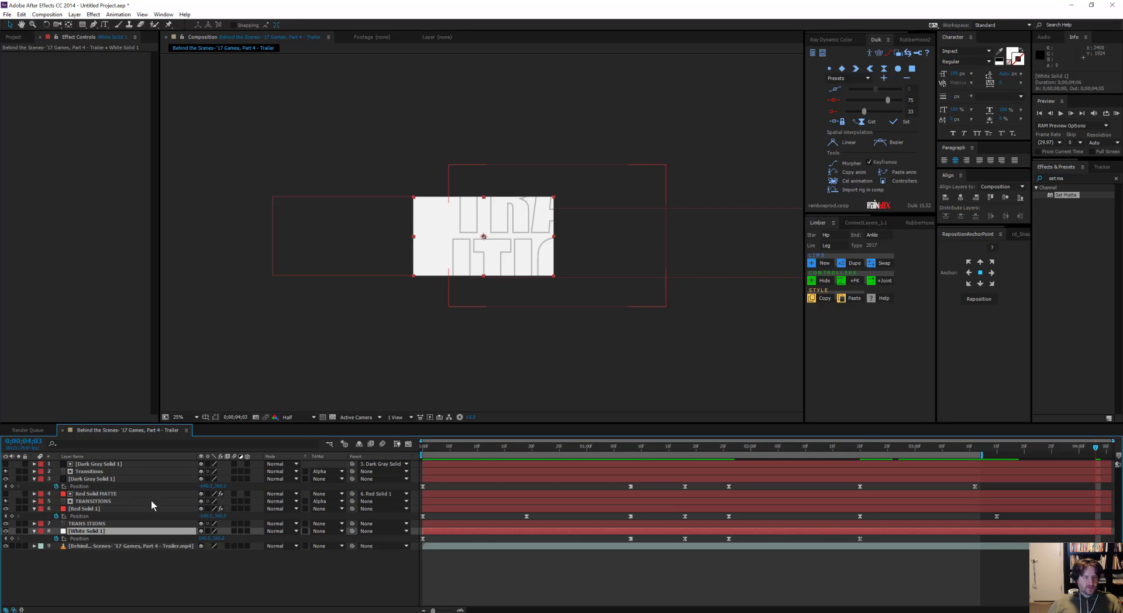
pyautogui.moveTo(571, 266); pyautogui.dragTo(404, 251)
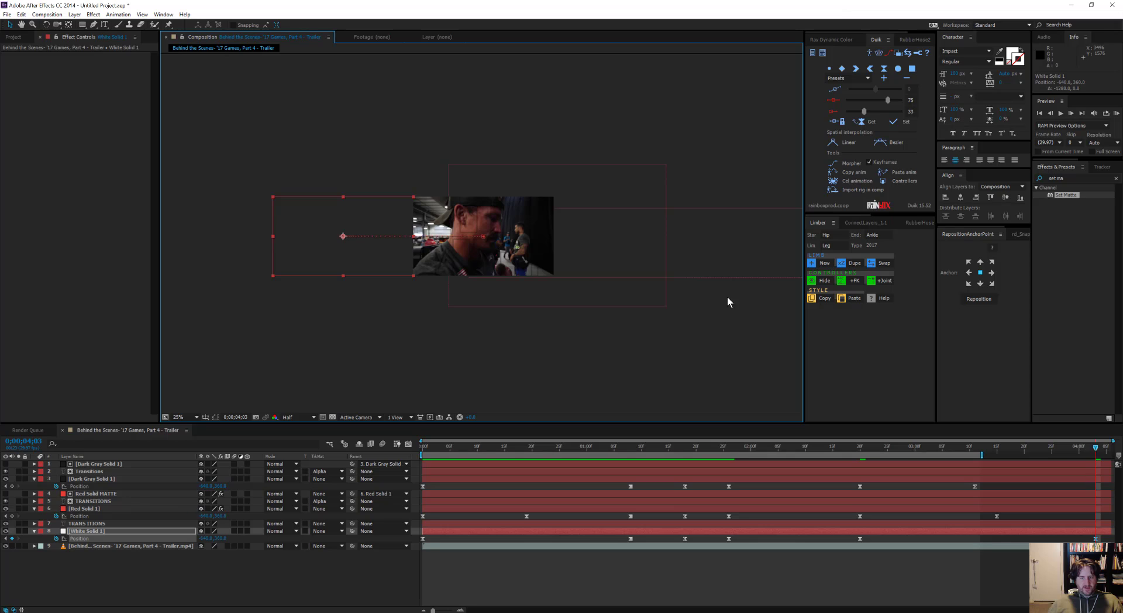
# Hide the trailer footage at 0;00;03;00, duplicate its layer, and make the upper copy visible and soloed.
pyautogui.moveTo(1096, 448); pyautogui.dragTo(915, 456)
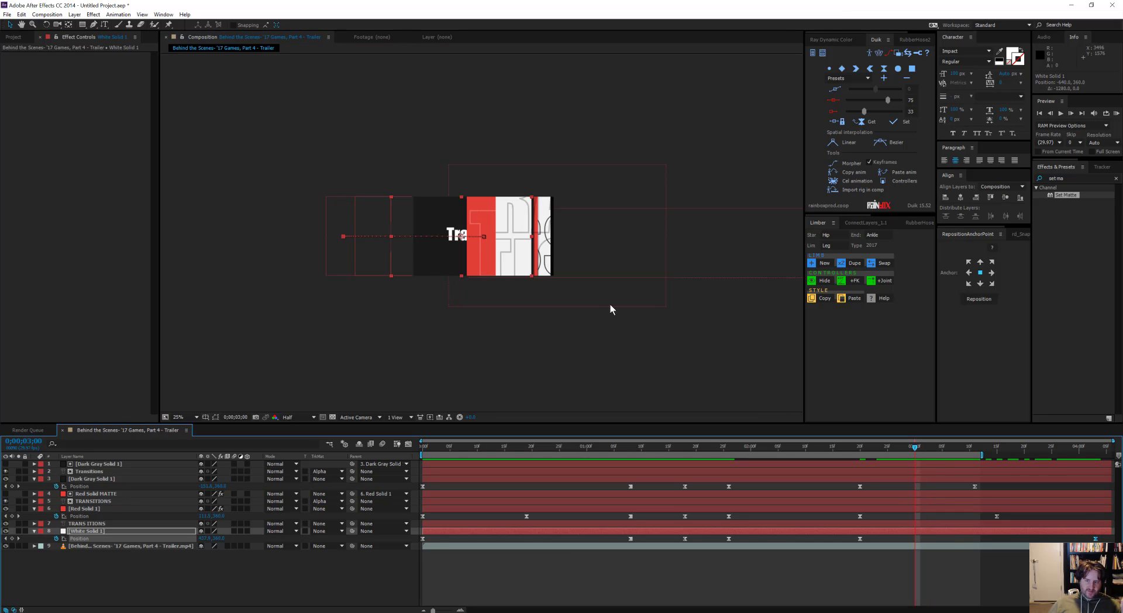
pyautogui.click(5, 546)
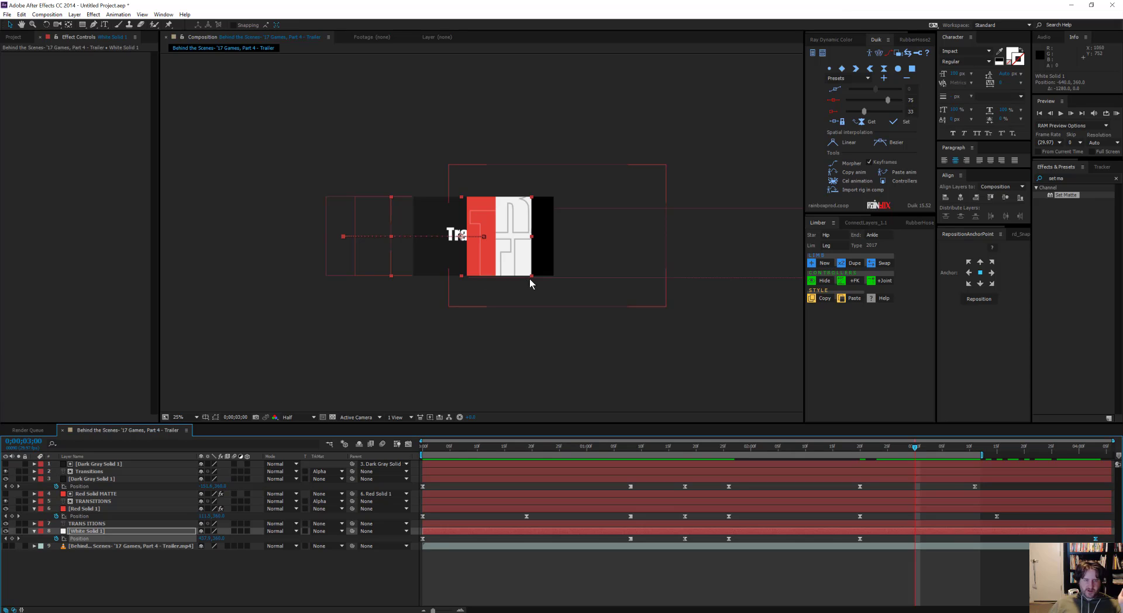
pyautogui.click(90, 580)
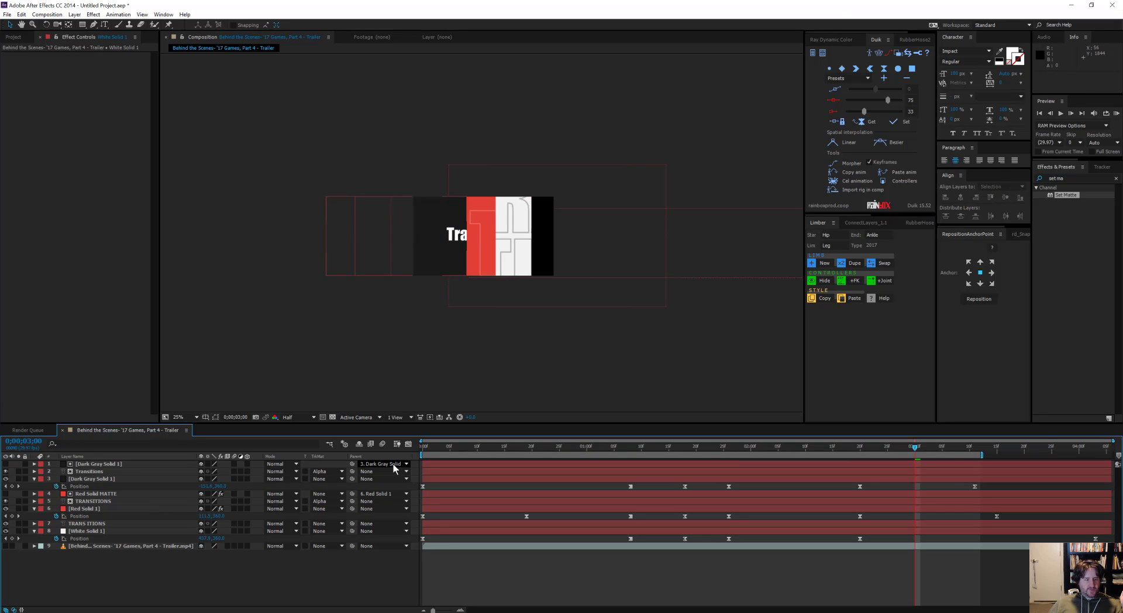
pyautogui.click(483, 546)
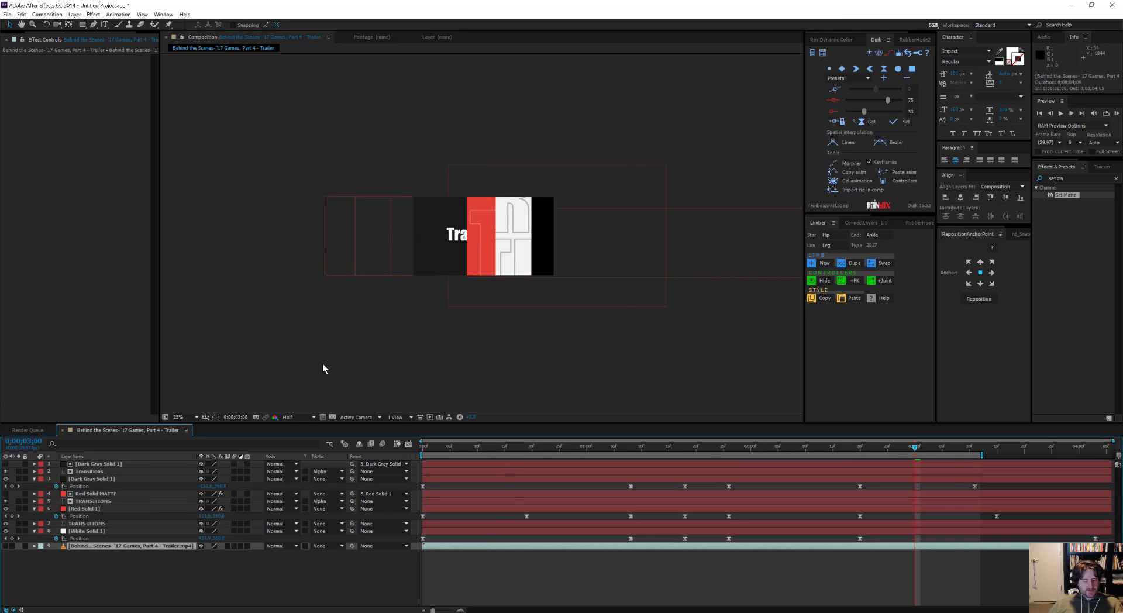
pyautogui.hotkey('ctrl', 'd')
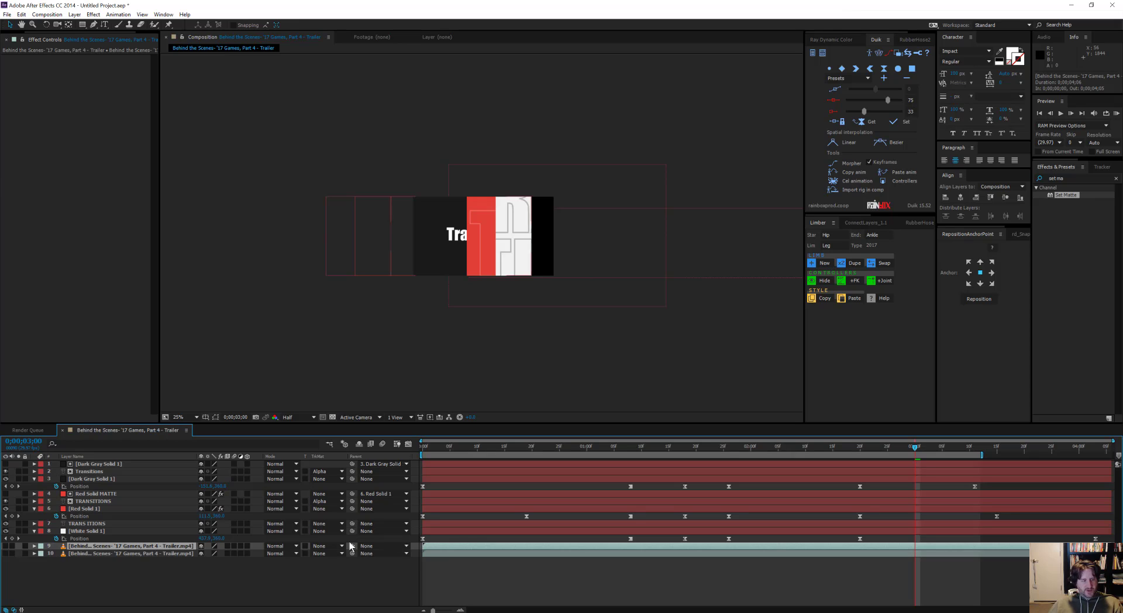
pyautogui.click(7, 546)
pyautogui.click(19, 545)
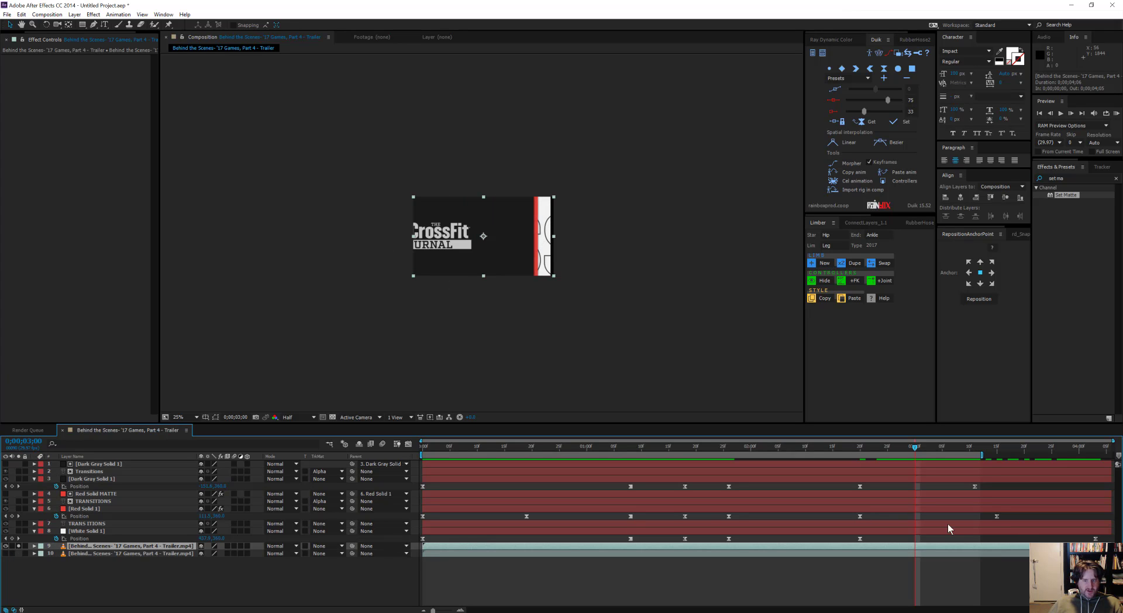
# Slide the copied footage layer earlier so the close-up of the man in the cap falls at 0;00;03;00.
pyautogui.moveTo(1015, 549); pyautogui.dragTo(856, 552)
pyautogui.moveTo(983, 544); pyautogui.dragTo(999, 546)
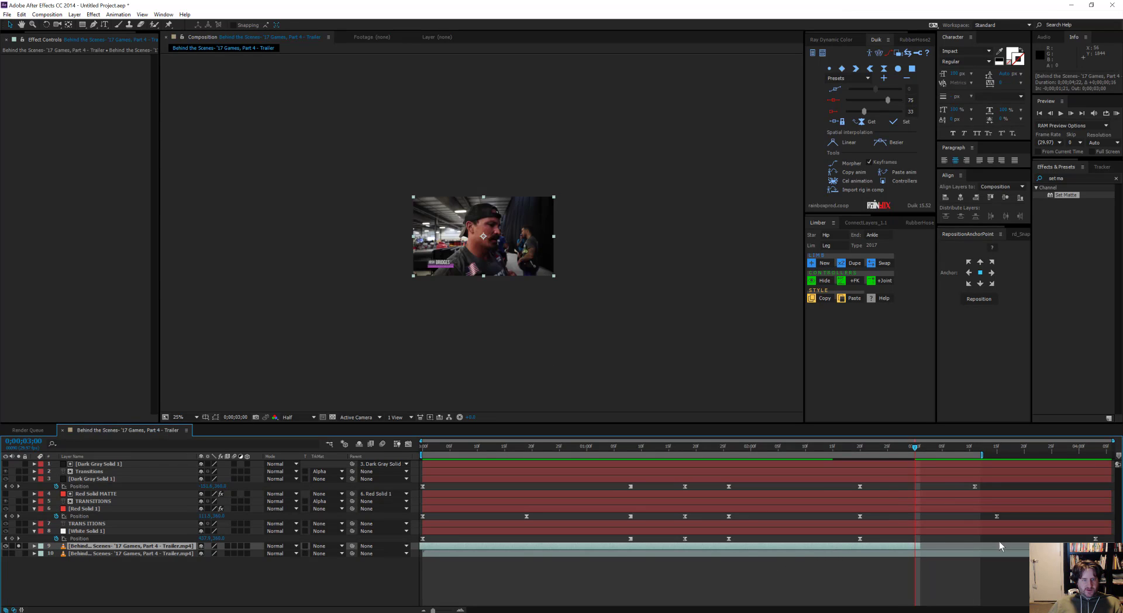
pyautogui.scroll(4, 487, 245)
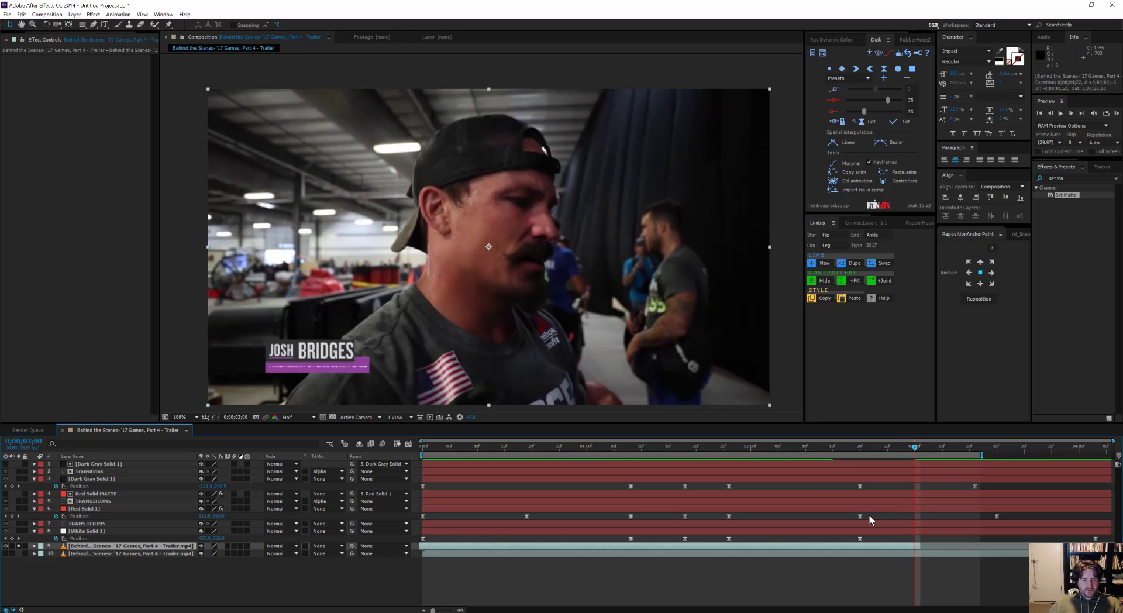
# Freeze the copied footage layer on its frame at 0;00;03;00 and extend the layer to the end of the composition.
pyautogui.rightClick(883, 546)
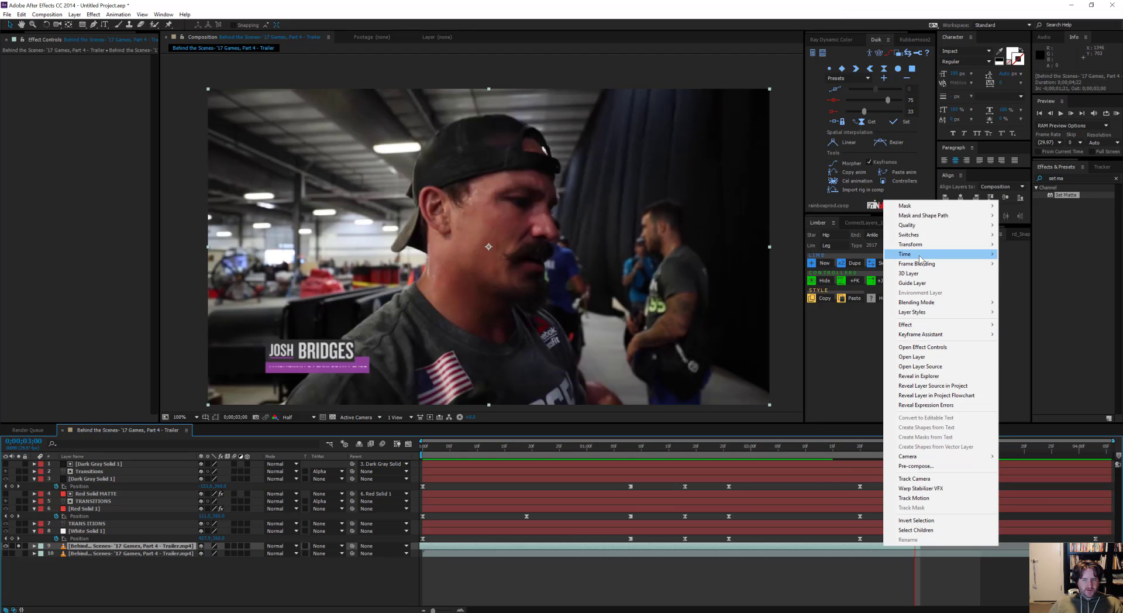
pyautogui.moveTo(913, 253)
pyautogui.click(794, 283)
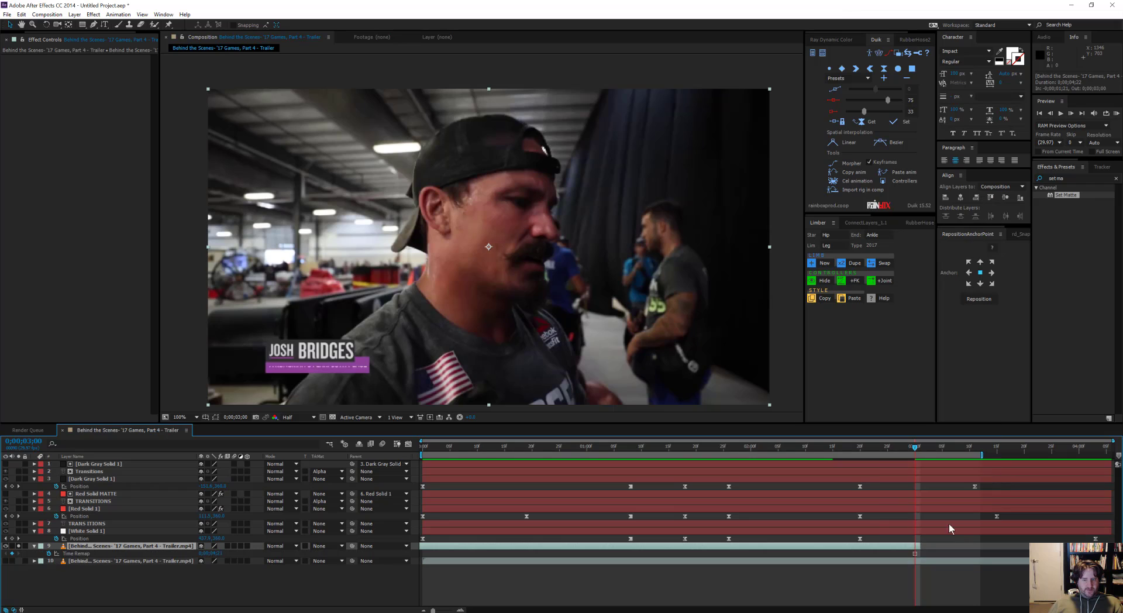
pyautogui.moveTo(917, 545); pyautogui.dragTo(1115, 546)
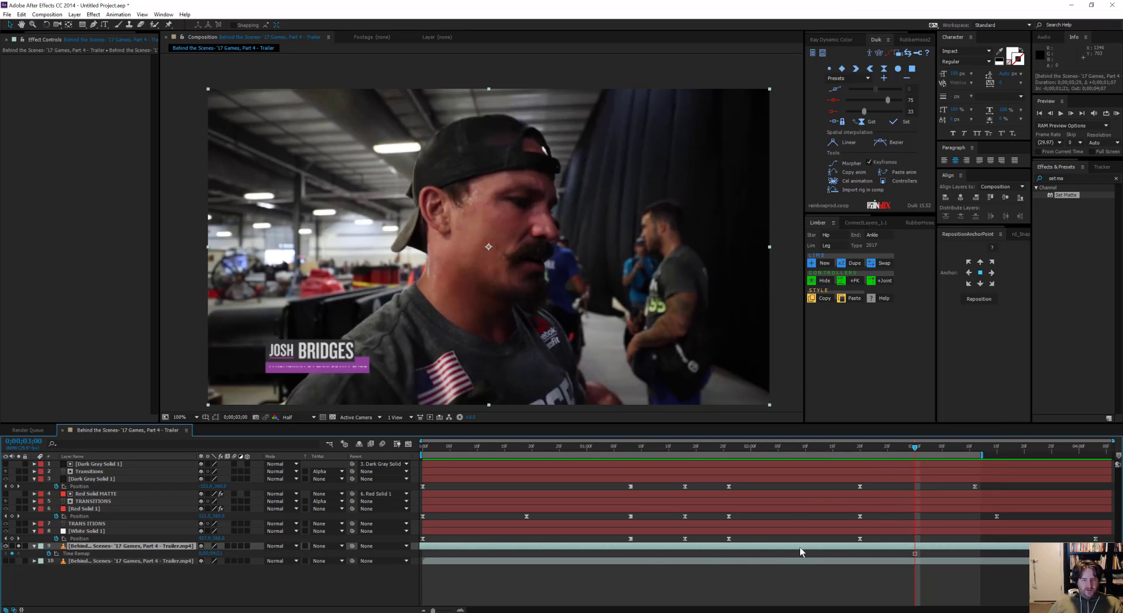
# Move the frozen footage layer to the bottom of the stack, solo it, and shift its picture by about 52 px right and 172 px down.
pyautogui.moveTo(125, 549); pyautogui.dragTo(133, 565)
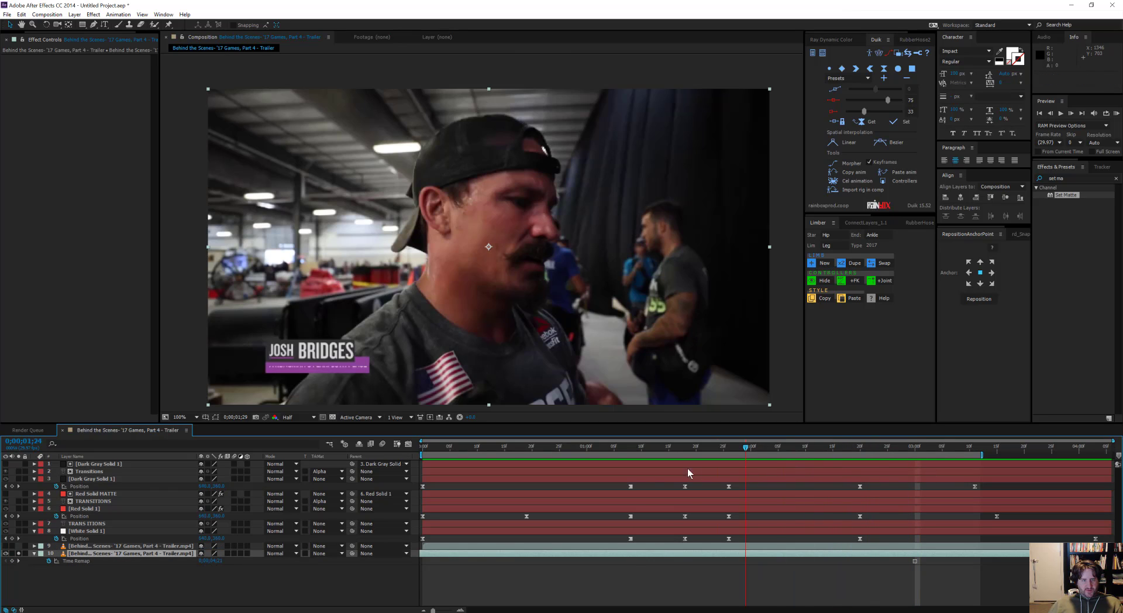
pyautogui.moveTo(688, 473); pyautogui.dragTo(608, 472)
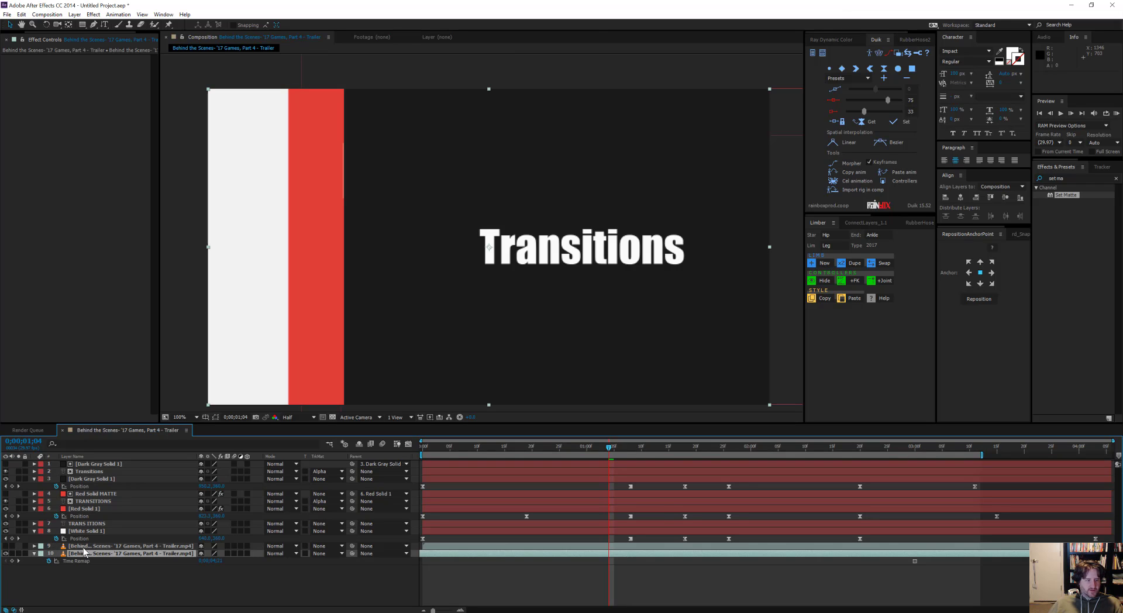
pyautogui.click(18, 554)
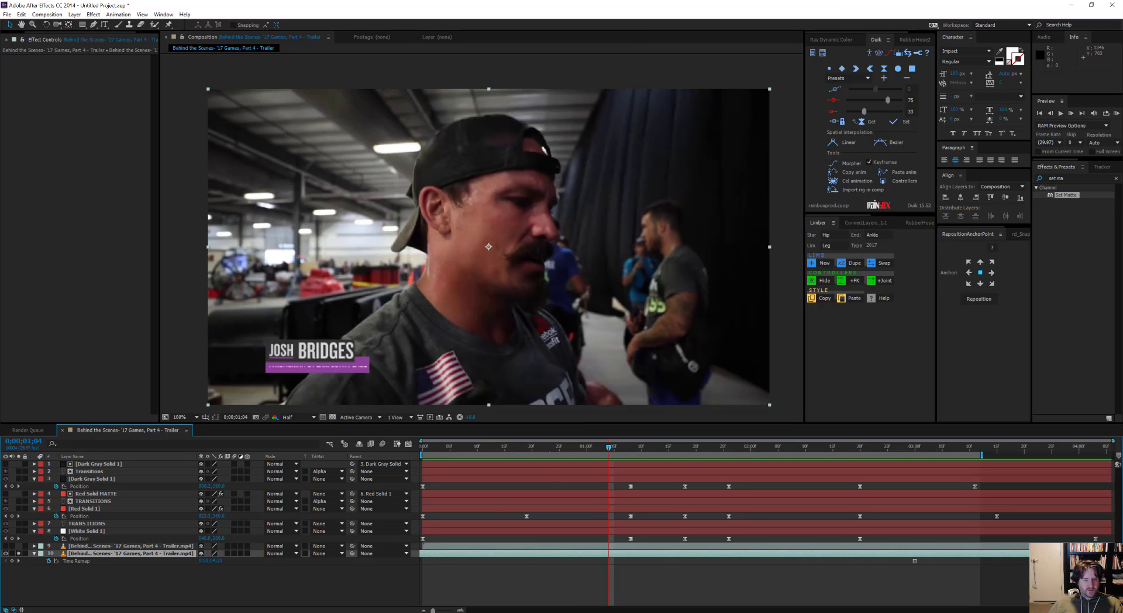
pyautogui.press(',')
pyautogui.moveTo(522, 250); pyautogui.dragTo(534, 289)
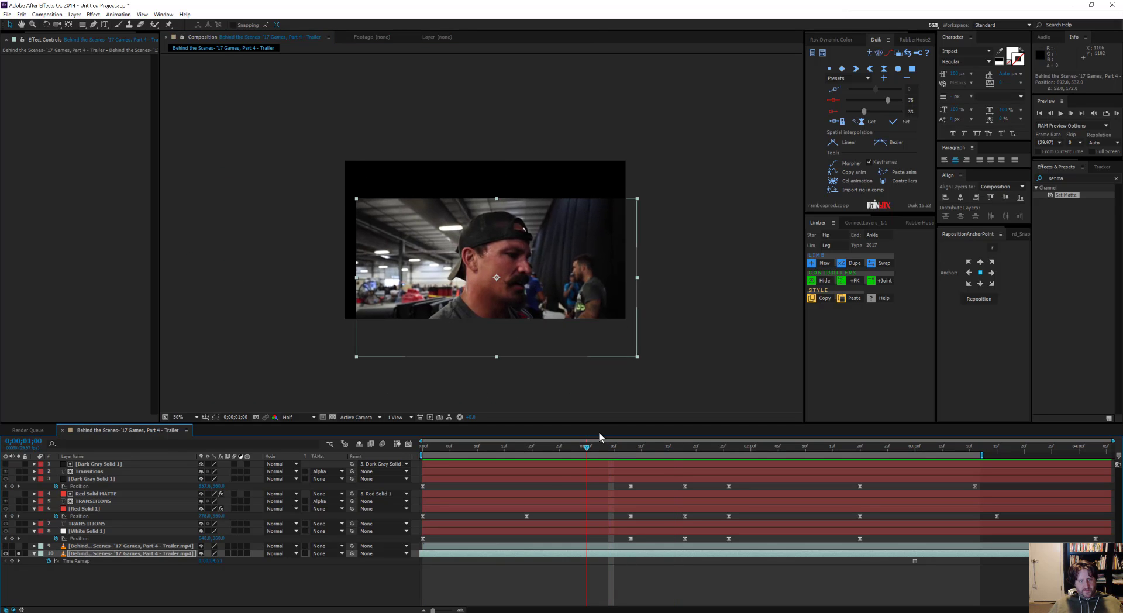
# Undo the frozen footage layer's picture shift, turn off its solo, and scrub the full transition to 0;00;03;04.
pyautogui.hotkey('ctrl', 'z')
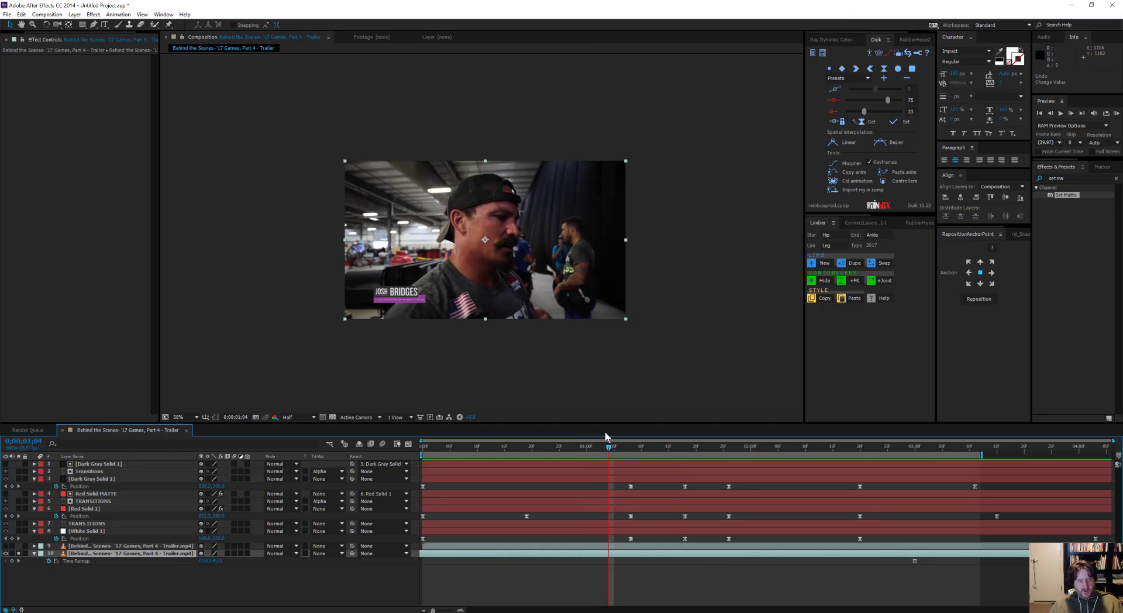
pyautogui.click(18, 554)
pyautogui.moveTo(607, 451); pyautogui.dragTo(381, 450)
pyautogui.moveTo(448, 457); pyautogui.dragTo(785, 463)
pyautogui.moveTo(856, 468); pyautogui.dragTo(942, 486)
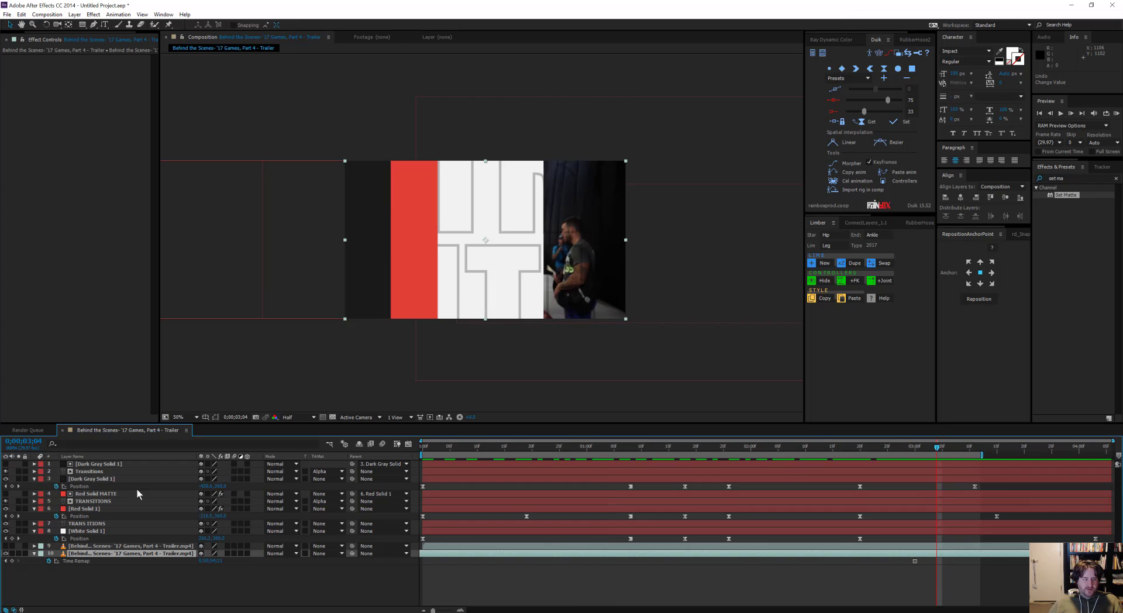
# Duplicate the white solid above the TRANSITIONS text layer beneath the red solid and use the copy as the text's alpha matte.
pyautogui.click(551, 121)
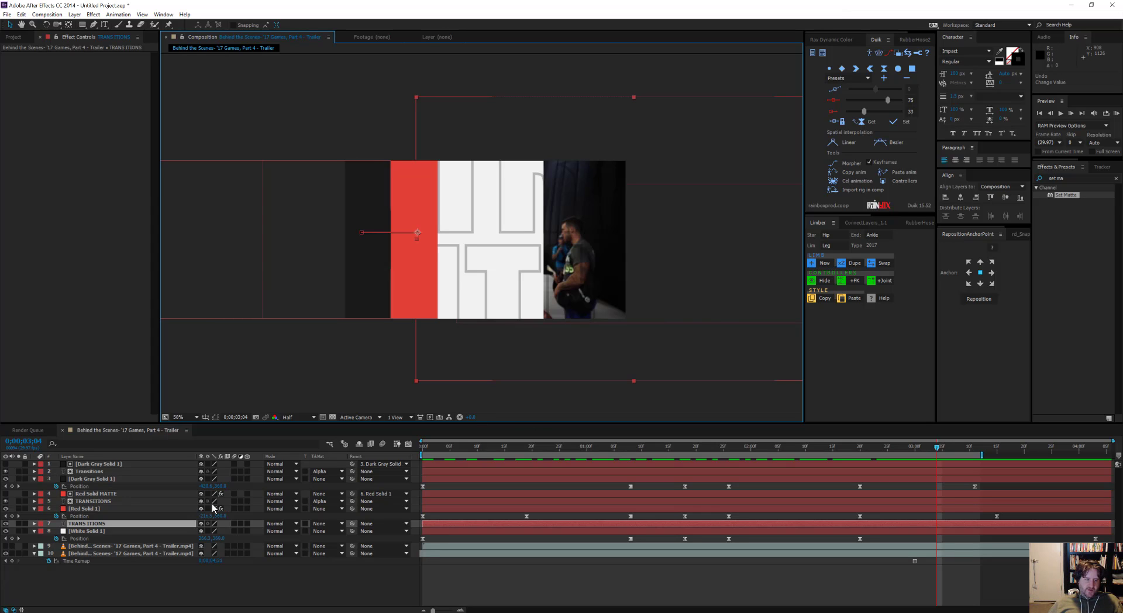
pyautogui.click(88, 531)
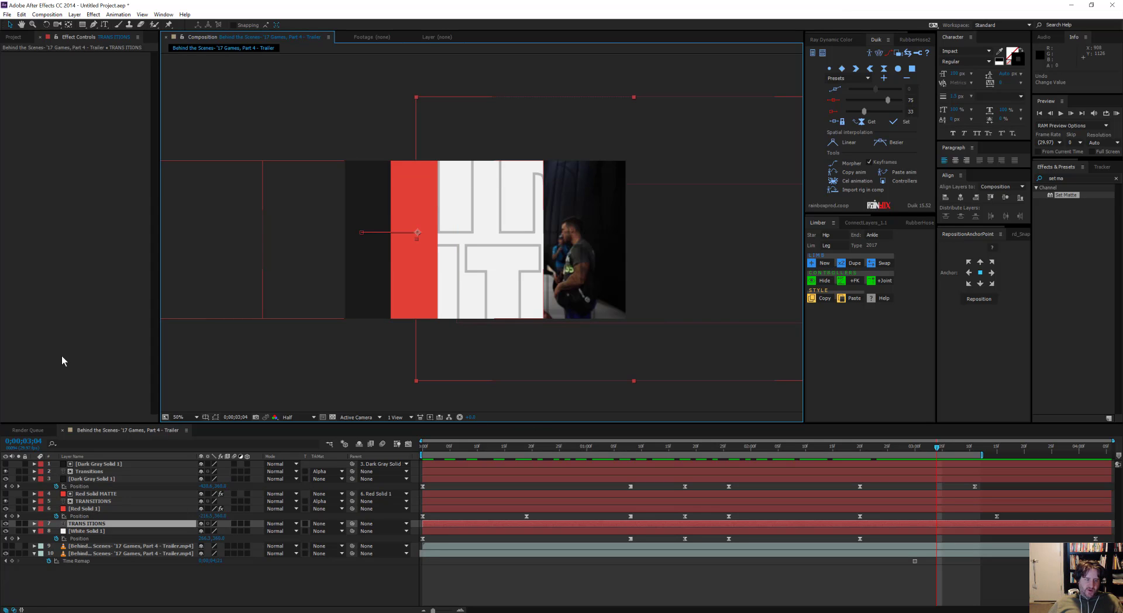
pyautogui.hotkey('ctrl', 'd')
pyautogui.moveTo(93, 531); pyautogui.dragTo(92, 526)
pyautogui.click(91, 531)
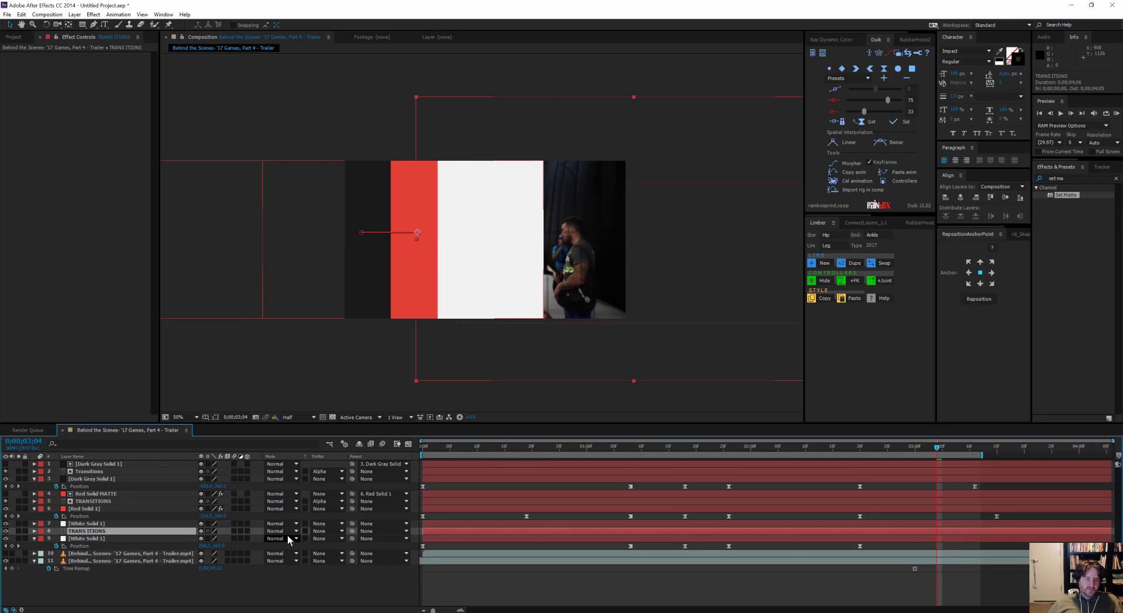
pyautogui.click(318, 531)
pyautogui.click(334, 548)
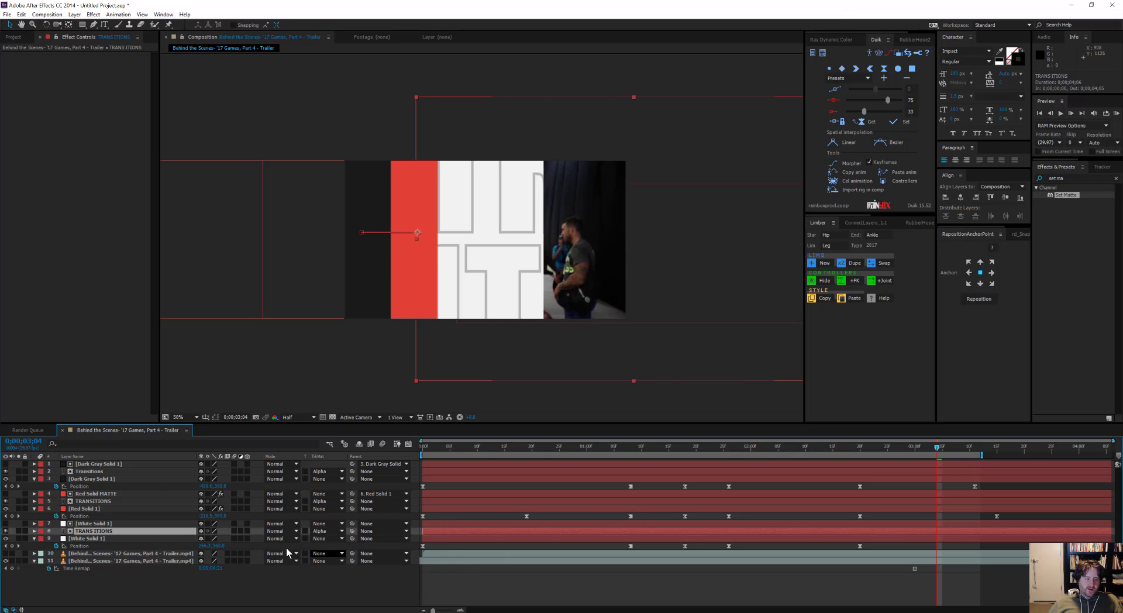
# Remove the white matte copy's position keyframes, parent it to the original white solid, and preview the animation from the start.
pyautogui.click(182, 525)
pyautogui.press('p')
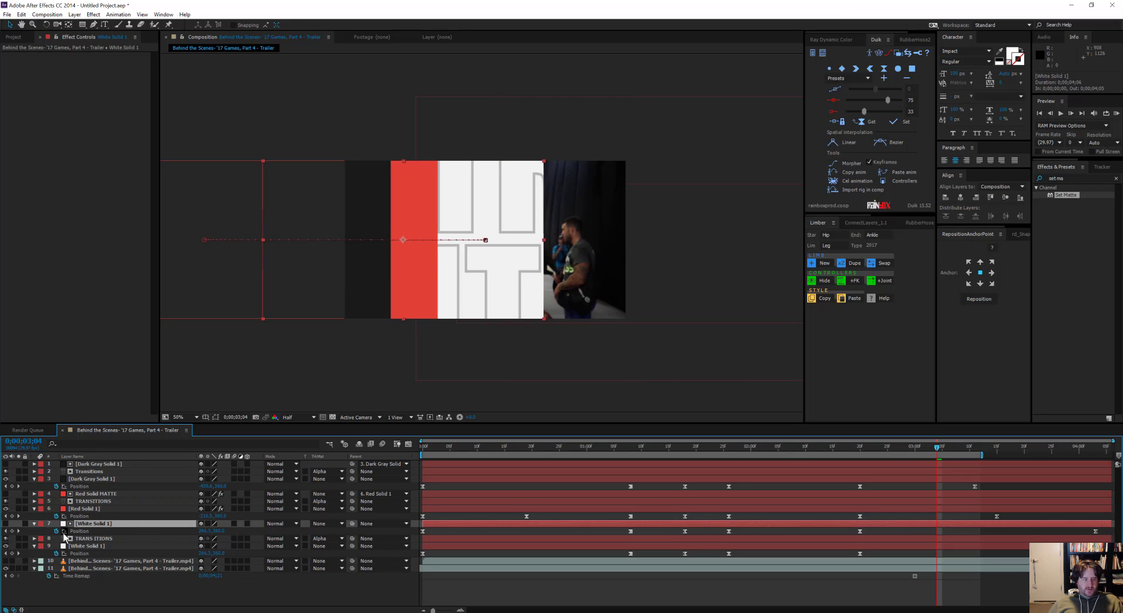
pyautogui.click(56, 531)
pyautogui.moveTo(352, 525); pyautogui.dragTo(122, 549)
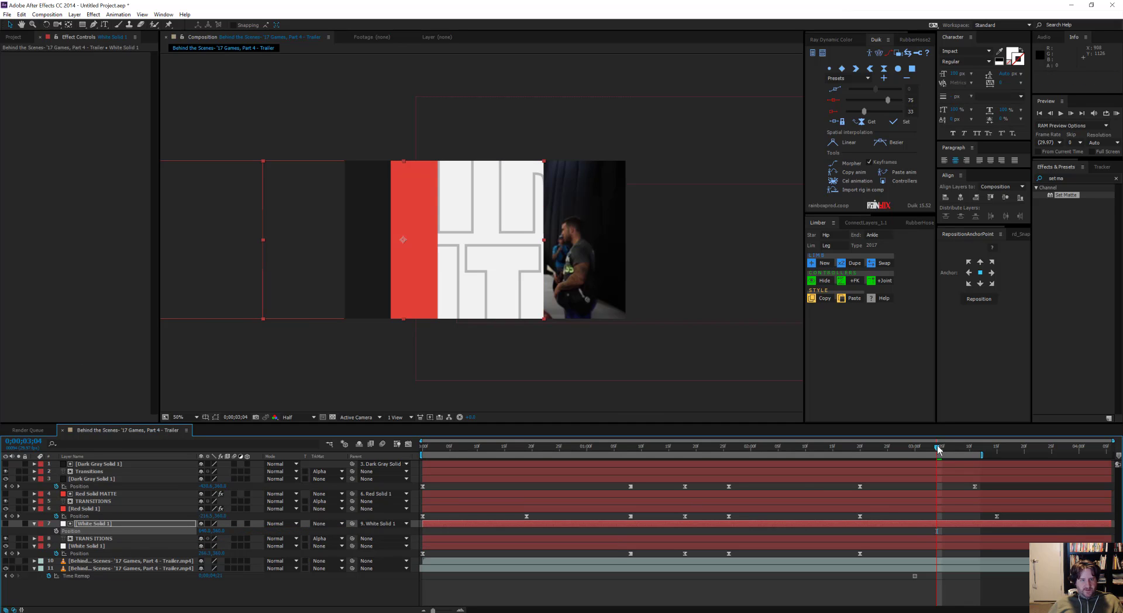
pyautogui.moveTo(938, 449); pyautogui.dragTo(422, 489)
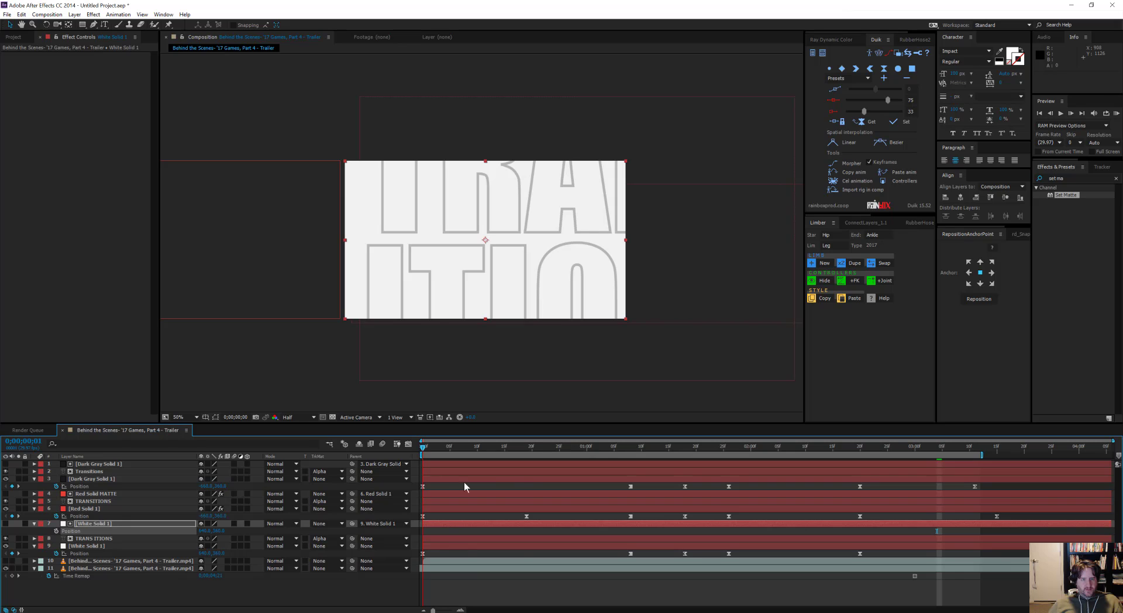
pyautogui.press('space')
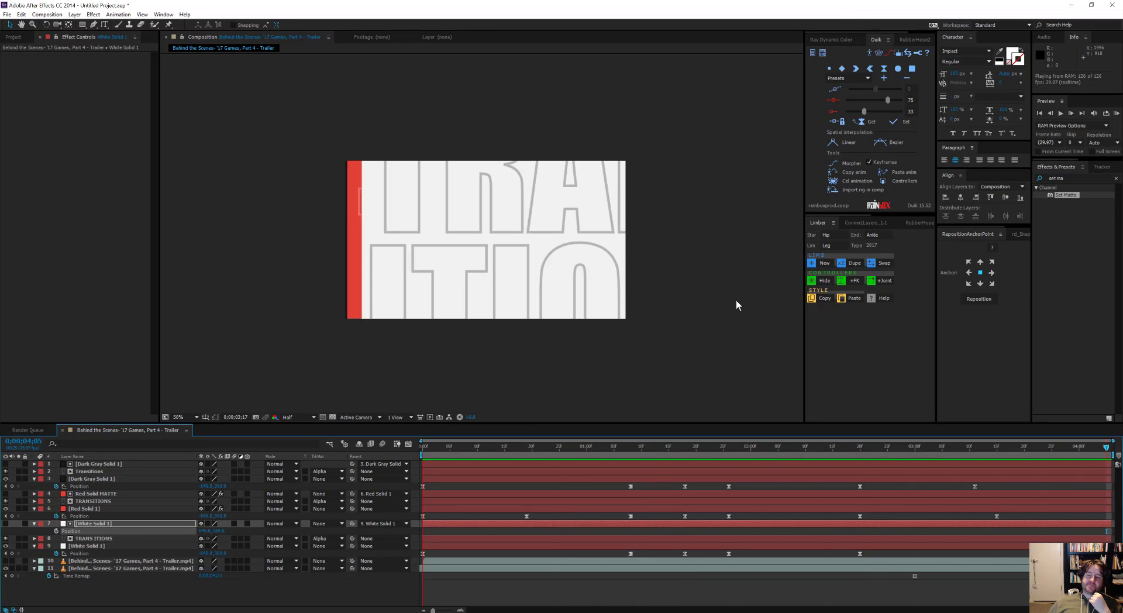
pyautogui.press('space')
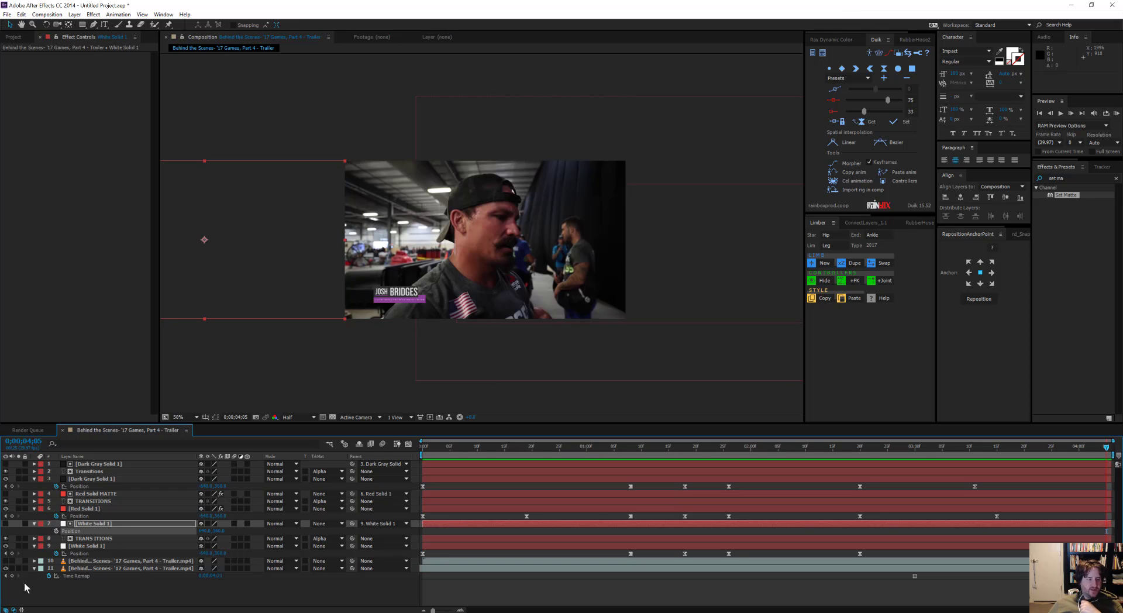
# Unhide the trailer footage beneath the frozen layer and rename the frozen layer "Still Frame from video".
pyautogui.click(5, 561)
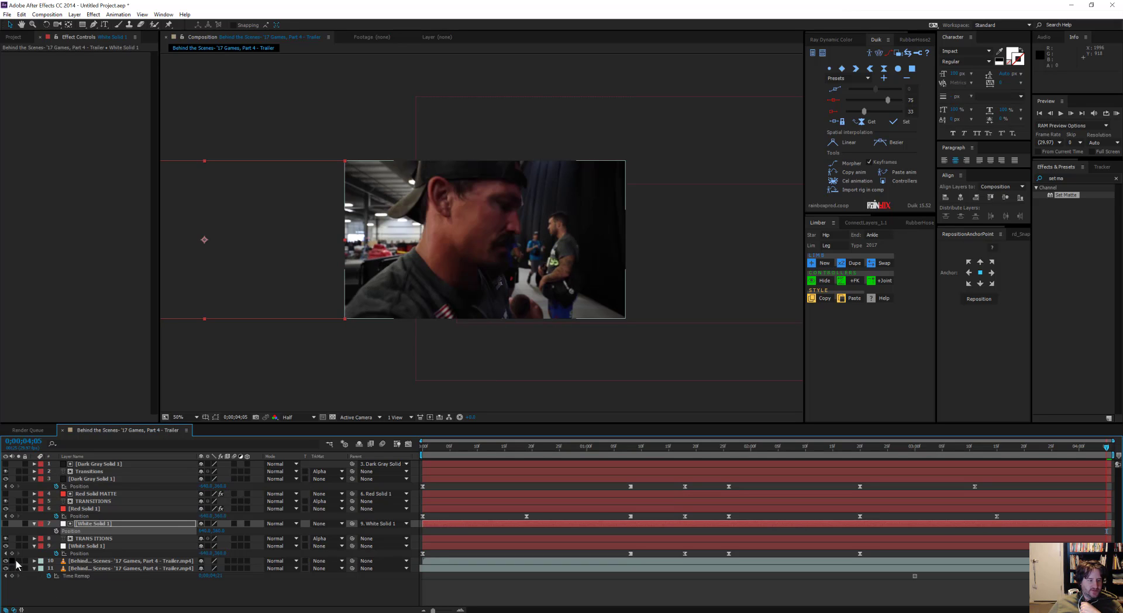
pyautogui.moveTo(73, 561); pyautogui.dragTo(84, 573)
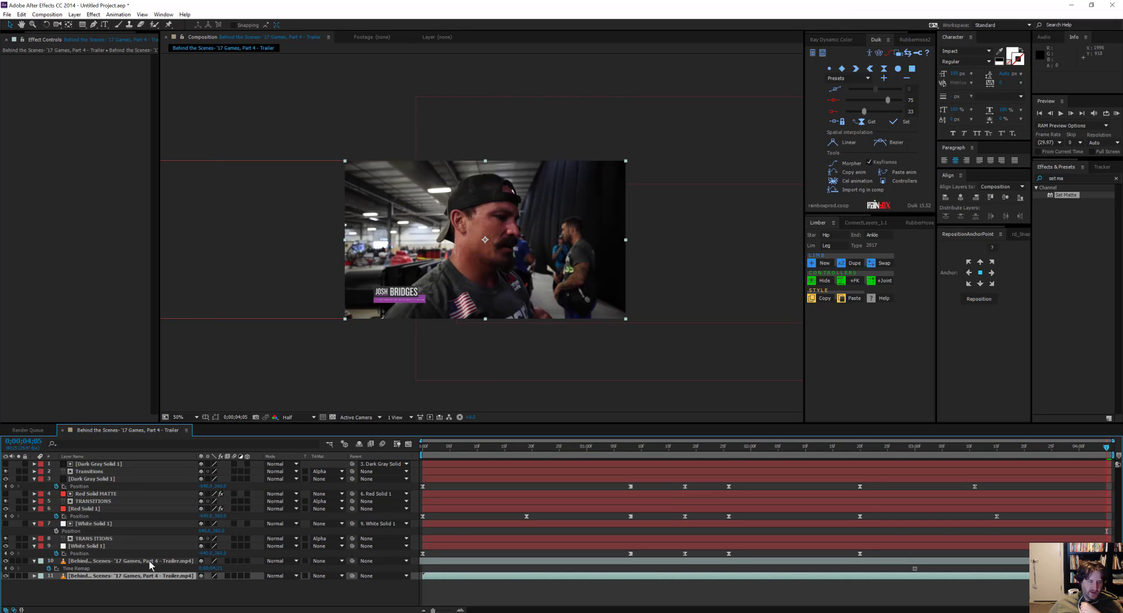
pyautogui.click(125, 560)
pyautogui.press('Return')
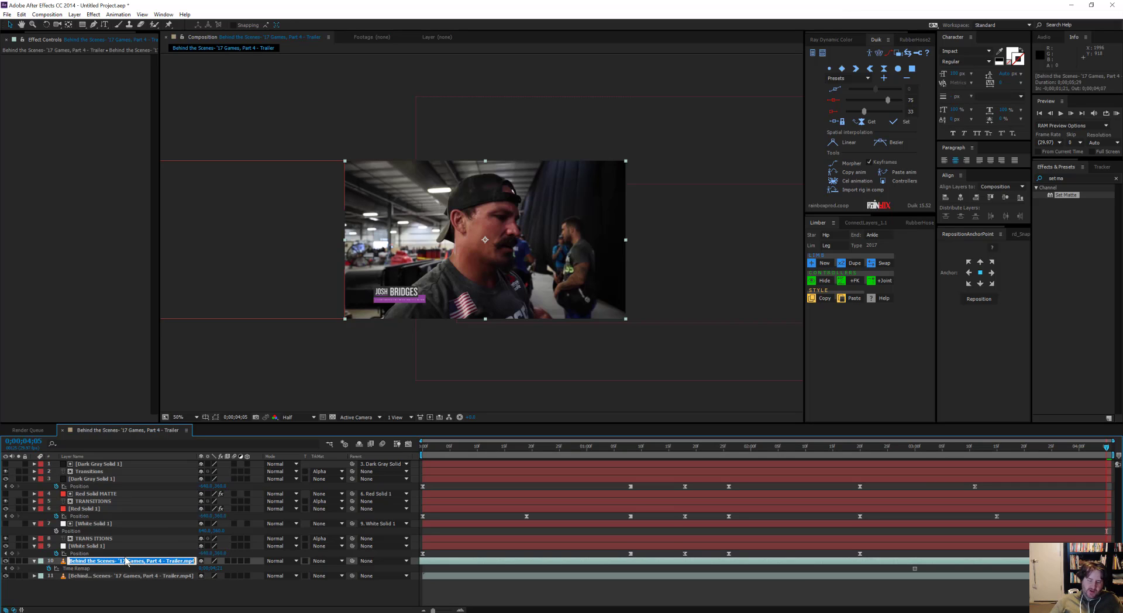
pyautogui.write('Still Frame')
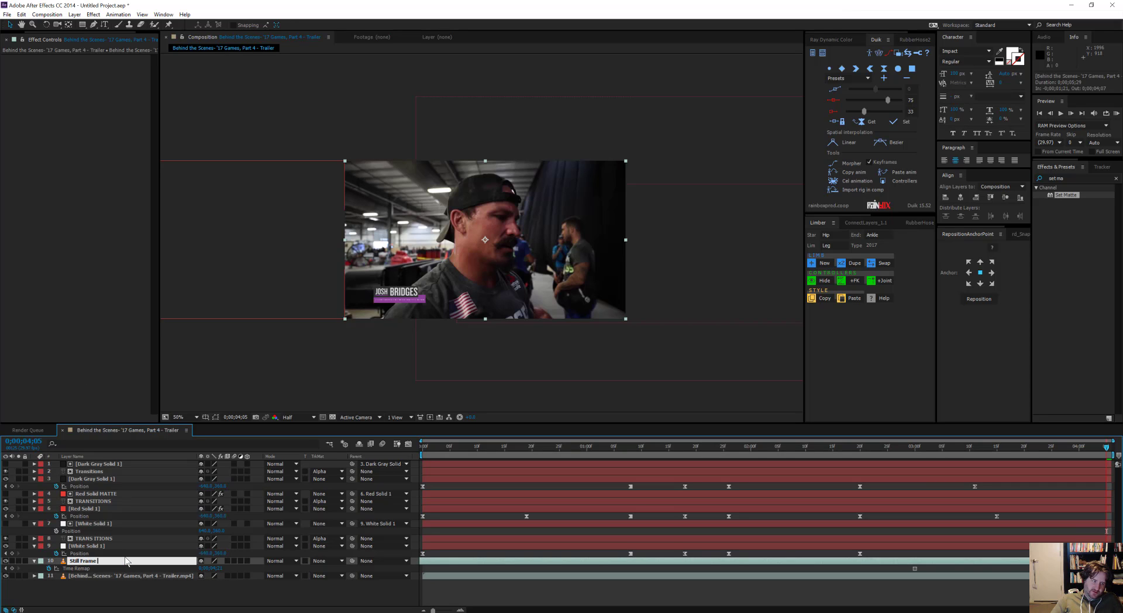
pyautogui.write(' from video')
pyautogui.press('Return')
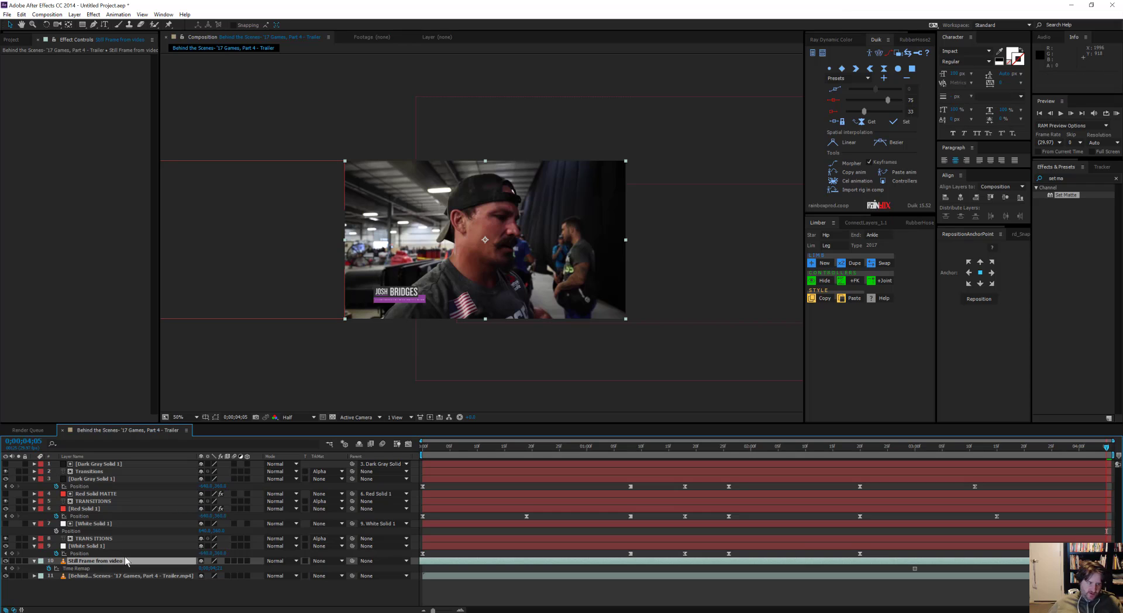
# Solo the original trailer footage and examine the white panel's motion between 0;00;02;26 and 0;00;03;19.
pyautogui.click(19, 575)
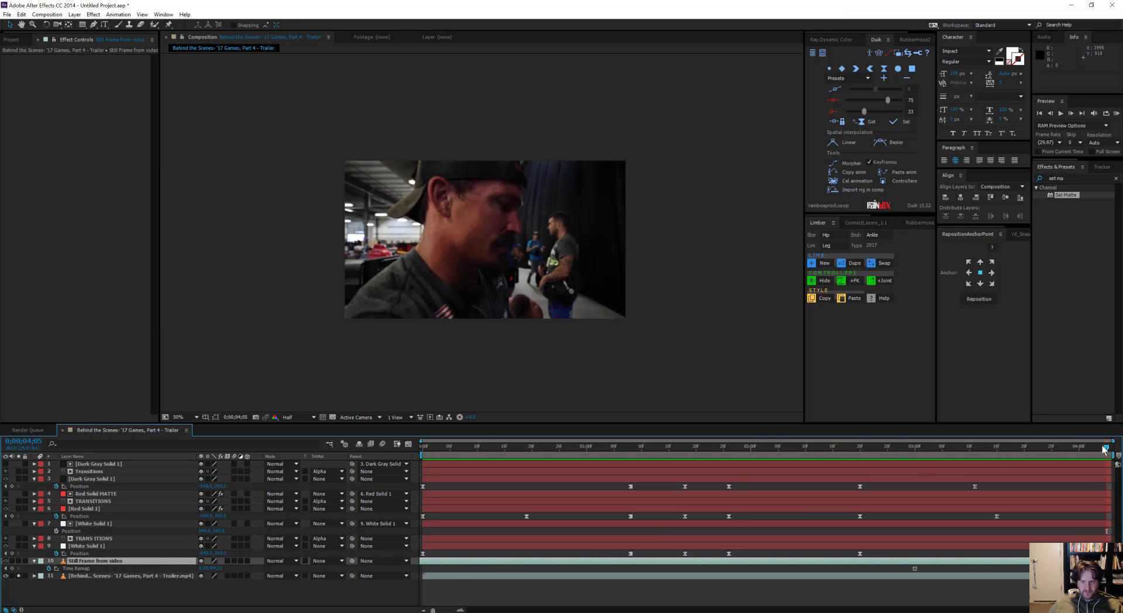
pyautogui.moveTo(1105, 450); pyautogui.dragTo(892, 450)
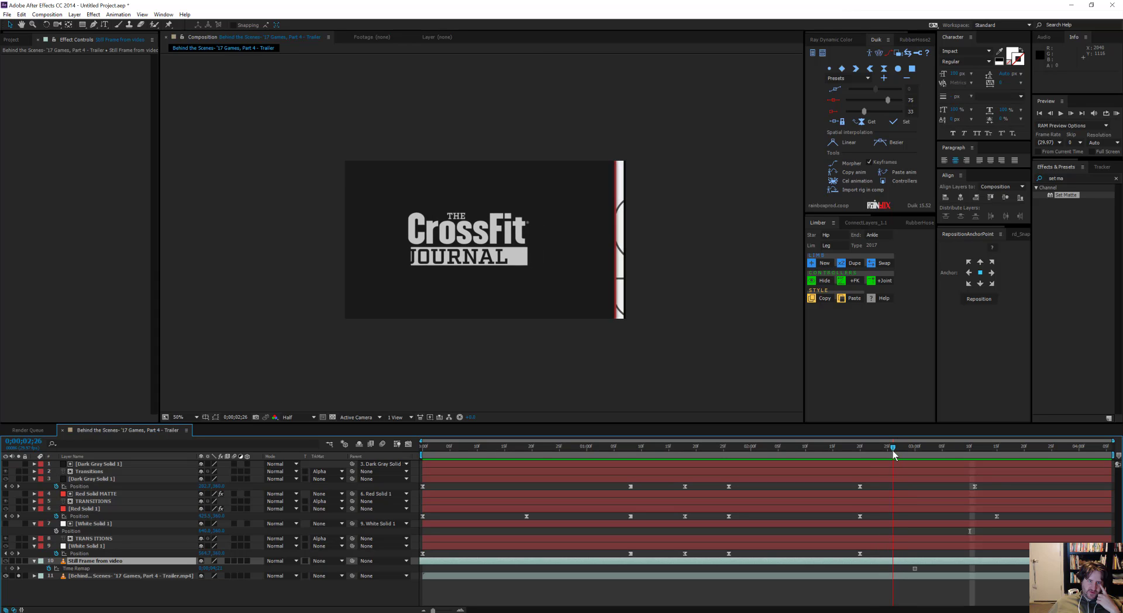
pyautogui.scroll(4, 684, 324)
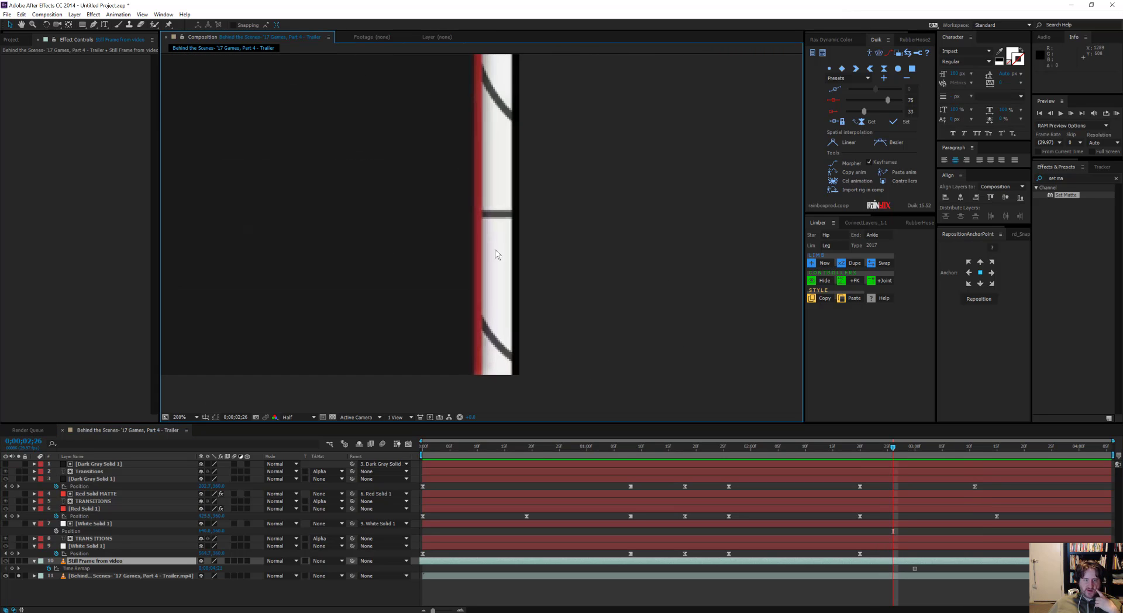
pyautogui.moveTo(900, 448); pyautogui.dragTo(1019, 473)
pyautogui.scroll(-2, 605, 282)
pyautogui.press(',')
# Reshape the white solid's exit in the speed graph into a sharp mid-move peak and check it at 0;00;03;13.
pyautogui.click(860, 553)
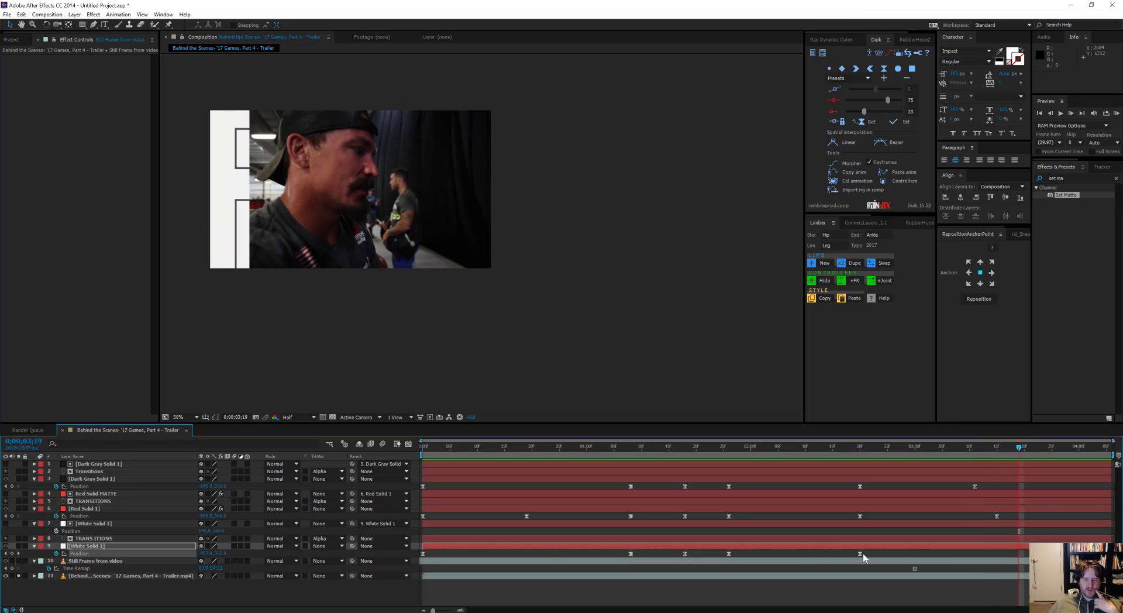
pyautogui.click(408, 444)
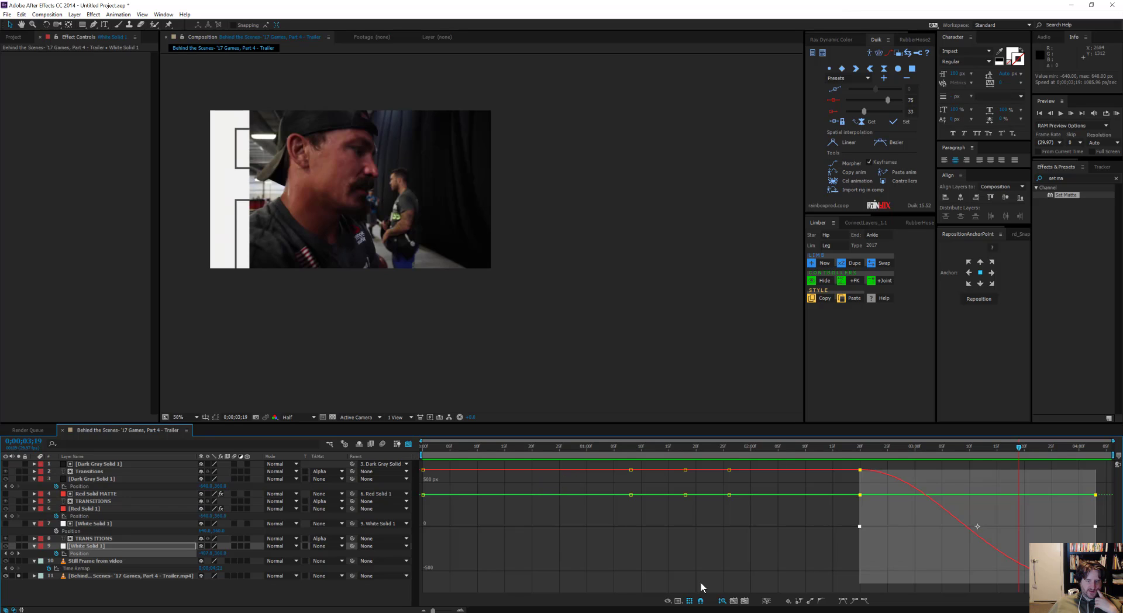
pyautogui.click(678, 600)
pyautogui.click(702, 514)
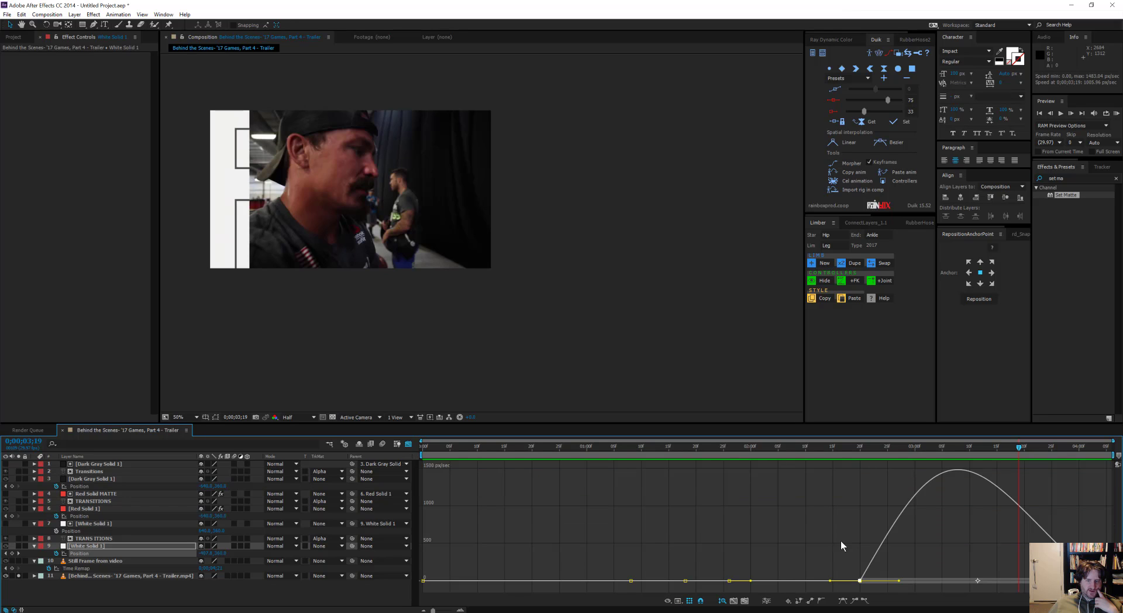
pyautogui.moveTo(692, 388); pyautogui.dragTo(693, 388)
pyautogui.moveTo(979, 580)
pyautogui.mouseDown()
pyautogui.moveTo(995, 581)
pyautogui.moveTo(952, 580)
pyautogui.moveTo(634, 387)
pyautogui.moveTo(968, 578)
pyautogui.mouseUp()
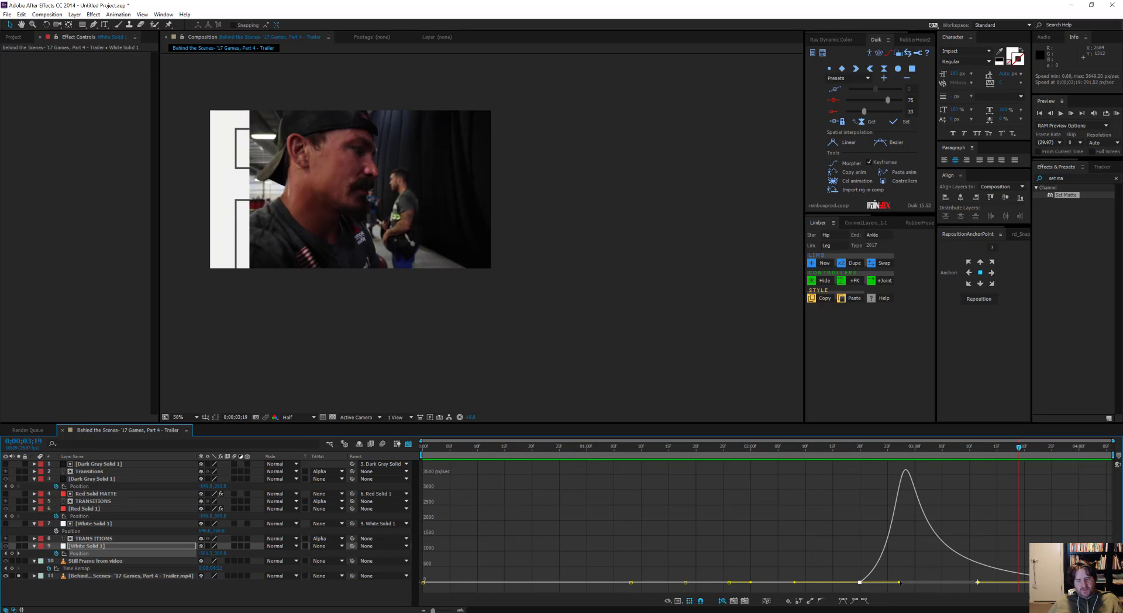
pyautogui.moveTo(900, 583); pyautogui.dragTo(990, 574)
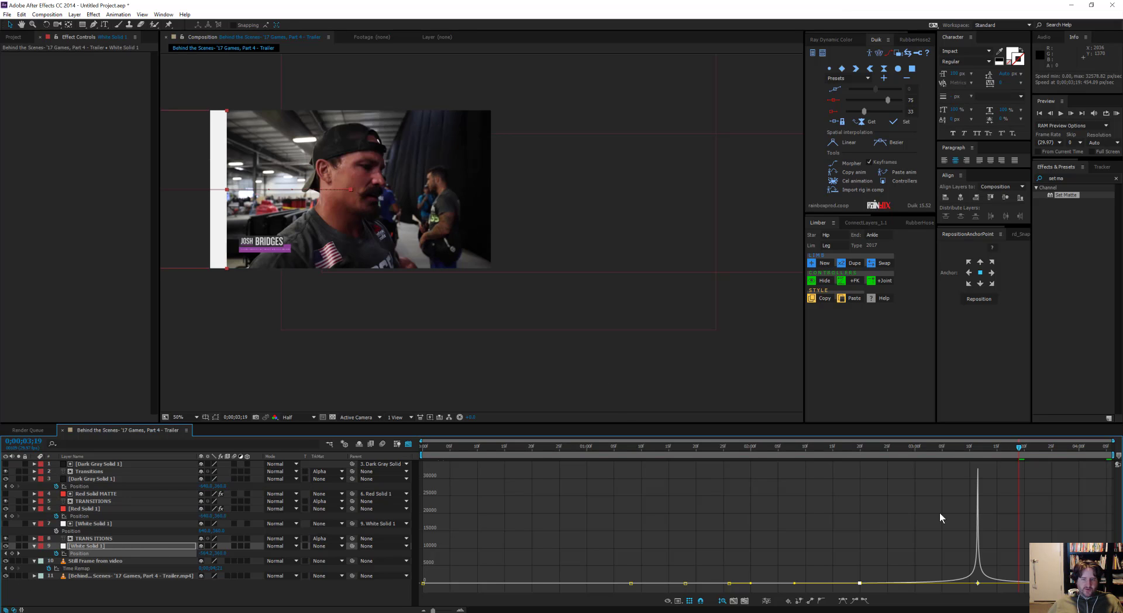
pyautogui.moveTo(1020, 447); pyautogui.dragTo(985, 455)
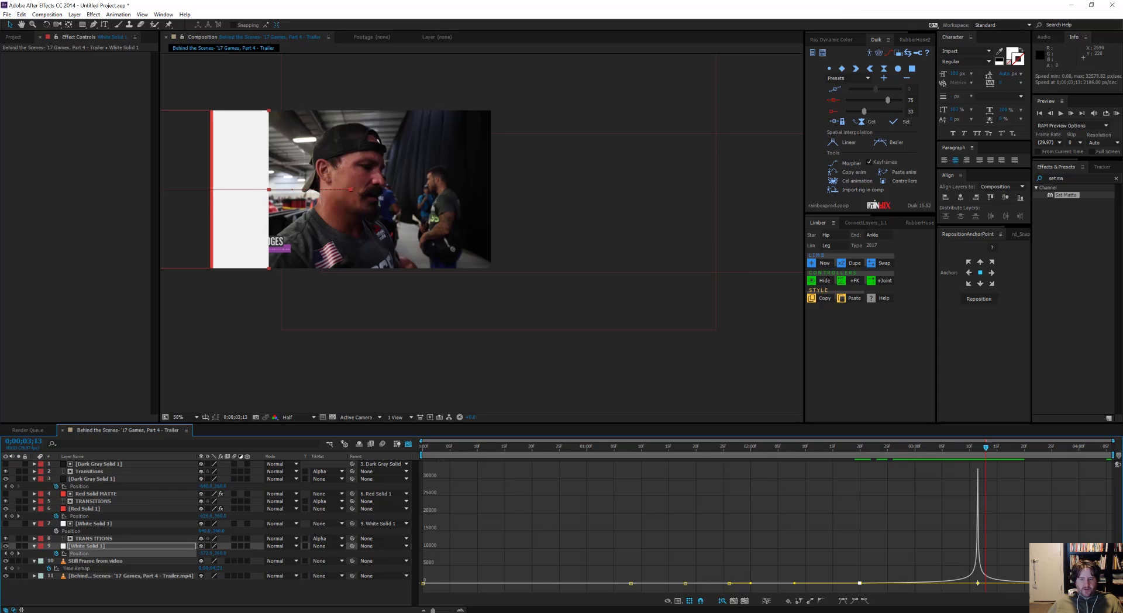
pyautogui.click(408, 444)
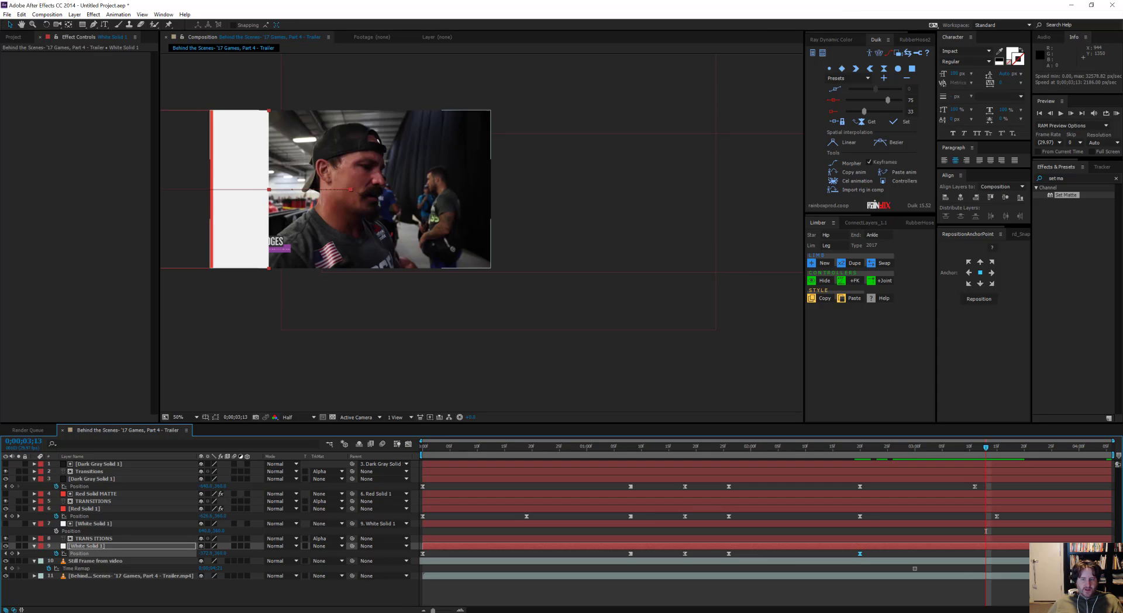
# Set linked 90 easing on the white solid's last two position keyframes with Duik and preview from 0;00;02;09.
pyautogui.moveTo(781, 537); pyautogui.dragTo(790, 550)
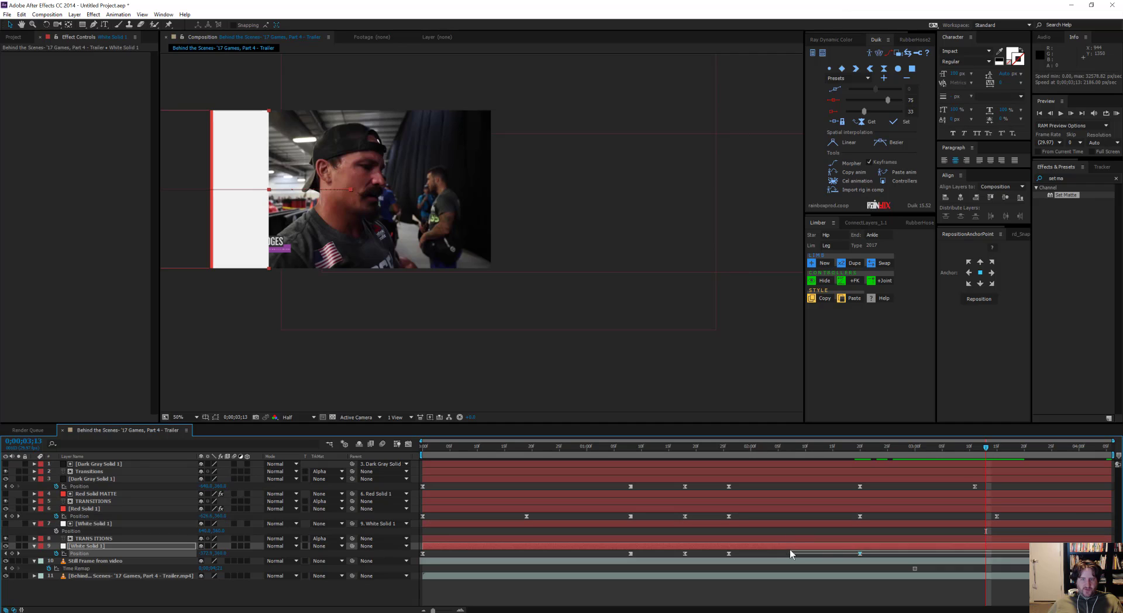
pyautogui.click(839, 122)
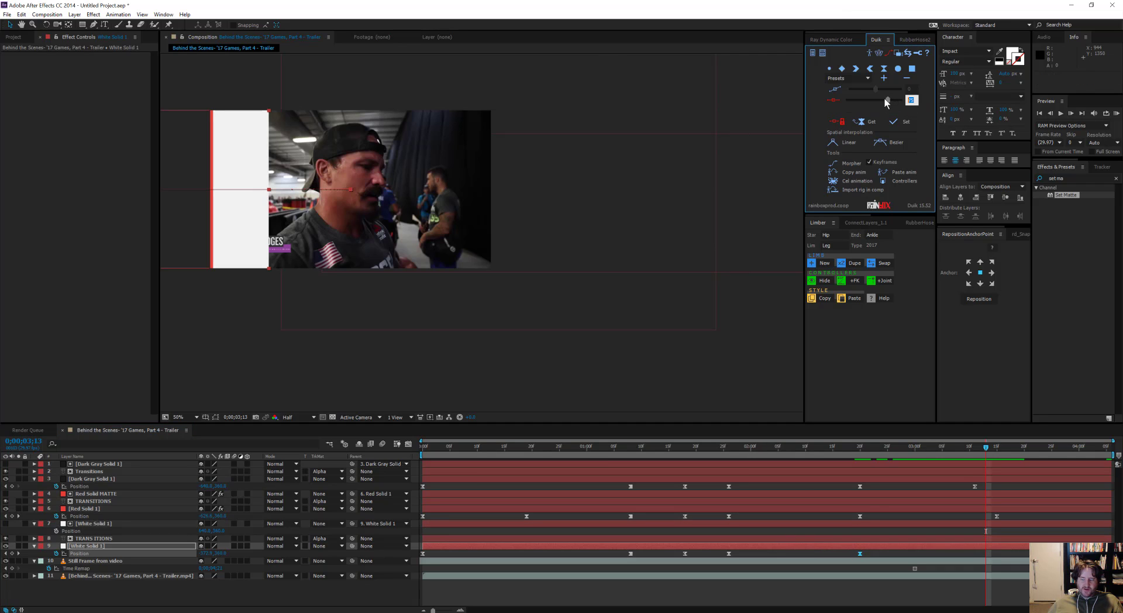
pyautogui.write('90')
pyautogui.press('Return')
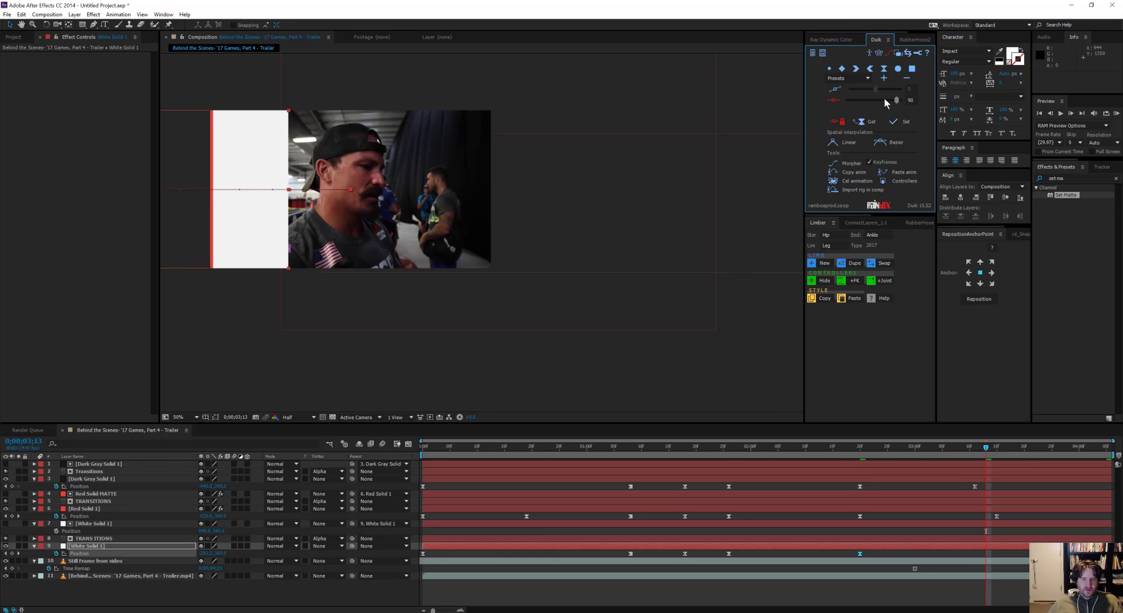
pyautogui.click(800, 452)
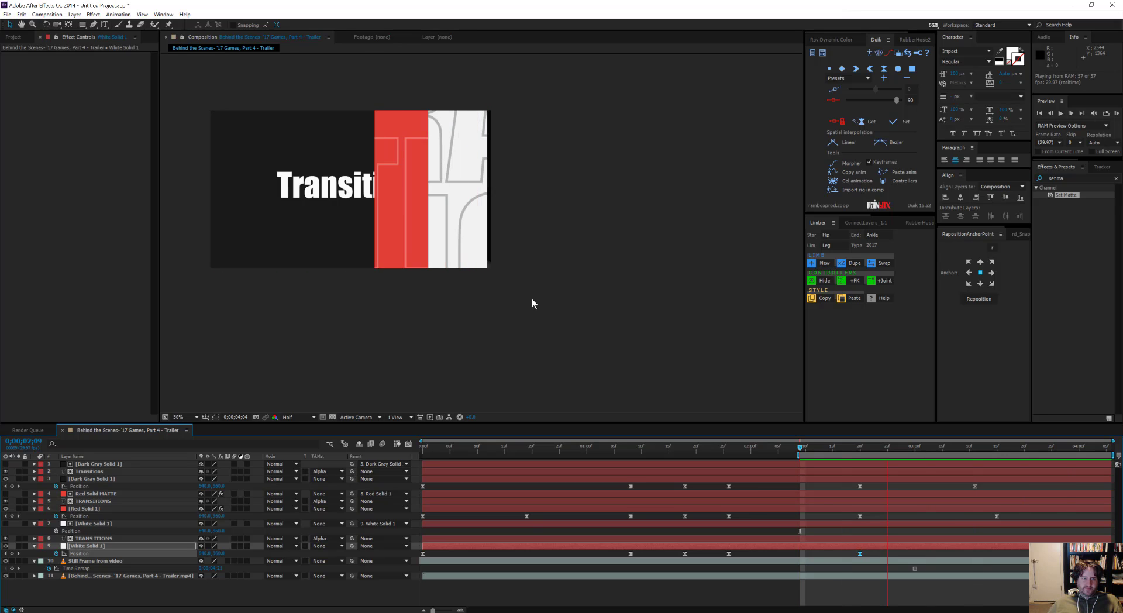
pyautogui.press('space')
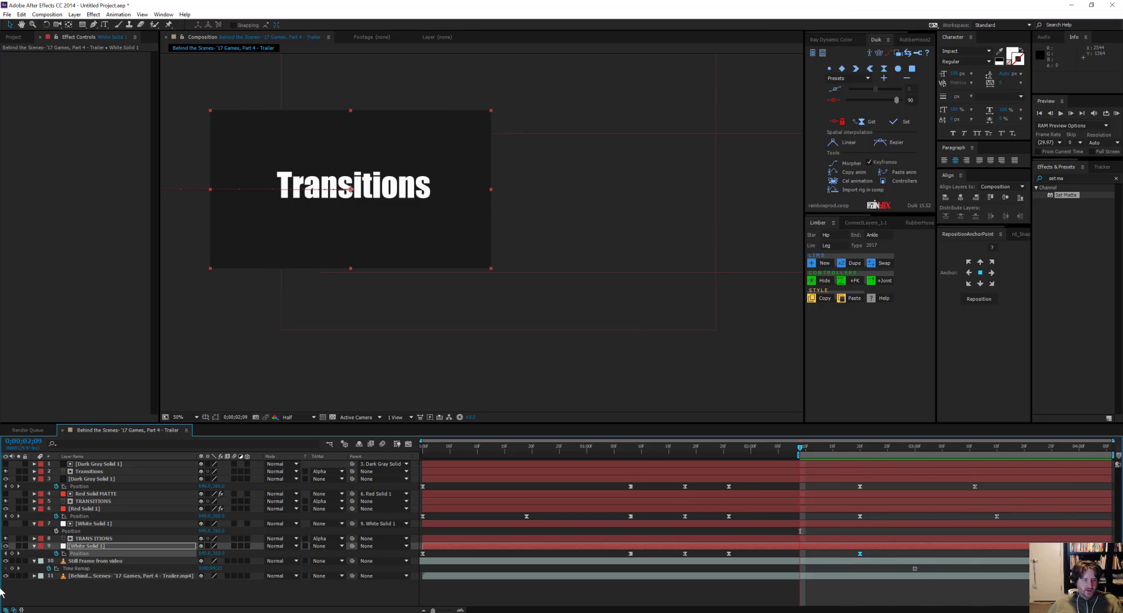
# Play the soloed original trailer for comparison, and set the easing of the white solid's exit keyframes to 95.
pyautogui.click(20, 575)
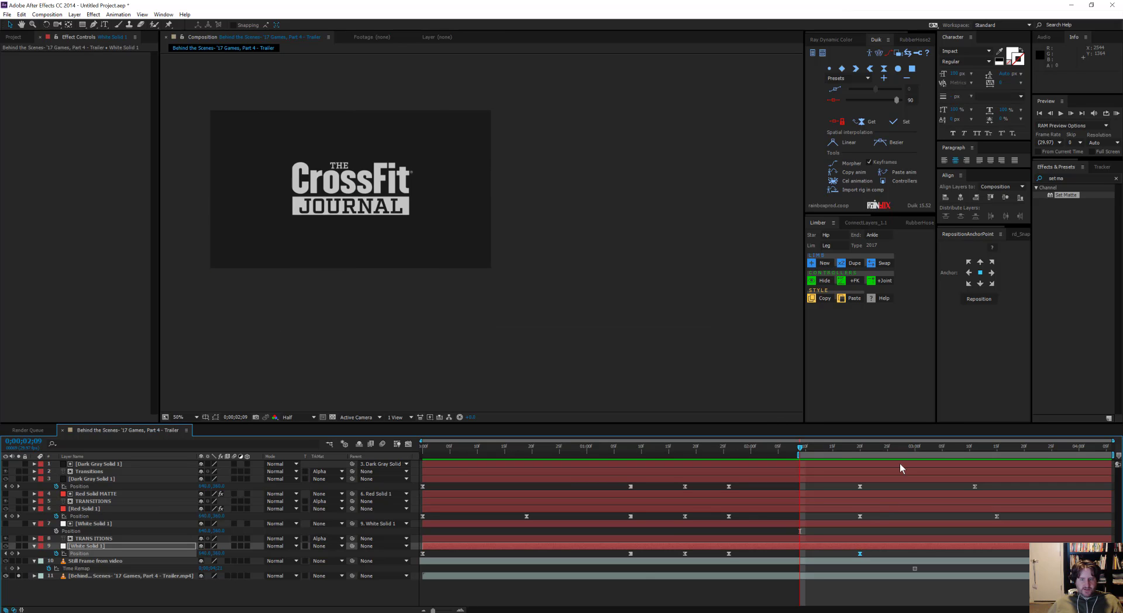
pyautogui.press('space')
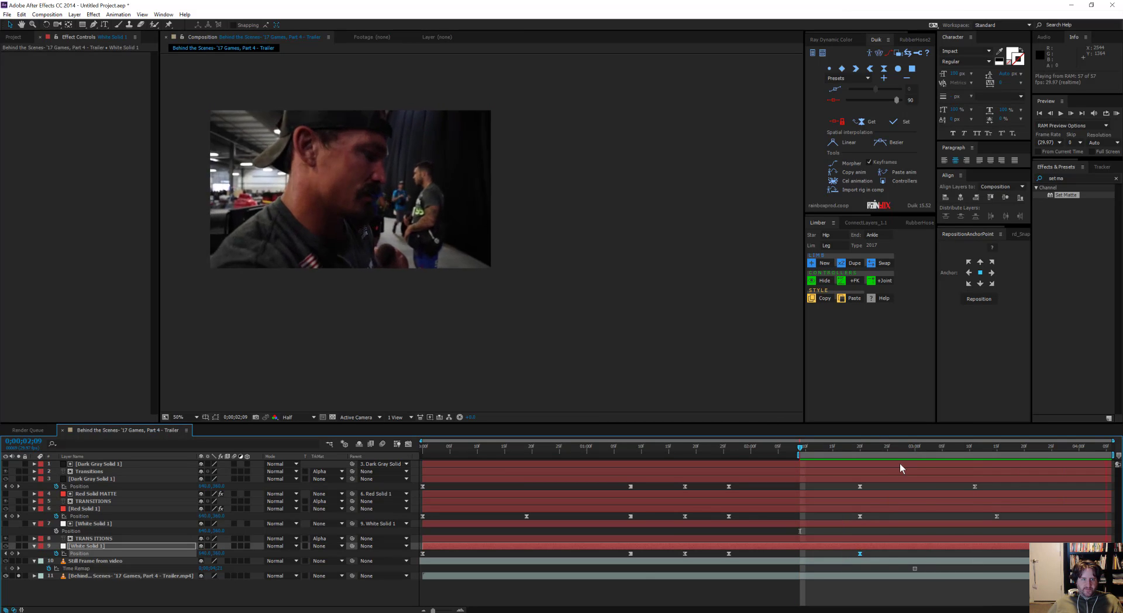
pyautogui.press('space')
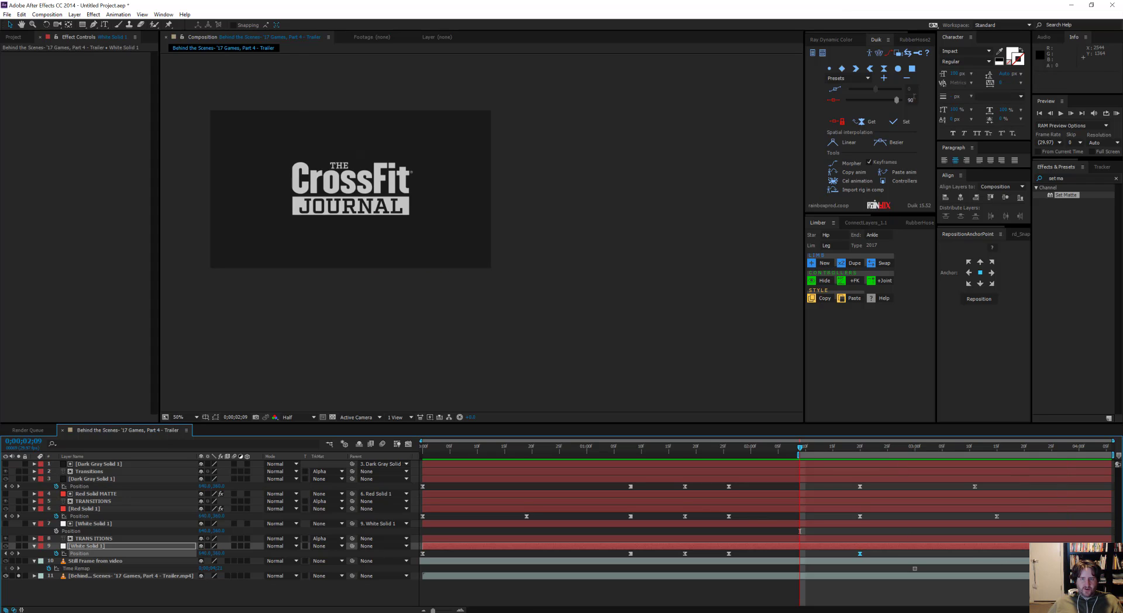
pyautogui.moveTo(915, 99); pyautogui.dragTo(817, 94)
pyautogui.write('95')
pyautogui.press('Return')
pyautogui.press('KP_0')
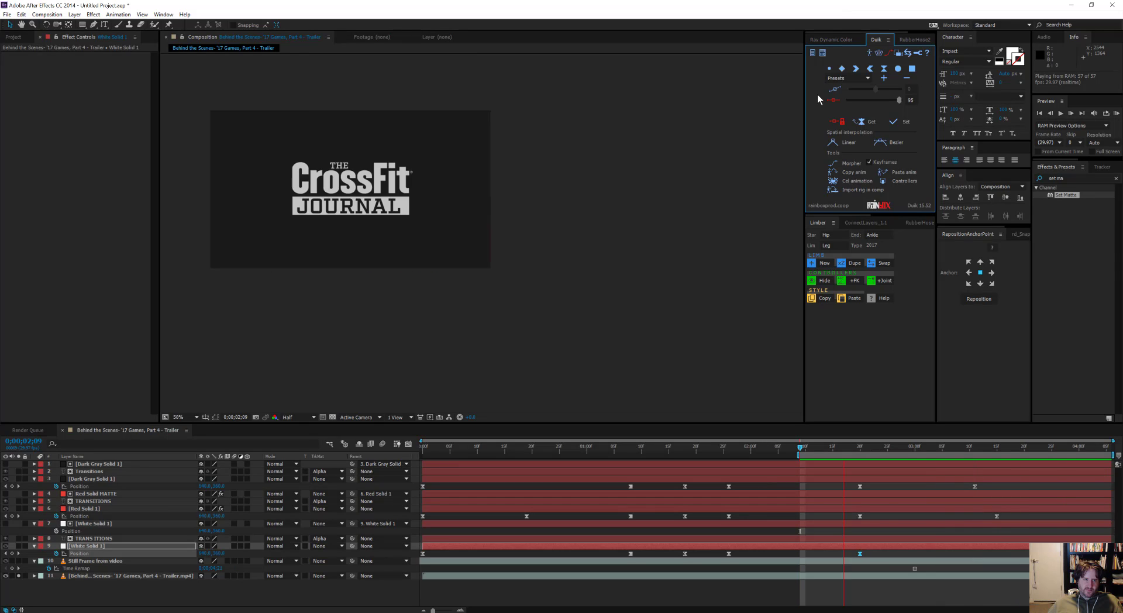
# Turn off solo on the original trailer footage and preview the recreated transition.
pyautogui.press('space')
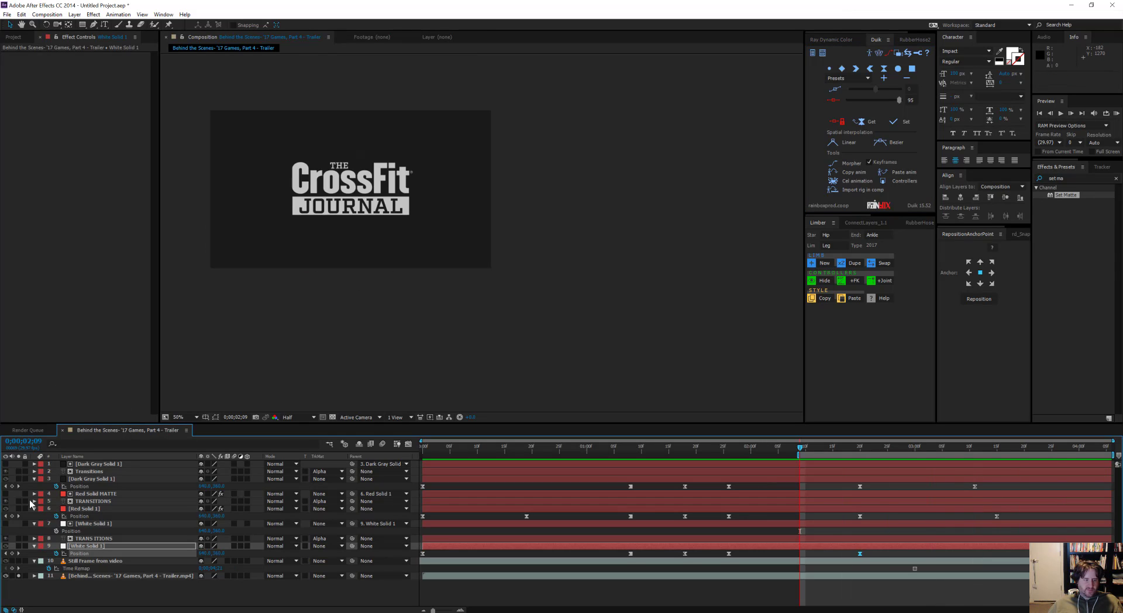
pyautogui.click(18, 575)
pyautogui.press('KP_0')
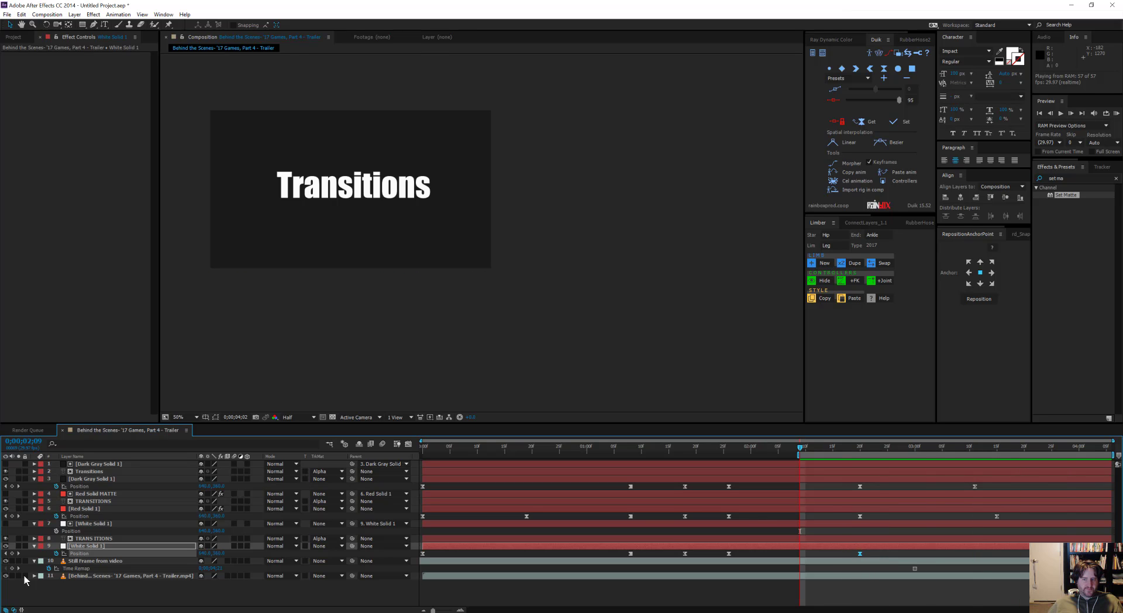
pyautogui.press('space')
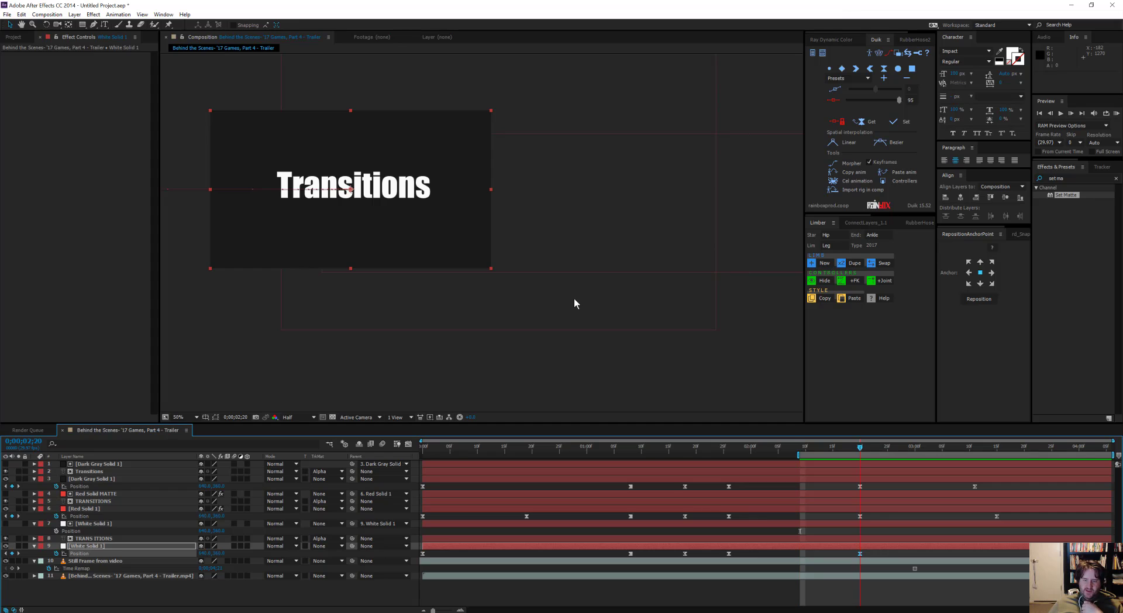
# Examine the white solid's exit and its speed graph between 0;00;03;03 and 0;00;03;12, and preview the transition at reduced size.
pyautogui.moveTo(860, 448); pyautogui.dragTo(942, 466)
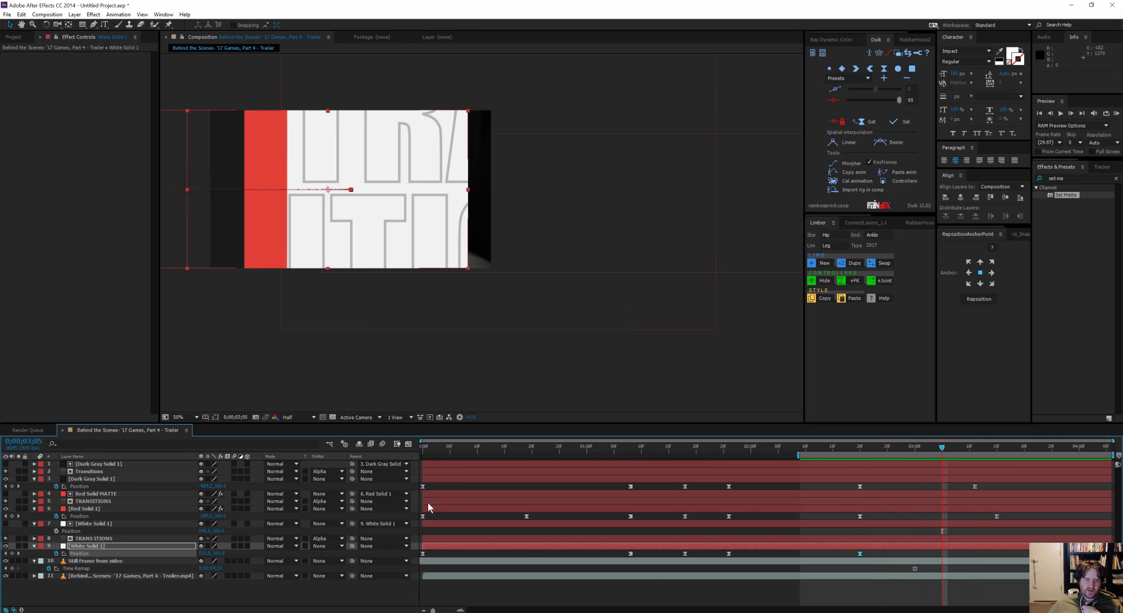
pyautogui.hotkey('shift', 'F3')
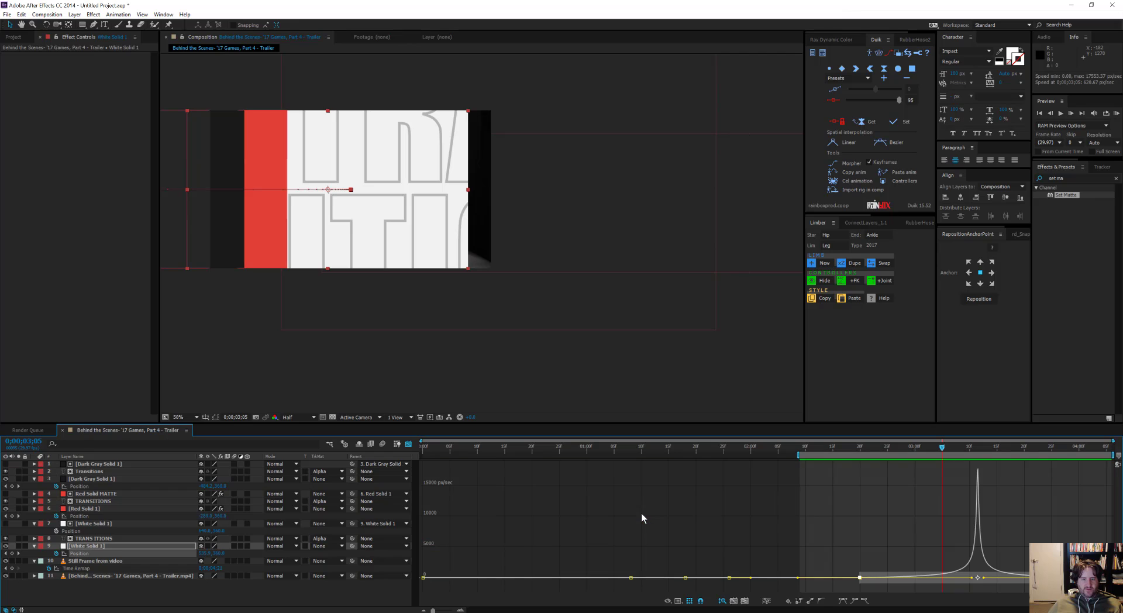
pyautogui.moveTo(952, 450); pyautogui.dragTo(981, 515)
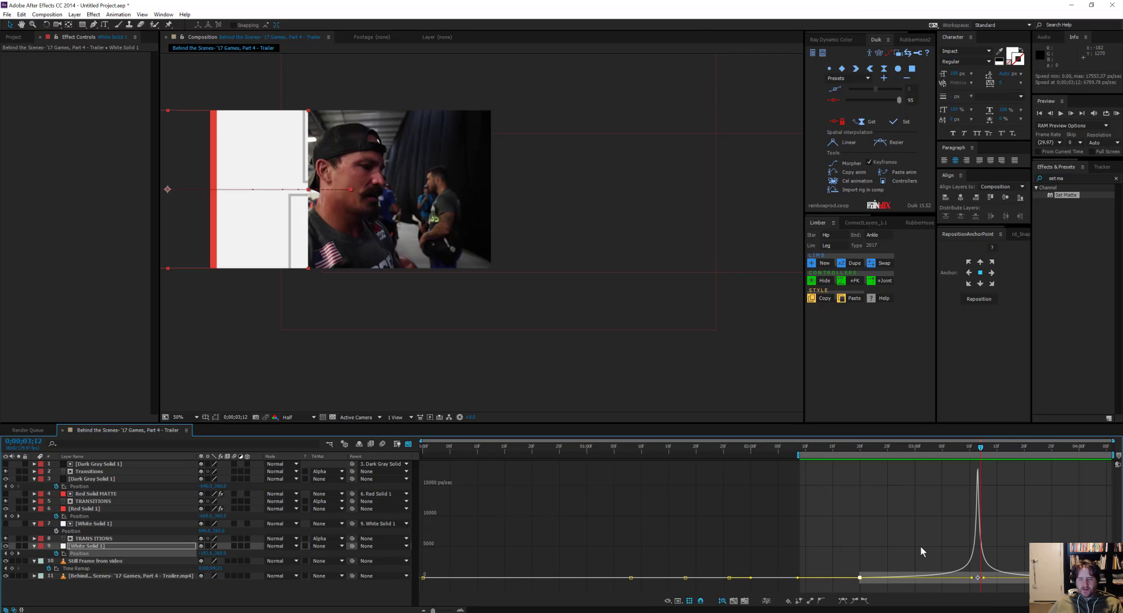
pyautogui.press('=')
pyautogui.press('=')
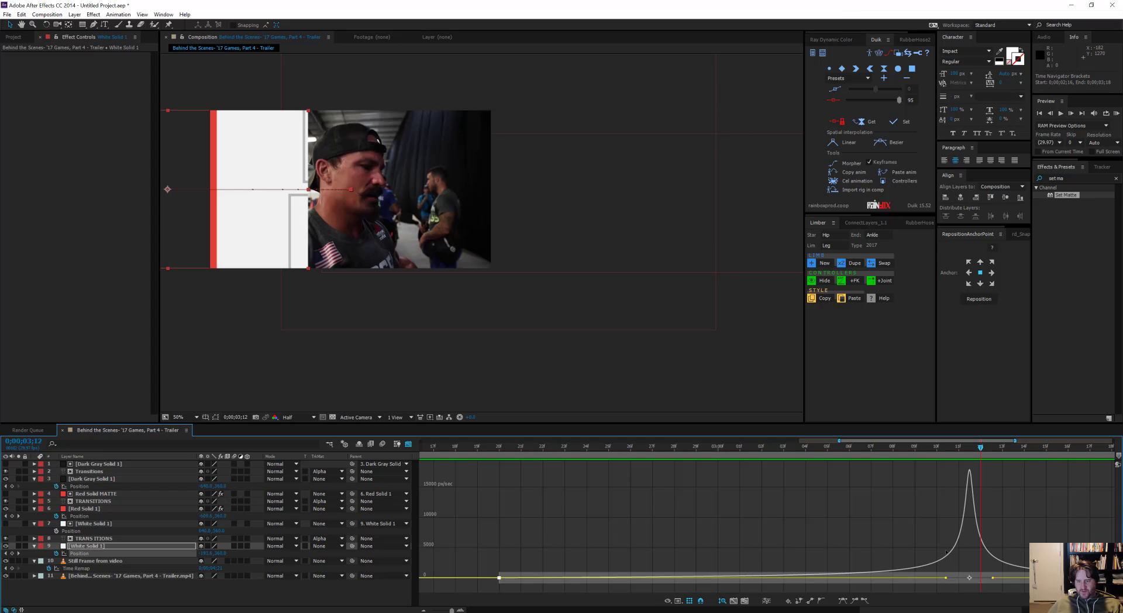
pyautogui.moveTo(948, 454); pyautogui.dragTo(784, 468)
pyautogui.press(',')
pyautogui.press(',')
pyautogui.press('space')
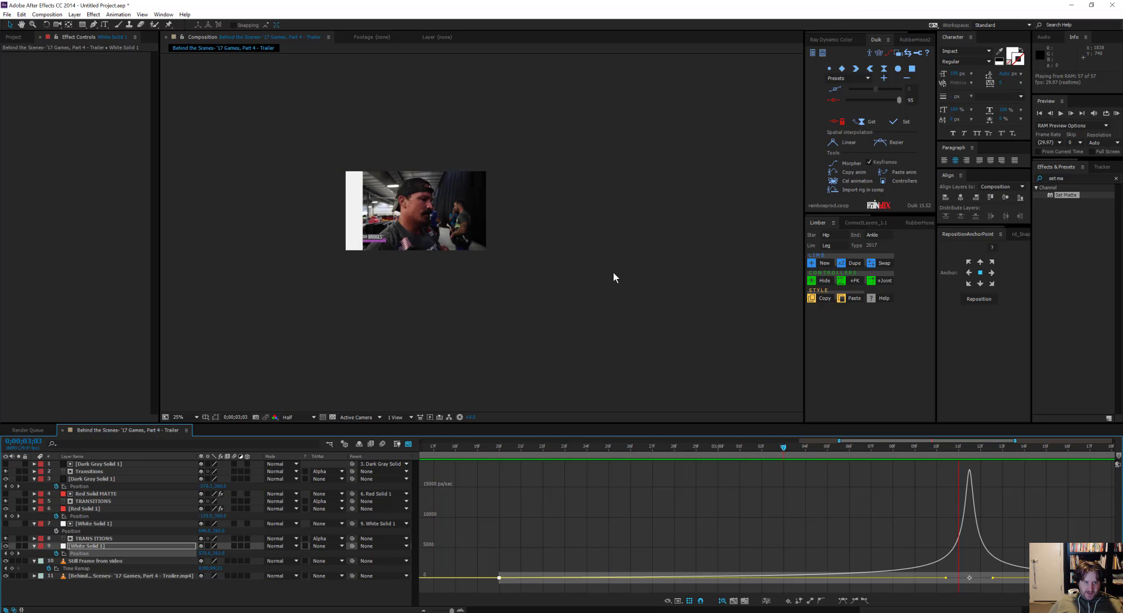
pyautogui.press('space')
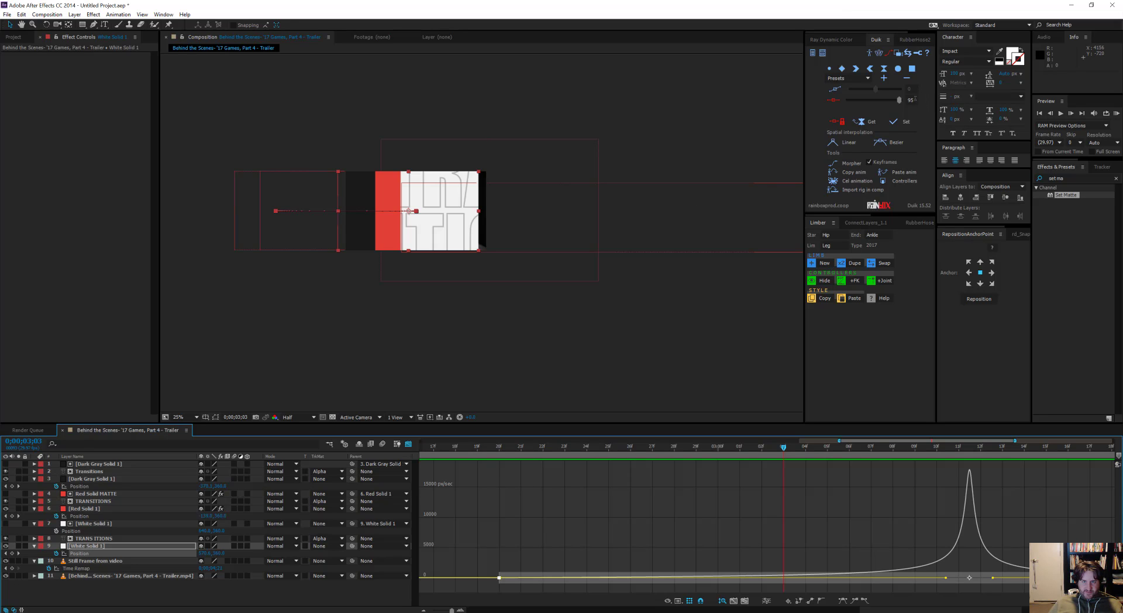
# Set the easing of the white solid's exit keyframes to 75 with Duik and preview the softer motion.
pyautogui.moveTo(915, 99); pyautogui.dragTo(865, 105)
pyautogui.write('75')
pyautogui.press('Return')
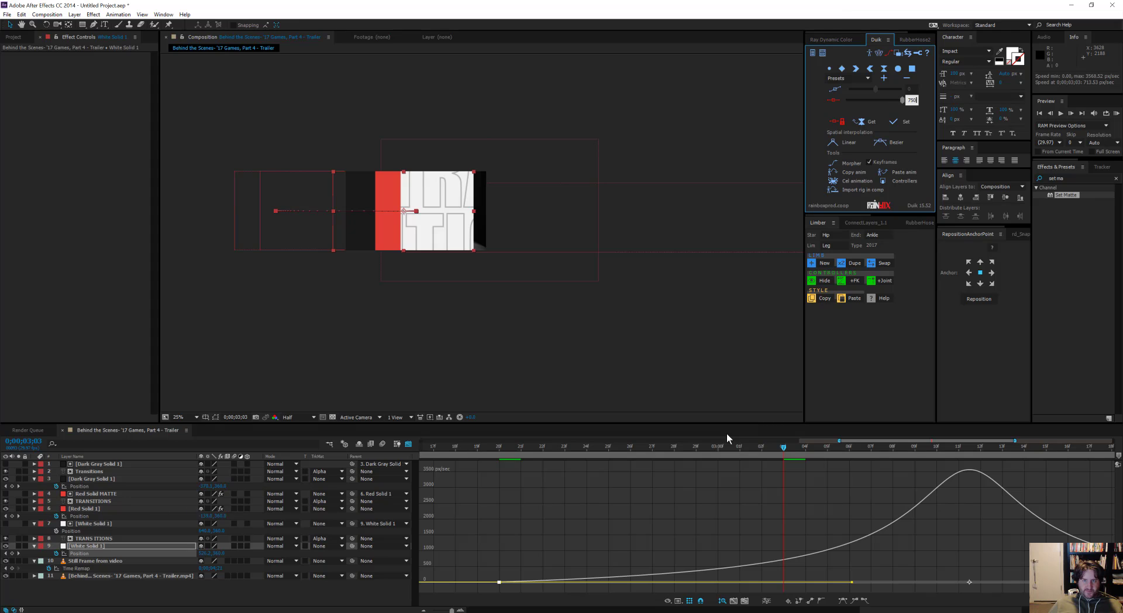
pyautogui.press('BackSpace')
pyautogui.press('Return')
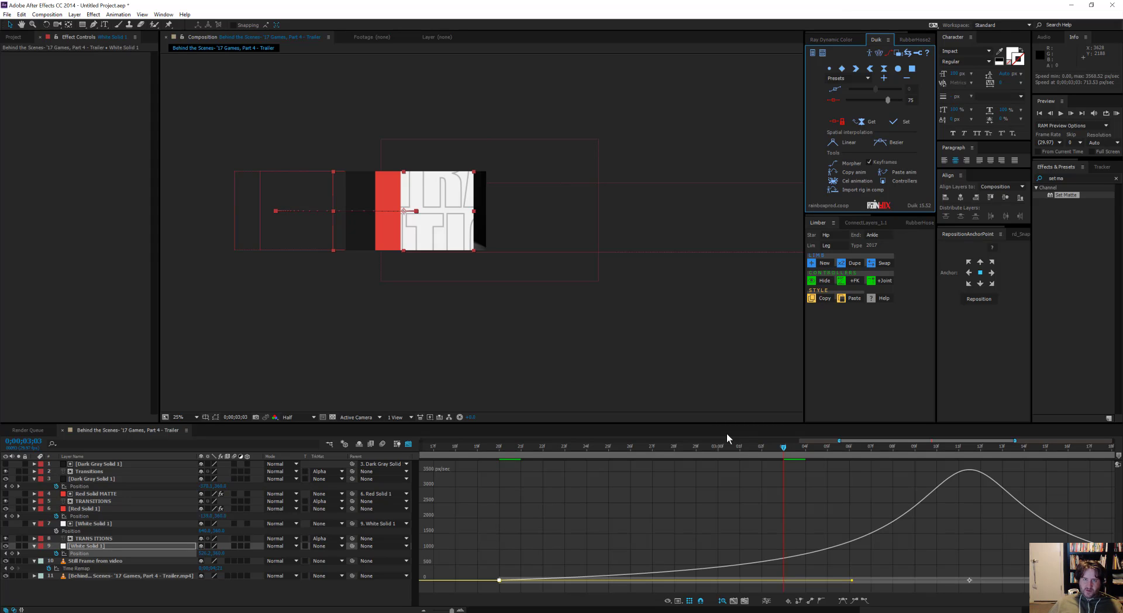
pyautogui.press('space')
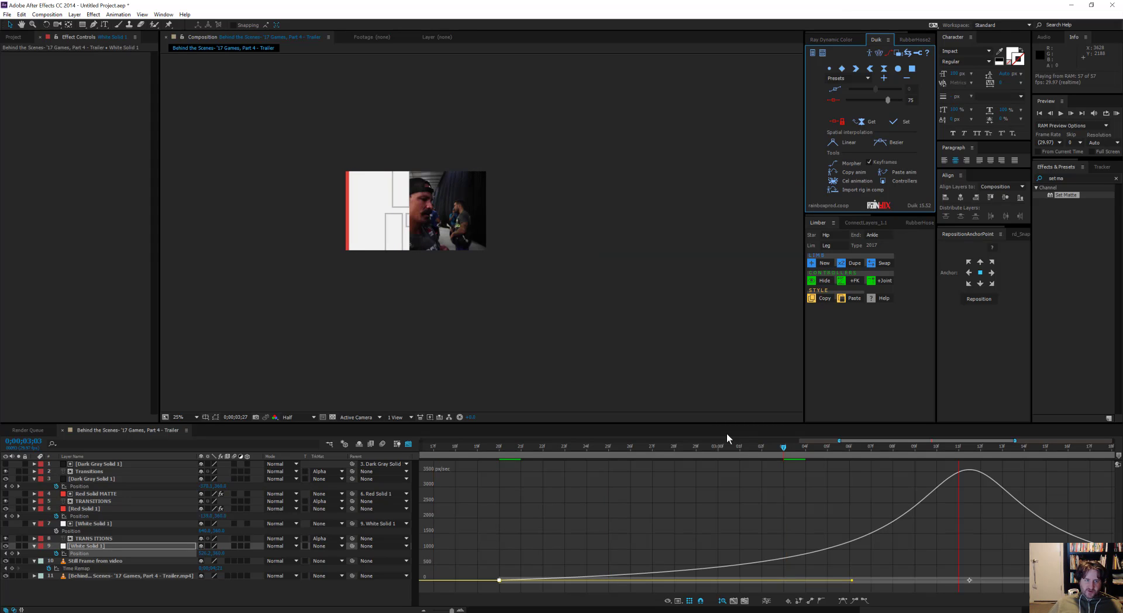
pyautogui.press('space')
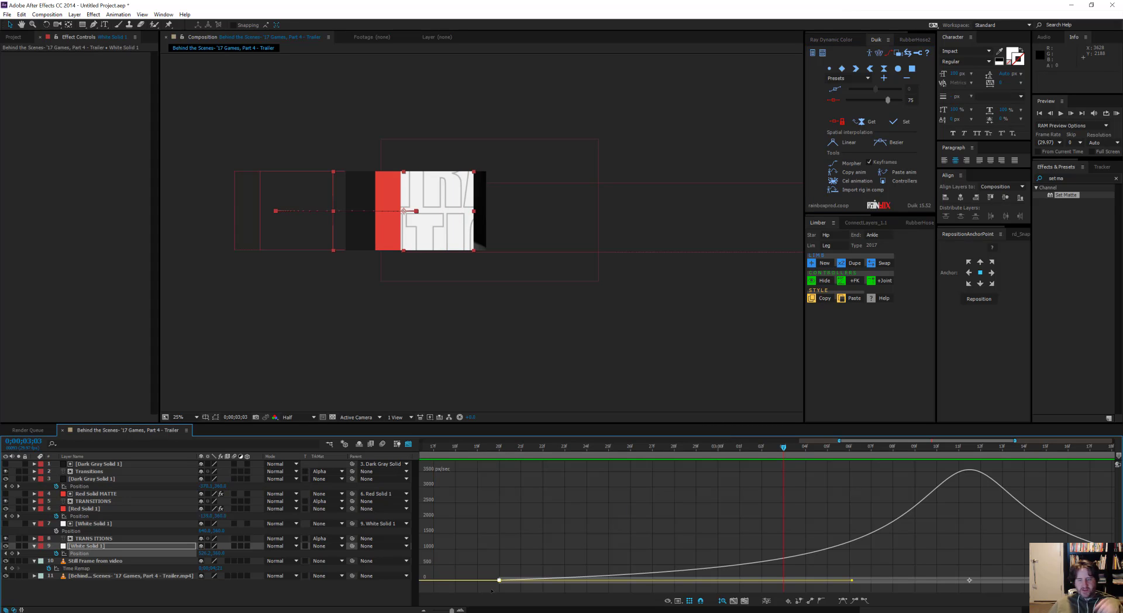
# Reshape the white solid's exit in the speed graph so its speed peaks nearer the end of the move, and preview it.
pyautogui.press('-')
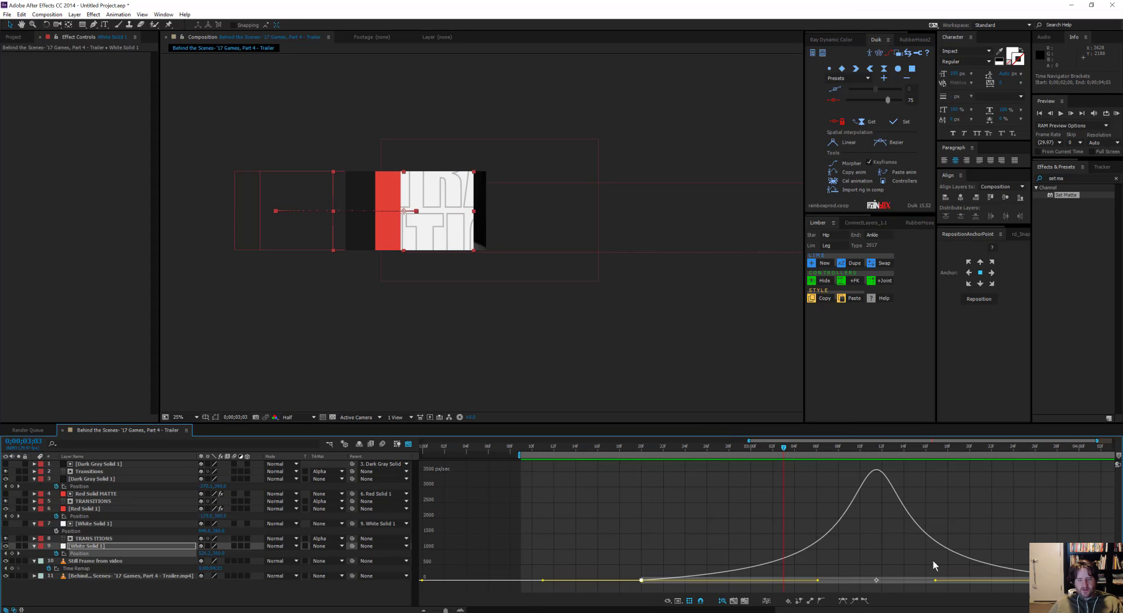
pyautogui.click(936, 577)
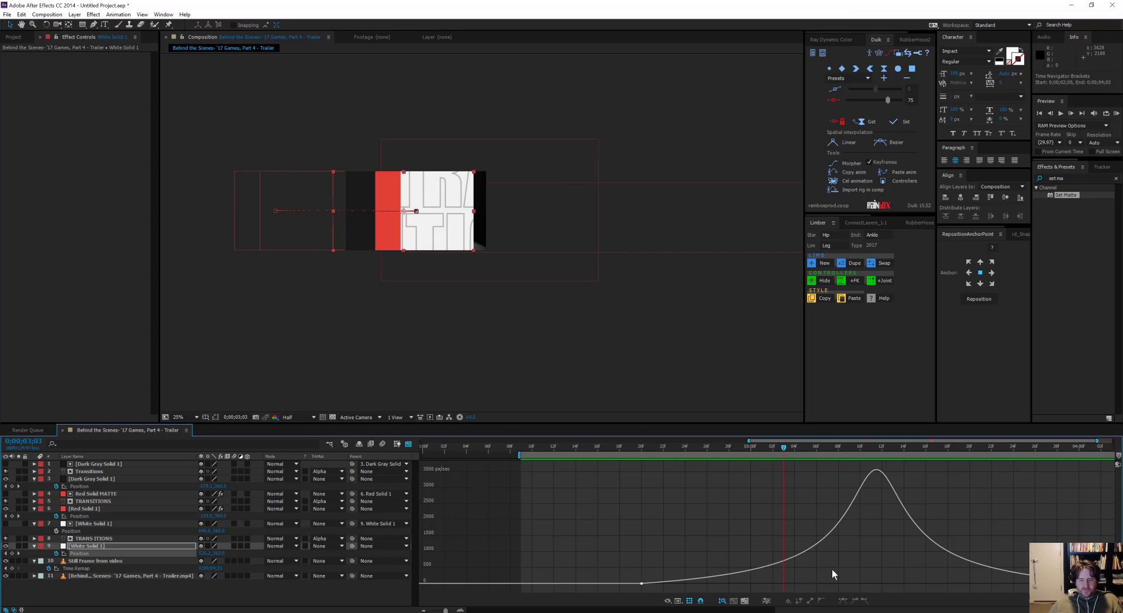
pyautogui.moveTo(875, 544); pyautogui.dragTo(605, 590)
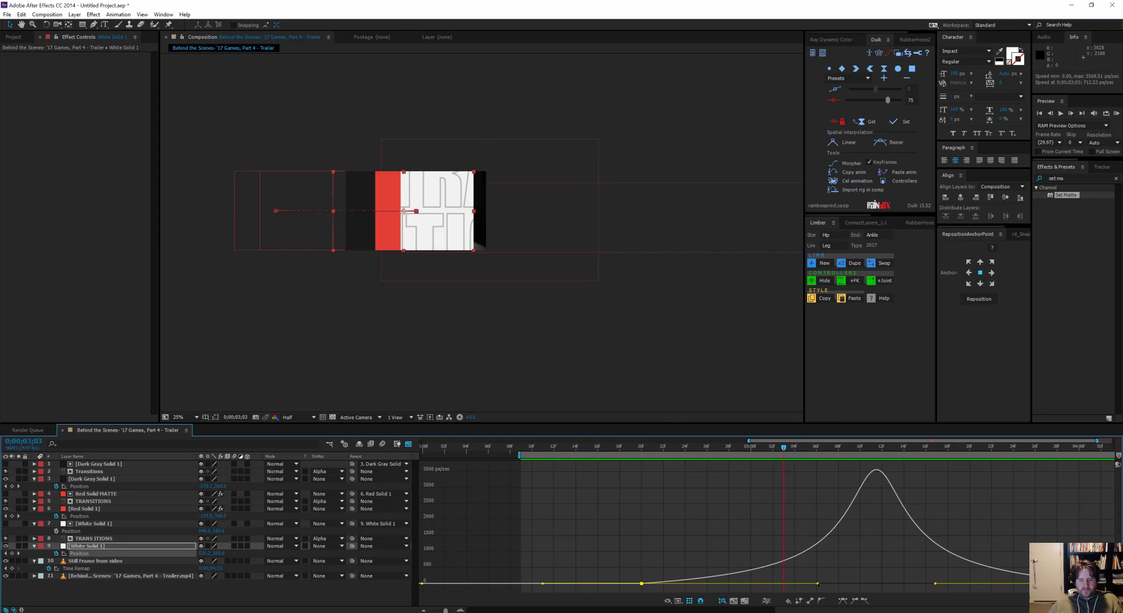
pyautogui.moveTo(817, 584); pyautogui.dragTo(981, 582)
pyautogui.press('KP_0')
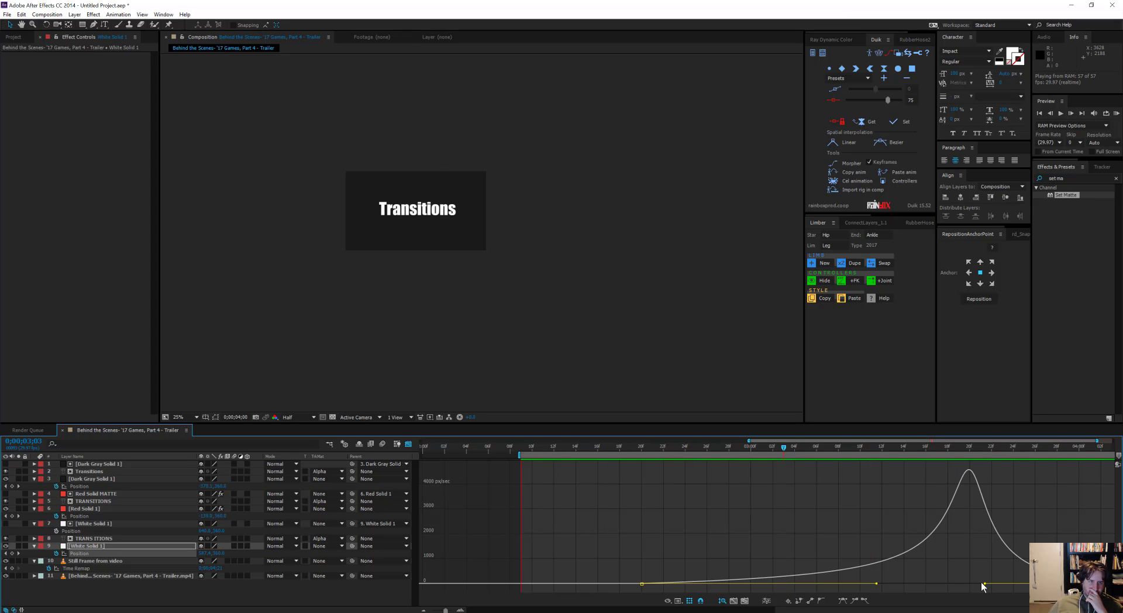
pyautogui.press('space')
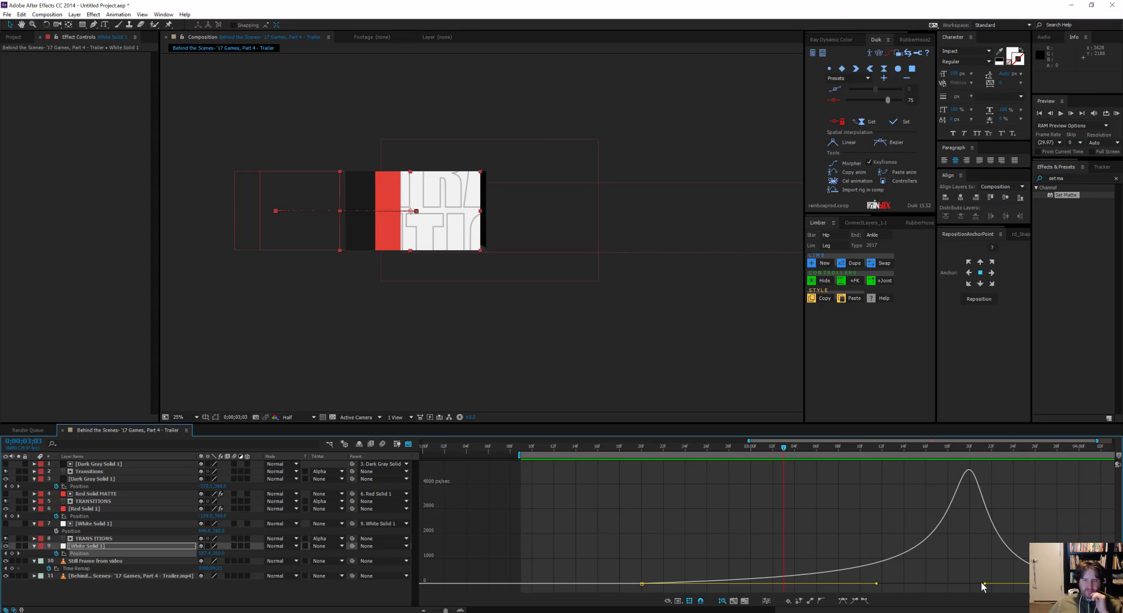
pyautogui.scroll(-2, 903, 489)
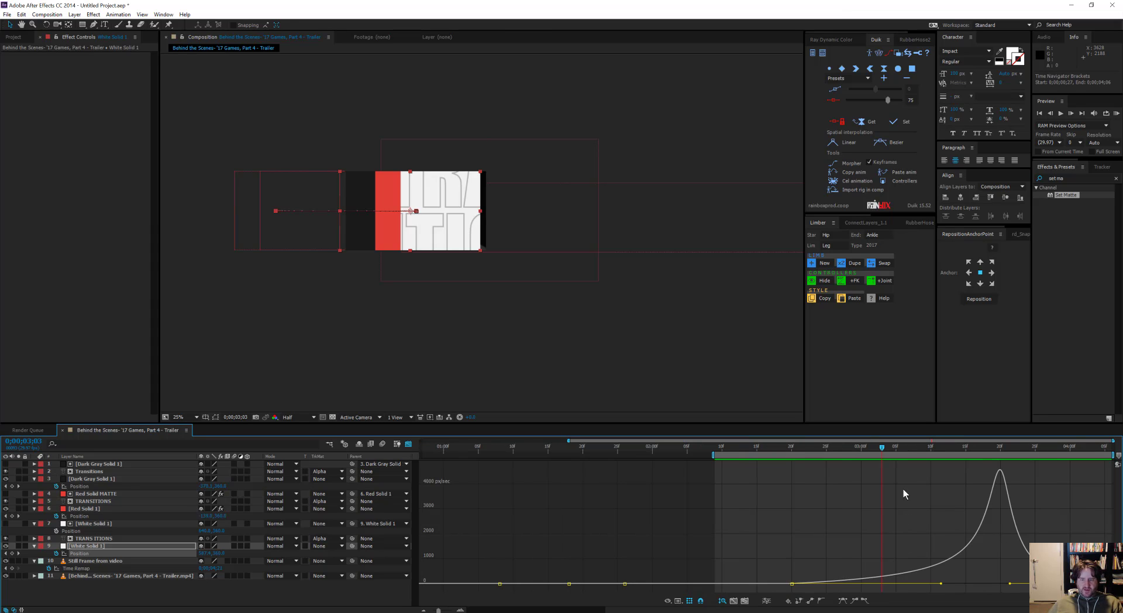
pyautogui.hotkey('shift', 'F3')
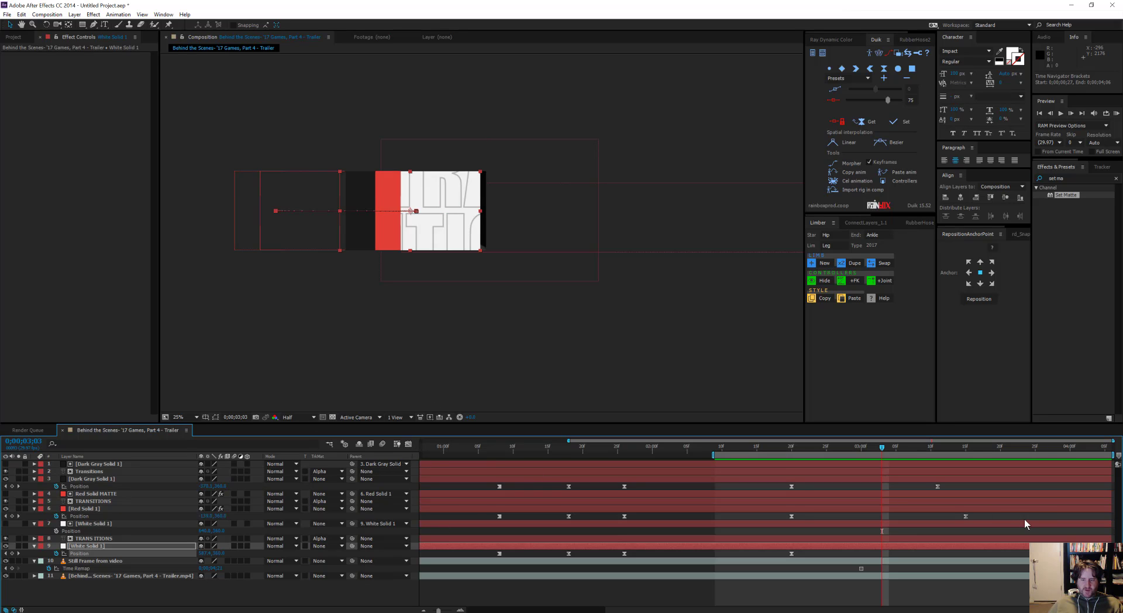
# Read the white solid's easing with Duik, apply it to the red and dark gray solids' last position keyframes, and preview.
pyautogui.hotkey('ctrl', 'shift', 'a')
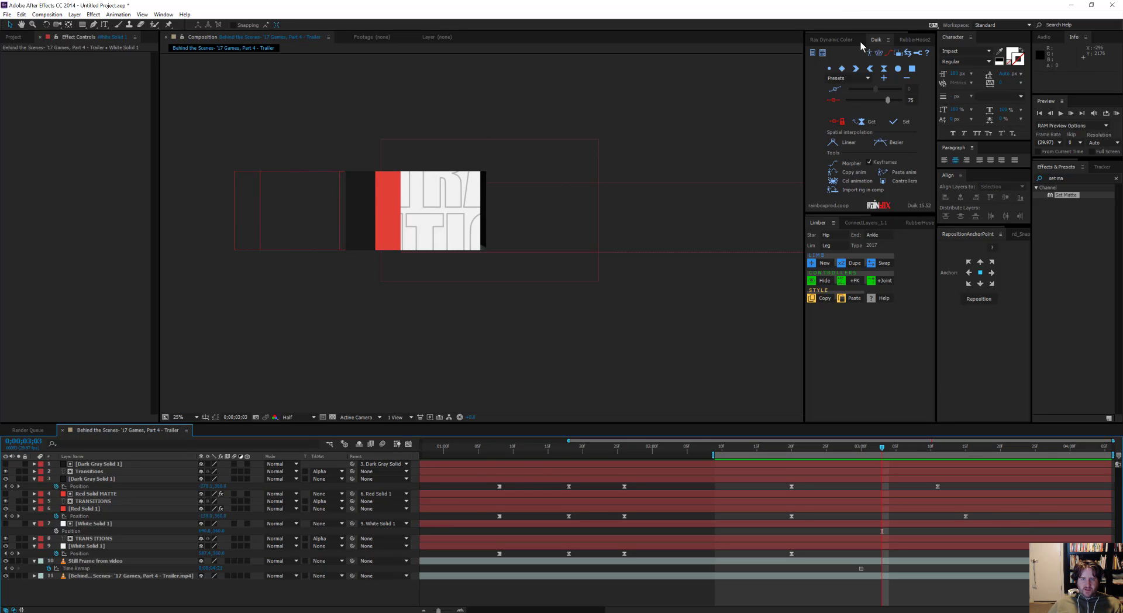
pyautogui.click(86, 545)
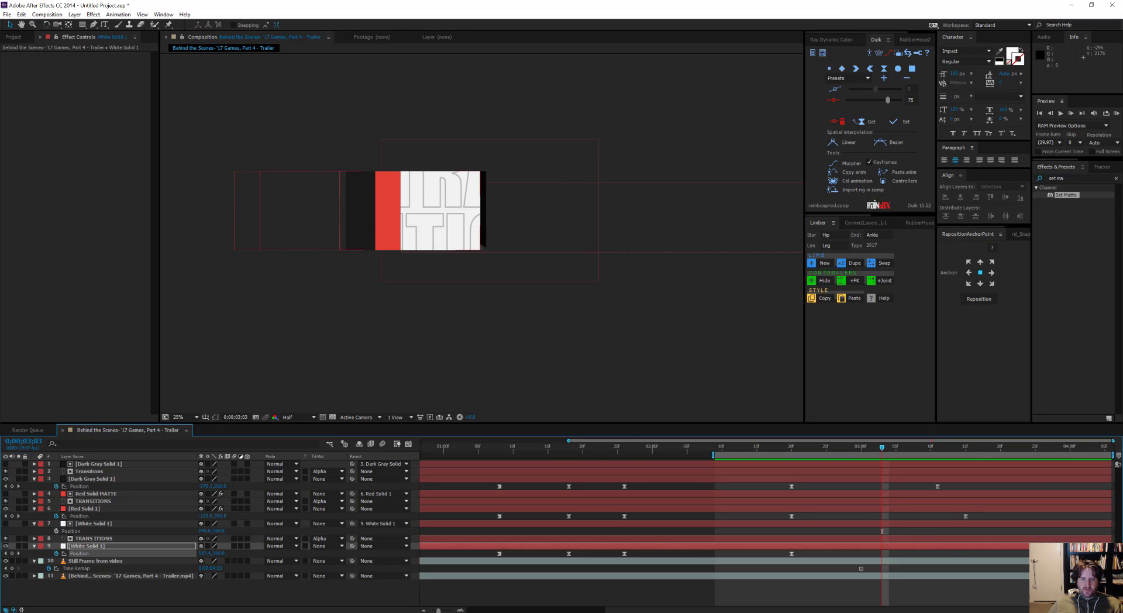
pyautogui.click(870, 124)
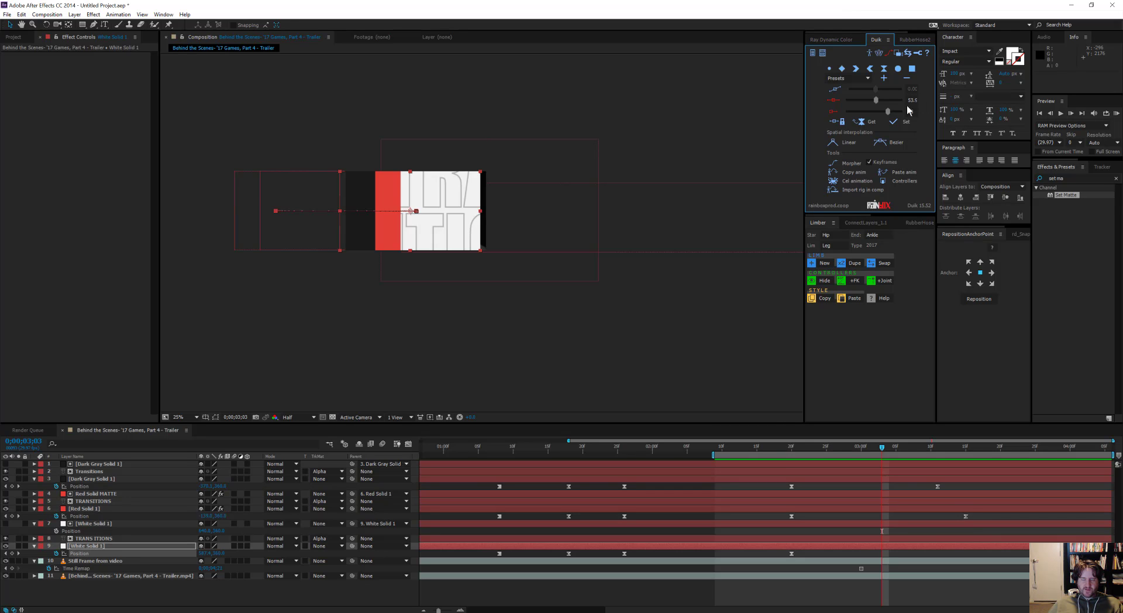
pyautogui.click(966, 516)
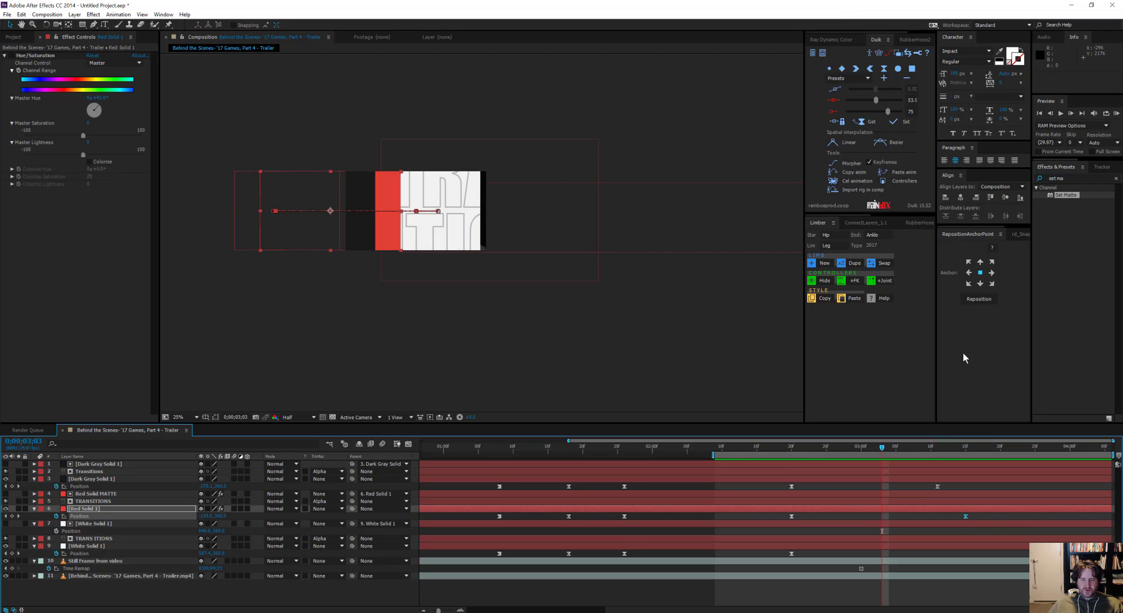
pyautogui.click(904, 124)
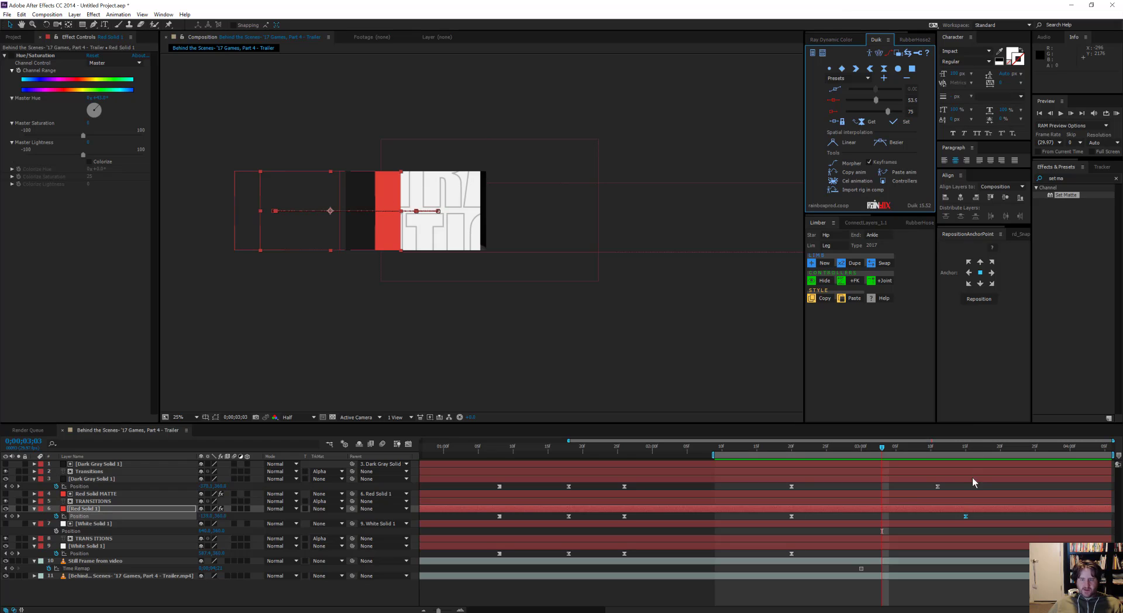
pyautogui.click(938, 486)
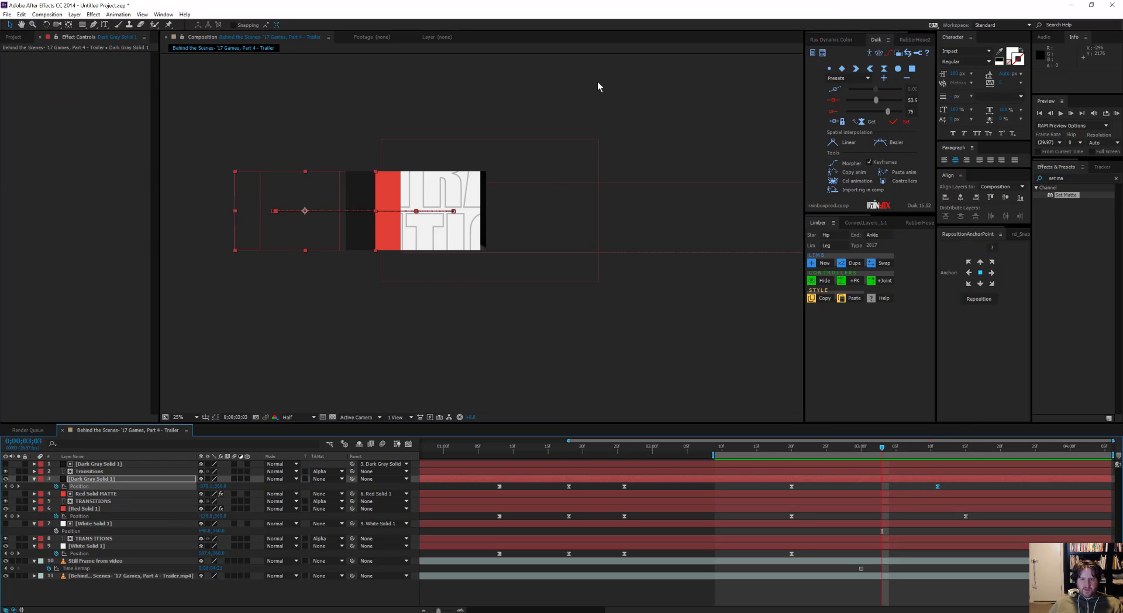
pyautogui.press('space')
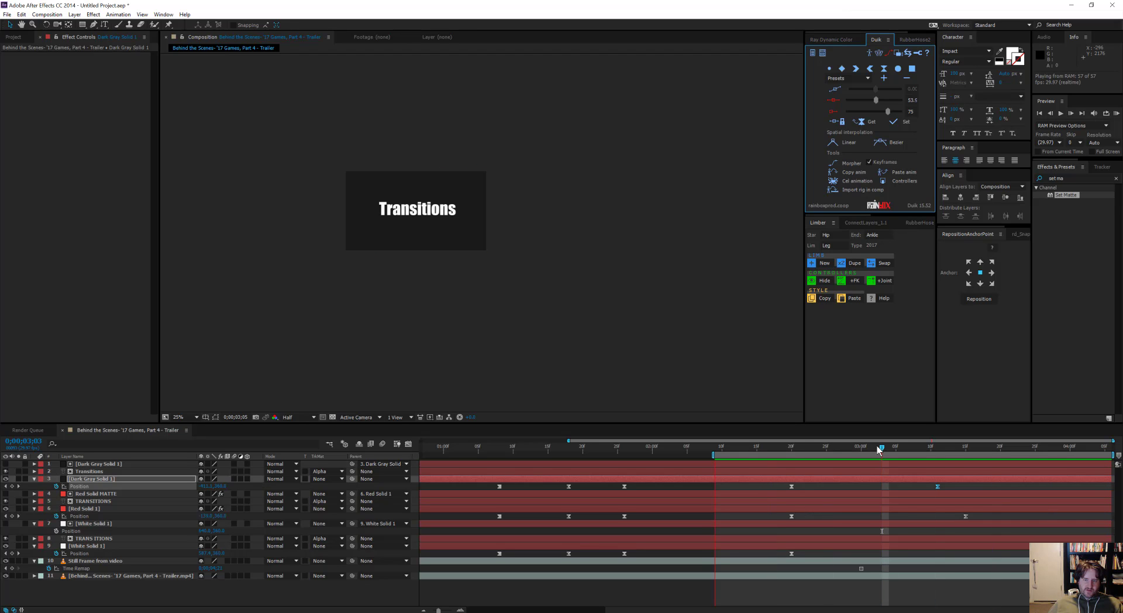
pyautogui.press('space')
# Move the red solid's last position keyframe to about 0;00;03;21 and the white solid's last one to 0;00;04;00.
pyautogui.moveTo(966, 516); pyautogui.dragTo(1007, 517)
pyautogui.press('space')
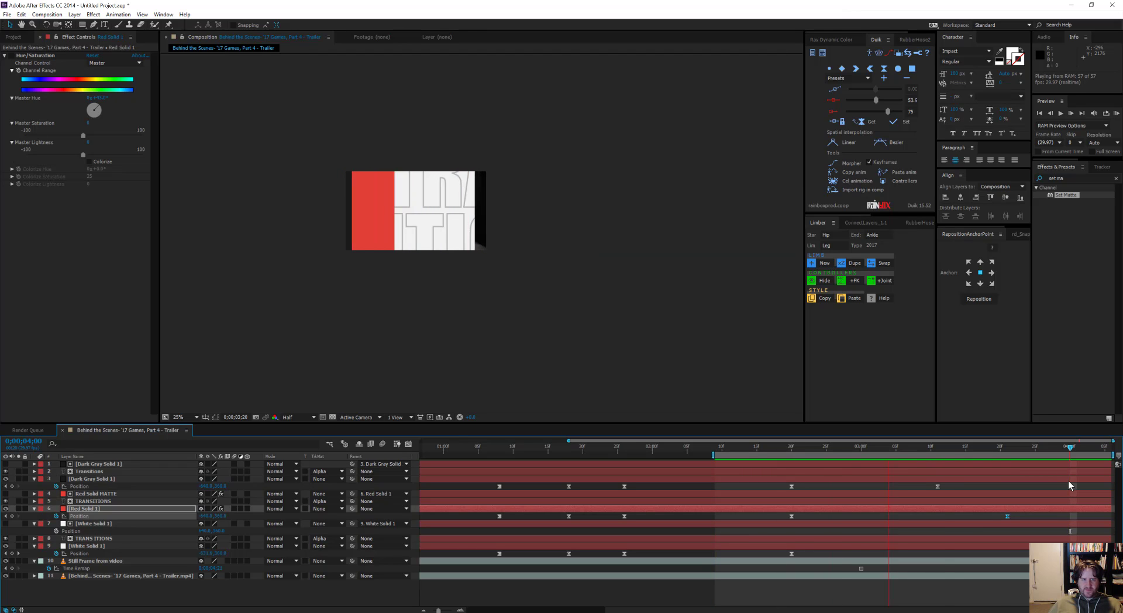
pyautogui.press('space')
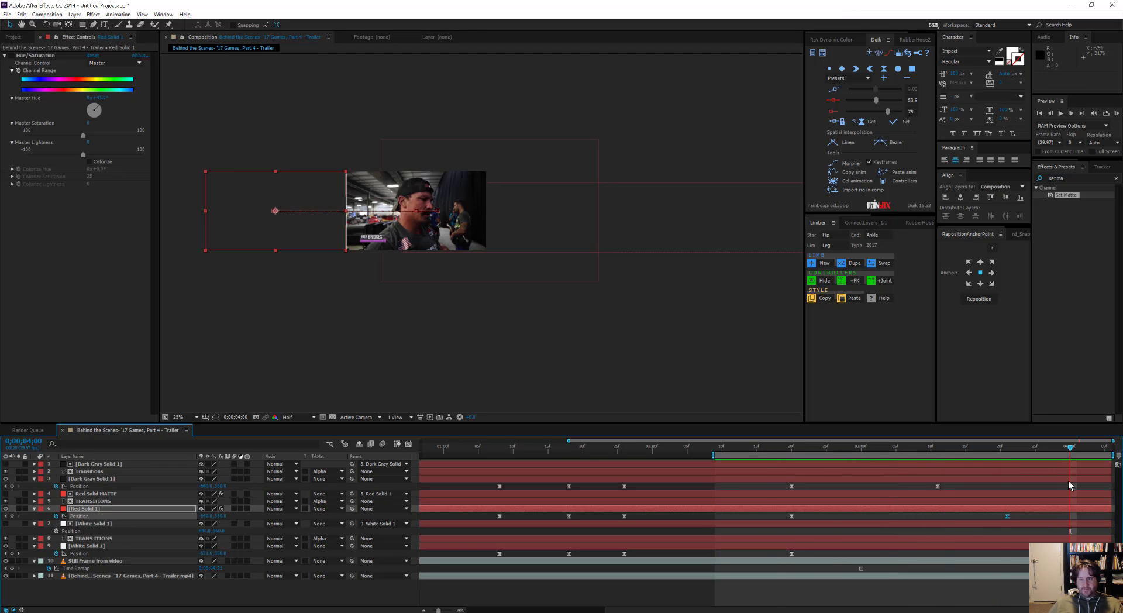
pyautogui.moveTo(1078, 441); pyautogui.dragTo(1116, 460)
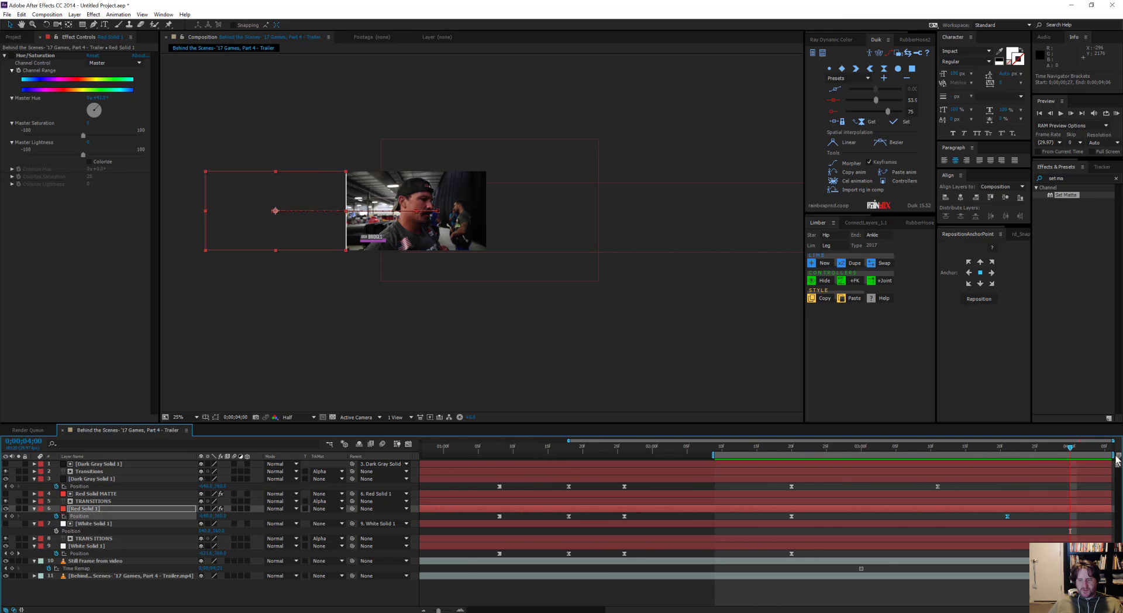
pyautogui.moveTo(1098, 553); pyautogui.dragTo(1077, 554)
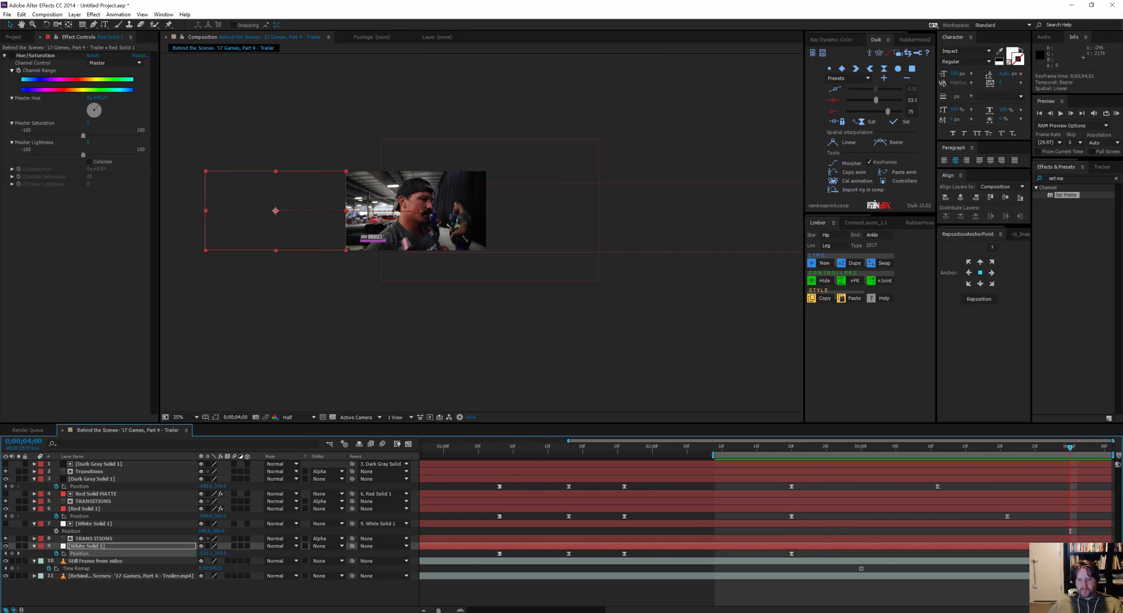
# Examine the solids' exit frame by frame from 0;00;03;11 to 0;00;03;22.
pyautogui.click(940, 442)
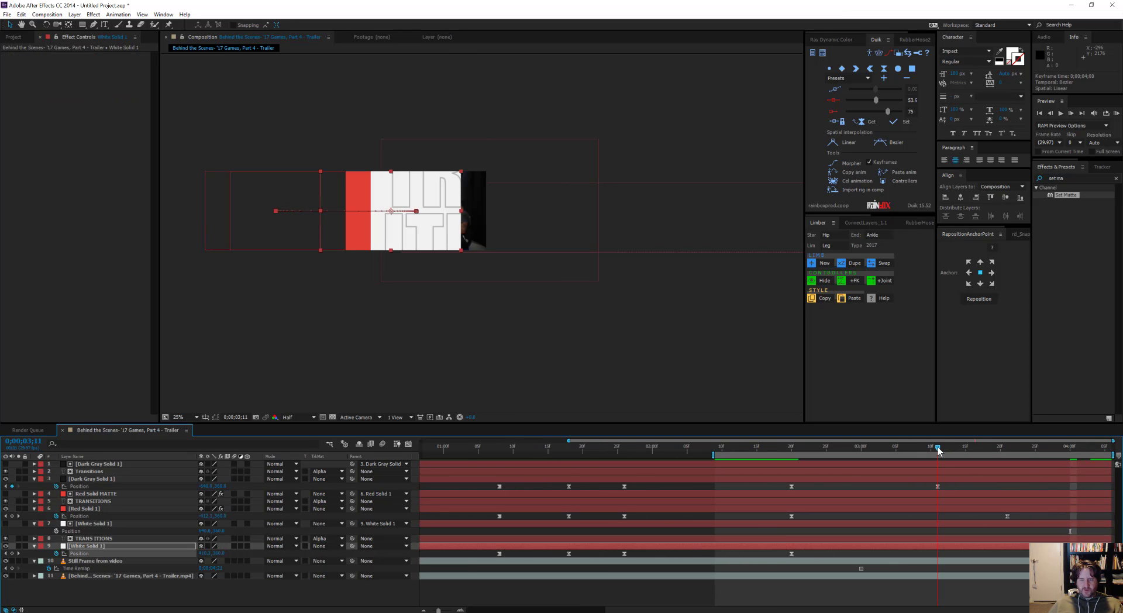
pyautogui.press('pagedown')
pyautogui.press('pagedown')
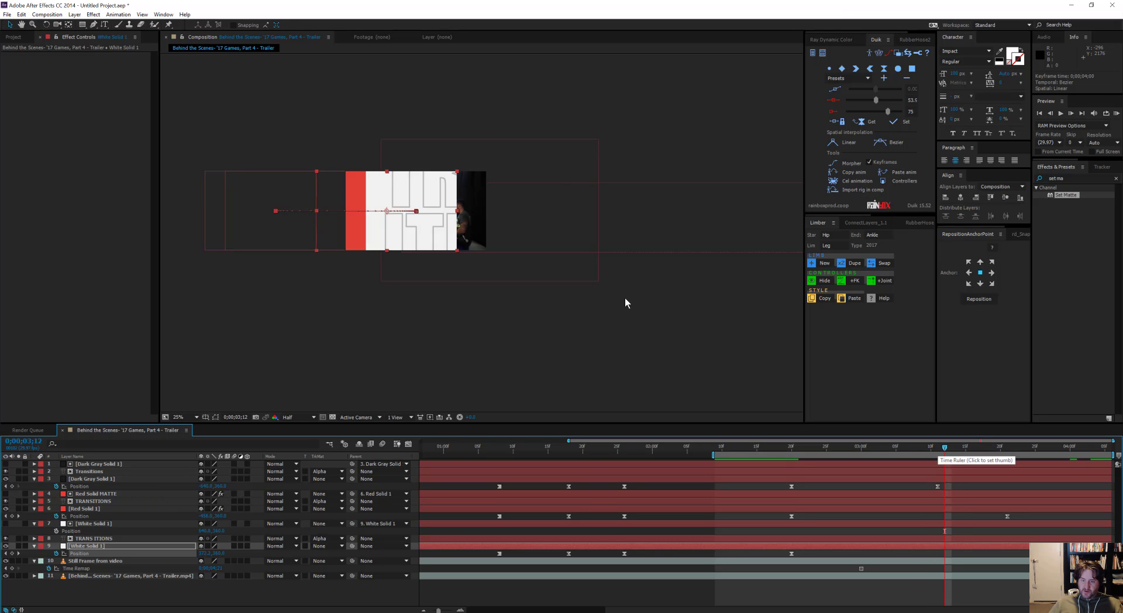
pyautogui.press('pagedown')
pyautogui.press('pagedown')
pyautogui.press('pagedown')
pyautogui.press('pagedown')
pyautogui.press('pagedown')
pyautogui.press('pagedown')
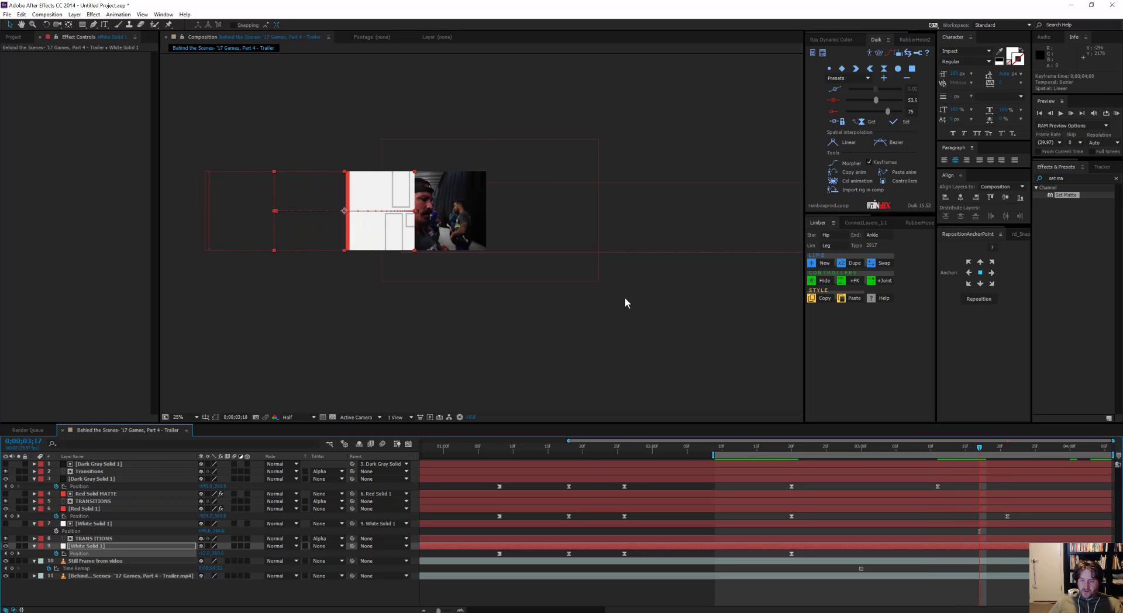
pyautogui.press('pagedown')
pyautogui.press('pagedown')
pyautogui.press('pagedown')
pyautogui.press('pagedown')
pyautogui.press('pagedown')
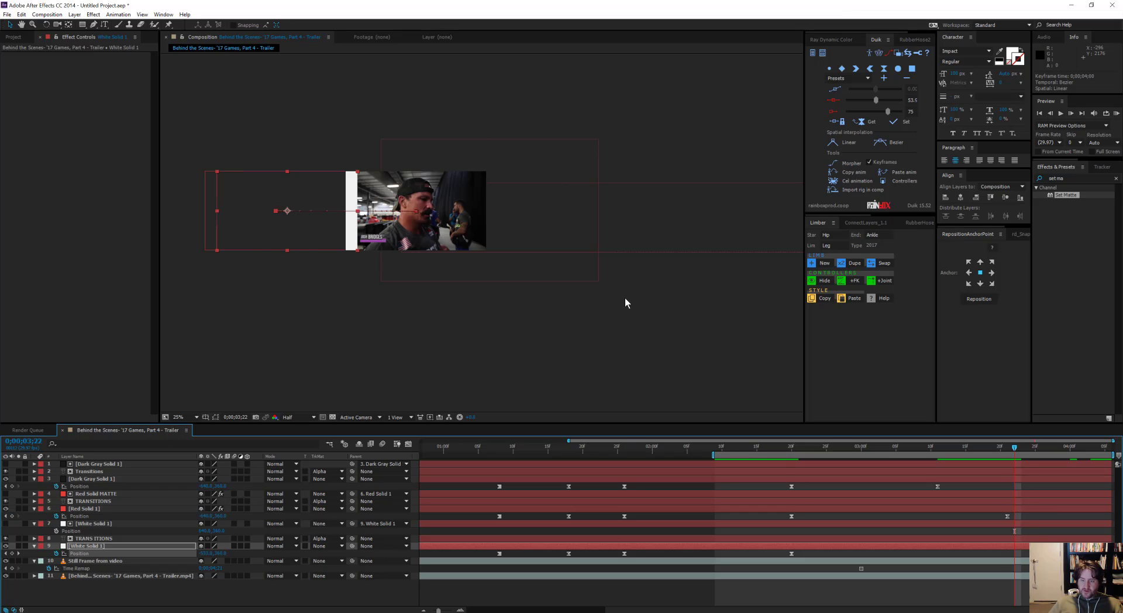
# Step frame by frame from 0;00;03;22 to 0;00;04;01 to examine the end of the white solid's exit, then preview the transition.
pyautogui.press('pagedown')
pyautogui.press('pagedown')
pyautogui.press('pagedown')
pyautogui.press('pagedown')
pyautogui.press('pagedown')
pyautogui.press('pagedown')
pyautogui.press('pagedown')
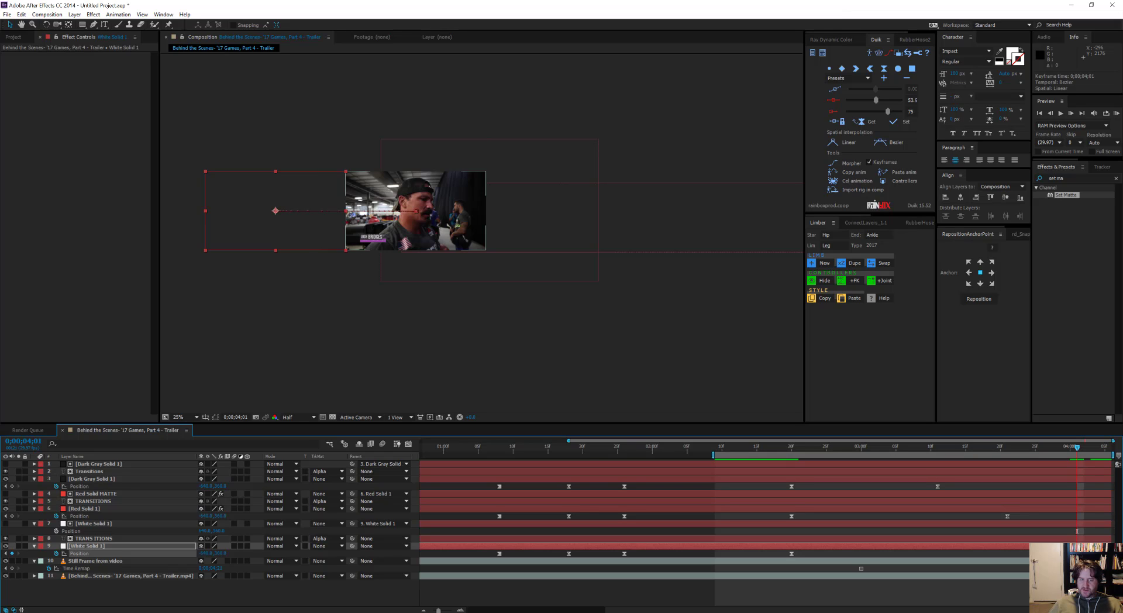
pyautogui.press('space')
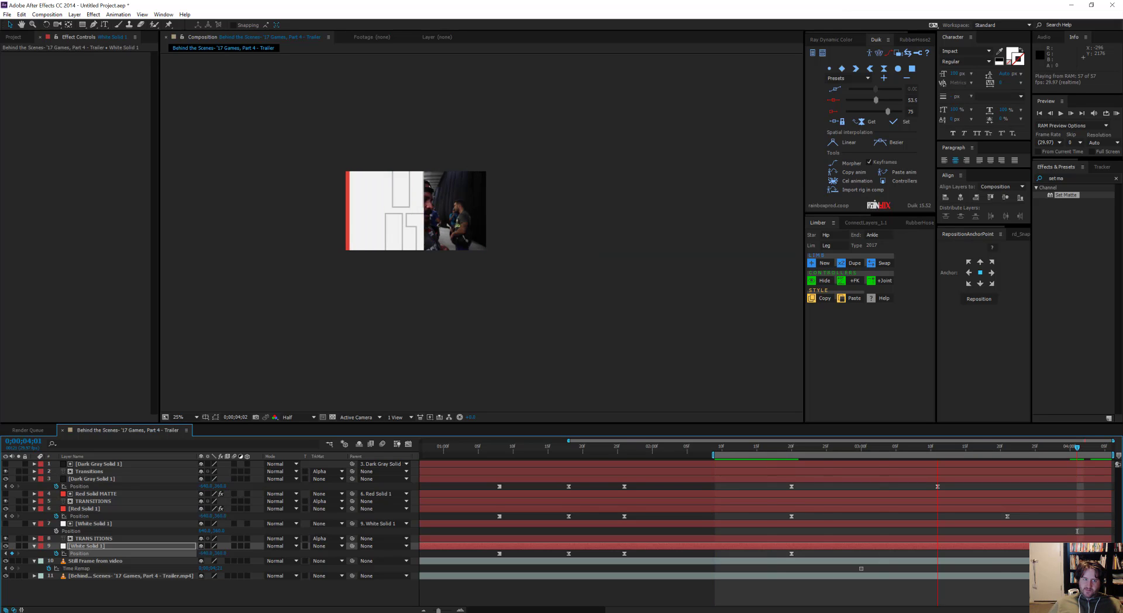
pyautogui.press('space')
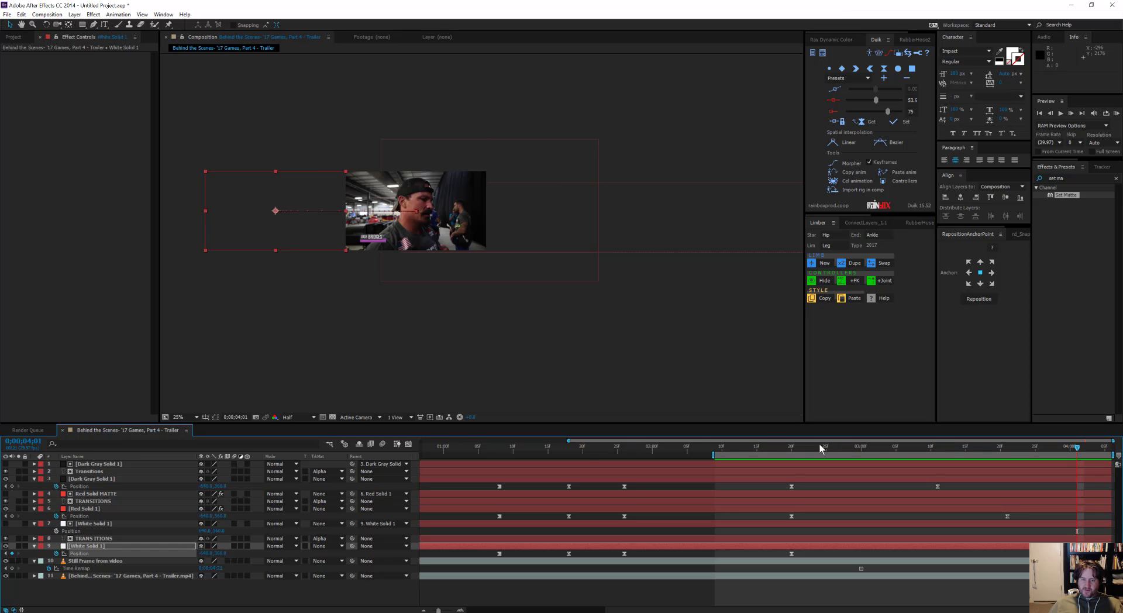
# Read the easing of the 0;00;02;20 position keyframes with Duik, try an outgoing influence of 100 on the solids, and preview.
pyautogui.moveTo(820, 444)
pyautogui.mouseDown()
pyautogui.moveTo(796, 445)
pyautogui.moveTo(812, 446)
pyautogui.mouseUp()
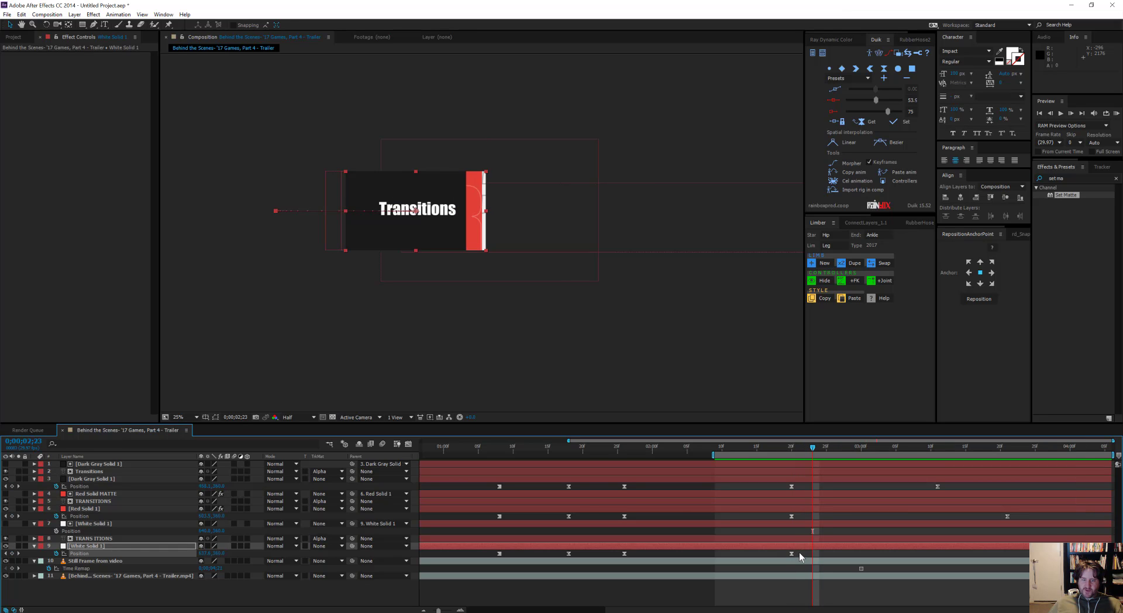
pyautogui.click(853, 124)
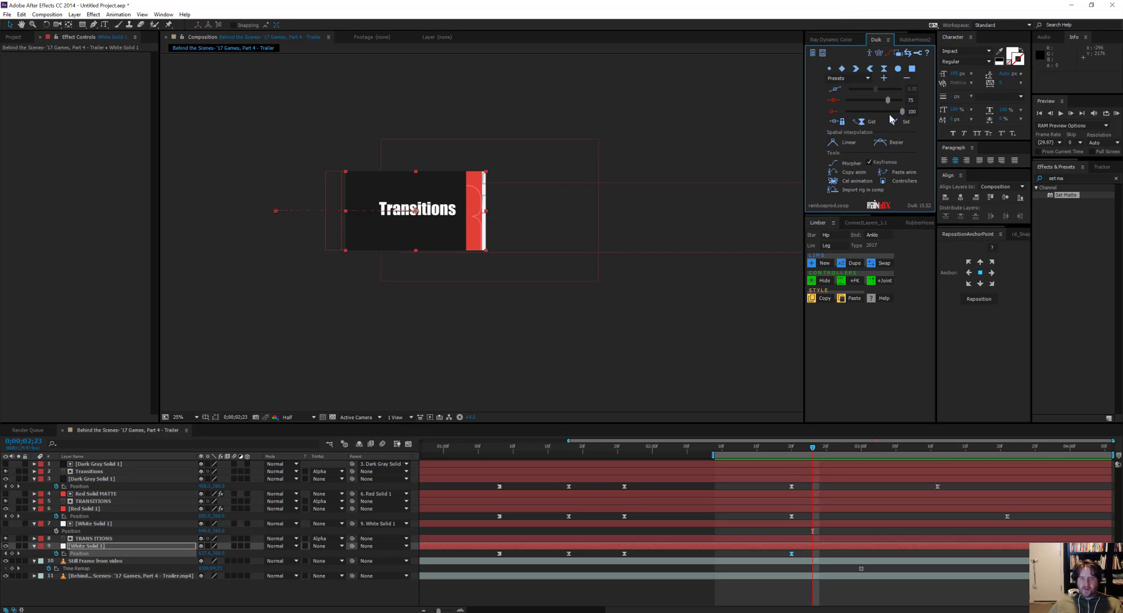
pyautogui.click(791, 516)
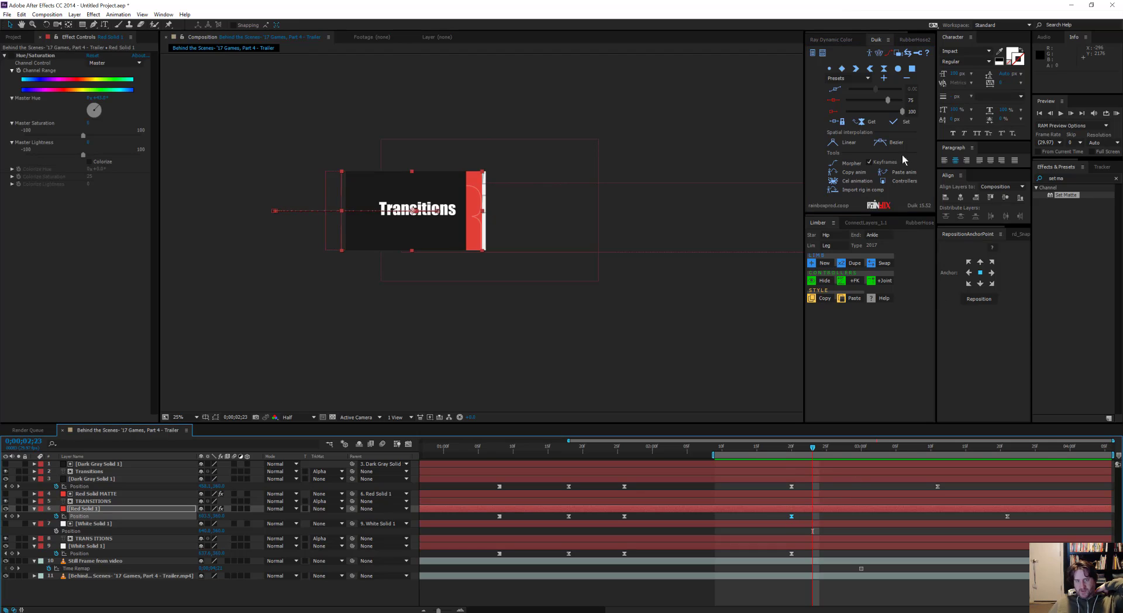
pyautogui.click(530, 374)
pyautogui.moveTo(803, 517); pyautogui.dragTo(788, 522)
pyautogui.click(860, 124)
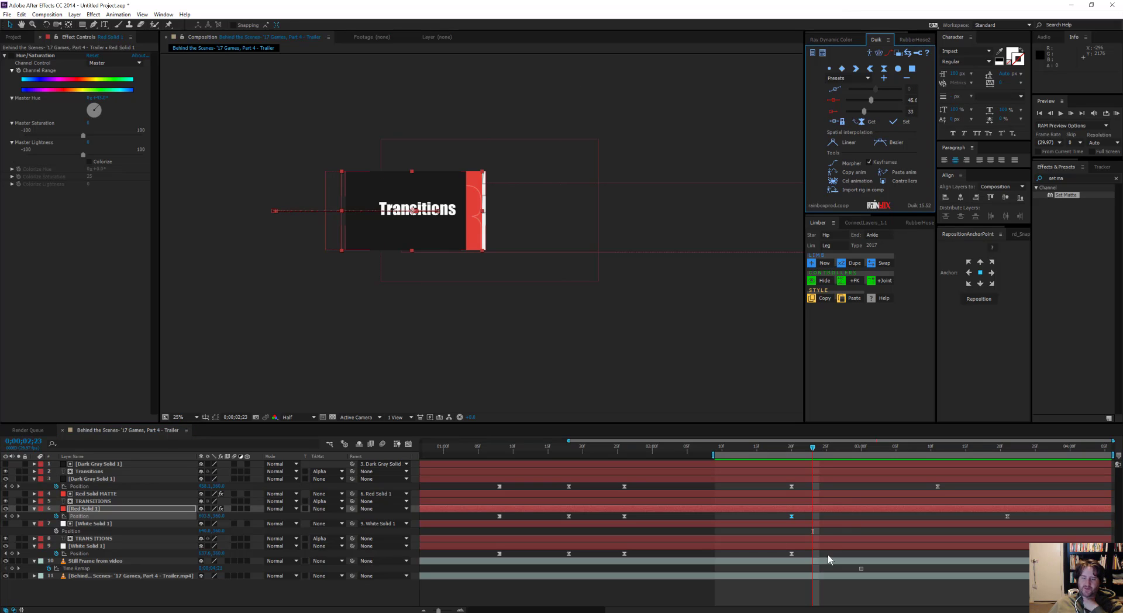
pyautogui.moveTo(865, 112); pyautogui.dragTo(961, 119)
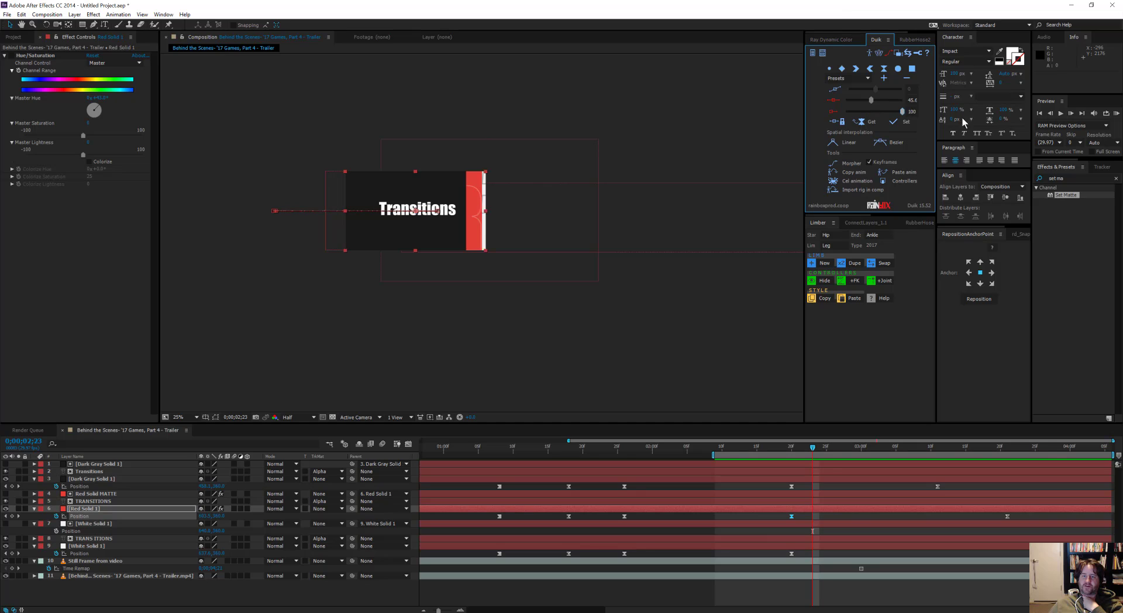
pyautogui.moveTo(803, 484); pyautogui.dragTo(774, 493)
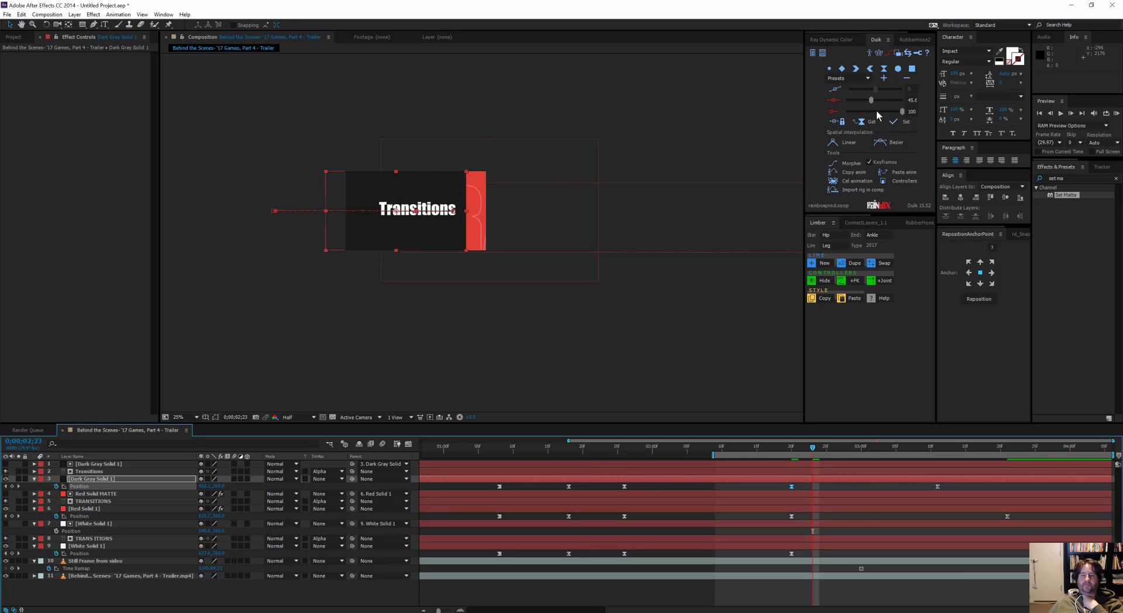
pyautogui.press('KP_0')
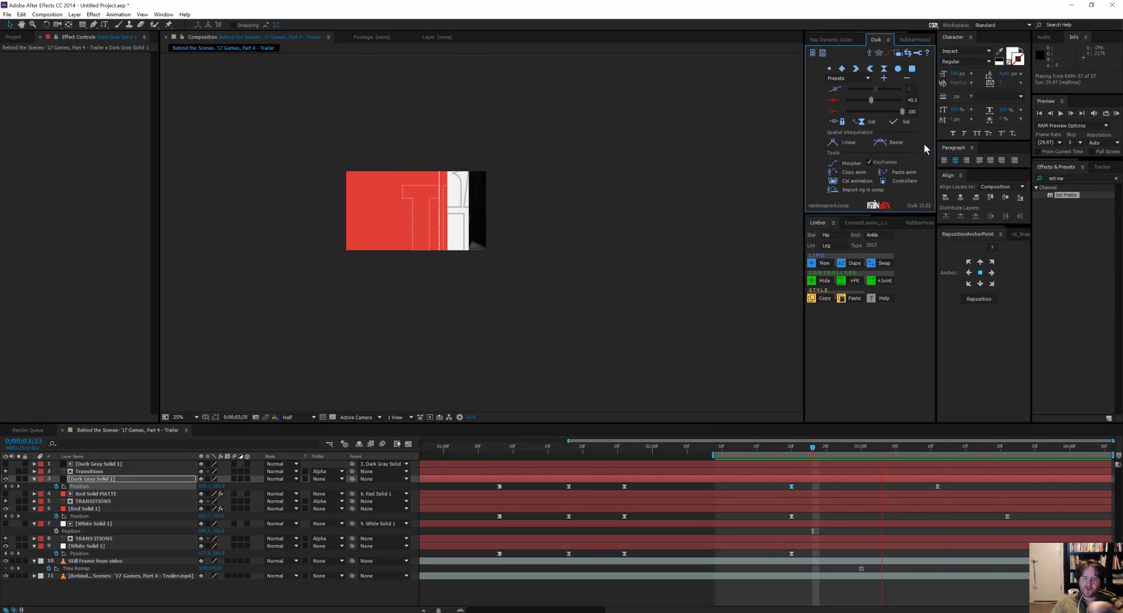
pyautogui.press('space')
# Set the outgoing influence of all three solids' position keyframes at 0;00;02;20 to 75 in Duik and preview.
pyautogui.moveTo(782, 485); pyautogui.dragTo(820, 552)
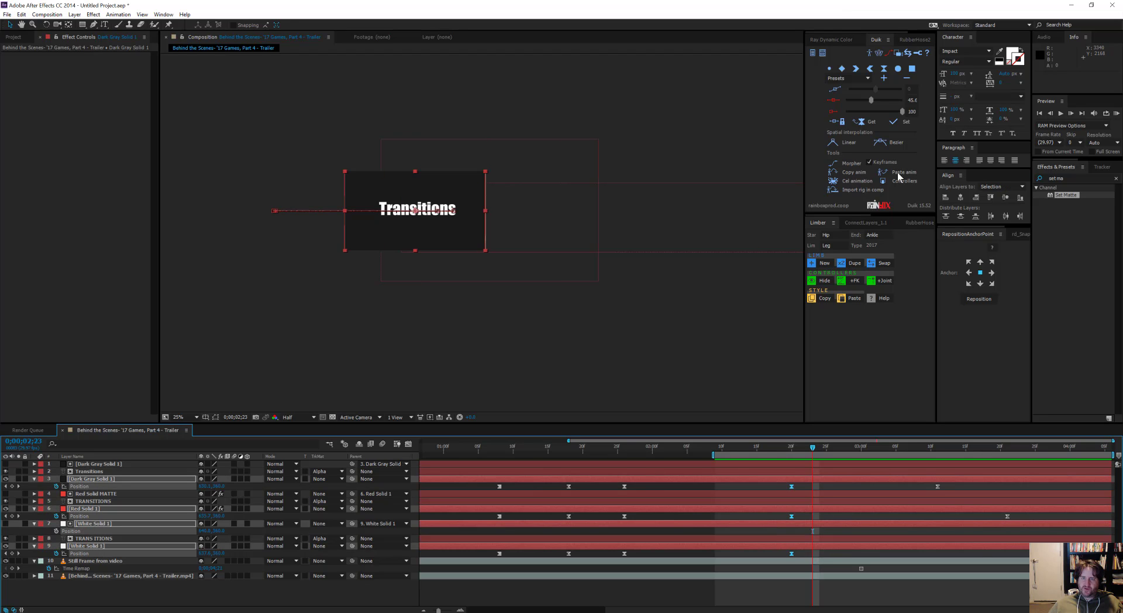
pyautogui.click(911, 112)
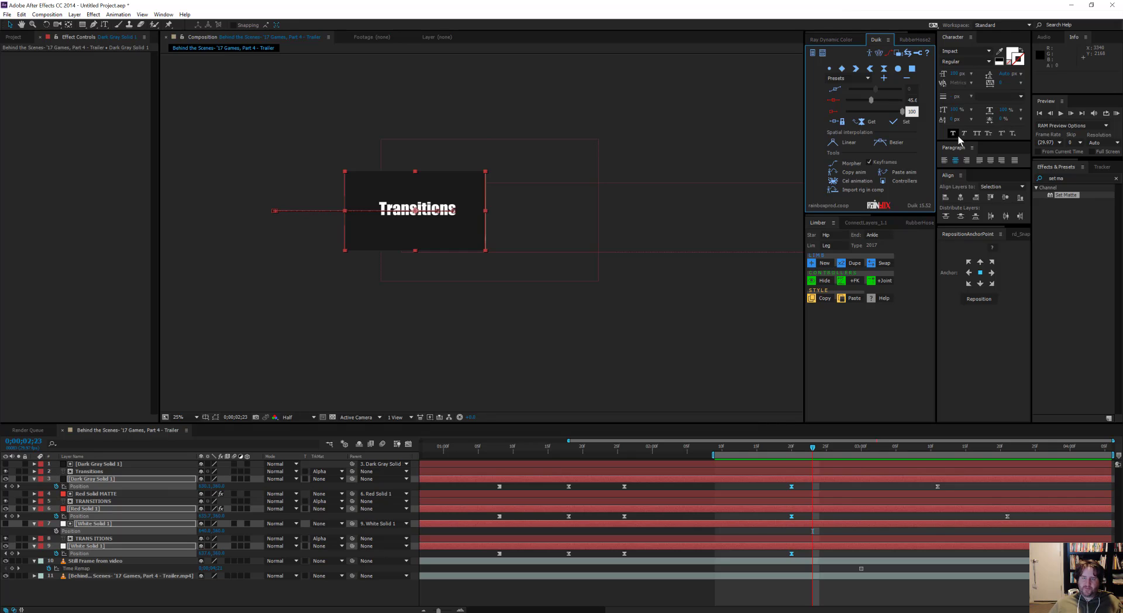
pyautogui.hotkey('ctrl', 'a')
pyautogui.write('75')
pyautogui.press('Return')
pyautogui.press('space')
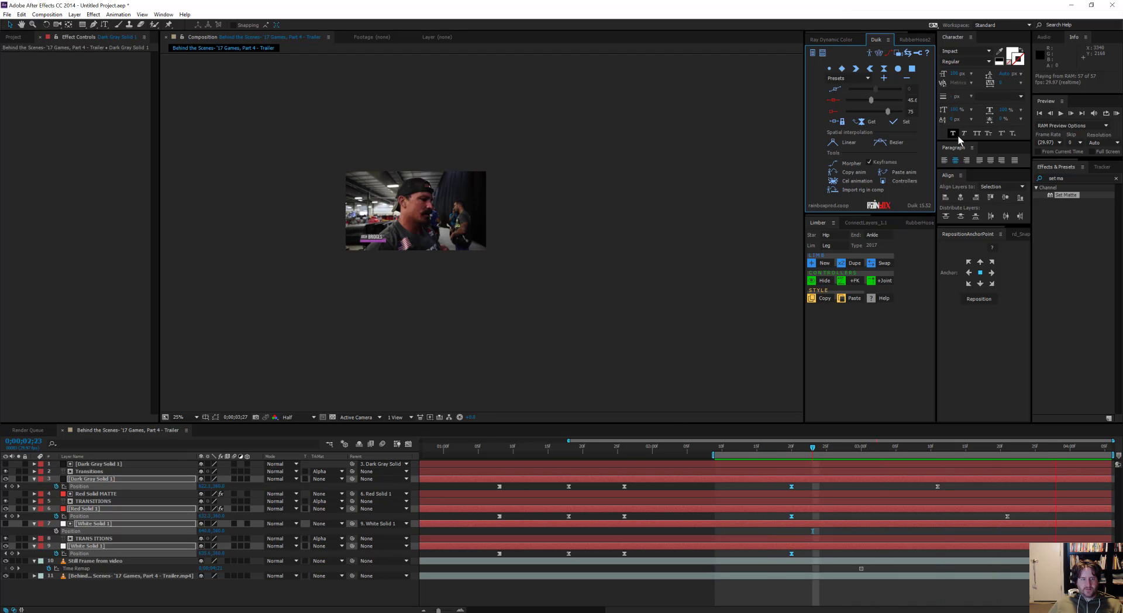
pyautogui.press('space')
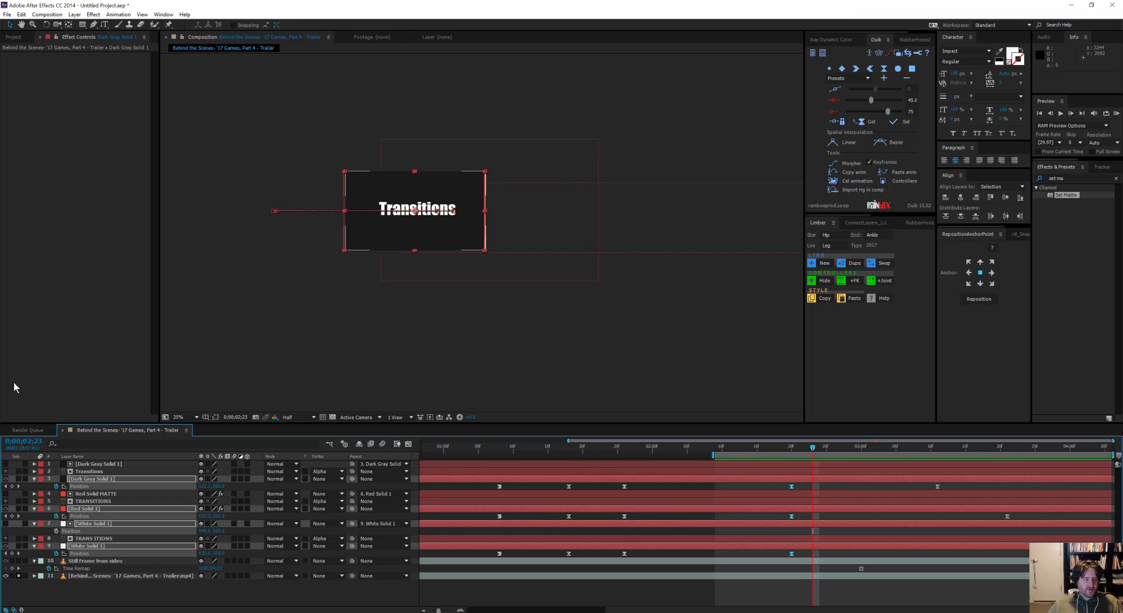
# Start the work area at 0;00;01;26 so the preview includes the hold before the exit.
pyautogui.press('space')
pyautogui.moveTo(814, 448); pyautogui.dragTo(756, 454)
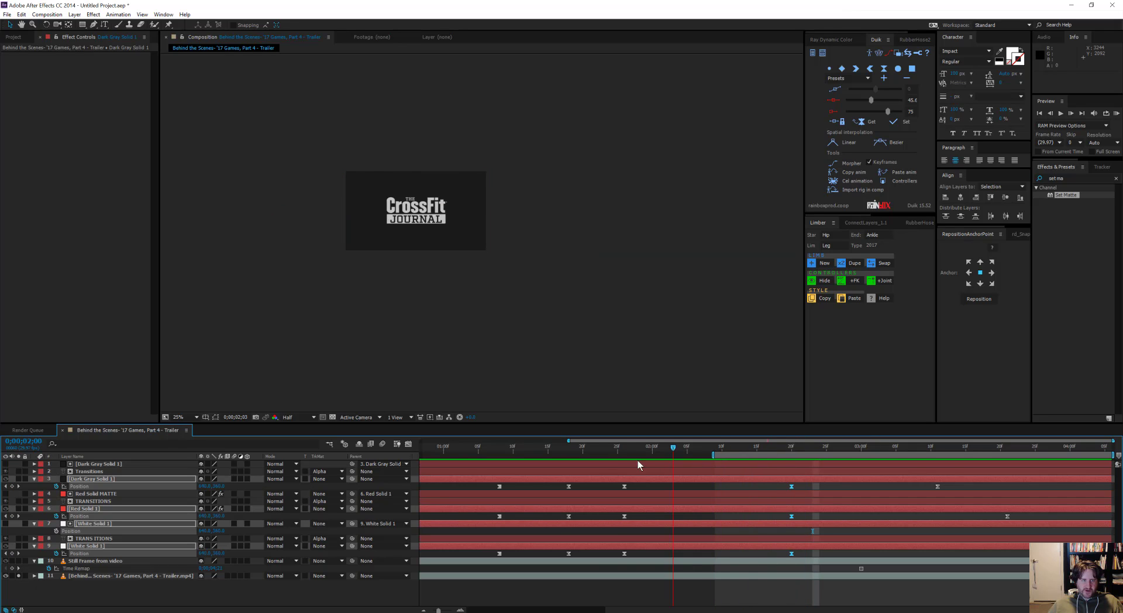
pyautogui.moveTo(638, 463); pyautogui.dragTo(667, 446)
pyautogui.press('b')
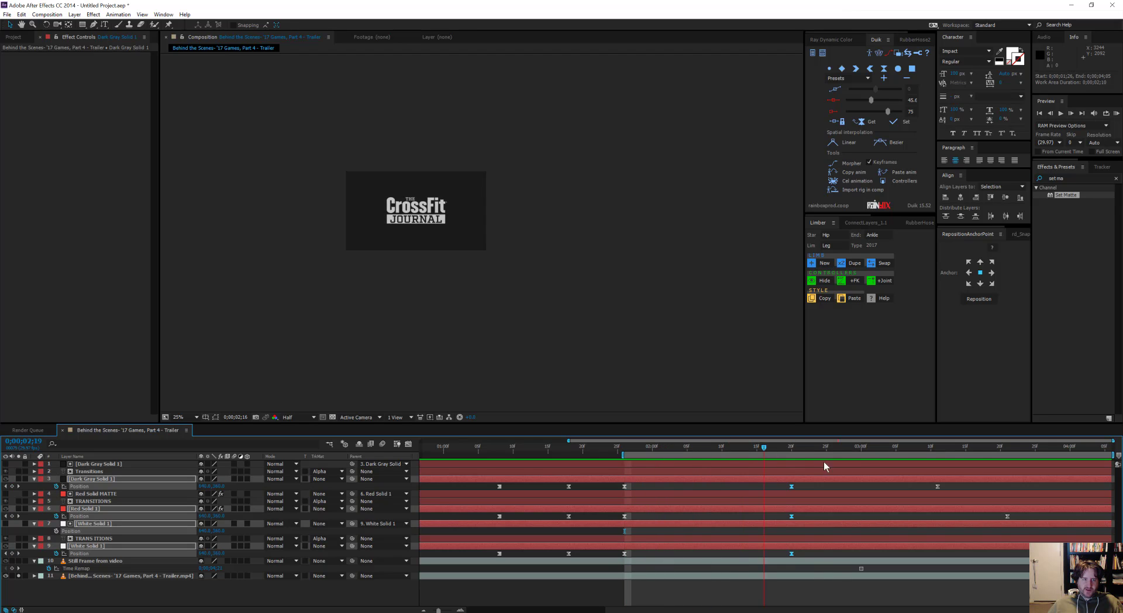
# Reveal the Transitions text layer's keyframes and add a position keyframe at 0;00;02;20.
pyautogui.moveTo(823, 462); pyautogui.dragTo(693, 462)
pyautogui.moveTo(790, 472)
pyautogui.mouseDown()
pyautogui.moveTo(911, 475)
pyautogui.moveTo(779, 478)
pyautogui.mouseUp()
pyautogui.click(105, 469)
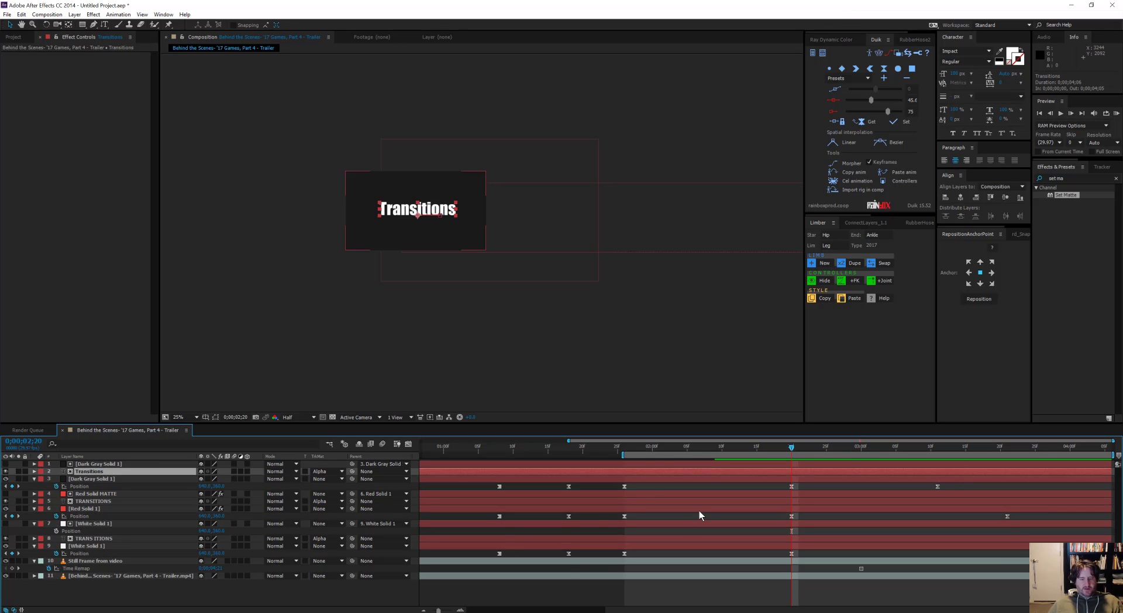
pyautogui.press('u')
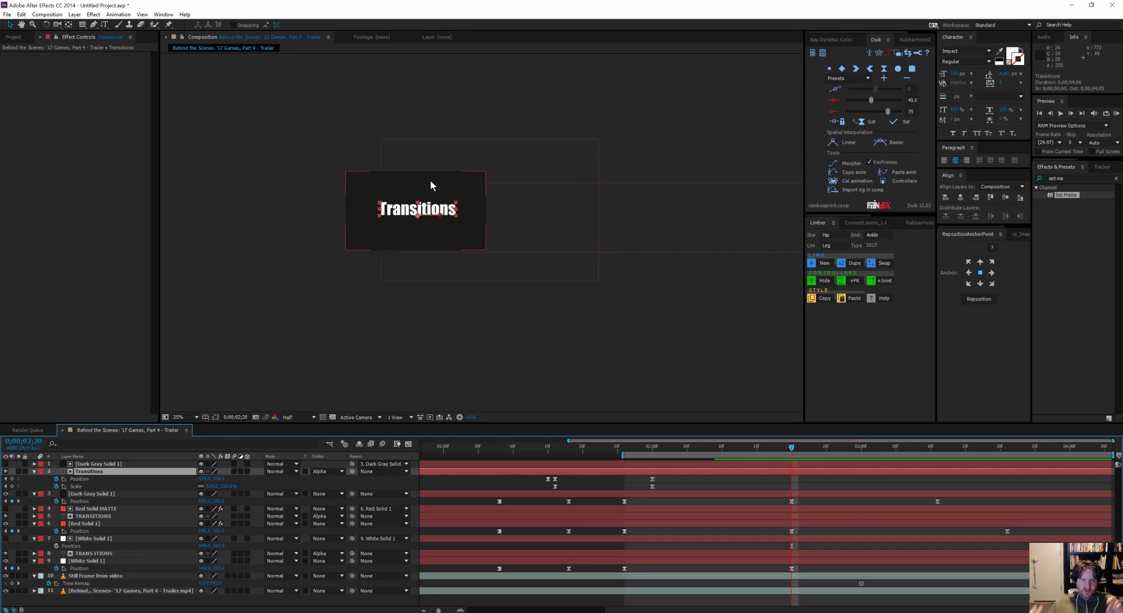
pyautogui.click(11, 479)
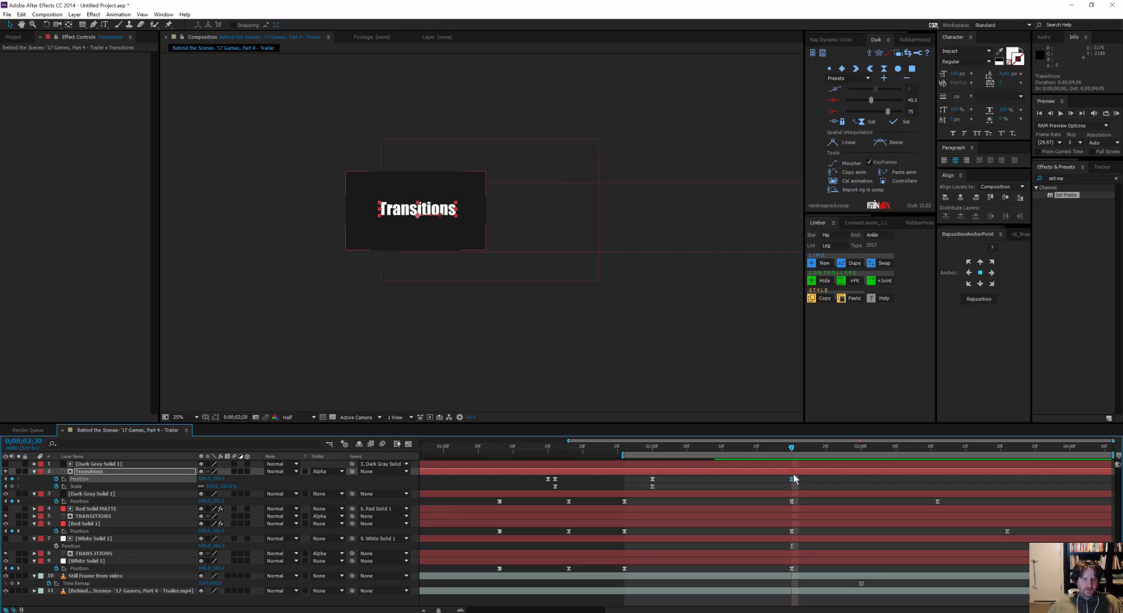
pyautogui.click(18, 591)
pyautogui.hotkey('ctrl', 'z')
# At 0;00;03;11, move the Transitions text left out of the frame to an X position of about -402, and preview.
pyautogui.moveTo(815, 451); pyautogui.dragTo(934, 443)
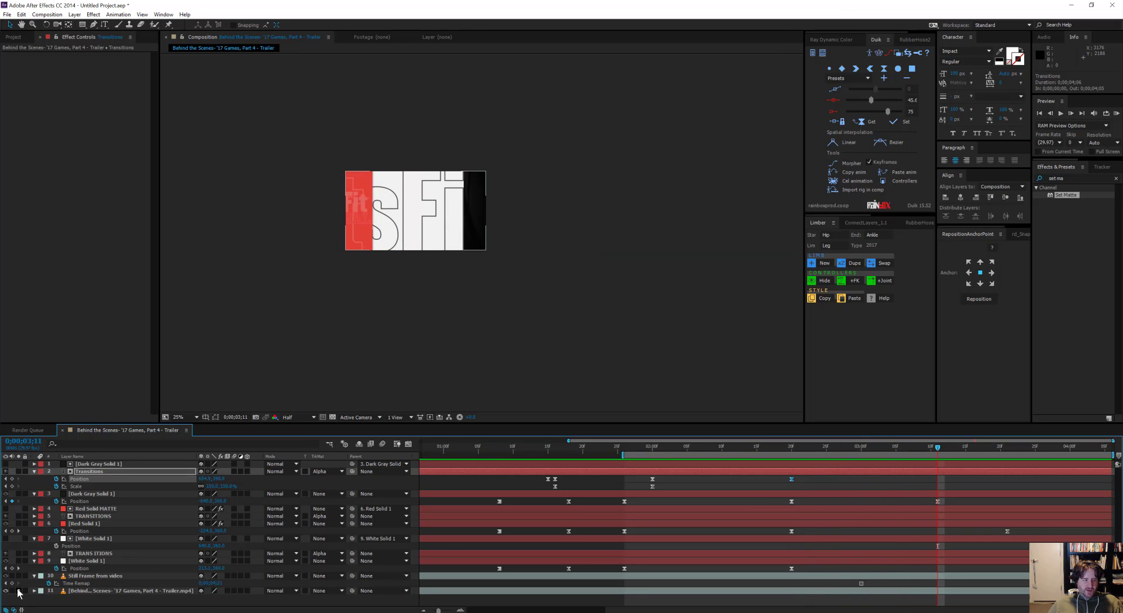
pyautogui.hotkey('ctrl', 'z')
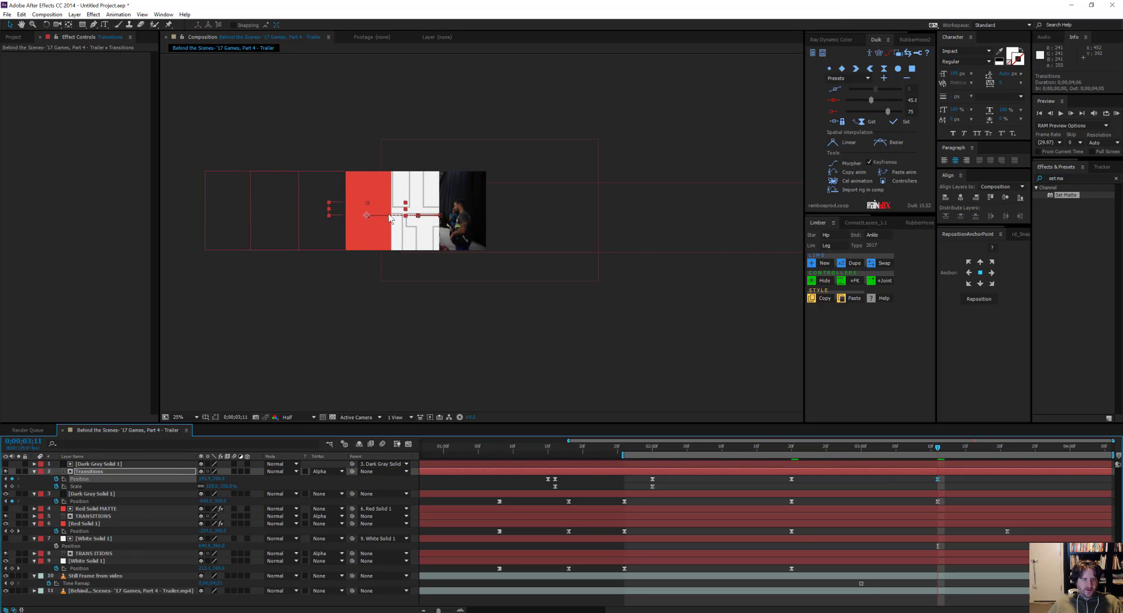
pyautogui.moveTo(392, 216); pyautogui.dragTo(322, 214)
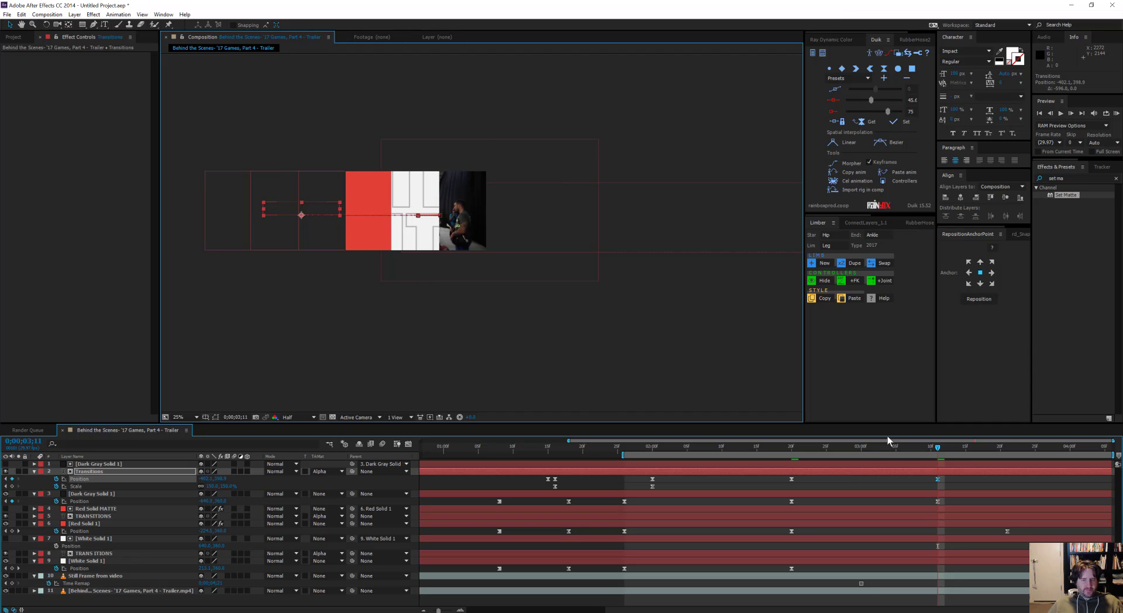
pyautogui.moveTo(929, 448); pyautogui.dragTo(761, 461)
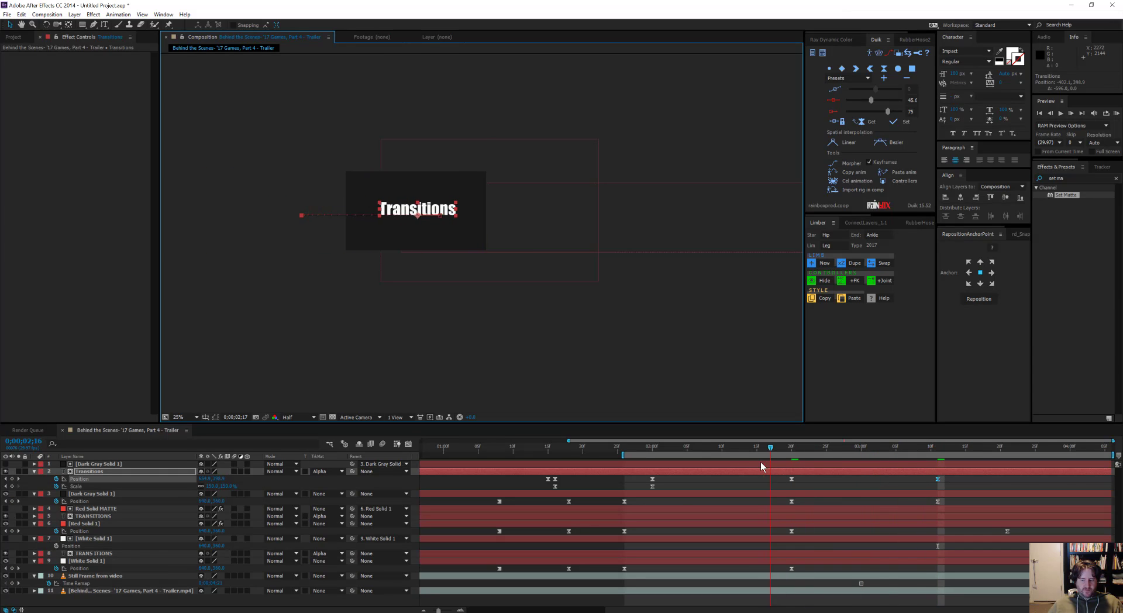
pyautogui.press('space')
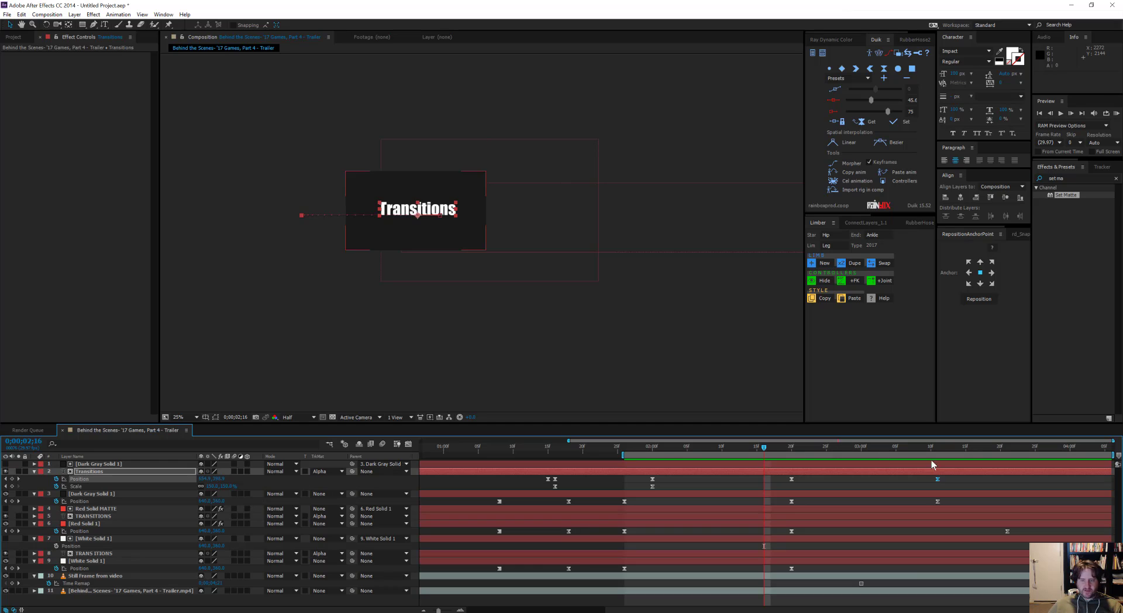
pyautogui.moveTo(942, 448); pyautogui.dragTo(931, 476)
pyautogui.moveTo(856, 483); pyautogui.dragTo(770, 483)
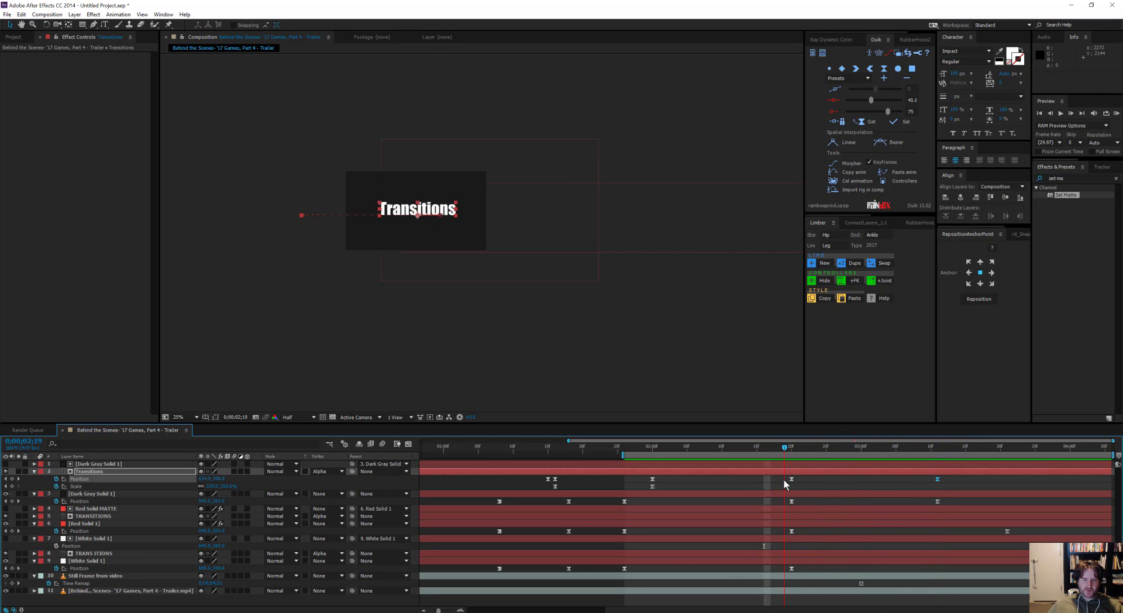
# Move the Transitions text farther left at 0;00;03;11 to an X position of about -646 and check its exit.
pyautogui.click(935, 446)
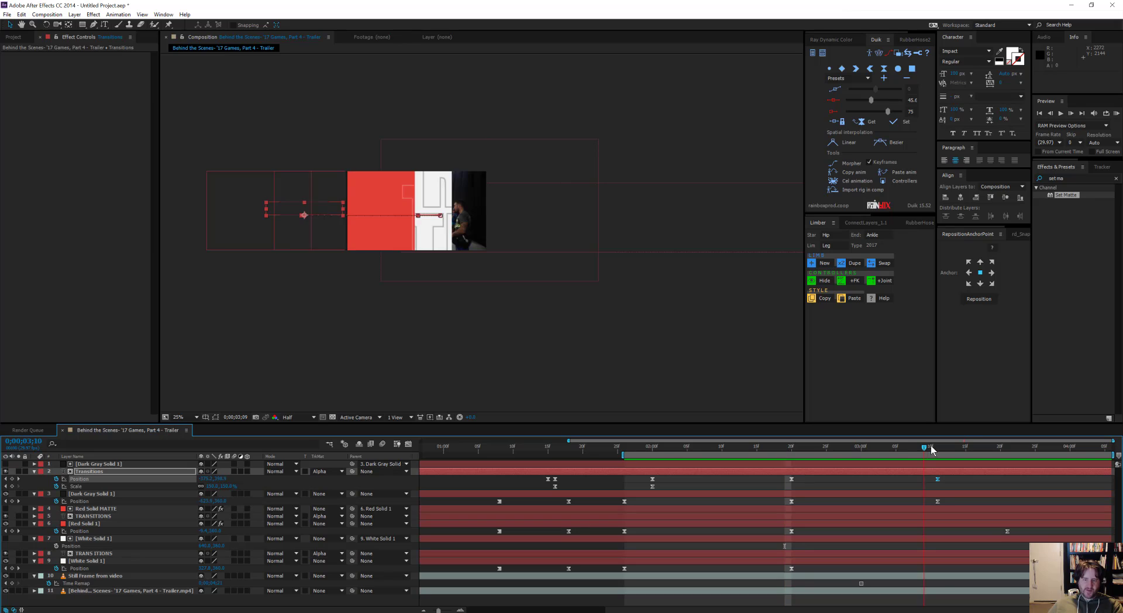
pyautogui.press('.')
pyautogui.moveTo(292, 224); pyautogui.dragTo(673, 268)
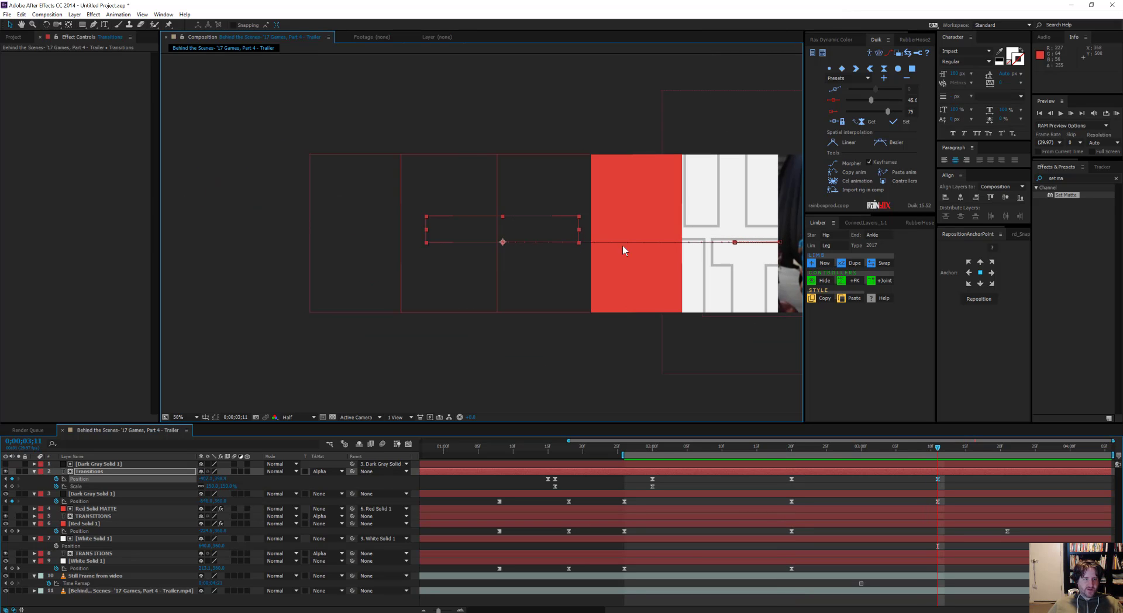
pyautogui.moveTo(545, 234); pyautogui.dragTo(490, 234)
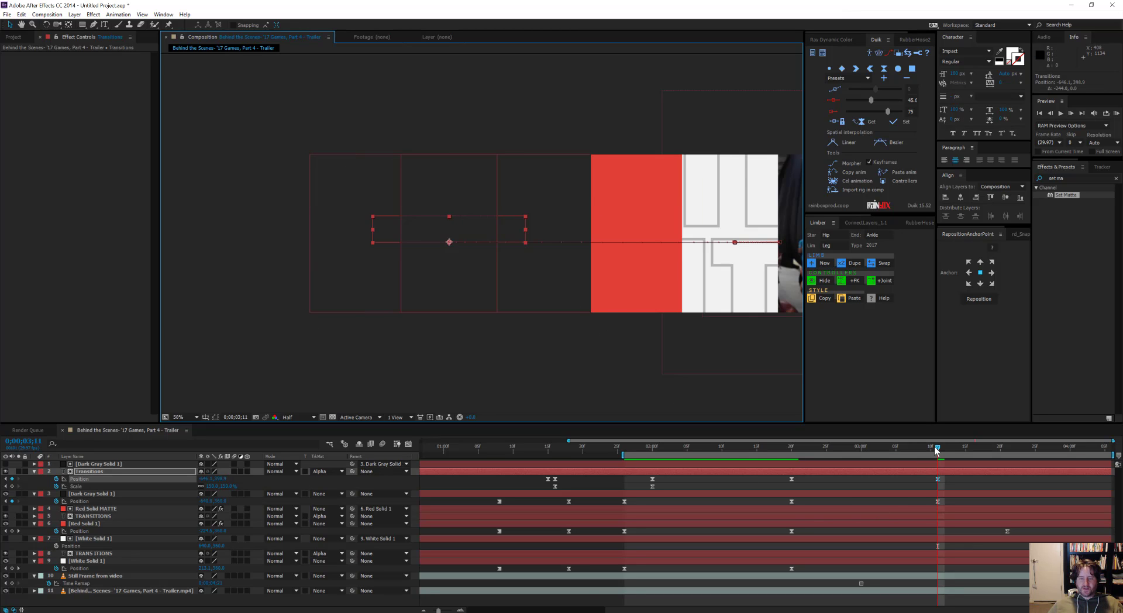
pyautogui.moveTo(935, 447); pyautogui.dragTo(888, 461)
# Make the position keyframes at 0;00;03;11 linear on the Transitions text and the dark gray solid, and preview.
pyautogui.keyDown('ctrl'); pyautogui.click(938, 479); pyautogui.keyUp('ctrl')
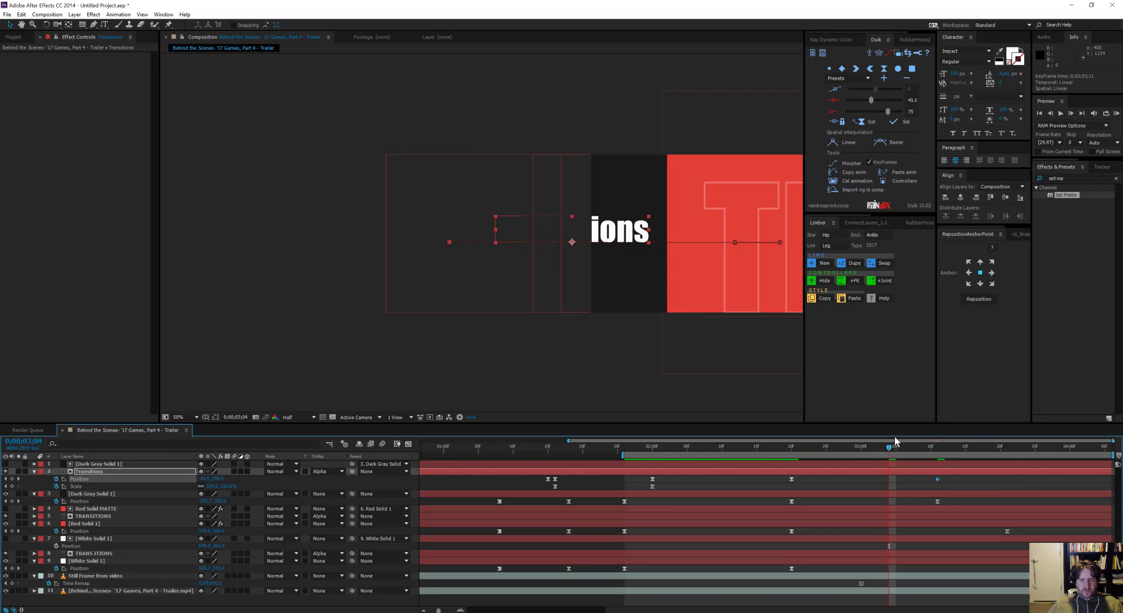
pyautogui.moveTo(895, 447); pyautogui.dragTo(938, 463)
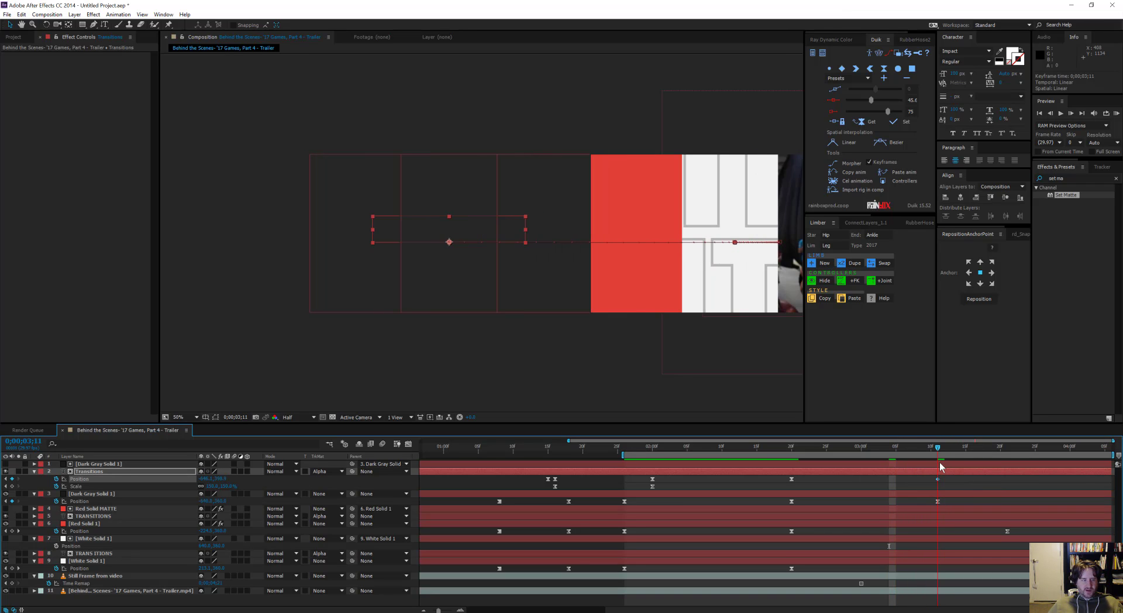
pyautogui.click(937, 502)
pyautogui.press(',')
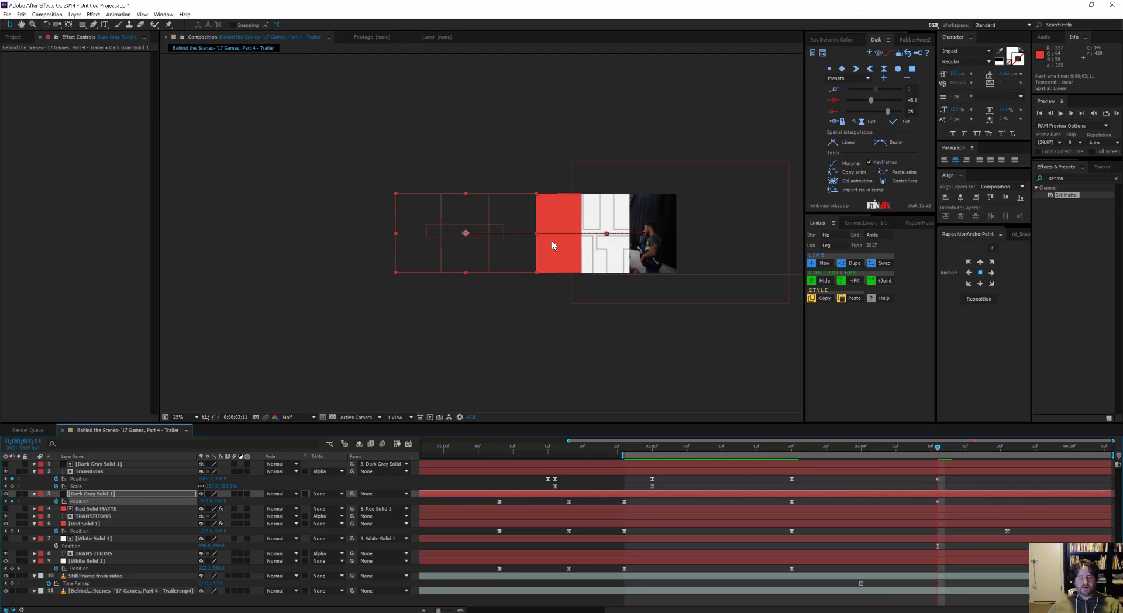
pyautogui.press('KP_0')
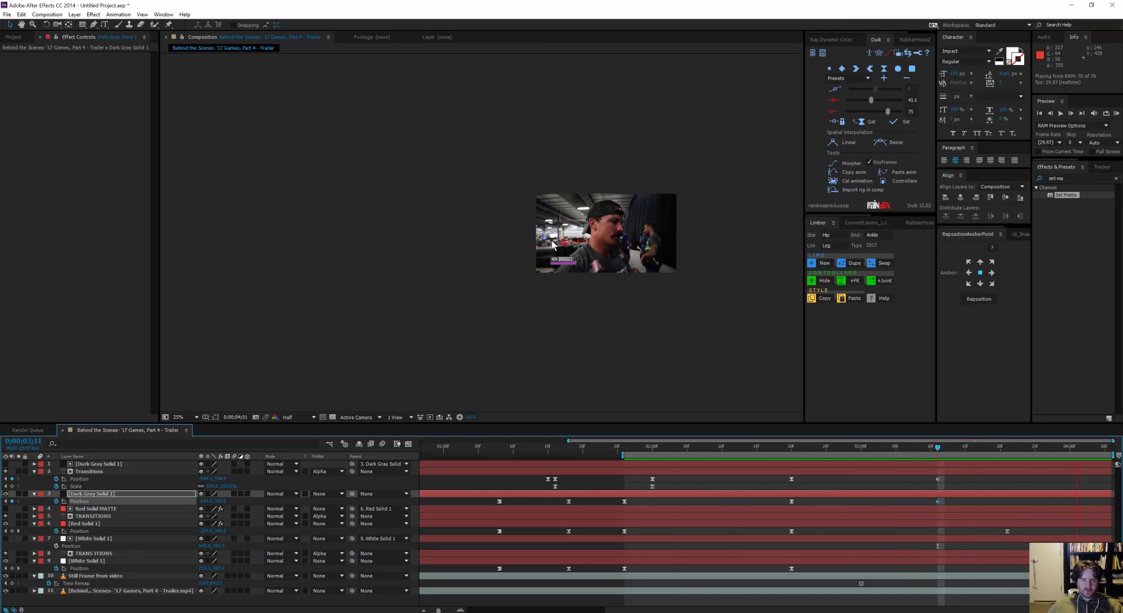
pyautogui.press('space')
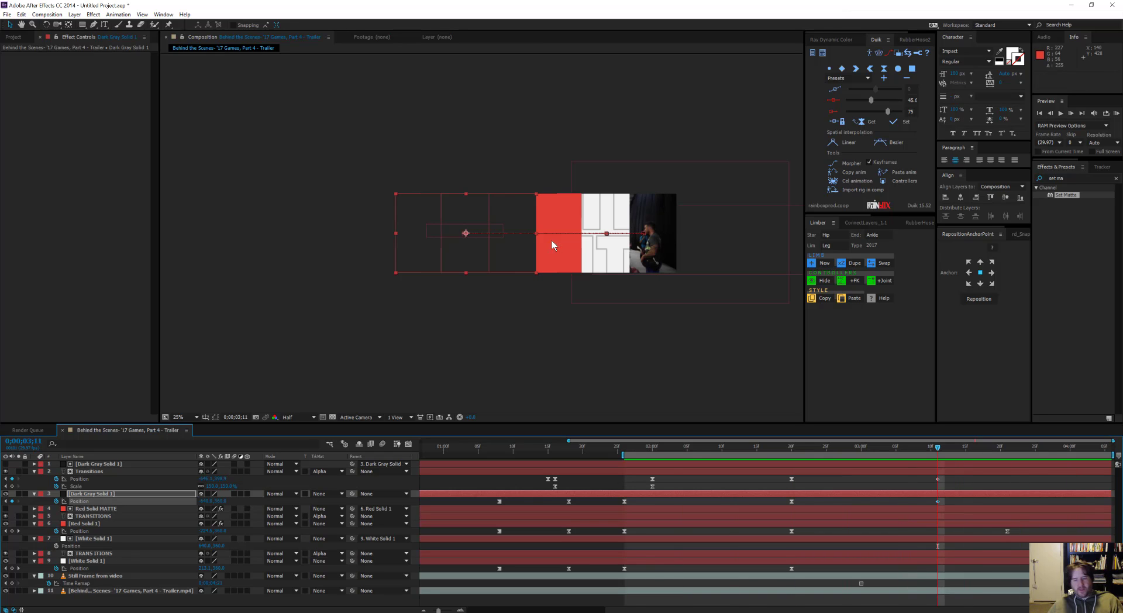
# Extend the work area back to start at 0;00;00;00.
pyautogui.press('Home')
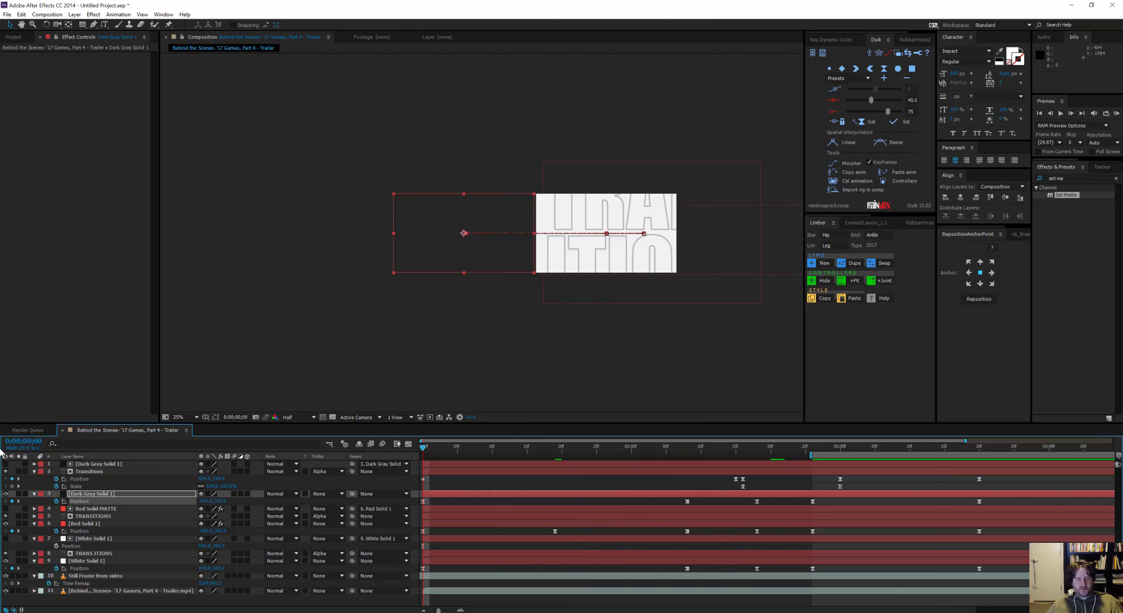
pyautogui.press('b')
pyautogui.moveTo(568, 334); pyautogui.dragTo(417, 327)
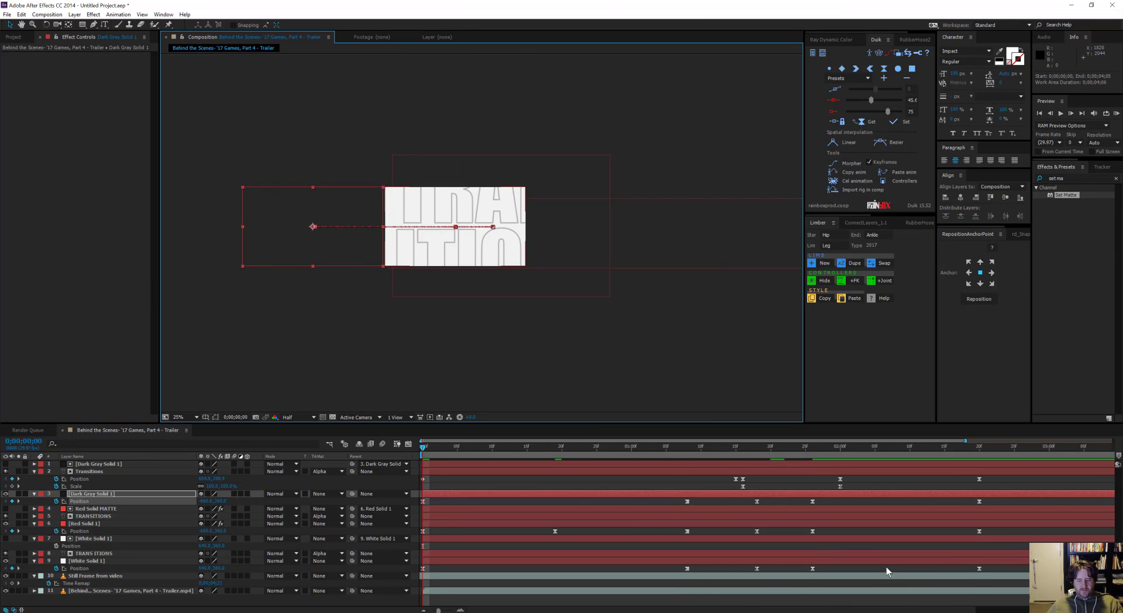
# Lengthen the composition to about five seconds and extend all layers to its new end.
pyautogui.press('-')
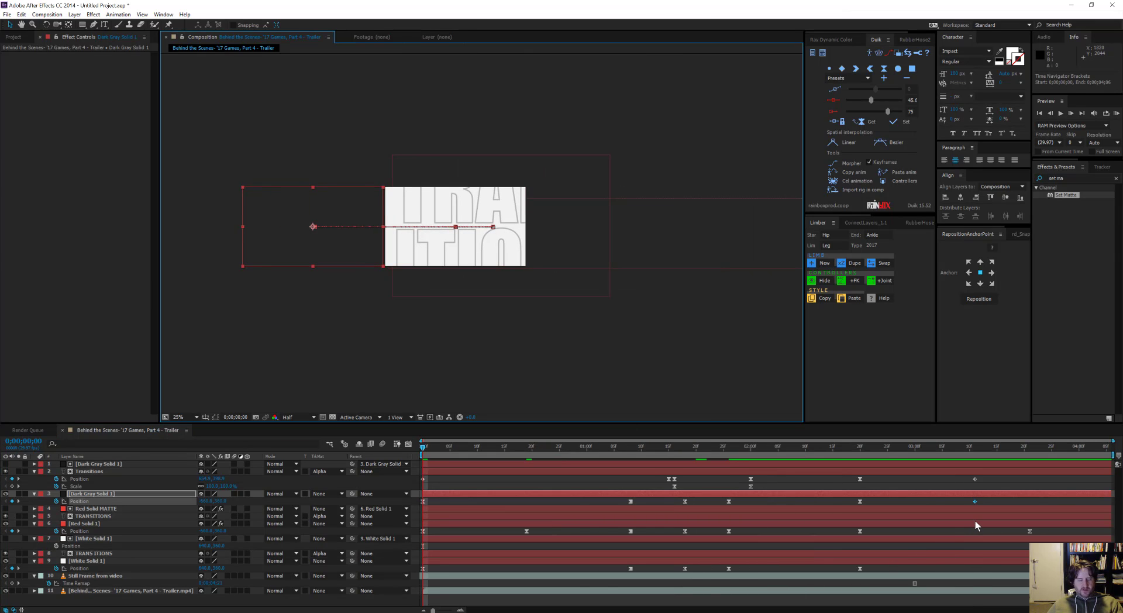
pyautogui.hotkey('ctrl', 'k')
pyautogui.click(286, 322)
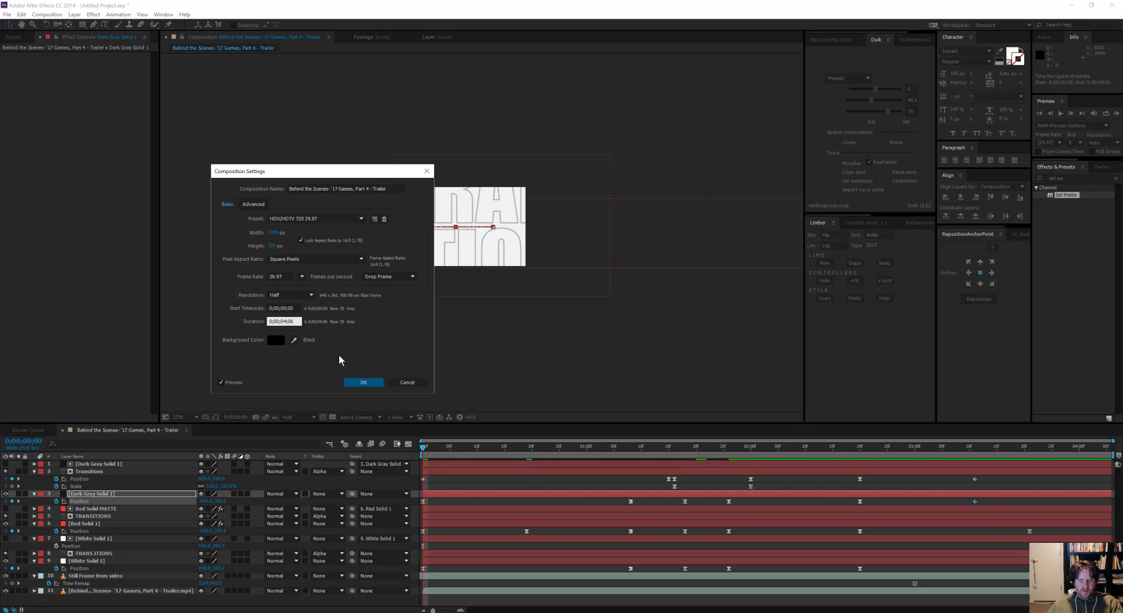
pyautogui.press('Return')
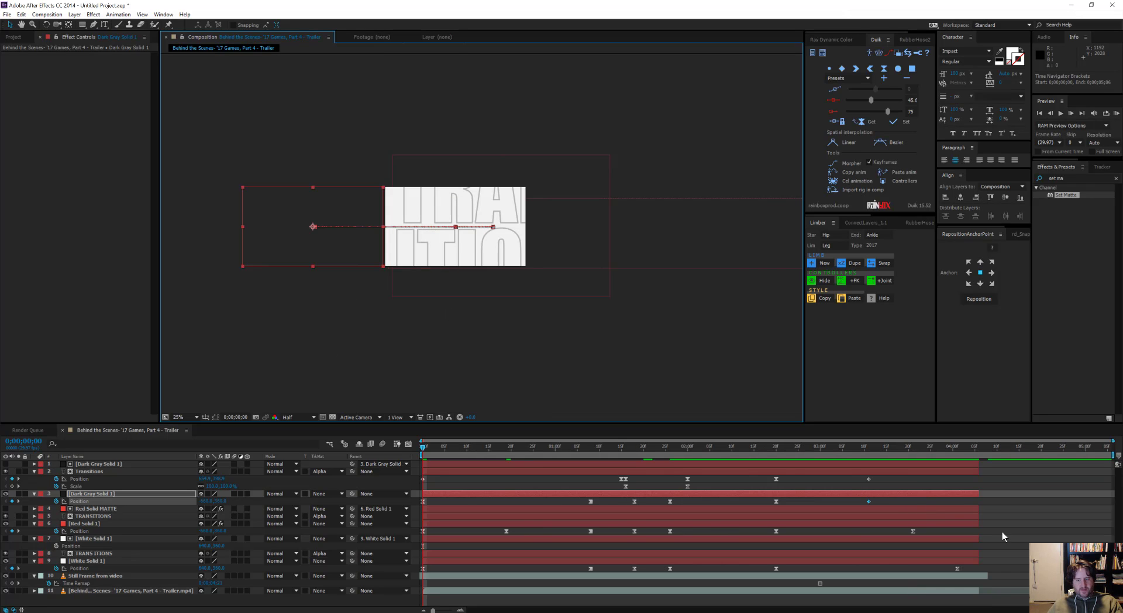
pyautogui.hotkey('ctrl', 'a')
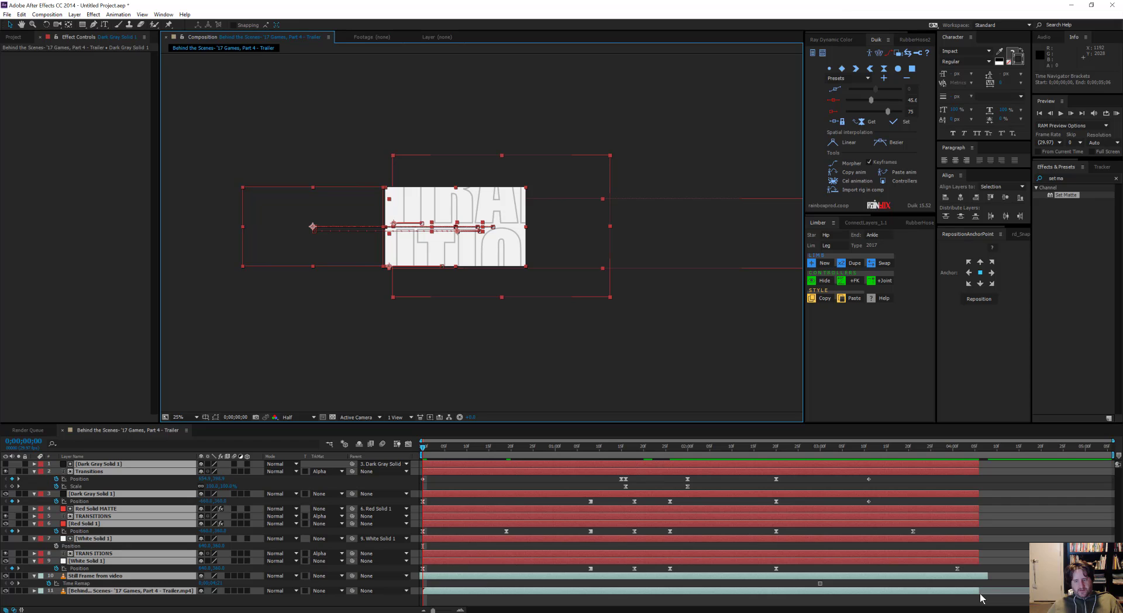
pyautogui.moveTo(996, 592); pyautogui.dragTo(1114, 592)
# Preview the whole transition, and examine the start of the Transitions text's exit around 0;00;02;17.
pyautogui.press('KP_0')
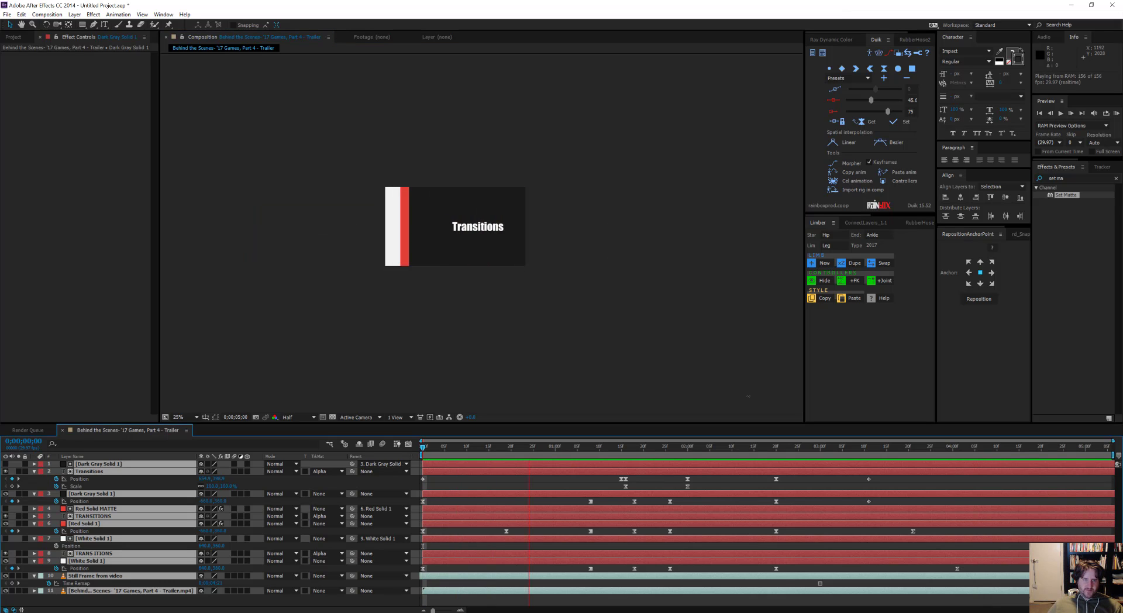
pyautogui.press('space')
pyautogui.press('space')
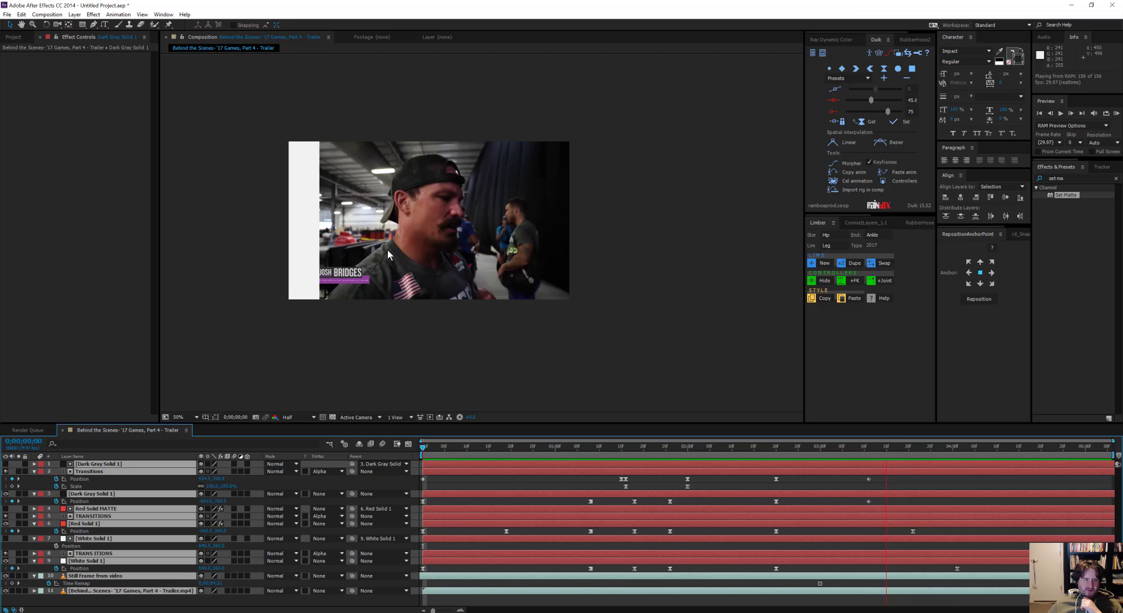
pyautogui.press('space')
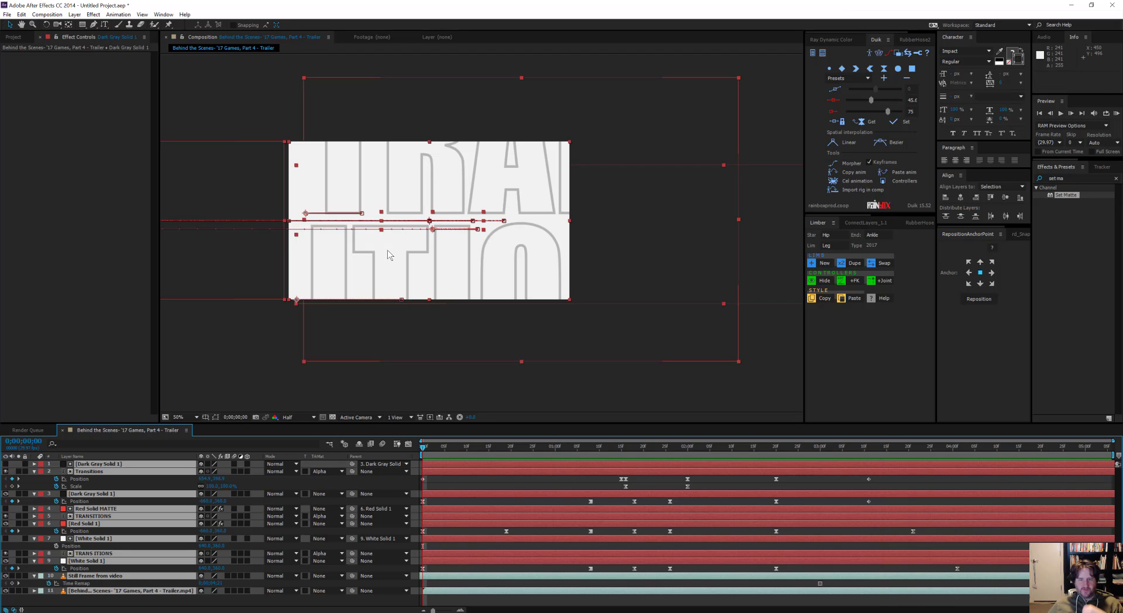
pyautogui.moveTo(775, 449)
pyautogui.mouseDown()
pyautogui.moveTo(871, 450)
pyautogui.moveTo(592, 448)
pyautogui.moveTo(792, 476)
pyautogui.moveTo(760, 478)
pyautogui.mouseUp()
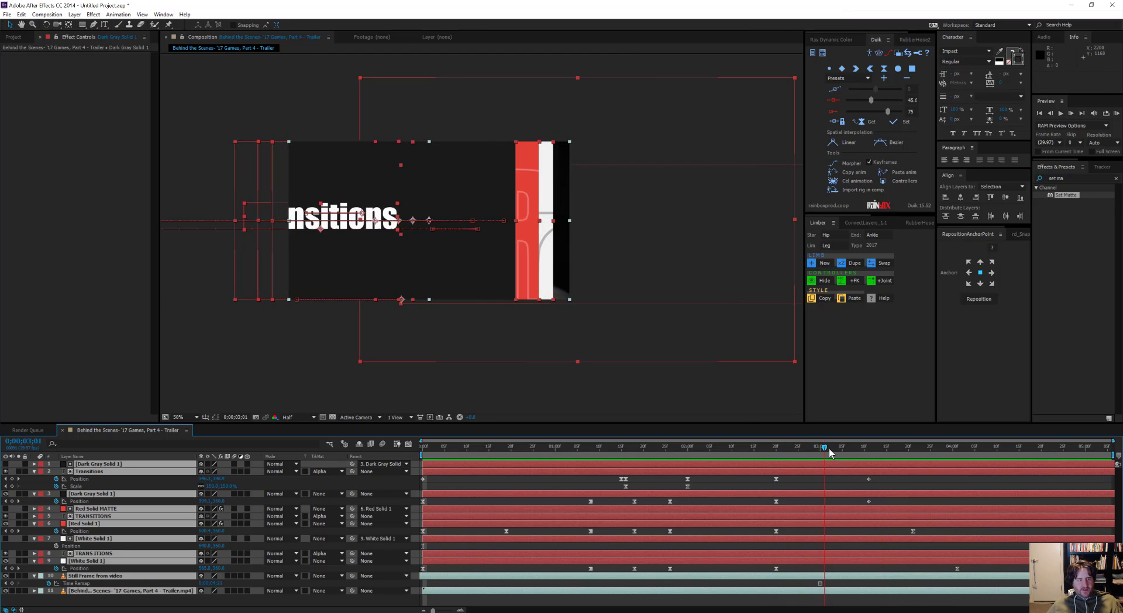
pyautogui.click(791, 479)
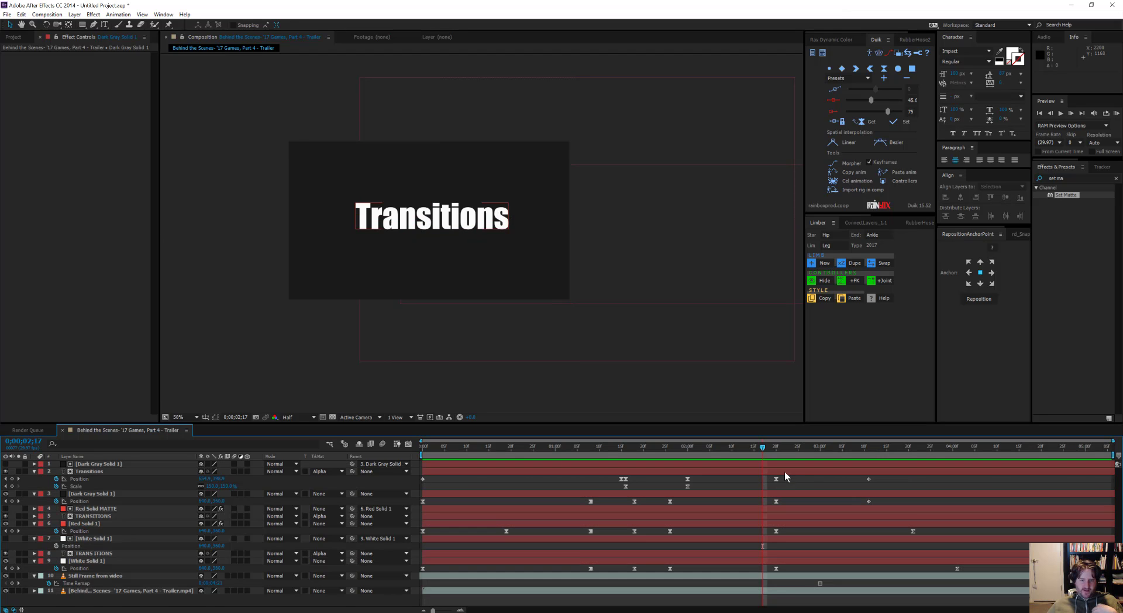
pyautogui.click(506, 287)
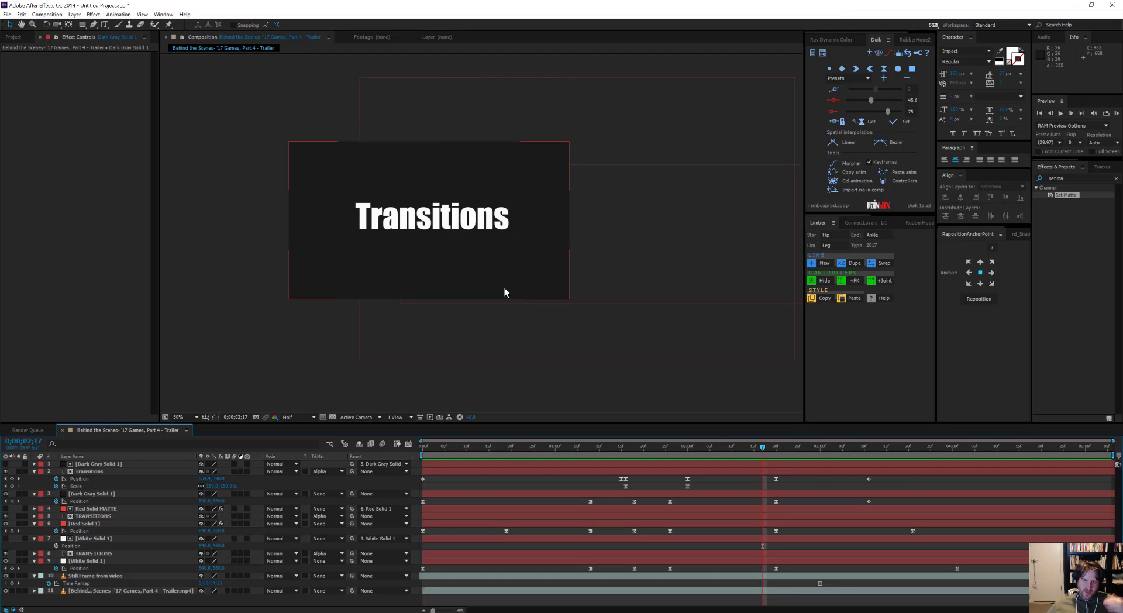
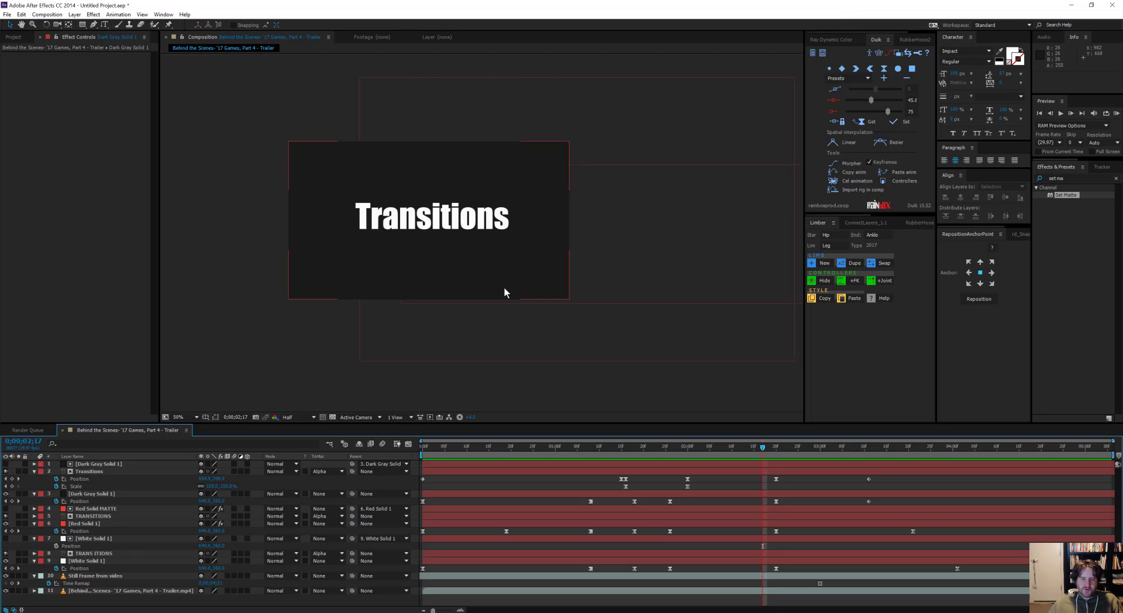
pyautogui.click(633, 334)
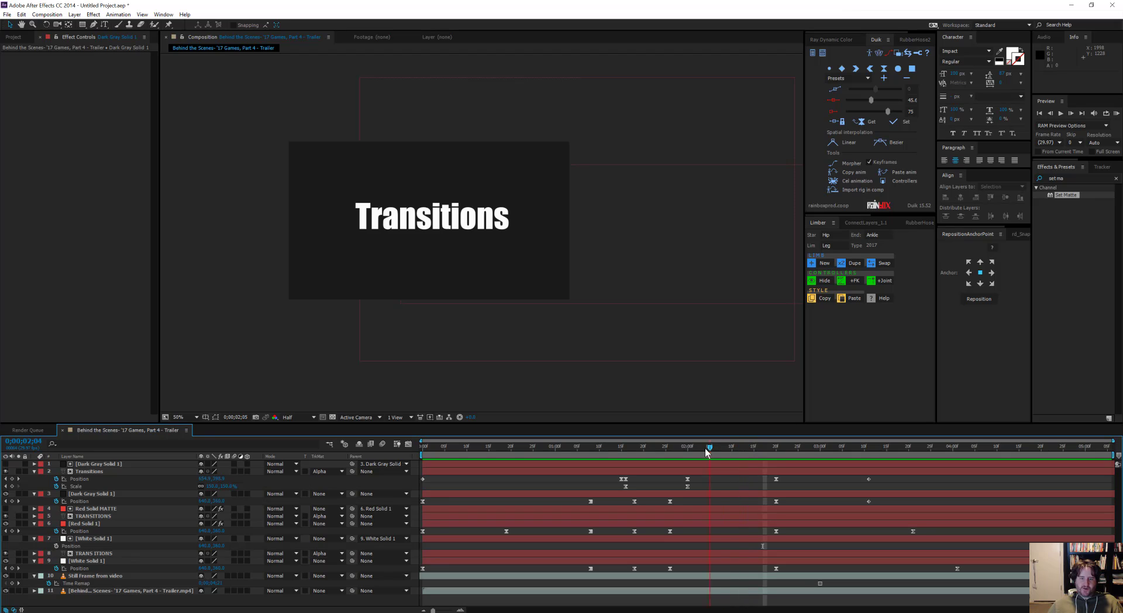
pyautogui.click(741, 449)
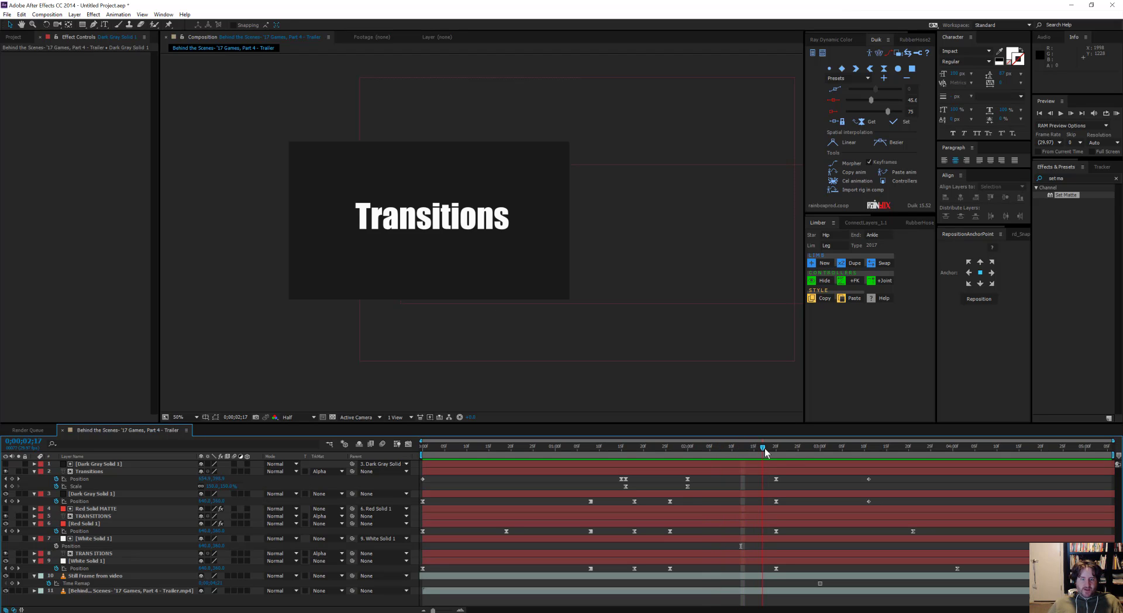
pyautogui.moveTo(765, 449)
pyautogui.mouseDown()
pyautogui.moveTo(896, 449)
pyautogui.moveTo(645, 454)
pyautogui.moveTo(762, 462)
pyautogui.mouseUp()
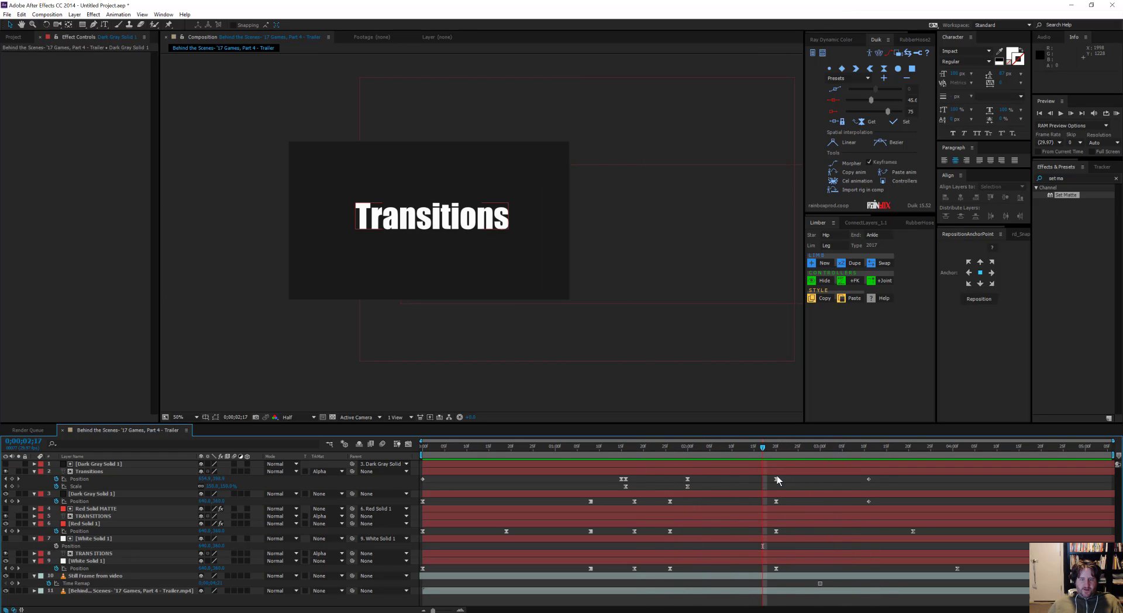
# Try a copy of the Transitions text's 0;00;02;20 position keyframe at 0;00;02;17, and undo the paste.
pyautogui.click(776, 480)
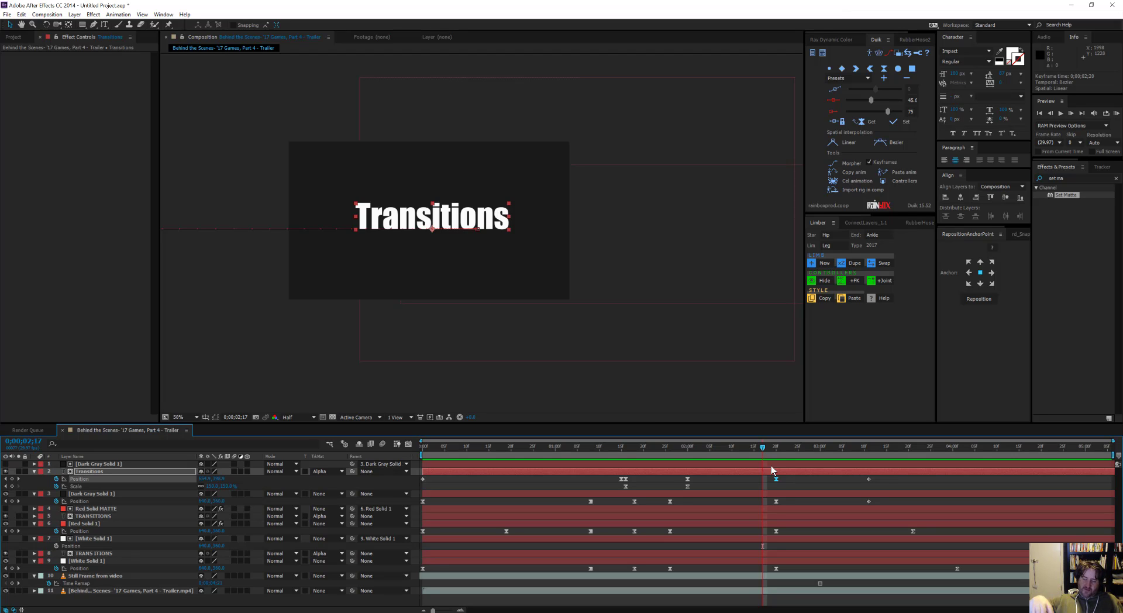
pyautogui.press('.')
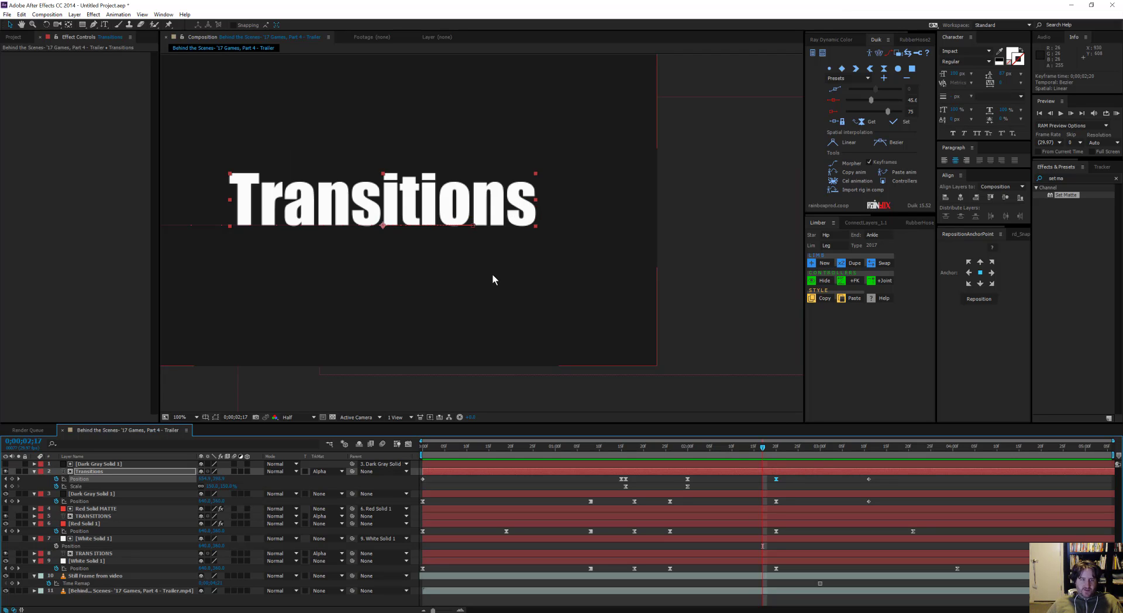
pyautogui.hotkey('ctrl', 'v')
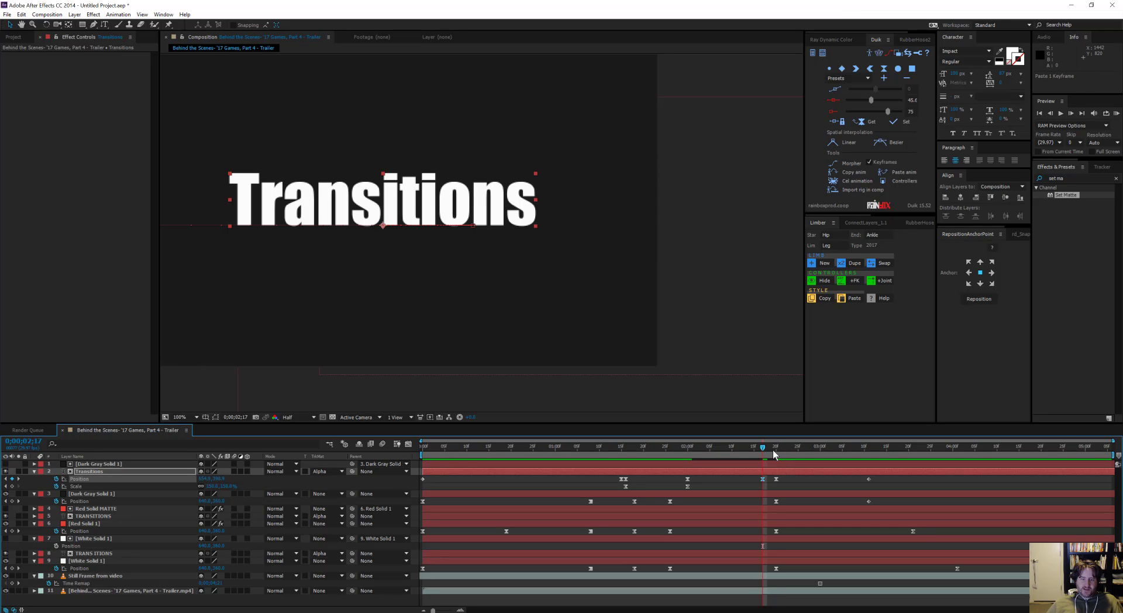
pyautogui.click(777, 448)
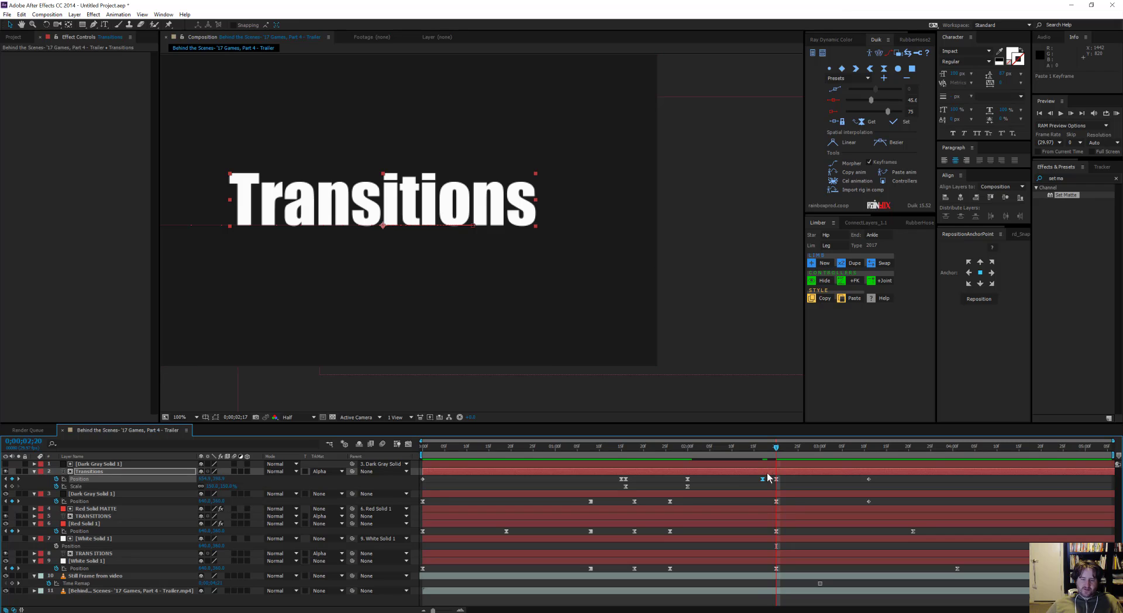
pyautogui.hotkey('ctrl', 'z')
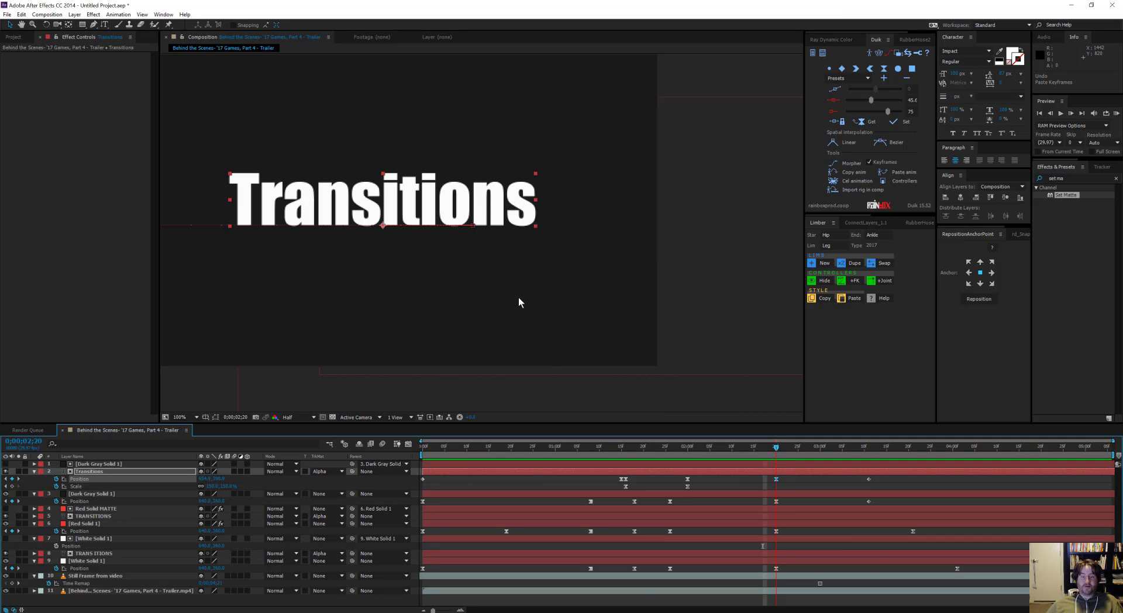
# Copy the Transitions text's 0;00;02;20 position keyframe to 0;00;02;18, and nudge the text 6 pixels right at 0;00;02;20.
pyautogui.moveTo(770, 447)
pyautogui.mouseDown()
pyautogui.moveTo(827, 451)
pyautogui.moveTo(776, 455)
pyautogui.mouseUp()
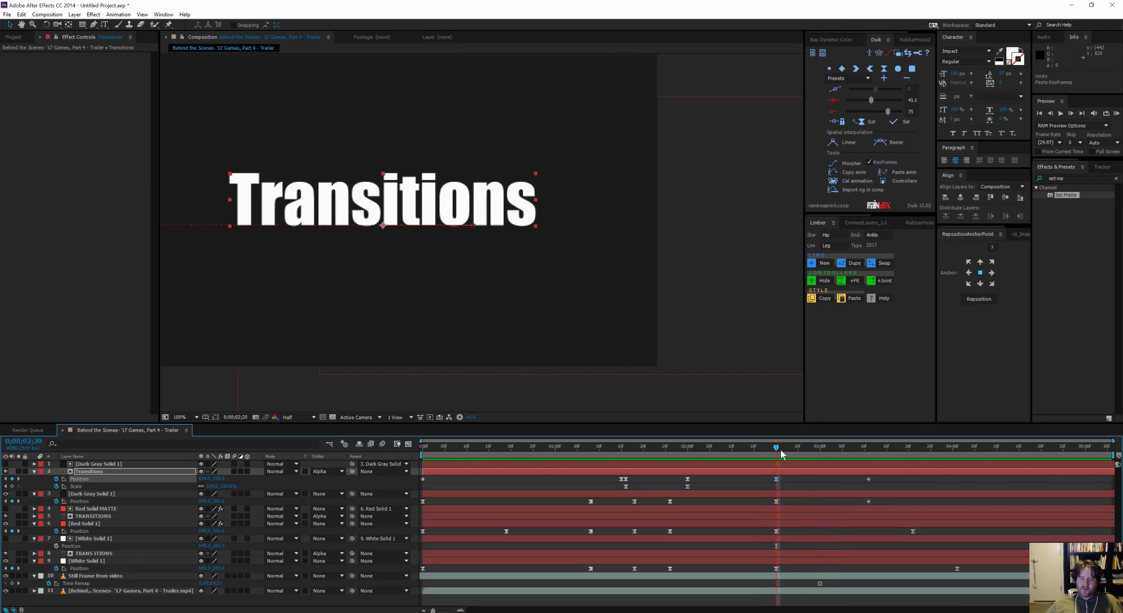
pyautogui.hotkey('ctrl', 'c')
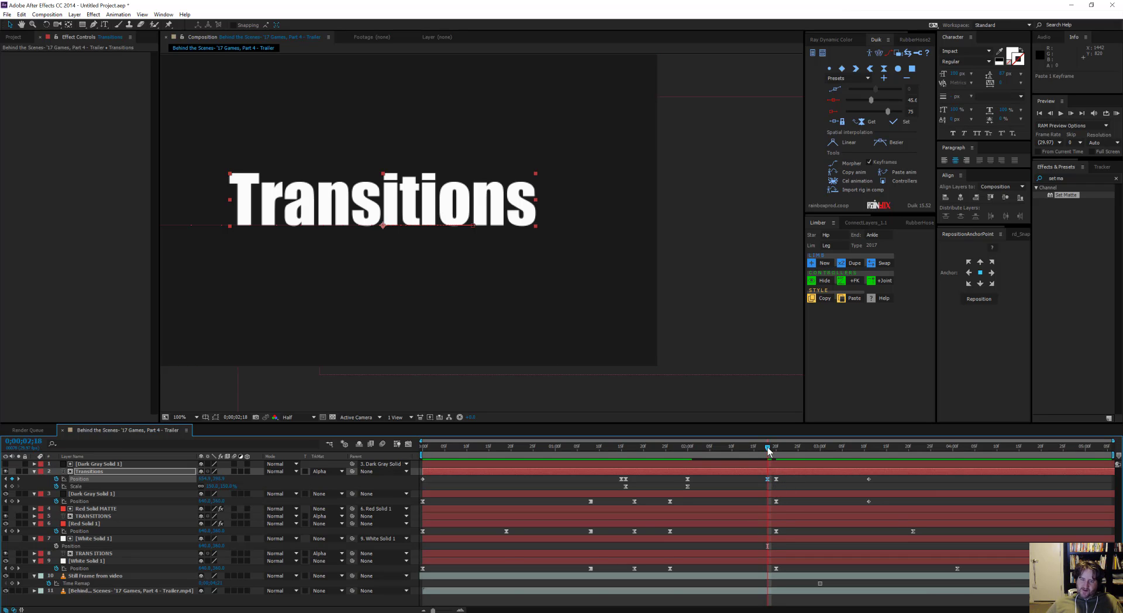
pyautogui.click(777, 479)
pyautogui.press('Right')
pyautogui.press('Right')
pyautogui.press('Right')
pyautogui.press('Right')
pyautogui.press('Right')
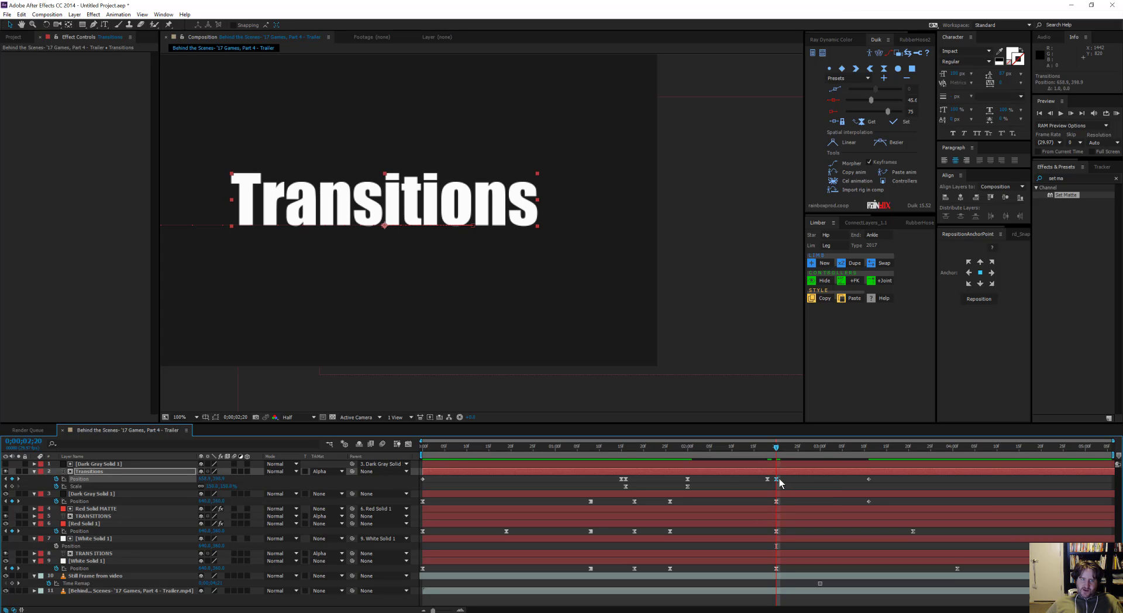
pyautogui.press('Right')
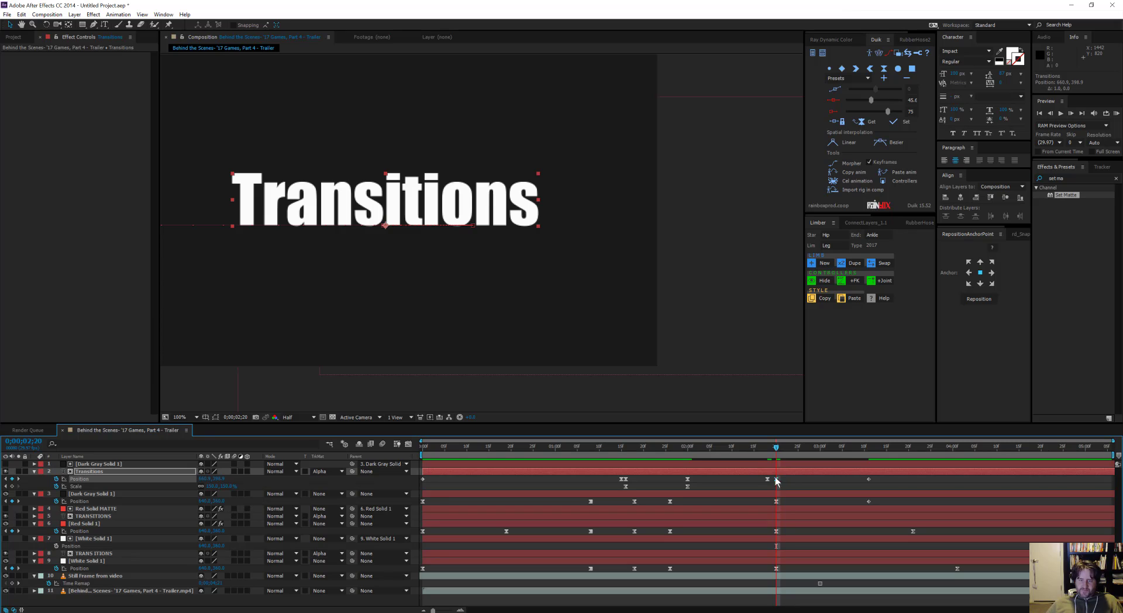
# Move the nudged Transitions position keyframe to 0;00;02;23, and preview with the work area starting at 0;00;02;07.
pyautogui.moveTo(776, 480); pyautogui.dragTo(789, 479)
pyautogui.press(',')
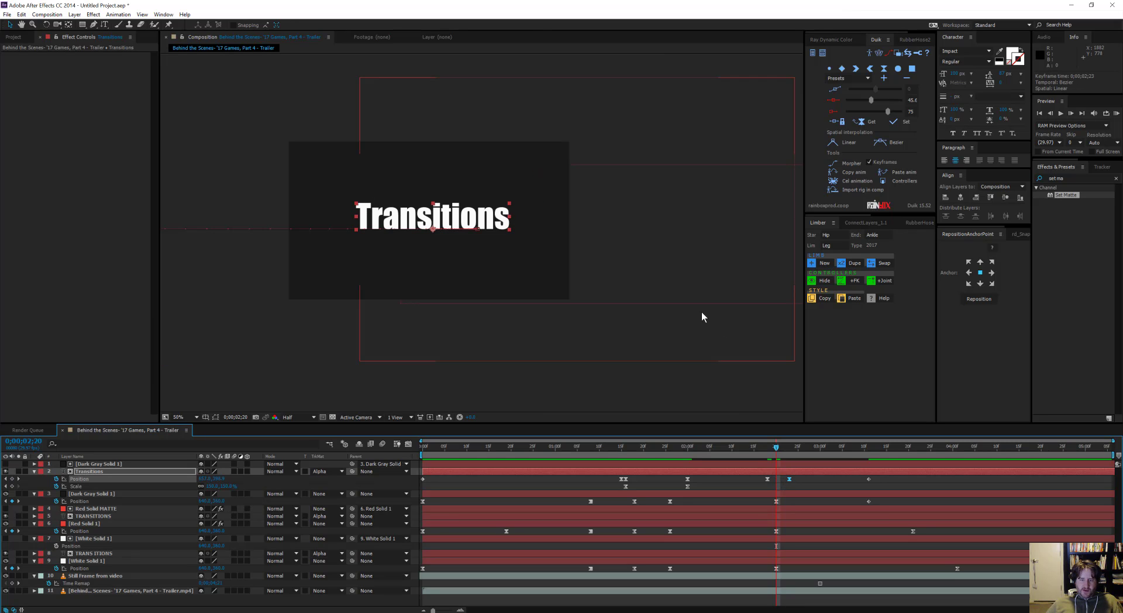
pyautogui.click(717, 448)
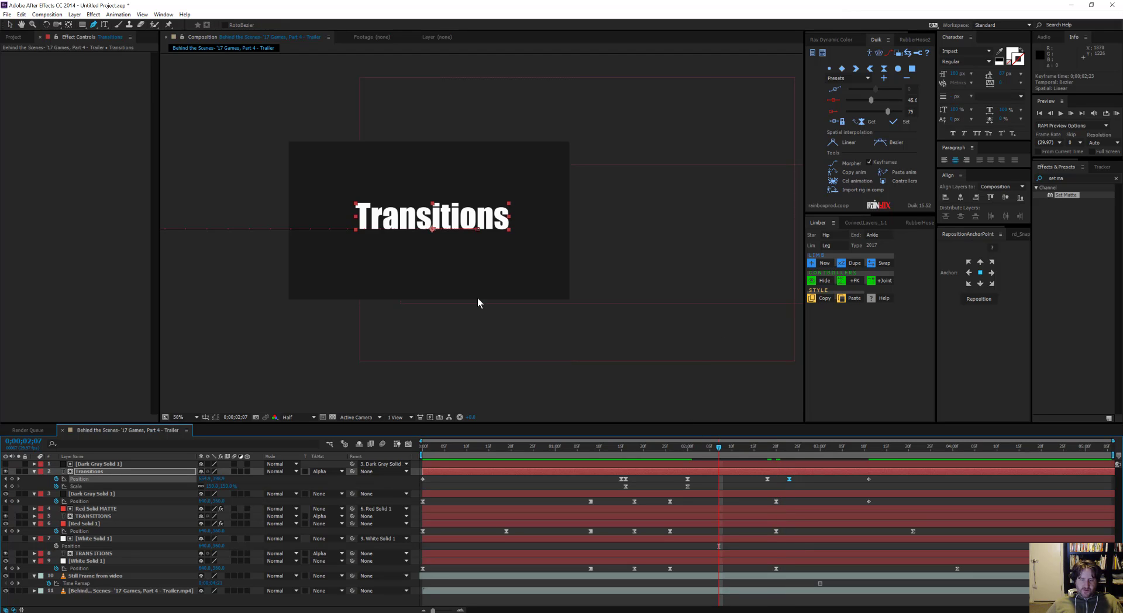
pyautogui.press('space')
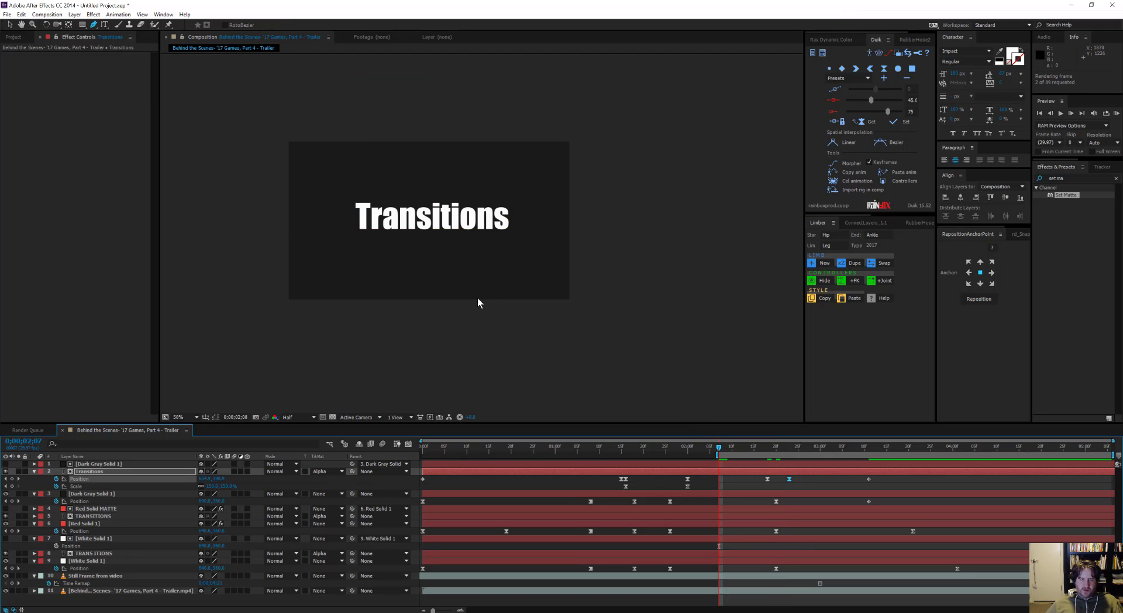
pyautogui.press('space')
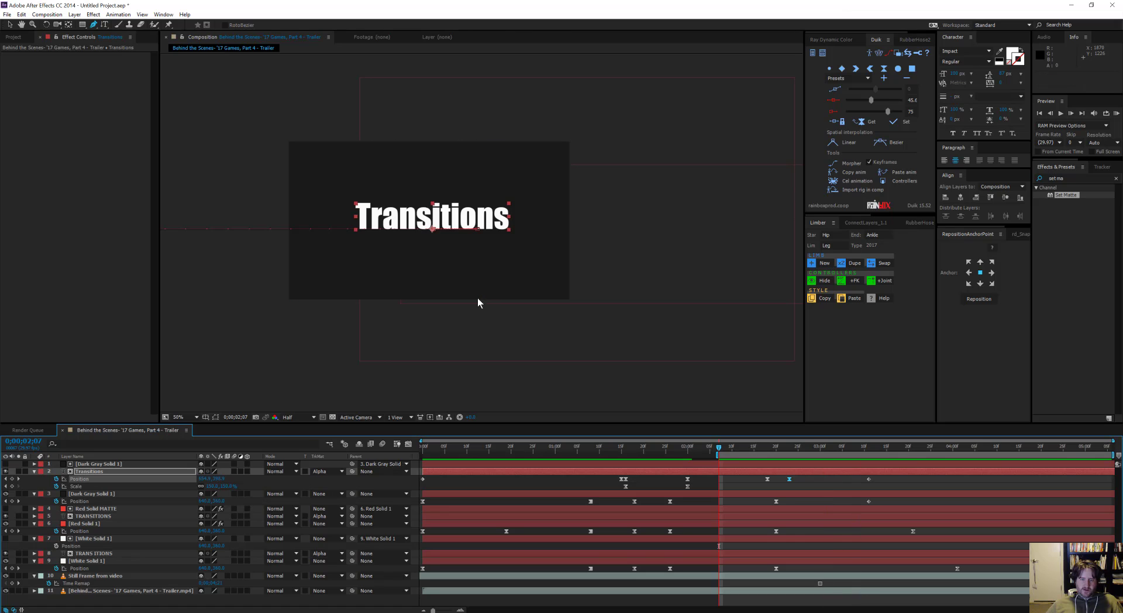
# Shift the last two position keyframes before the Transitions text's exit earlier together, placing the nudged one at 0;00;02;19.
pyautogui.moveTo(743, 444); pyautogui.dragTo(789, 469)
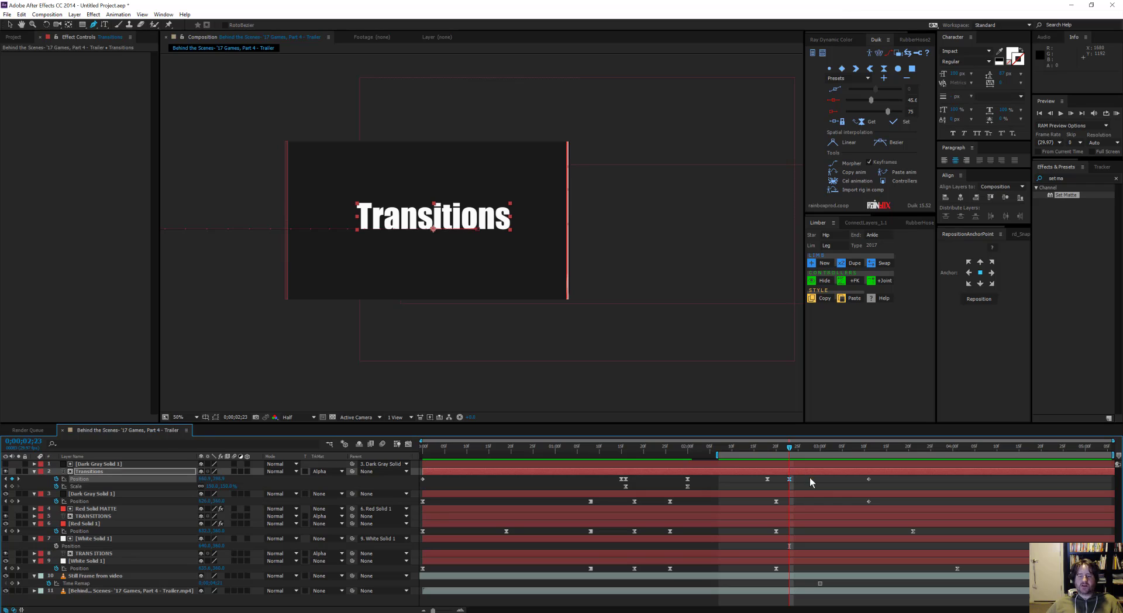
pyautogui.moveTo(740, 481); pyautogui.dragTo(779, 485)
pyautogui.moveTo(743, 446); pyautogui.dragTo(782, 498)
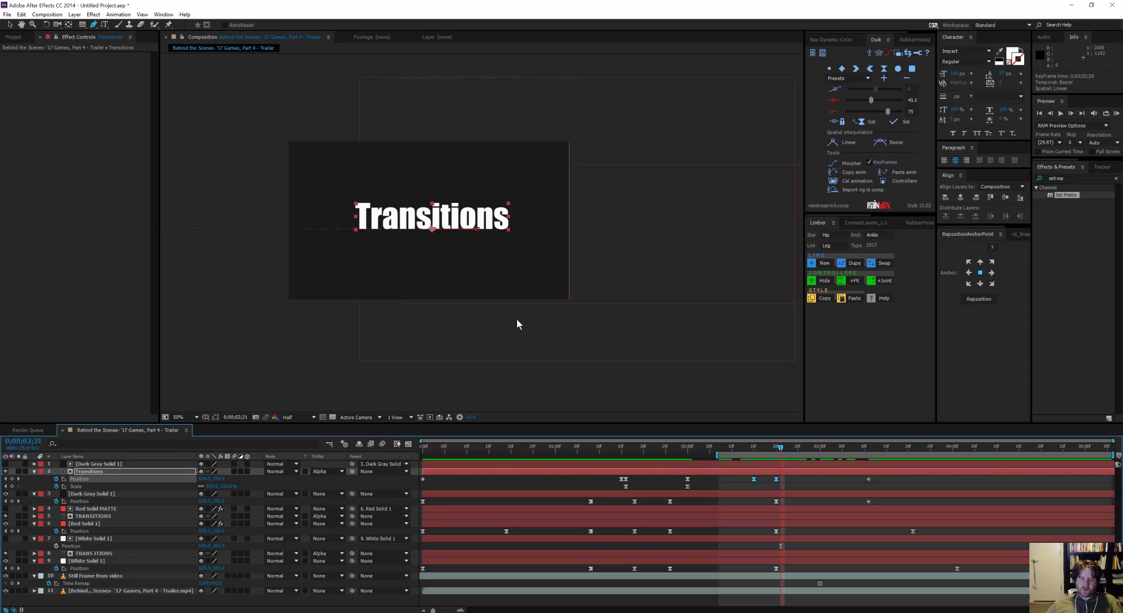
pyautogui.moveTo(776, 479); pyautogui.dragTo(772, 480)
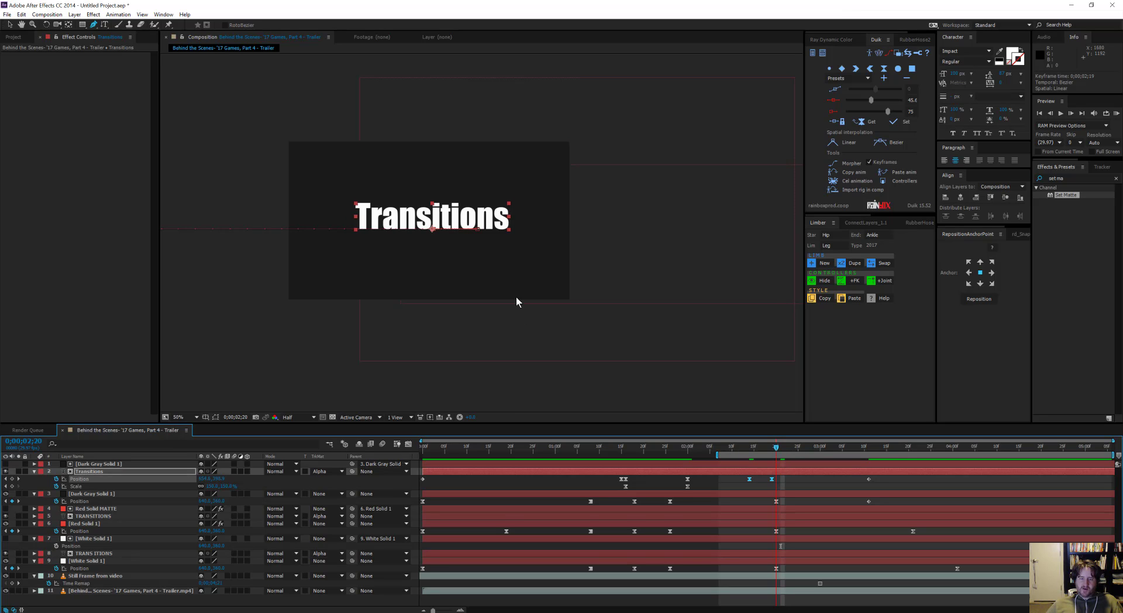
pyautogui.click(772, 448)
pyautogui.click(773, 479)
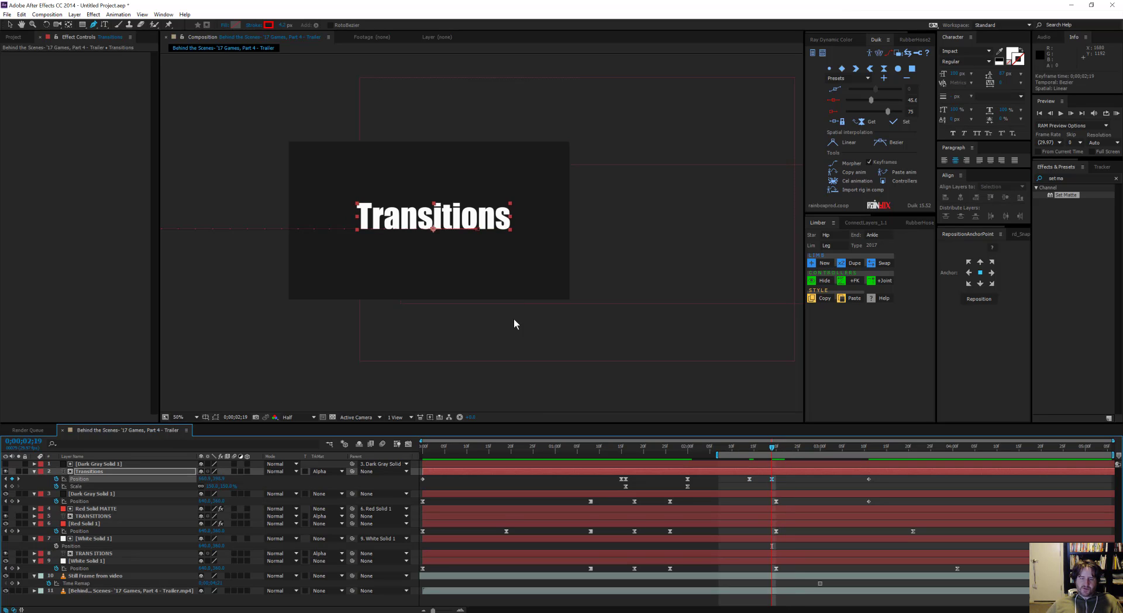
# Examine the Transitions text's position as a value graph around the 0;00;02;19 keyframe.
pyautogui.click(408, 444)
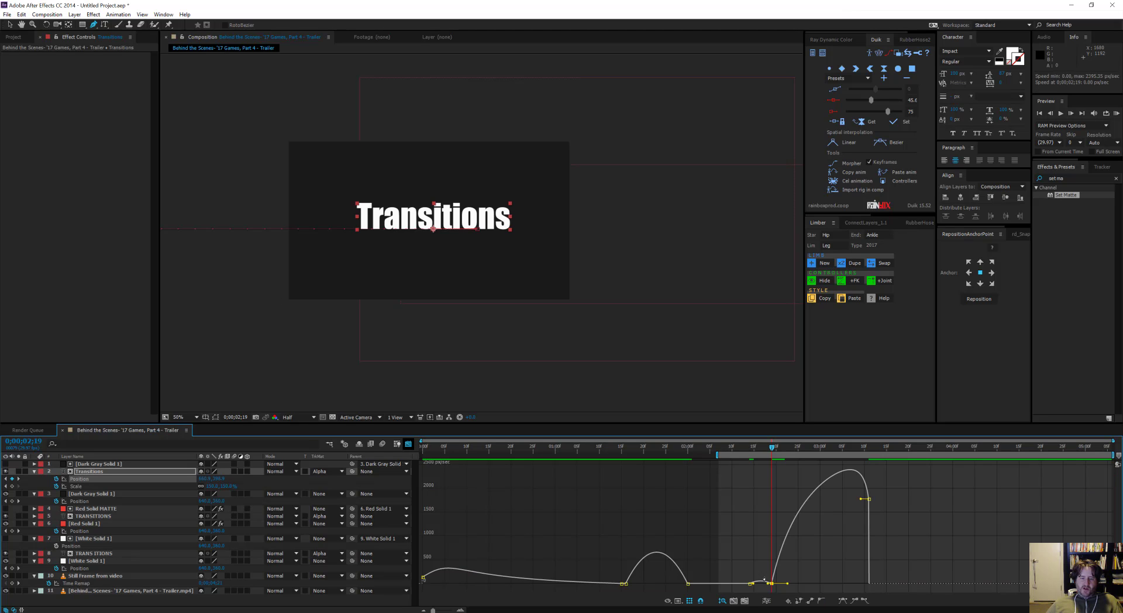
pyautogui.click(678, 601)
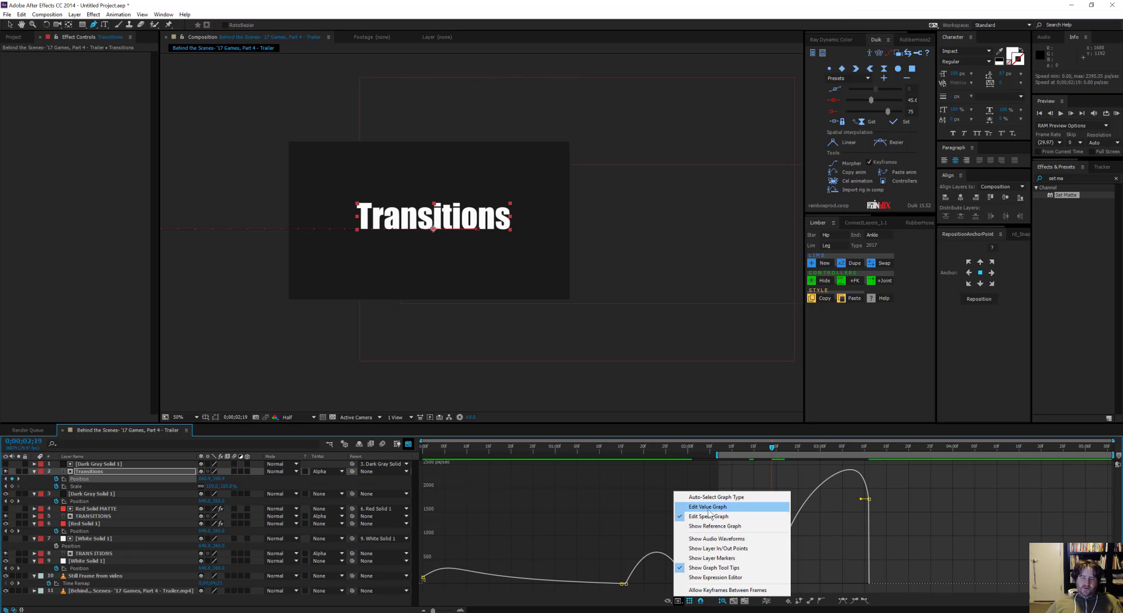
pyautogui.click(709, 506)
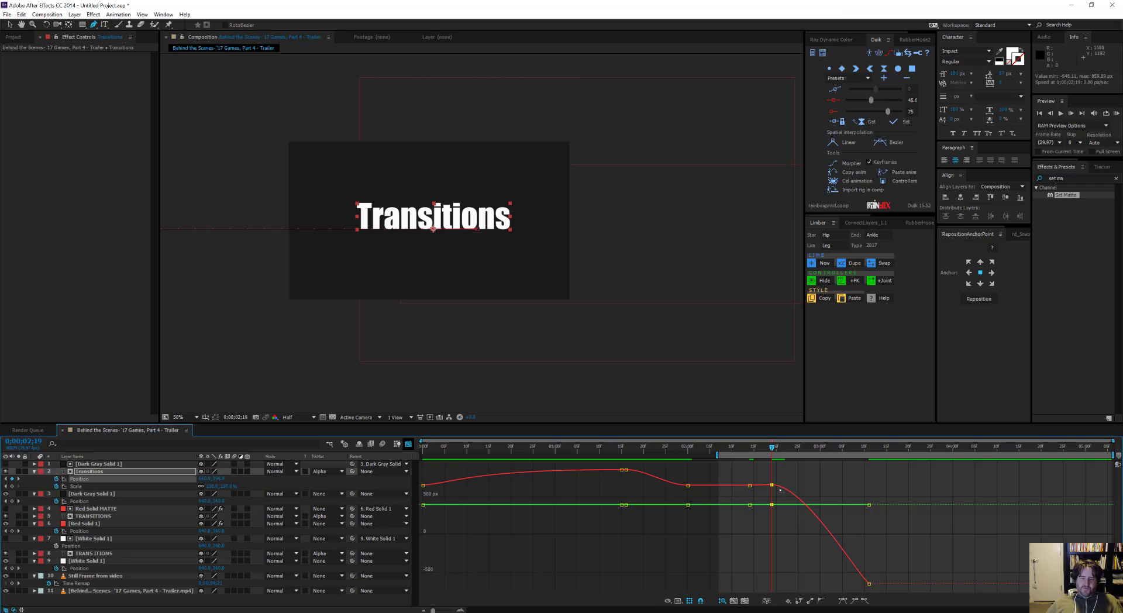
pyautogui.press('=')
pyautogui.press('=')
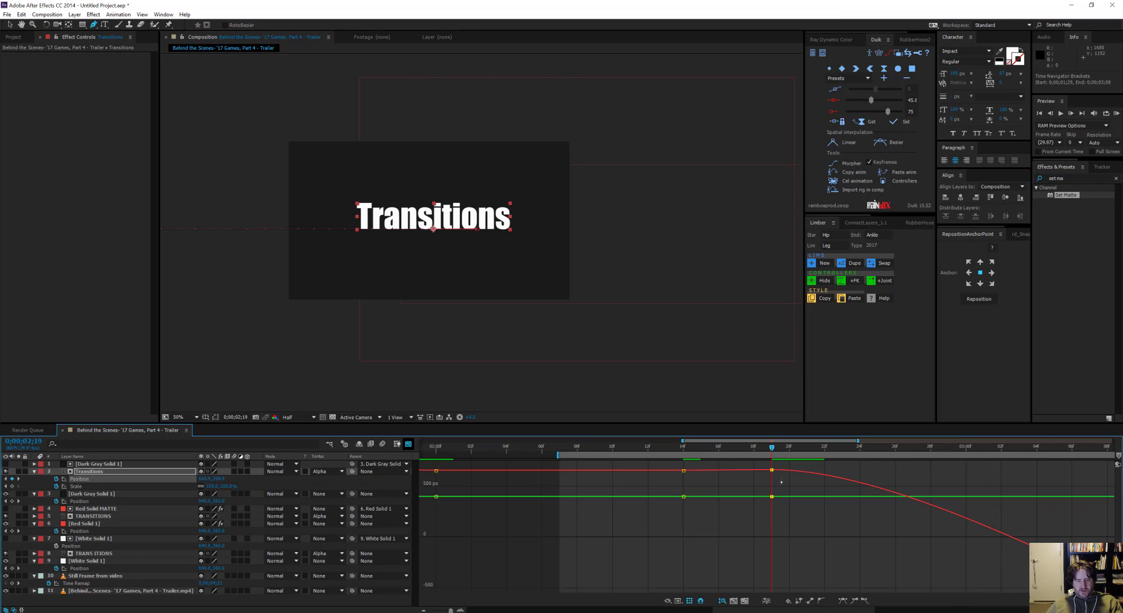
pyautogui.moveTo(803, 466); pyautogui.dragTo(647, 509)
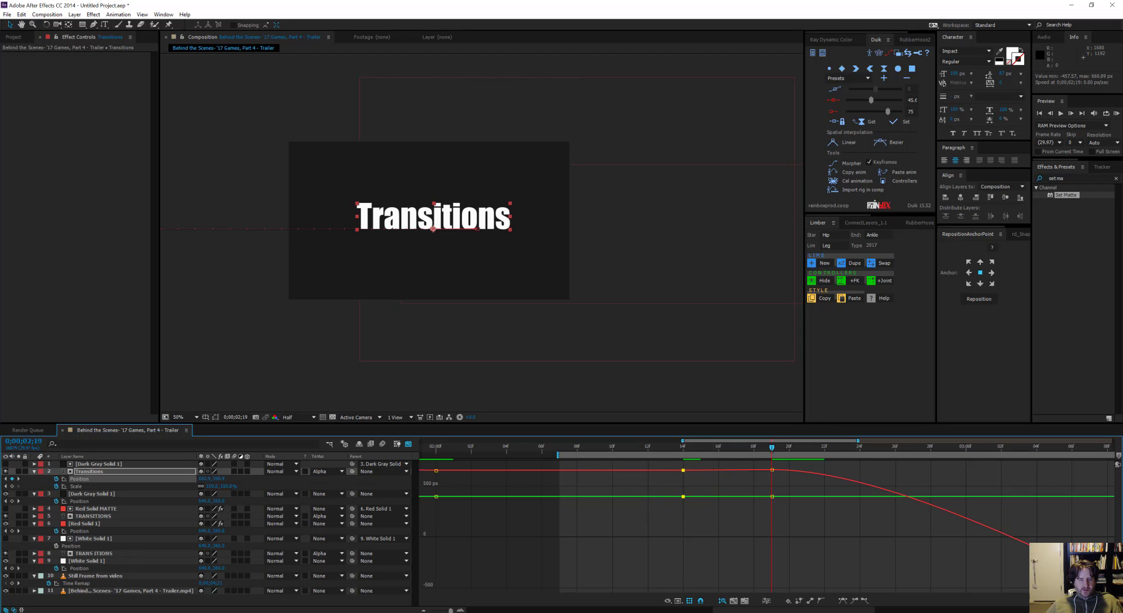
pyautogui.moveTo(766, 447); pyautogui.dragTo(789, 486)
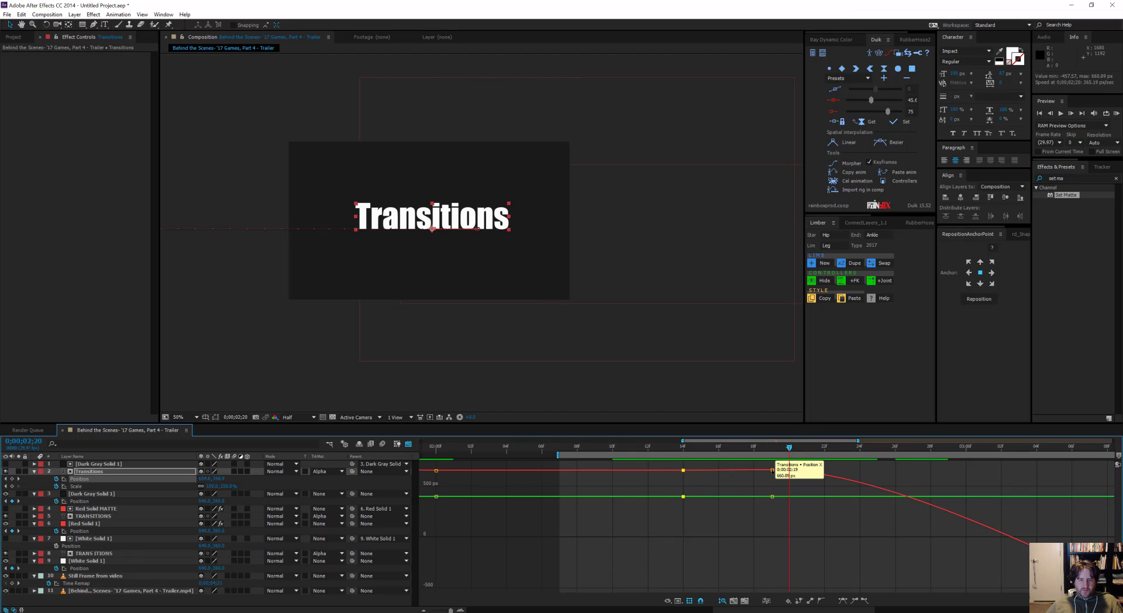
# Link Duik's incoming and outgoing ease, set it to 75 for the Transitions position keyframe at 0;00;02;19, and preview the transition.
pyautogui.click(772, 470)
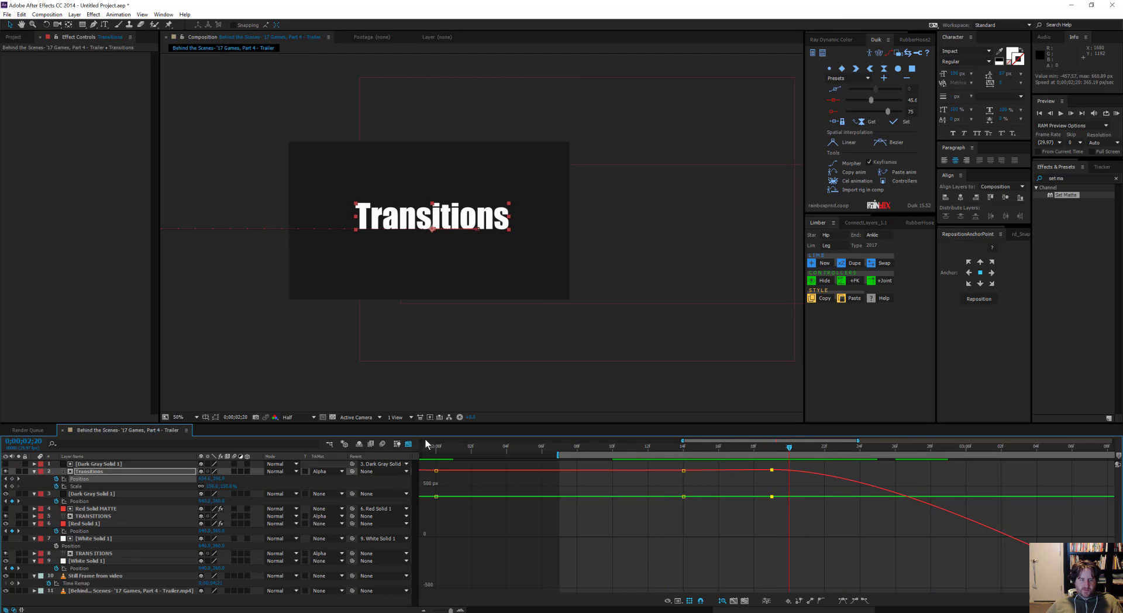
pyautogui.hotkey('shift', 'F3')
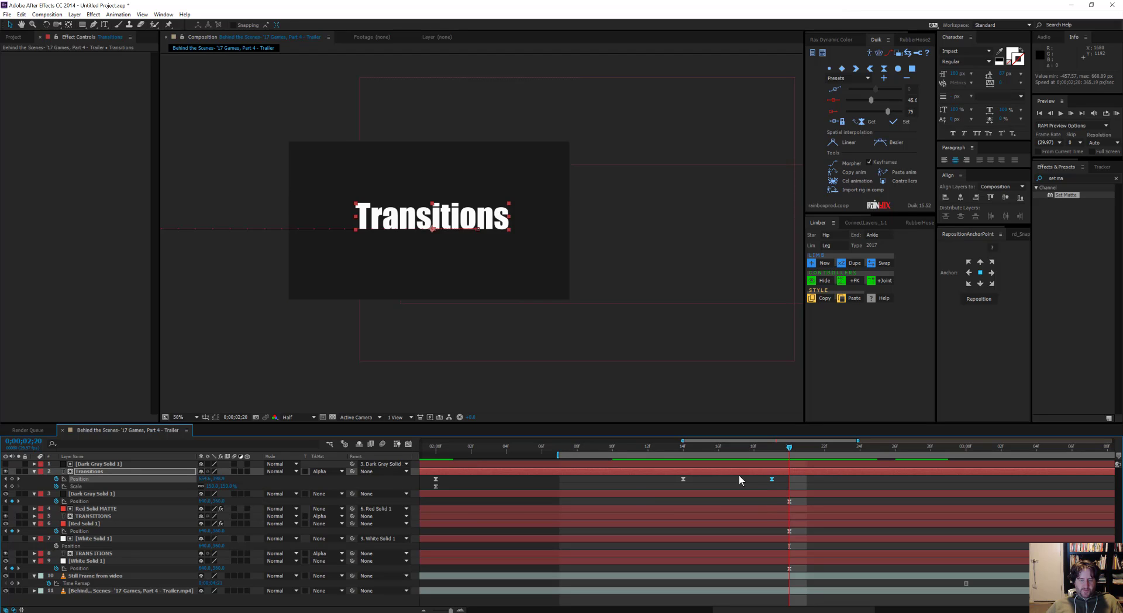
pyautogui.click(838, 124)
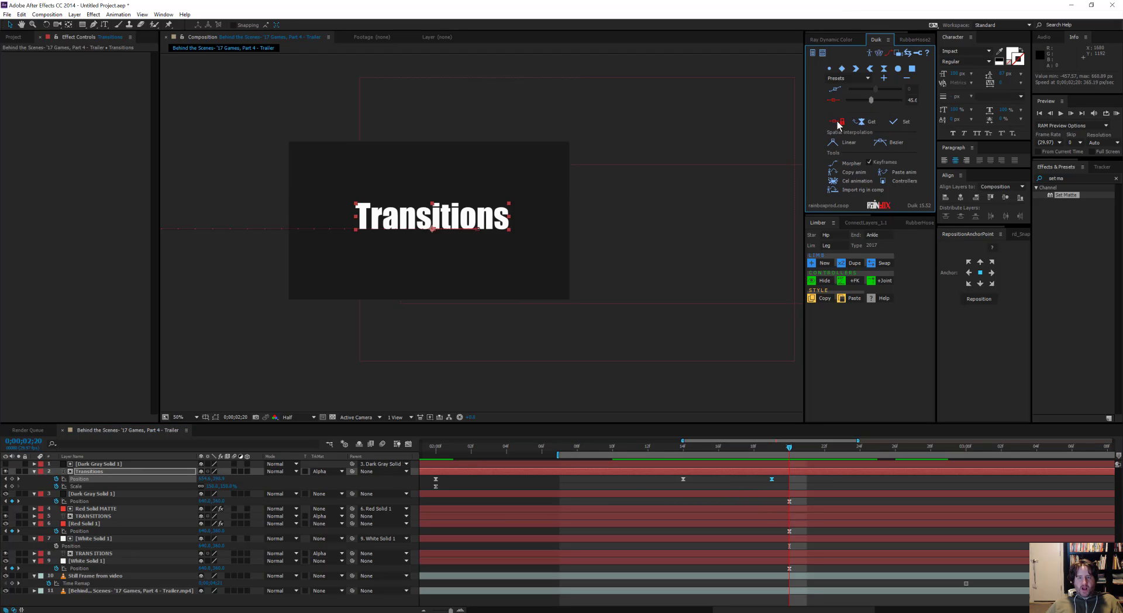
pyautogui.click(890, 102)
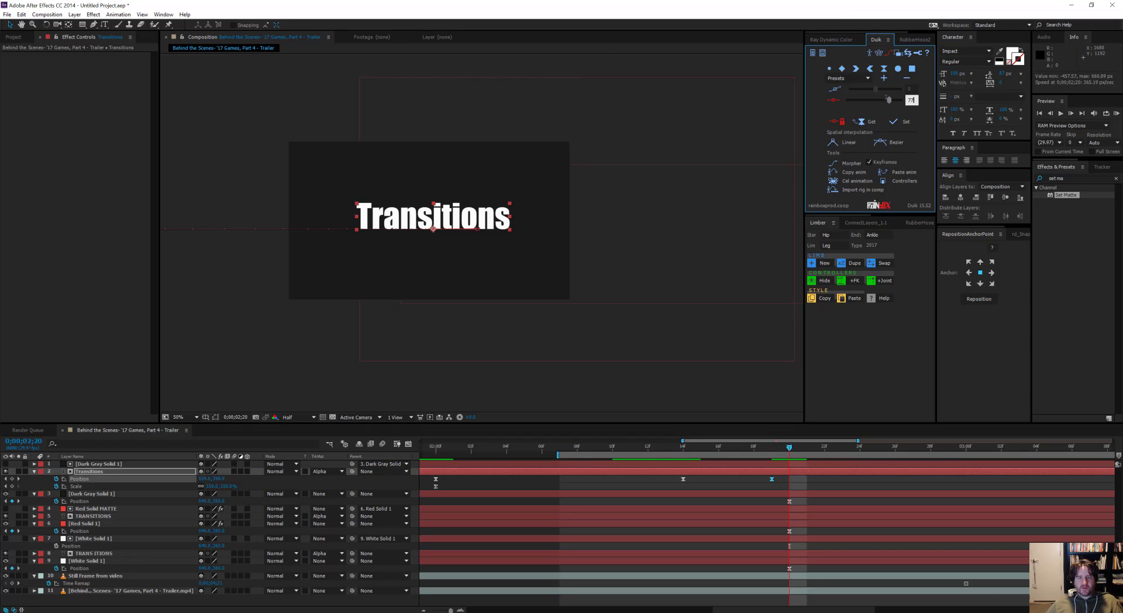
pyautogui.click(887, 100)
pyautogui.press('KP_0')
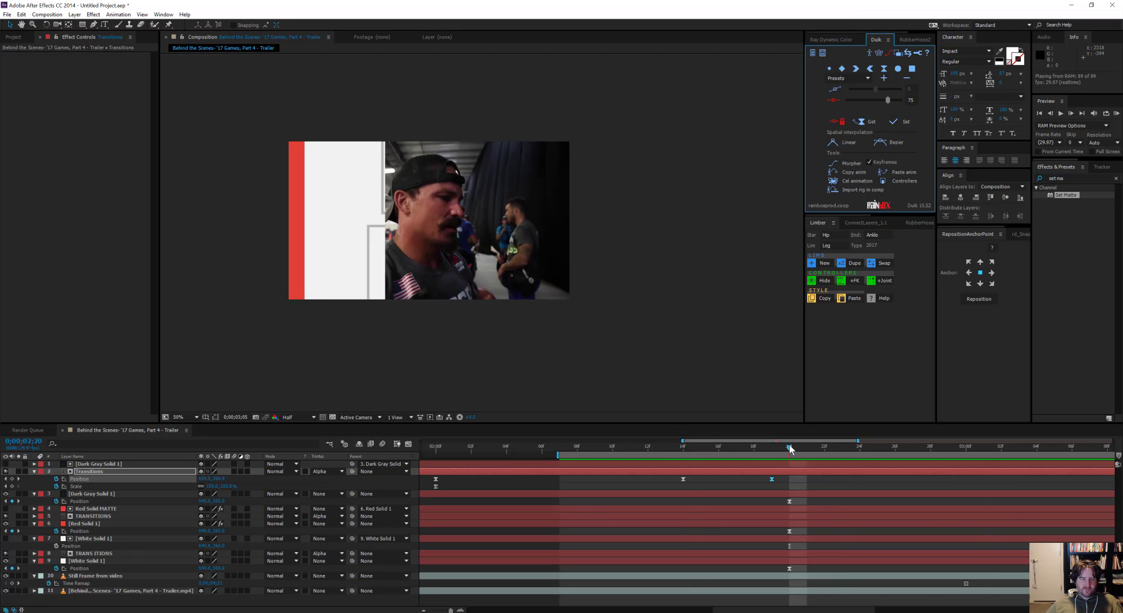
# Move the Transitions position keyframe just before the 0;00;02;19 one earlier, to 0;00;02;10.
pyautogui.moveTo(788, 448); pyautogui.dragTo(631, 445)
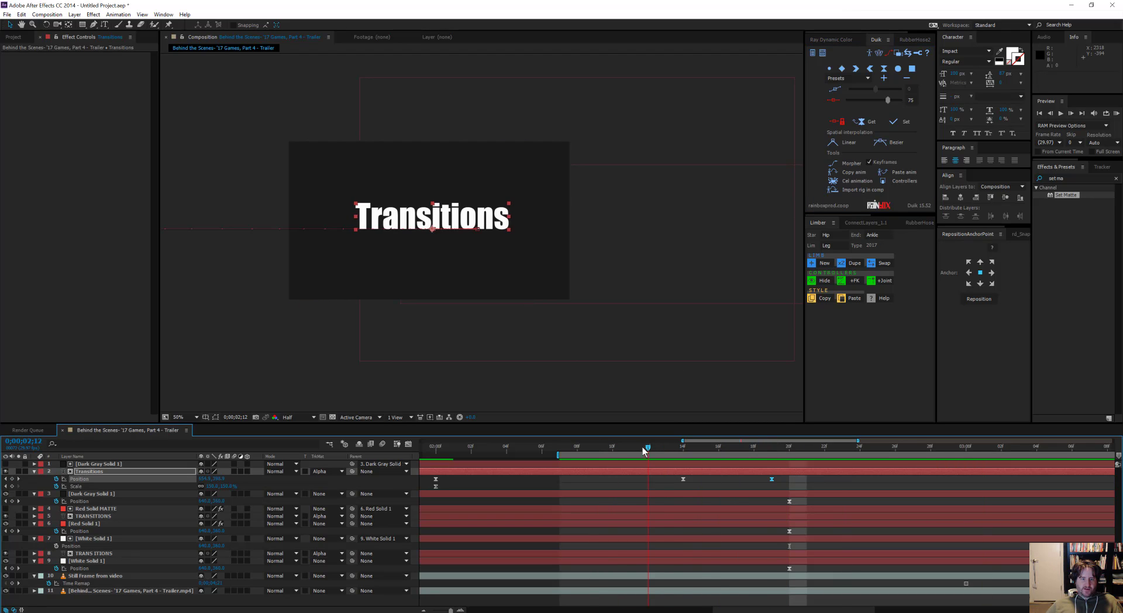
pyautogui.click(669, 479)
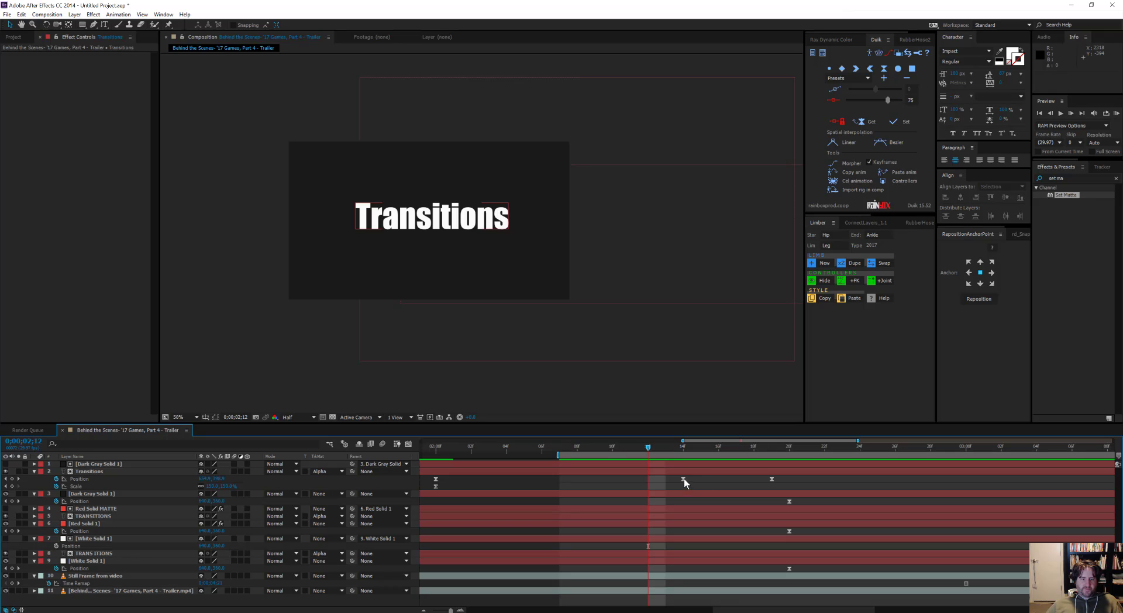
pyautogui.moveTo(683, 479); pyautogui.dragTo(613, 479)
pyautogui.press('pagedown')
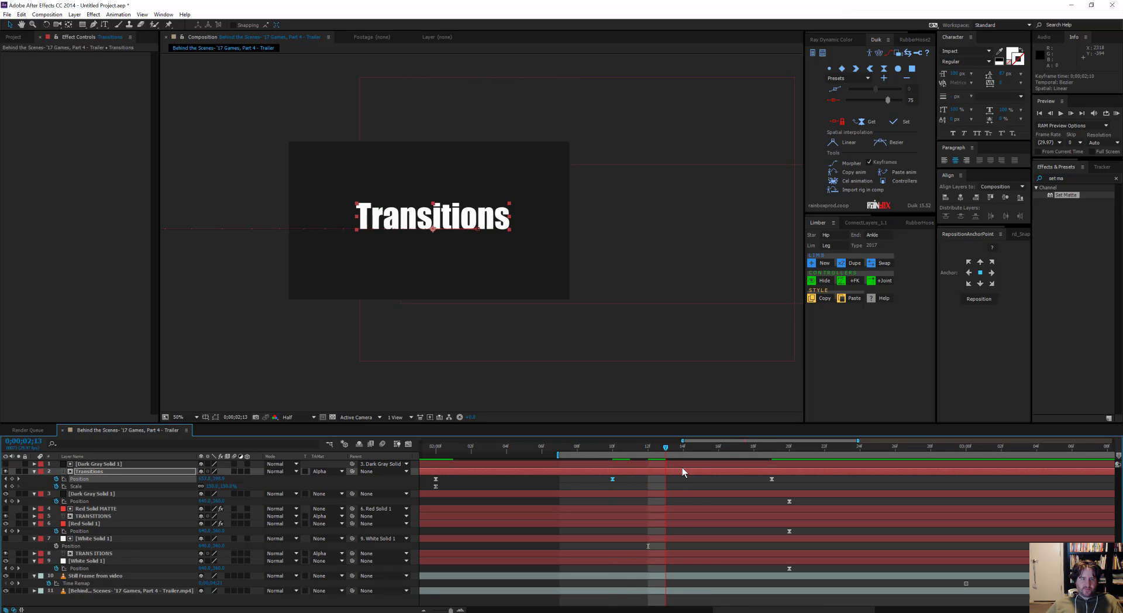
# Nudge the Transitions text farther right at its 0;00;02;19 position keyframe and preview the anticipation.
pyautogui.moveTo(768, 479)
pyautogui.mouseDown()
pyautogui.moveTo(1063, 489)
pyautogui.moveTo(781, 481)
pyautogui.mouseUp()
pyautogui.hotkey('shift', 'Right')
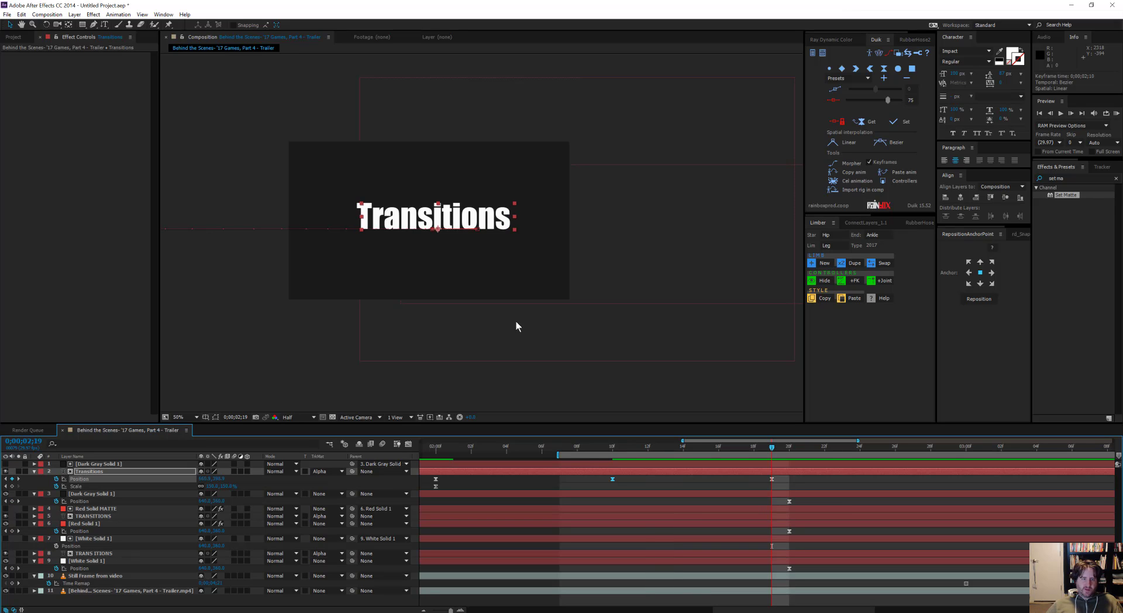
pyautogui.press('space')
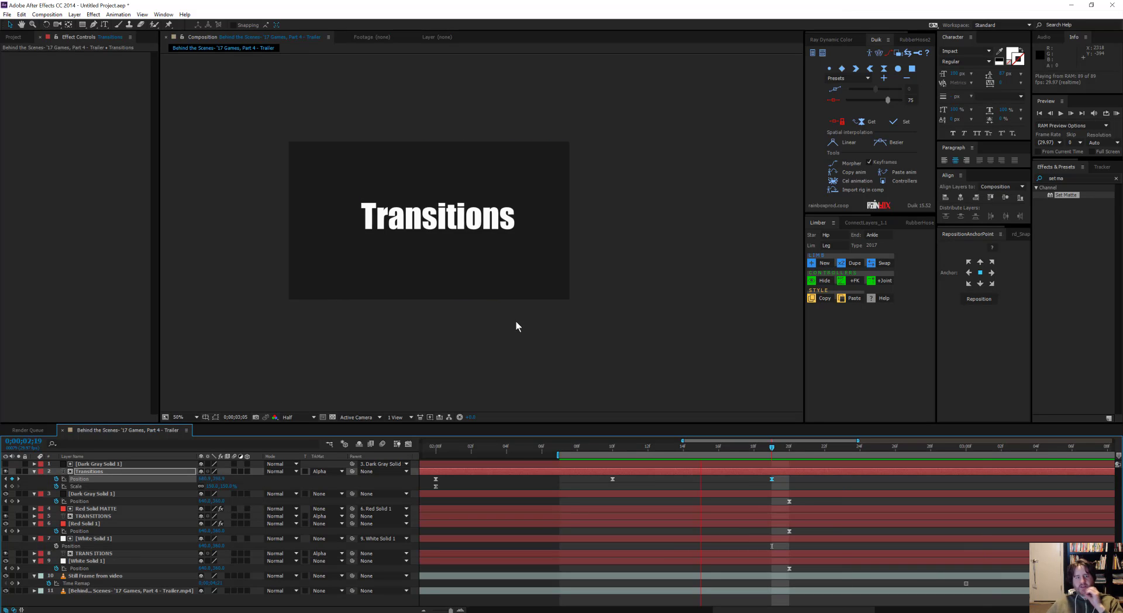
pyautogui.press('space')
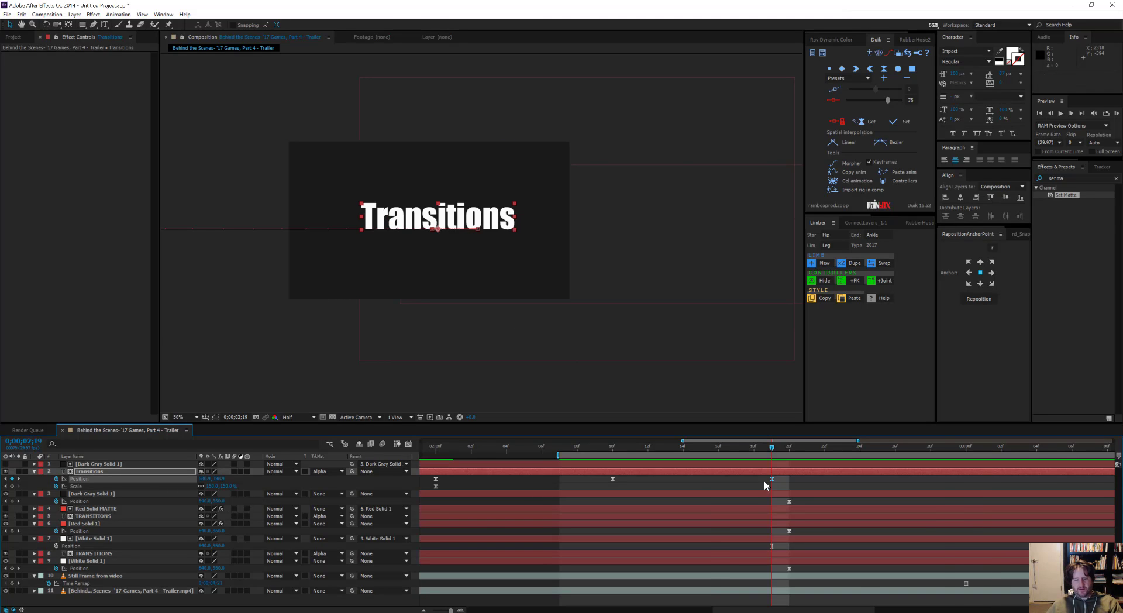
# Preview the whole transition with the work area starting at 0;00;00;28.
pyautogui.press('-')
pyautogui.press('-')
pyautogui.moveTo(772, 447); pyautogui.dragTo(546, 435)
pyautogui.press('b')
pyautogui.press('KP_0')
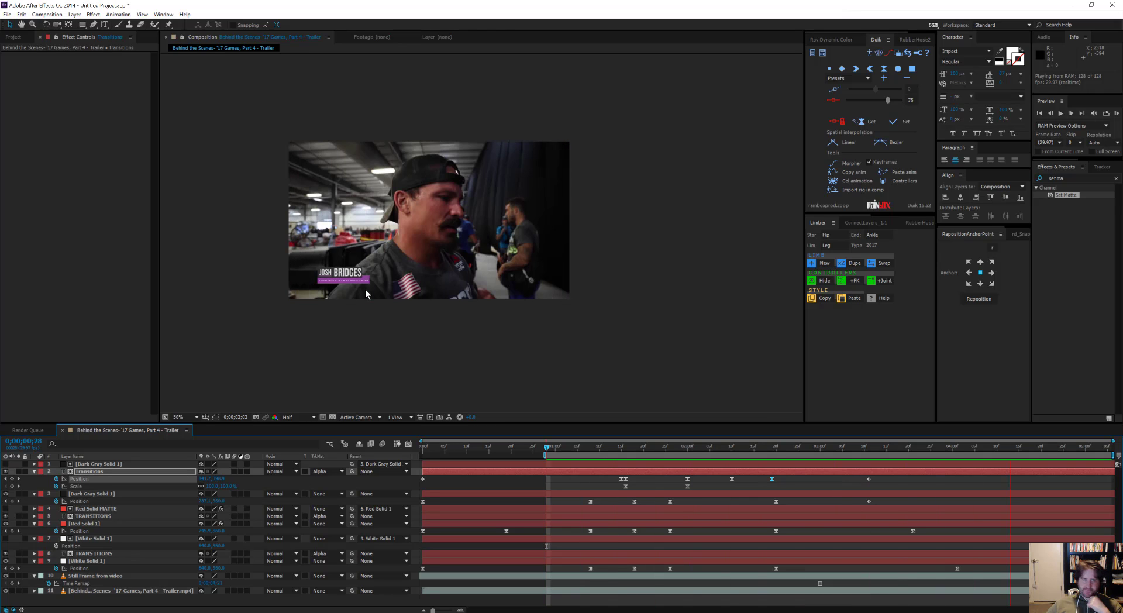
pyautogui.press('space')
# Solo the reference trailer video and examine the logo's exit from 0;00;02;24 to 0;00;03;04.
pyautogui.moveTo(546, 447); pyautogui.dragTo(803, 485)
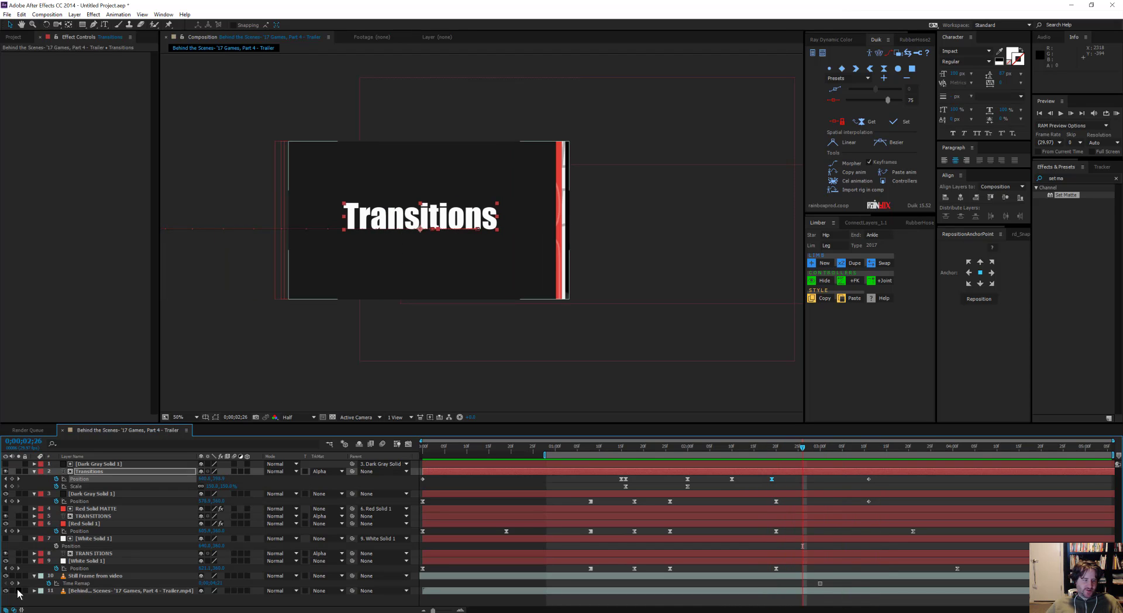
pyautogui.click(18, 590)
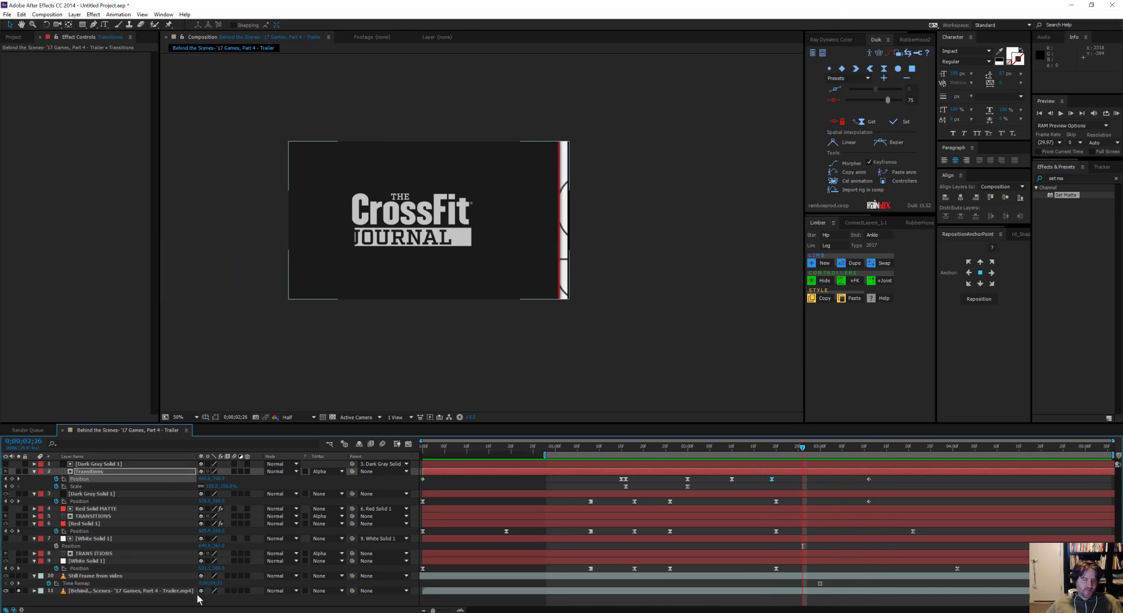
pyautogui.moveTo(798, 444)
pyautogui.mouseDown()
pyautogui.moveTo(739, 452)
pyautogui.moveTo(812, 465)
pyautogui.moveTo(794, 462)
pyautogui.mouseUp()
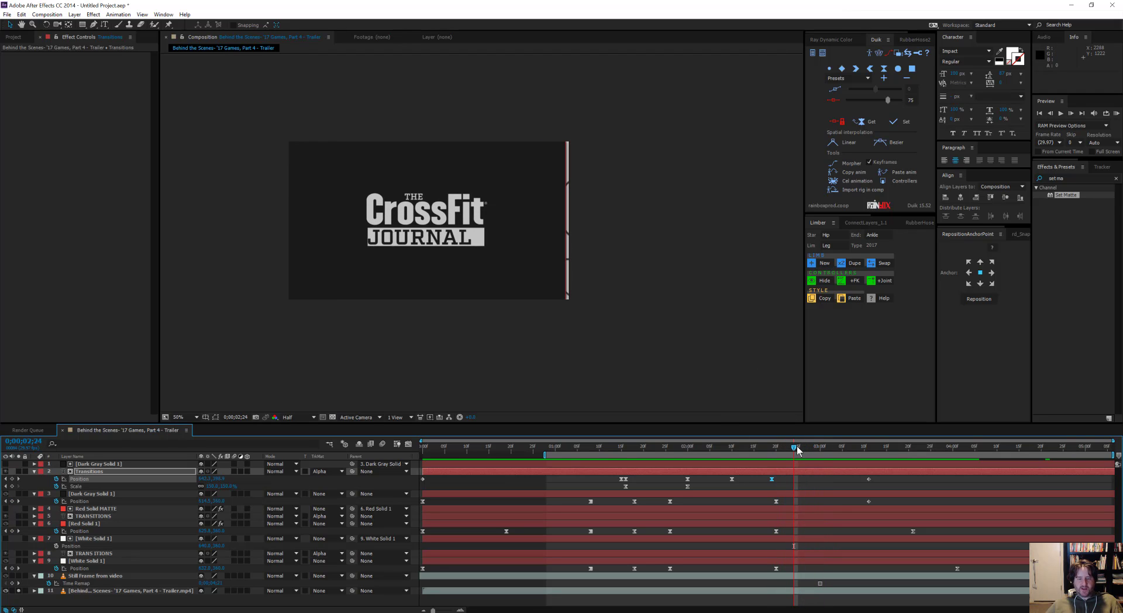
pyautogui.moveTo(796, 447)
pyautogui.mouseDown()
pyautogui.moveTo(834, 454)
pyautogui.moveTo(803, 456)
pyautogui.mouseUp()
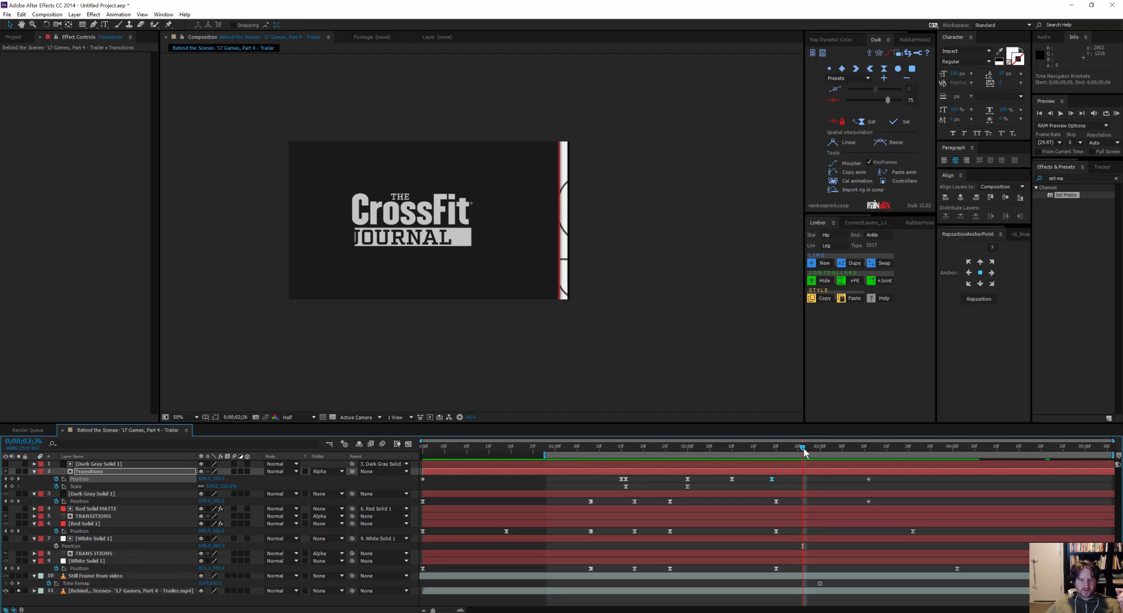
pyautogui.moveTo(804, 448); pyautogui.dragTo(838, 451)
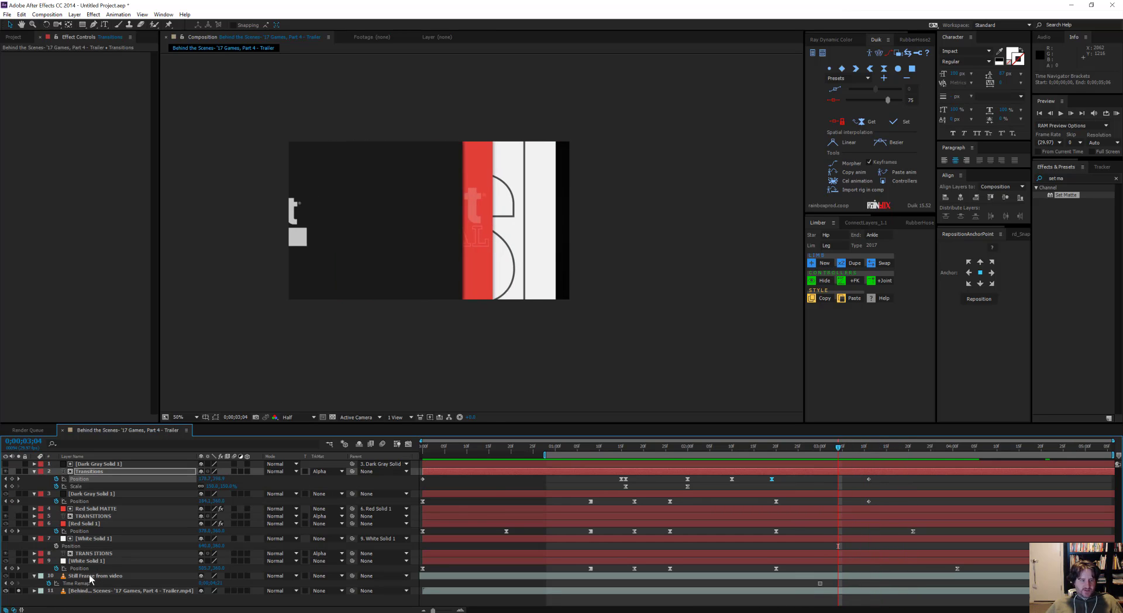
# Collapse all layers' properties and reveal the keyframed properties of only the three Transitions text layers.
pyautogui.click(96, 471)
pyautogui.keyDown('ctrl'); pyautogui.click(96, 517); pyautogui.keyUp('ctrl')
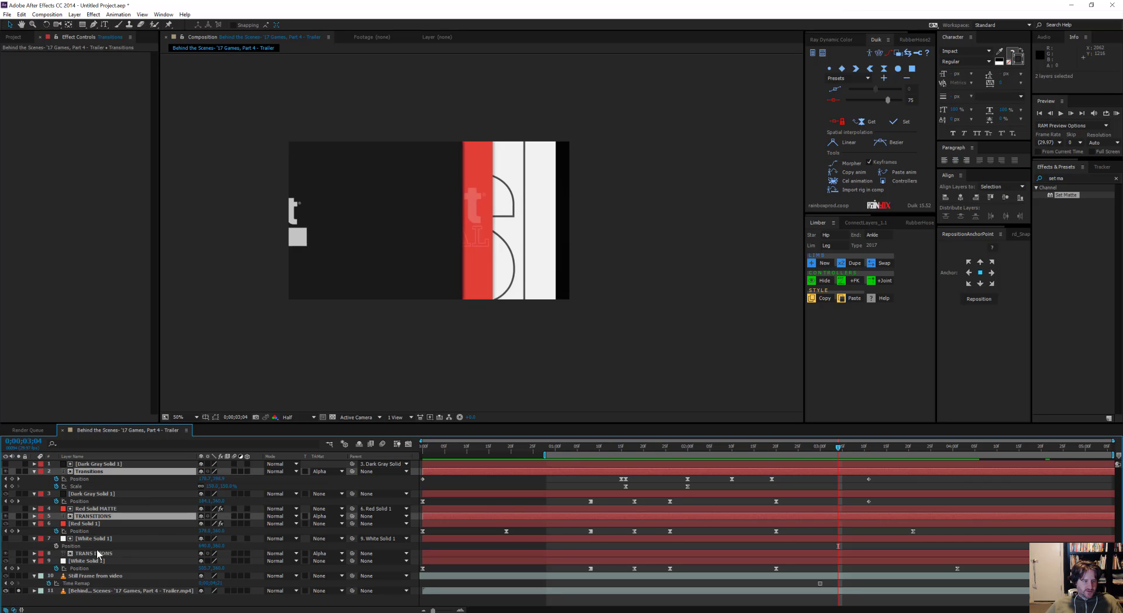
pyautogui.keyDown('ctrl'); pyautogui.click(96, 553); pyautogui.keyUp('ctrl')
pyautogui.hotkey('ctrl', 'a')
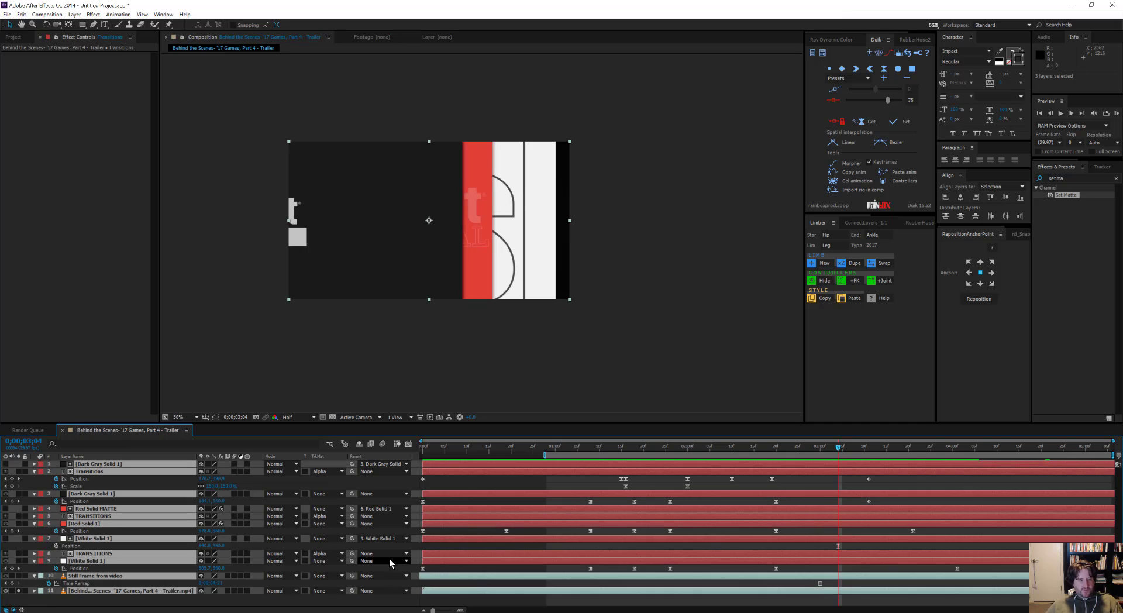
pyautogui.press('u')
pyautogui.click(270, 577)
pyautogui.click(95, 516)
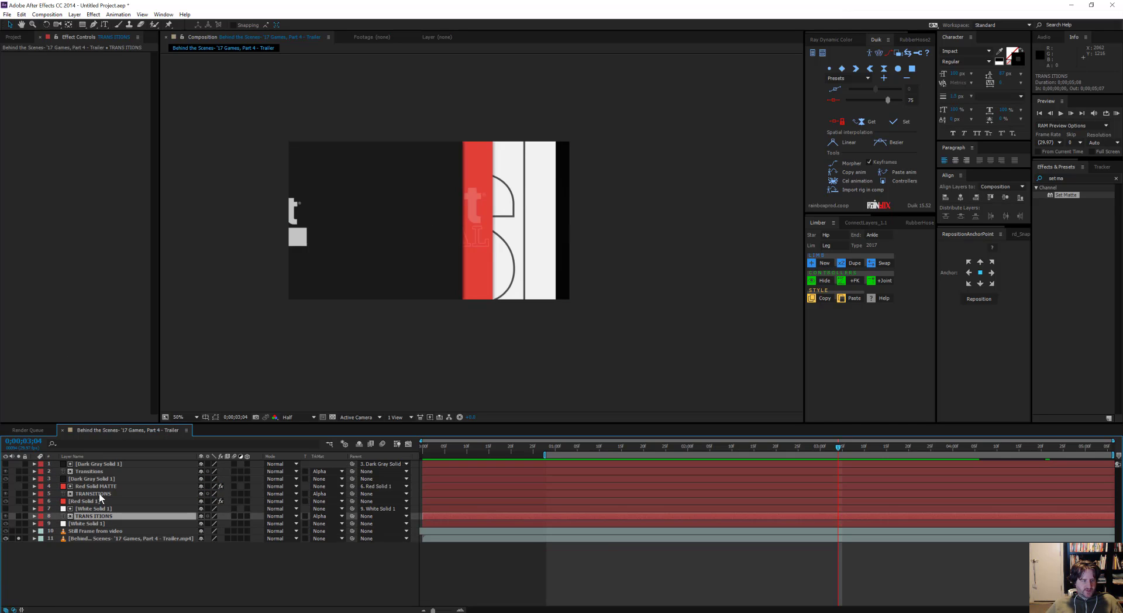
pyautogui.keyDown('ctrl'); pyautogui.click(94, 493); pyautogui.keyUp('ctrl')
pyautogui.keyDown('ctrl'); pyautogui.click(93, 471); pyautogui.keyUp('ctrl')
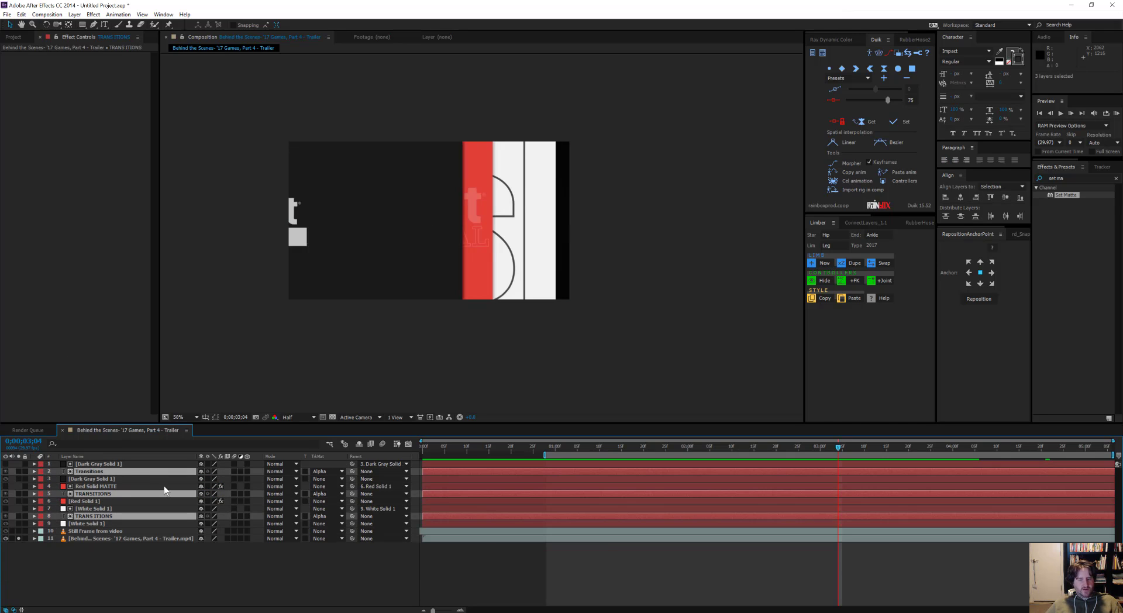
pyautogui.press('u')
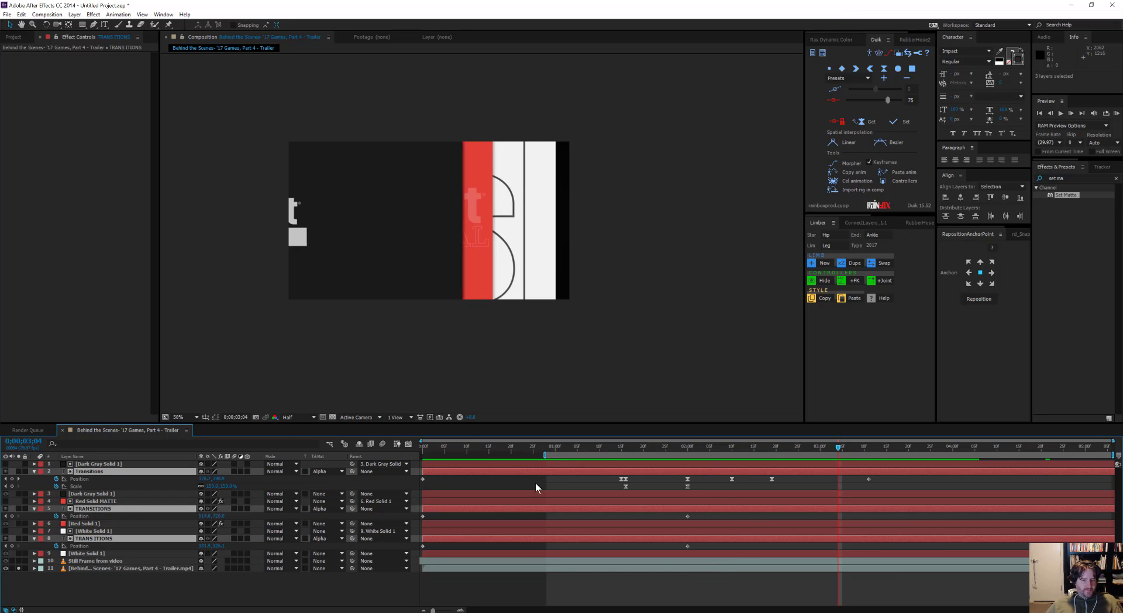
pyautogui.click(644, 584)
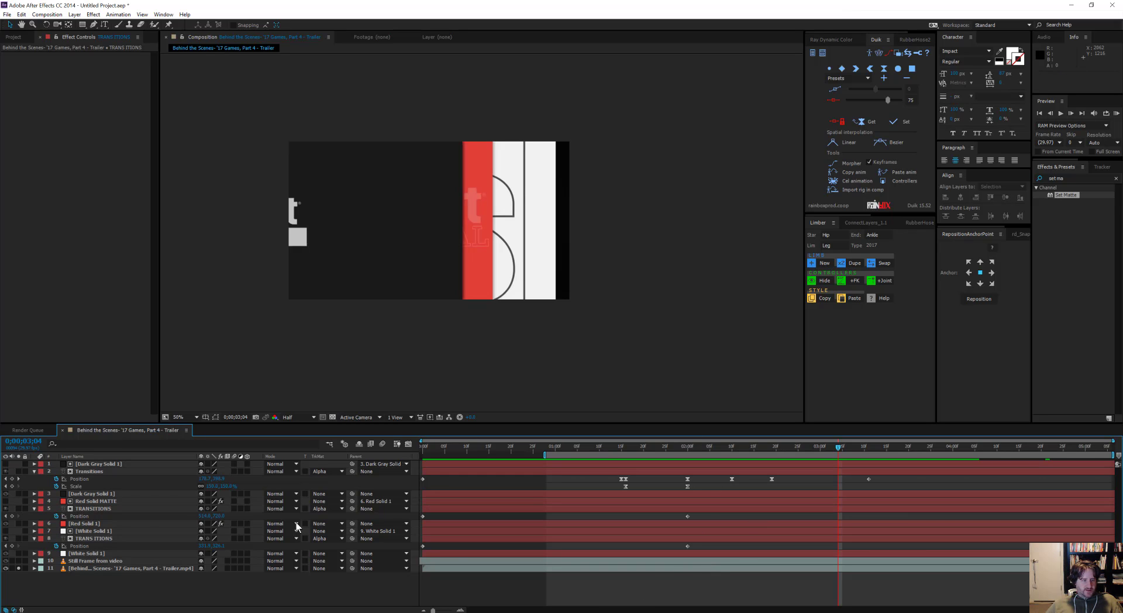
# Unsolo the reference video and move both outlined TRANSITIONS text layers about 1750 pixels left at 0;00;04;03.
pyautogui.click(92, 509)
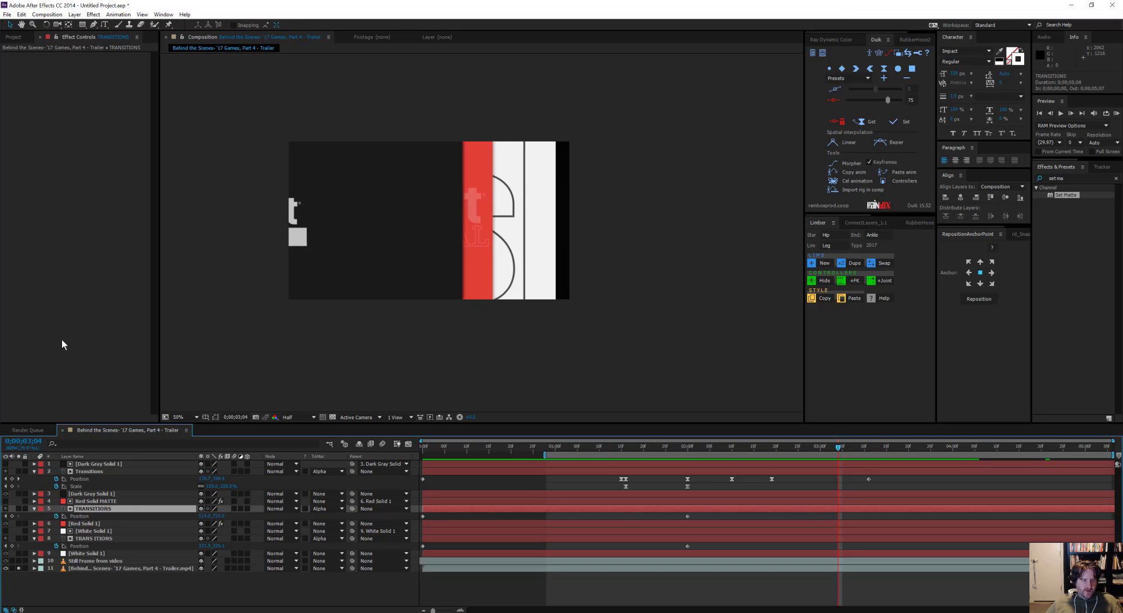
pyautogui.keyDown('ctrl'); pyautogui.click(95, 538); pyautogui.keyUp('ctrl')
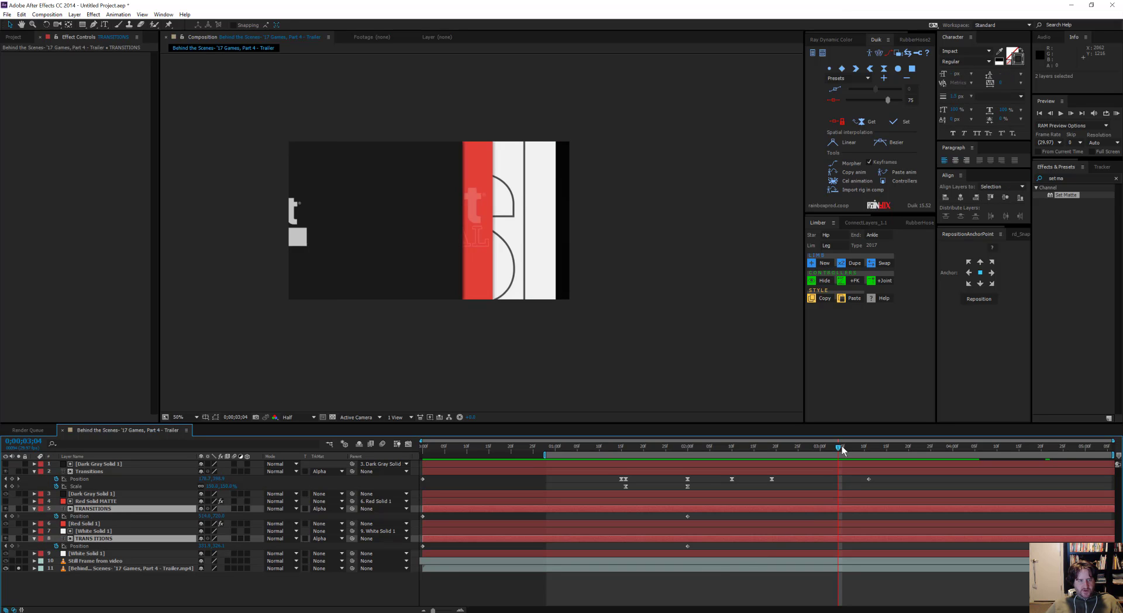
pyautogui.moveTo(842, 446); pyautogui.dragTo(966, 465)
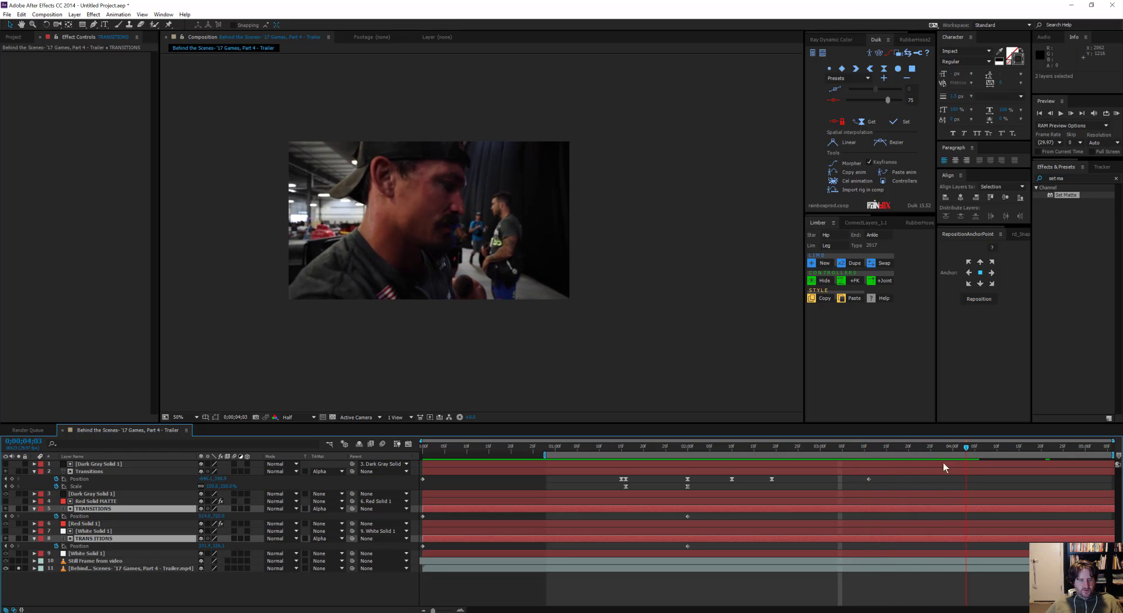
pyautogui.click(18, 568)
pyautogui.scroll(-2, 485, 317)
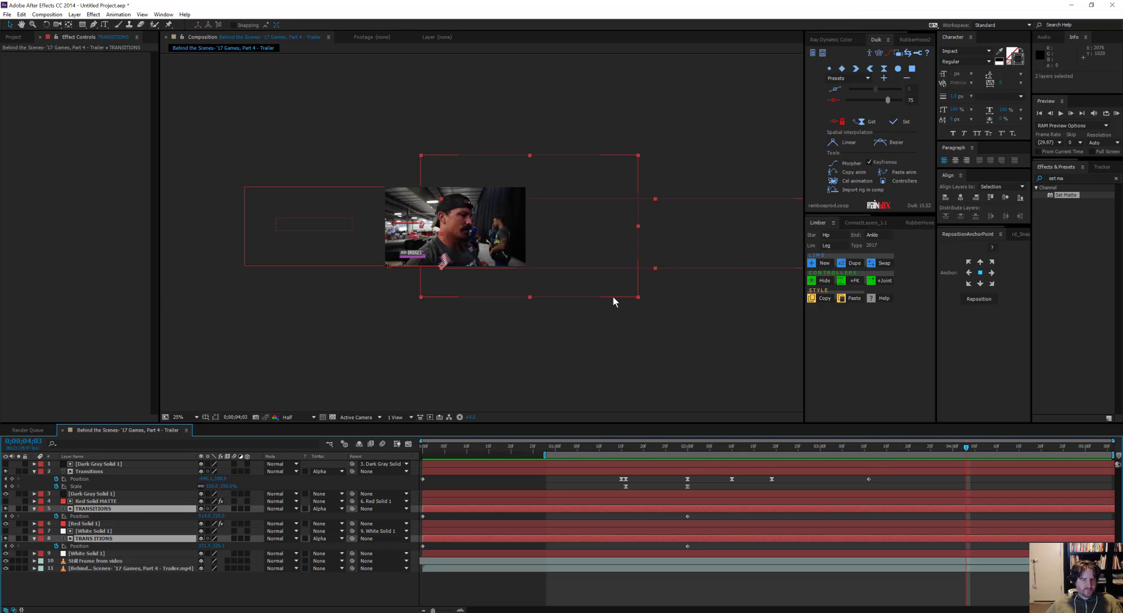
pyautogui.moveTo(613, 297); pyautogui.dragTo(421, 285)
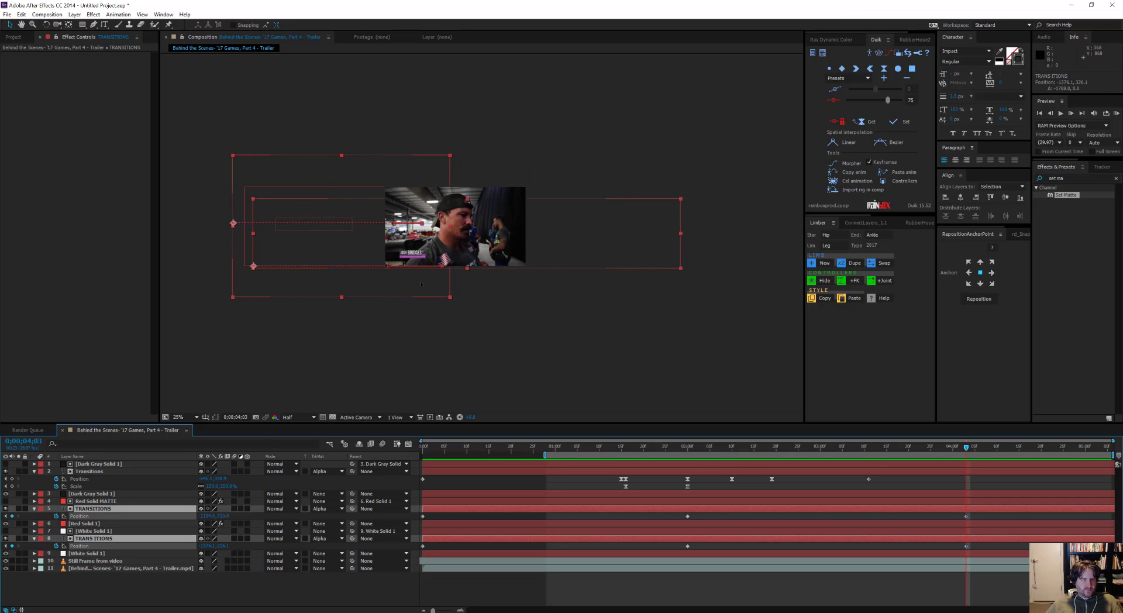
pyautogui.moveTo(965, 448)
pyautogui.mouseDown()
pyautogui.moveTo(784, 452)
pyautogui.moveTo(964, 452)
pyautogui.mouseUp()
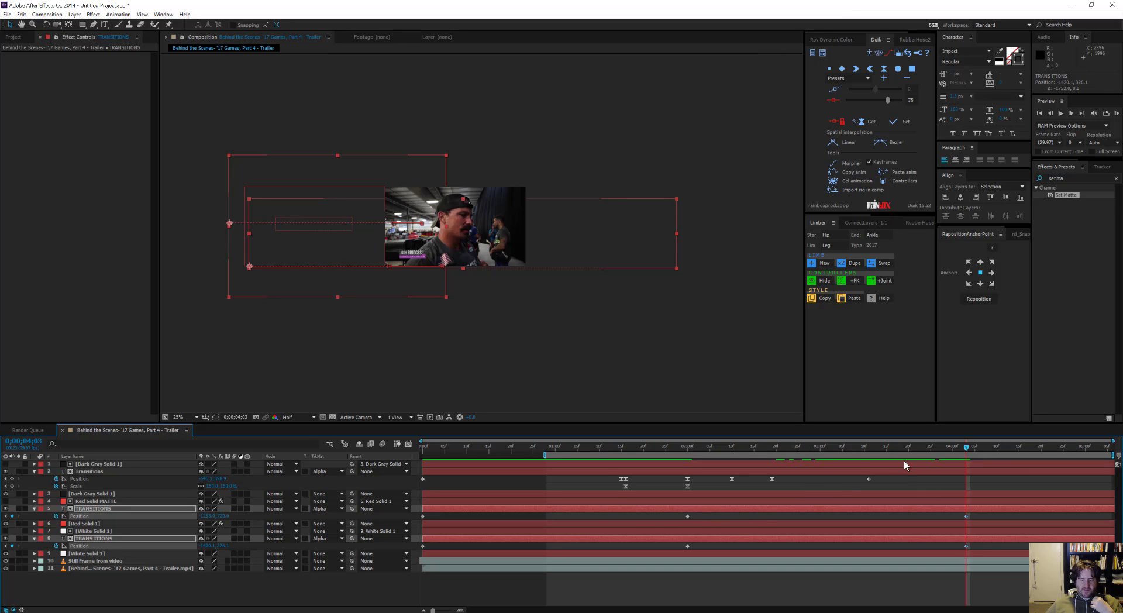
# Duplicate the red strip's outlined TRANSITIONS Position keyframe from 0;00;02;00 at 0;00;02;19.
pyautogui.moveTo(714, 513); pyautogui.dragTo(661, 556)
pyautogui.moveTo(693, 448); pyautogui.dragTo(773, 489)
pyautogui.hotkey('ctrl', 'c')
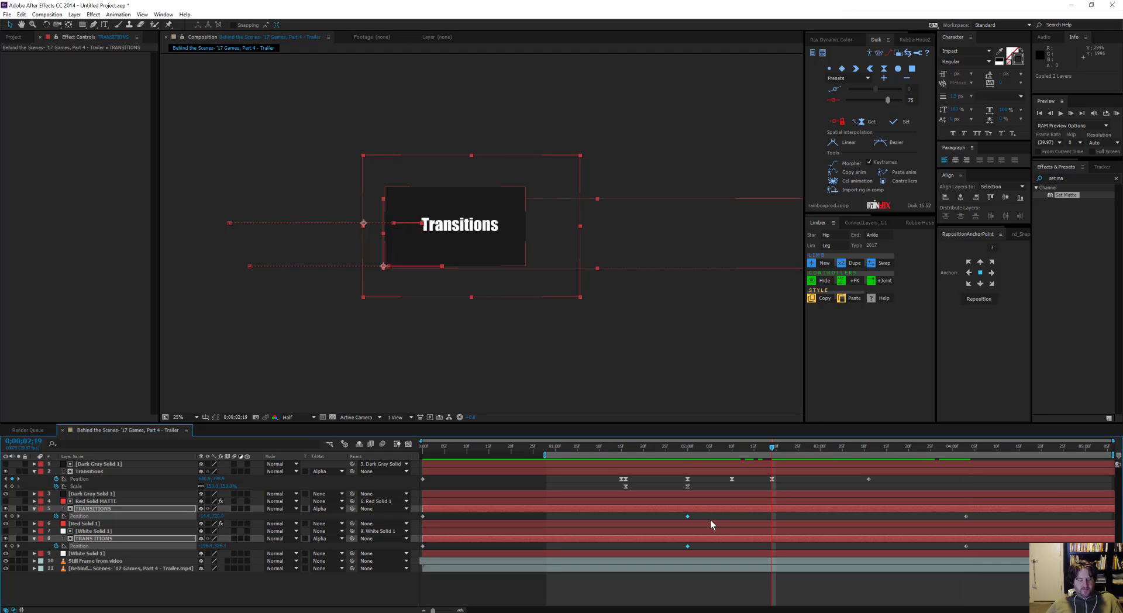
pyautogui.hotkey('ctrl', 'v')
pyautogui.hotkey('ctrl', 'z')
pyautogui.click(687, 516)
pyautogui.hotkey('ctrl', 'c')
pyautogui.hotkey('ctrl', 'v')
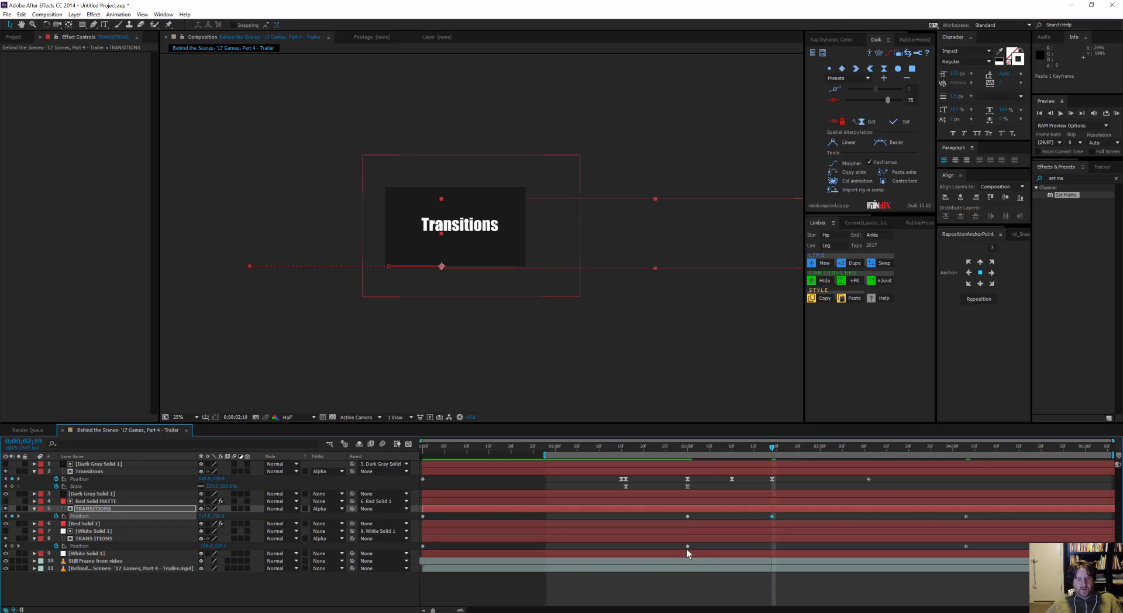
# Duplicate the white strip's outlined TRANSITIONS Position keyframe from 0;00;02;00 at 0;00;02;19.
pyautogui.click(688, 545)
pyautogui.hotkey('ctrl', 'v')
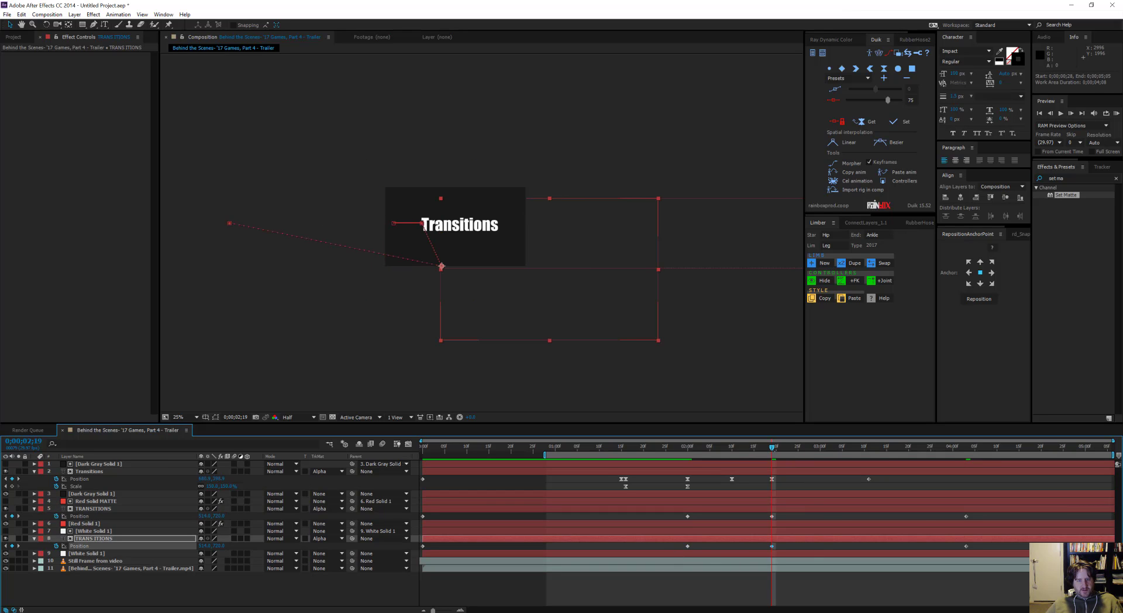
pyautogui.hotkey('ctrl', 'v')
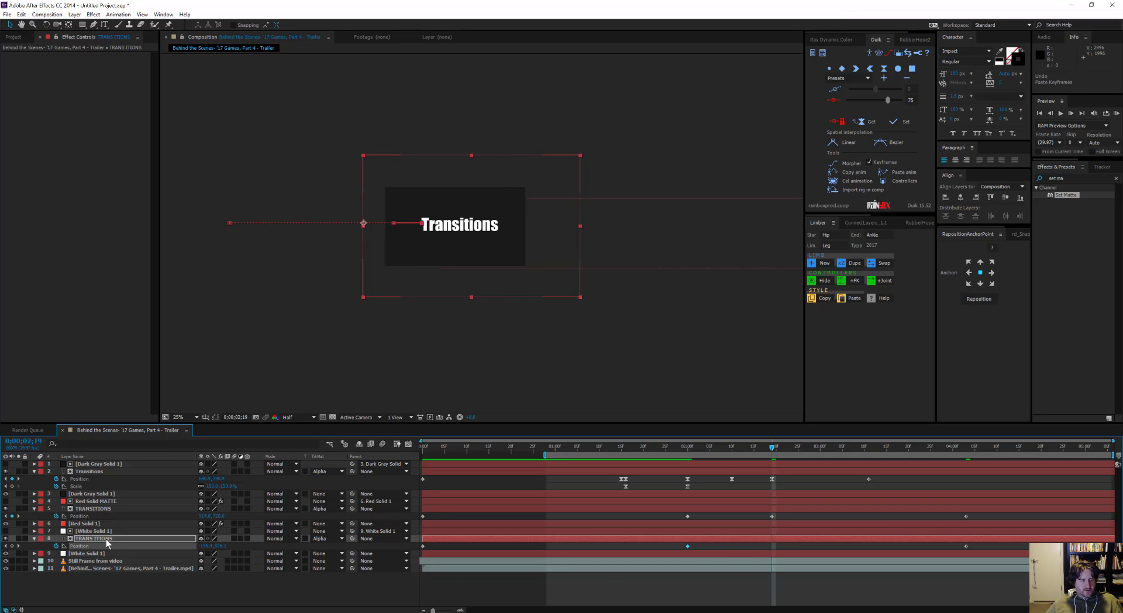
pyautogui.click(688, 546)
pyautogui.hotkey('ctrl', 'c')
pyautogui.hotkey('ctrl', 'v')
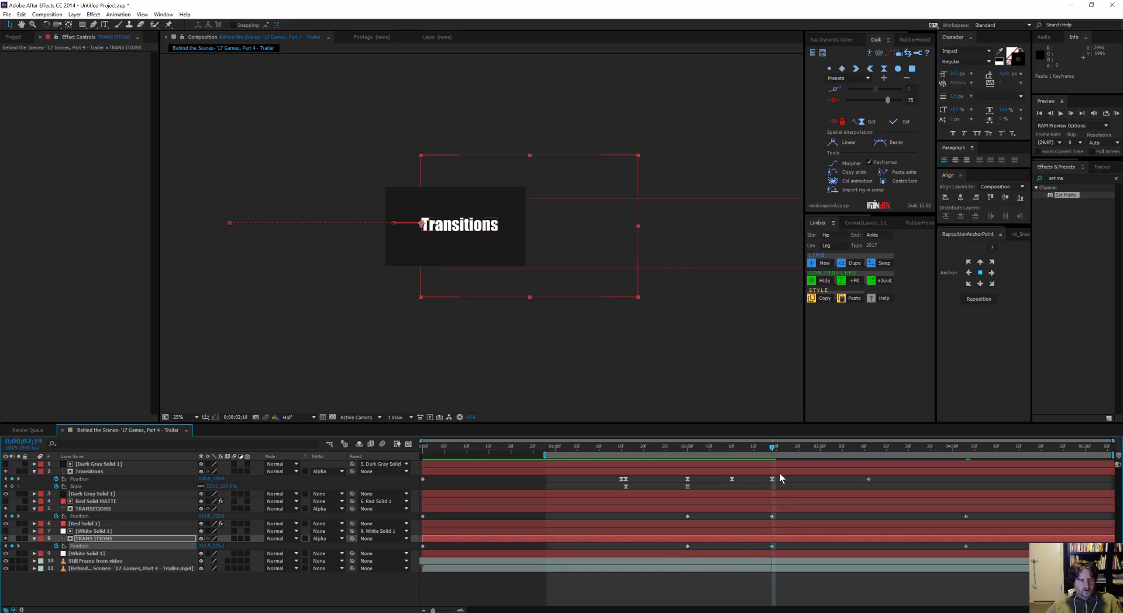
# Move the red strip's outlined TRANSITIONS text about 2130 pixels further left at 0;00;04;03.
pyautogui.moveTo(770, 448); pyautogui.dragTo(966, 471)
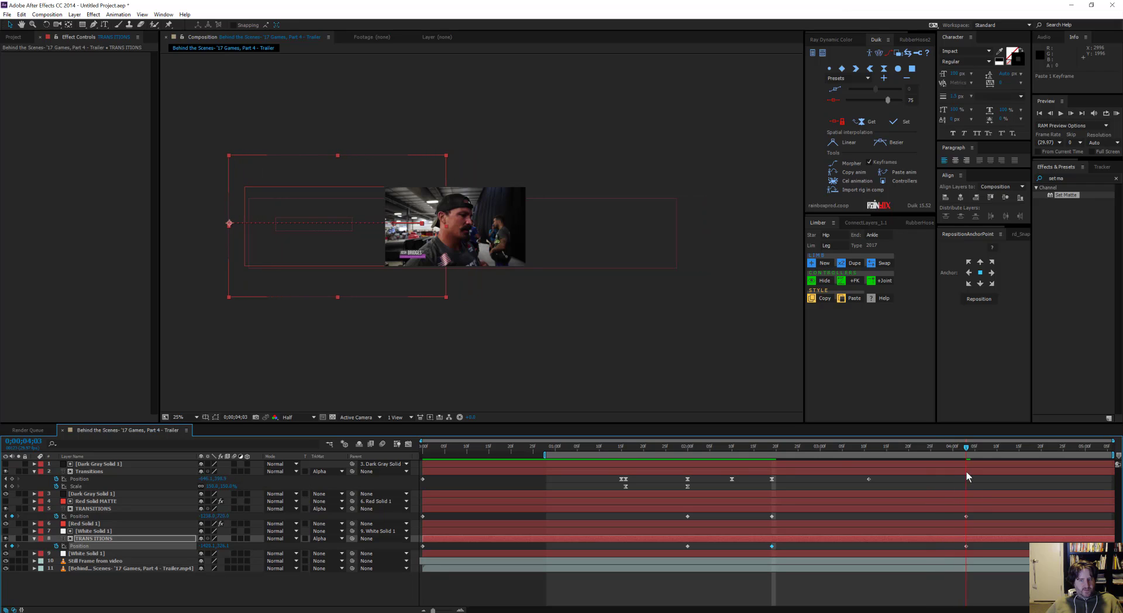
pyautogui.click(942, 592)
pyautogui.click(673, 263)
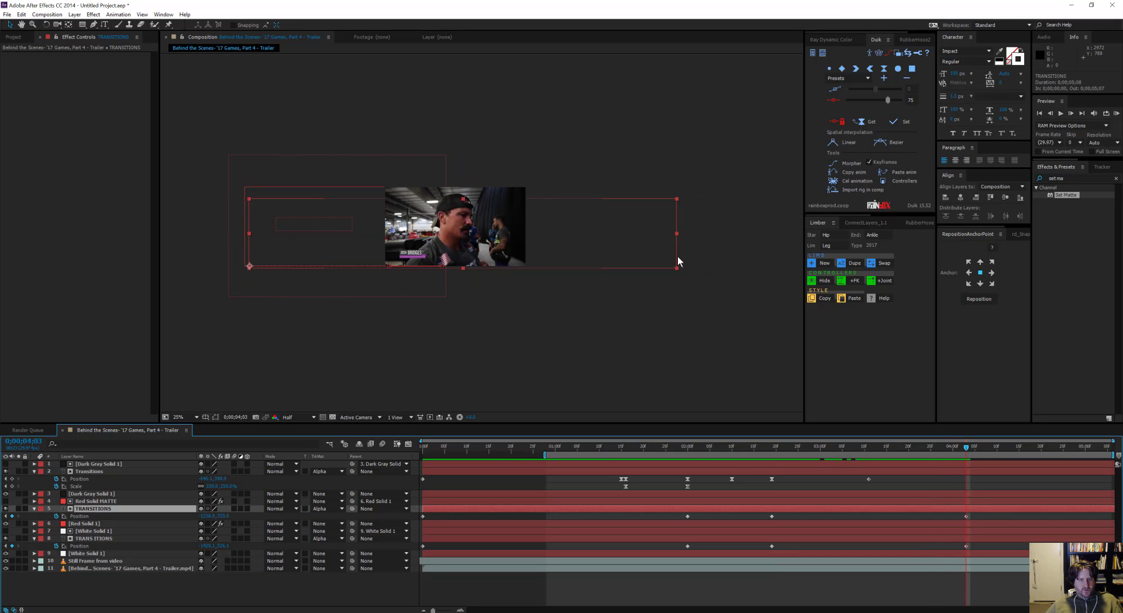
pyautogui.moveTo(597, 248); pyautogui.dragTo(355, 252)
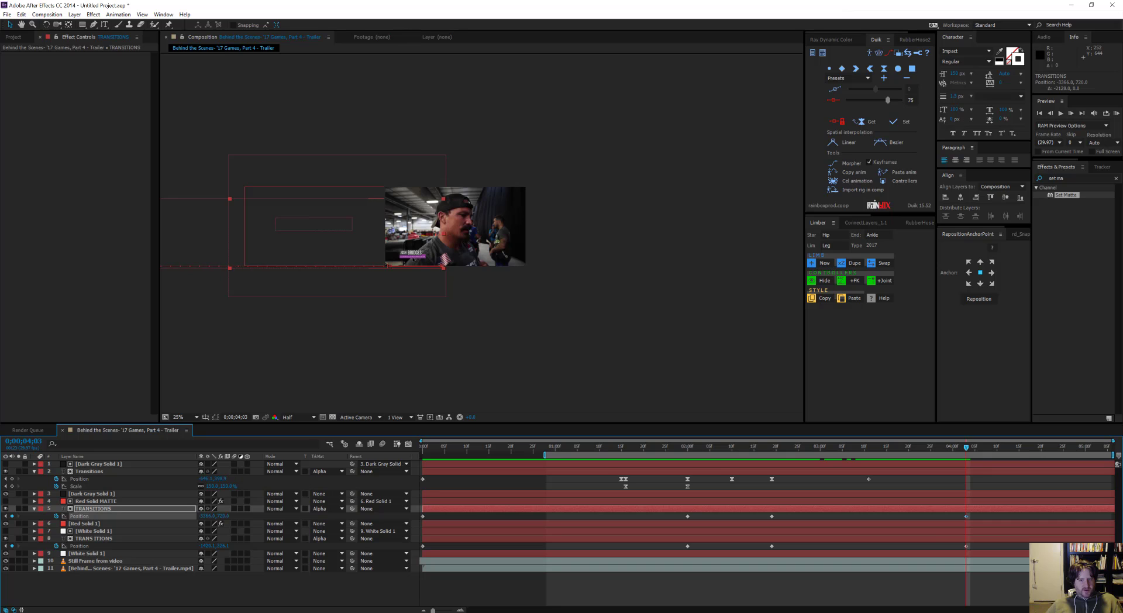
pyautogui.moveTo(954, 448); pyautogui.dragTo(968, 504)
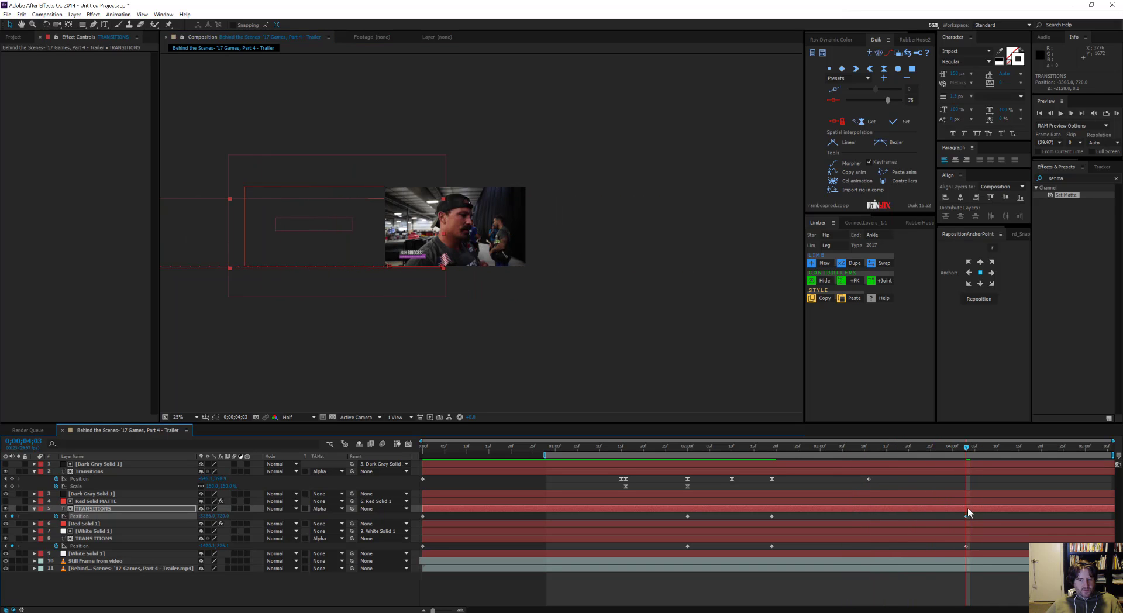
# Select the white strip's outlined TRANSITIONS keyframe at 0;00;04;03 and compare the exit at 0;00;03;07 with that text hidden and shown.
pyautogui.click(966, 548)
pyautogui.moveTo(979, 549); pyautogui.dragTo(956, 555)
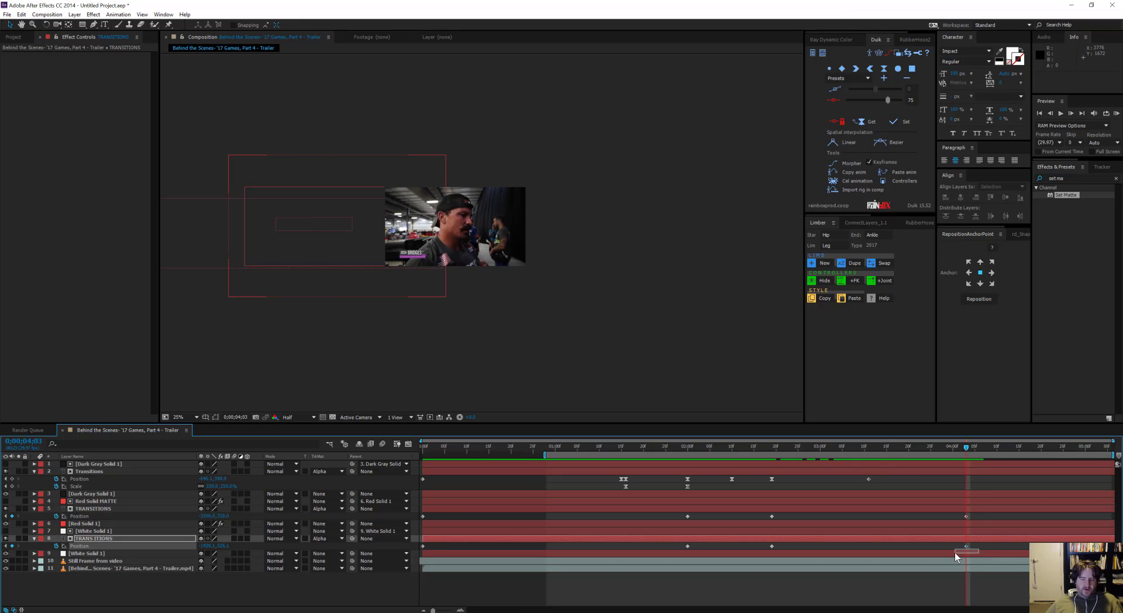
pyautogui.moveTo(966, 448); pyautogui.dragTo(852, 455)
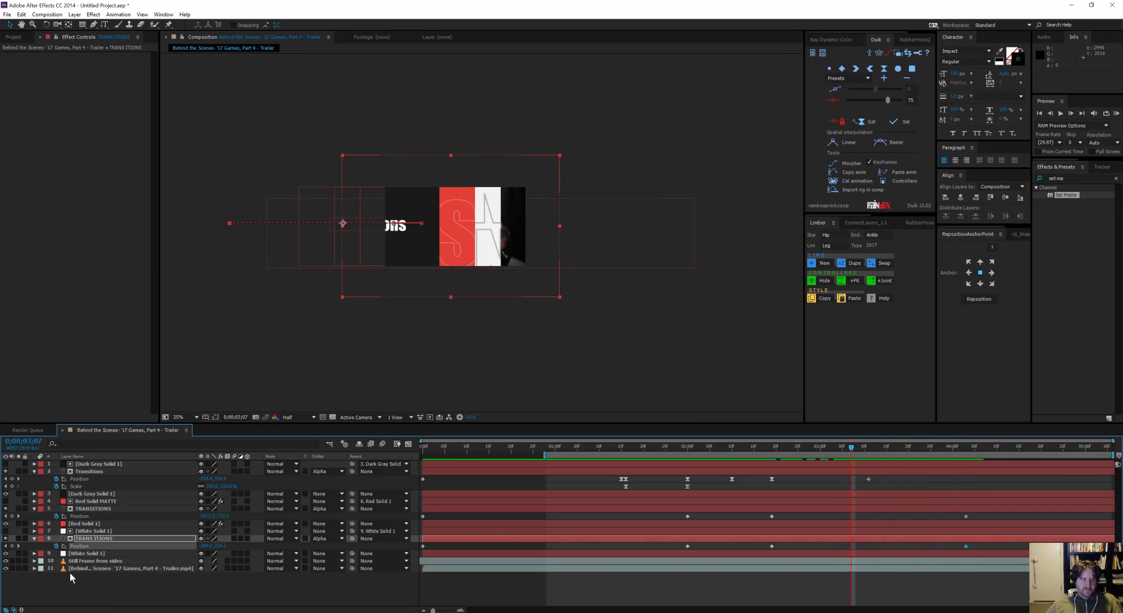
pyautogui.click(6, 538)
pyautogui.click(6, 538)
pyautogui.click(6, 538)
pyautogui.click(6, 538)
# Move the white strip's final outlined-text Position keyframe to 0;00;03;19 and shift the text about 560 pixels left there.
pyautogui.click(971, 448)
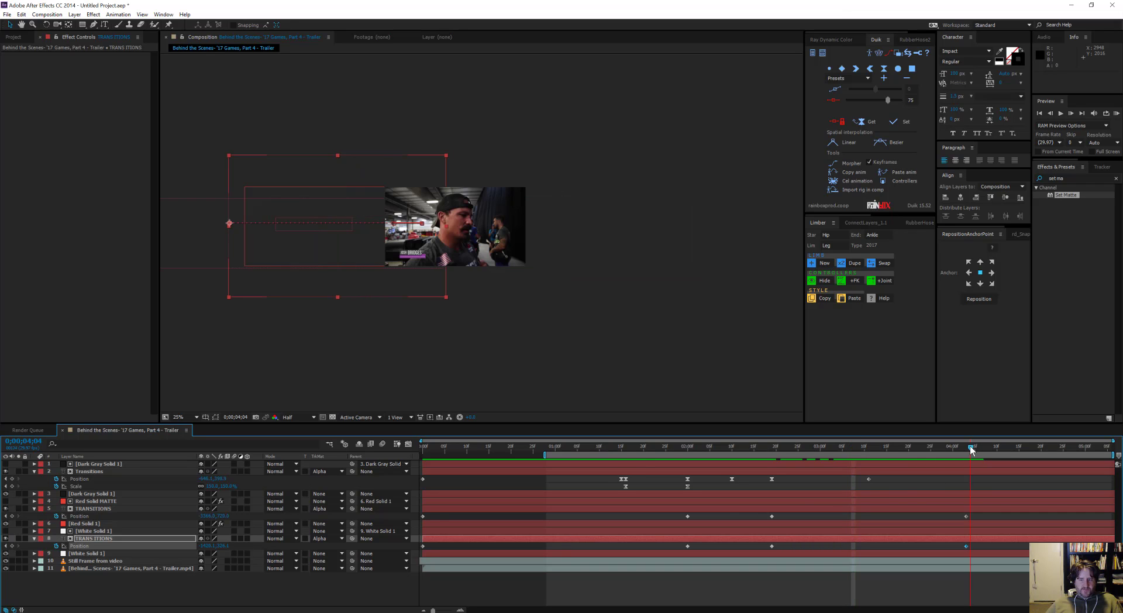
pyautogui.moveTo(956, 446); pyautogui.dragTo(905, 449)
pyautogui.moveTo(965, 546); pyautogui.dragTo(904, 549)
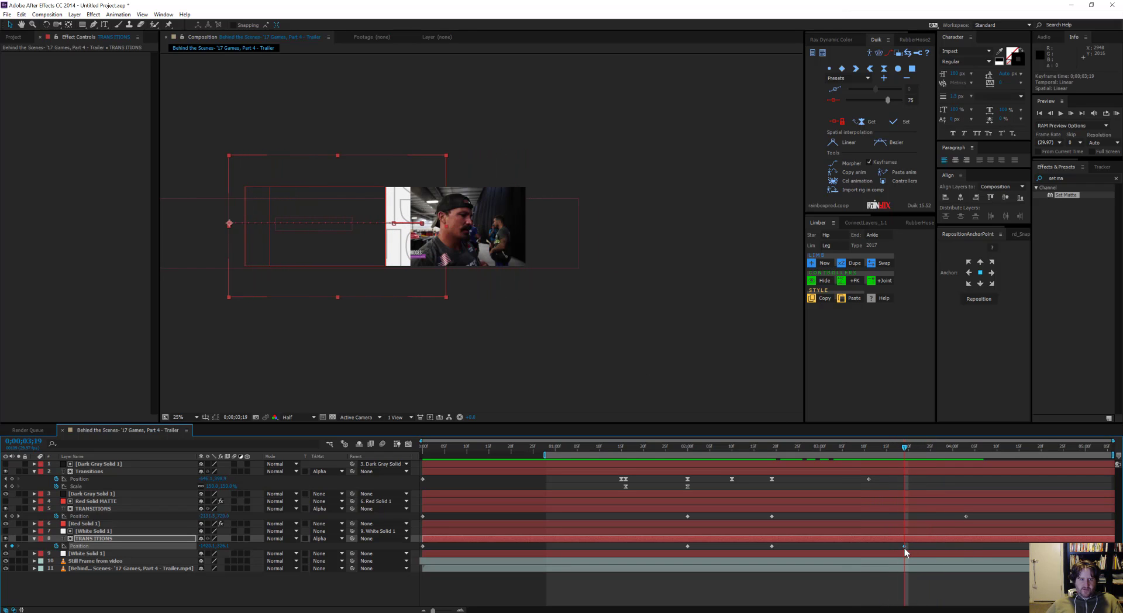
pyautogui.moveTo(904, 446)
pyautogui.mouseDown()
pyautogui.moveTo(920, 454)
pyautogui.moveTo(895, 462)
pyautogui.moveTo(915, 463)
pyautogui.moveTo(905, 469)
pyautogui.mouseUp()
pyautogui.moveTo(442, 329); pyautogui.dragTo(367, 306)
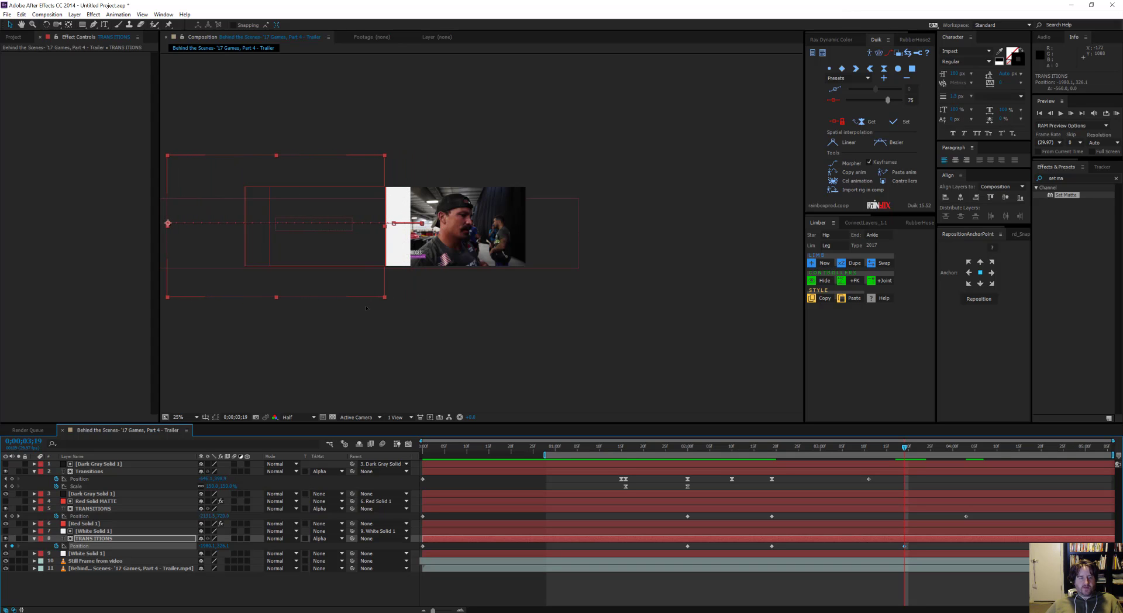
# Return the white strip's final outlined-text Position keyframe to about 0;00;04;03 and preview the transition.
pyautogui.moveTo(903, 450); pyautogui.dragTo(860, 462)
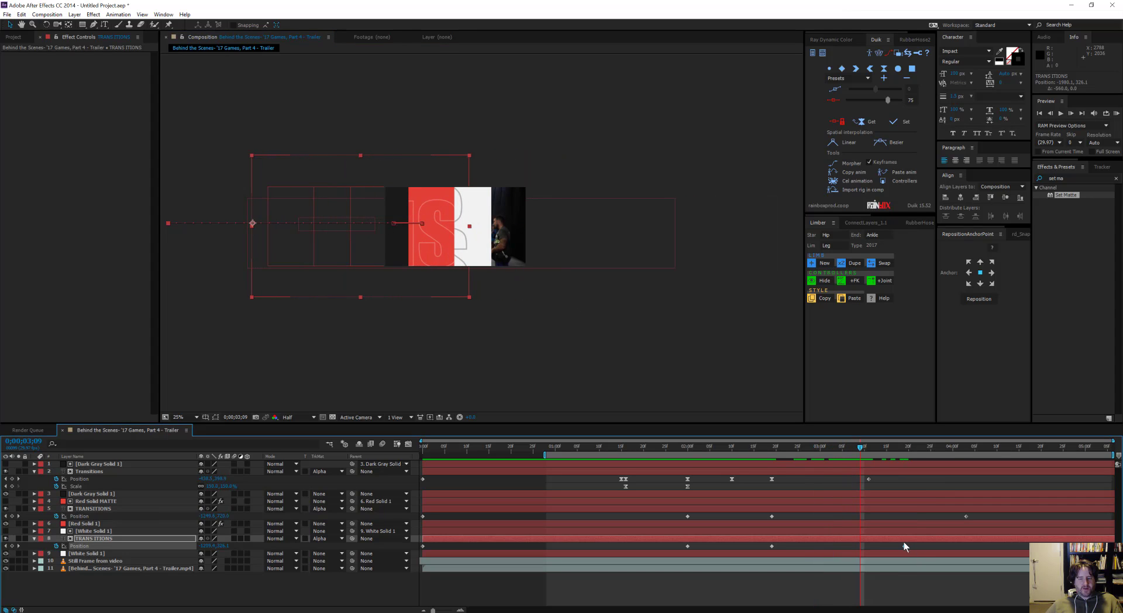
pyautogui.moveTo(905, 546); pyautogui.dragTo(967, 546)
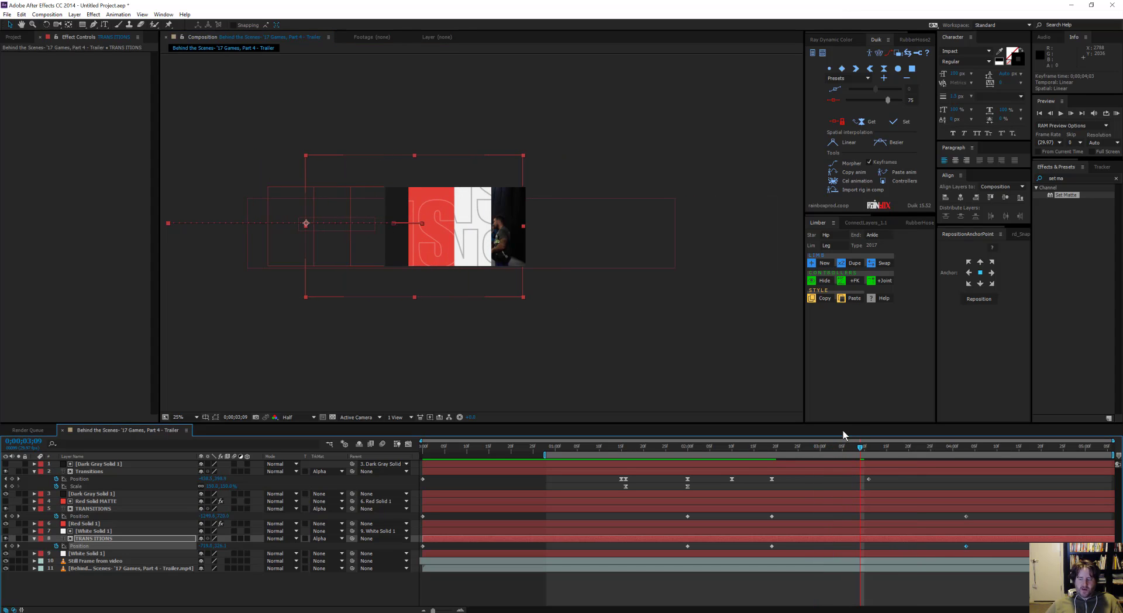
pyautogui.press('KP_0')
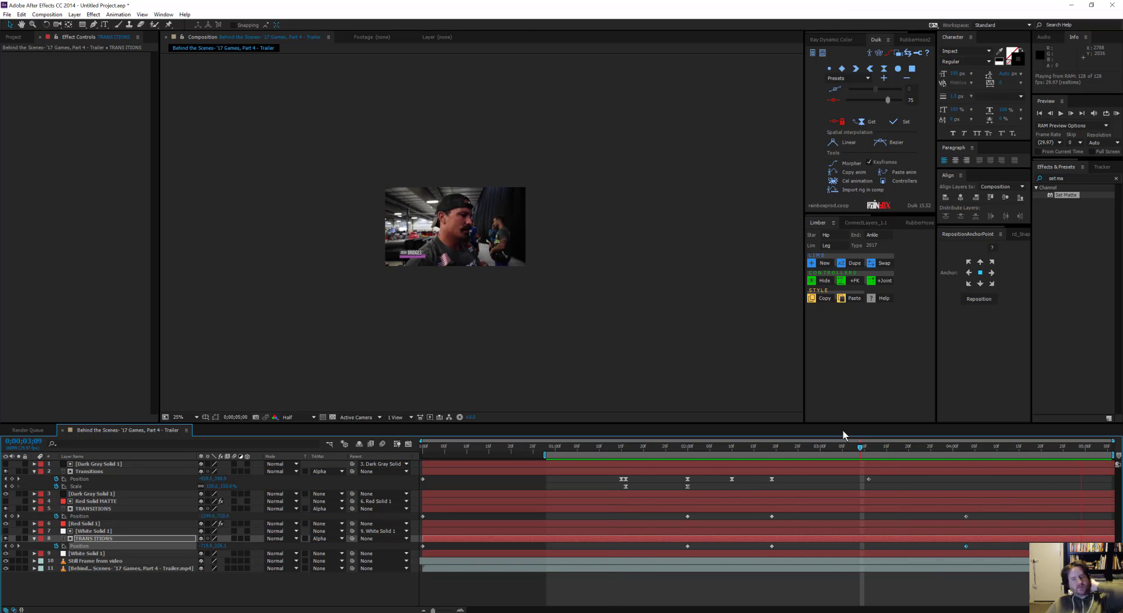
pyautogui.press('space')
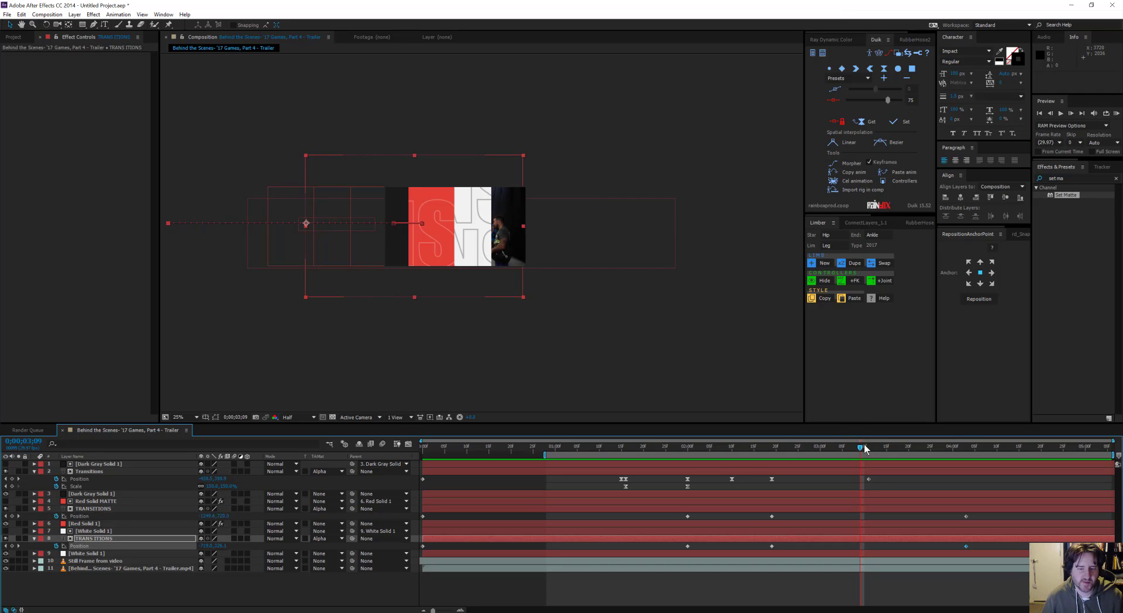
# Shift the Red Solid 1 layer's Position keyframes at 0;00;01;08 and about 0;00;01;18 roughly 30 pixels left together.
pyautogui.moveTo(864, 444); pyautogui.dragTo(627, 486)
pyautogui.scroll(2, 404, 228)
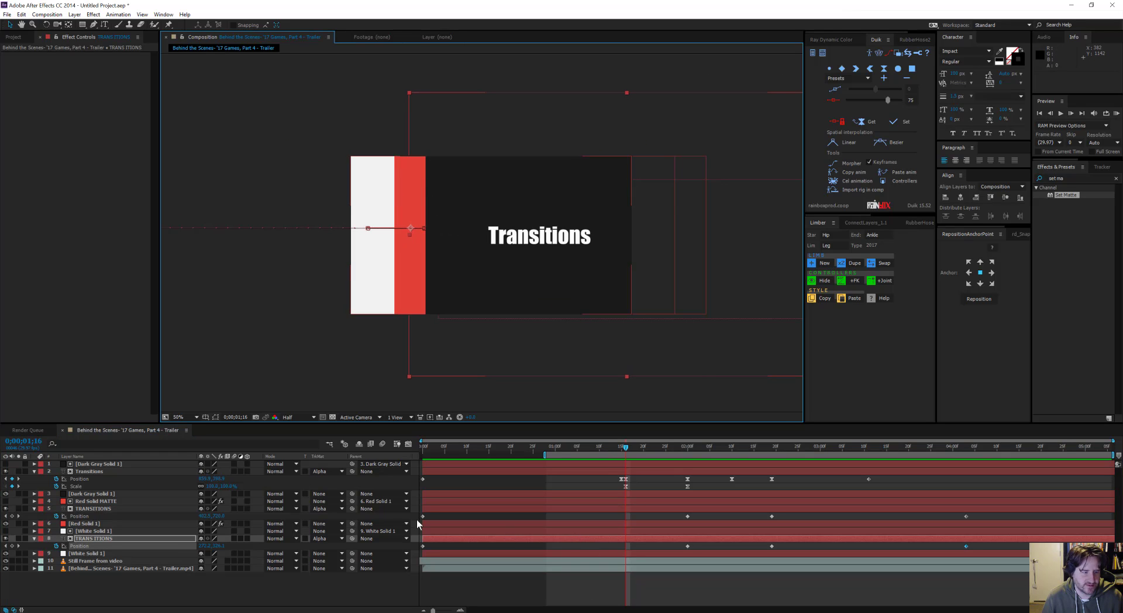
pyautogui.click(85, 523)
pyautogui.press('p')
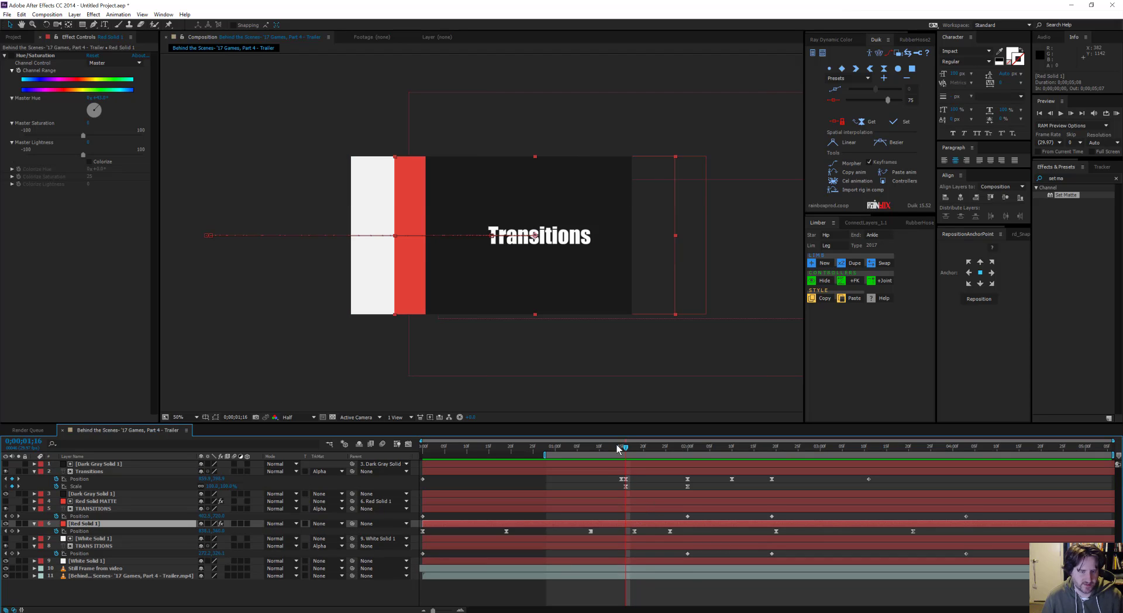
pyautogui.moveTo(623, 445); pyautogui.dragTo(592, 450)
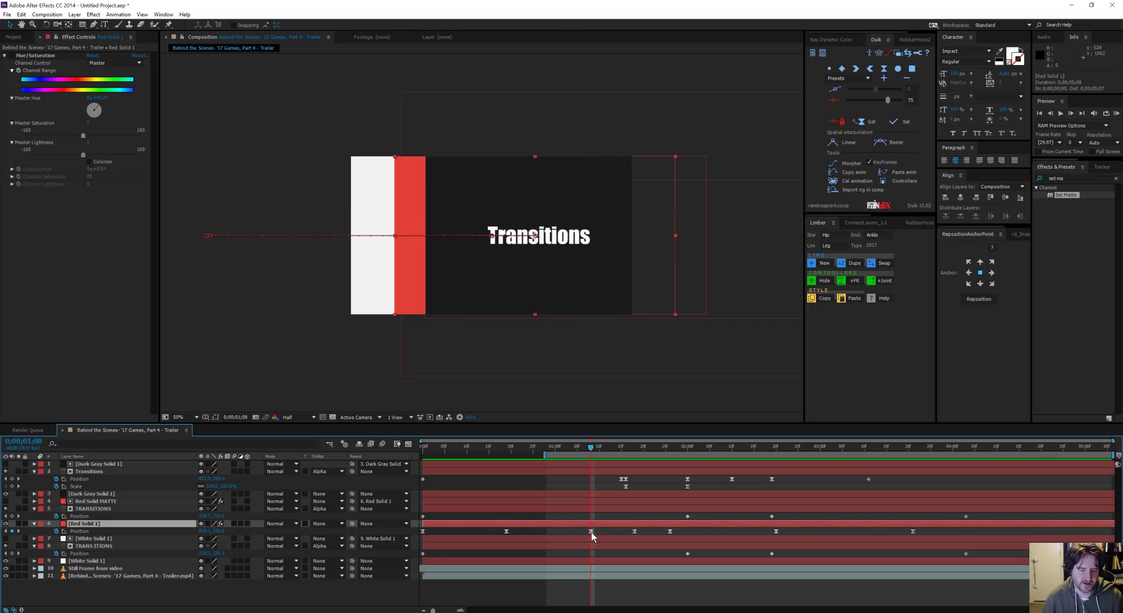
pyautogui.moveTo(644, 539); pyautogui.dragTo(582, 528)
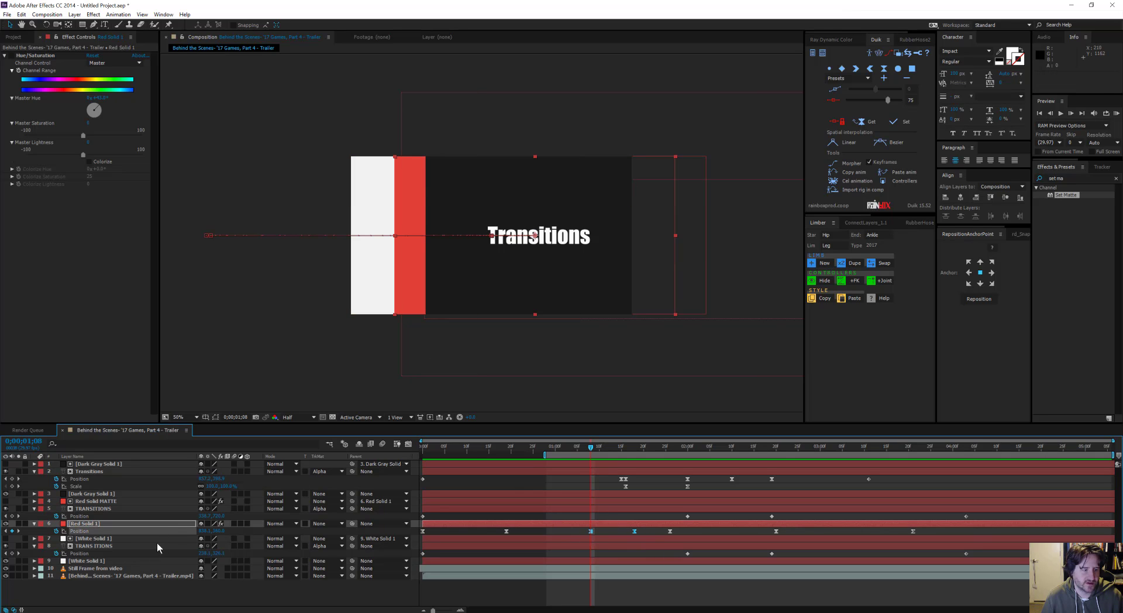
pyautogui.moveTo(167, 527); pyautogui.dragTo(83, 531)
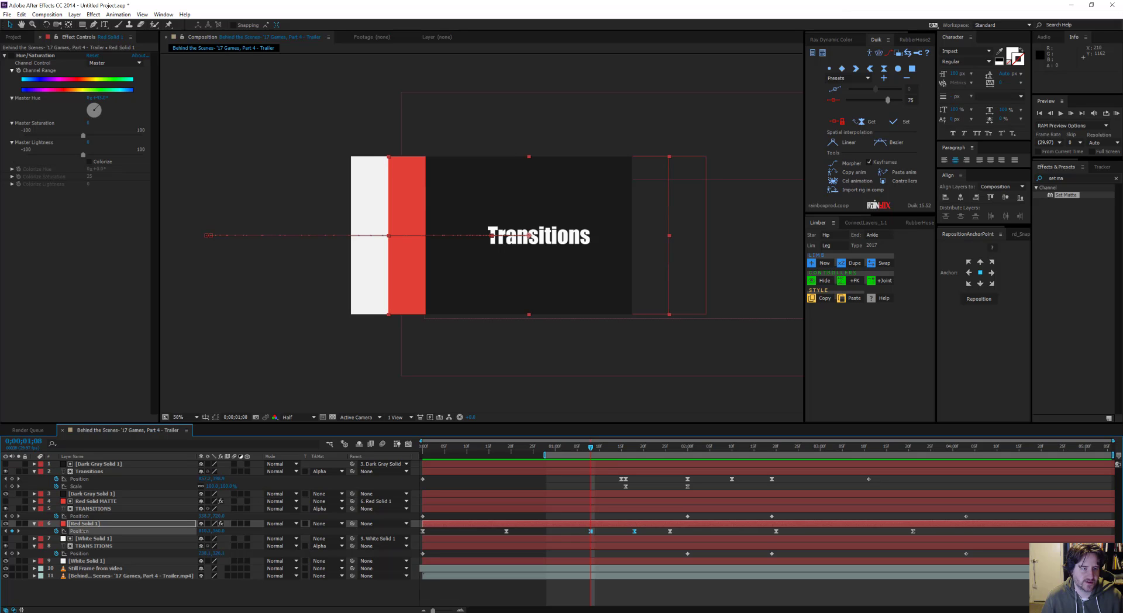
# Preview the transition with the adjusted red strip and review it from the exit back to 0;00;00;13.
pyautogui.press('space')
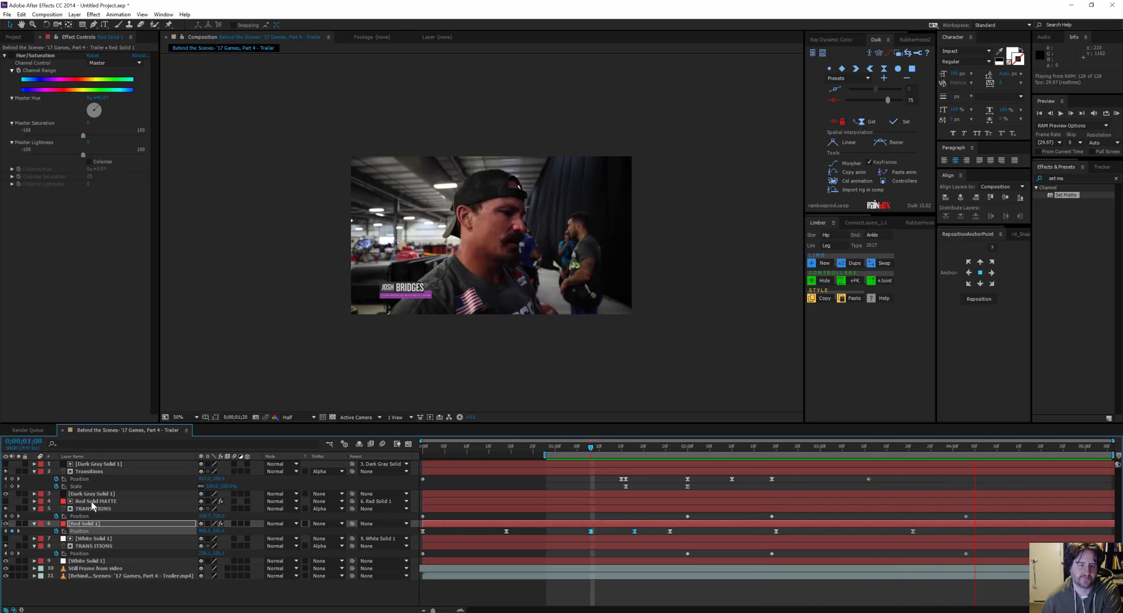
pyautogui.press('space')
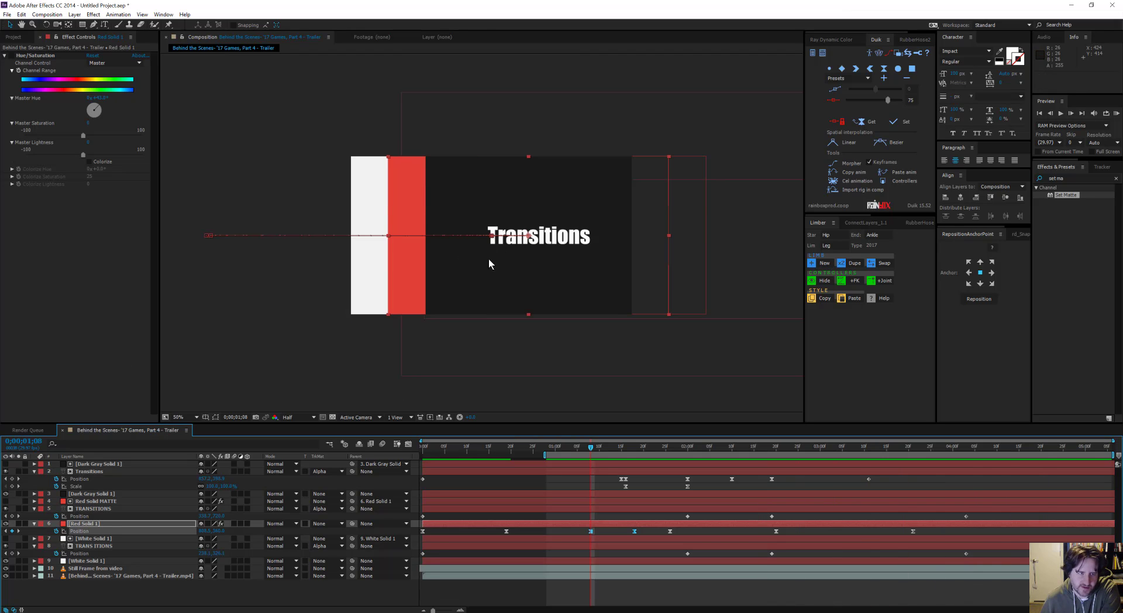
pyautogui.moveTo(647, 444); pyautogui.dragTo(970, 482)
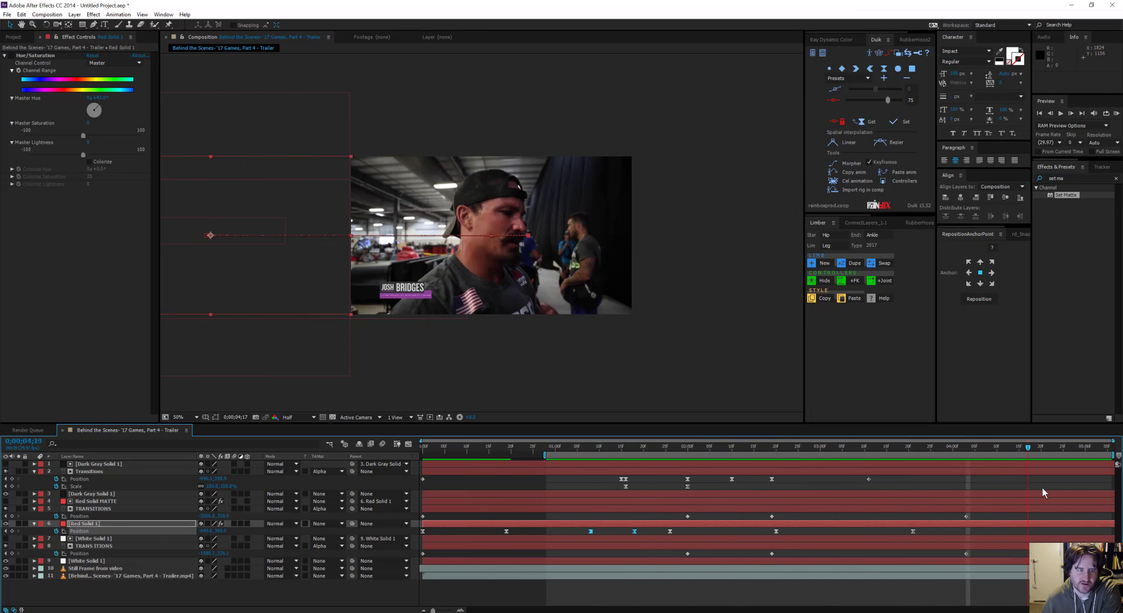
pyautogui.moveTo(1042, 488); pyautogui.dragTo(480, 448)
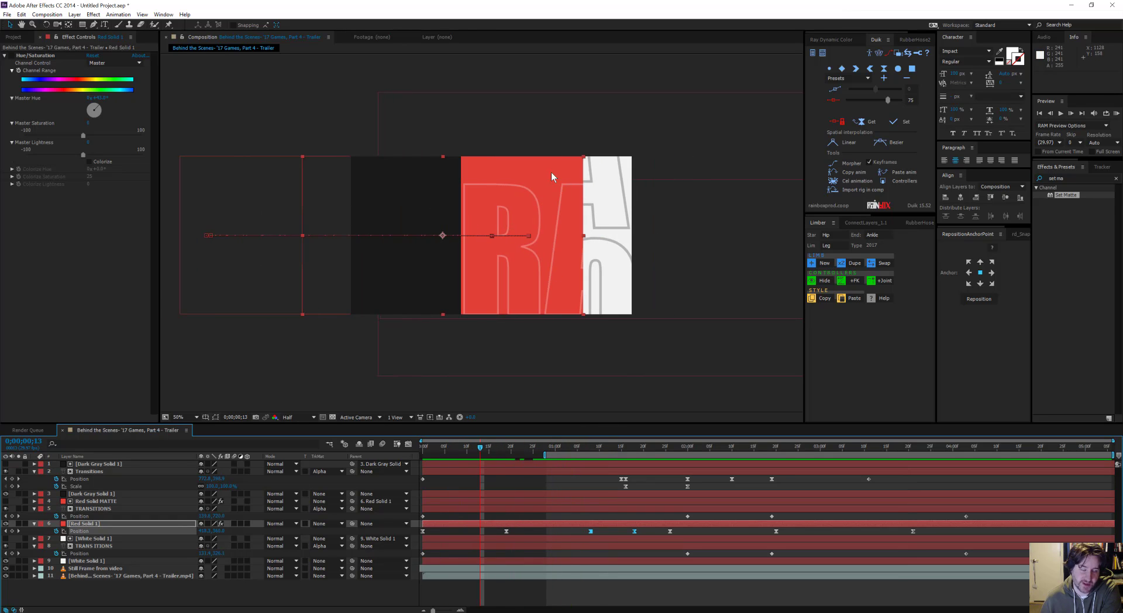
# Select the red strip's outlined TRANSITIONS layer, review its movement across the composition, and show the project's items with the playhead at 0;00;00;00.
pyautogui.click(94, 508)
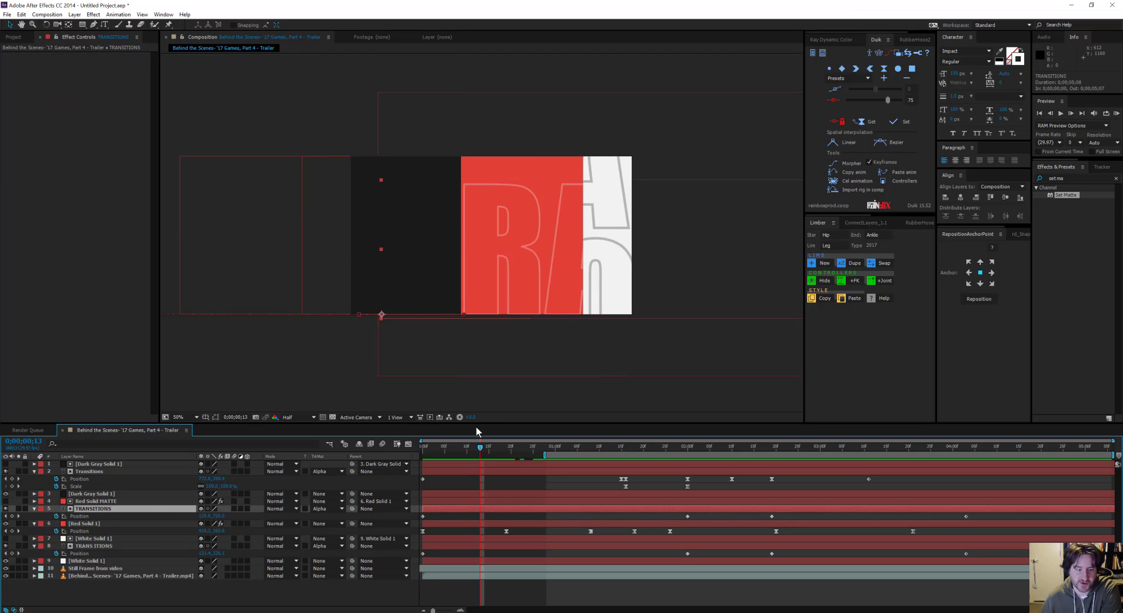
pyautogui.moveTo(490, 453); pyautogui.dragTo(414, 472)
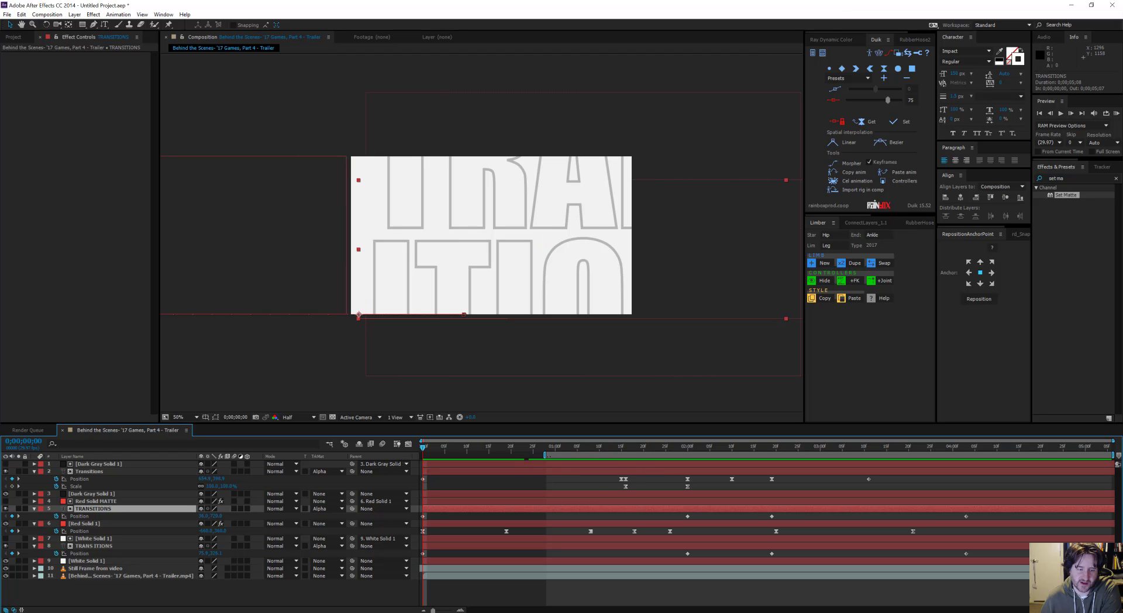
pyautogui.moveTo(568, 447); pyautogui.dragTo(741, 468)
pyautogui.press('space')
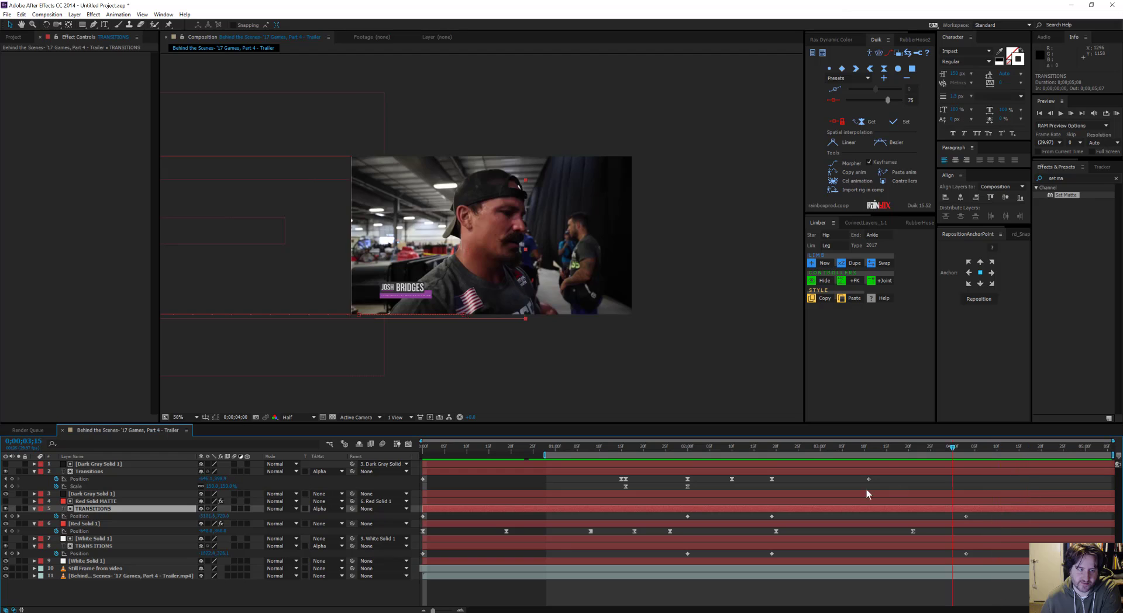
pyautogui.moveTo(867, 489); pyautogui.dragTo(696, 493)
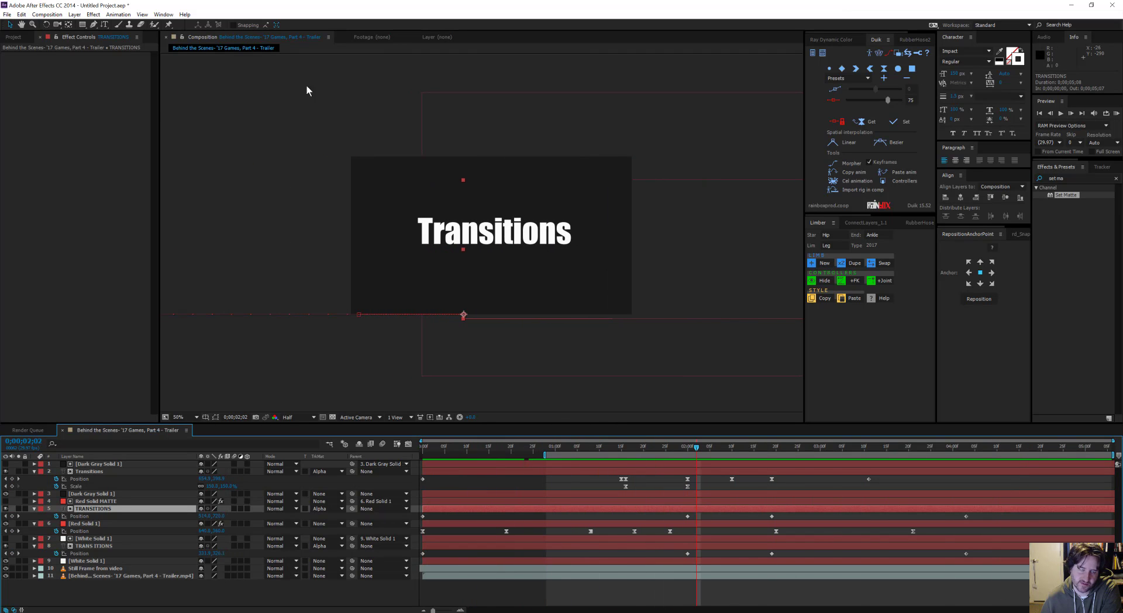
pyautogui.click(13, 37)
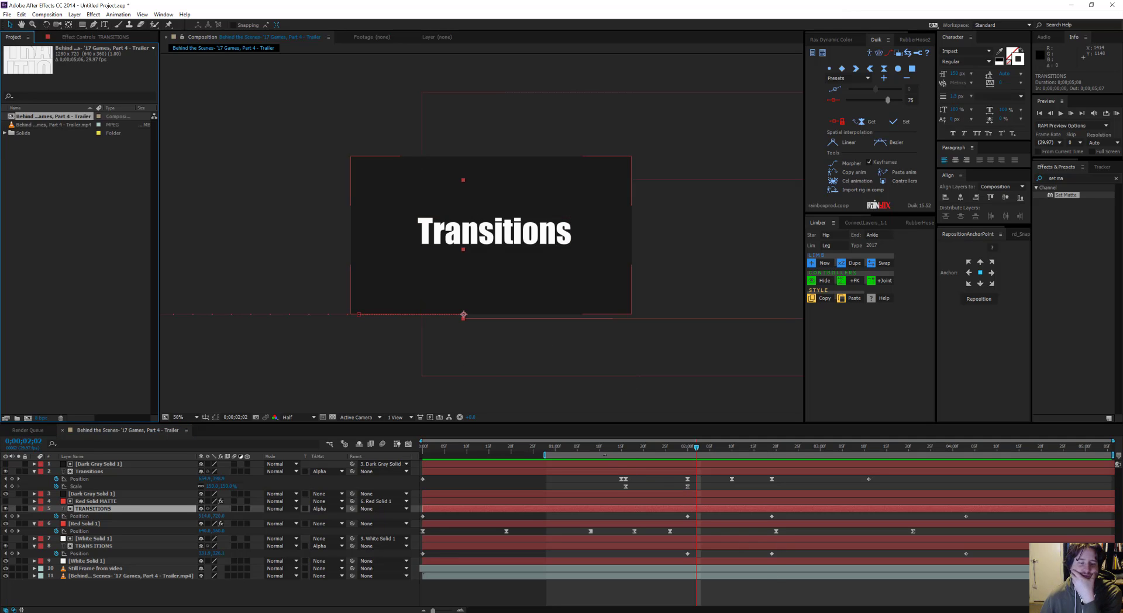
pyautogui.moveTo(608, 451); pyautogui.dragTo(334, 440)
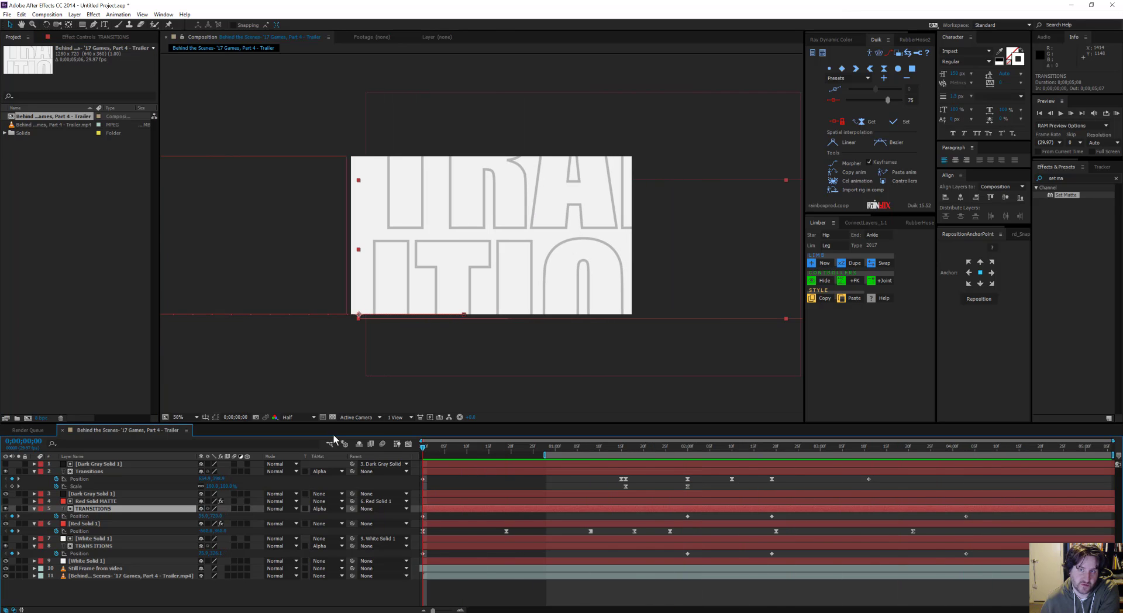